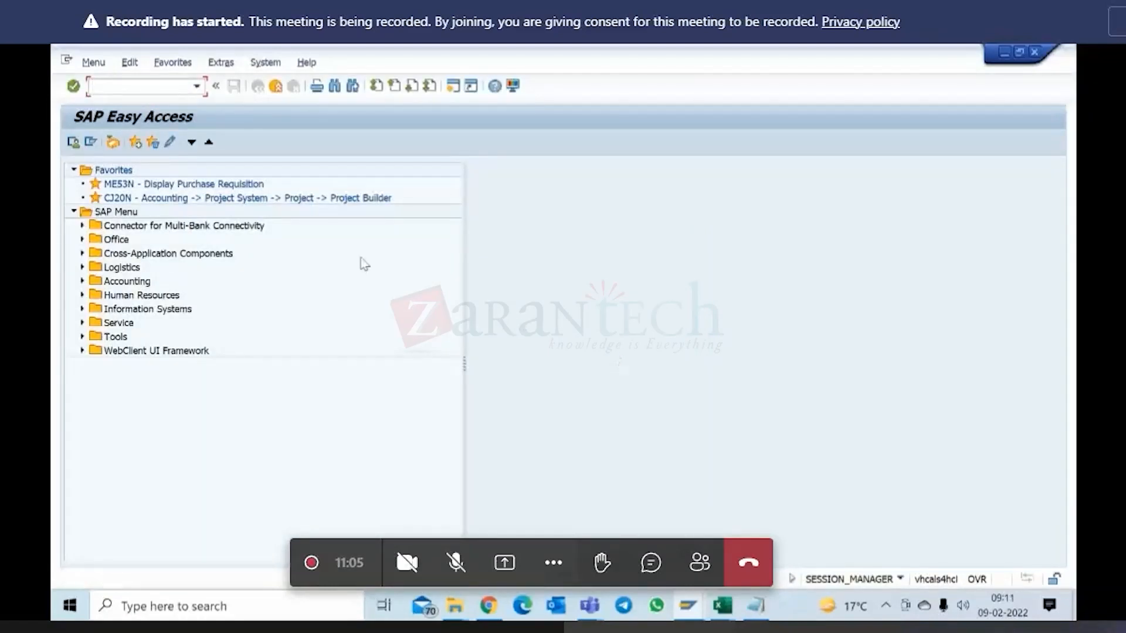
Open project C-10051 in Project Builder and expand its complete structure down to the activities.
double_click(211, 199)
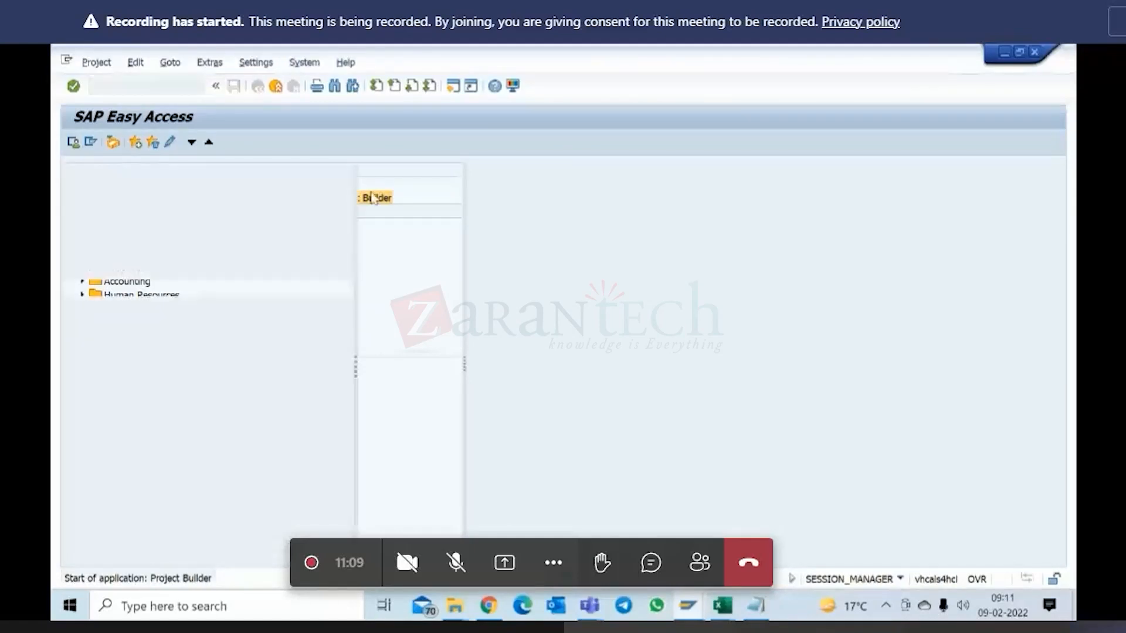
double_click(191, 372)
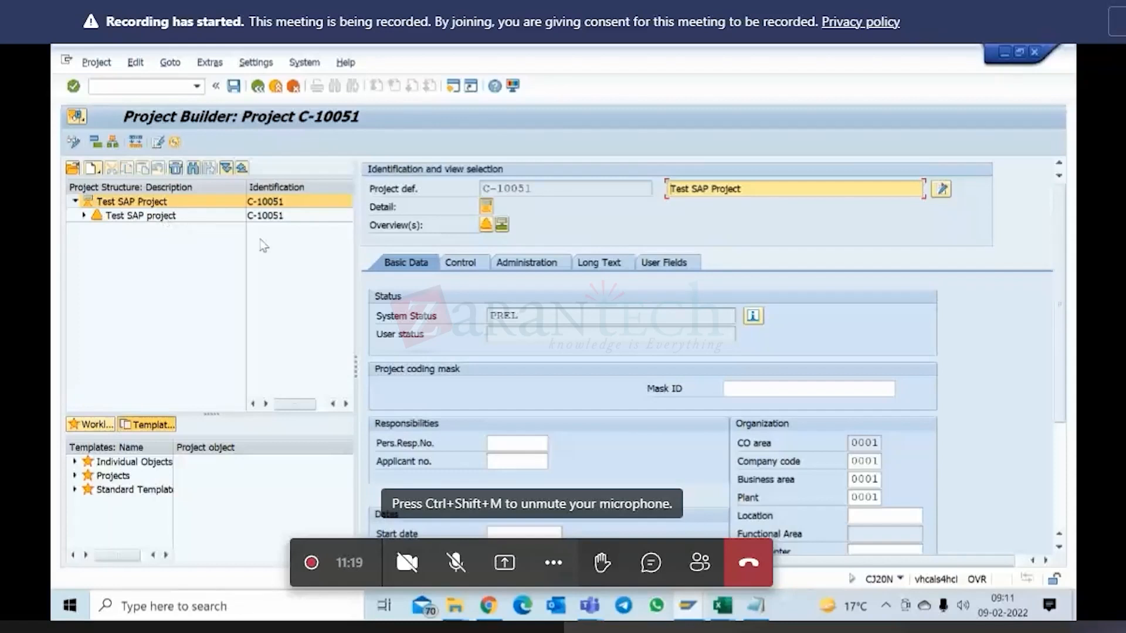
click(225, 168)
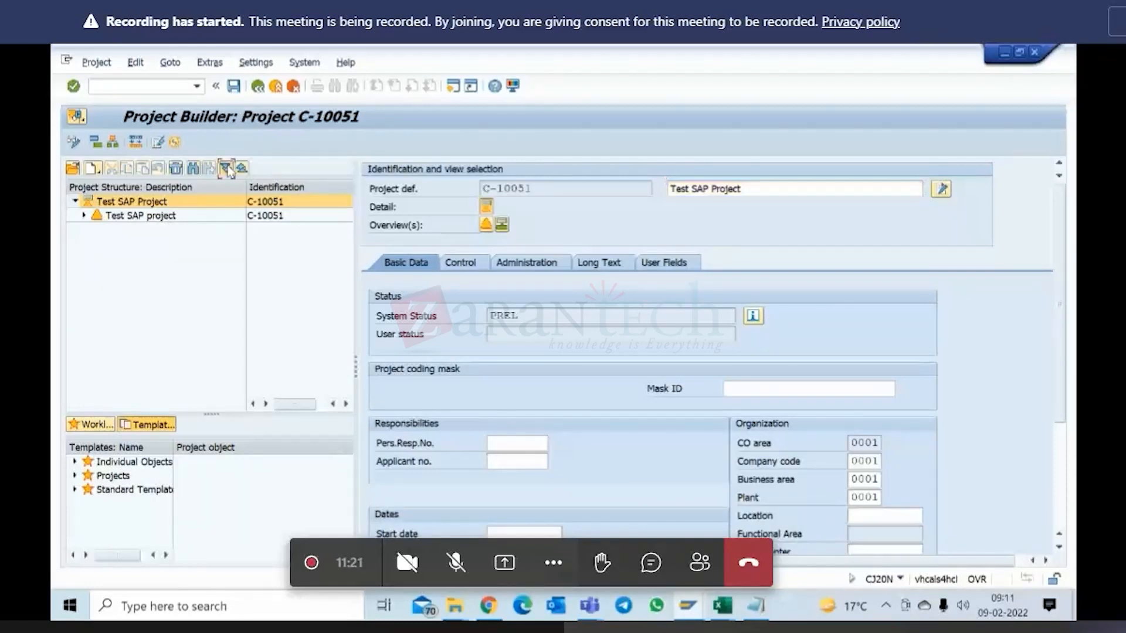
click(530, 498)
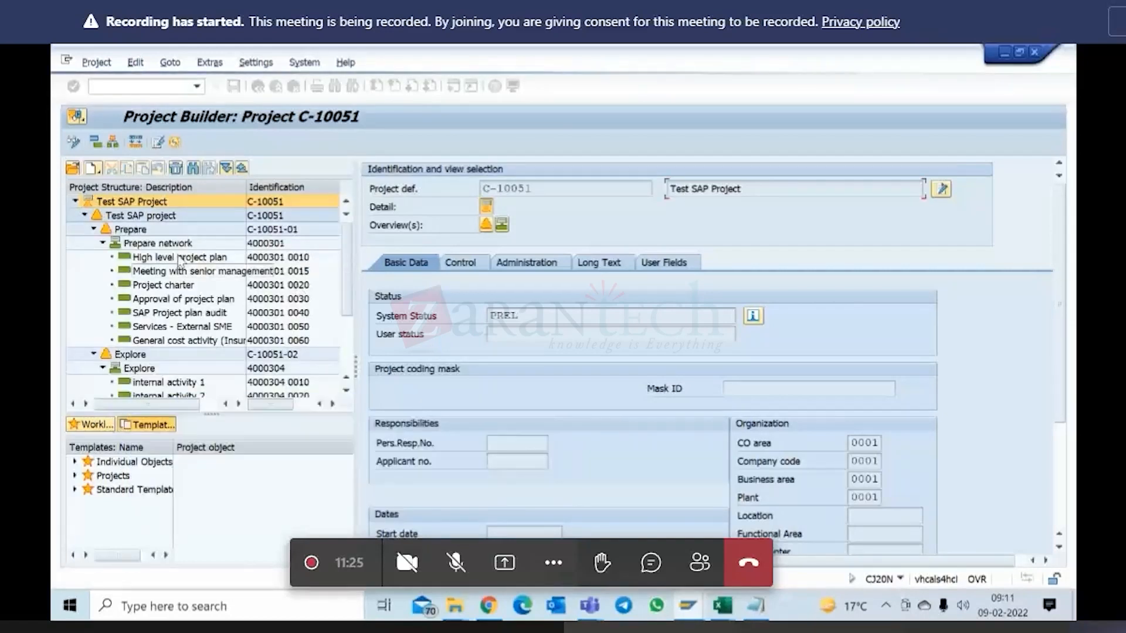
Open the activity overview of the Prepare network and review its internal processing, external processing and primary cost activities.
click(152, 244)
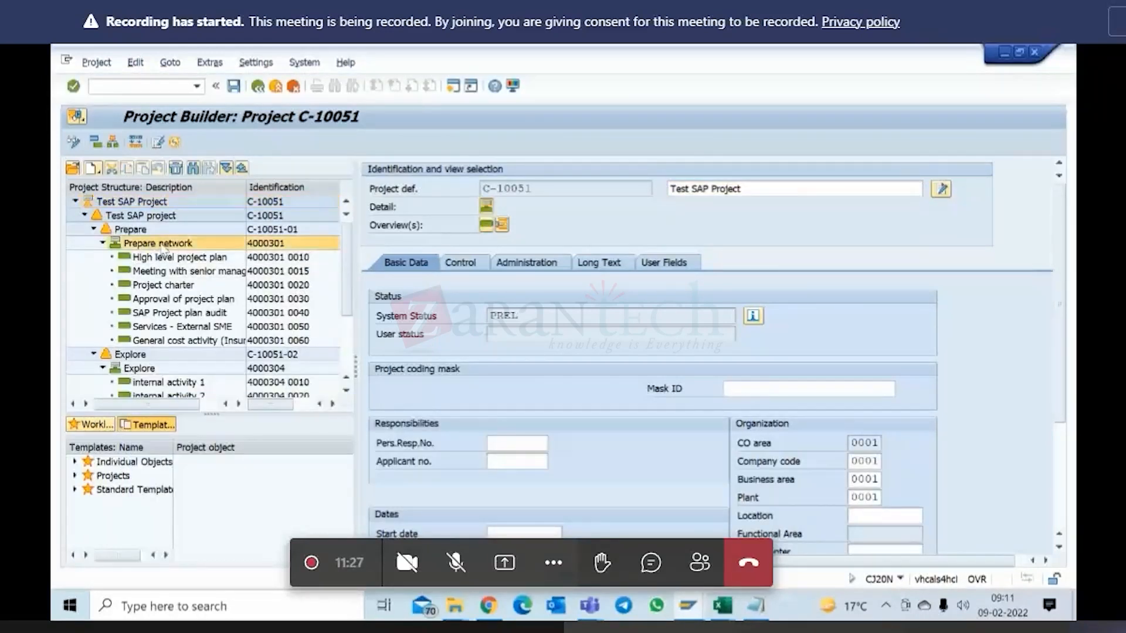
click(487, 226)
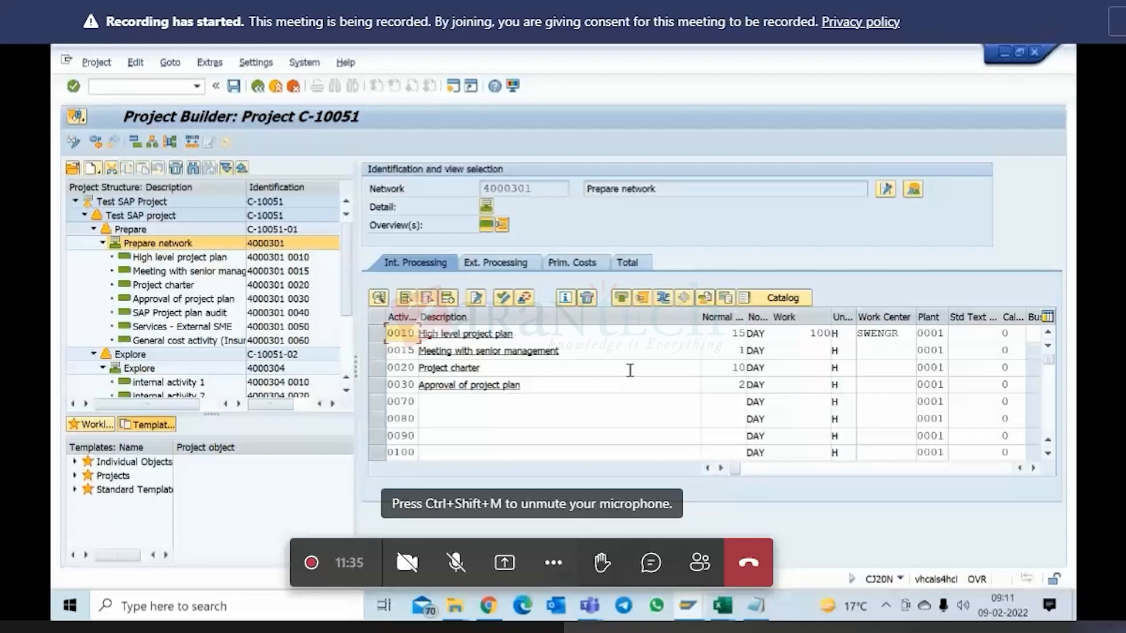
click(510, 264)
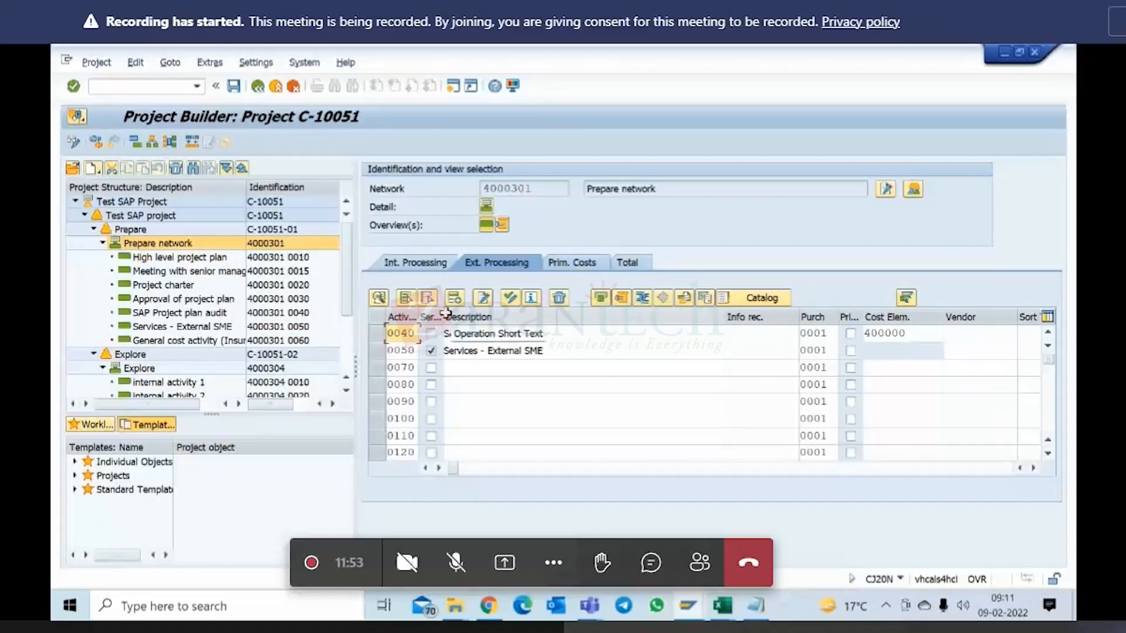
drag(443, 316, 465, 317)
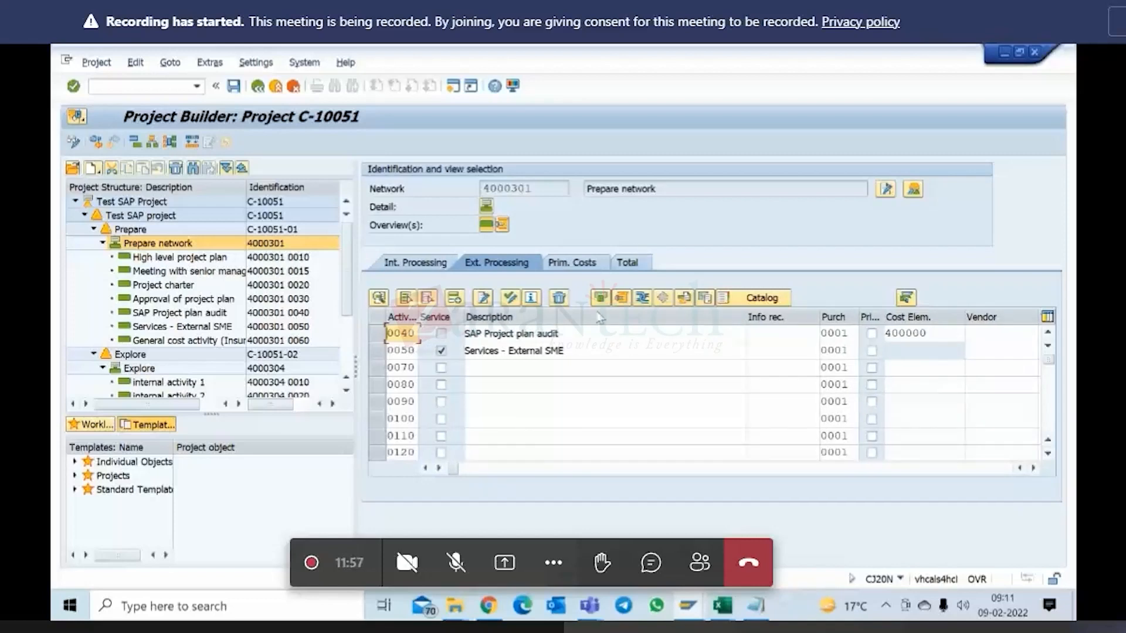
click(566, 265)
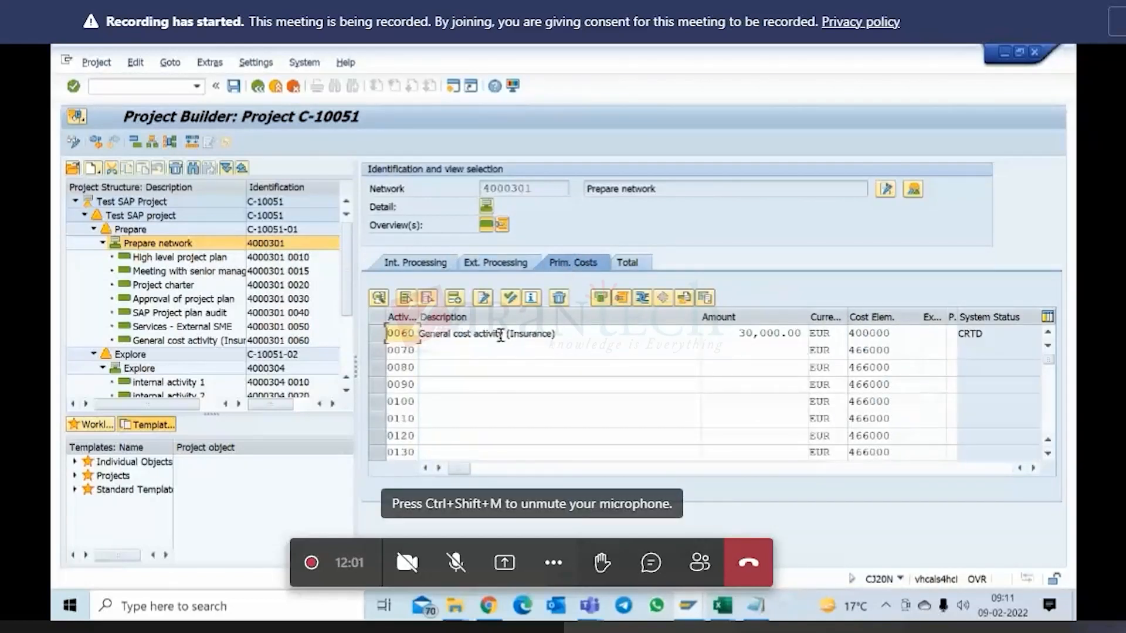
List all activity types of the Prepare network together and widen the internal, external, service and general cost columns.
click(627, 264)
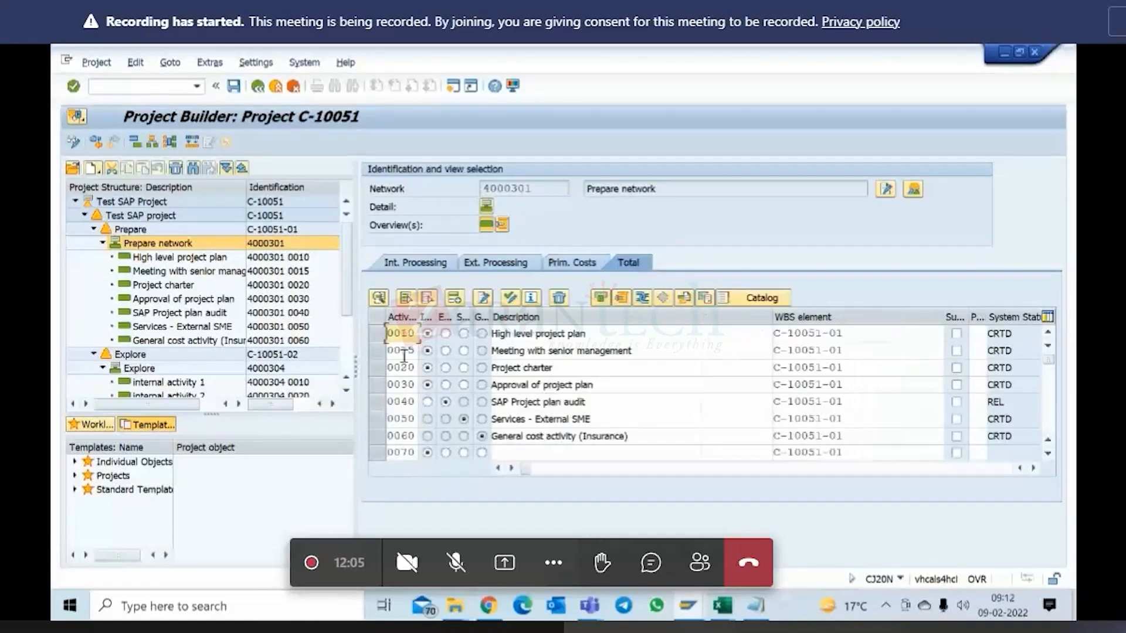
drag(491, 316, 564, 316)
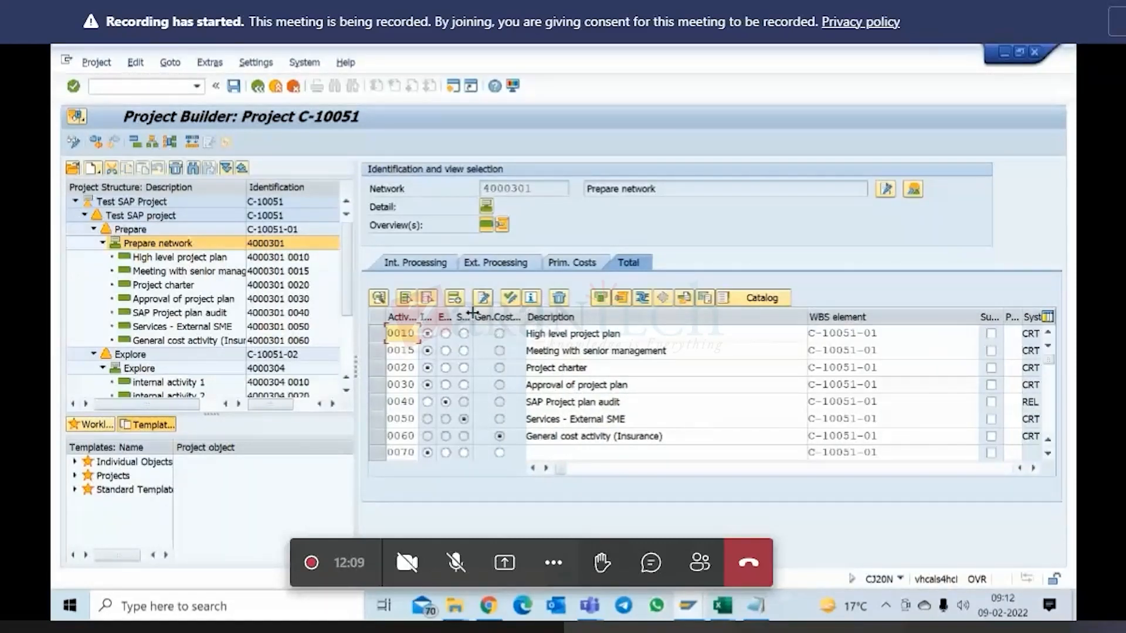
mouse_move(472, 316)
mouse_down()
mouse_move(504, 312)
mouse_move(469, 321)
mouse_up()
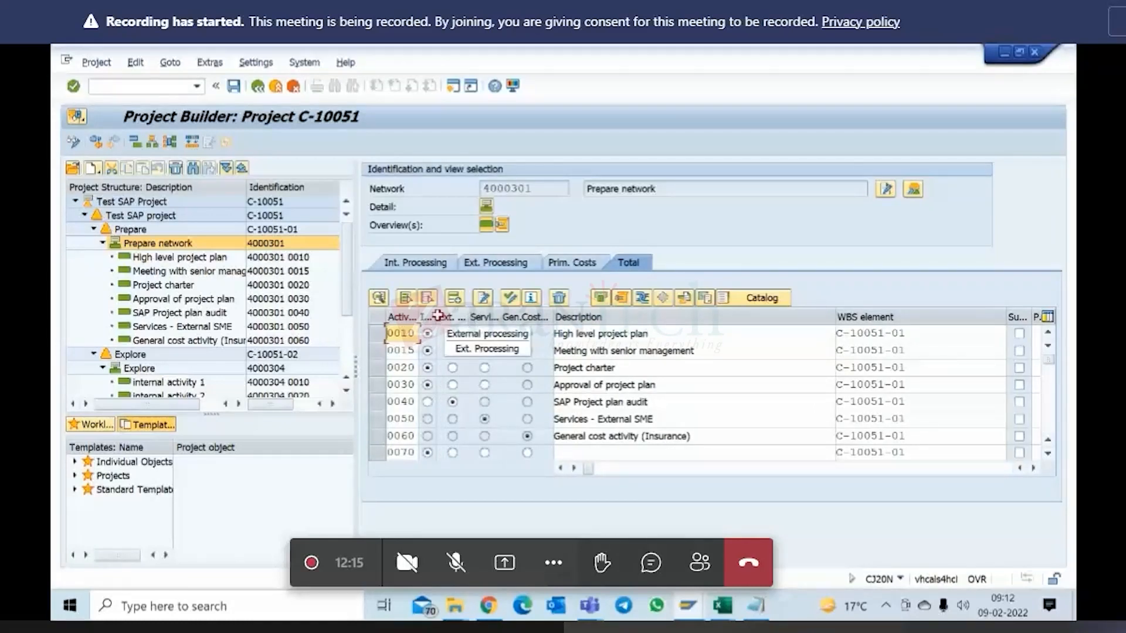
drag(435, 315, 498, 317)
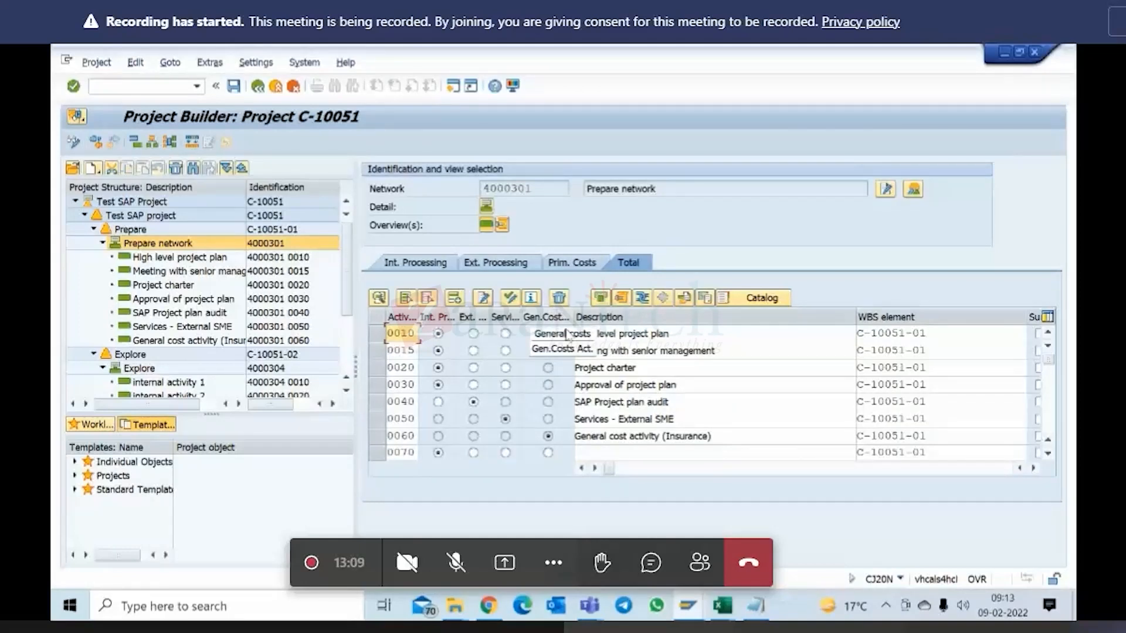
click(628, 438)
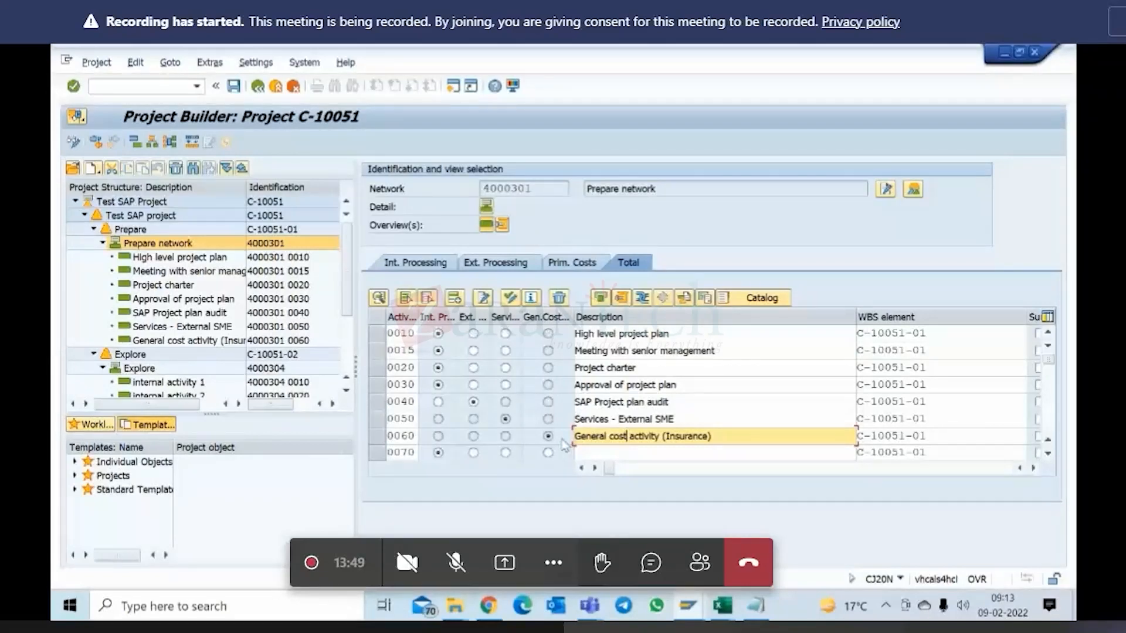
Show the WBS element overview of project C-10051.
click(143, 233)
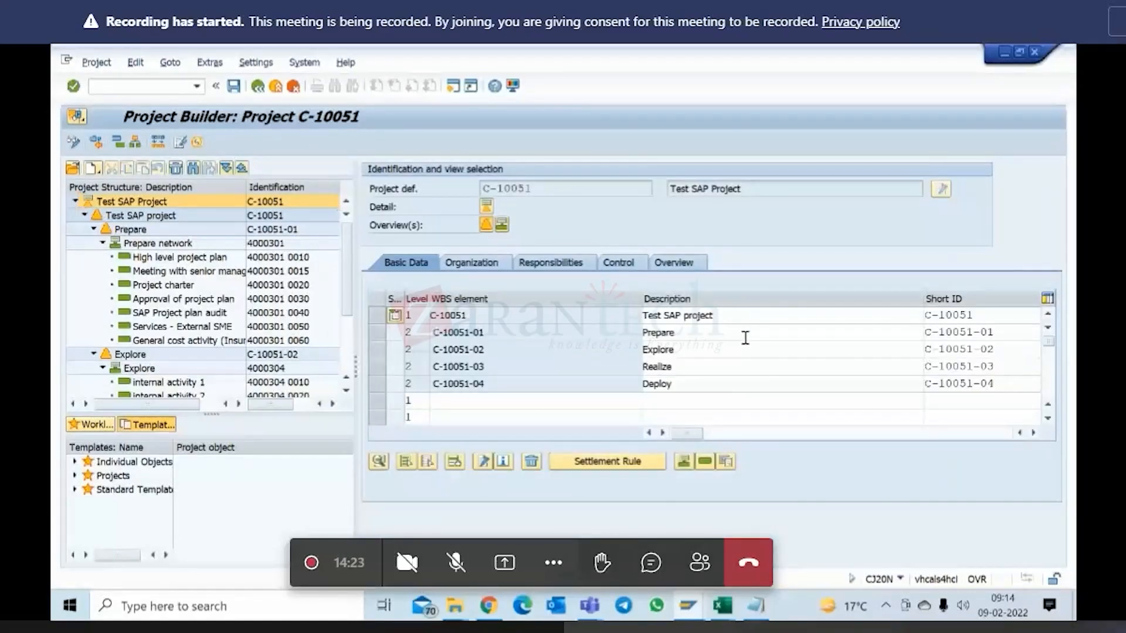
key(alt+Tab)
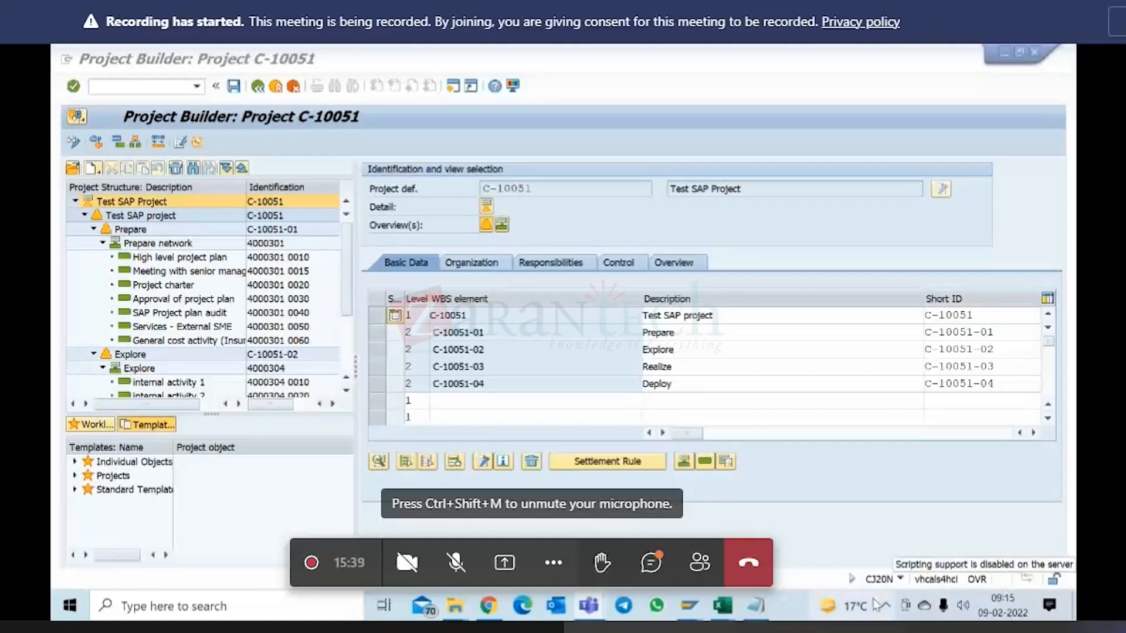
click(887, 606)
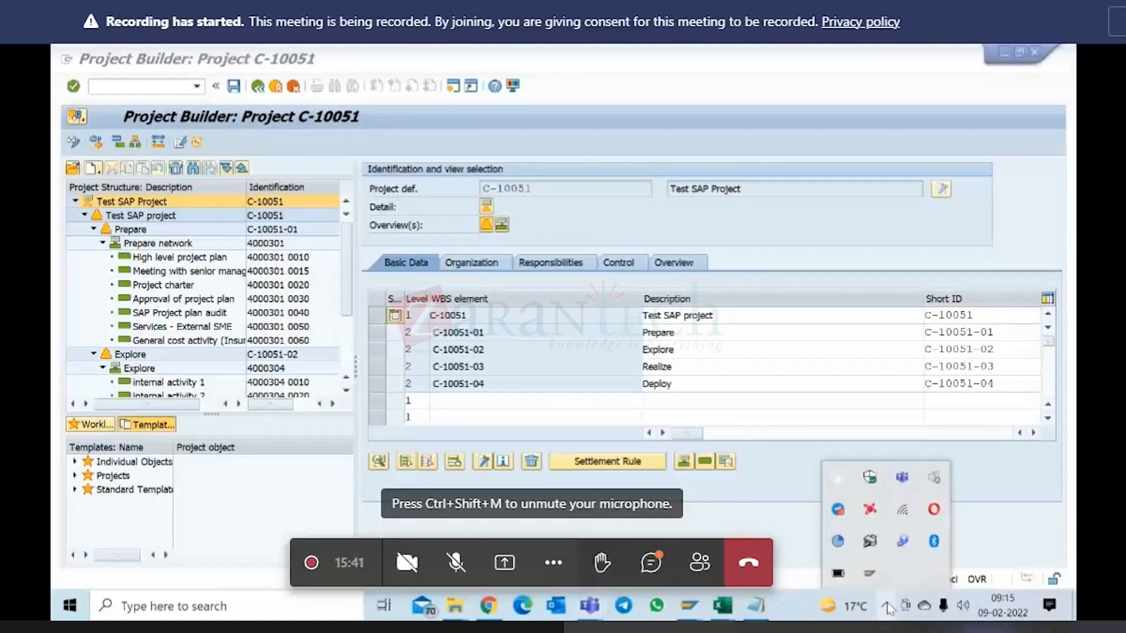
click(998, 496)
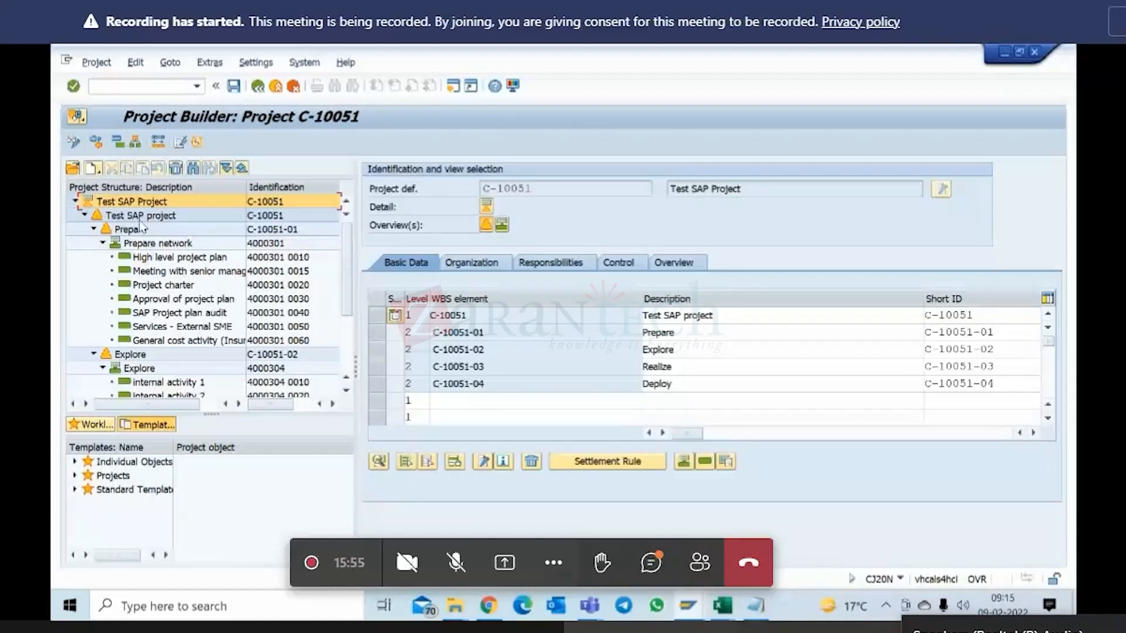
Examine the descriptions of the level 1 WBS element and the level 2 elements Prepare, Explore, Realize and Deploy.
click(669, 331)
click(669, 350)
click(674, 368)
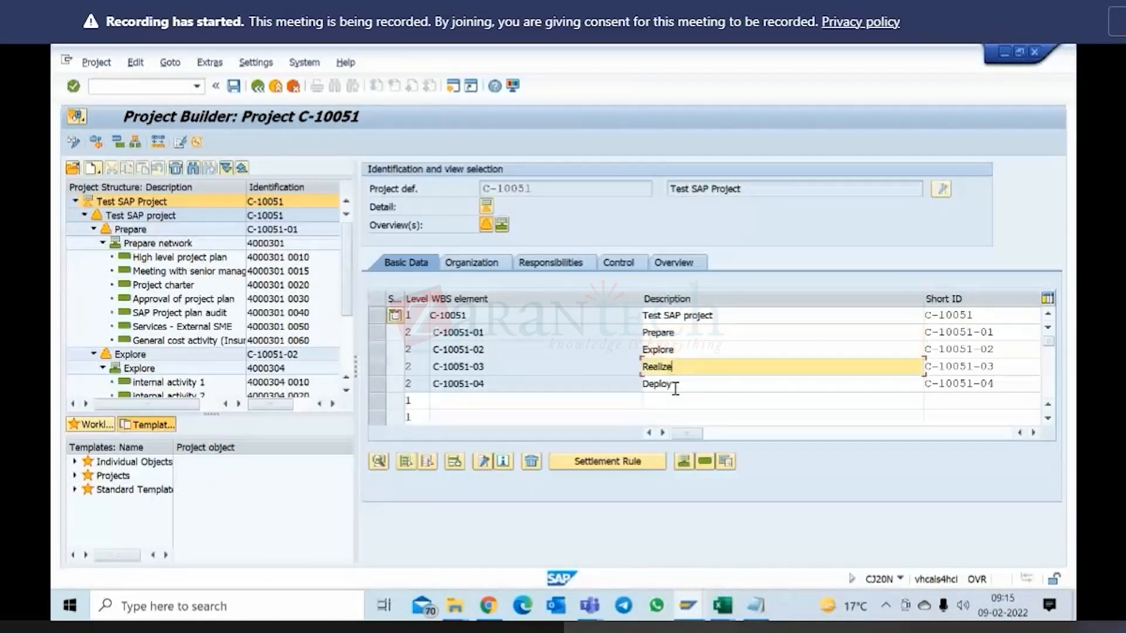
click(674, 385)
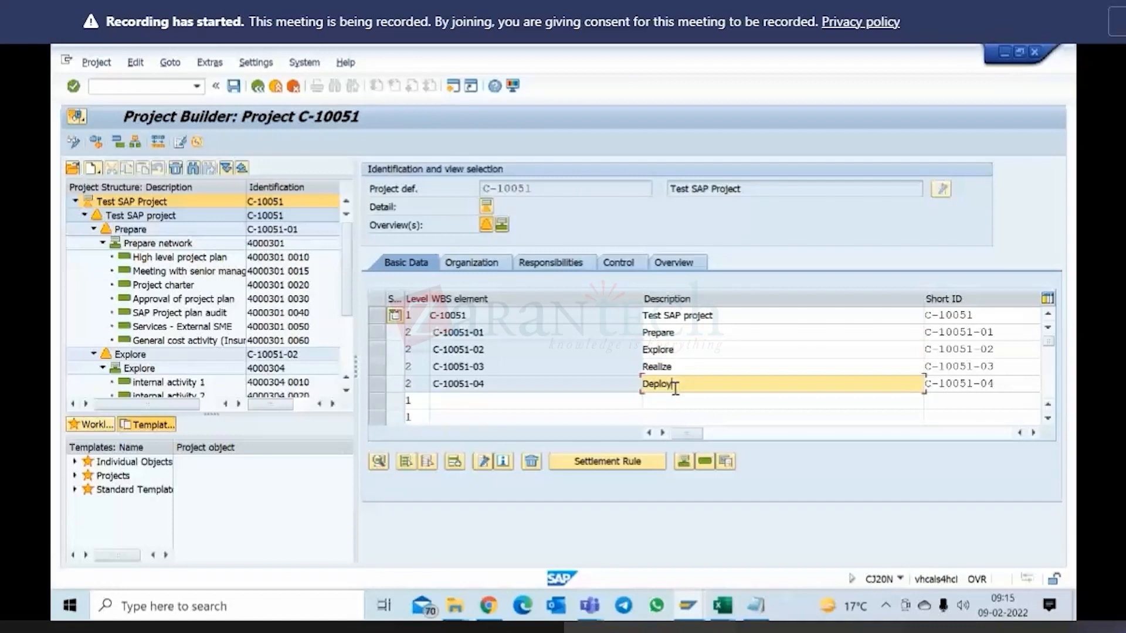
click(681, 317)
click(683, 334)
click(681, 350)
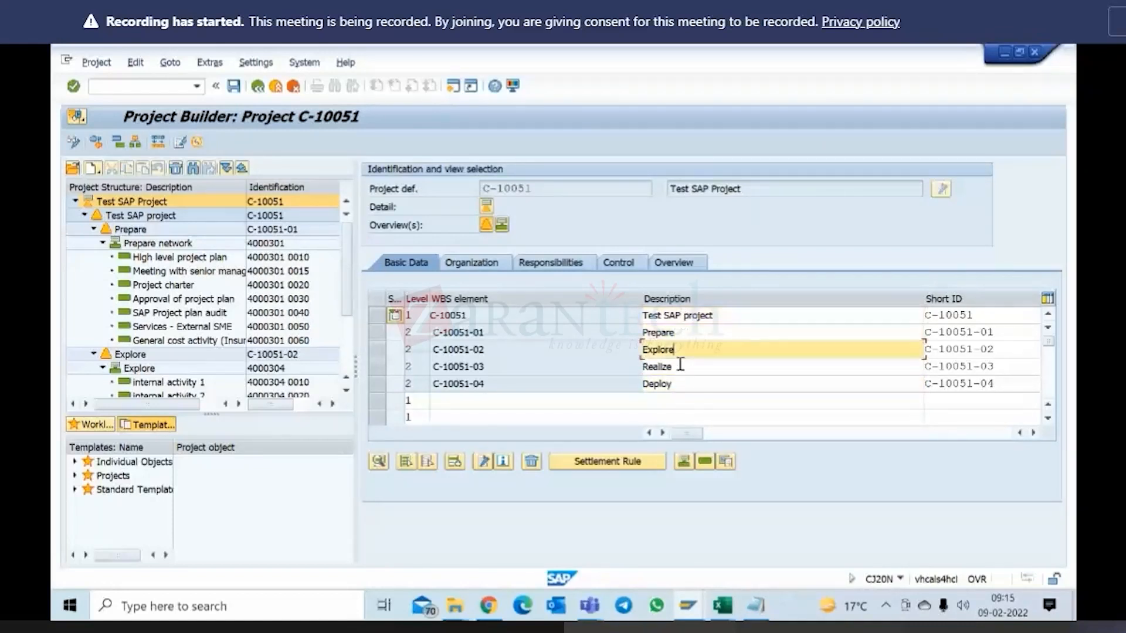
click(680, 368)
click(681, 384)
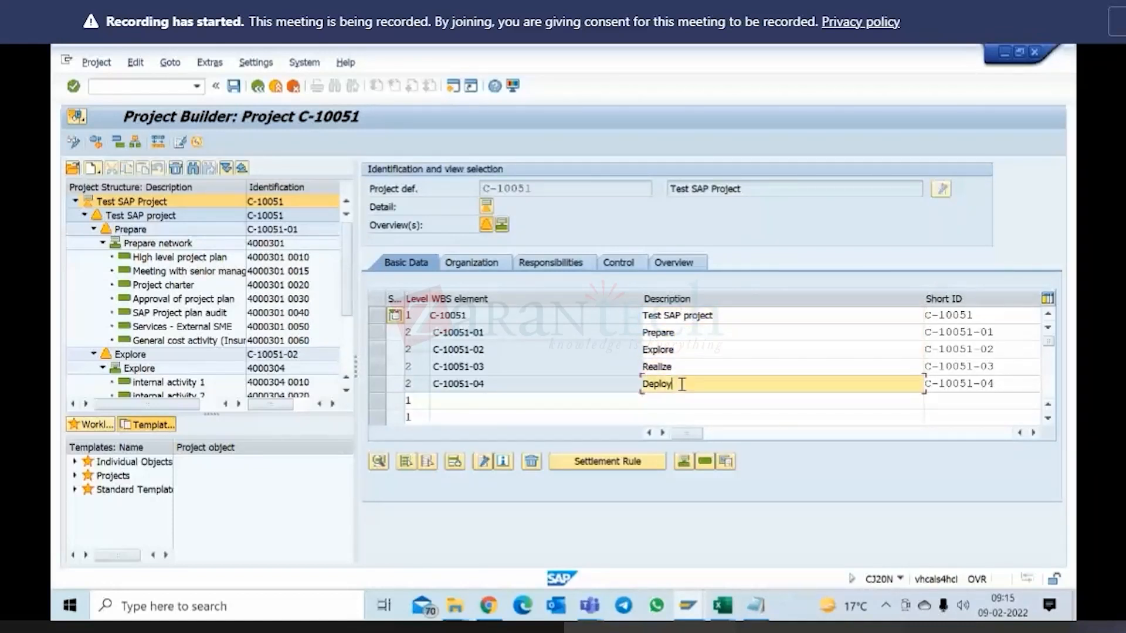
click(669, 333)
click(672, 348)
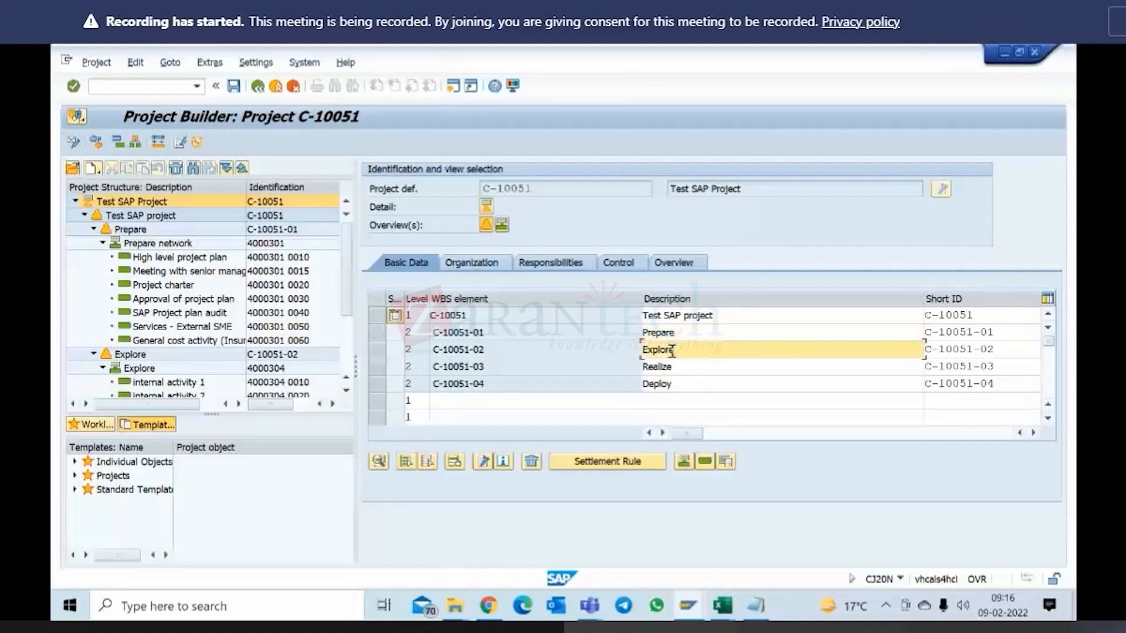
click(673, 374)
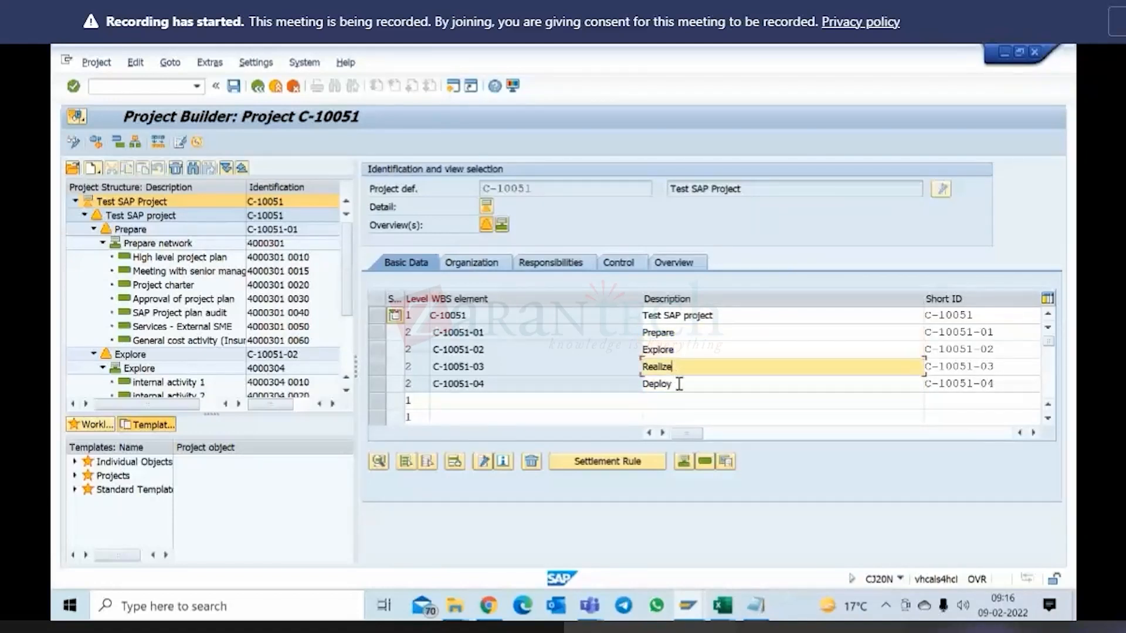
click(679, 384)
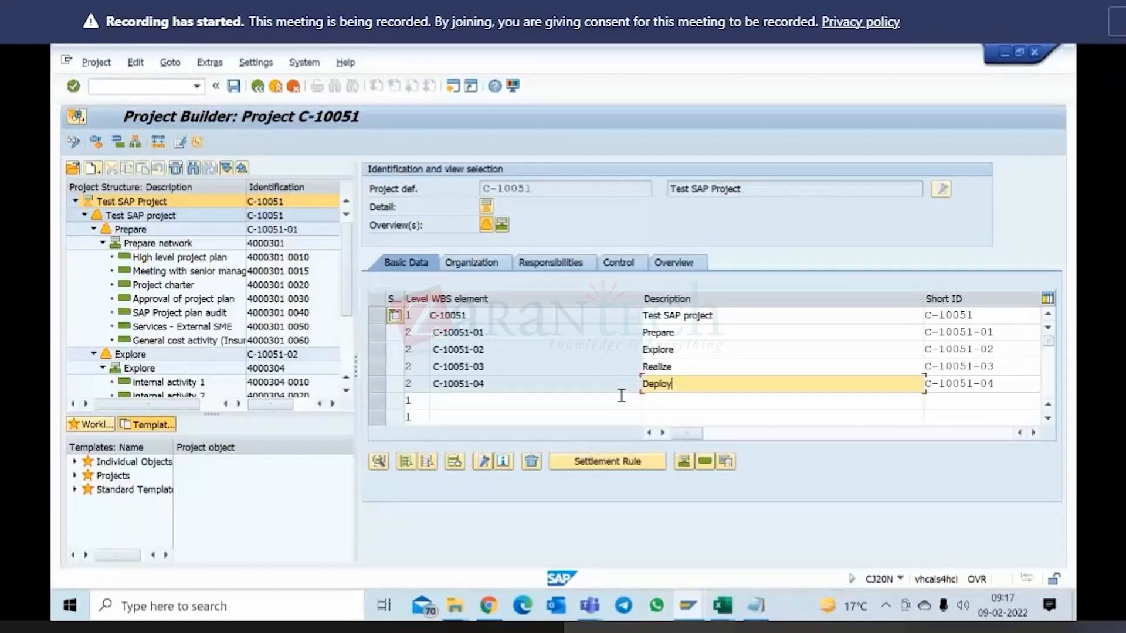
drag(645, 315, 722, 315)
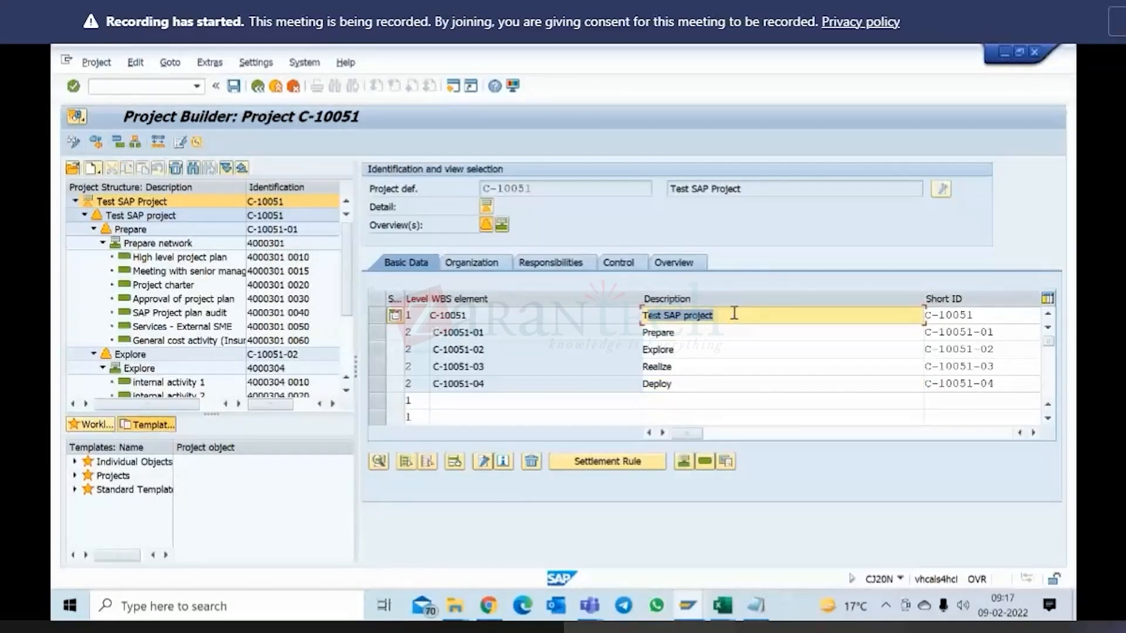
click(680, 333)
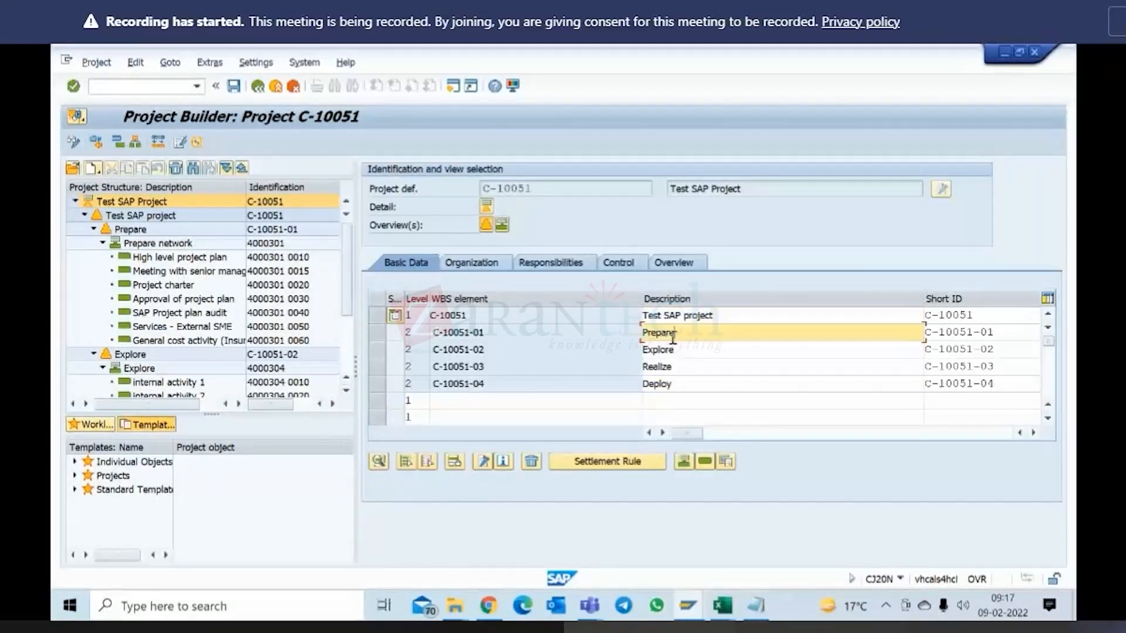
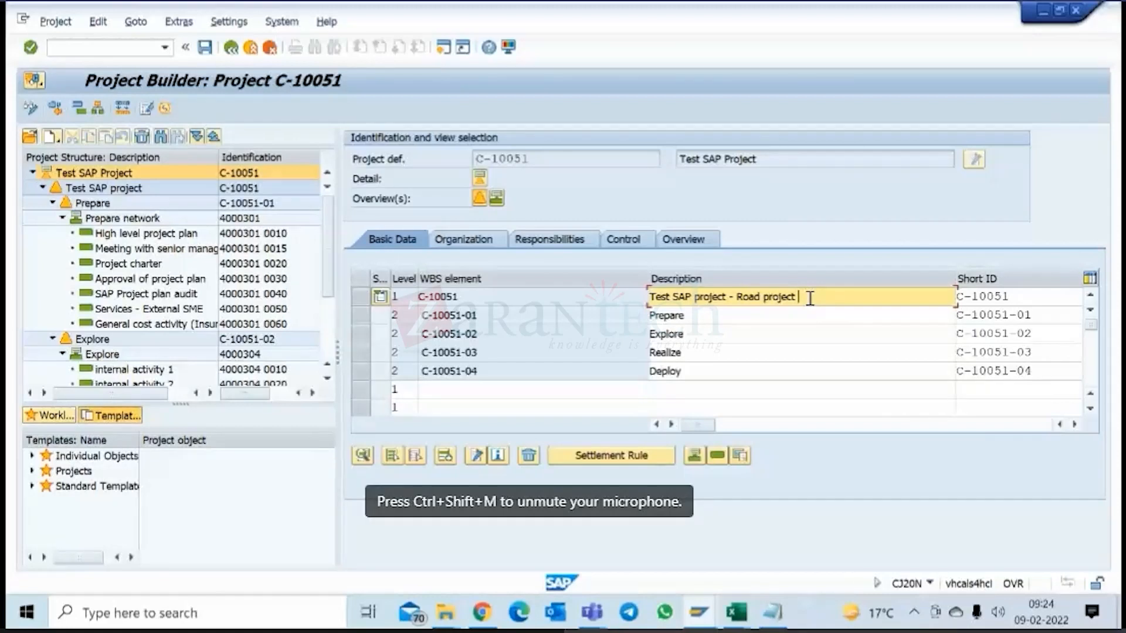
Complete the description of level 1 WBS element C-10051 as "Test SAP project - Road project-0 to 100".
text(-)
text(on)
text(aina)
key(BackSpace)
key(BackSpace)
key(BackSpace)
key(BackSpace)
key(BackSpace)
key(BackSpace)
text(0 to 10)
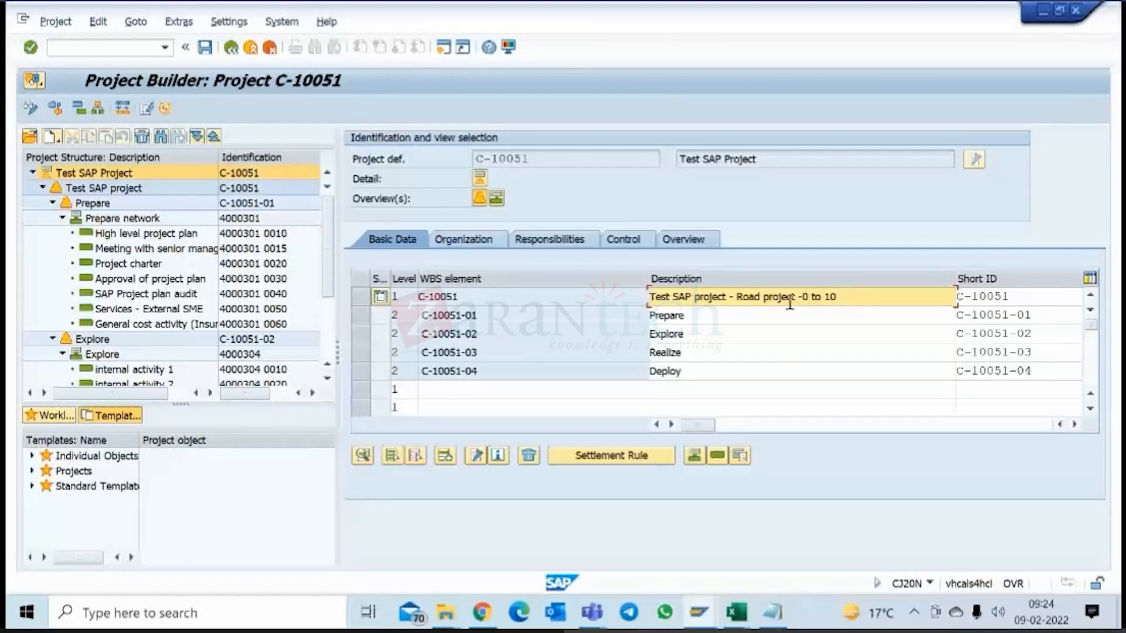
click(799, 296)
key(BackSpace)
click(856, 292)
text(0)
Extend the description of WBS element C-10051-01 to "Prepare - ch 0 to 20 km".
click(705, 321)
text(-)
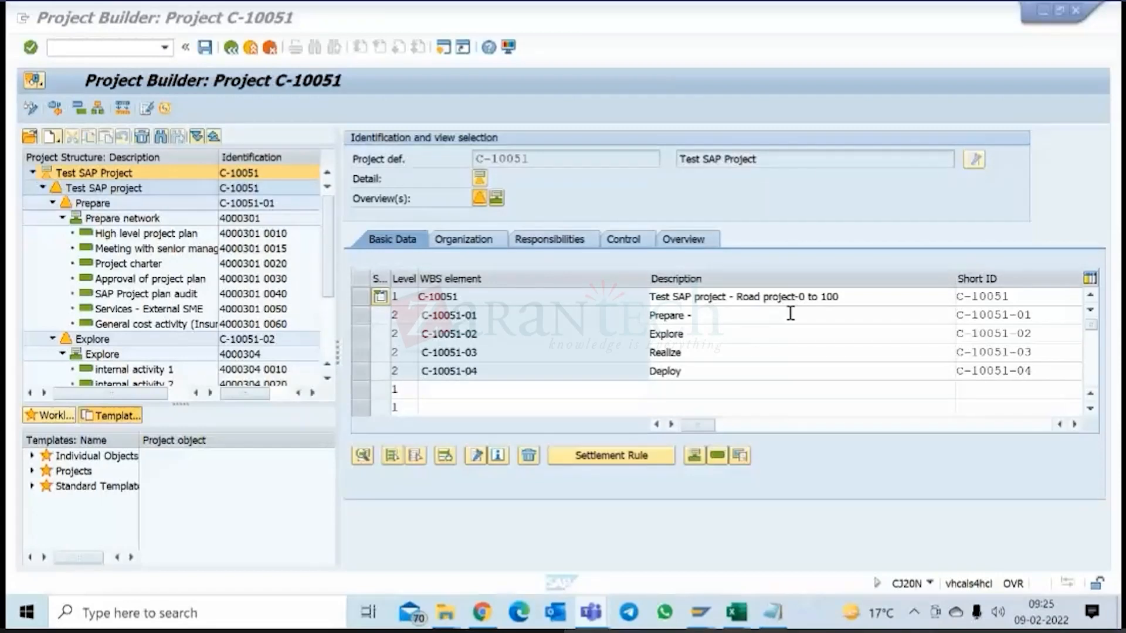
click(715, 320)
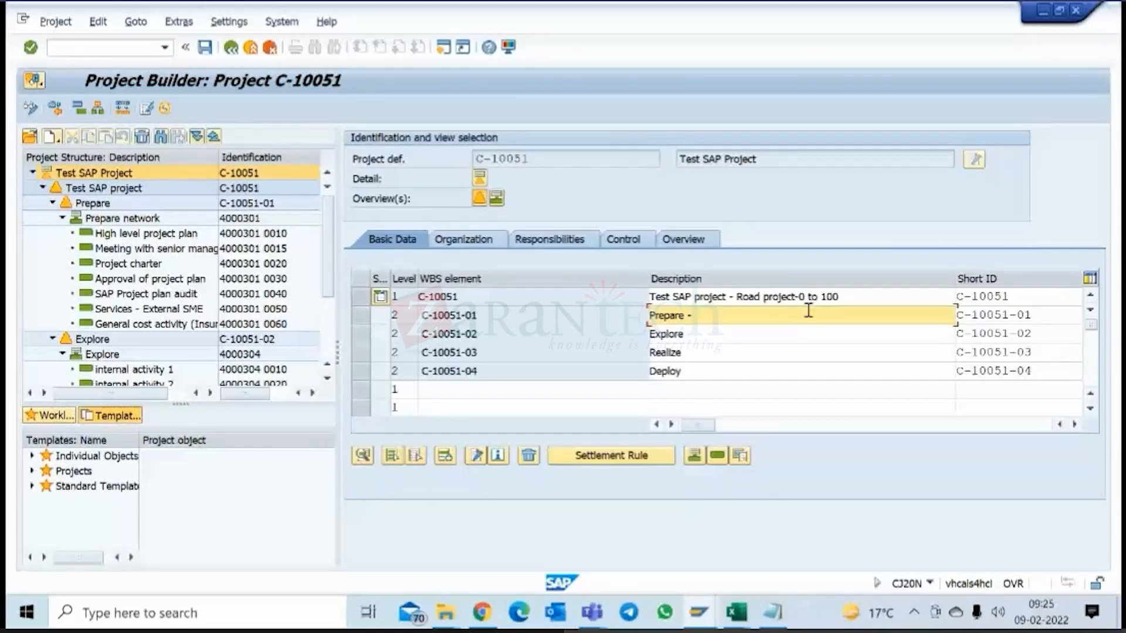
drag(798, 297, 841, 296)
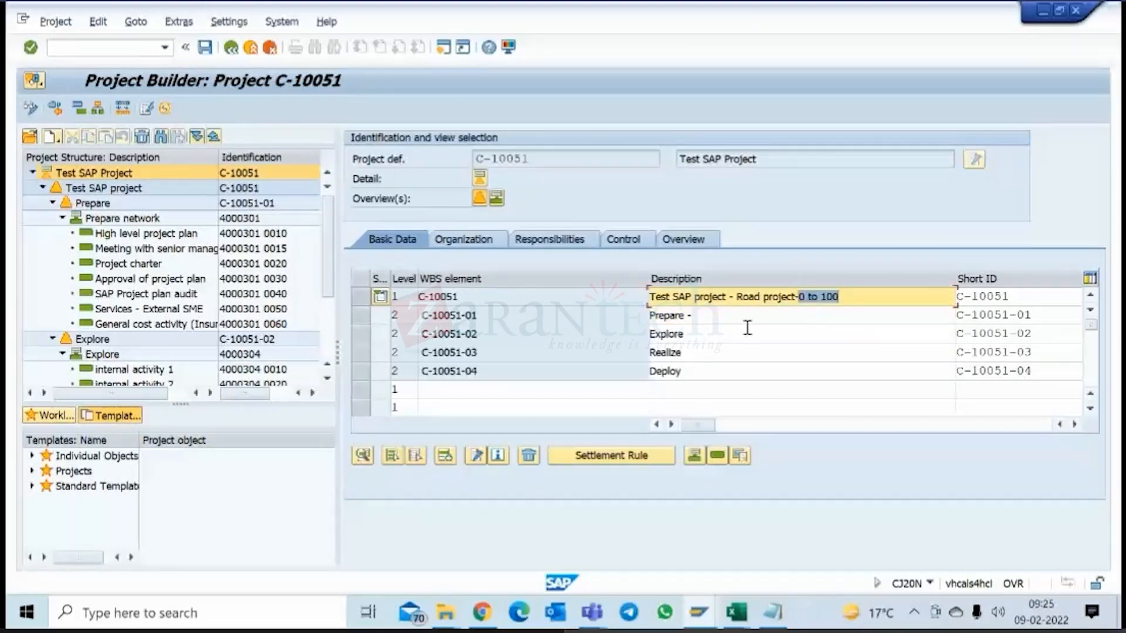
click(725, 317)
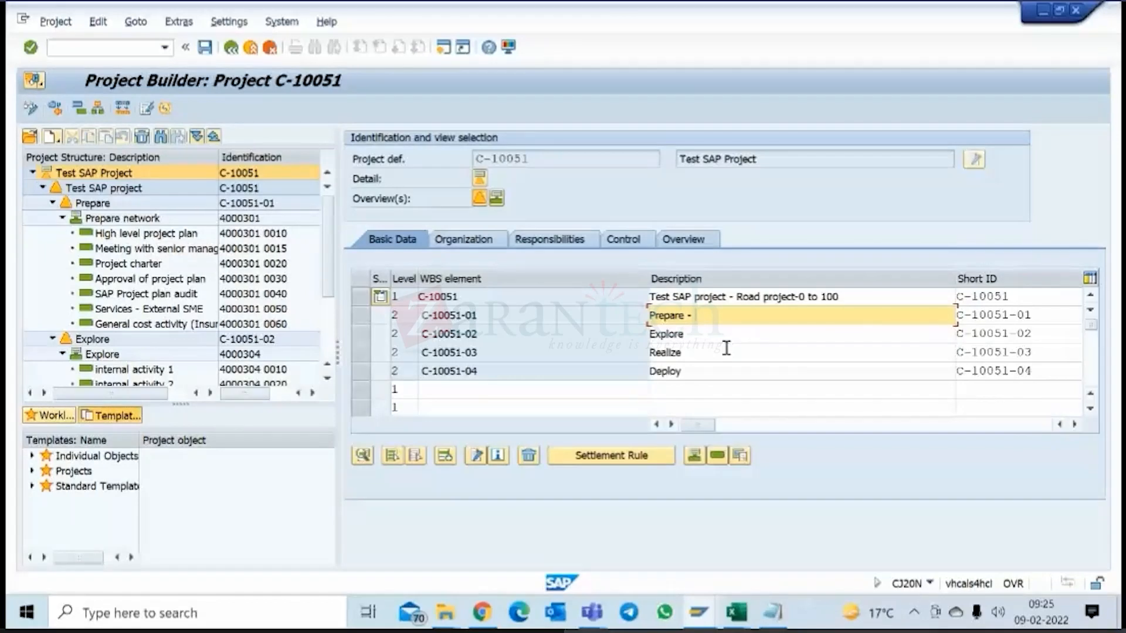
text(ch 0 to 20 km)
Reword the C-10051-01 description as "Ph 1 - ch 0 to 20 km" and shorten the C-10051 description to "Road project-0 to 100".
drag(684, 315, 650, 315)
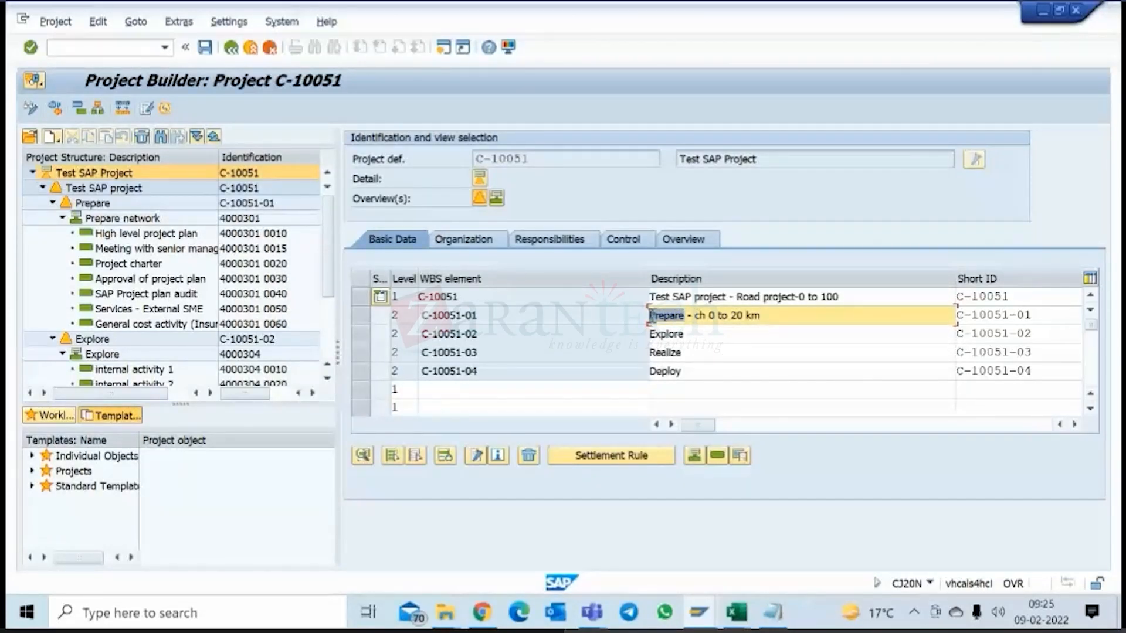
key(BackSpace)
text(Ph)
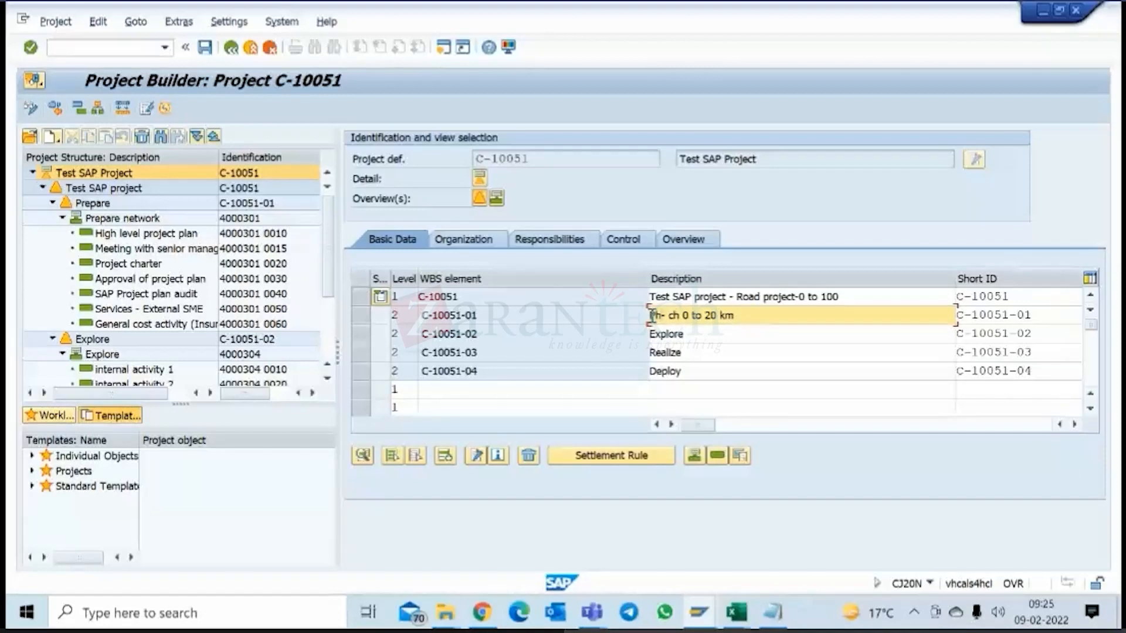
text( 1)
key(Delete)
key(Delete)
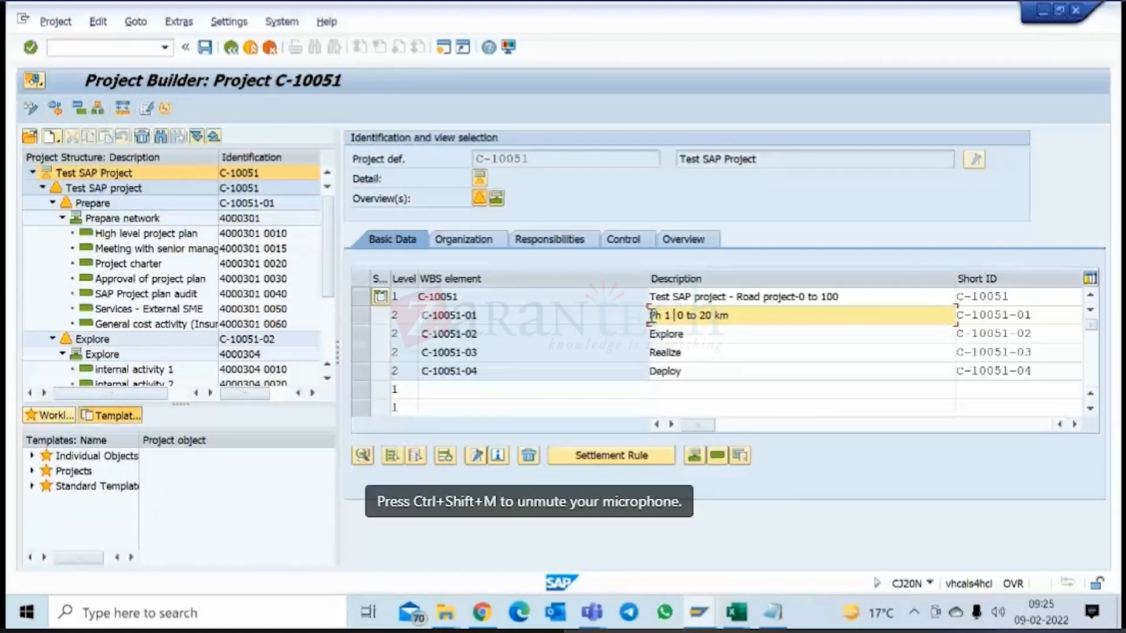
text(- ch 0 )
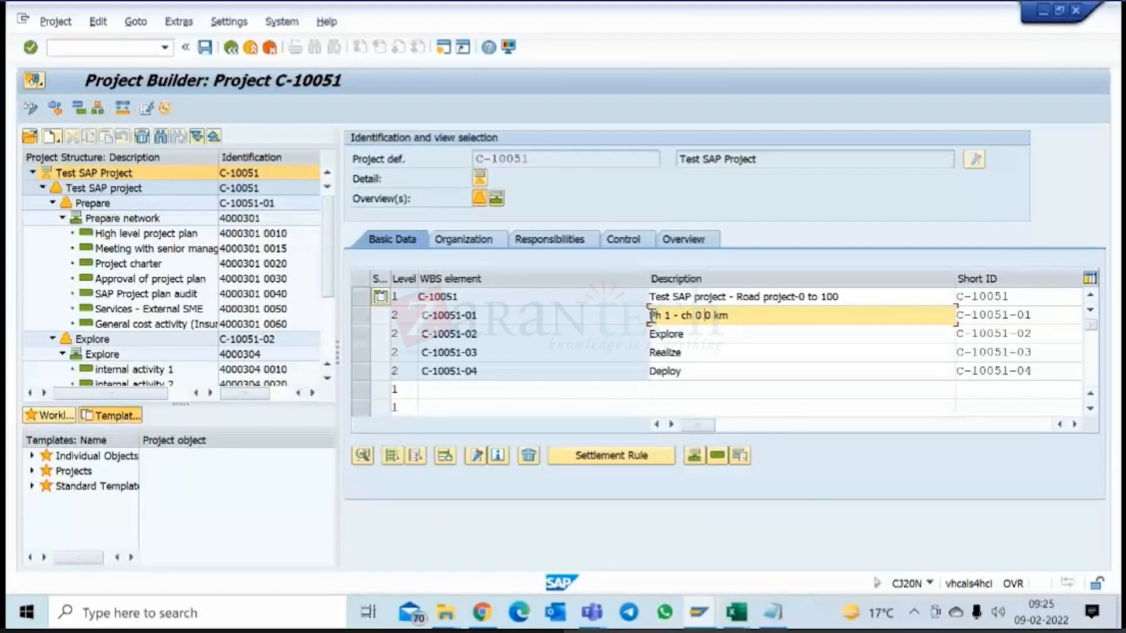
text(to 20 km)
drag(738, 296, 609, 293)
key(BackSpace)
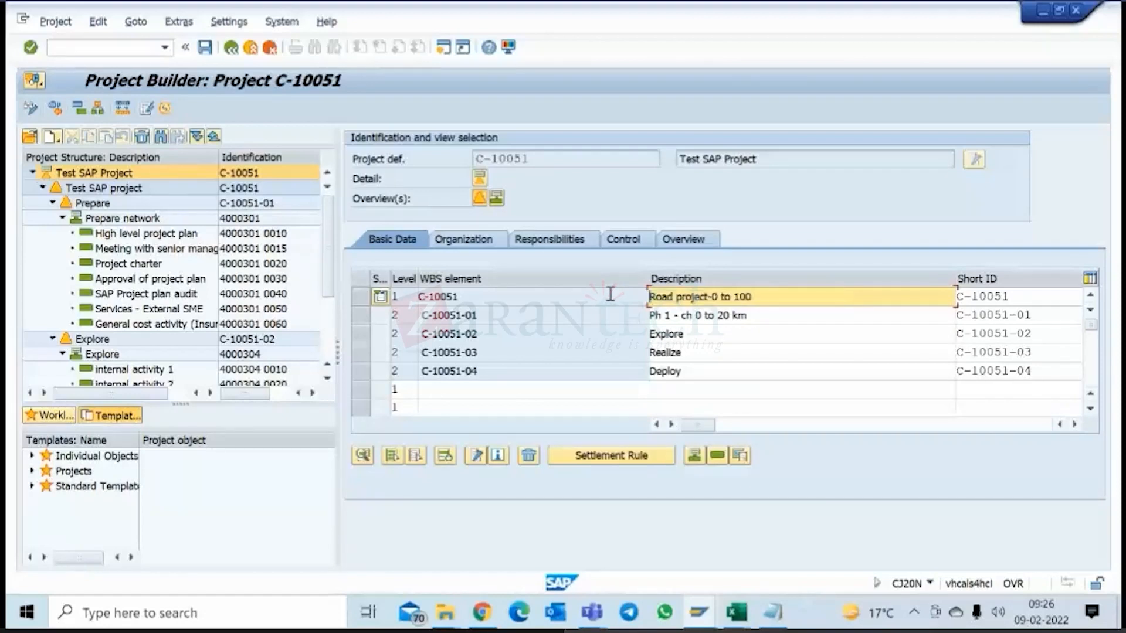
Copy the Ph 1 description over the Explore description of C-10051-02 and change its phase number to 2.
click(763, 311)
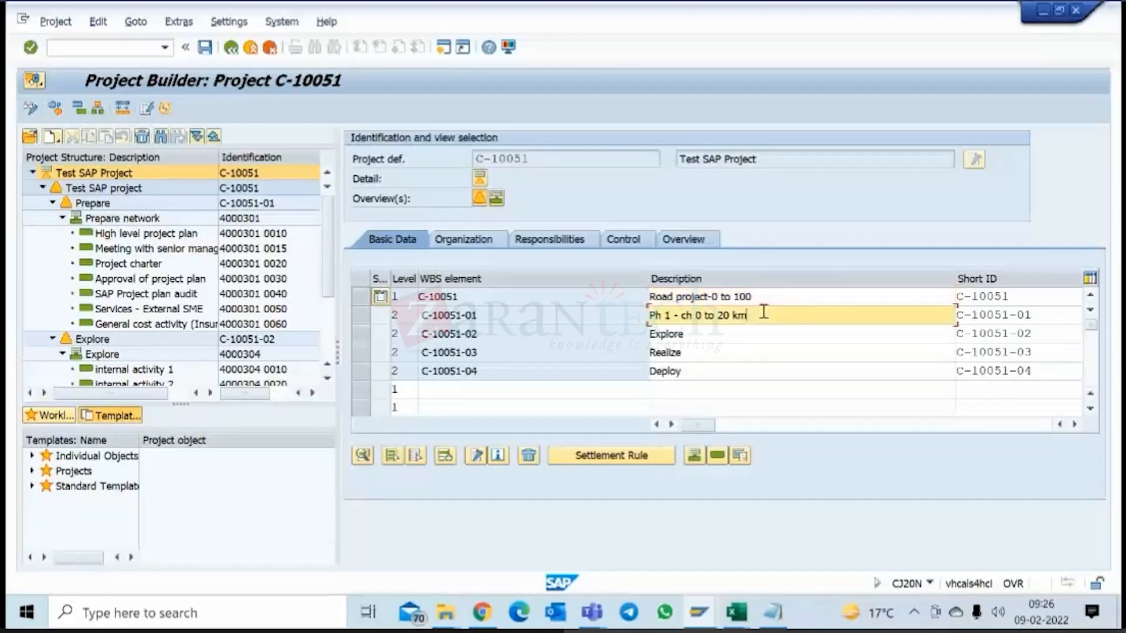
click(629, 316)
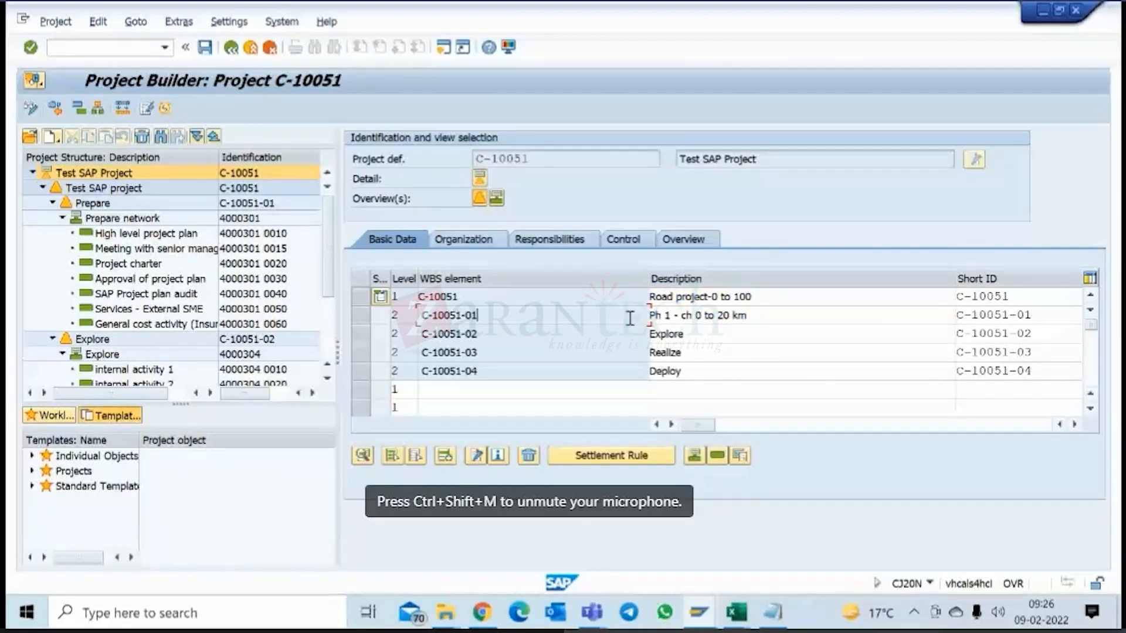
click(658, 334)
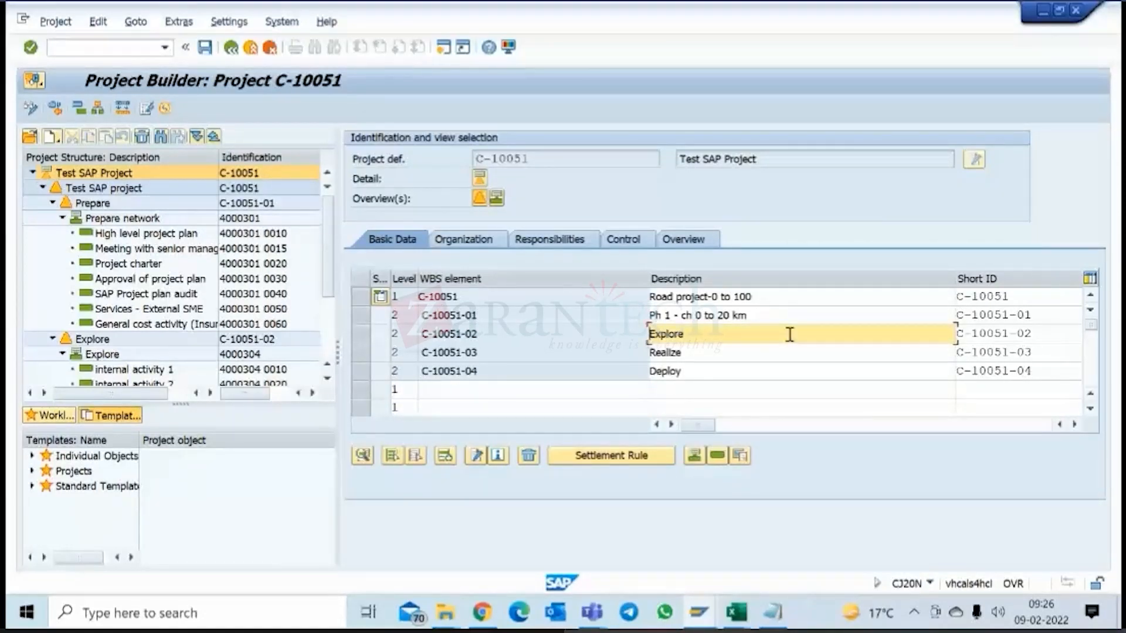
drag(748, 316, 609, 318)
key(ctrl+c)
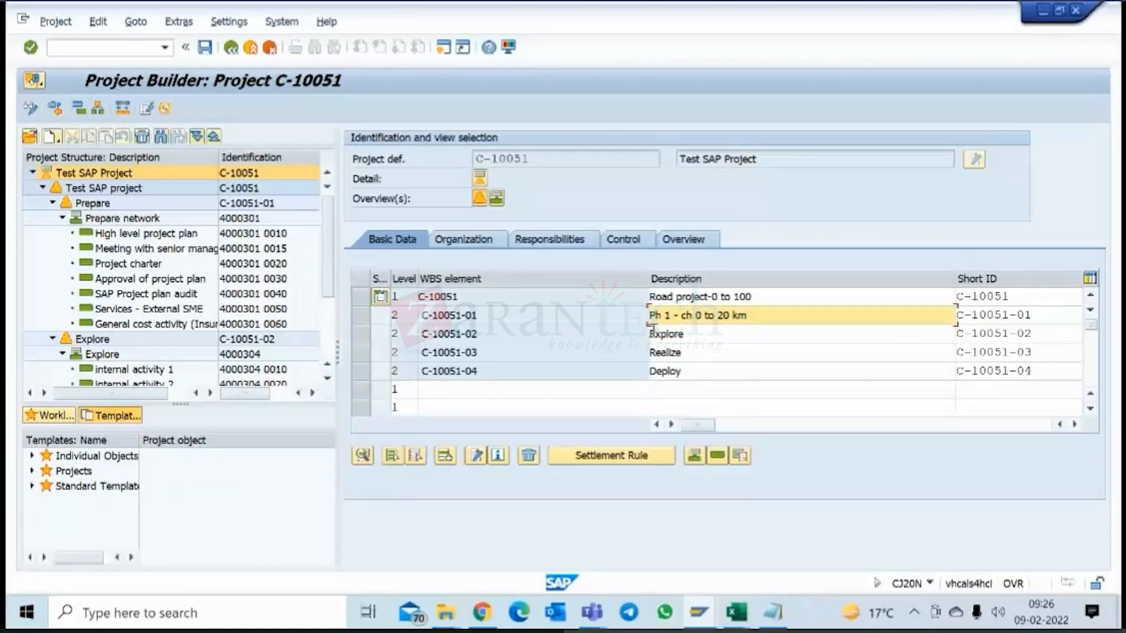
click(672, 332)
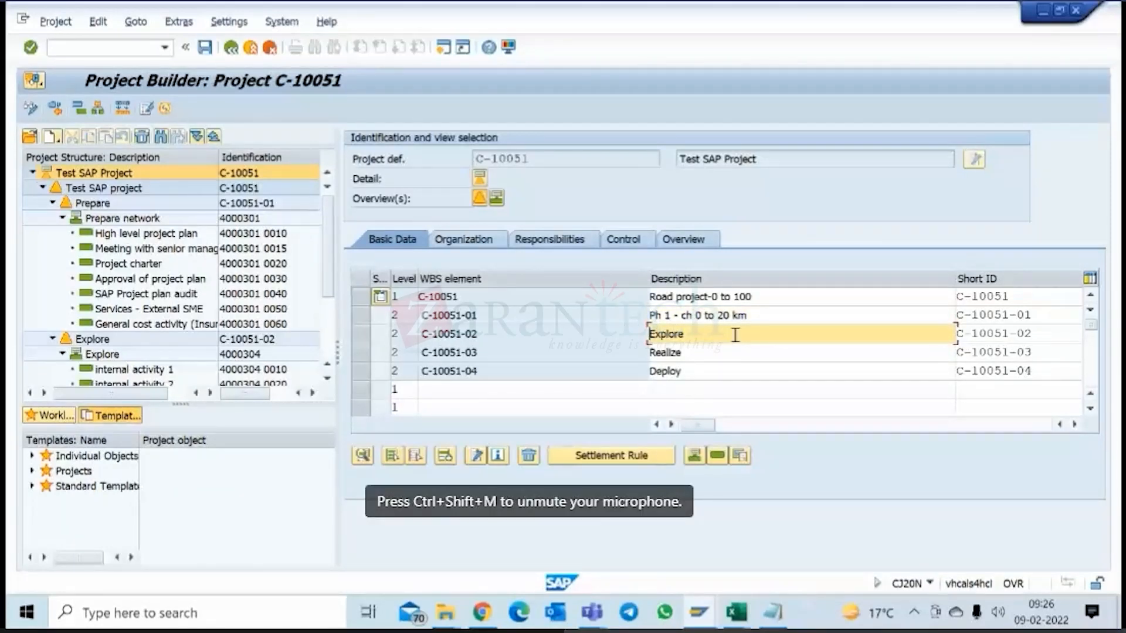
key(ctrl+v)
text(2)
Set the chainage range in the C-10051-02 description to 20 to 41 km.
click(697, 333)
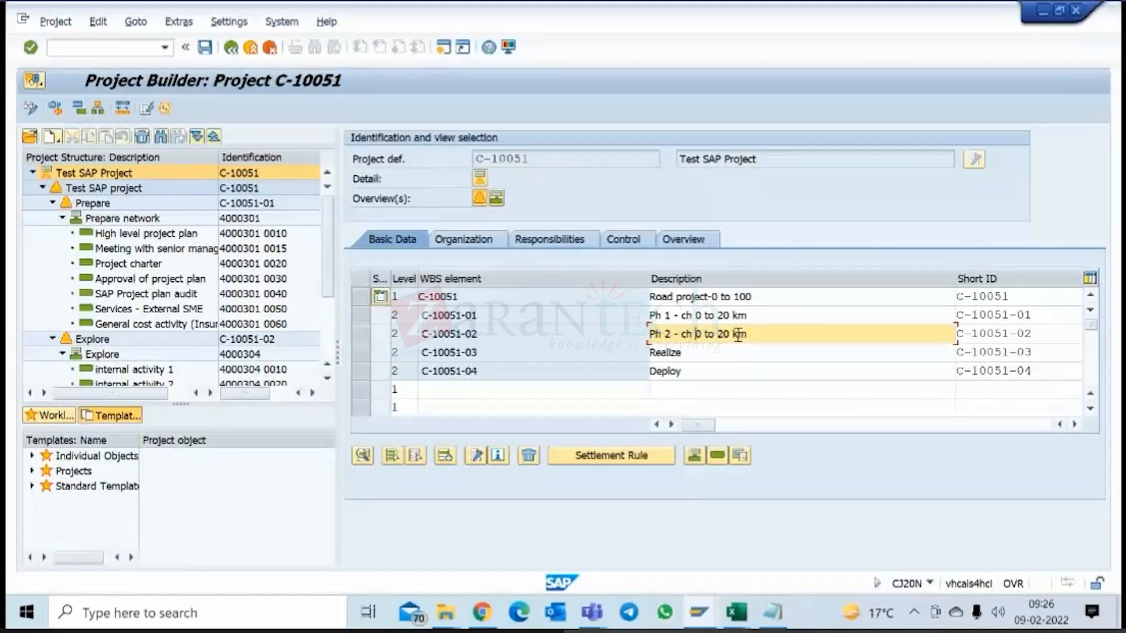
text(20)
key(Delete)
text(to)
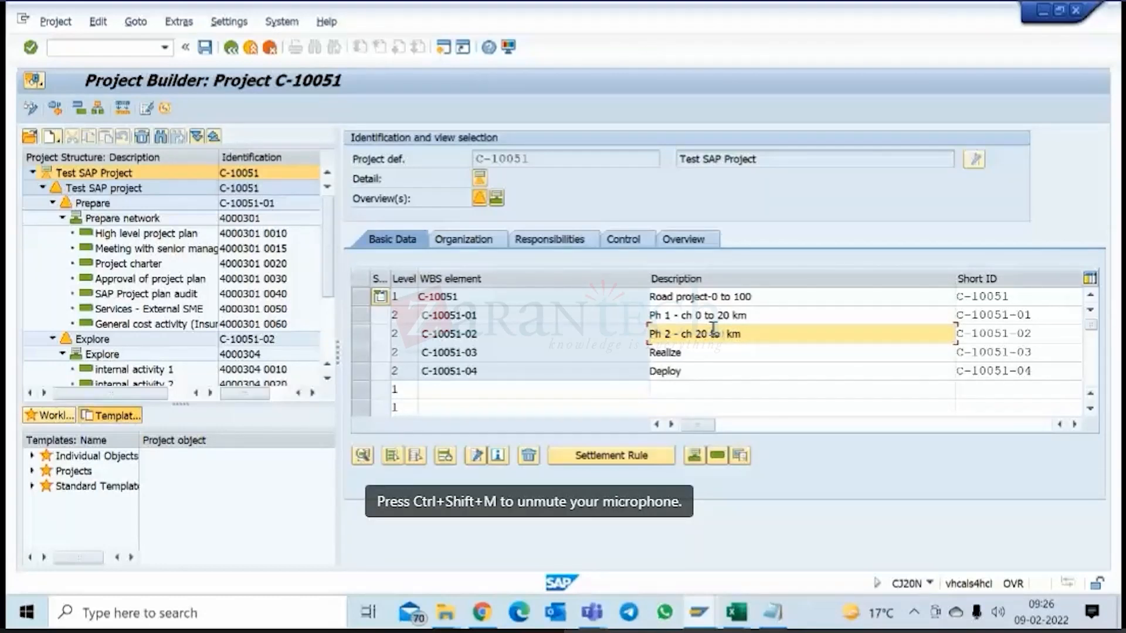
text(40)
text(km)
text(1)
Copy the Ph 2 description to WBS element C-10051-03 and adapt it to "Ph 3 - ch 41 to 50 km".
drag(752, 335, 648, 338)
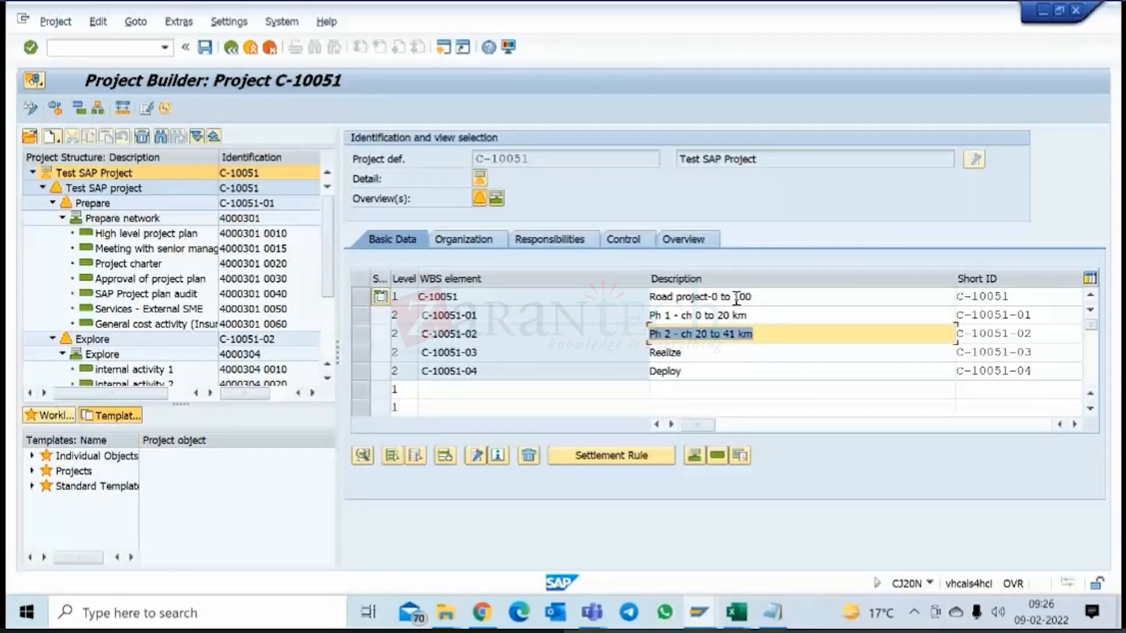
key(ctrl+c)
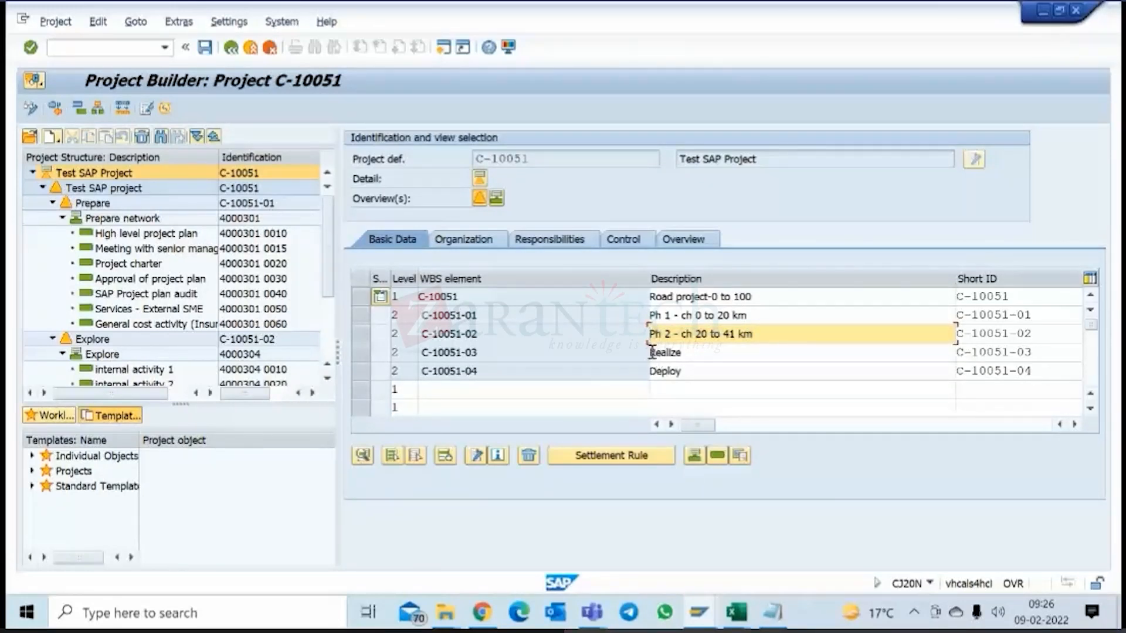
click(656, 352)
key(ctrl+v)
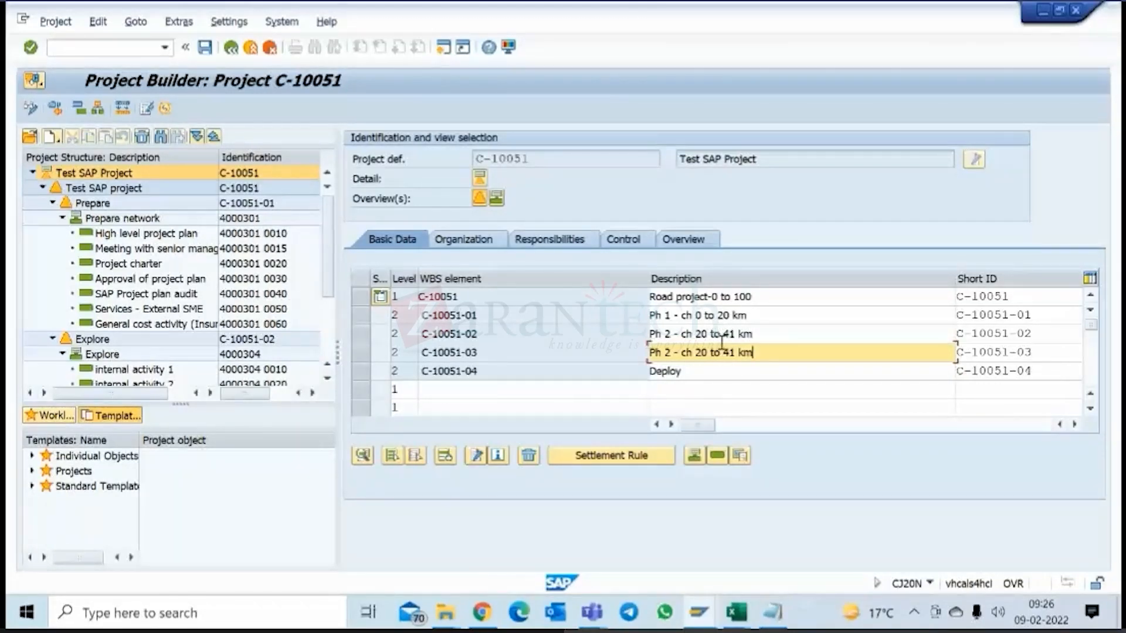
click(694, 352)
text(41)
text(50)
drag(756, 357, 643, 355)
click(665, 354)
text(3)
Copy the Ph 3 description to WBS element C-10051-04 and adapt it to "Ph 4 - ch 50 to 75 km".
drag(754, 353, 648, 352)
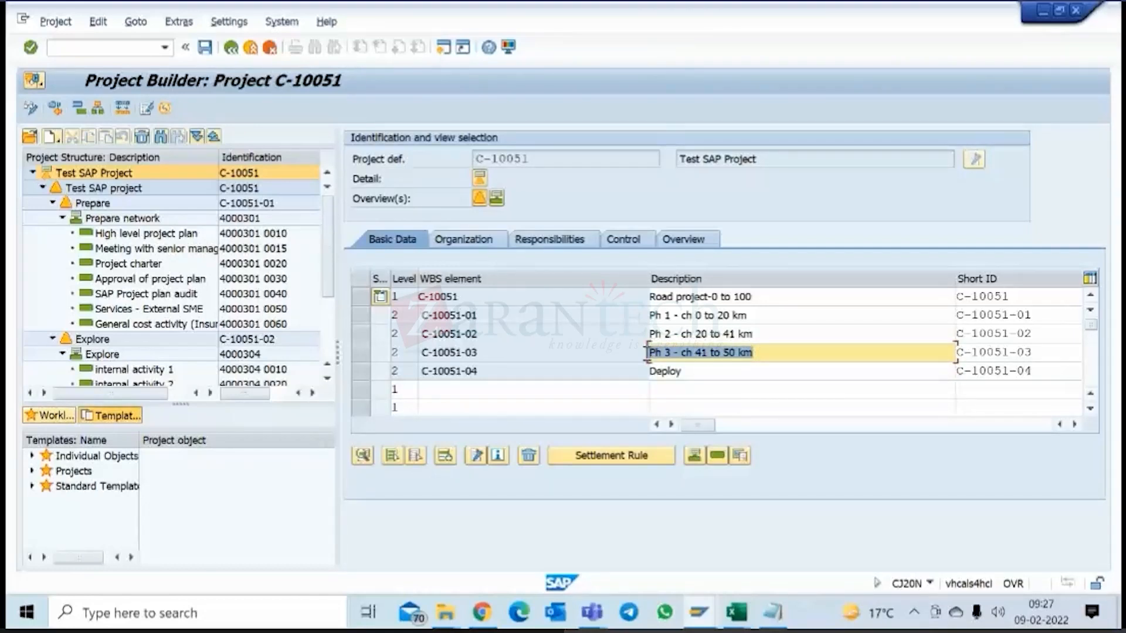
key(ctrl+c)
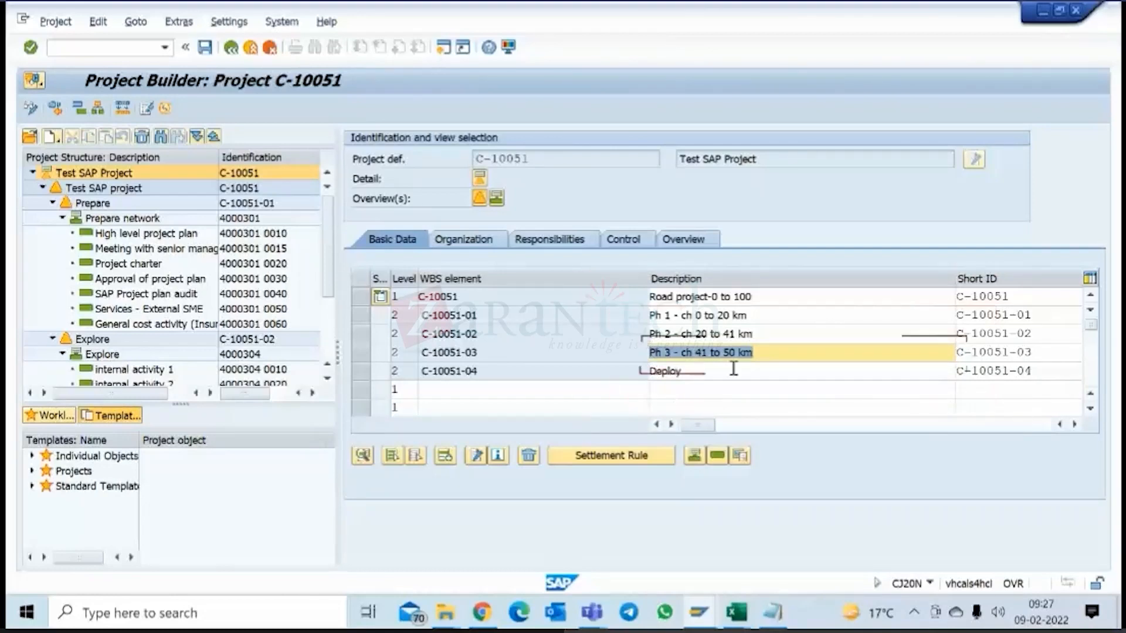
click(672, 369)
double_click(672, 371)
key(ctrl+v)
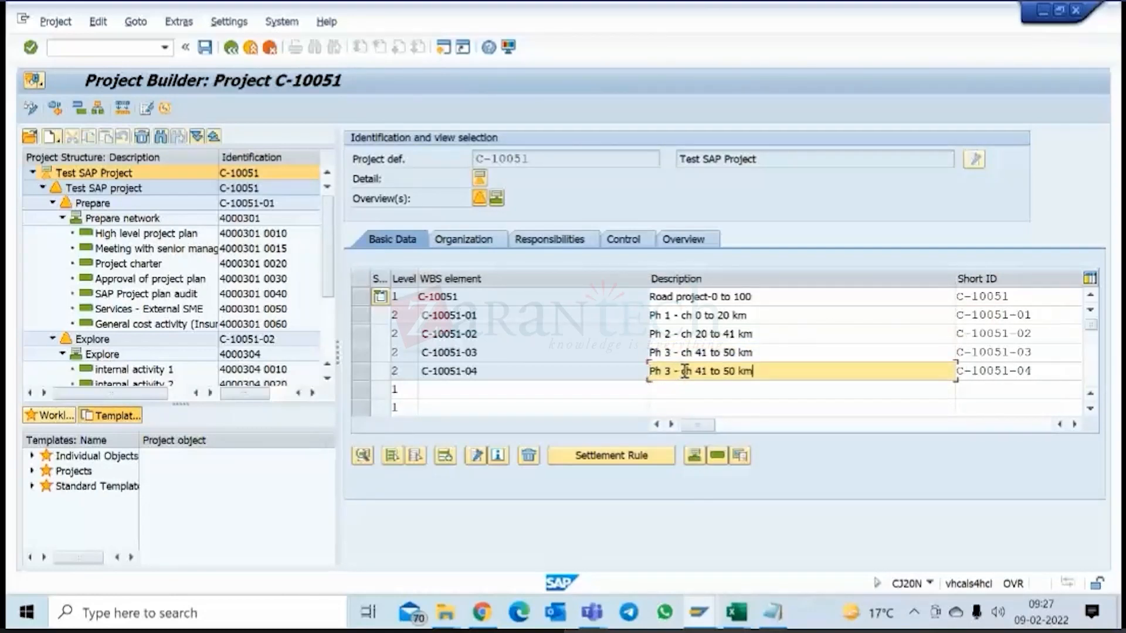
click(668, 376)
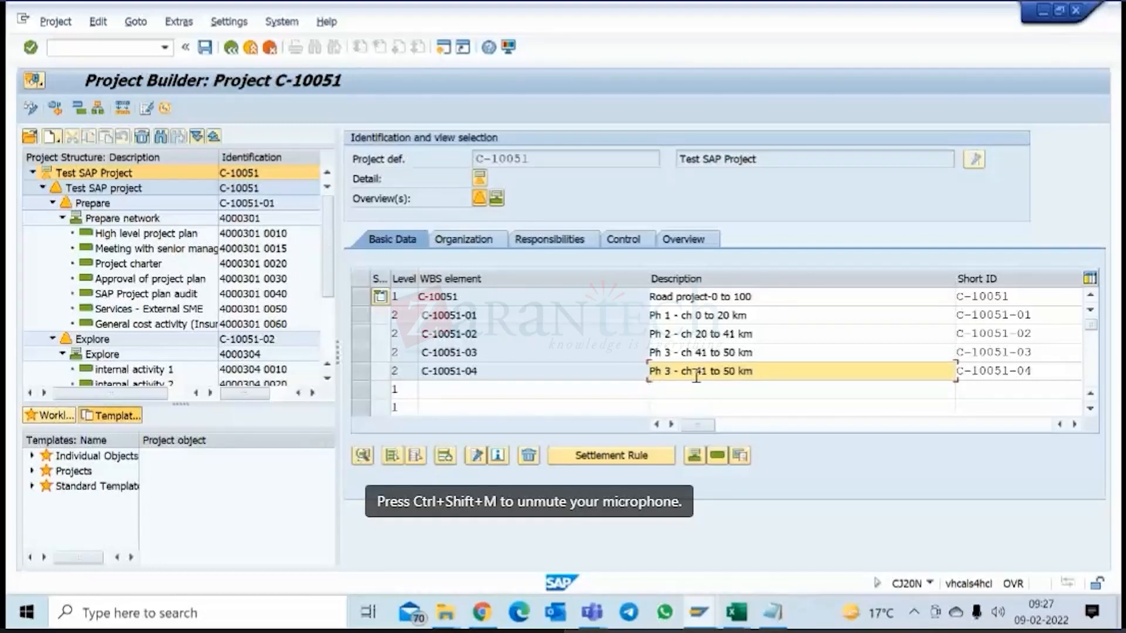
text(4)
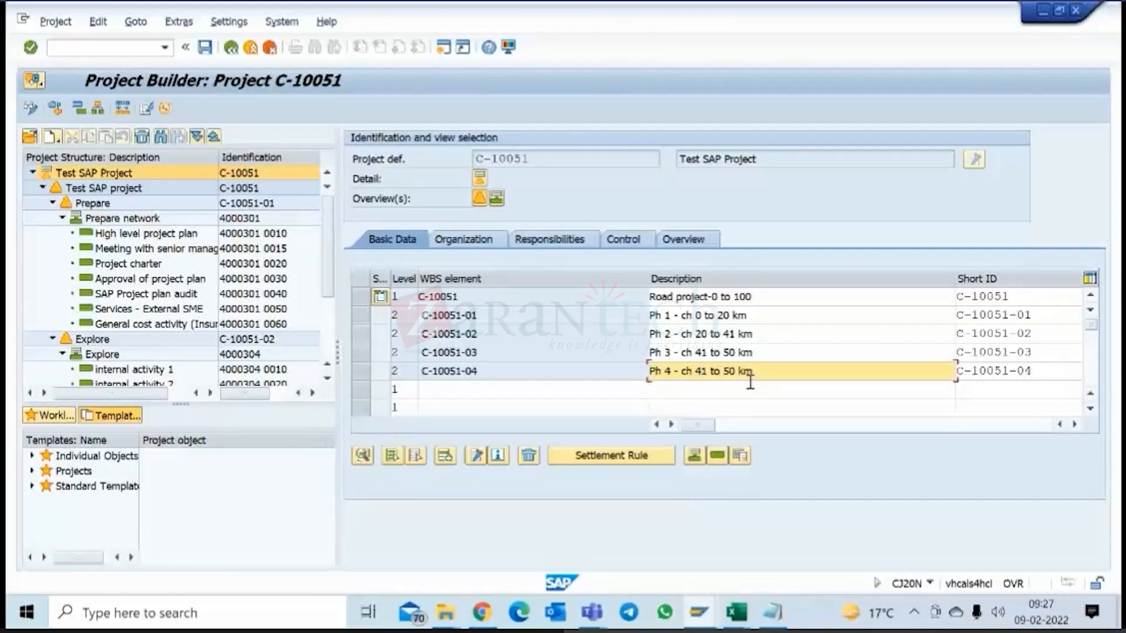
key(Left)
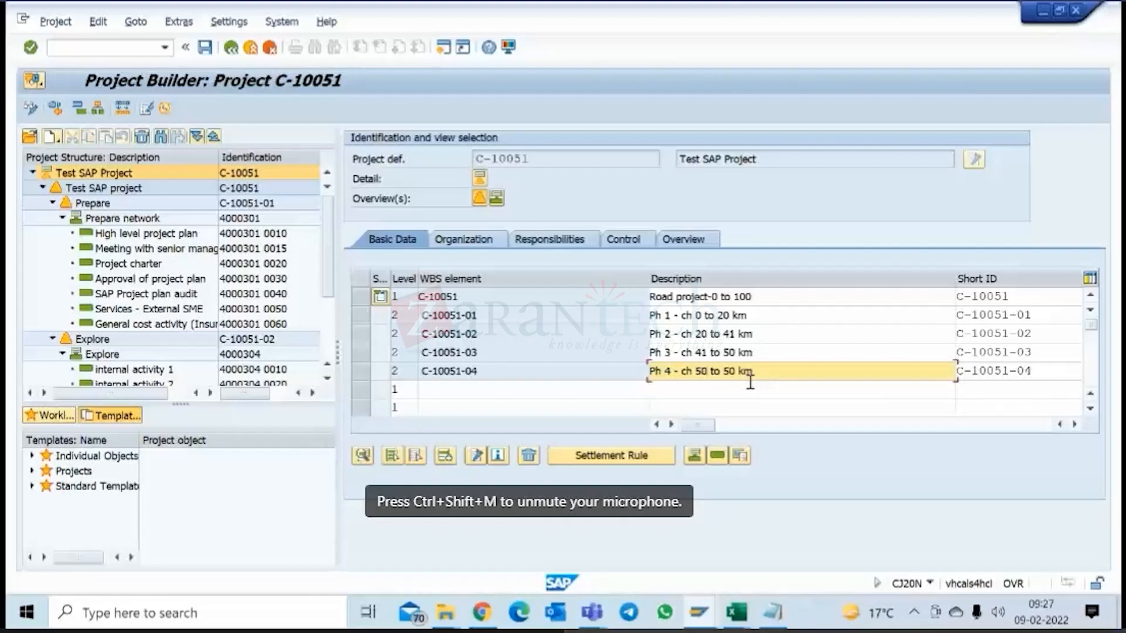
text(50)
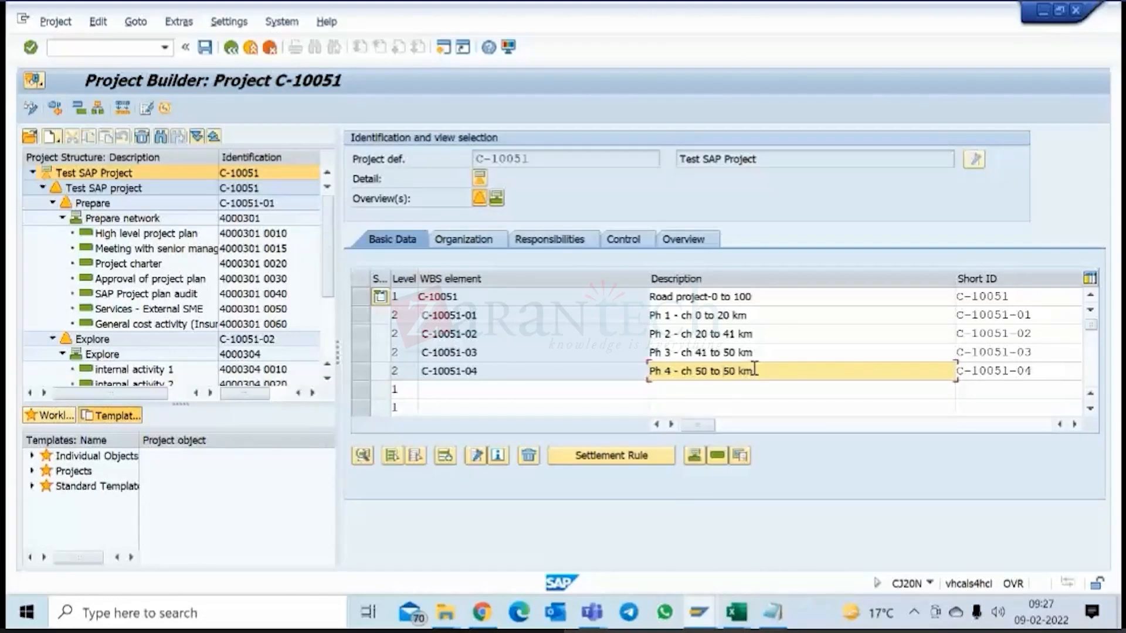
text(75)
Copy the Ph 4 description into the first empty WBS row and adapt it to "Ph 5 - ch 75 to 90 km".
drag(762, 369, 643, 371)
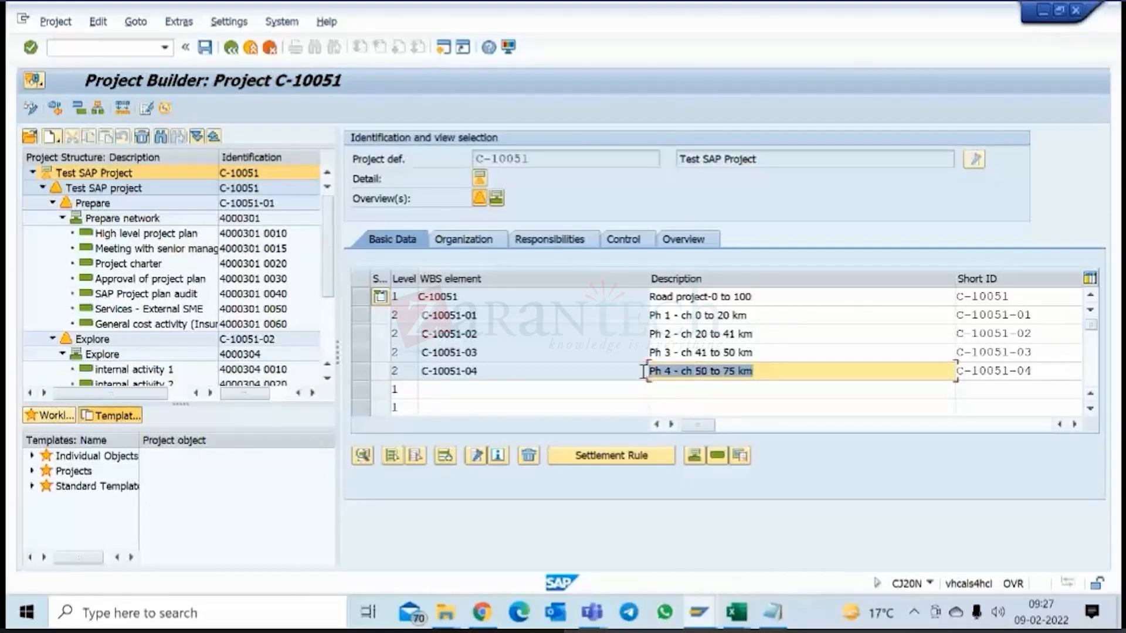
key(ctrl+c)
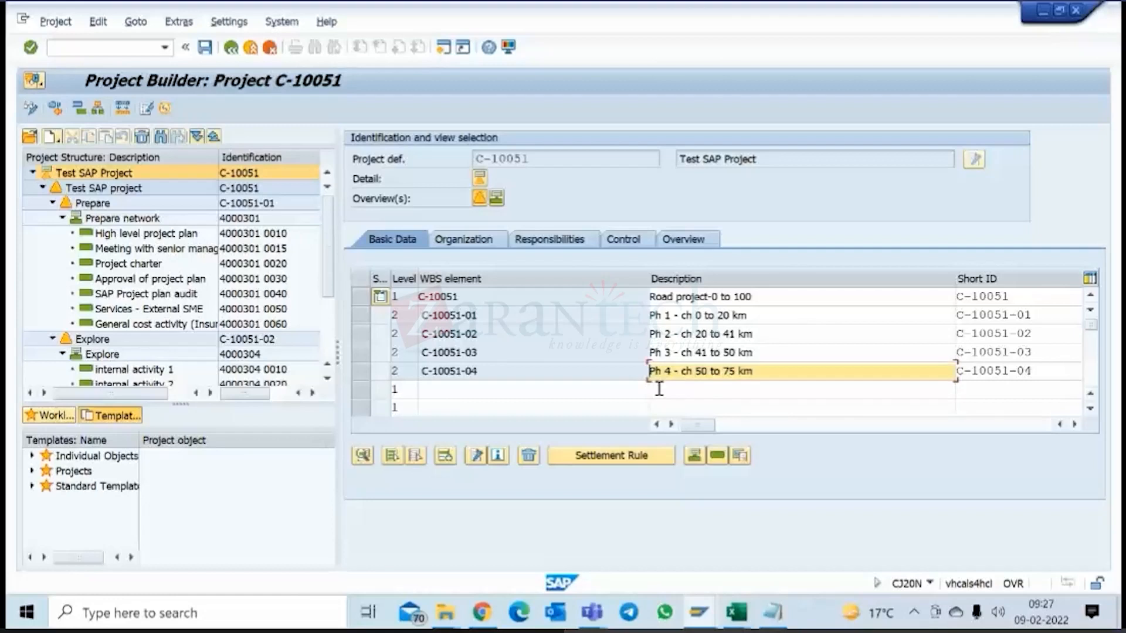
click(674, 389)
key(ctrl+v)
click(696, 390)
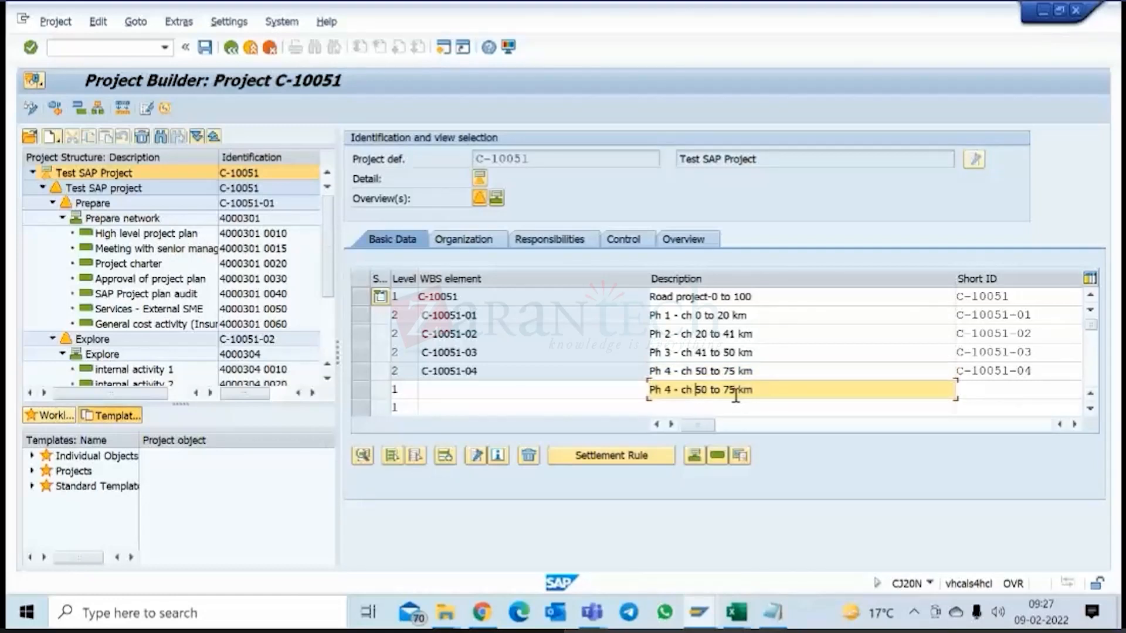
text(75)
click(724, 390)
text(9)
text(0)
text(5)
Copy the Ph 5 description into the next empty WBS row and adapt it to "Ph 6 - ch 90 to 100 km".
drag(766, 396, 582, 394)
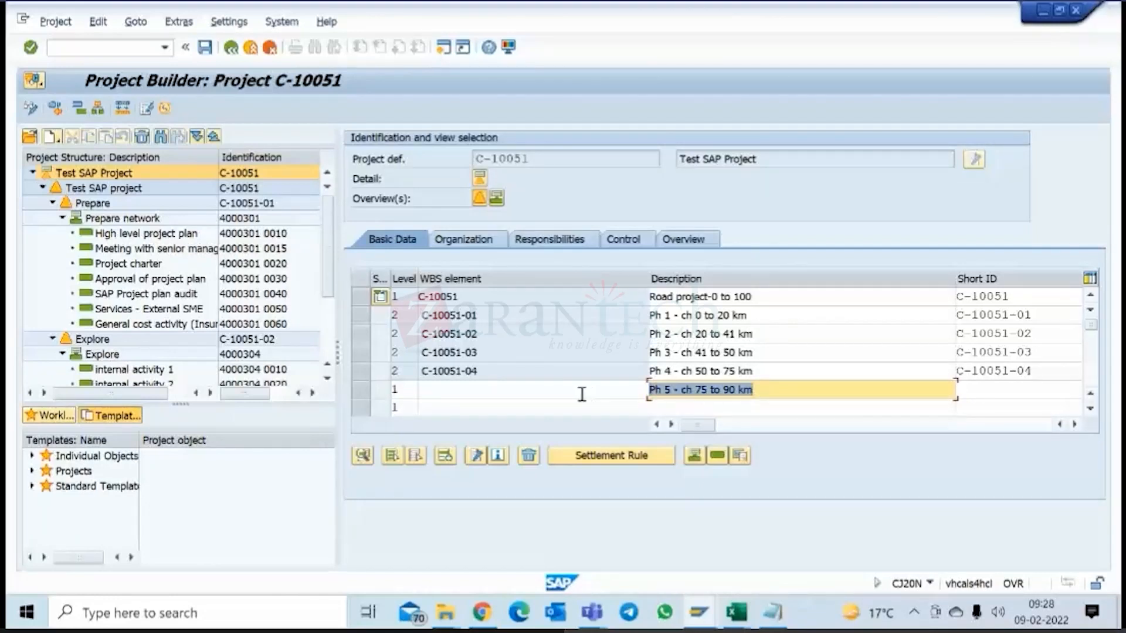
key(ctrl+c)
click(660, 410)
key(ctrl+v)
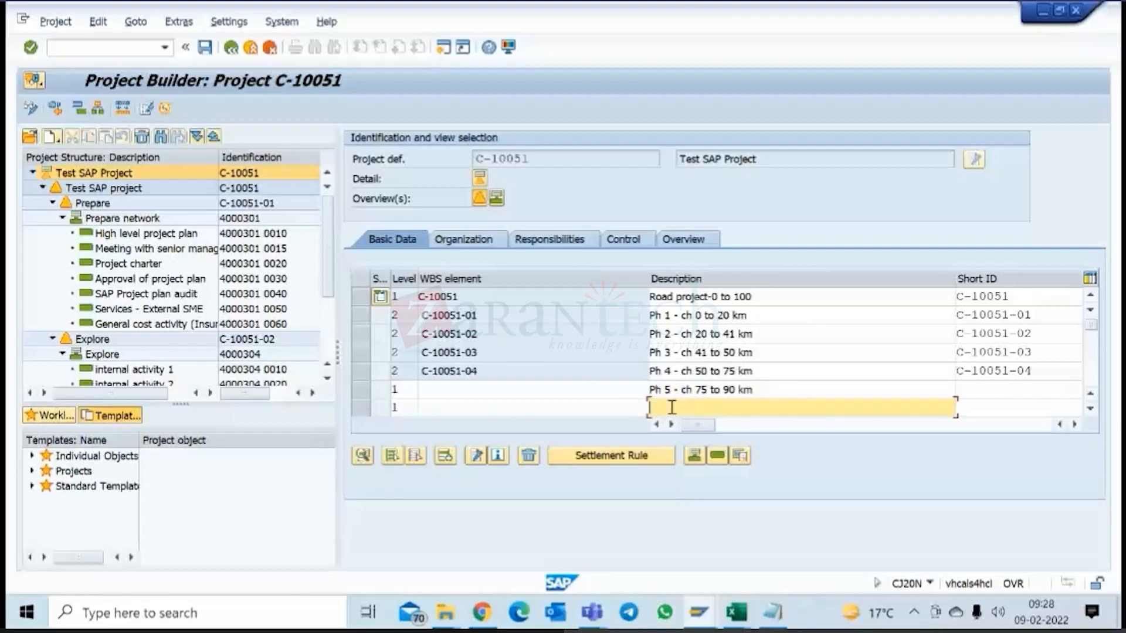
click(666, 407)
text(6 - ch 90 to 1)
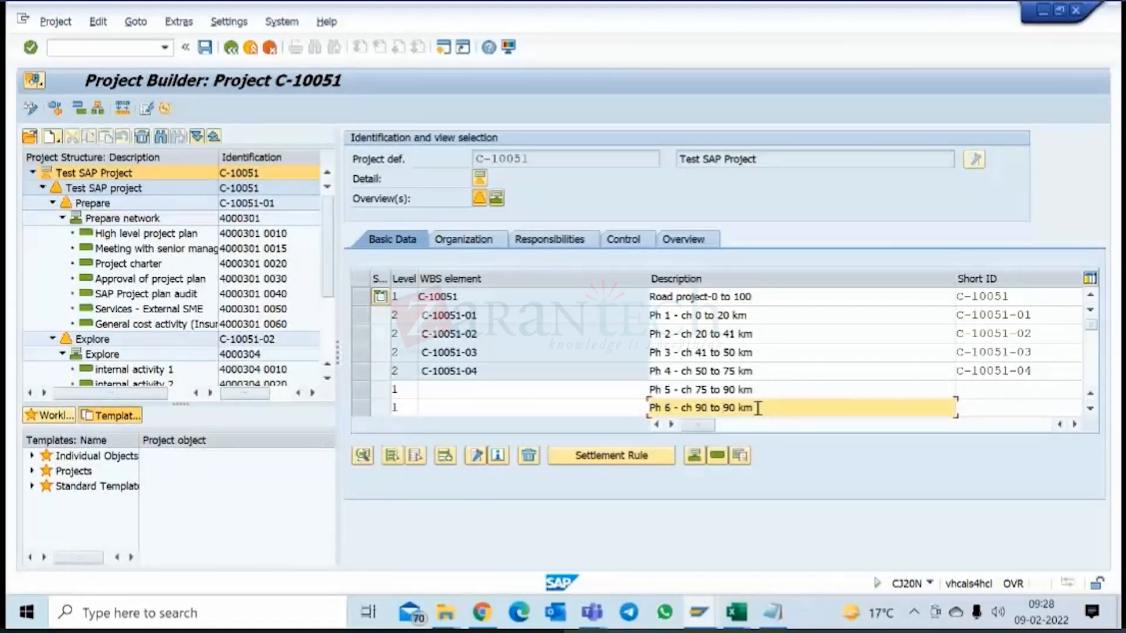
text(00 km)
click(769, 373)
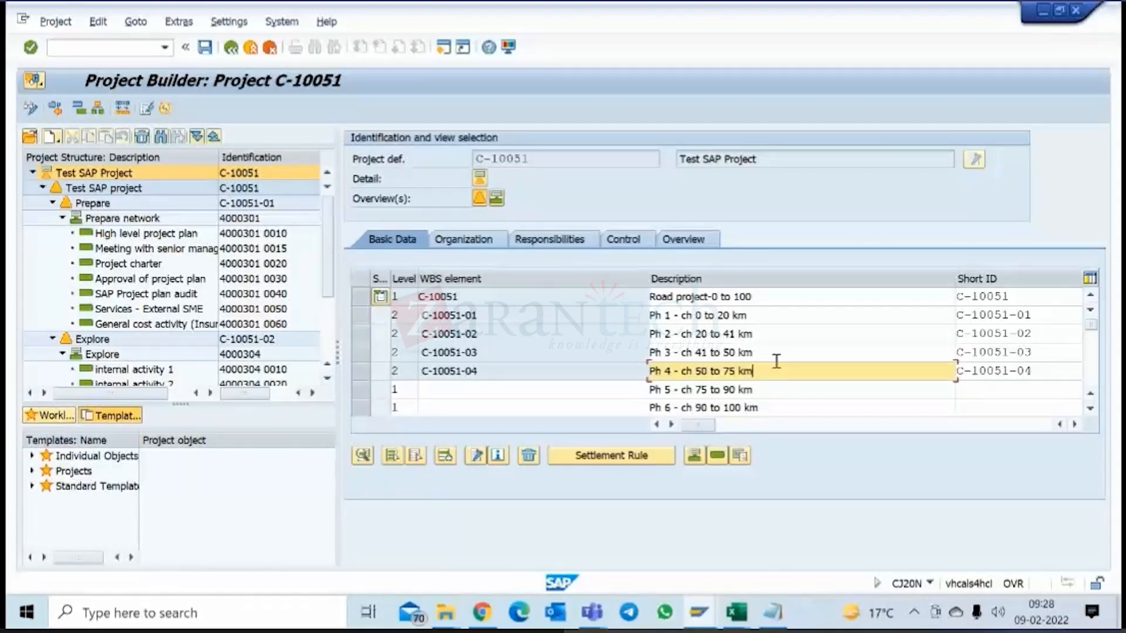
click(777, 396)
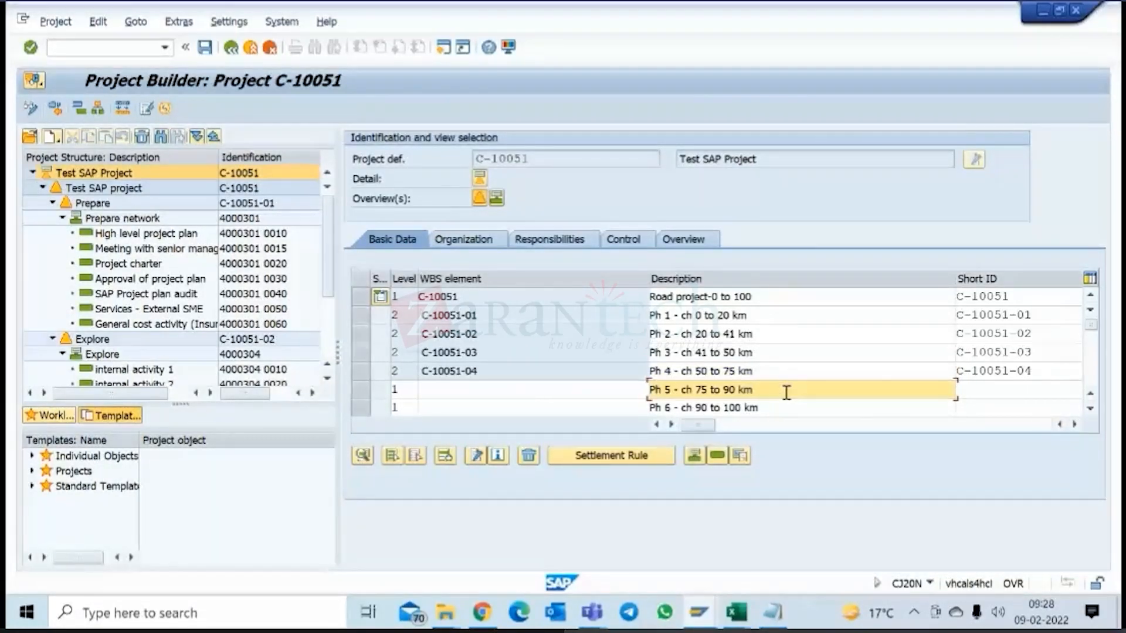
Set the level of the Ph 5 and Ph 6 rows to 2 in the WBS element table.
click(604, 164)
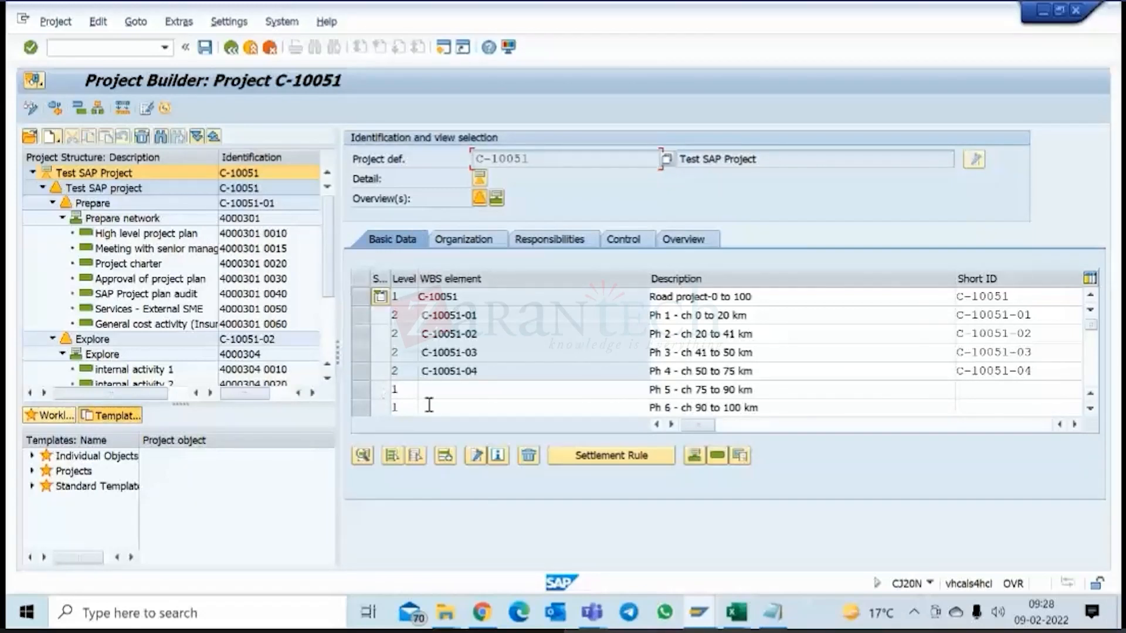
click(394, 389)
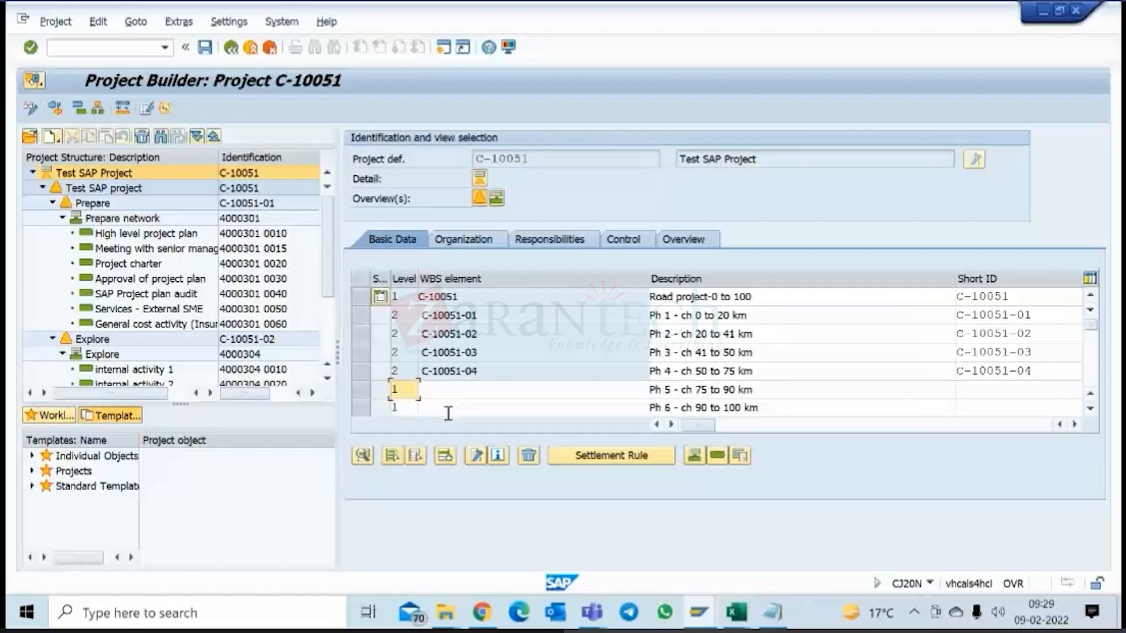
text(2)
key(Return)
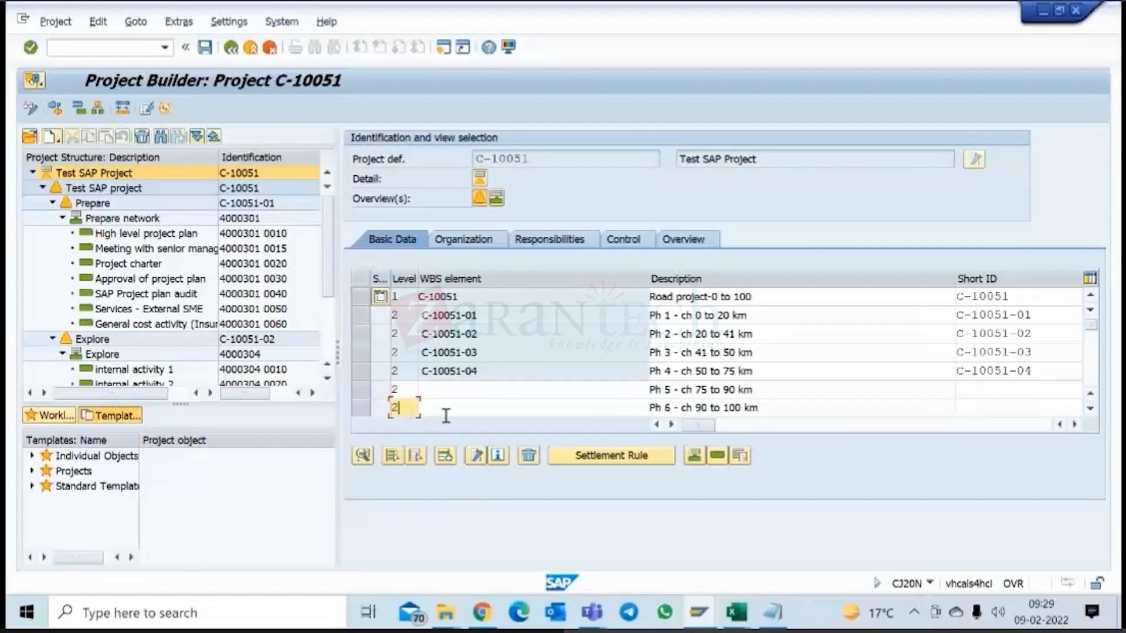
Copy WBS element number C-10051-04 into the Ph 5 and Ph 6 rows and adapt it to C-10051-05 and C-10051-06.
drag(478, 370, 398, 370)
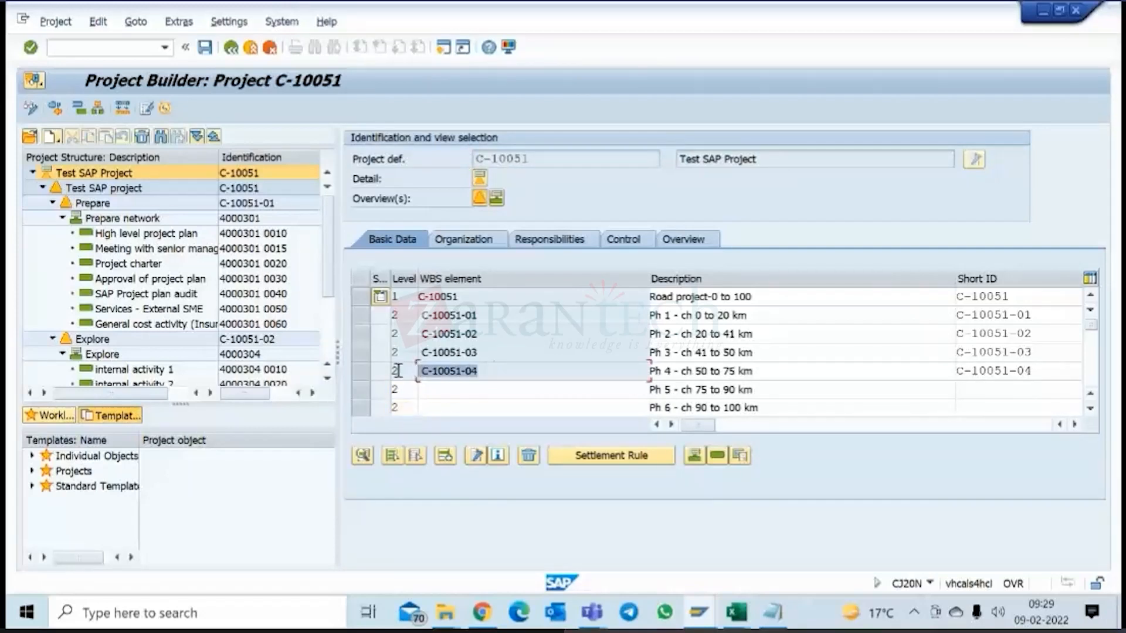
click(460, 397)
key(ctrl+v)
click(495, 404)
key(ctrl+v)
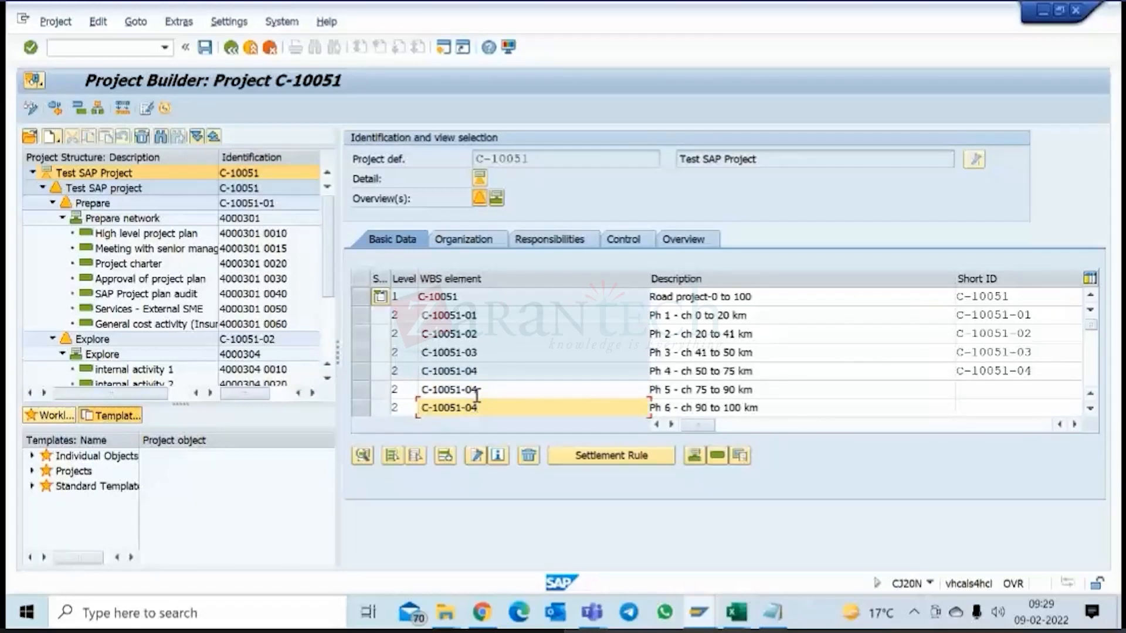
click(487, 389)
text(5)
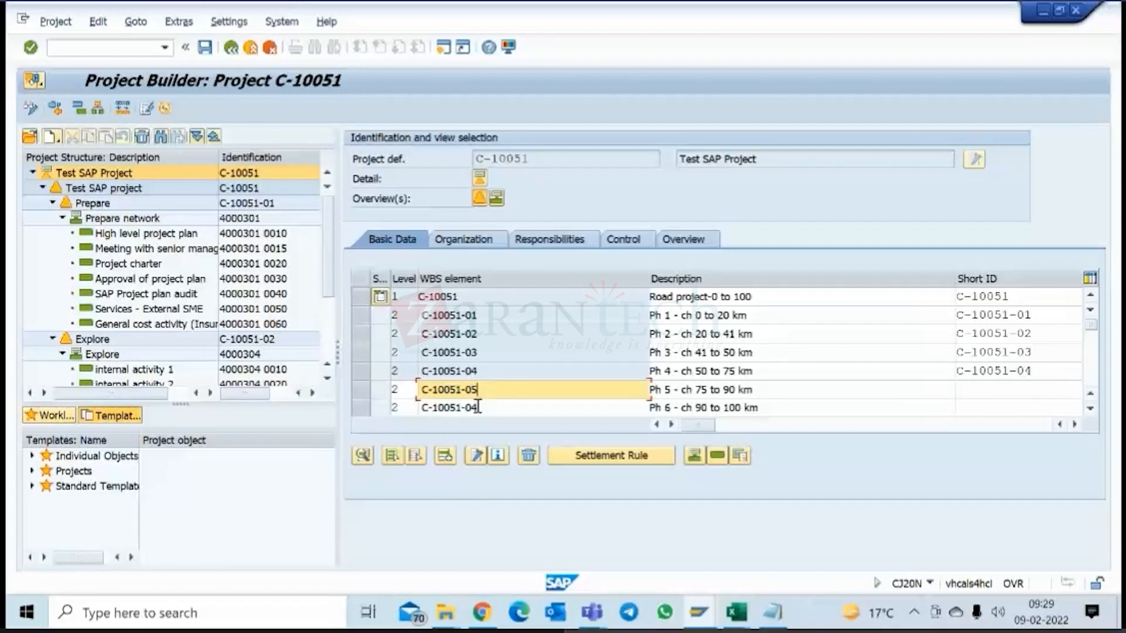
click(498, 407)
key(shift+Left)
text(6)
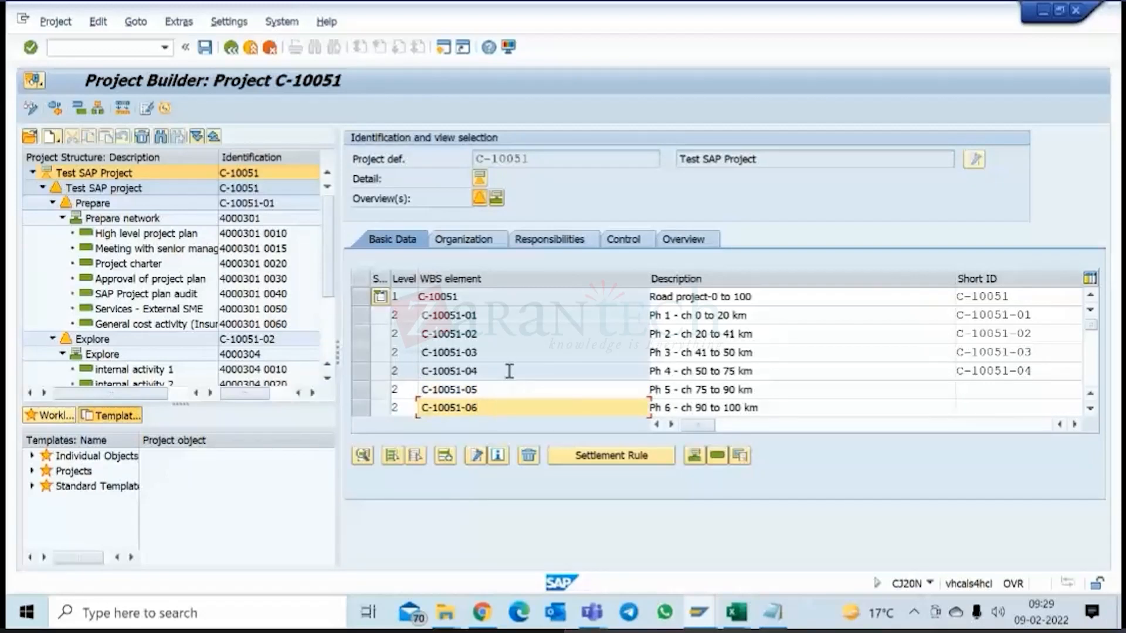
click(509, 371)
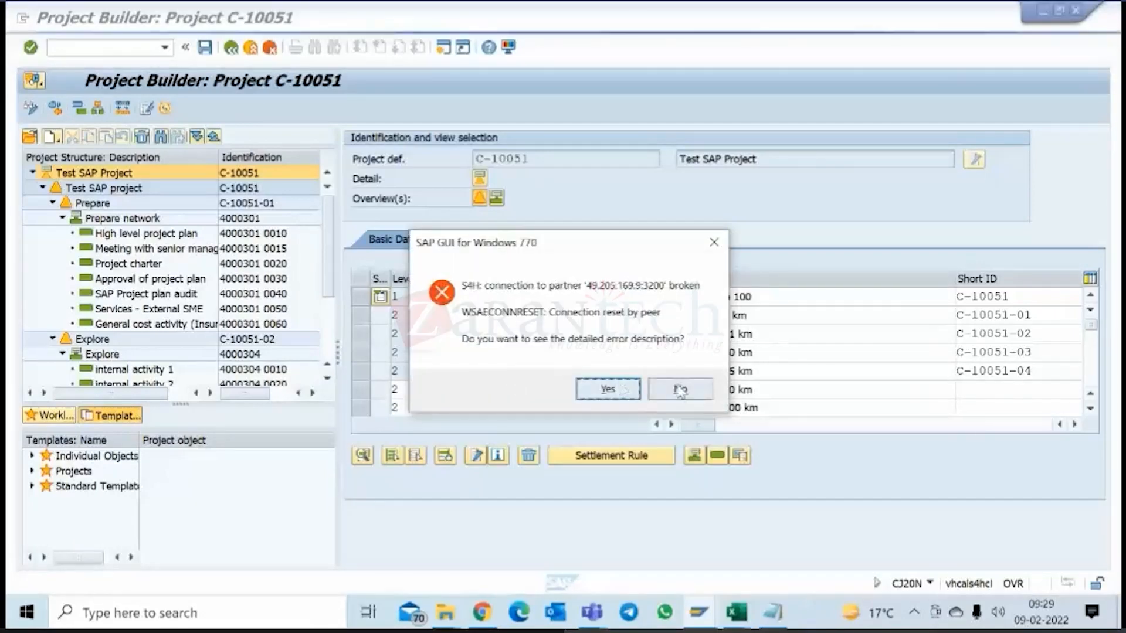
Move the connection error message off the WBS table and minimize the SAP PS Tcodes workbook to return to SAP Easy Access.
drag(557, 251, 171, 437)
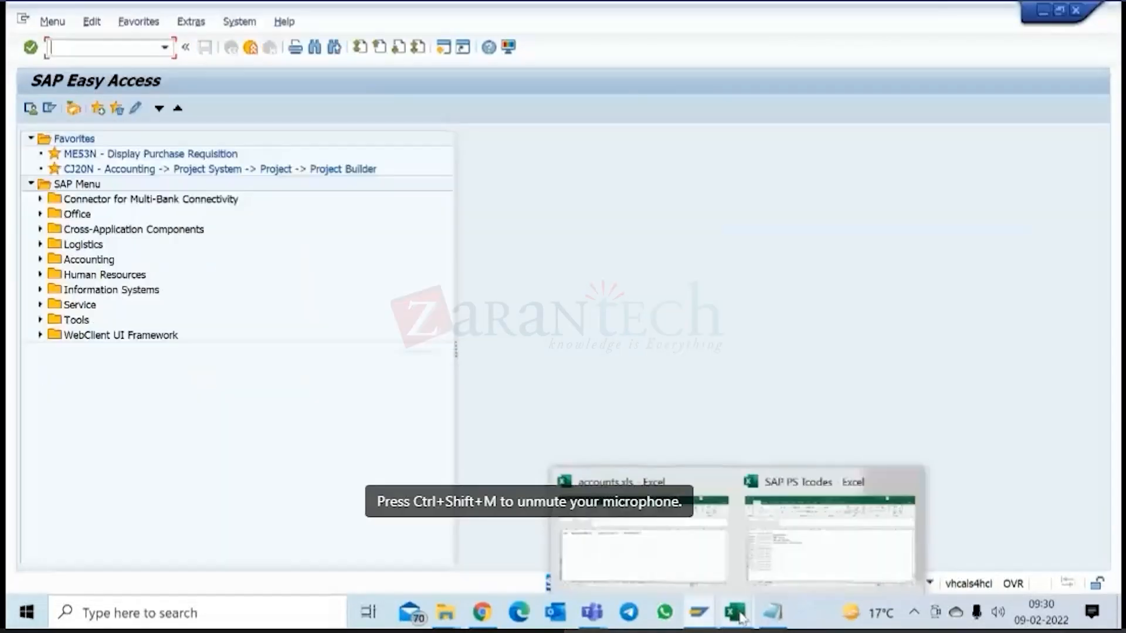
click(793, 535)
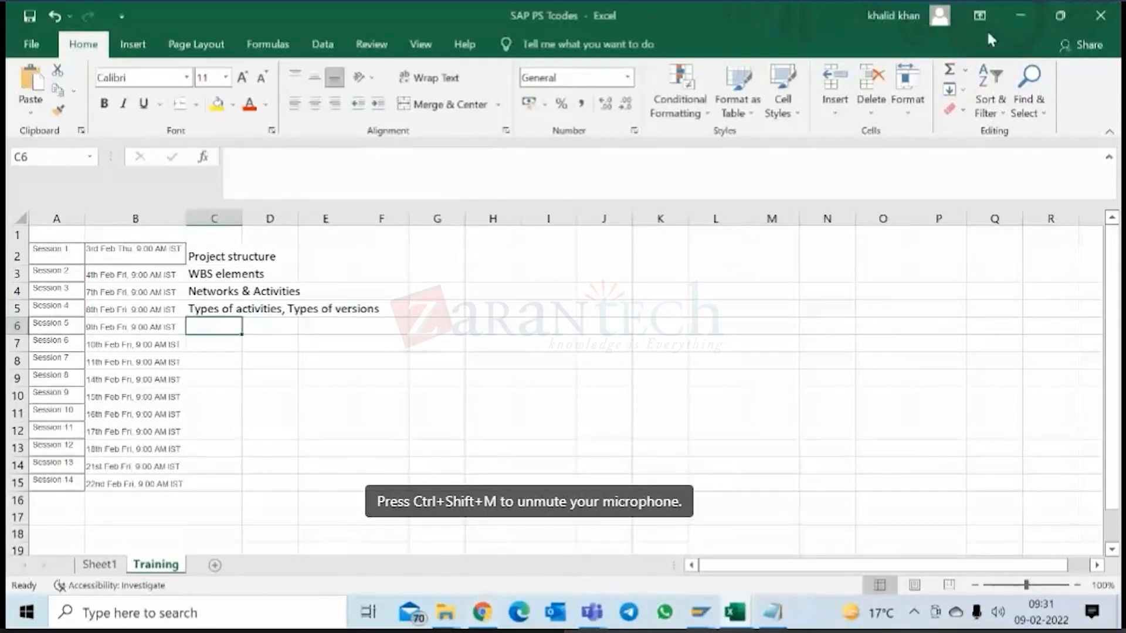
click(1021, 14)
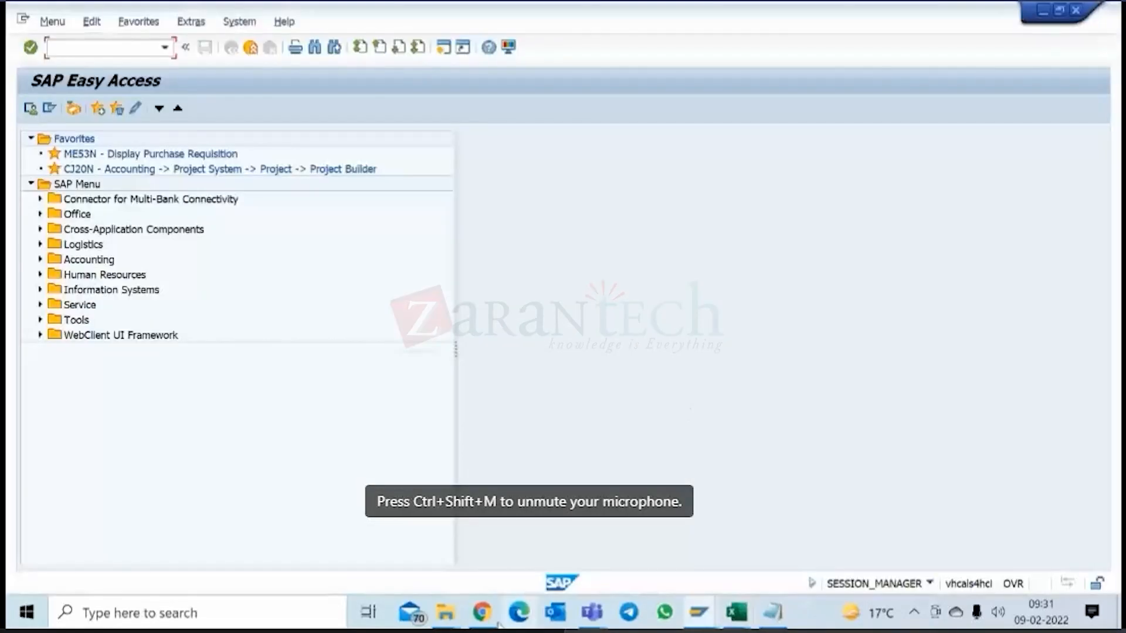
click(690, 610)
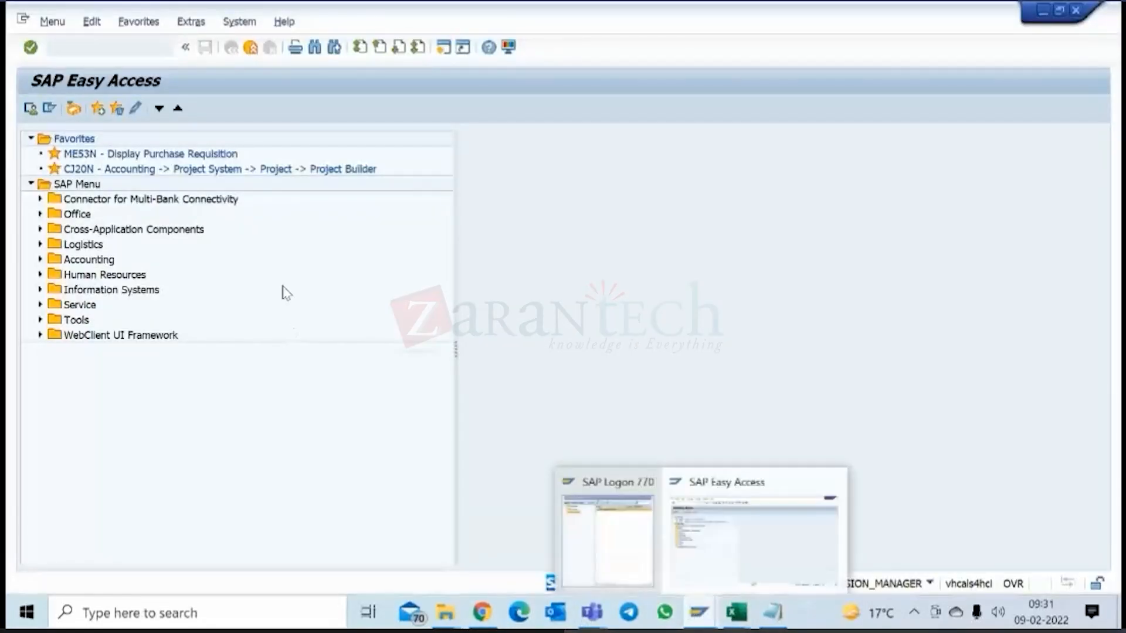
click(287, 275)
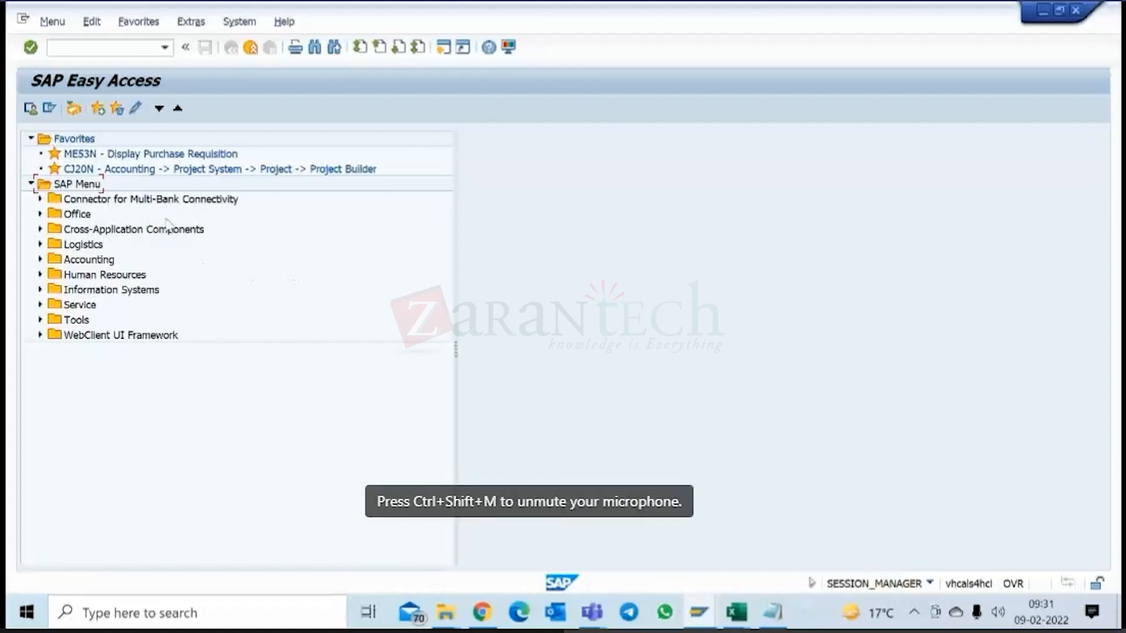
Try to add transaction cn72n to the Favorites folder.
click(74, 141)
right_click(73, 142)
click(111, 212)
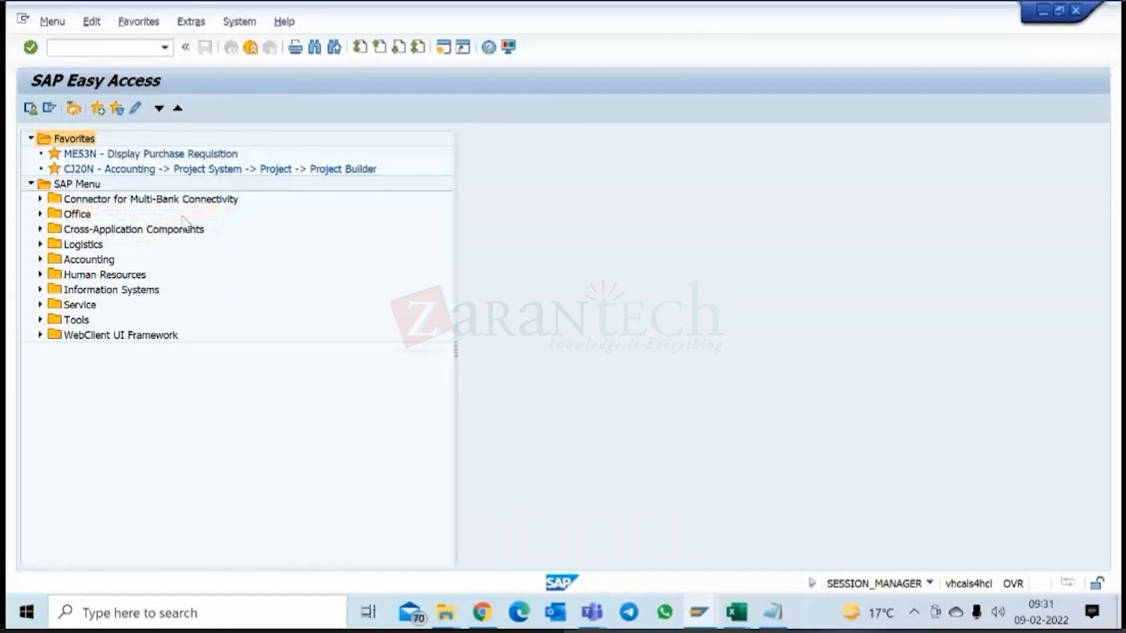
text(cn72n)
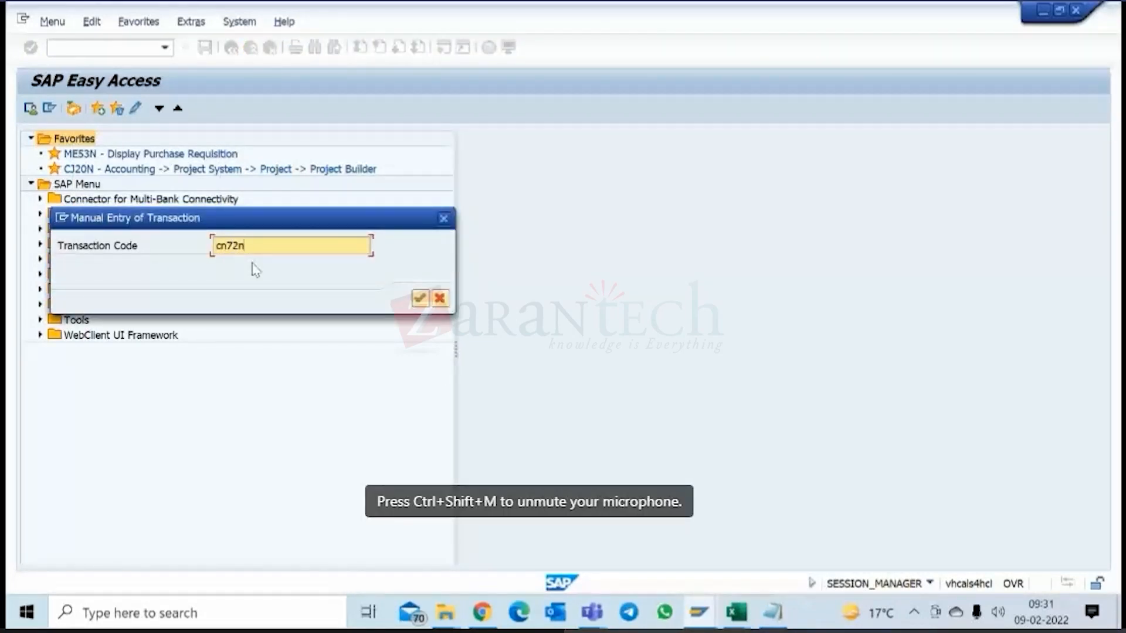
key(Return)
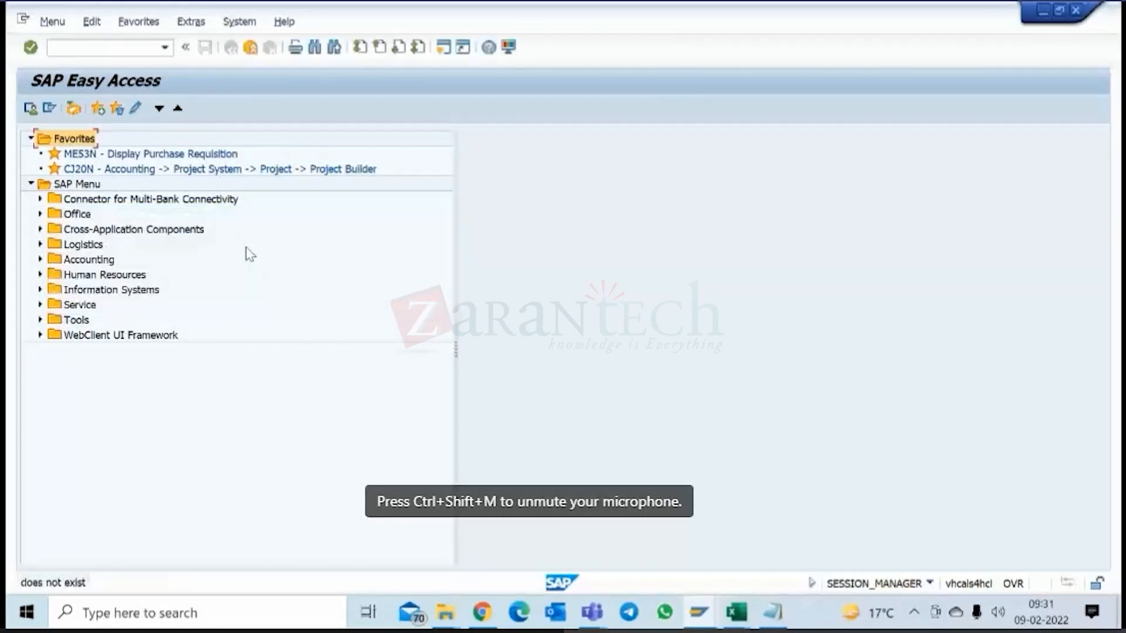
Insert transaction CN72 into the Favorites folder.
right_click(86, 140)
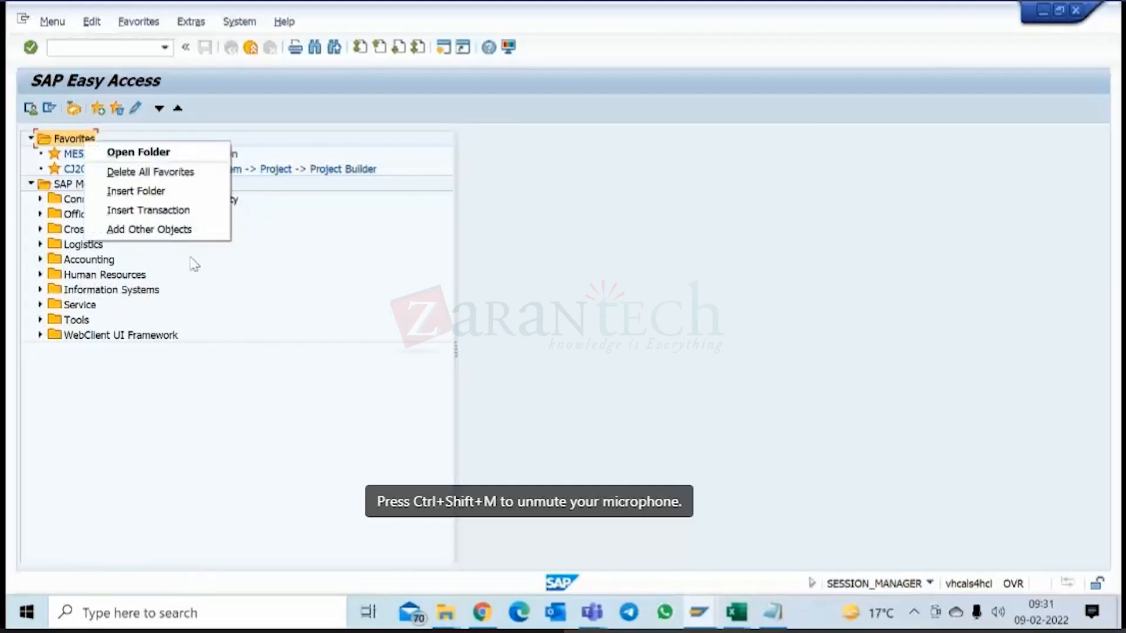
click(161, 216)
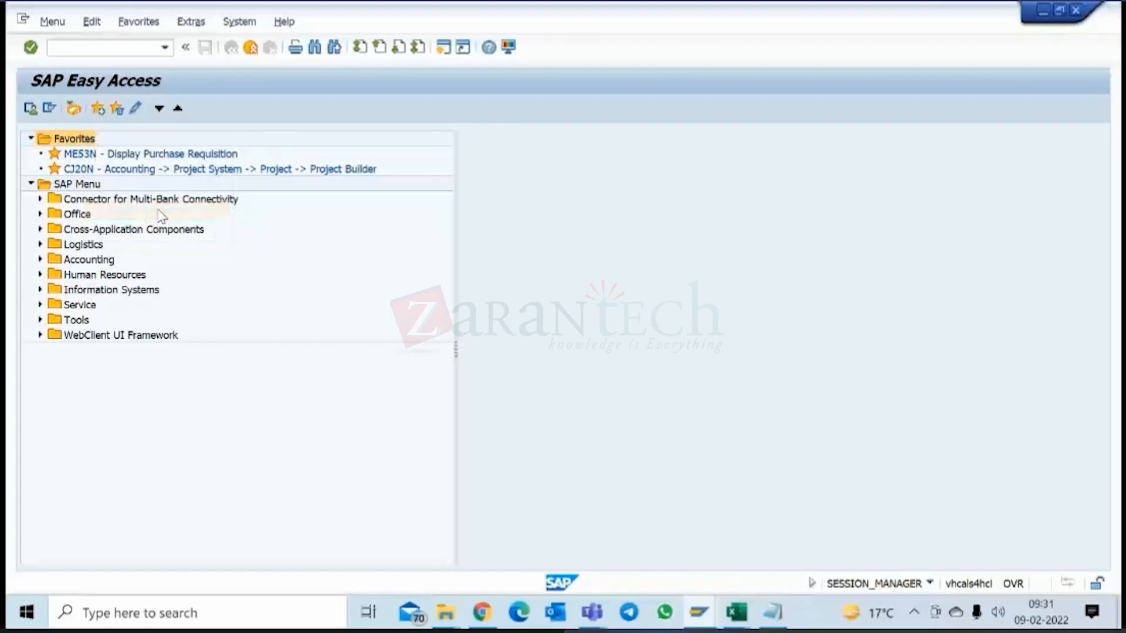
text(cn72)
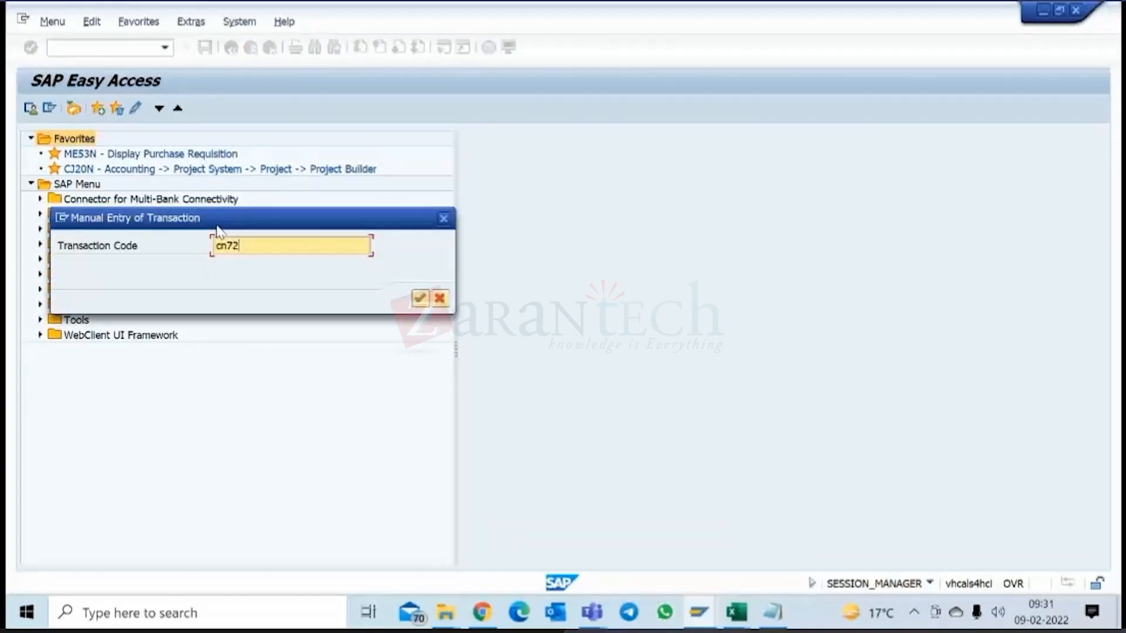
key(Return)
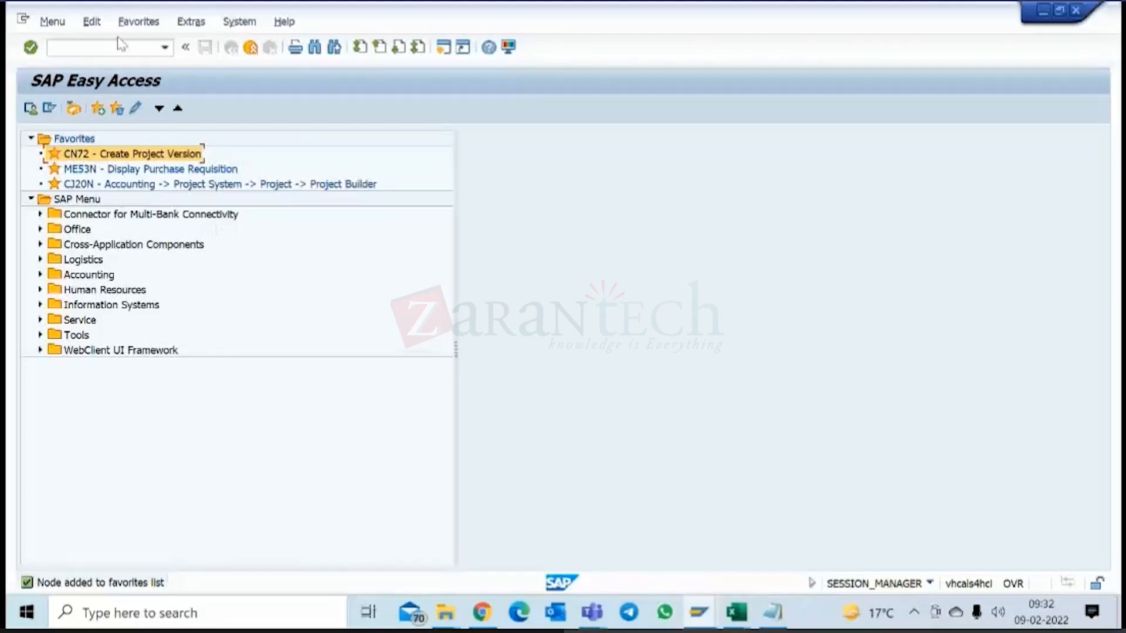
Start transaction KP26 and choose and save 0001 as the controlling area.
click(104, 49)
text(k)
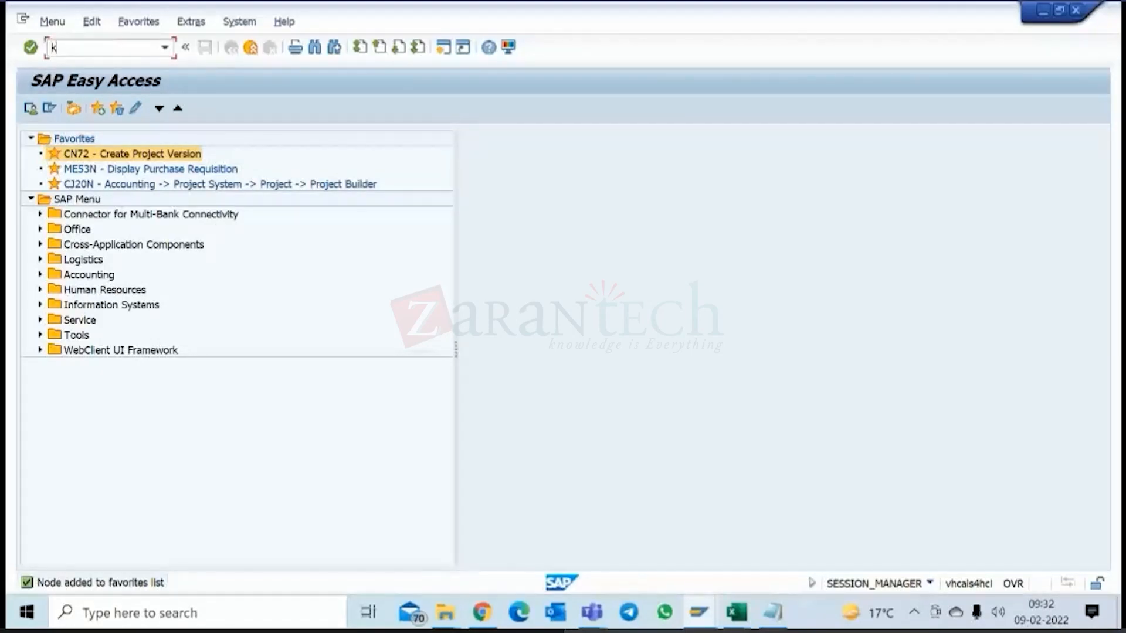
text(p06)
key(Return)
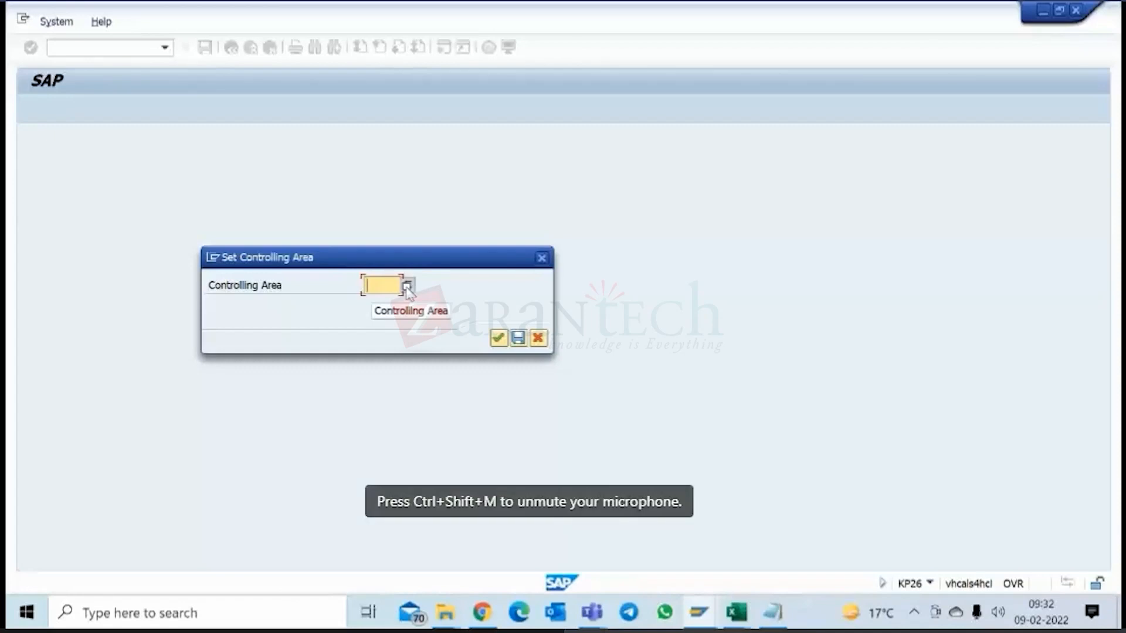
click(407, 287)
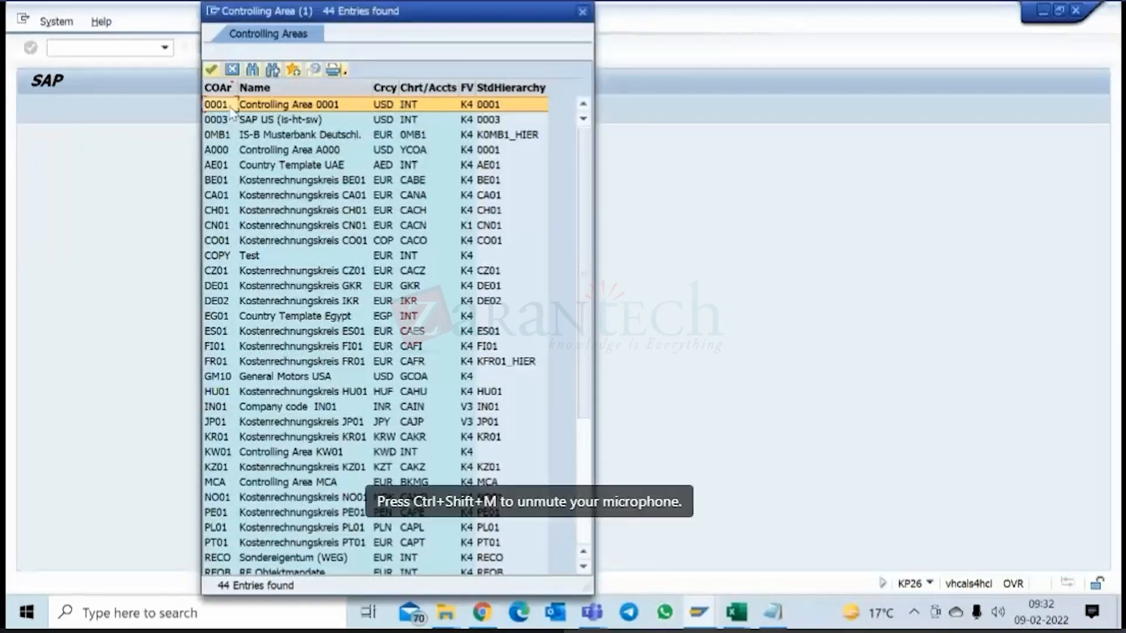
double_click(232, 109)
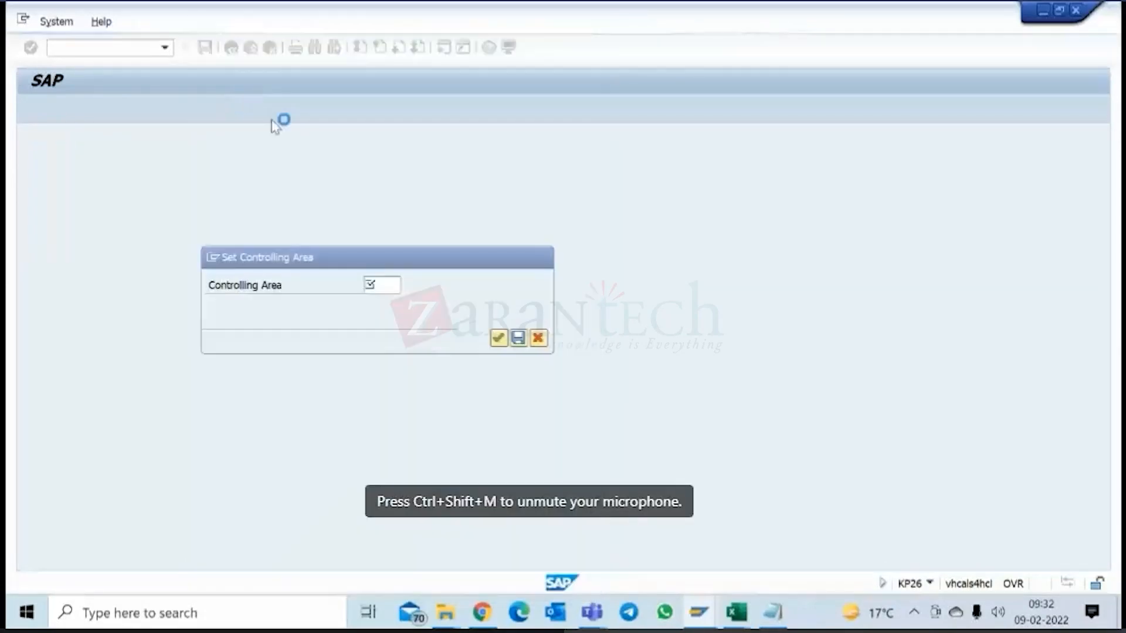
click(518, 339)
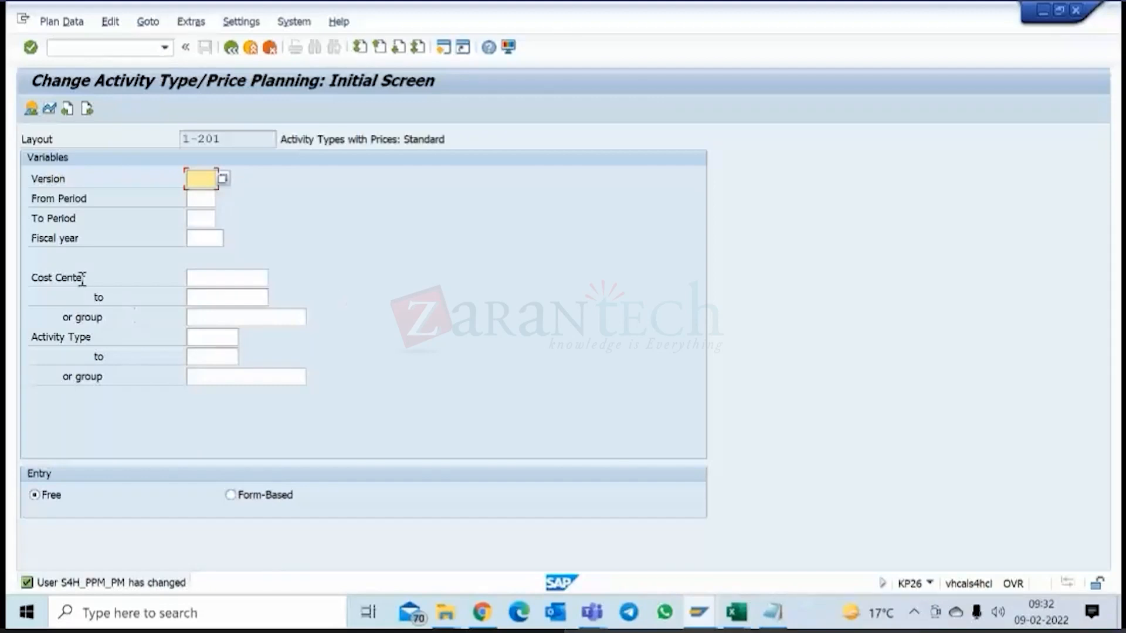
Define the activity price planning for version 0, periods 1 to 12 and fiscal year 2022.
click(199, 342)
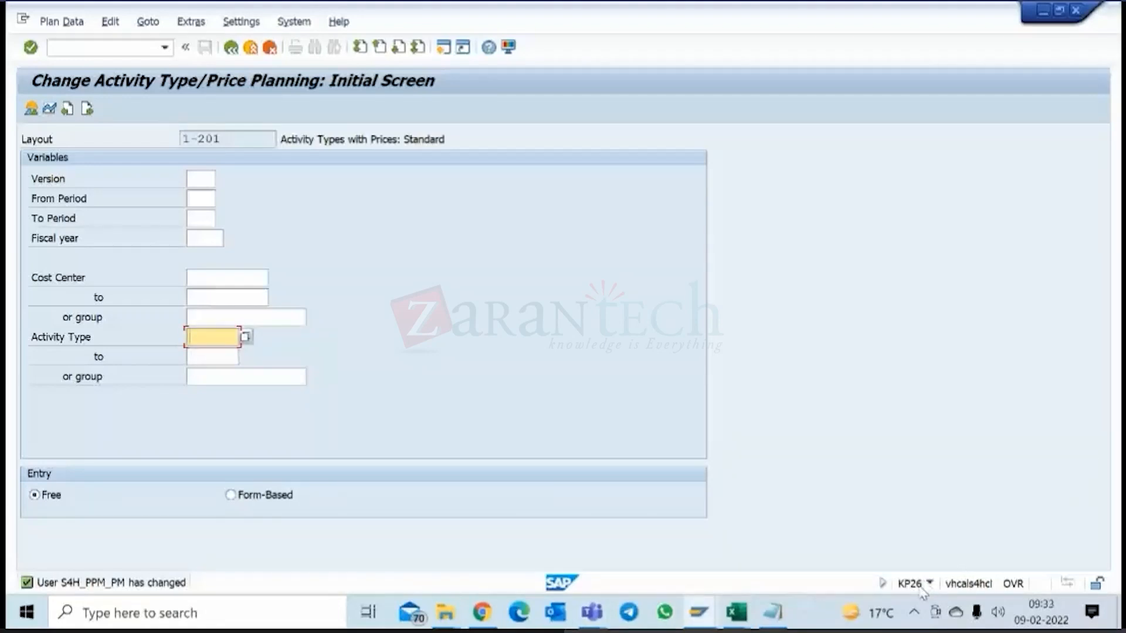
click(204, 177)
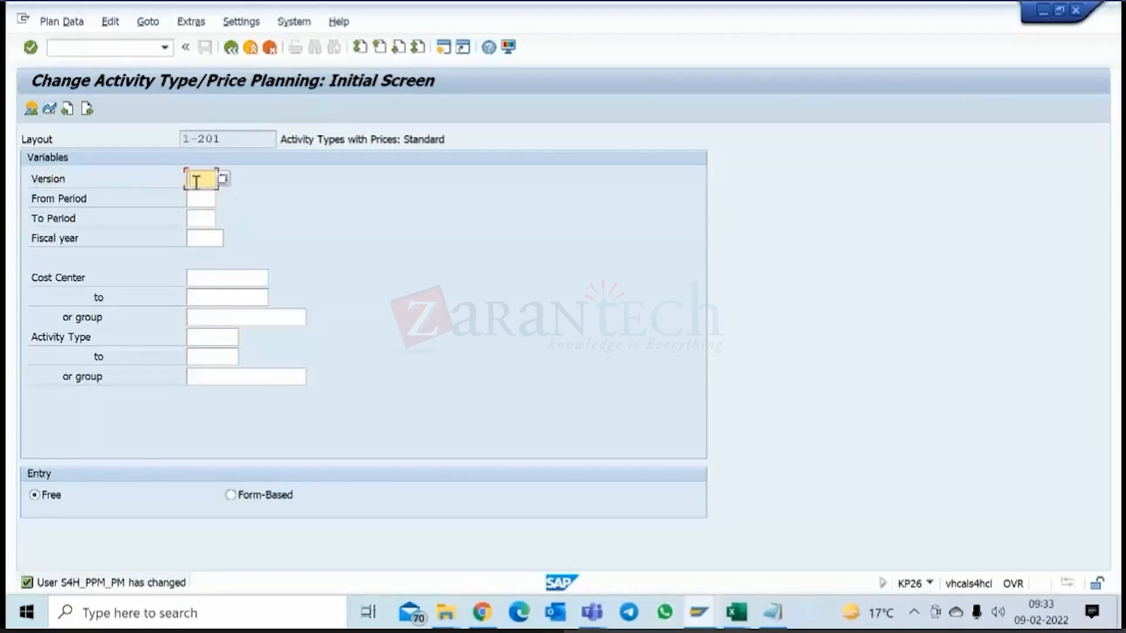
click(223, 179)
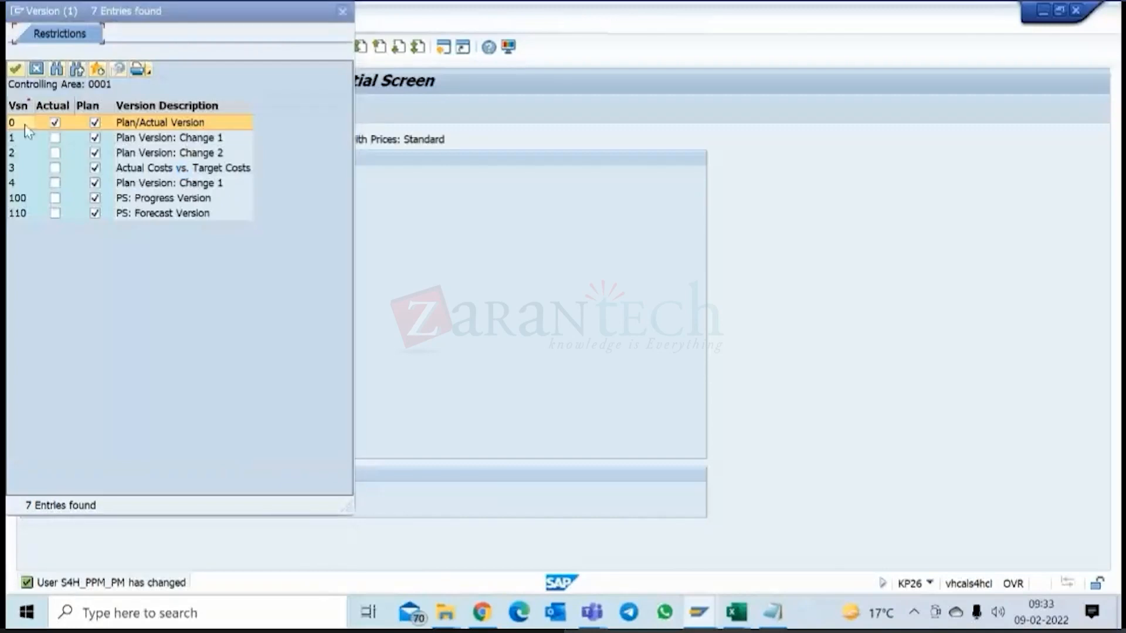
double_click(24, 122)
click(206, 198)
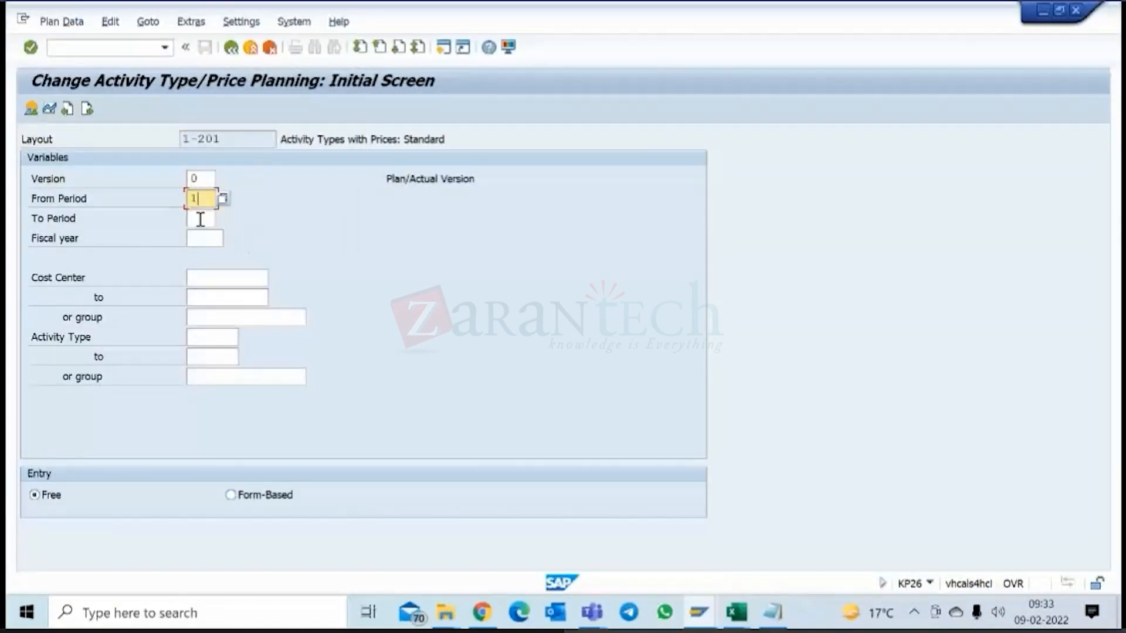
text(1)
click(201, 218)
text(12)
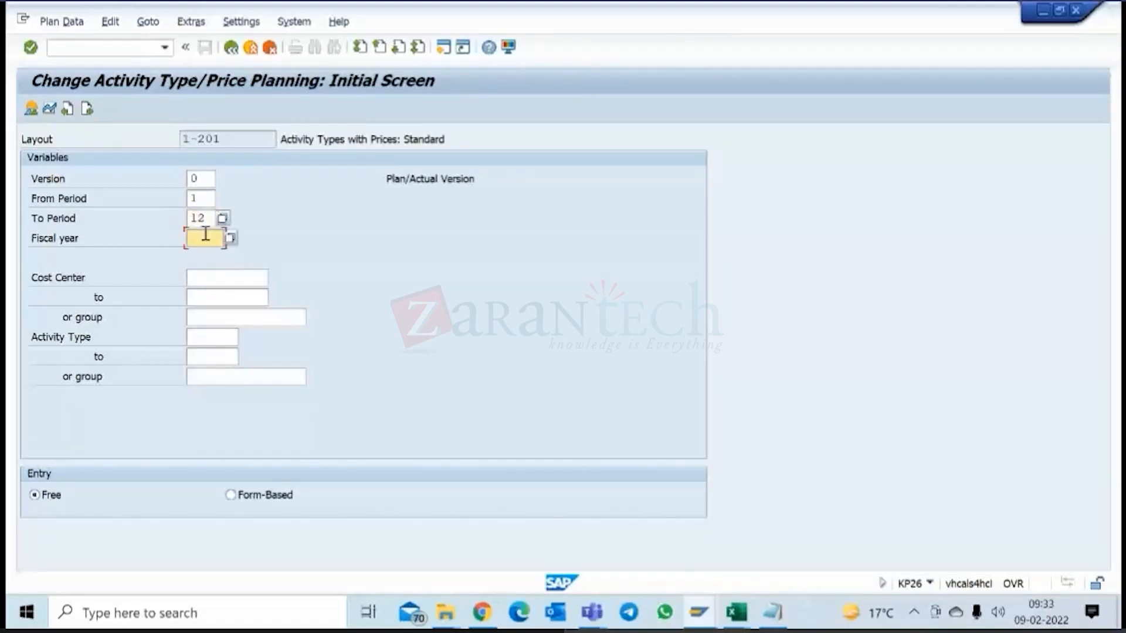
click(209, 238)
text(2022)
Search the cost centers of controlling area 0001 and choose CC0001 as the cost center for price planning.
click(219, 278)
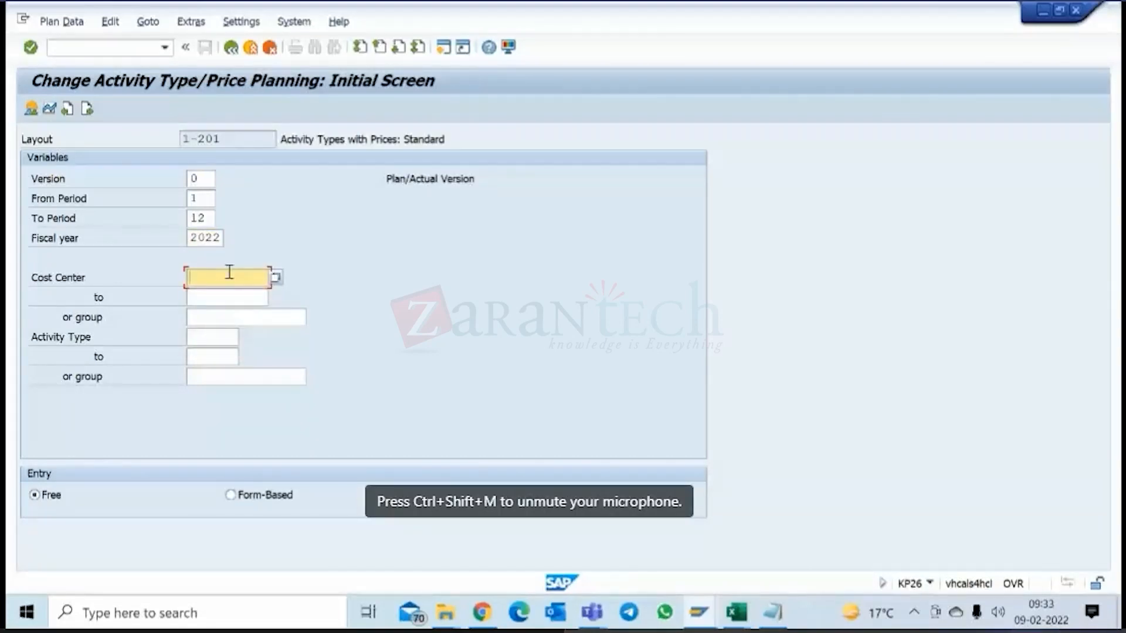
click(276, 277)
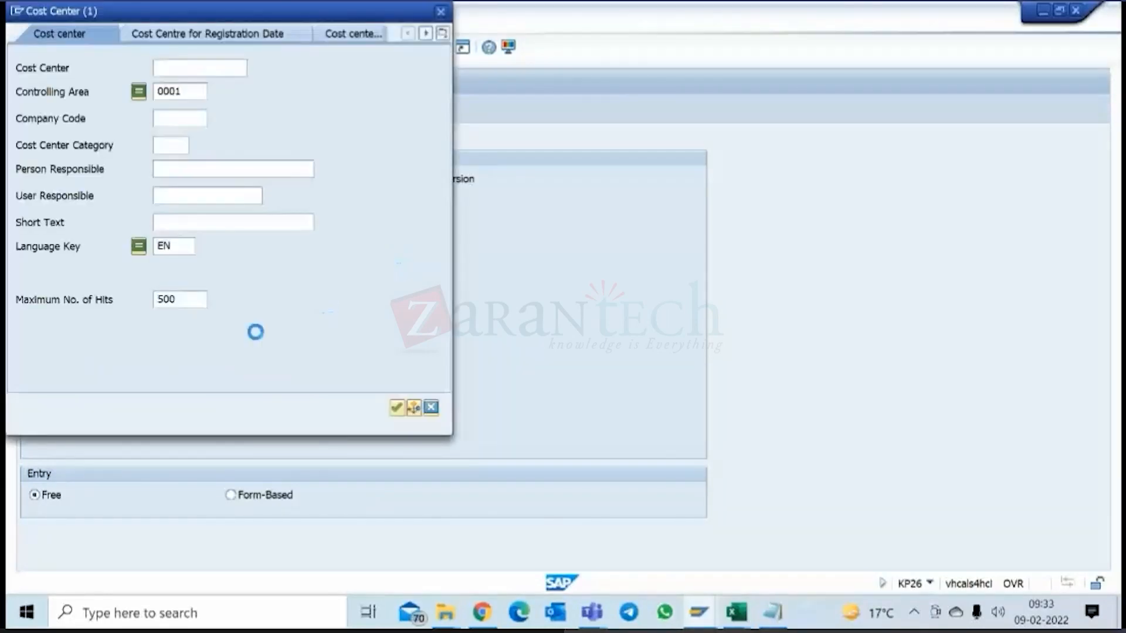
click(397, 407)
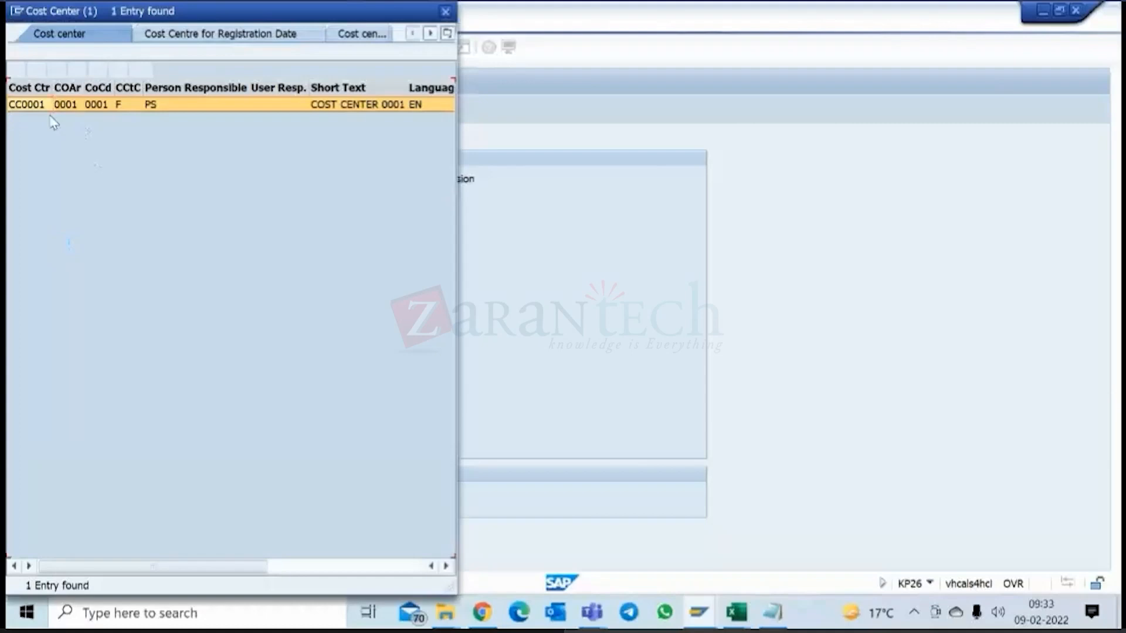
double_click(27, 104)
click(219, 337)
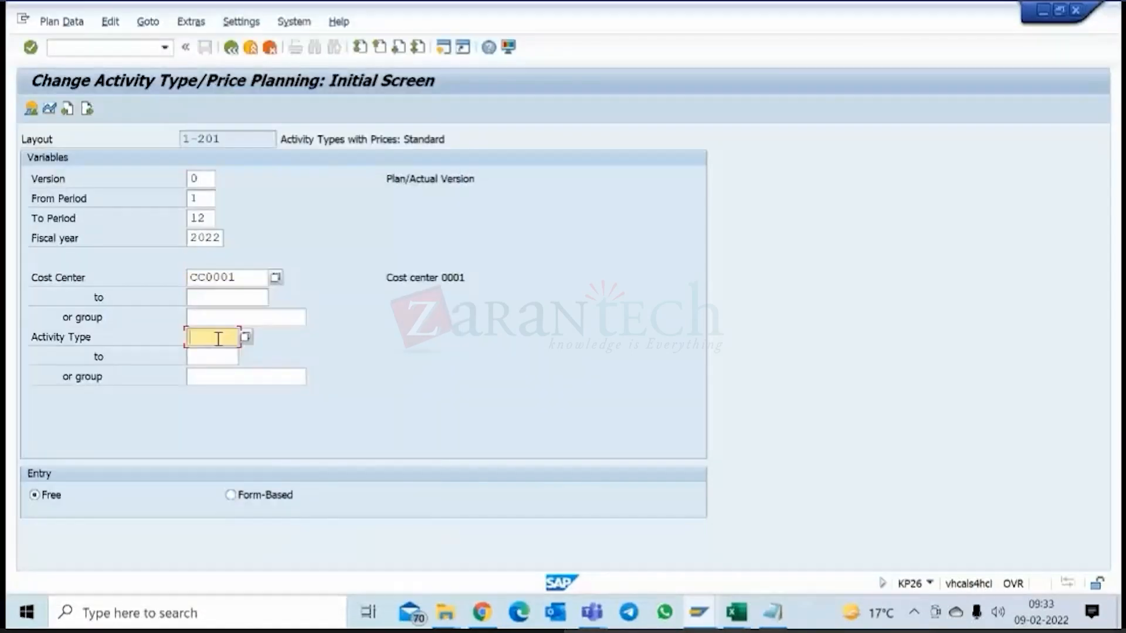
Choose activity type SWENGR, set the entry mode to Form-Based and open the price planning overview.
click(246, 337)
click(342, 260)
click(341, 260)
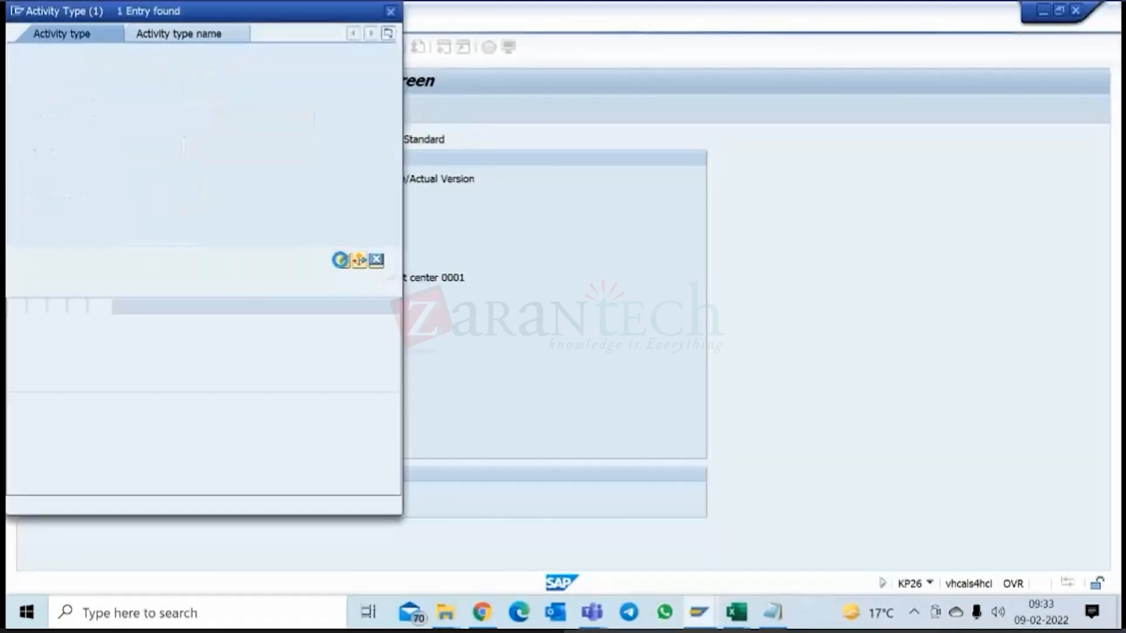
double_click(35, 105)
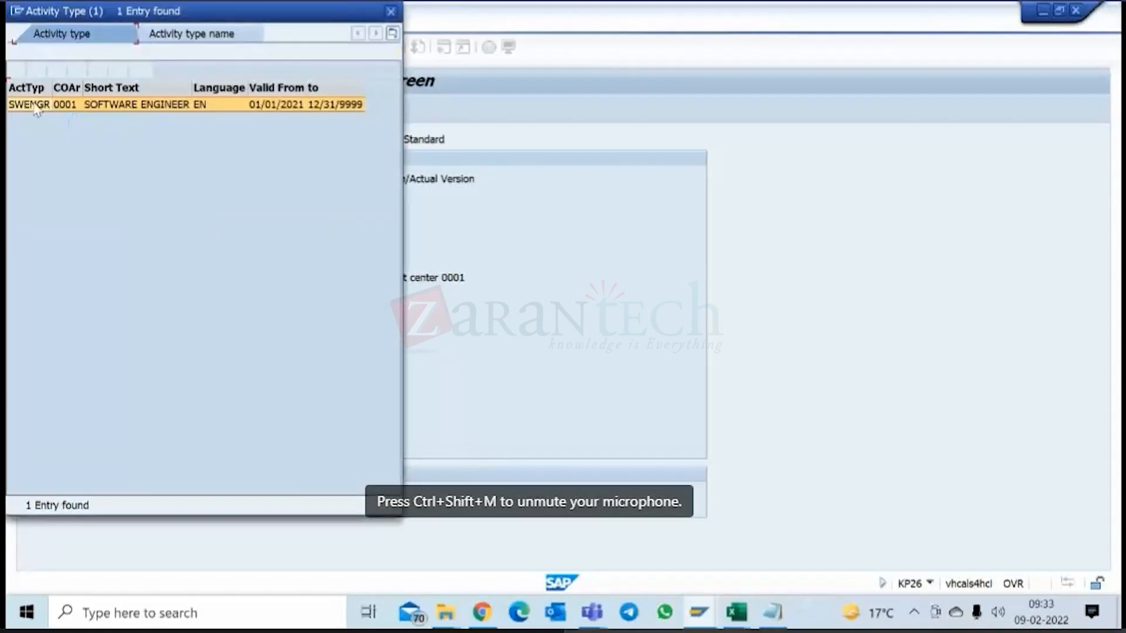
click(232, 495)
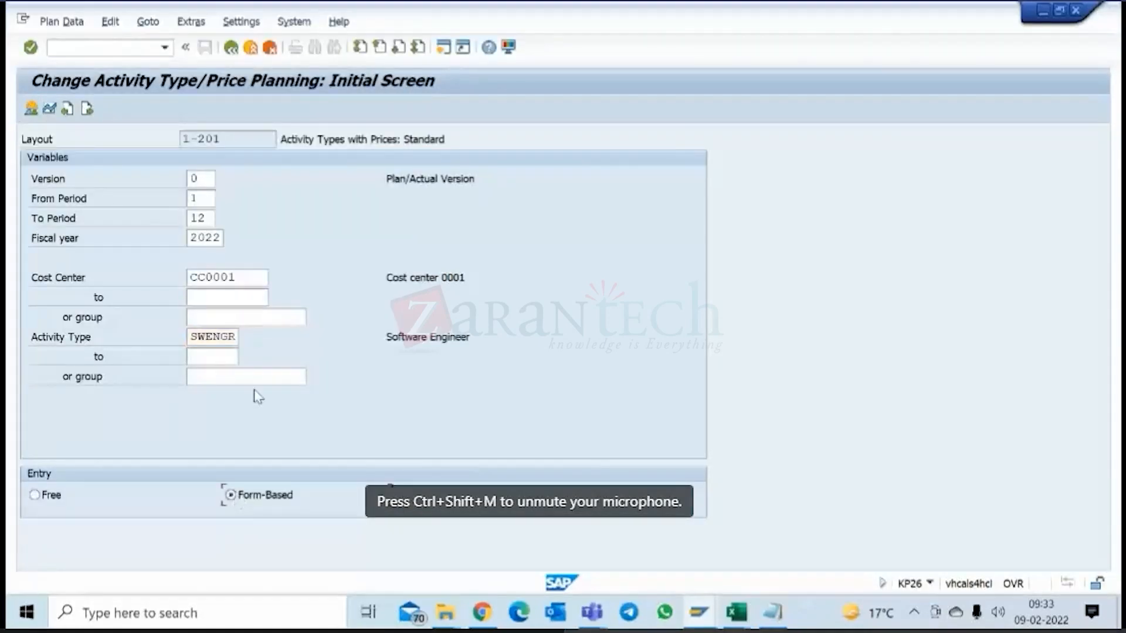
click(30, 108)
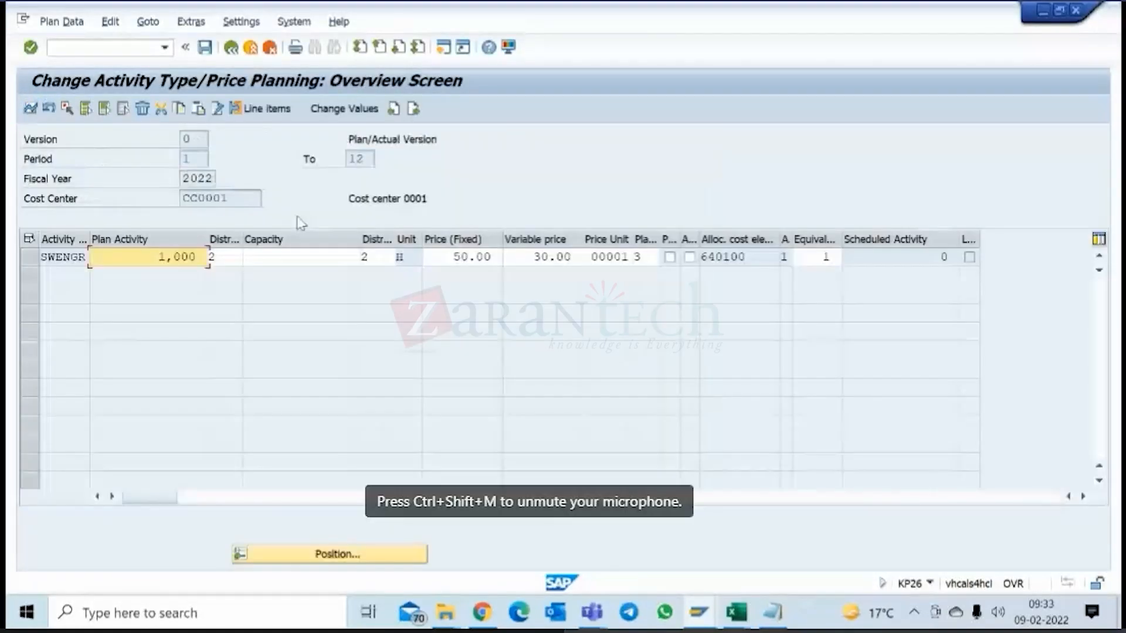
Check the fixed and variable prices planned for SWENGR and return to SAP Easy Access.
click(461, 257)
click(534, 256)
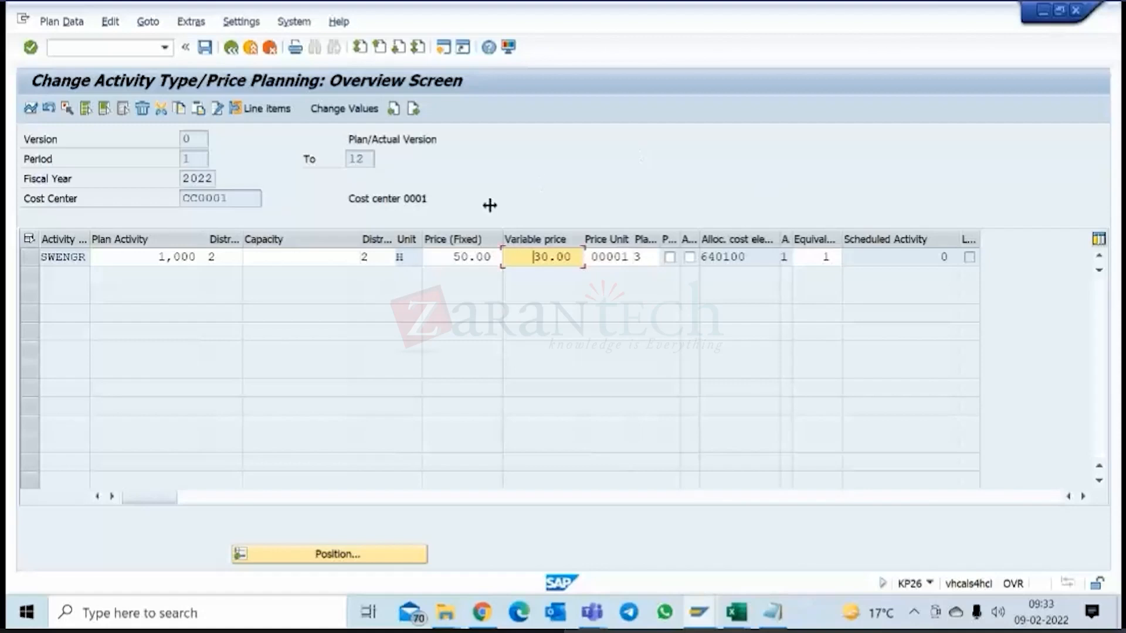
click(231, 56)
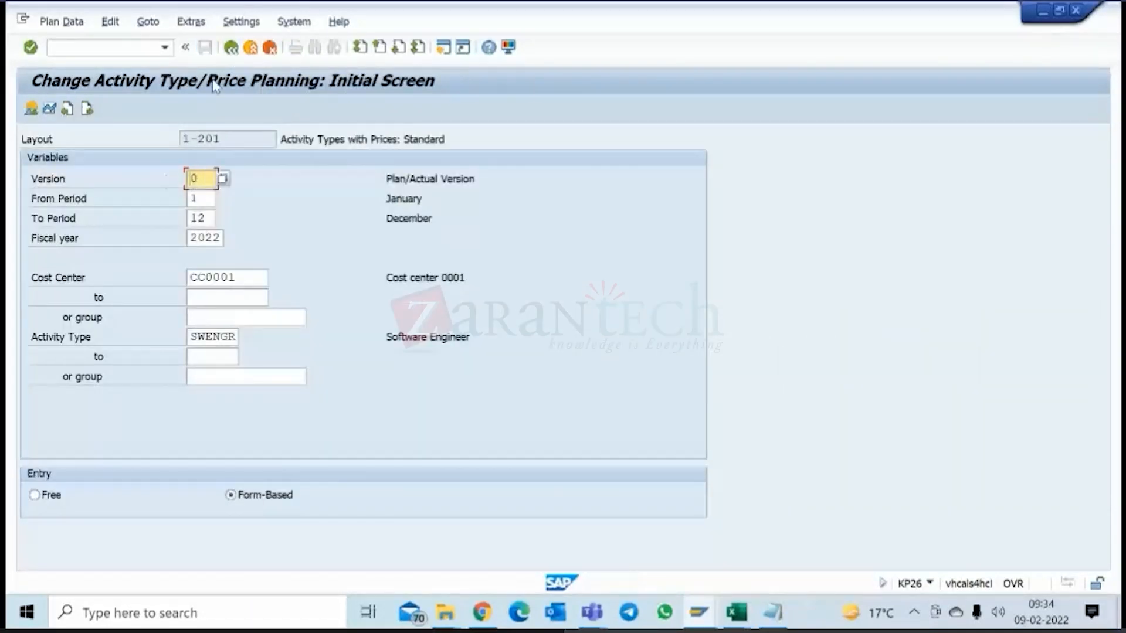
click(231, 48)
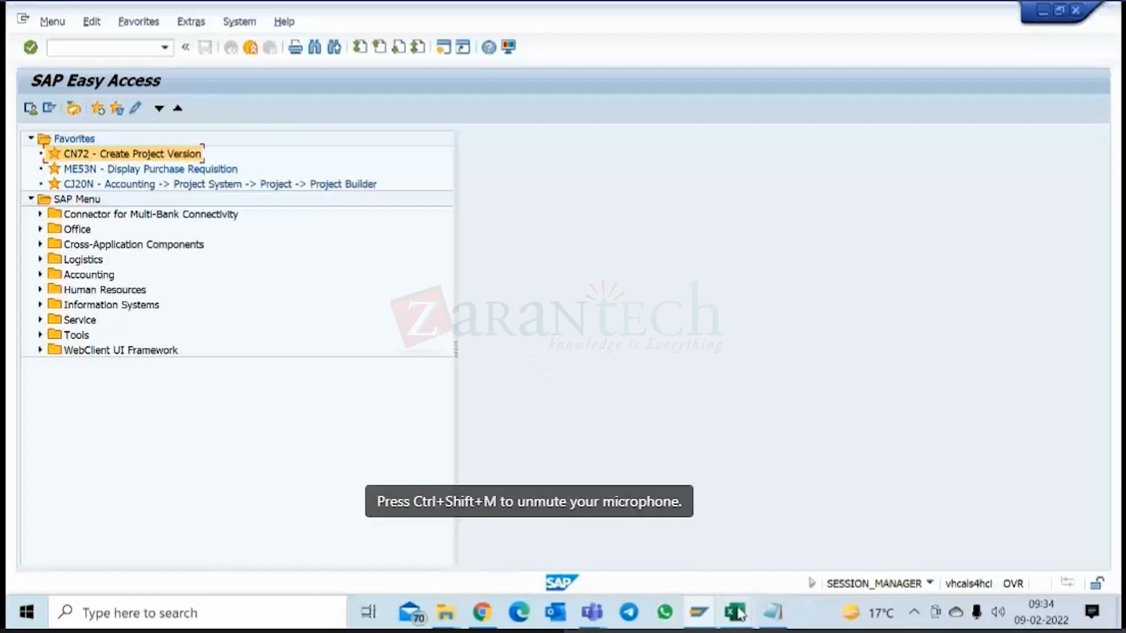
Switch to the SAP PS Tcodes workbook in Excel and enter "CO versions" in cell G5 of the Training sheet.
mouse_move(739, 615)
click(824, 547)
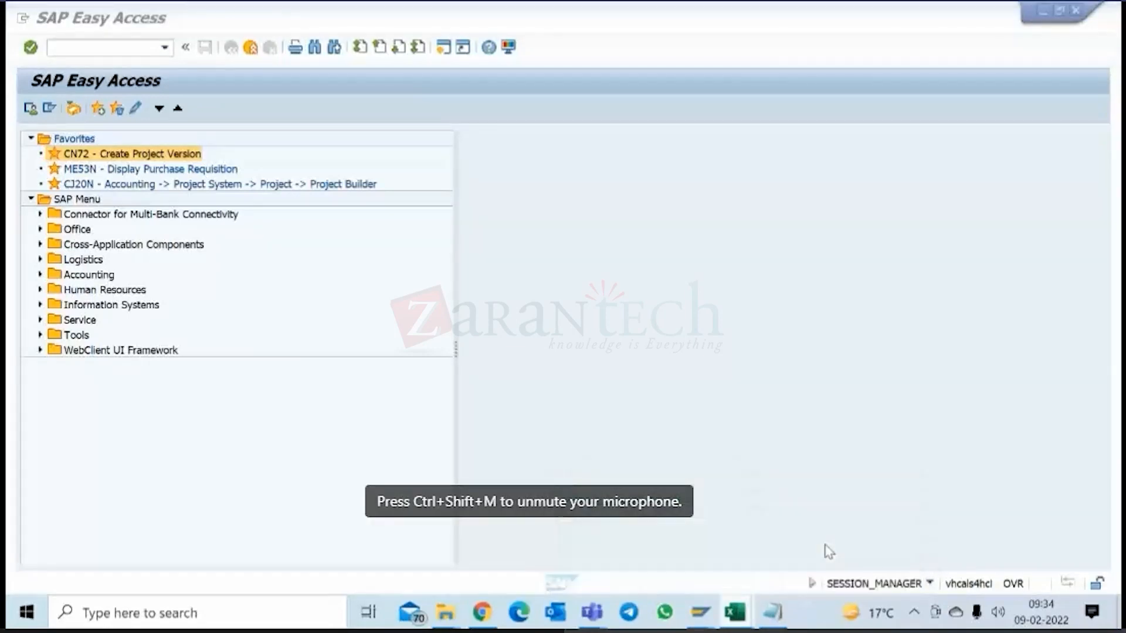
click(451, 309)
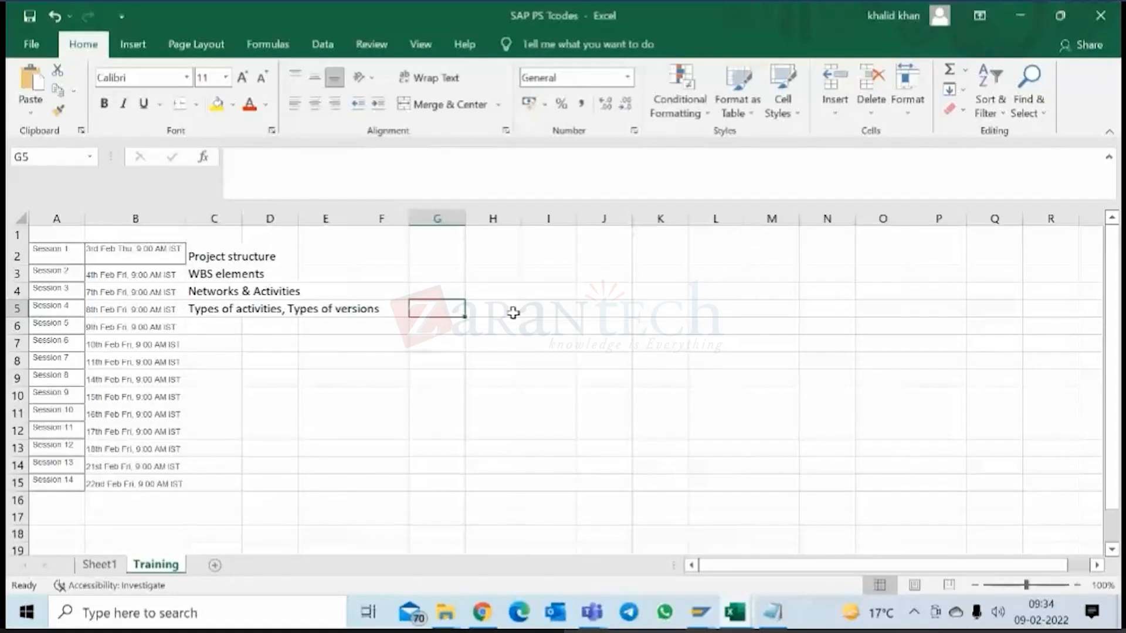
text(CO versions)
key(Return)
Enter "Project versions; Simulation versions" in cell G6.
text(Project ver)
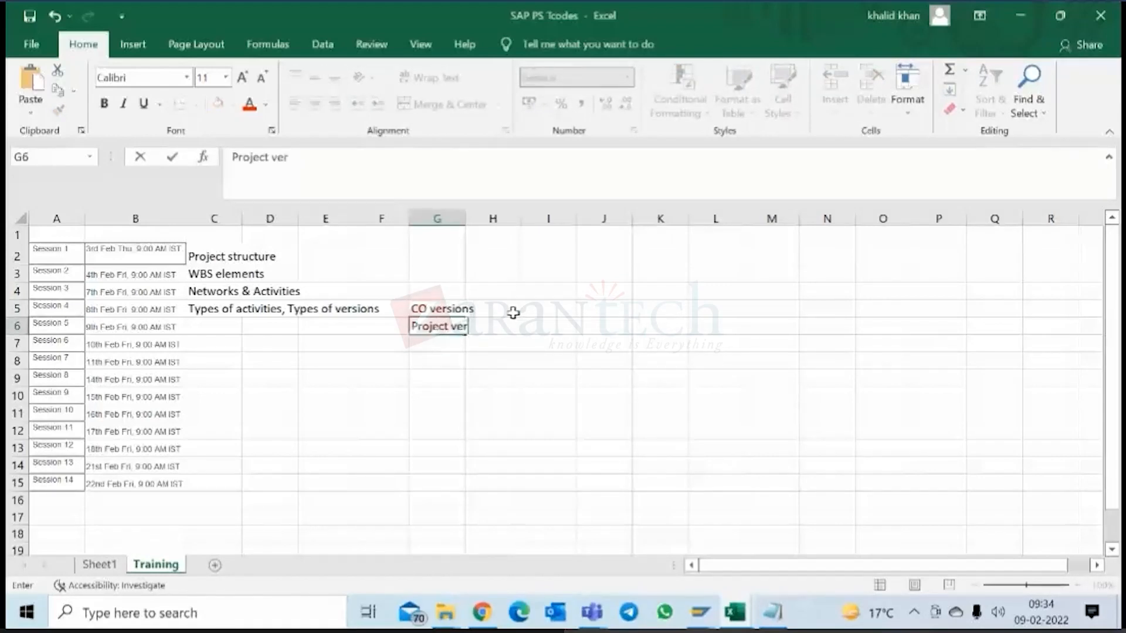
text(sions; Si)
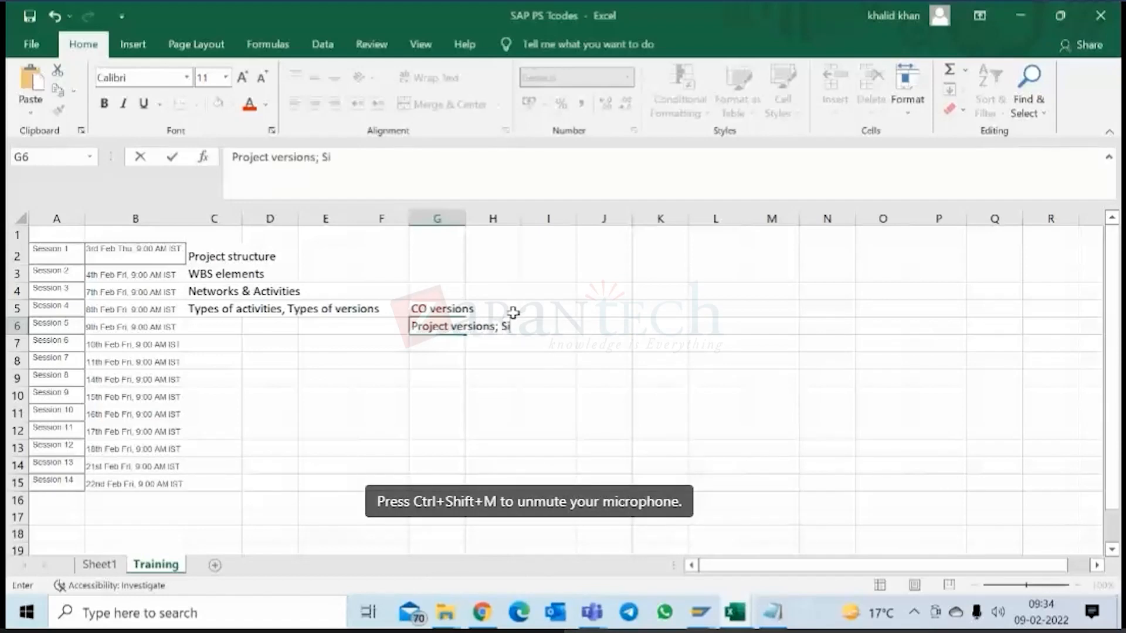
text(mulation vers)
text(ions)
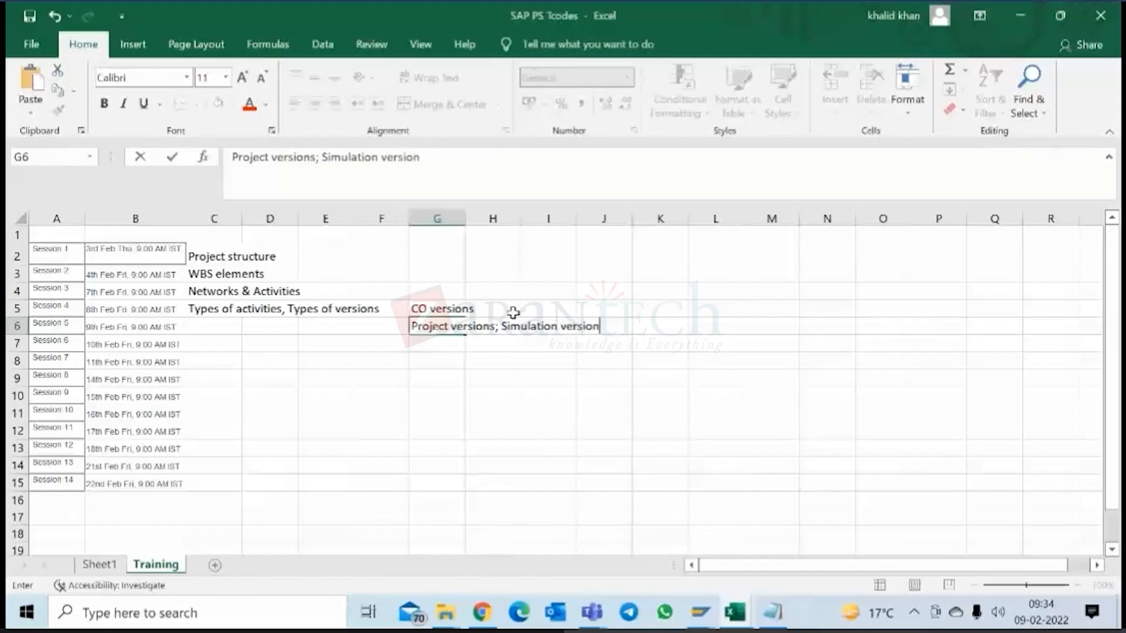
key(Return)
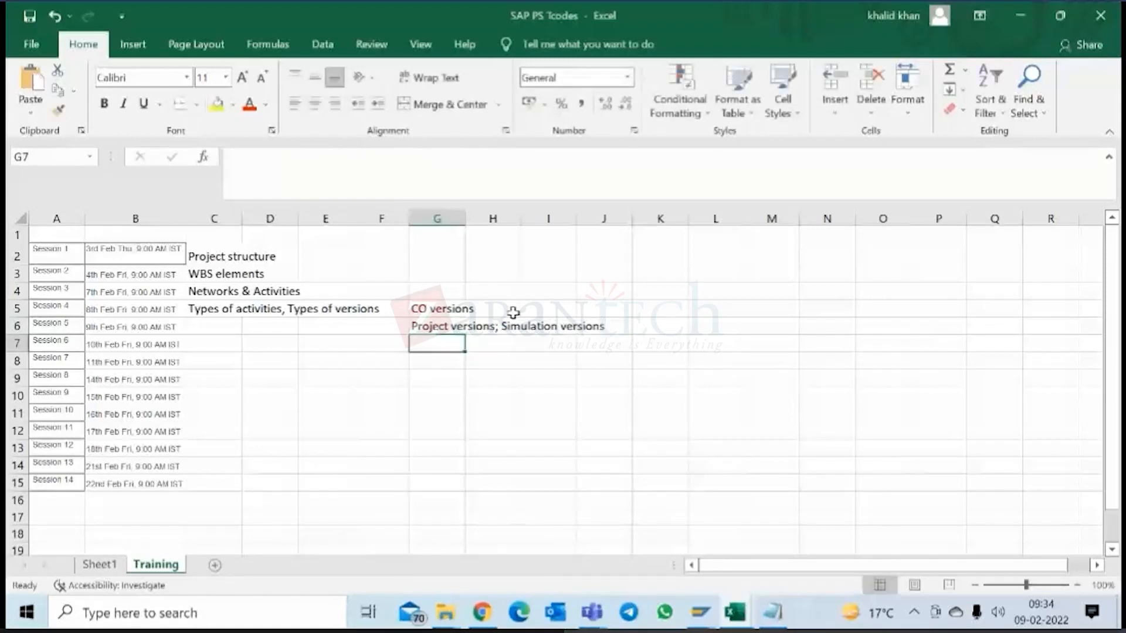
Enter the heading "Versions" in cell G4 above the list.
click(448, 291)
text(Ver)
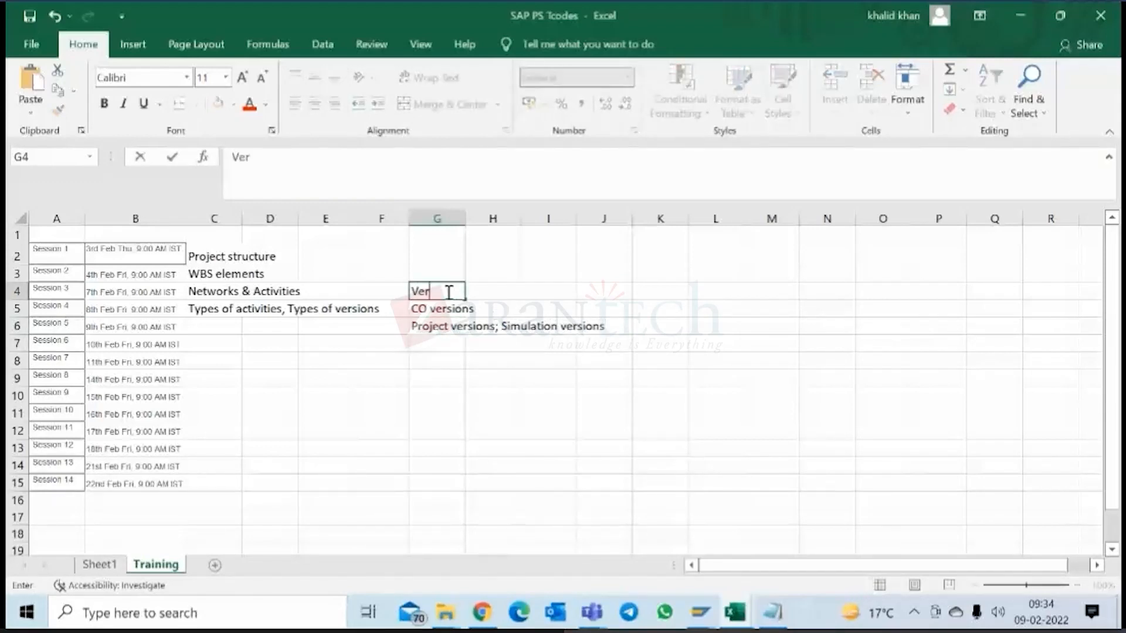
text(sions)
key(Return)
key(Return)
key(Return)
Enter "Operative project" in cell G7 below the project and simulation versions.
text(Op)
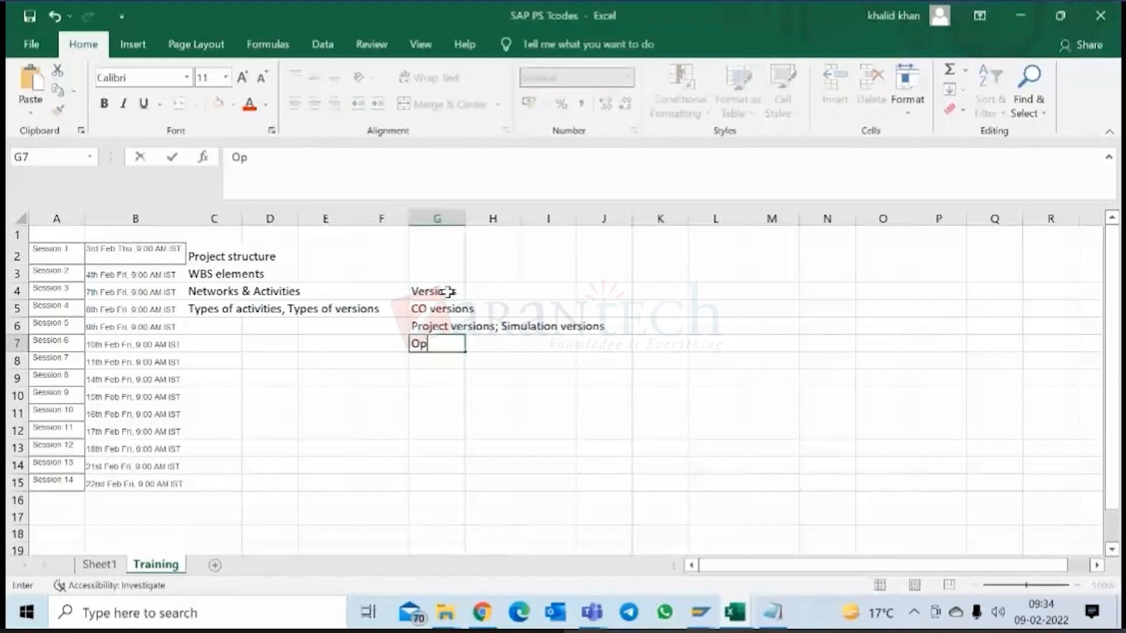
text(erative)
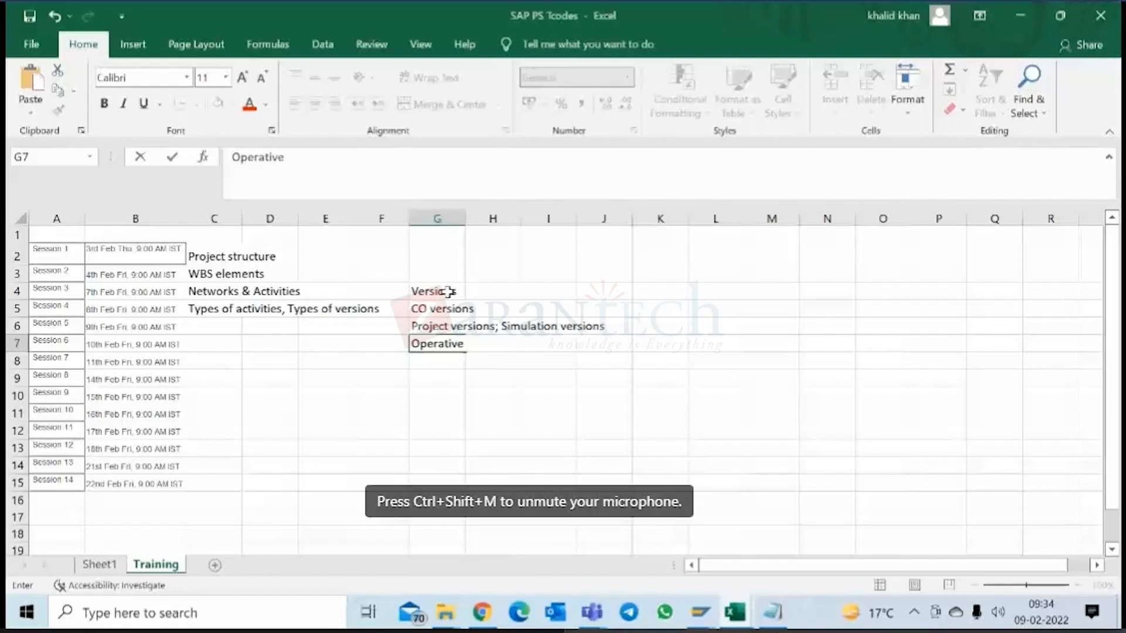
text( project)
key(Return)
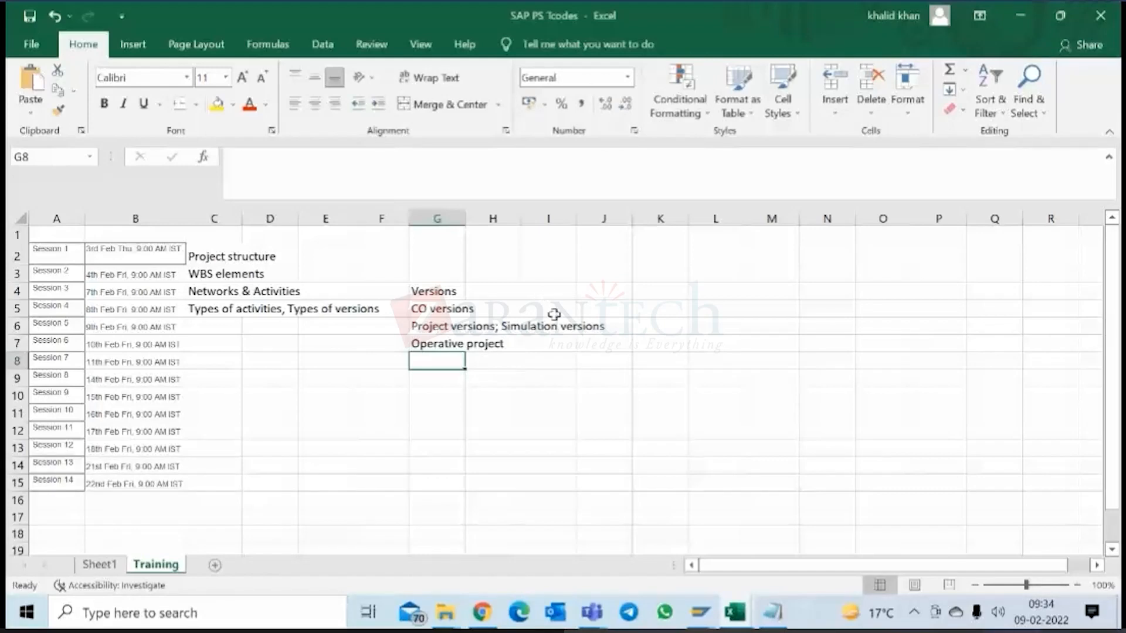
Switch back to SAP, start the favorite CJ20N Project Builder and open version M0001/C-10051 from the last processed projects.
mouse_move(701, 612)
click(760, 511)
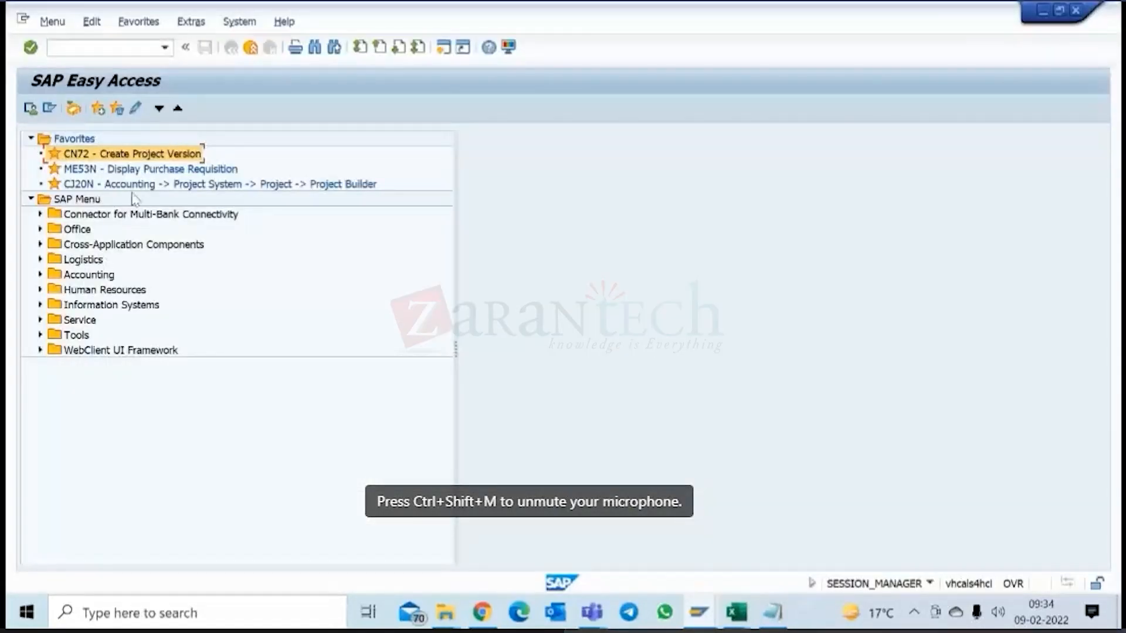
double_click(135, 186)
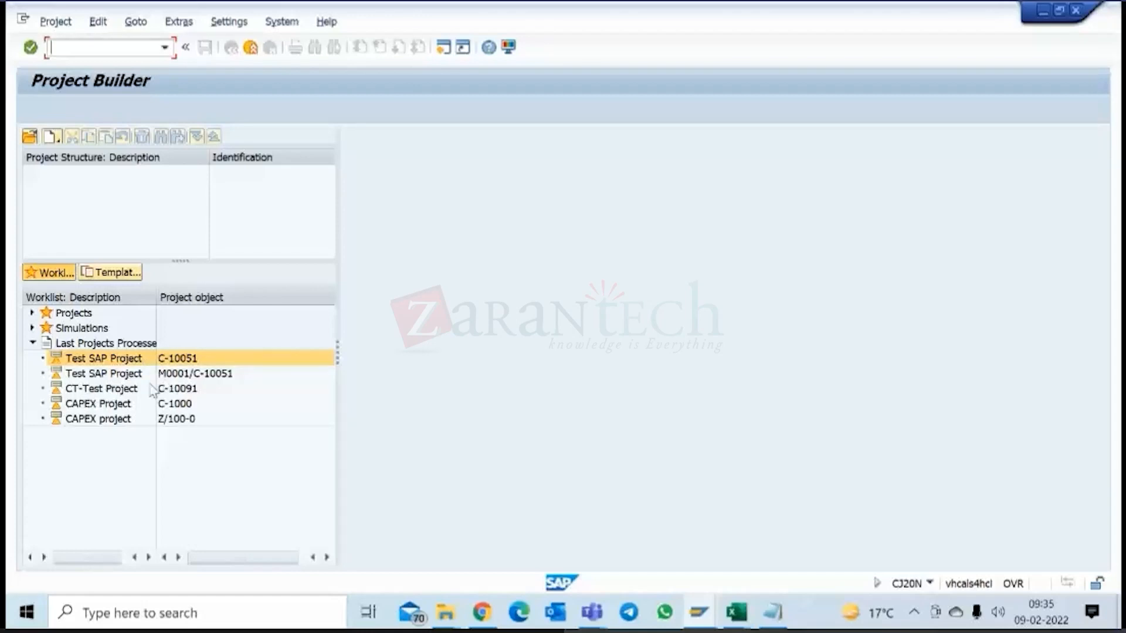
click(106, 379)
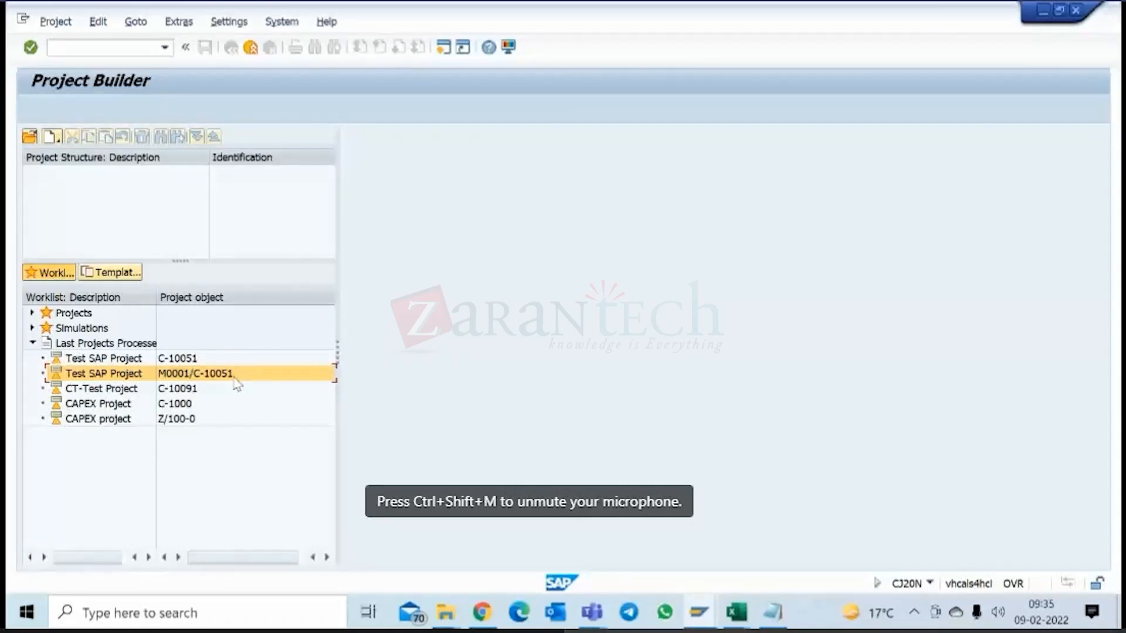
click(175, 362)
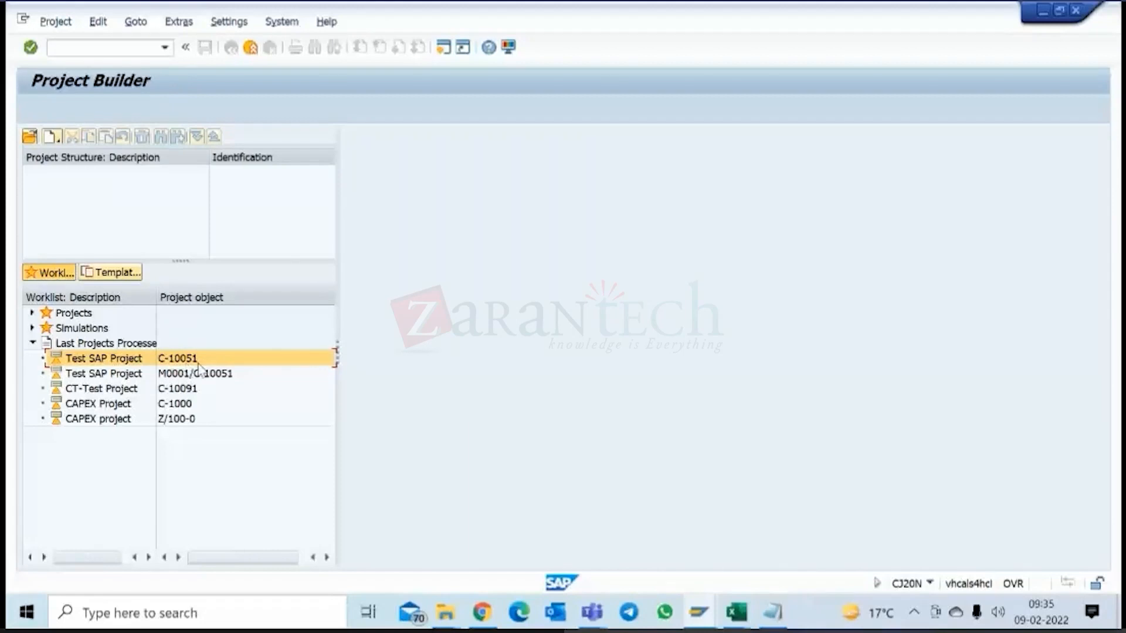
click(130, 378)
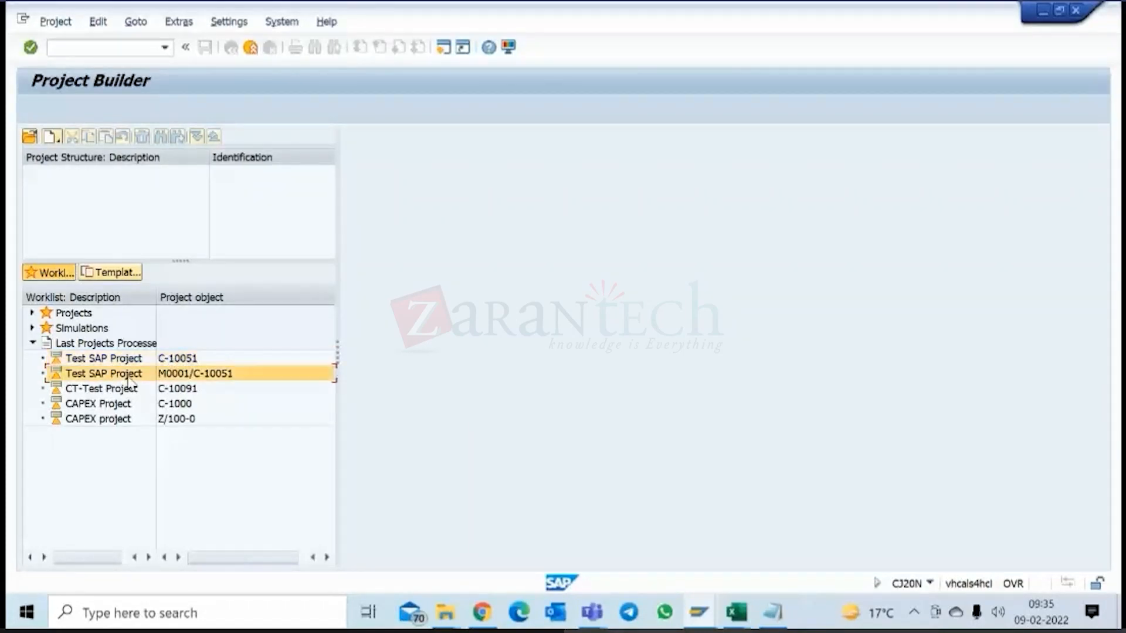
double_click(218, 379)
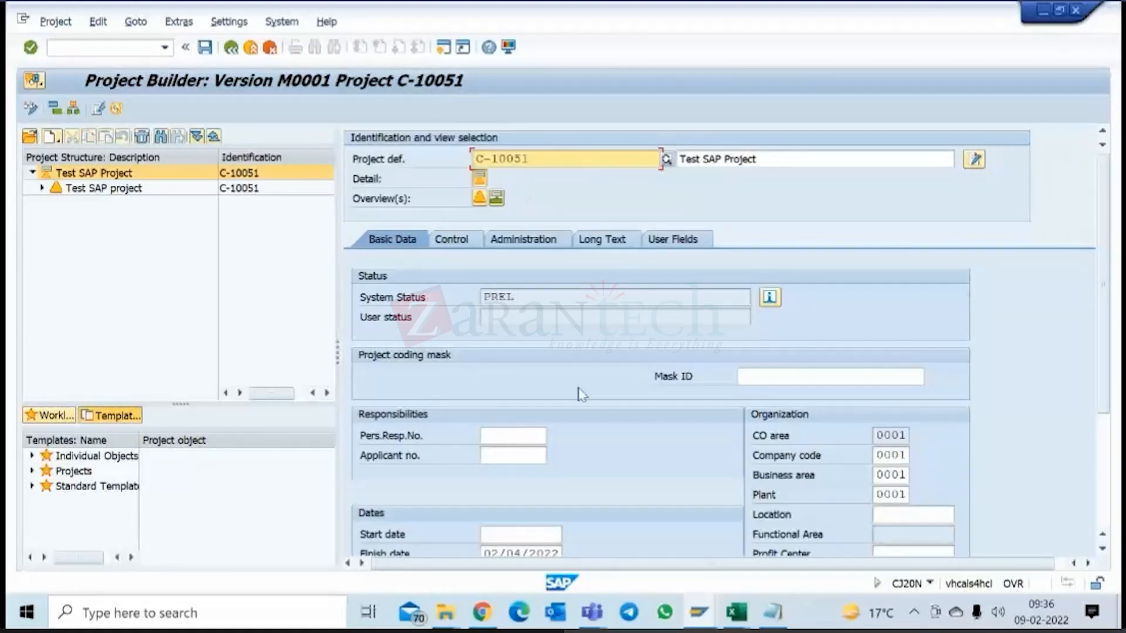
Expand the structure of version M0001, examine the external processing data of activity Services - External SME and exit Project Builder.
drag(531, 158, 460, 157)
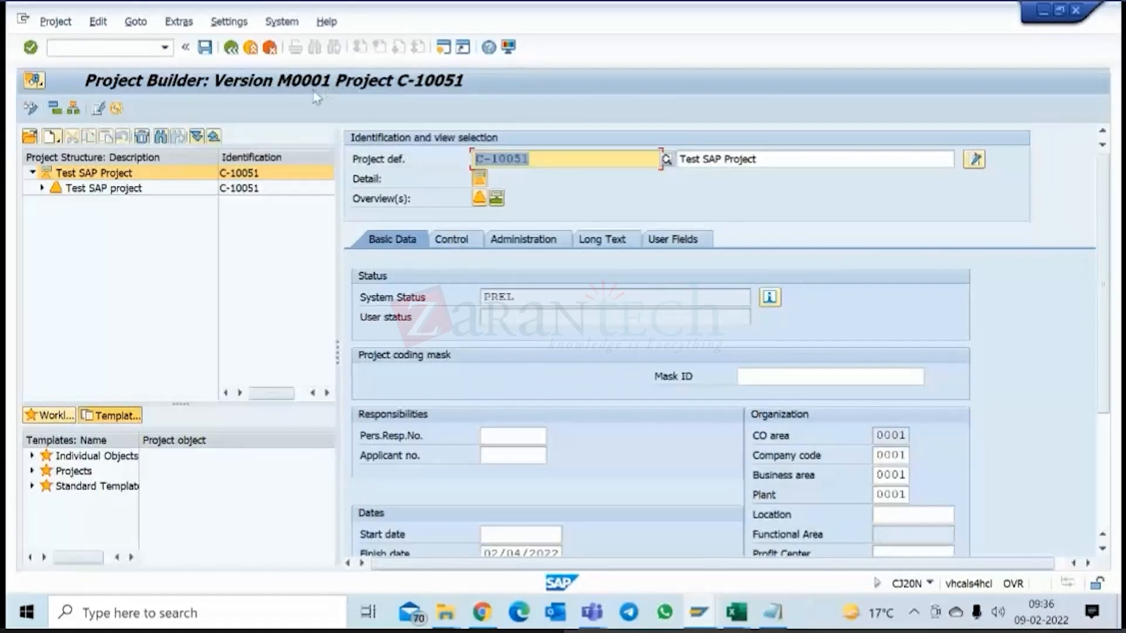
click(197, 137)
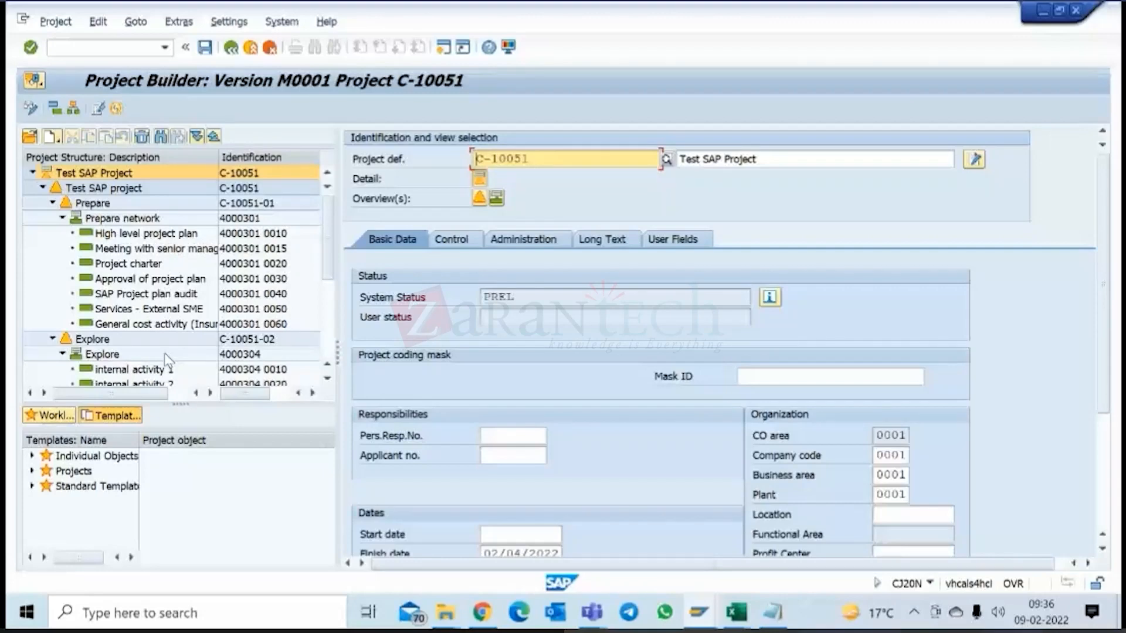
click(163, 323)
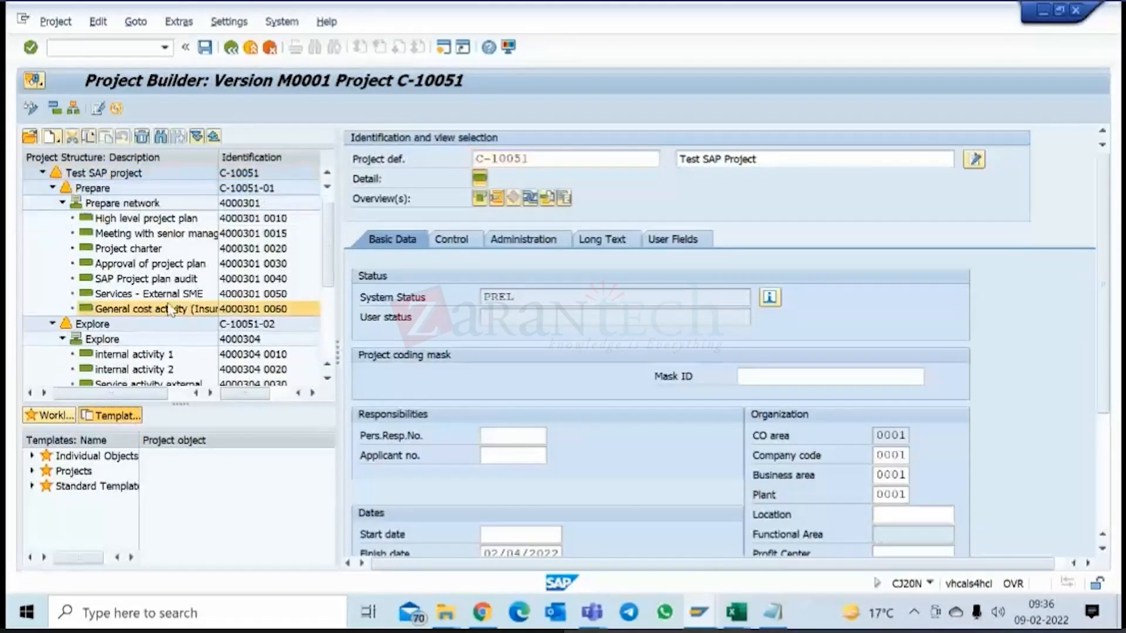
click(162, 296)
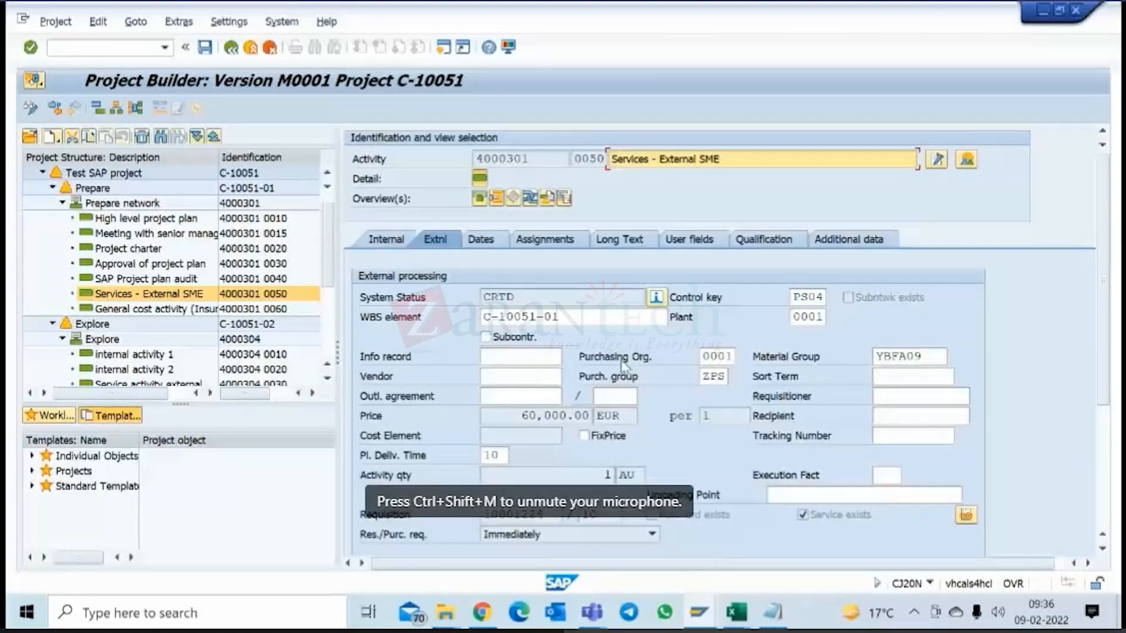
scroll(625, 363, down, 1)
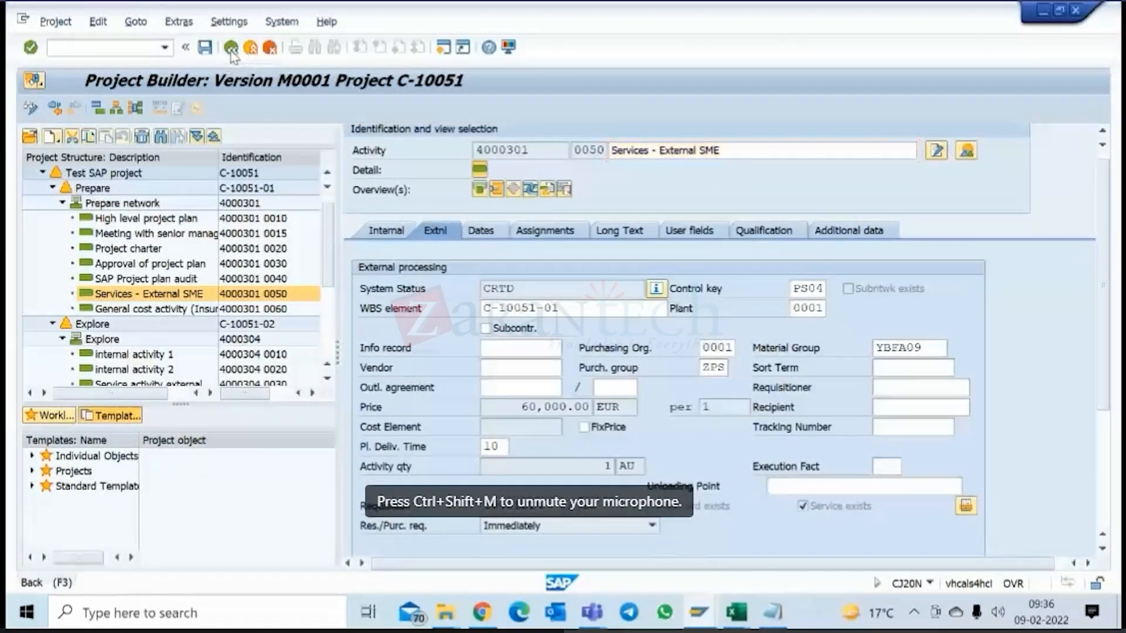
click(231, 49)
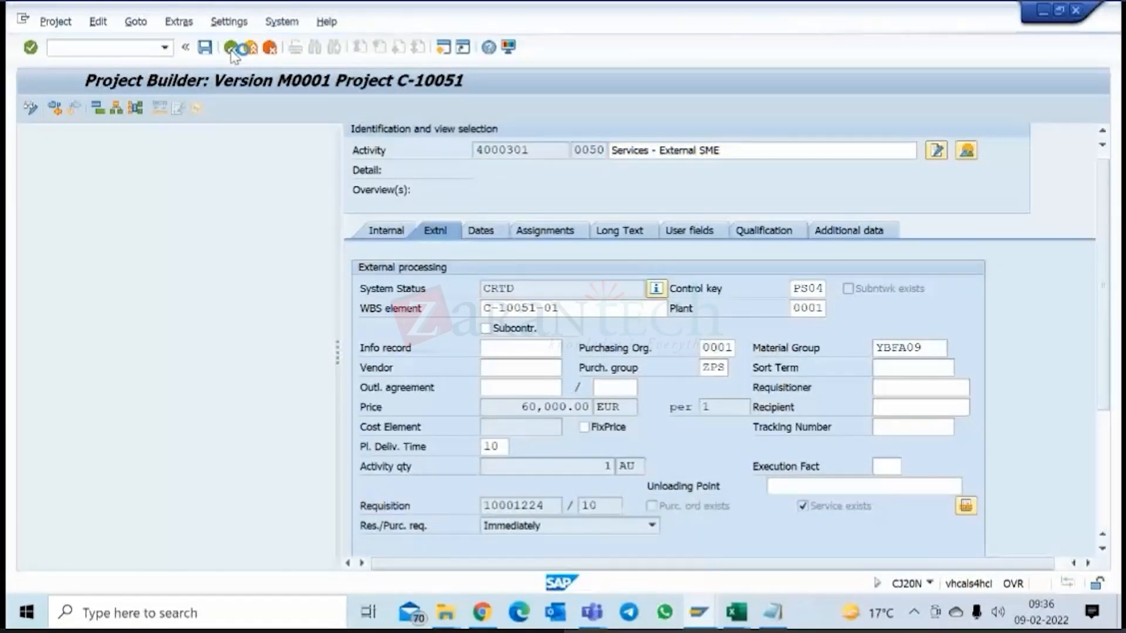
click(249, 50)
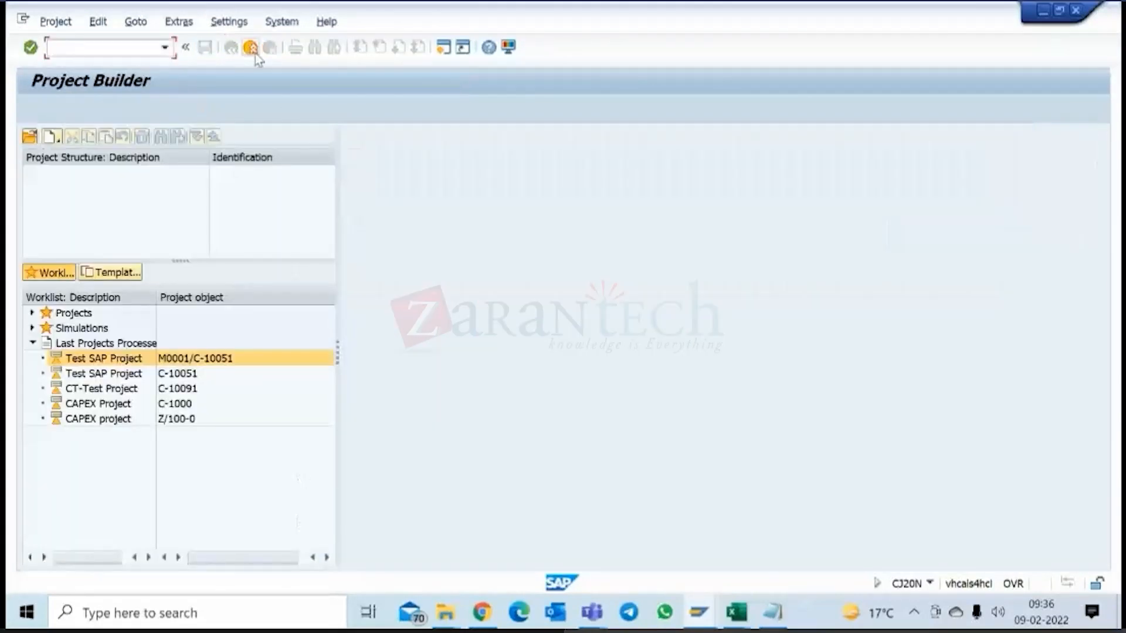
click(251, 49)
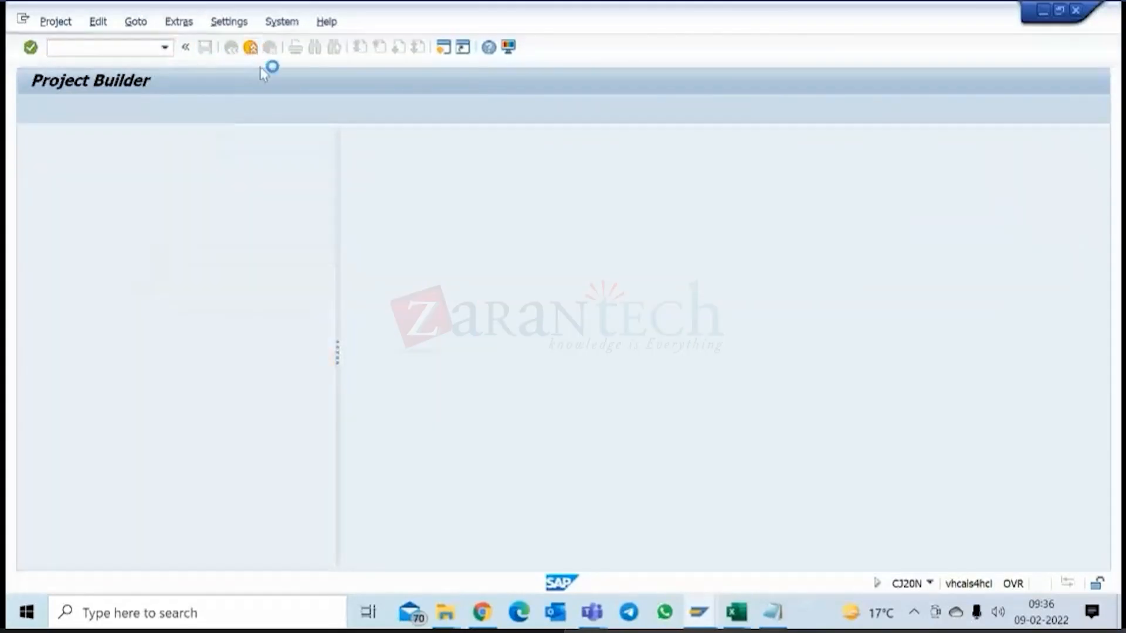
Expand Logistics > Project System > Project > Simulation in the SAP menu tree to reach the simulation transactions.
click(39, 259)
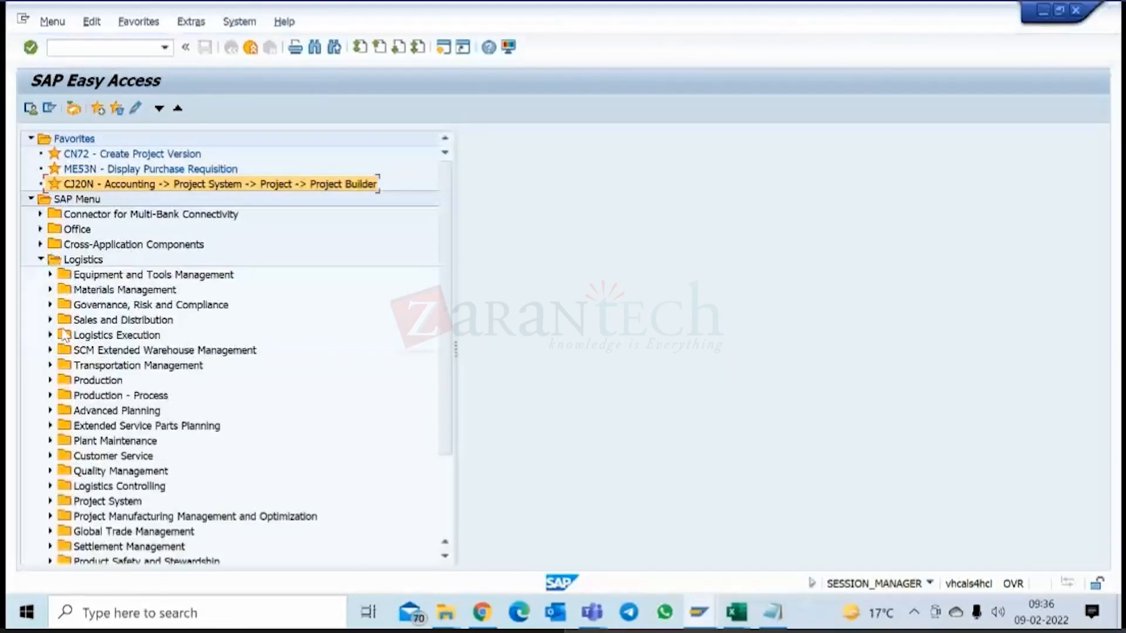
scroll(140, 394, down, 4)
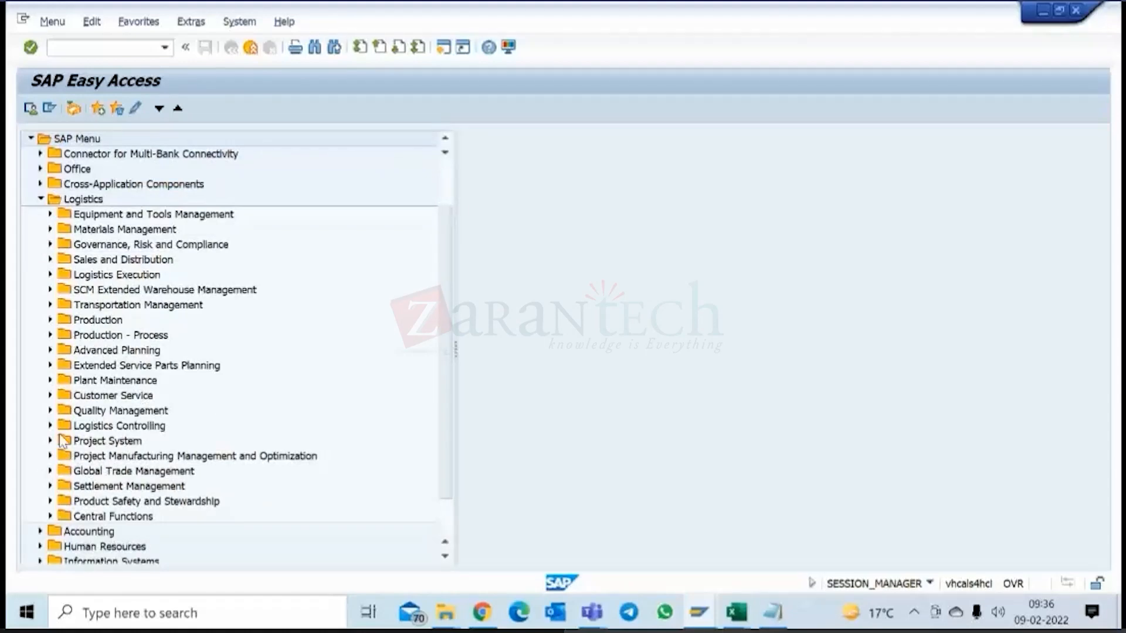
click(50, 441)
scroll(158, 421, down, 3)
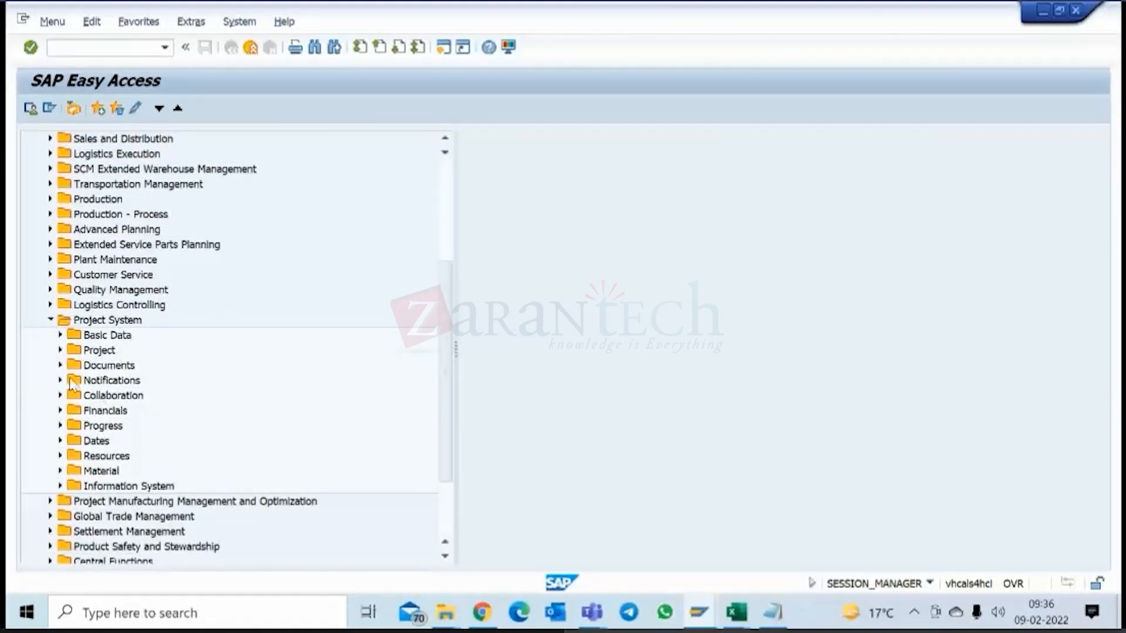
click(60, 350)
scroll(164, 409, down, 1)
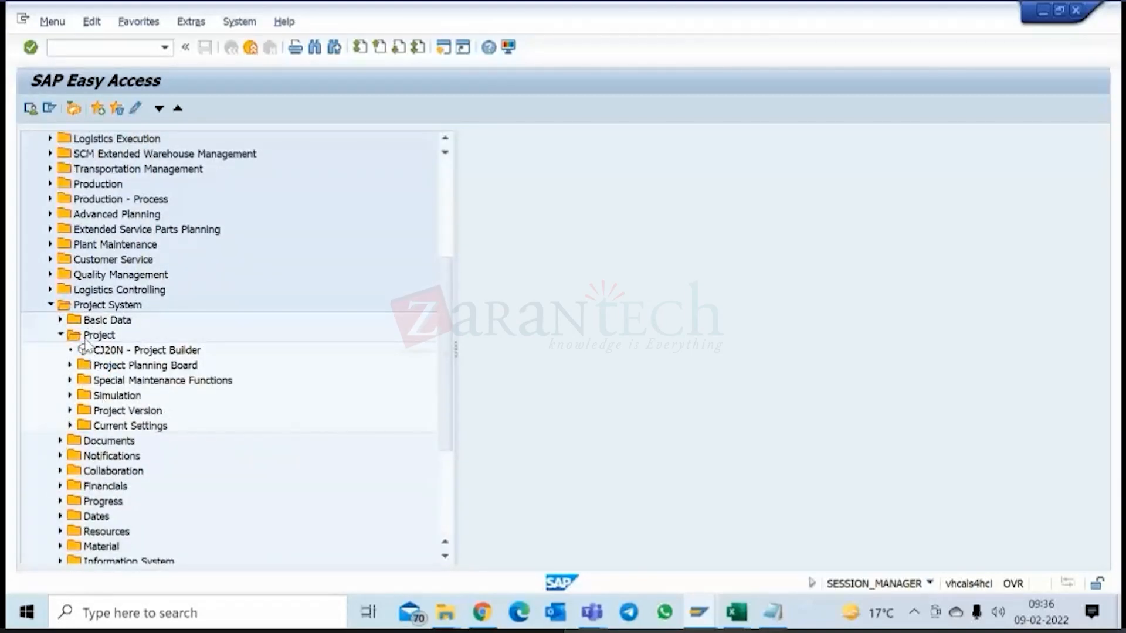
click(70, 396)
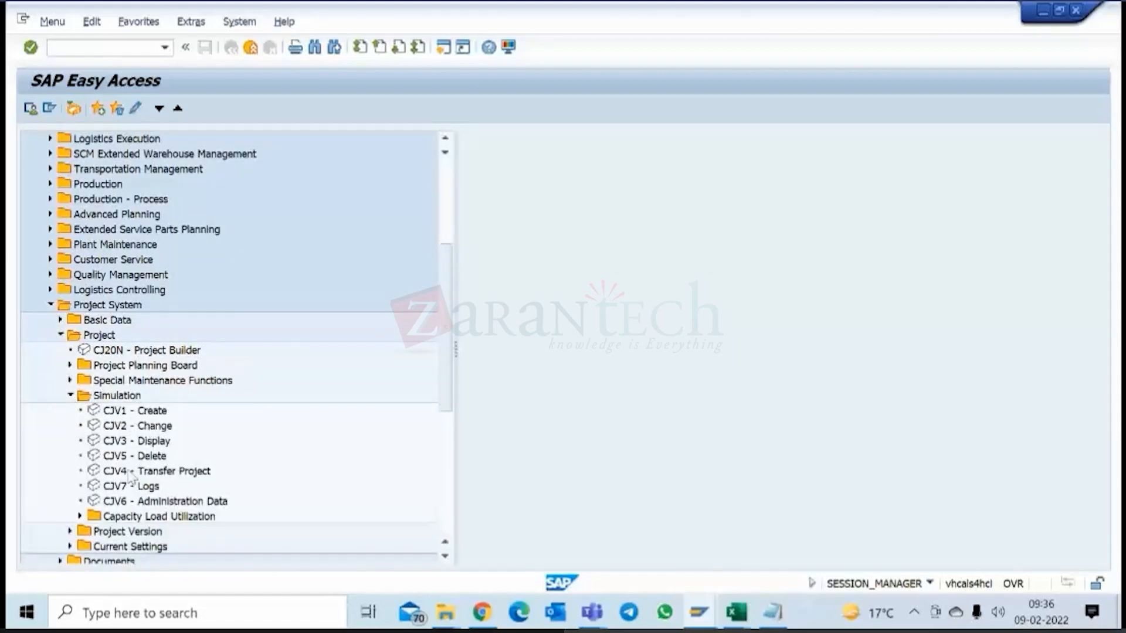
Add the simulation transaction CJV4 - Transfer Project to the favorites and start it.
click(115, 472)
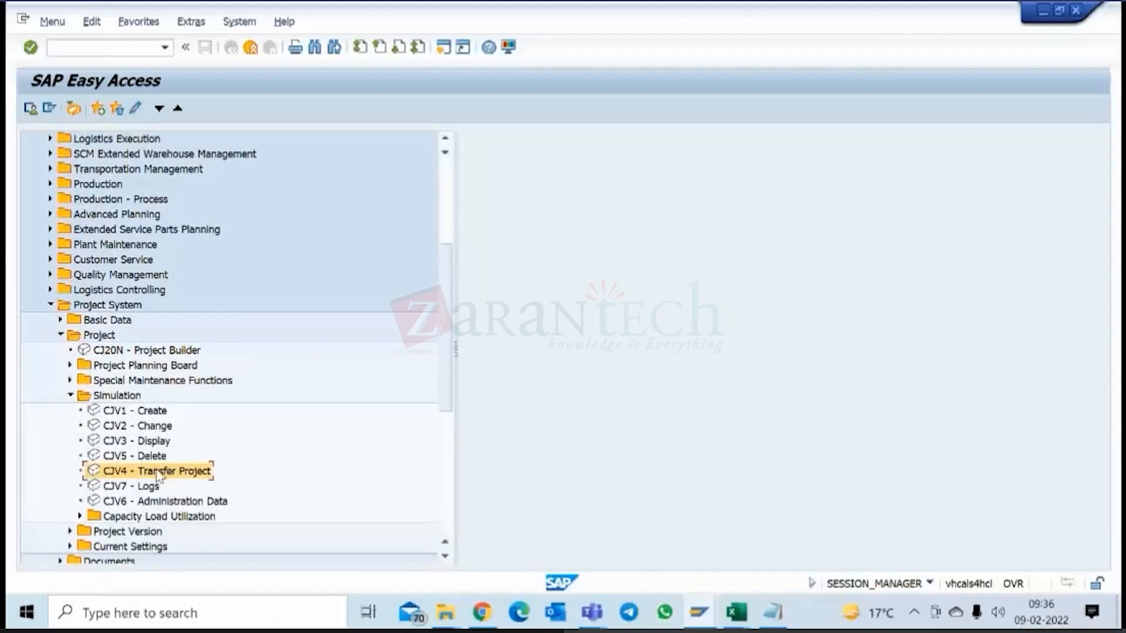
right_click(157, 475)
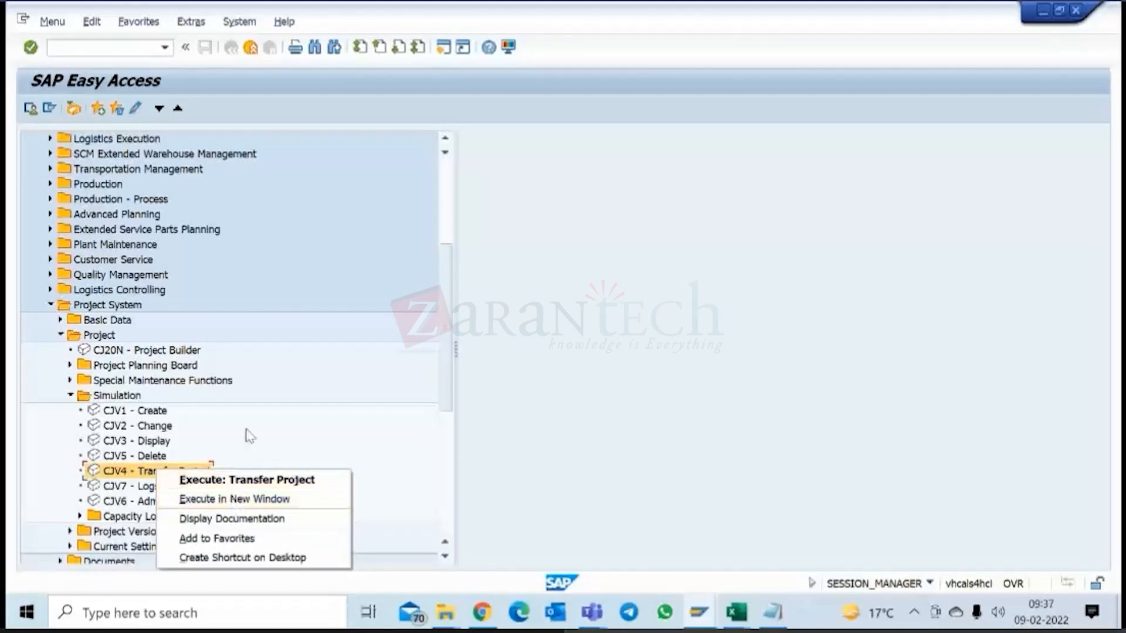
click(217, 538)
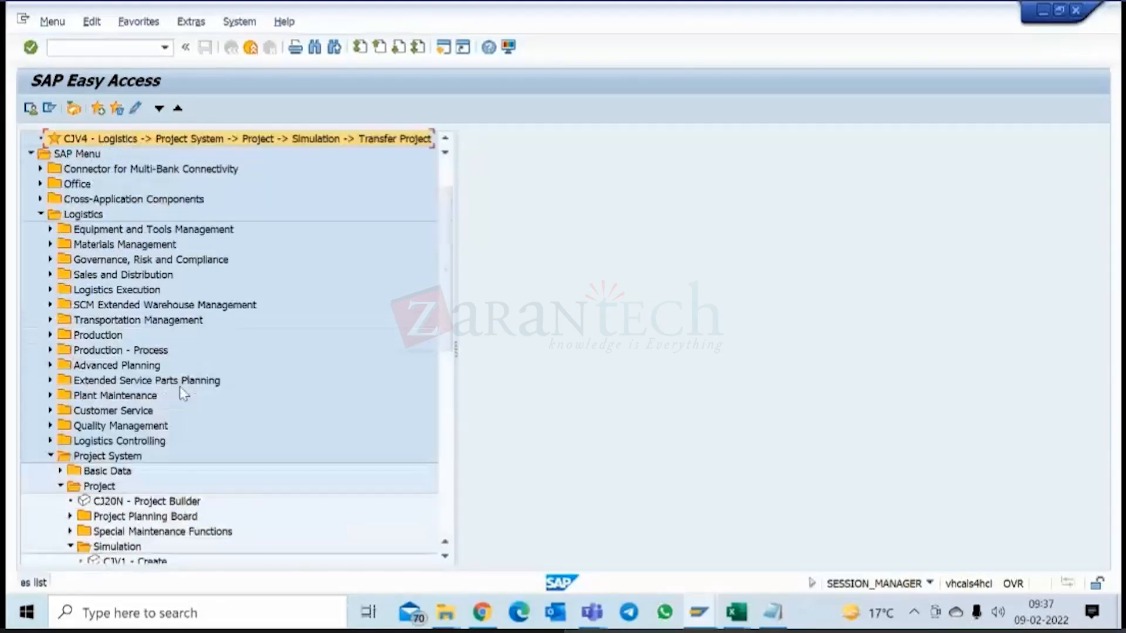
scroll(182, 390, down, 3)
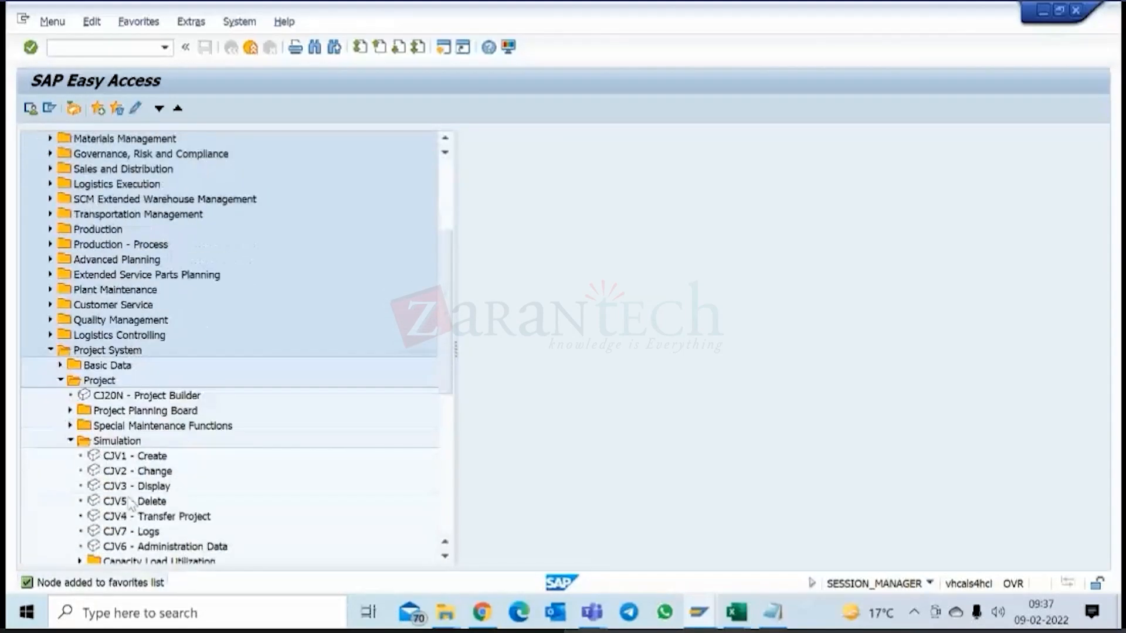
double_click(130, 516)
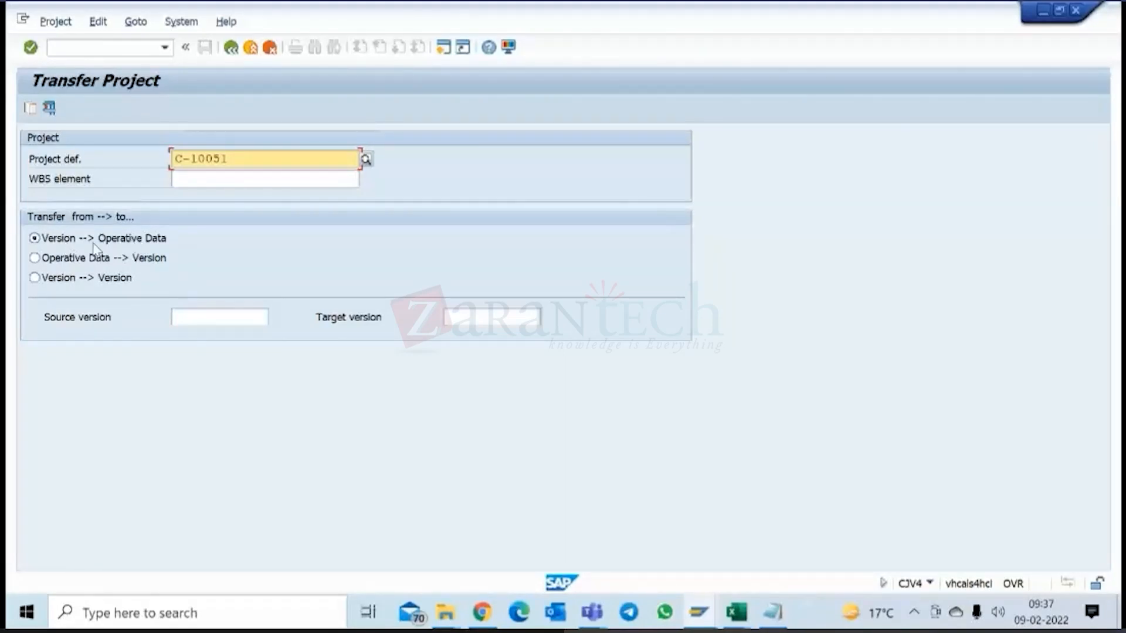
Choose M0001 of project C-10051 as the source version for the Version --> Operative Data transfer.
click(187, 319)
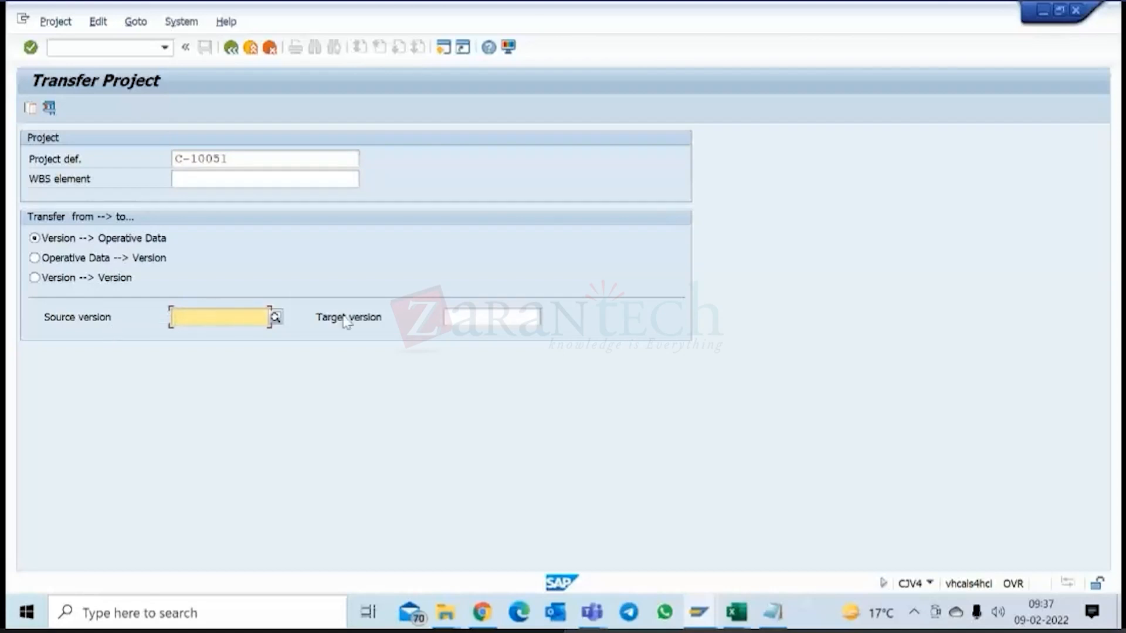
click(504, 311)
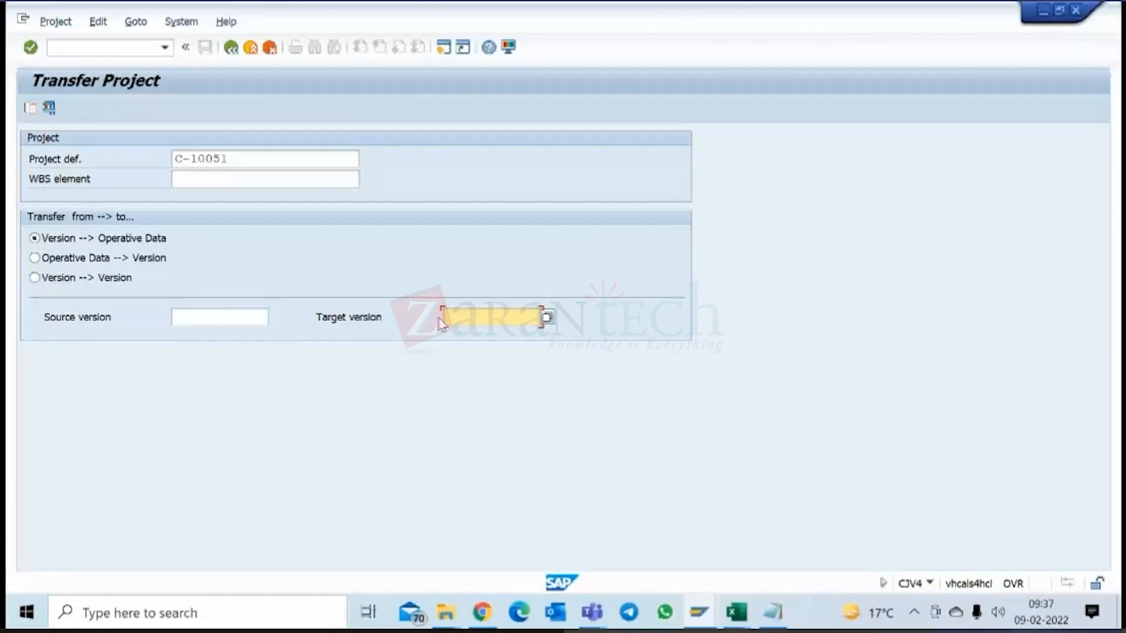
click(216, 318)
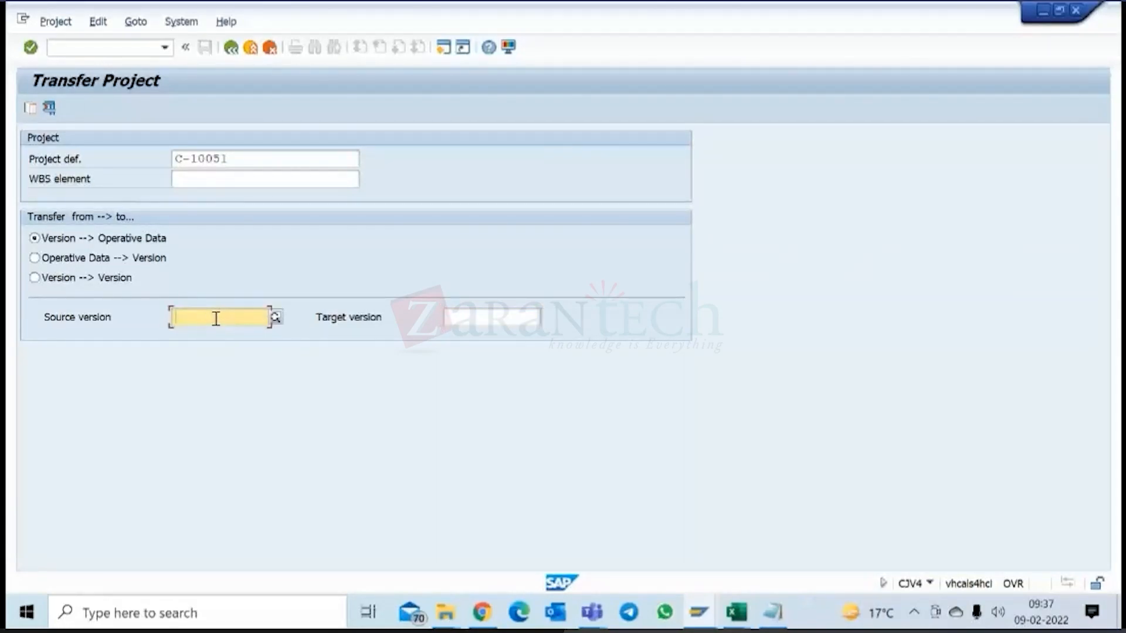
click(215, 318)
click(212, 352)
click(460, 317)
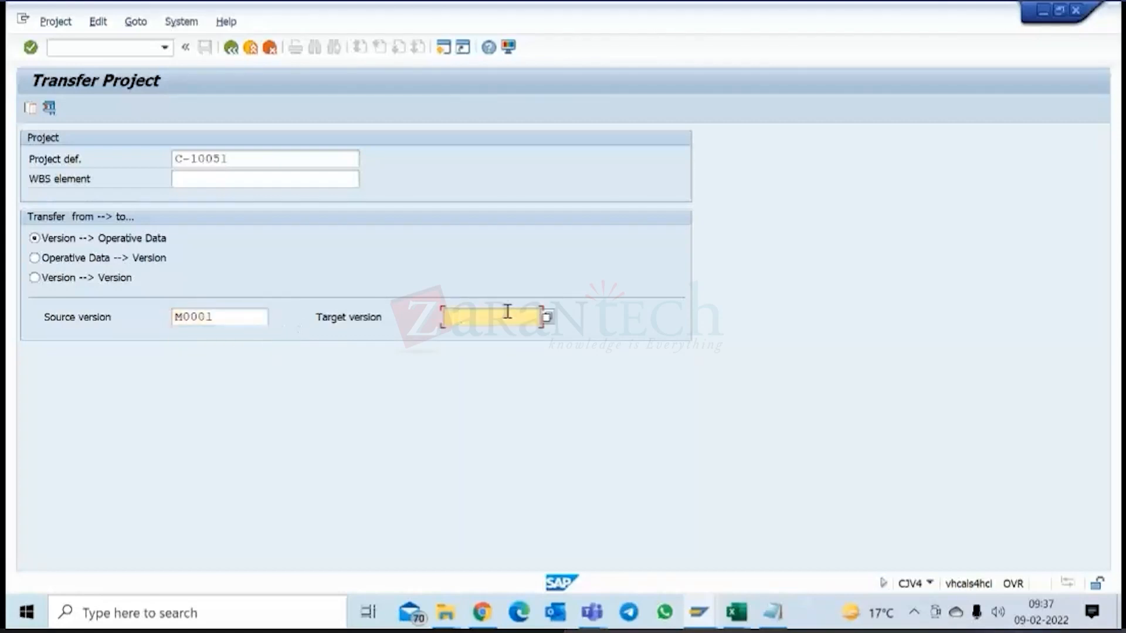
click(252, 322)
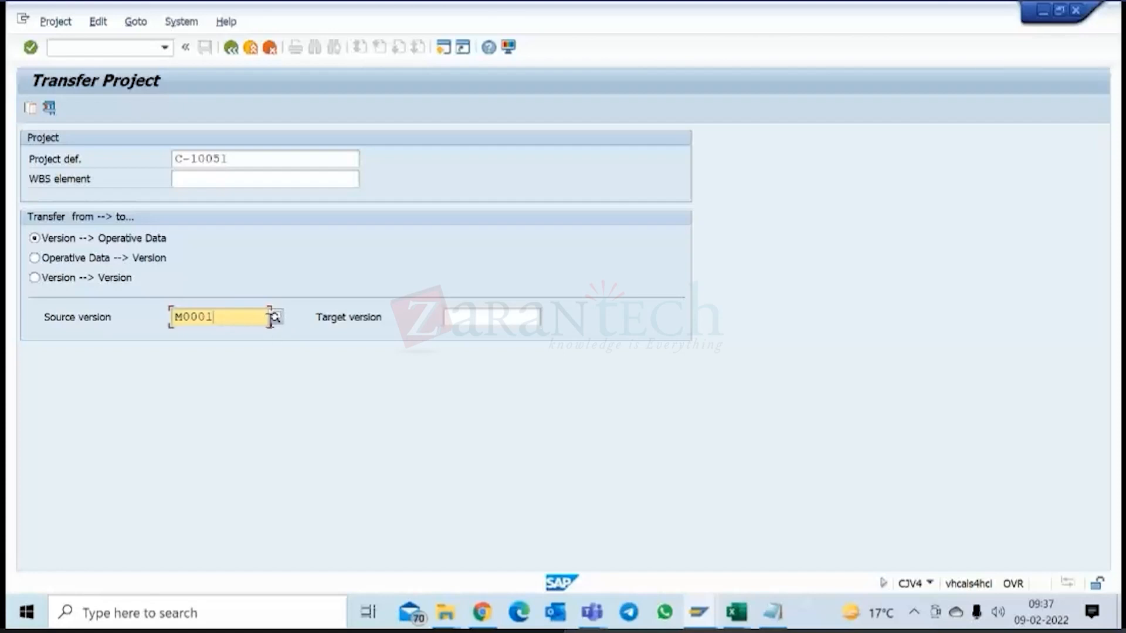
click(275, 317)
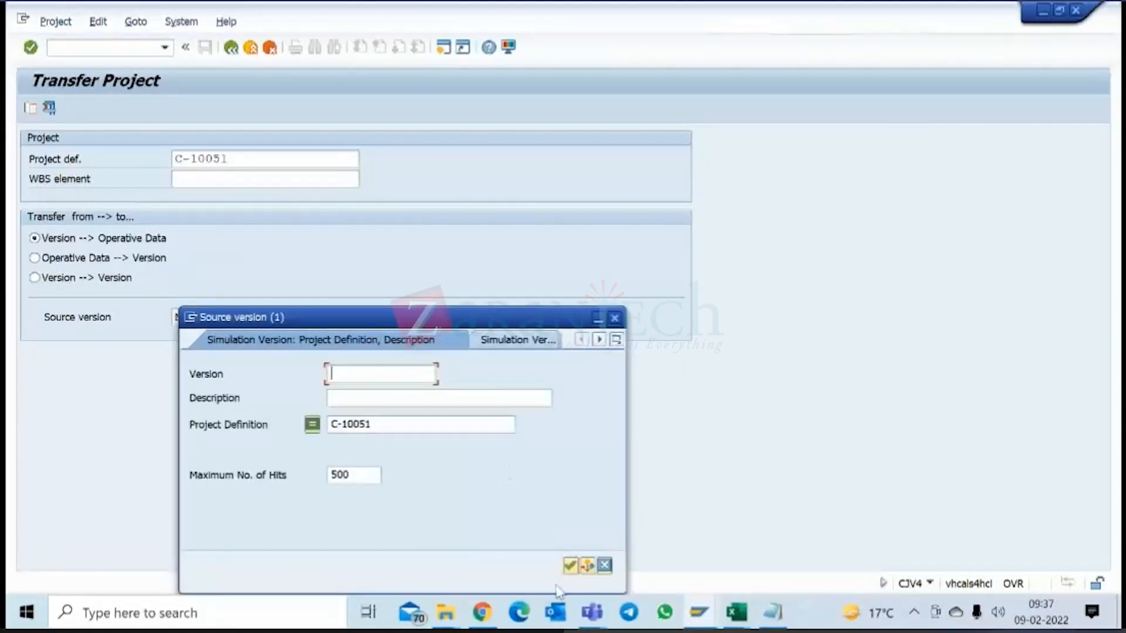
click(570, 565)
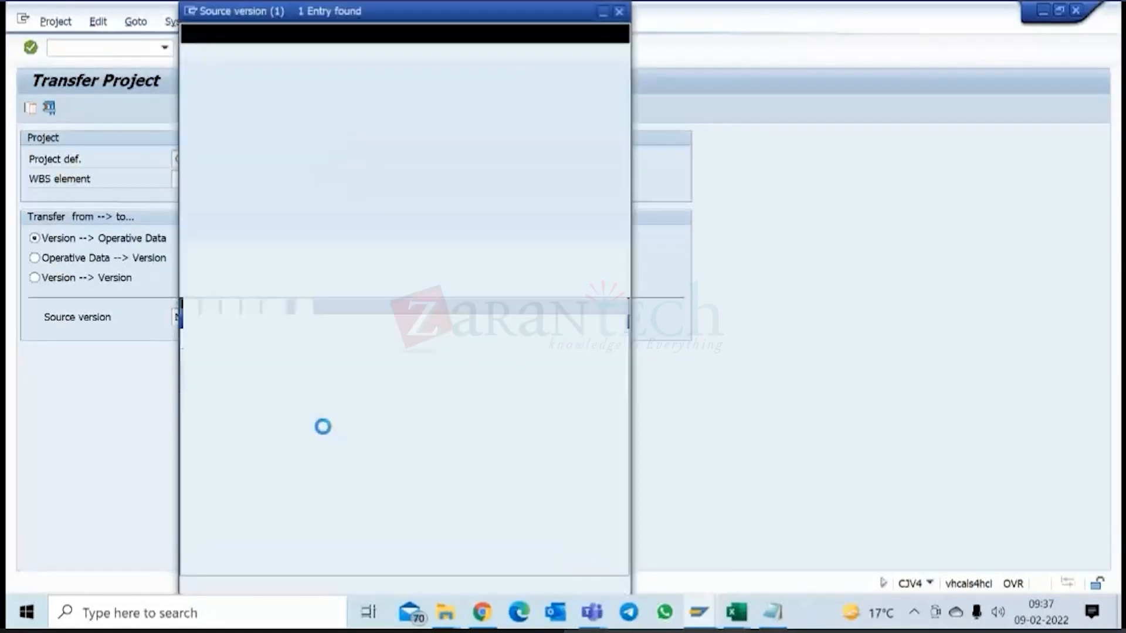
double_click(220, 108)
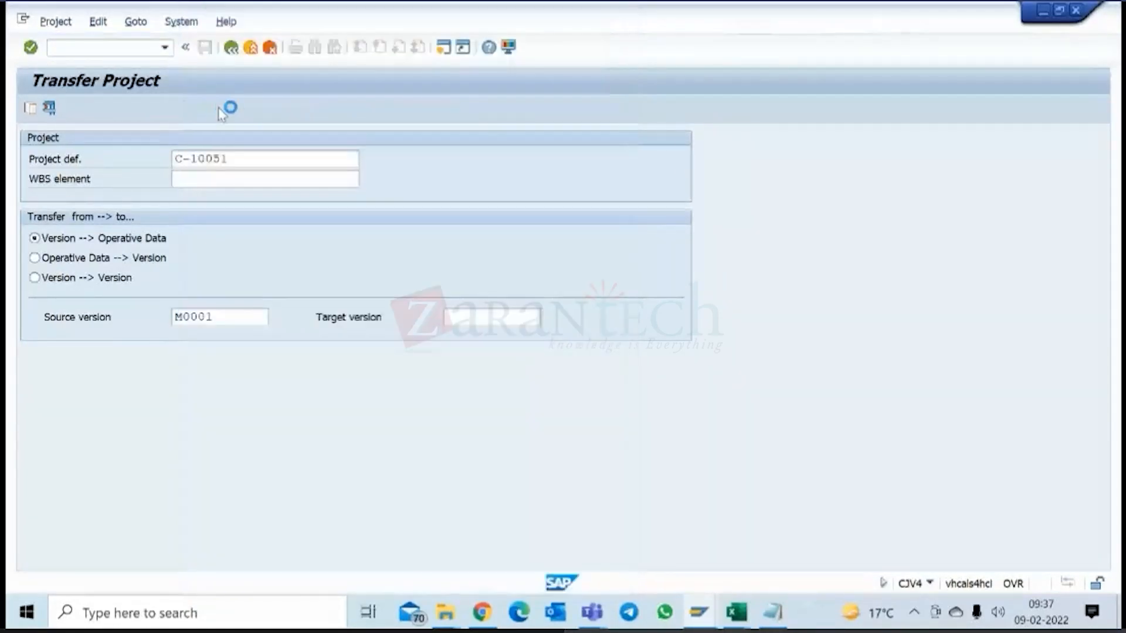
Switch the transfer direction to Operative Data --> Version, clear the source version and go to the target version.
click(34, 258)
drag(231, 316, 170, 323)
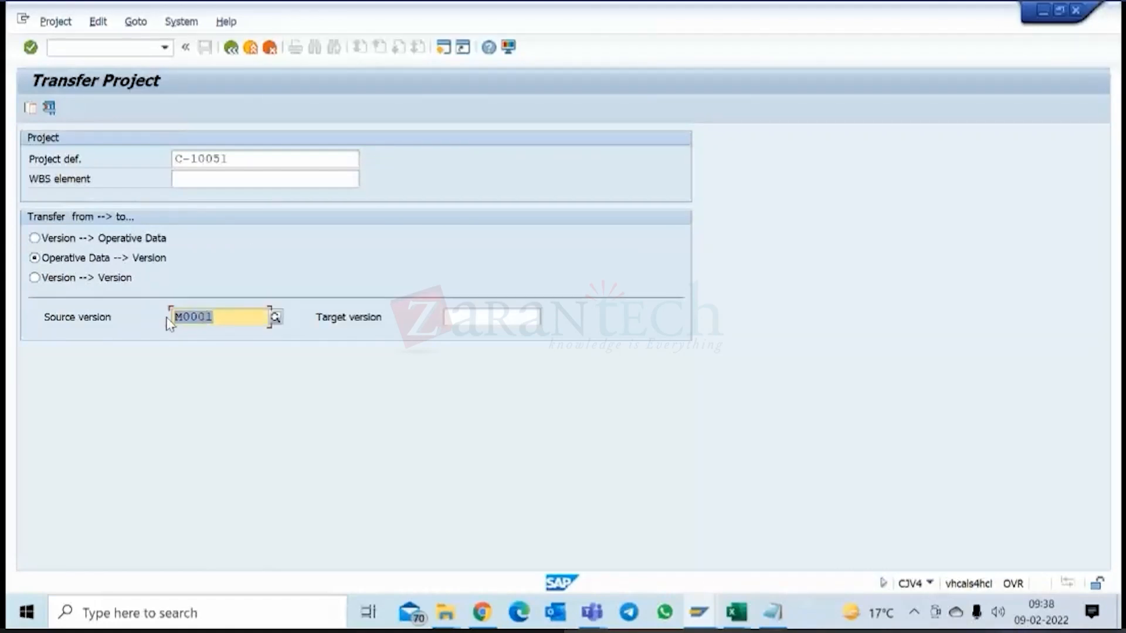
key(Delete)
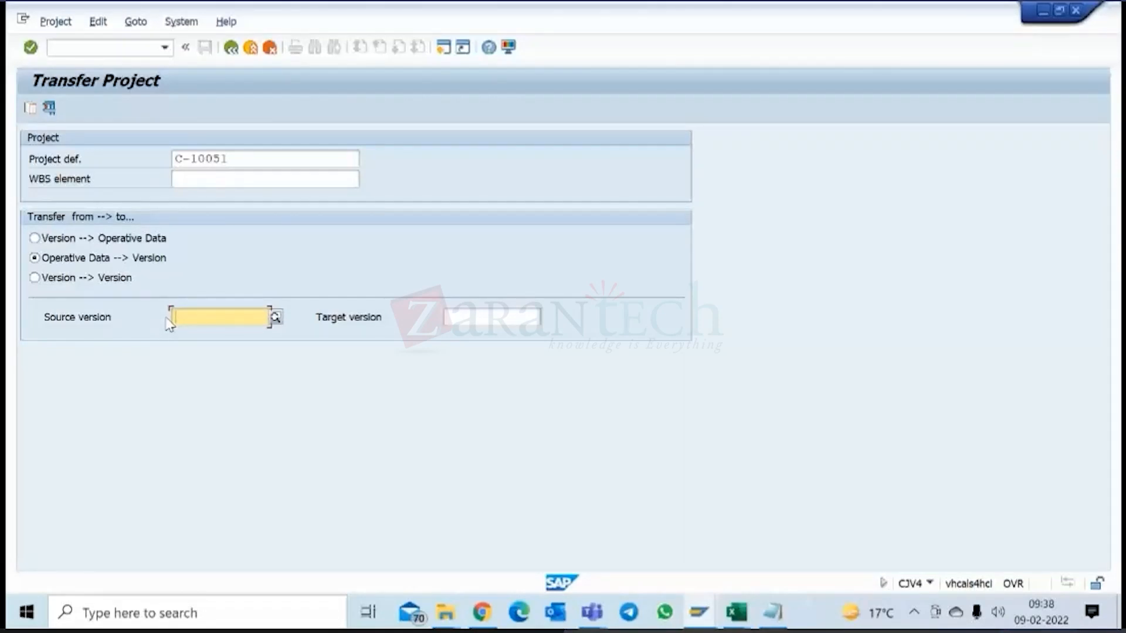
click(466, 317)
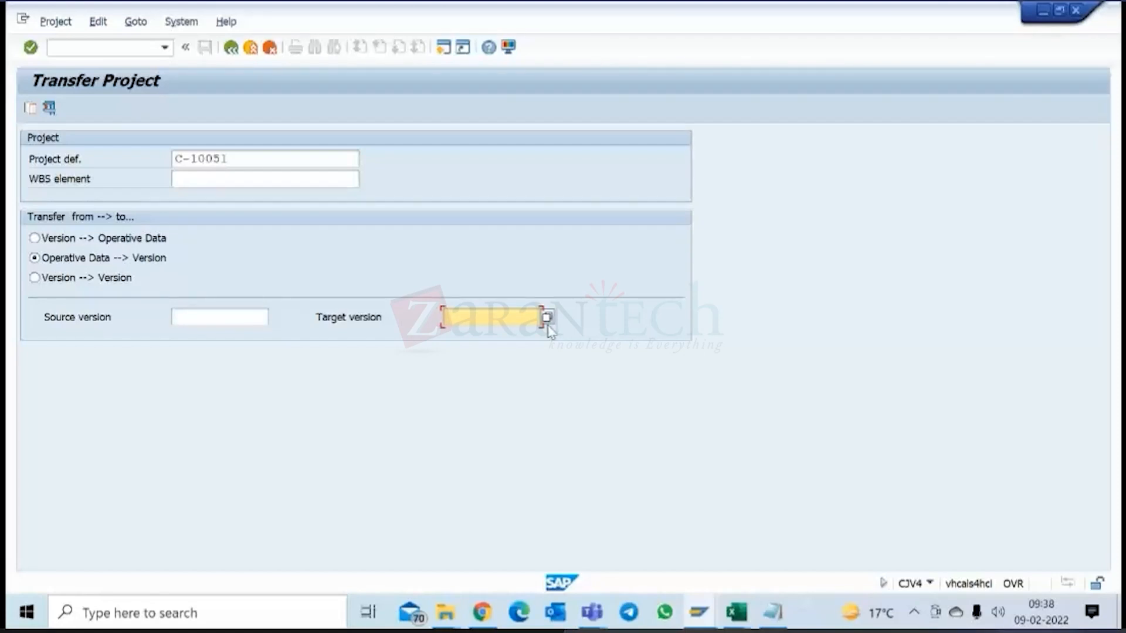
Set the transfer direction to Version --> Version and look up M0001 of project C-10051 as the source version.
click(34, 278)
click(202, 320)
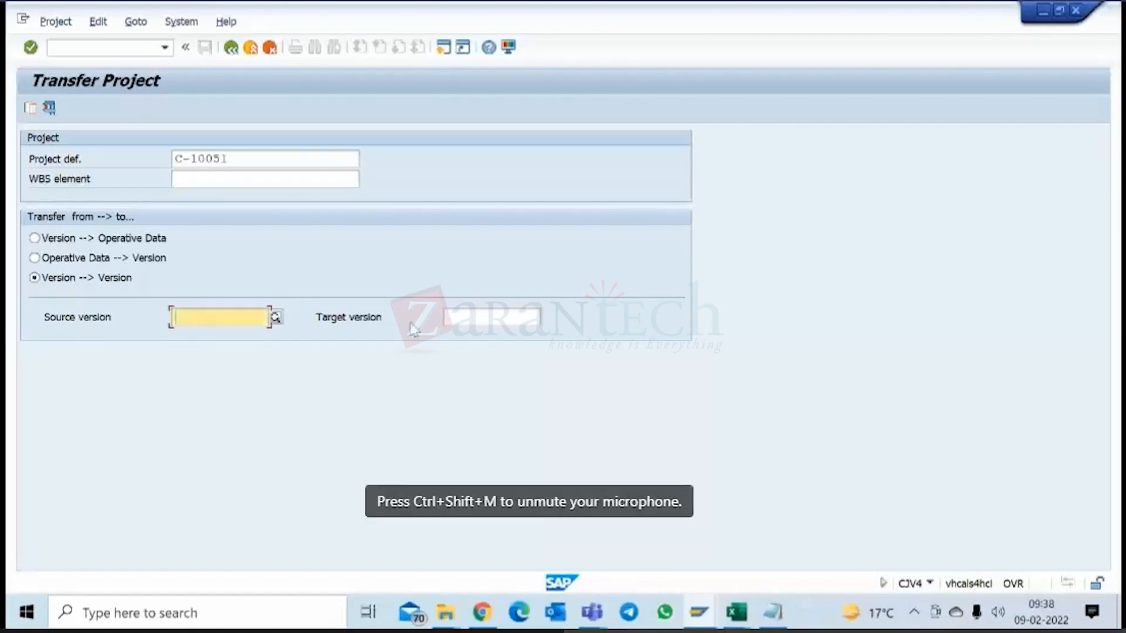
click(474, 318)
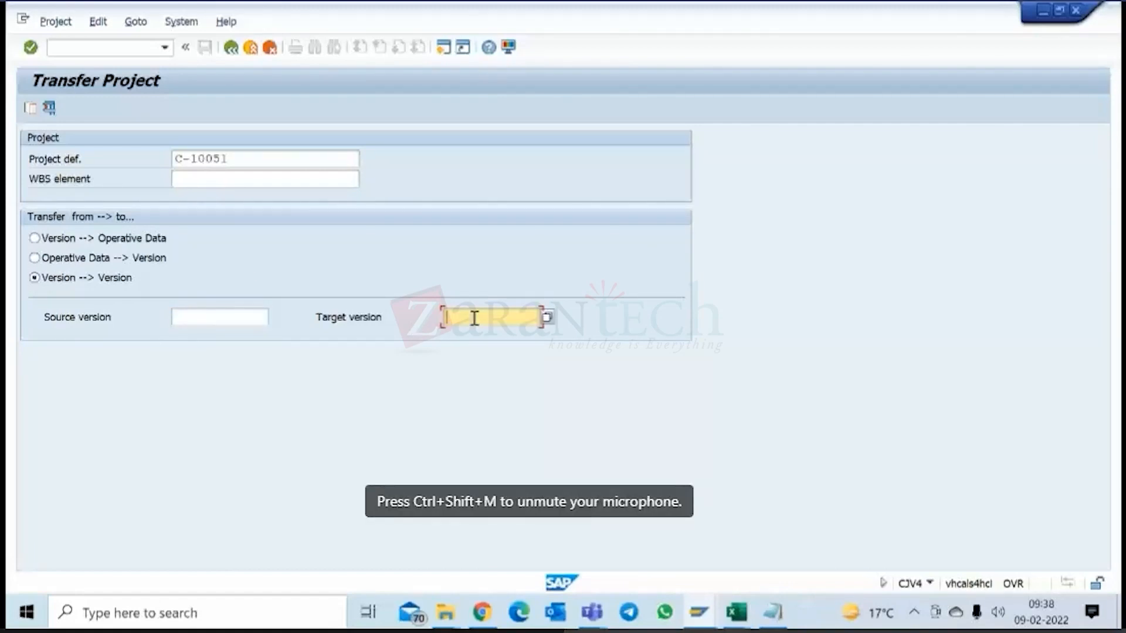
click(236, 312)
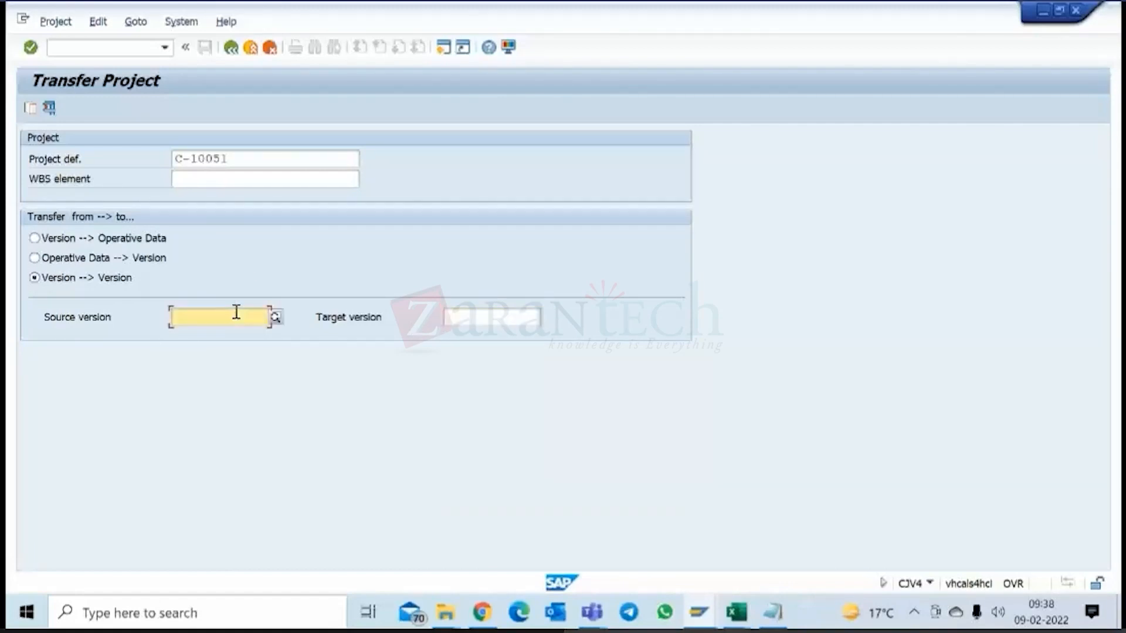
click(275, 318)
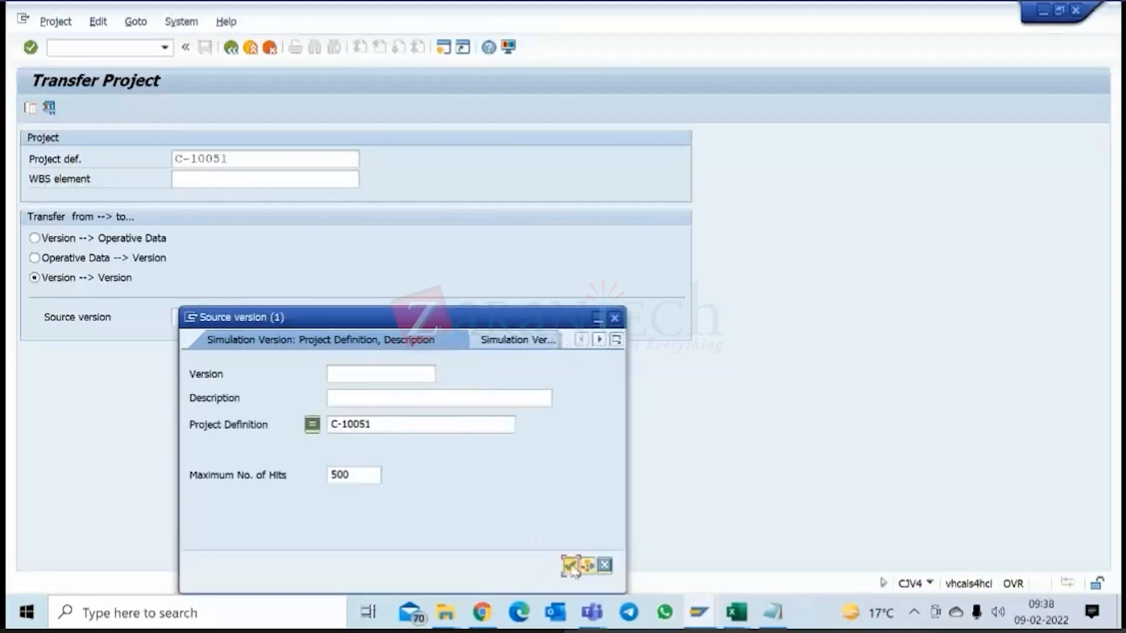
click(569, 566)
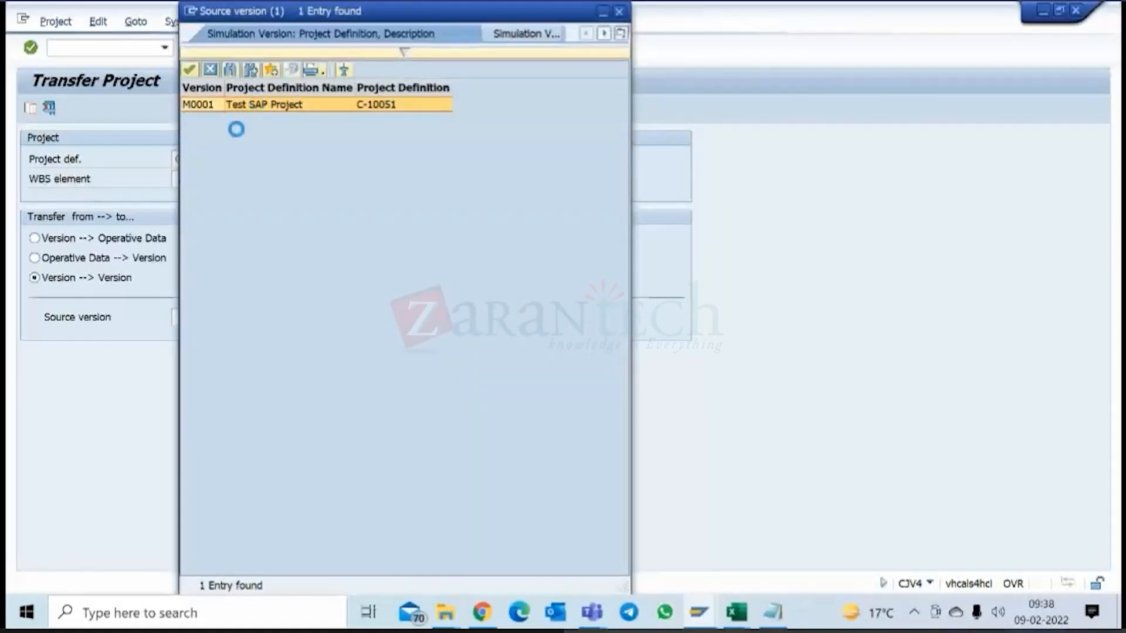
double_click(241, 104)
Enter m0002 as the target version of the project transfer.
click(466, 316)
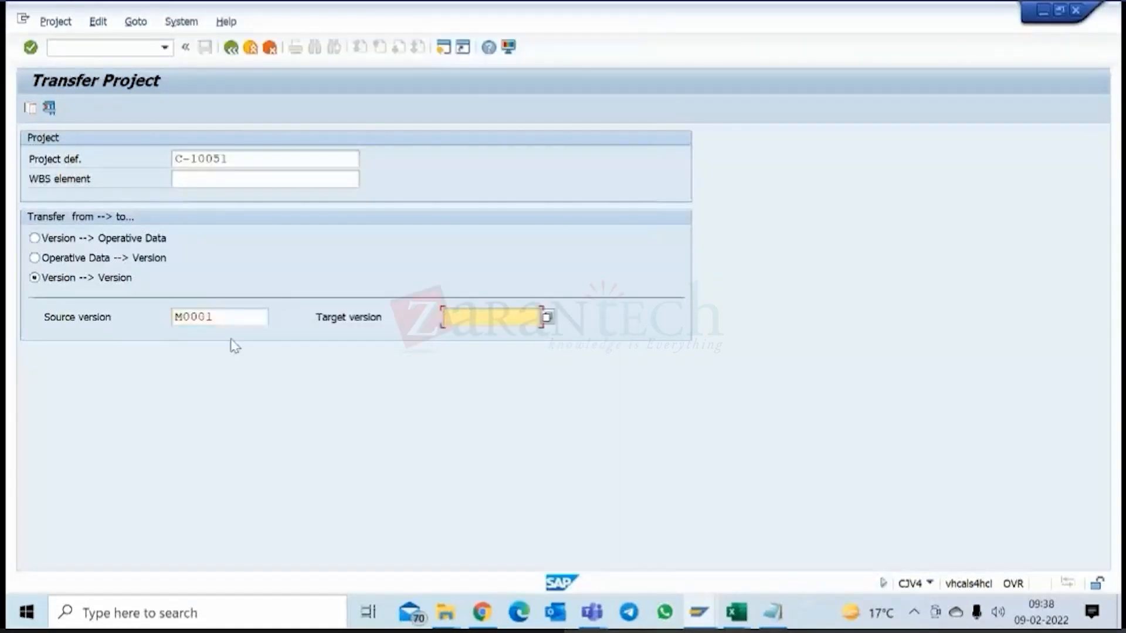
text(M)
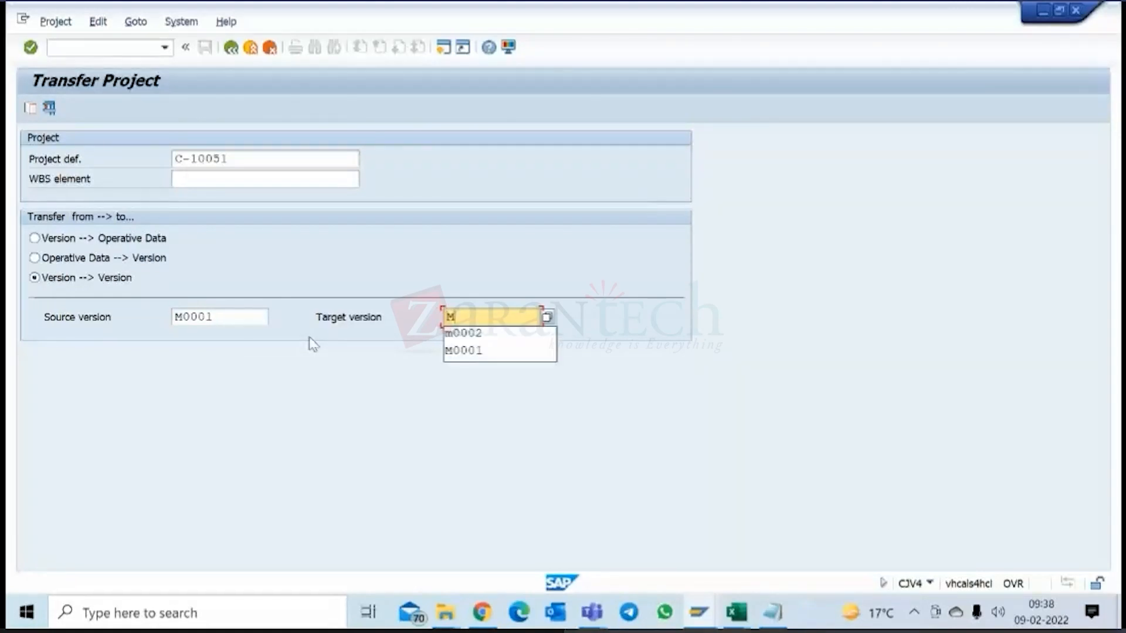
click(487, 333)
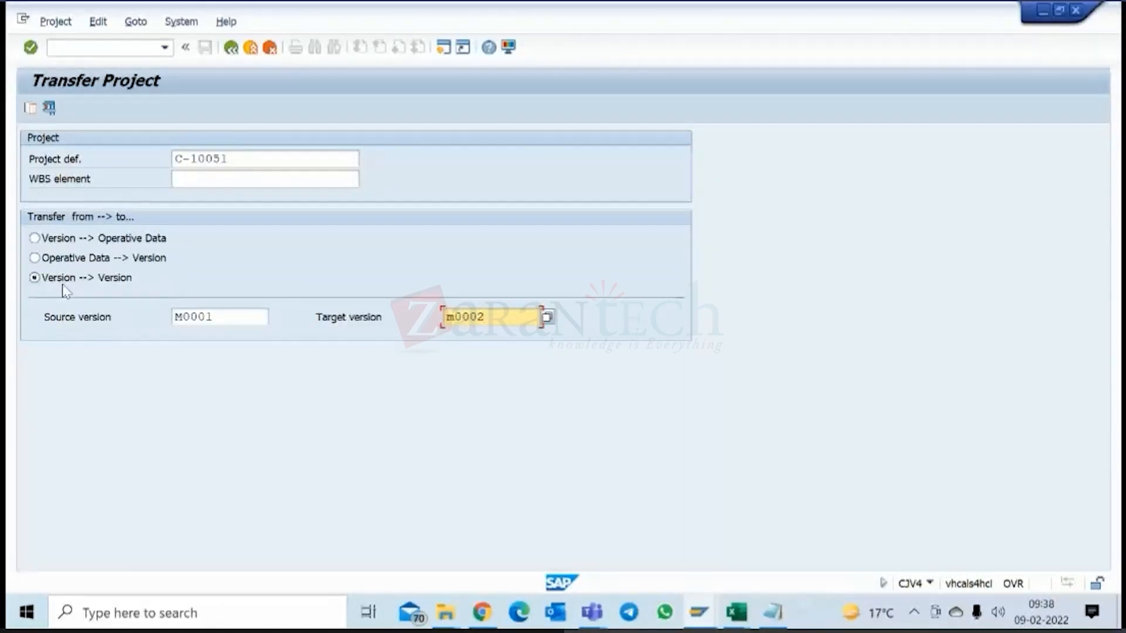
Try to transfer project C-10051 from M0001 to M0002, agreeing to create the new version, and return to SAP Easy Access.
click(31, 109)
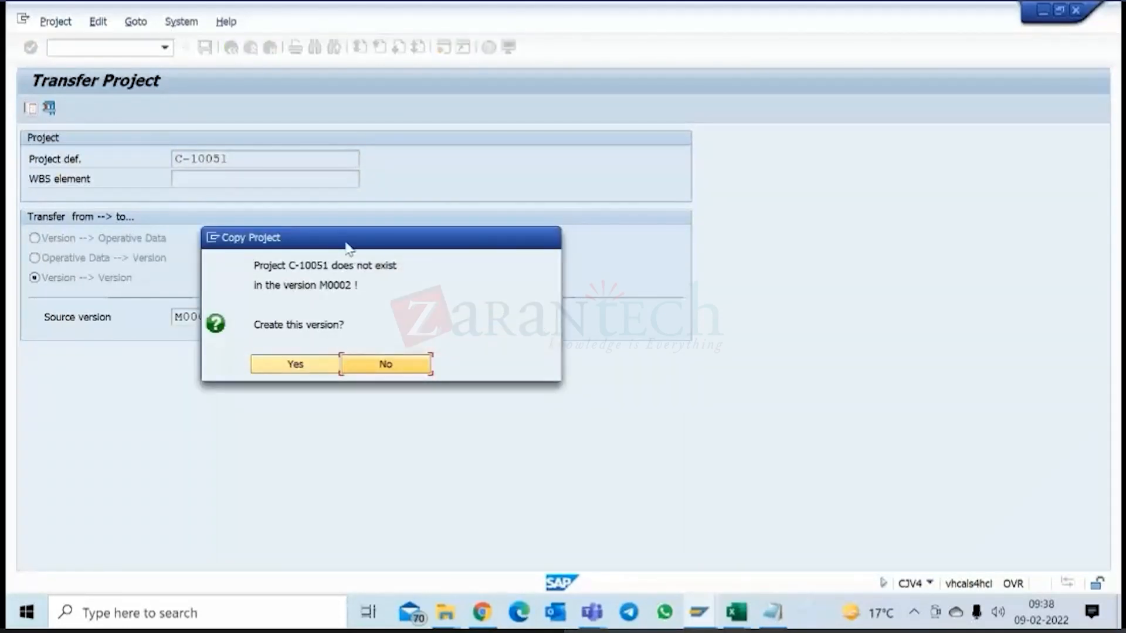
drag(349, 245, 626, 107)
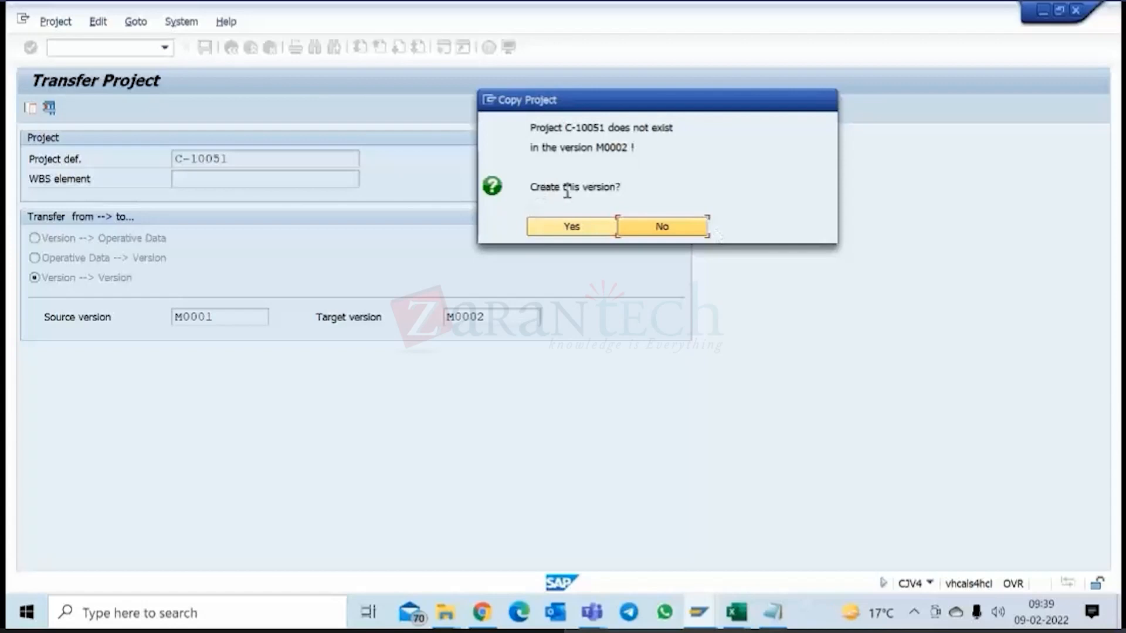
drag(545, 195, 609, 195)
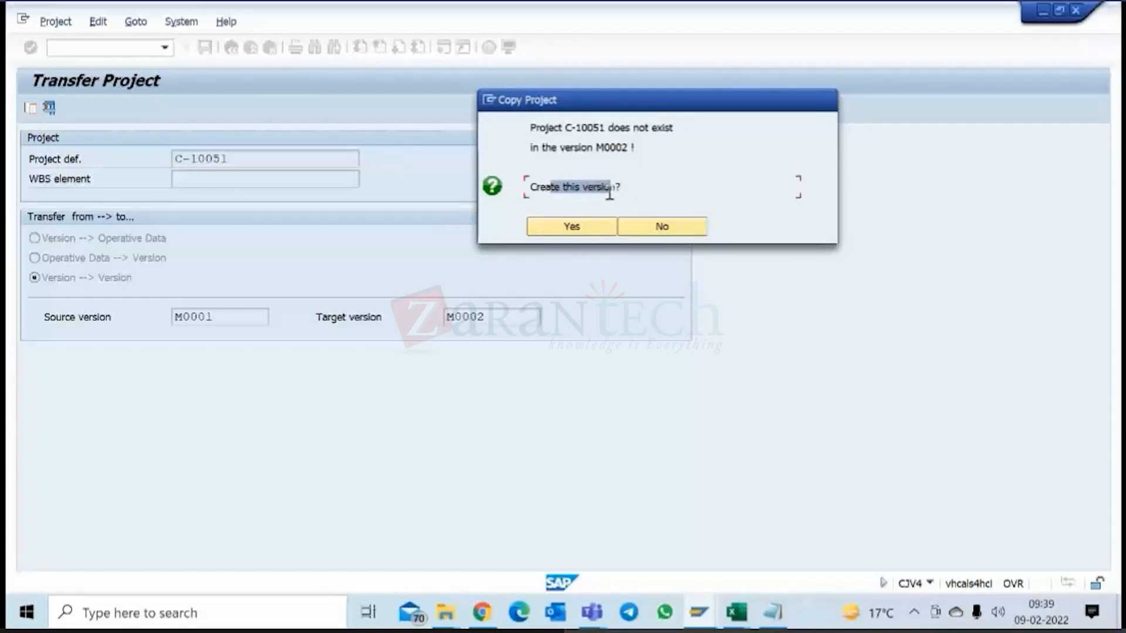
click(572, 227)
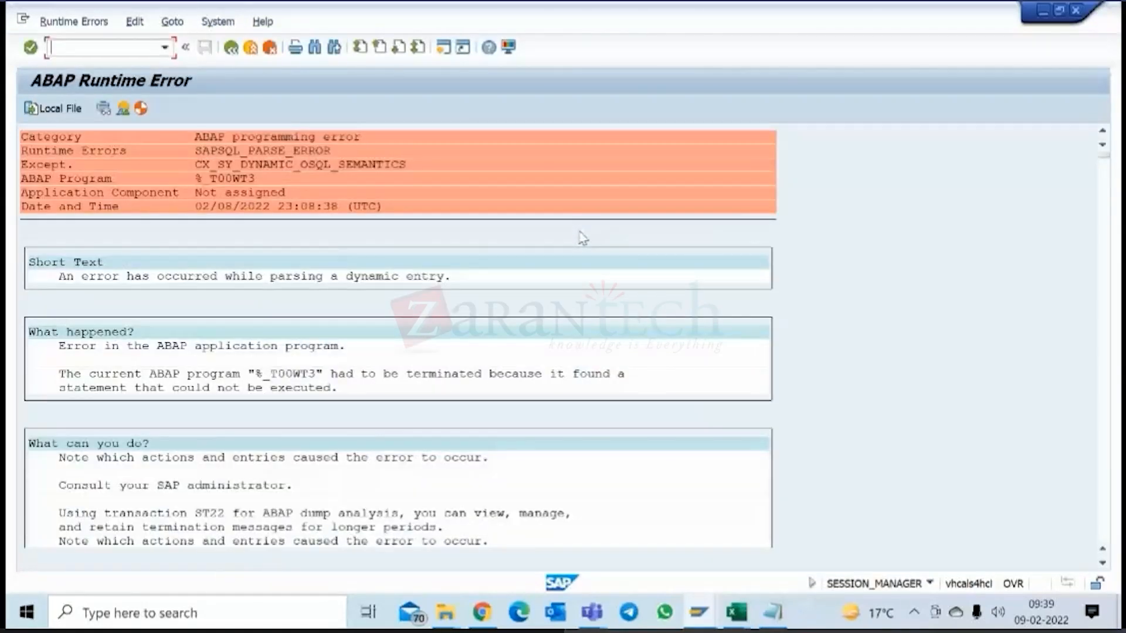
click(232, 48)
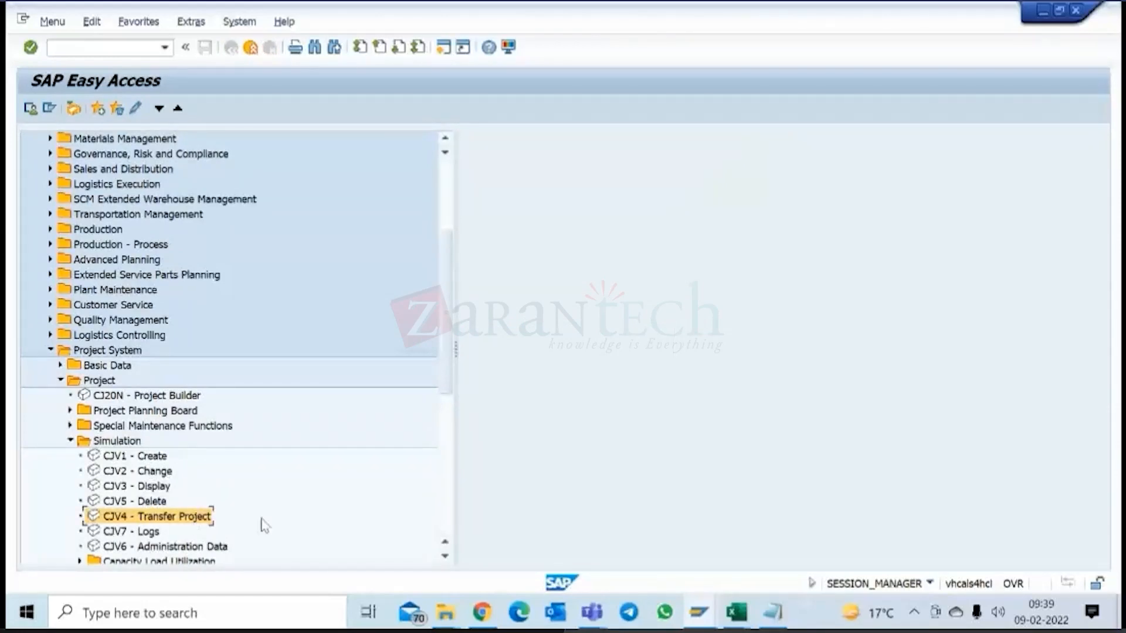
mouse_move(737, 613)
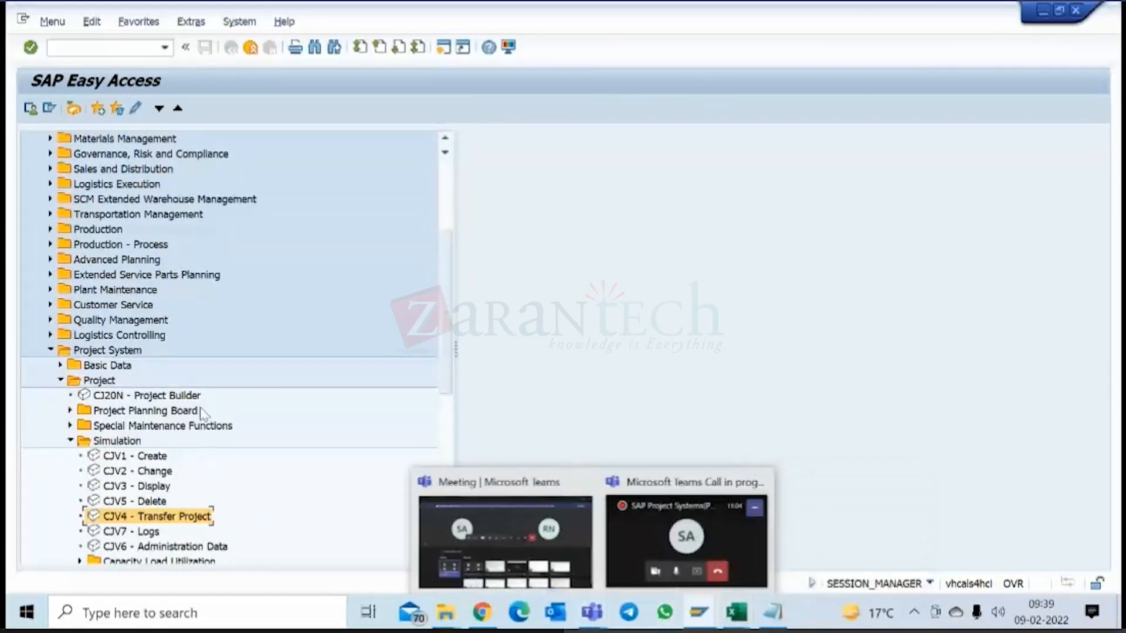
Open the operative project C-10051 in Project Builder and expand its whole structure, closing the information dialog.
click(161, 458)
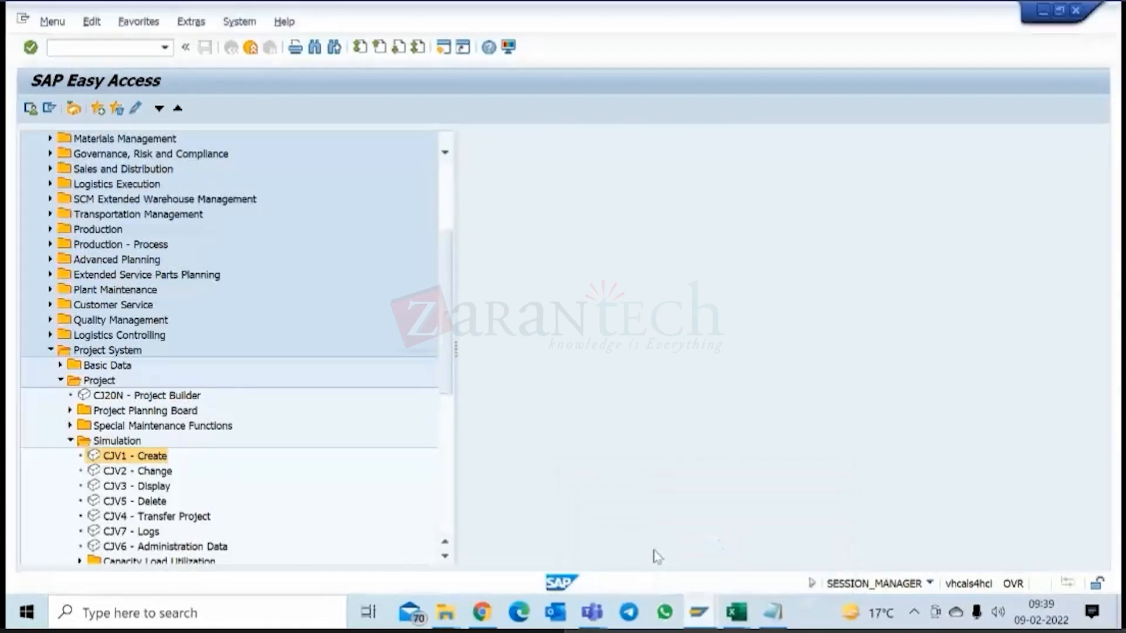
double_click(162, 396)
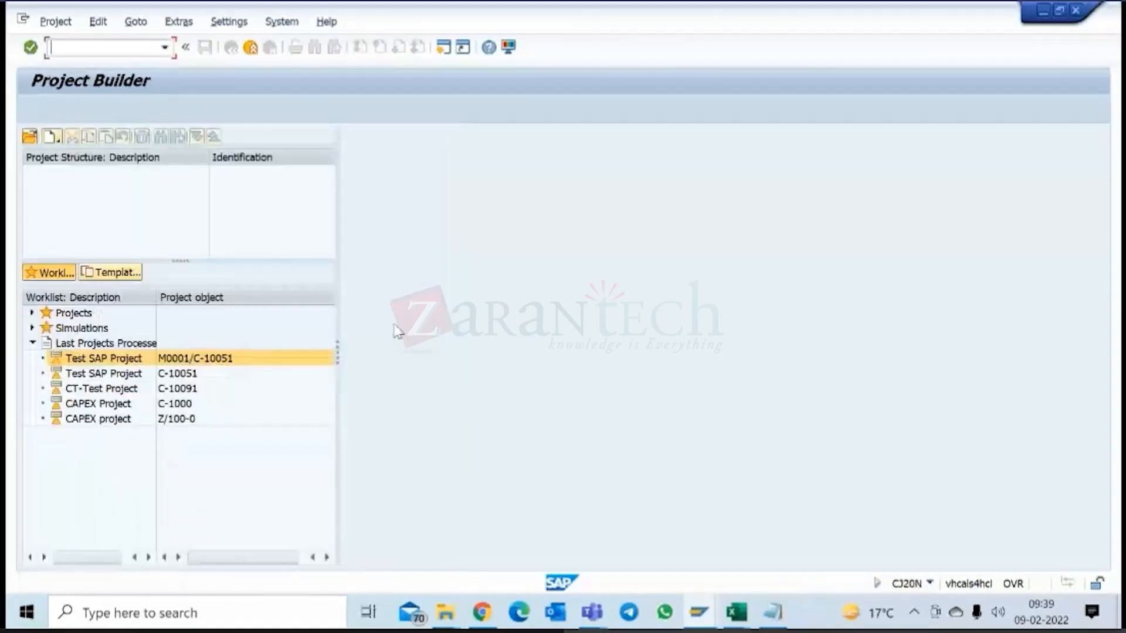
click(114, 377)
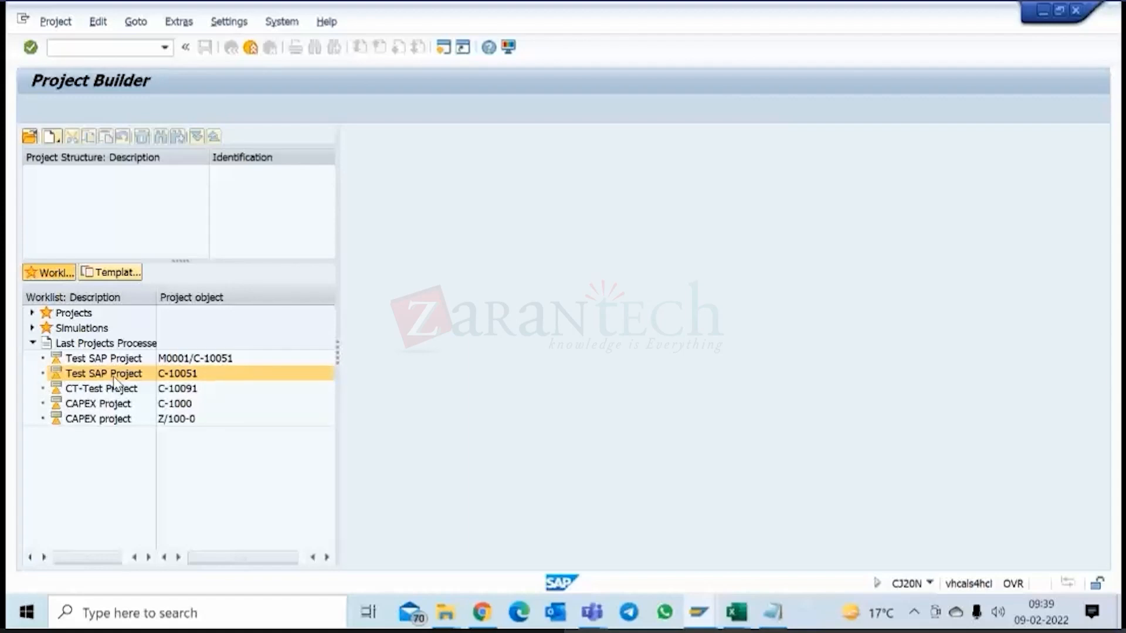
double_click(117, 375)
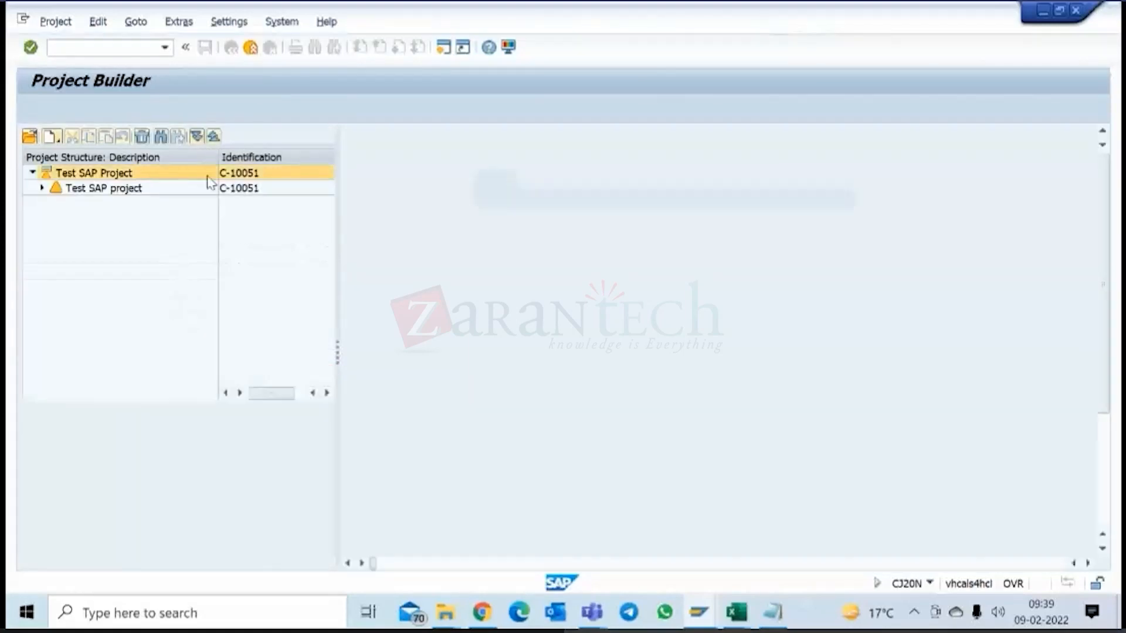
click(197, 138)
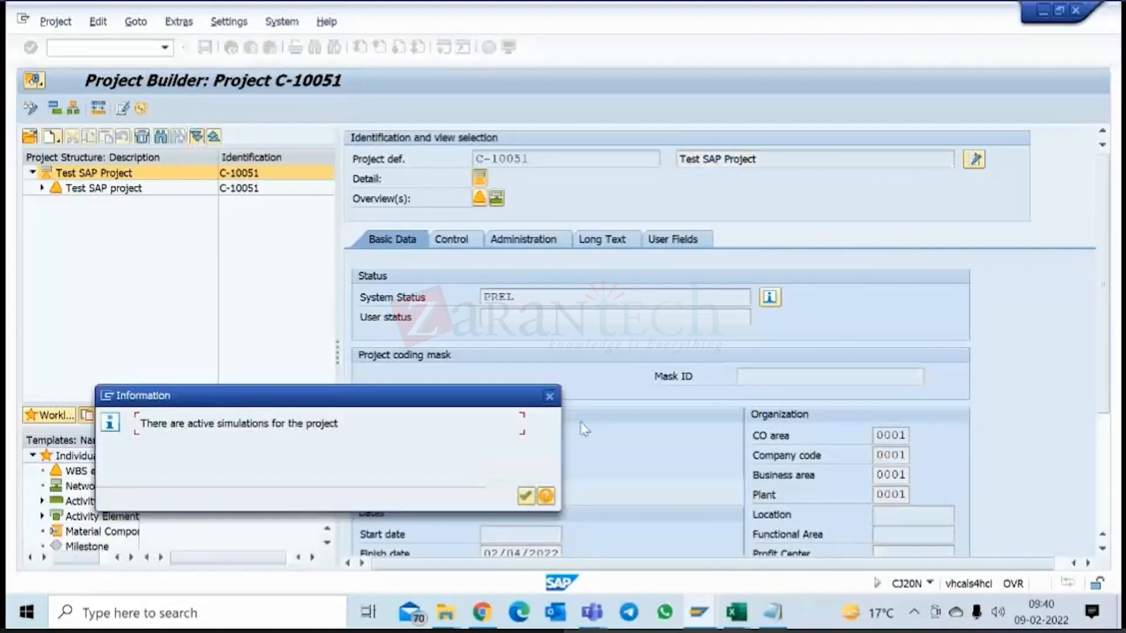
click(526, 496)
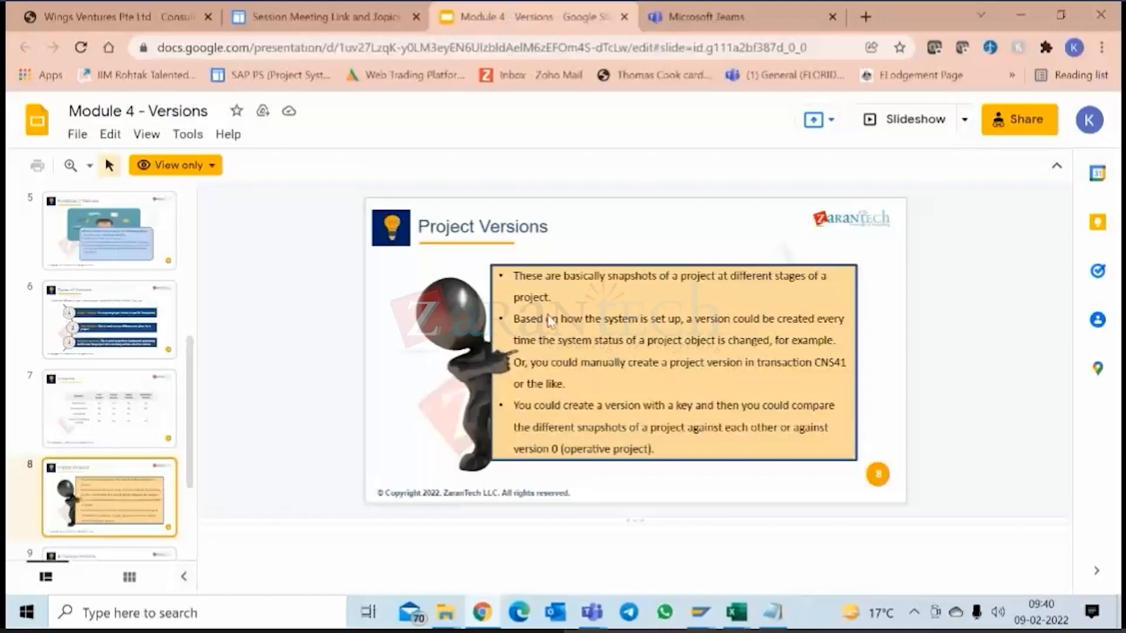
Switch to Chrome, go through the closing Module 4 - Versions slides back to Types of Versions, and show the session meeting link page.
key(Down)
key(Down)
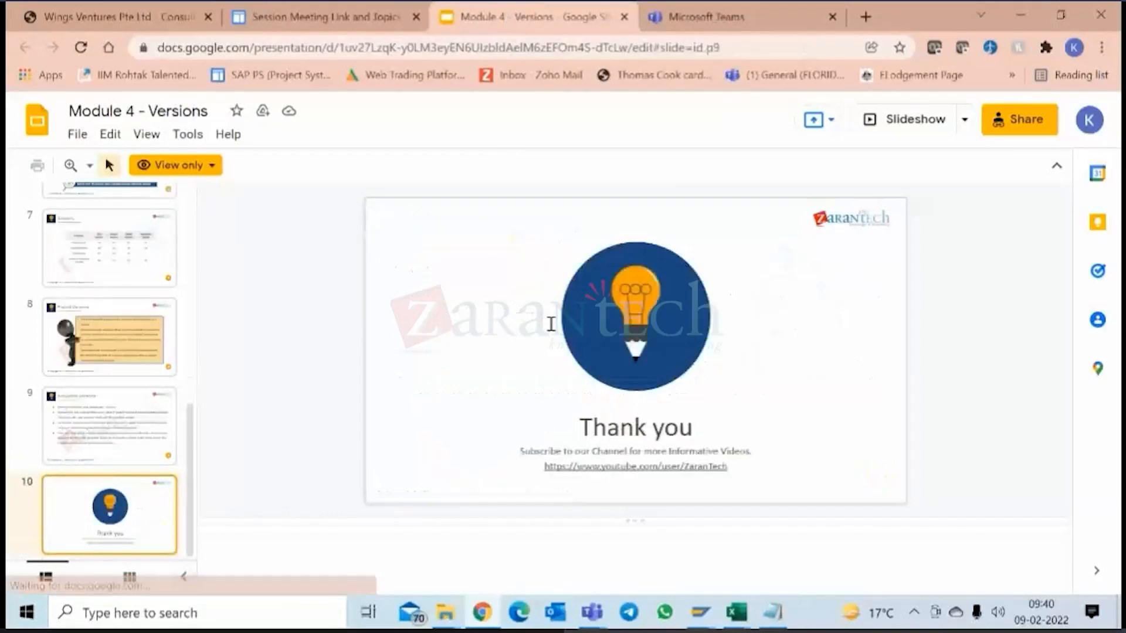
key(Up)
key(Up)
key(Up)
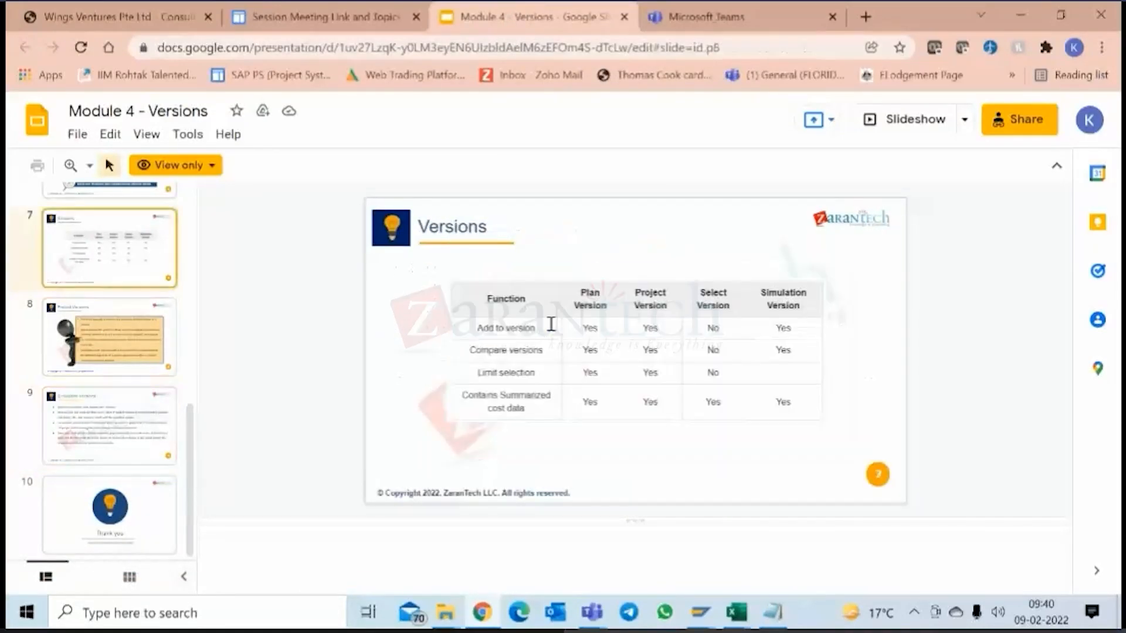
key(Down)
key(Up)
key(Up)
scroll(553, 327, up, 1)
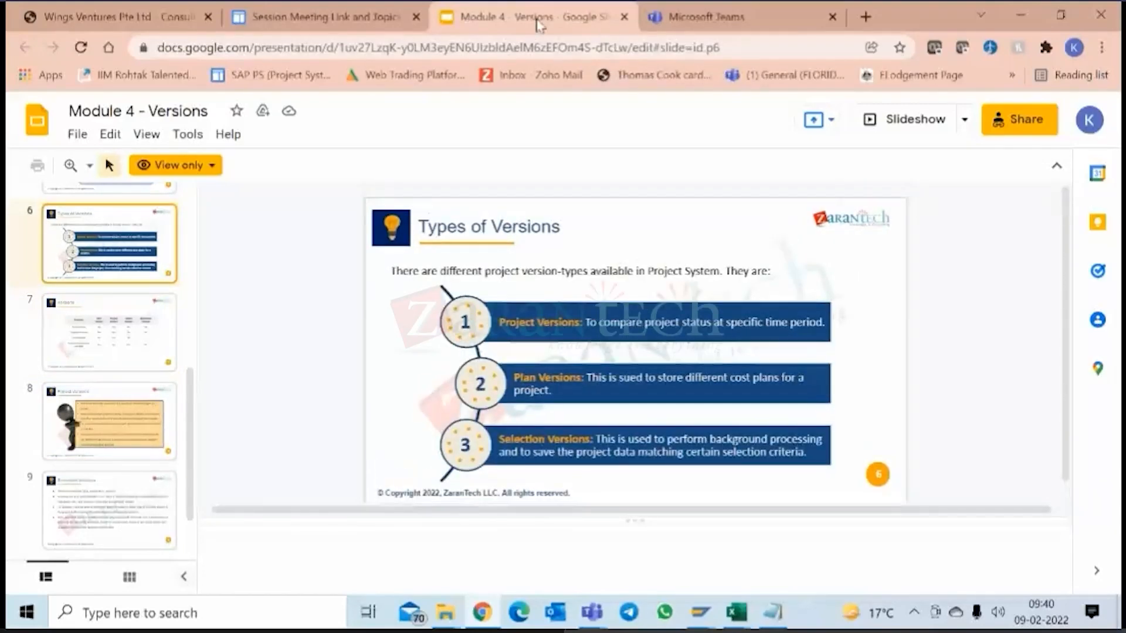
click(328, 17)
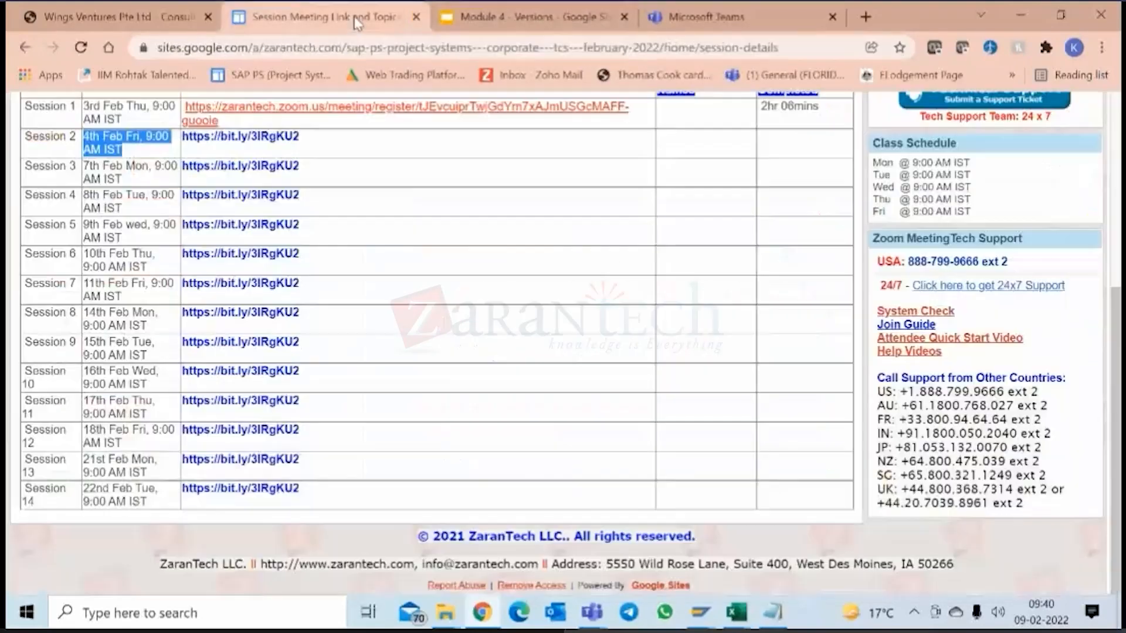
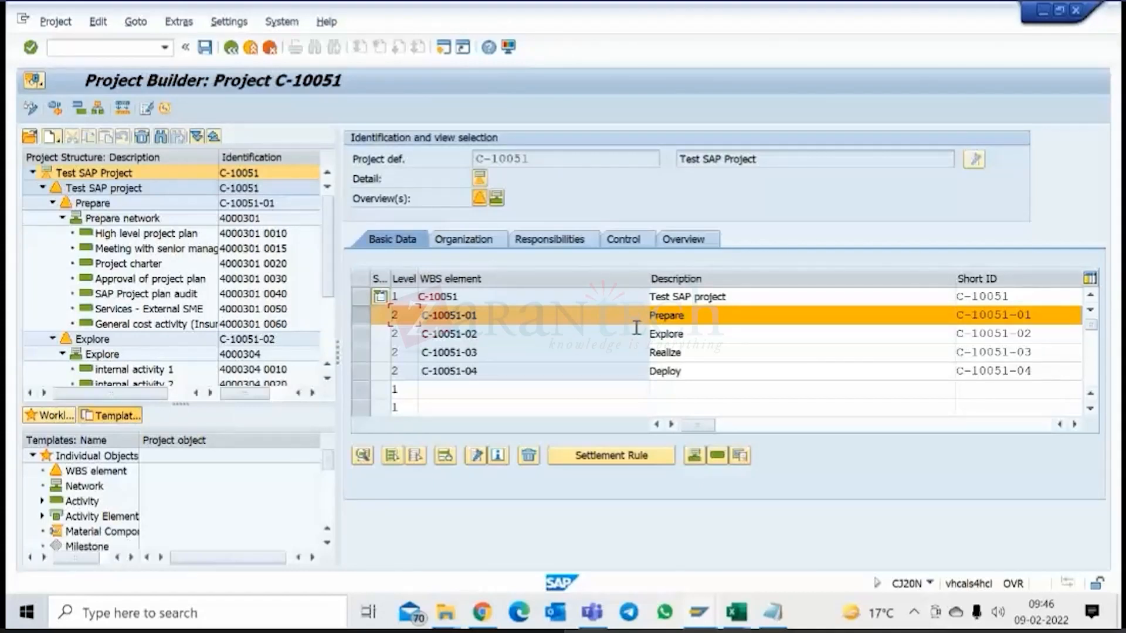
Point out WBS element C-10051-01 Prepare in the project's WBS overview and briefly show the Agenda slide on investment and customer projects.
click(692, 316)
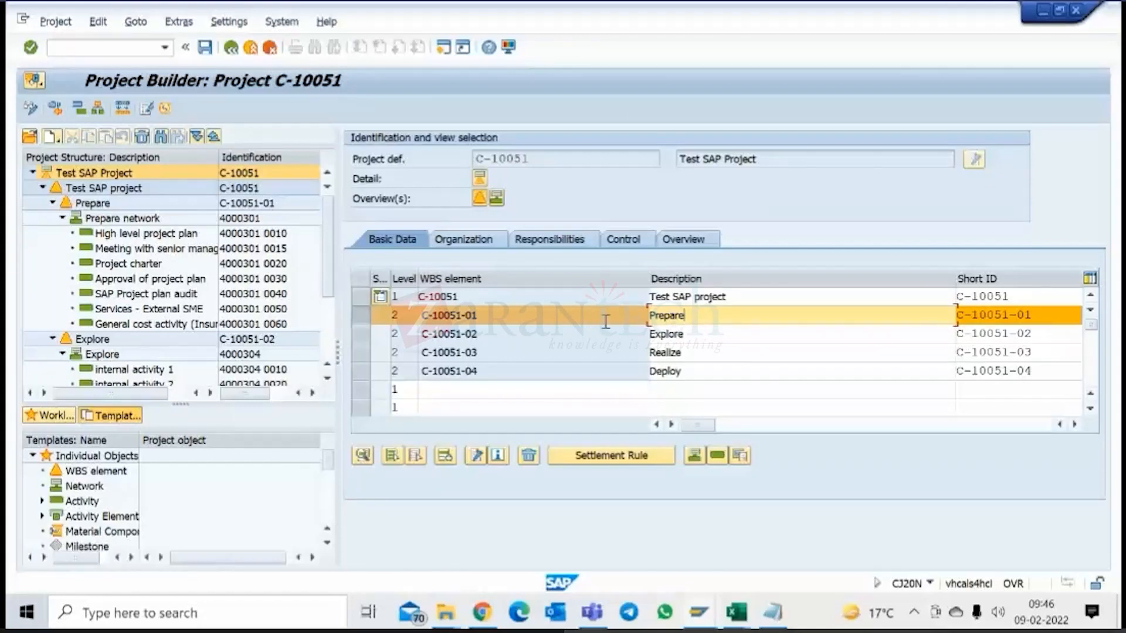
click(491, 316)
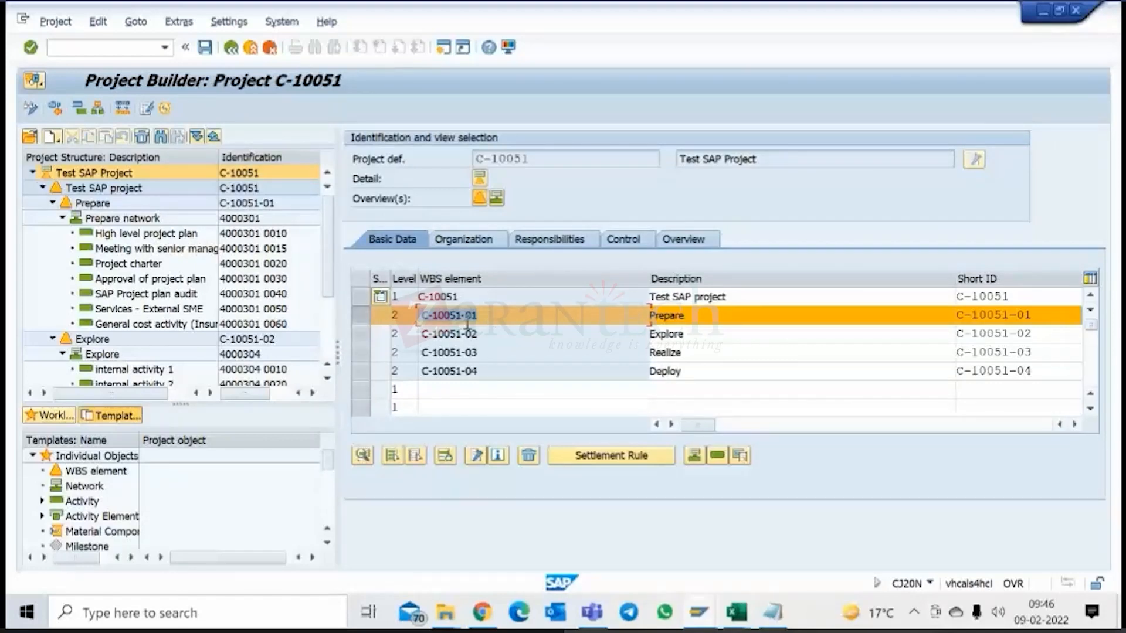
click(490, 318)
drag(423, 315, 488, 332)
click(367, 325)
click(490, 315)
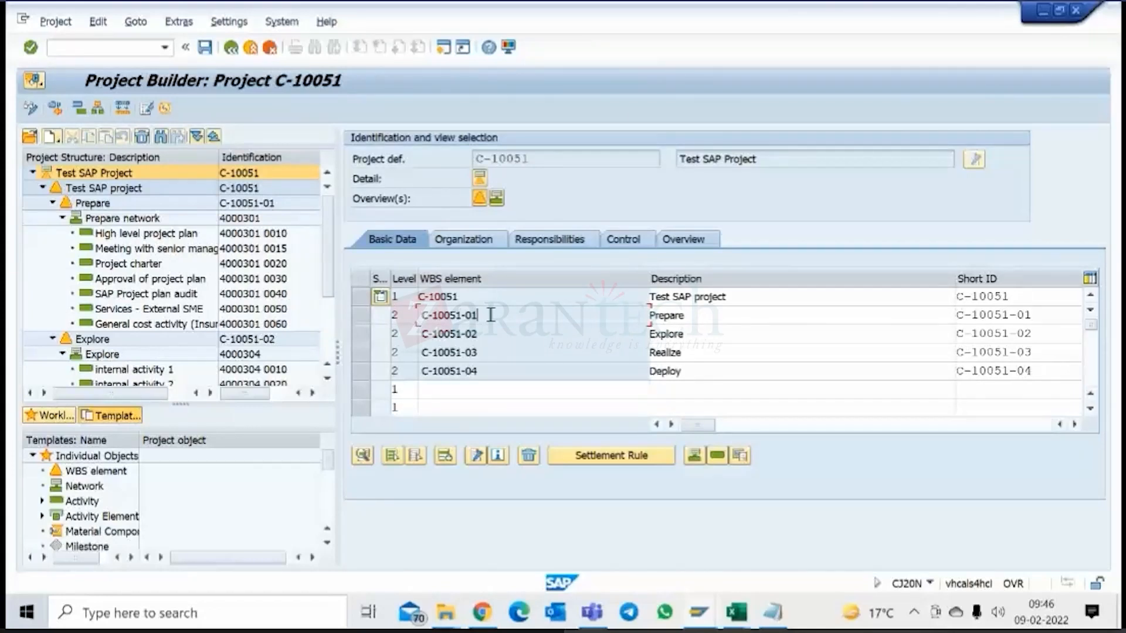
click(366, 316)
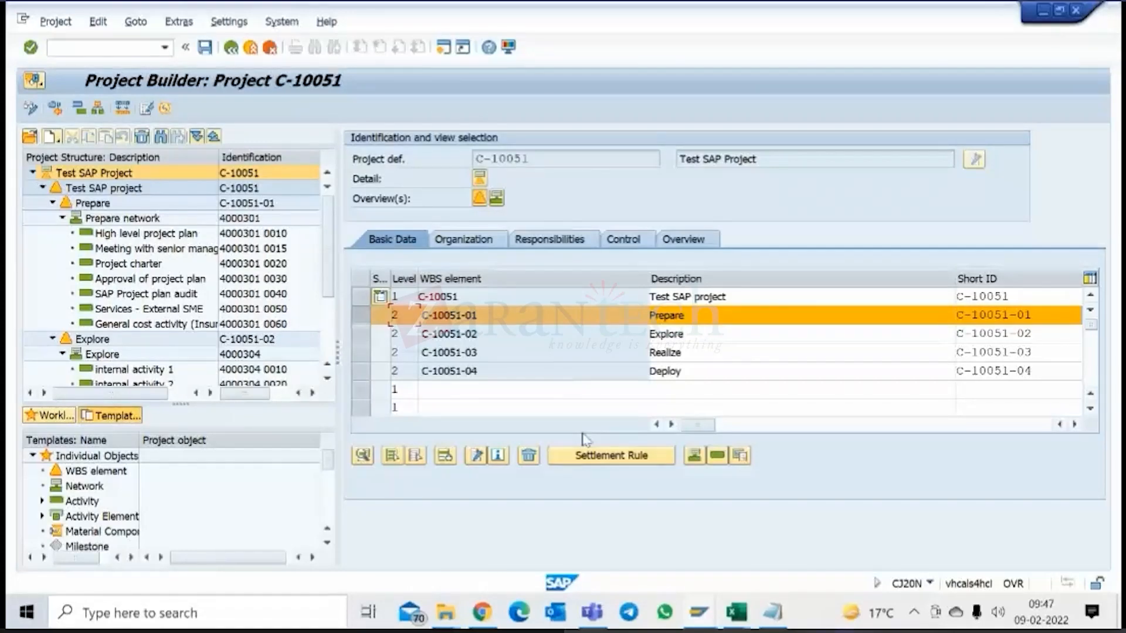
key(alt+Tab)
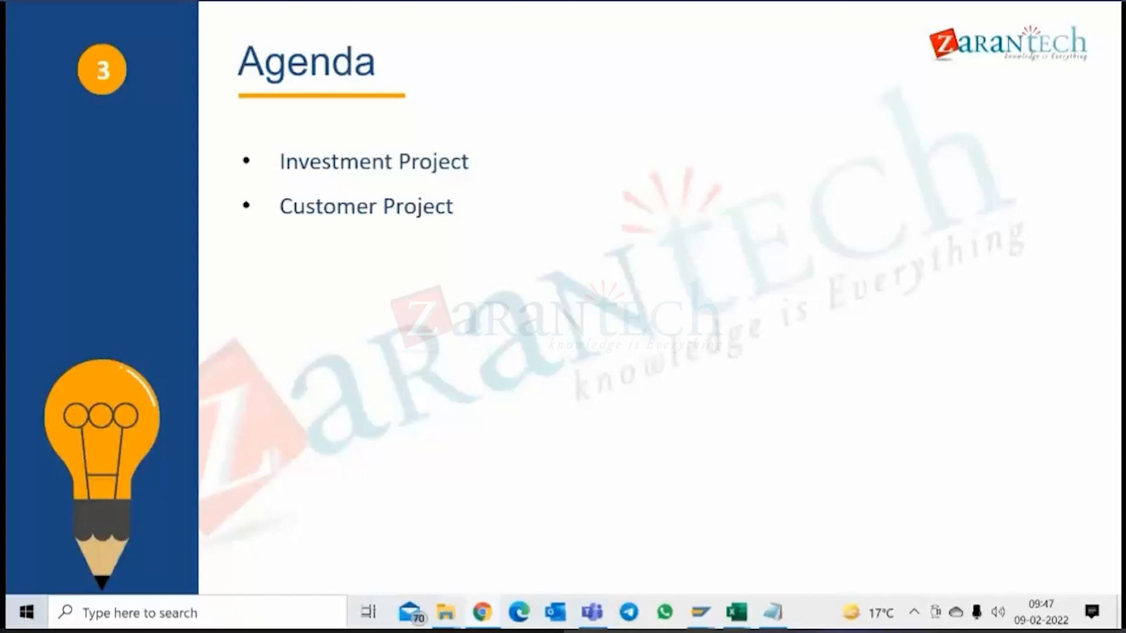
key(alt+Tab)
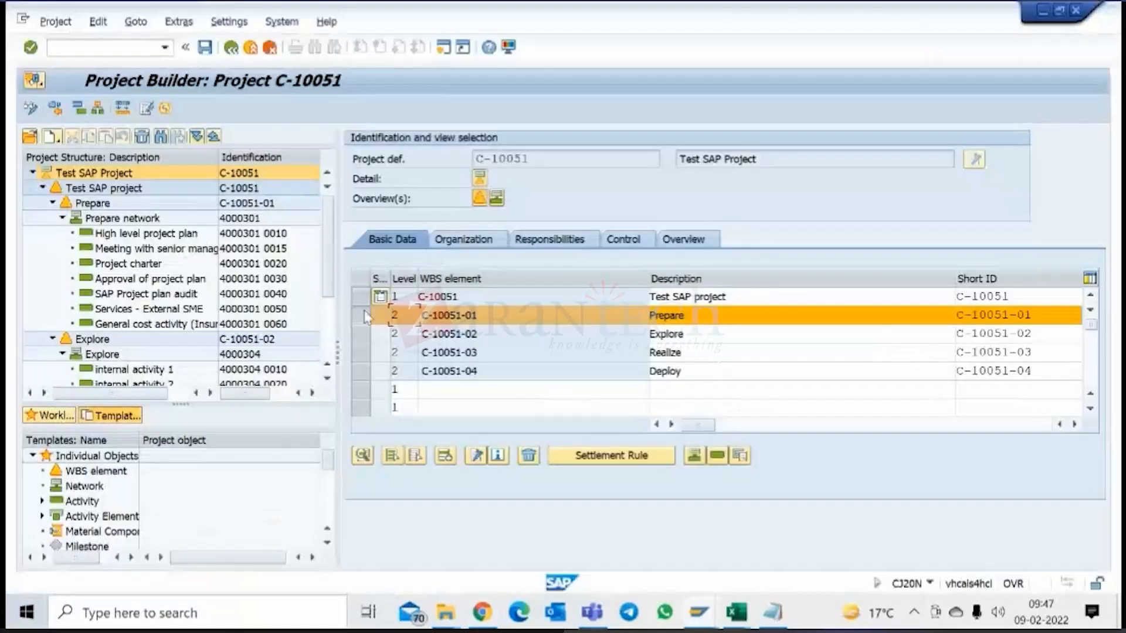
Select WBS element C-10051-01 Prepare and open its settlement rule.
click(368, 320)
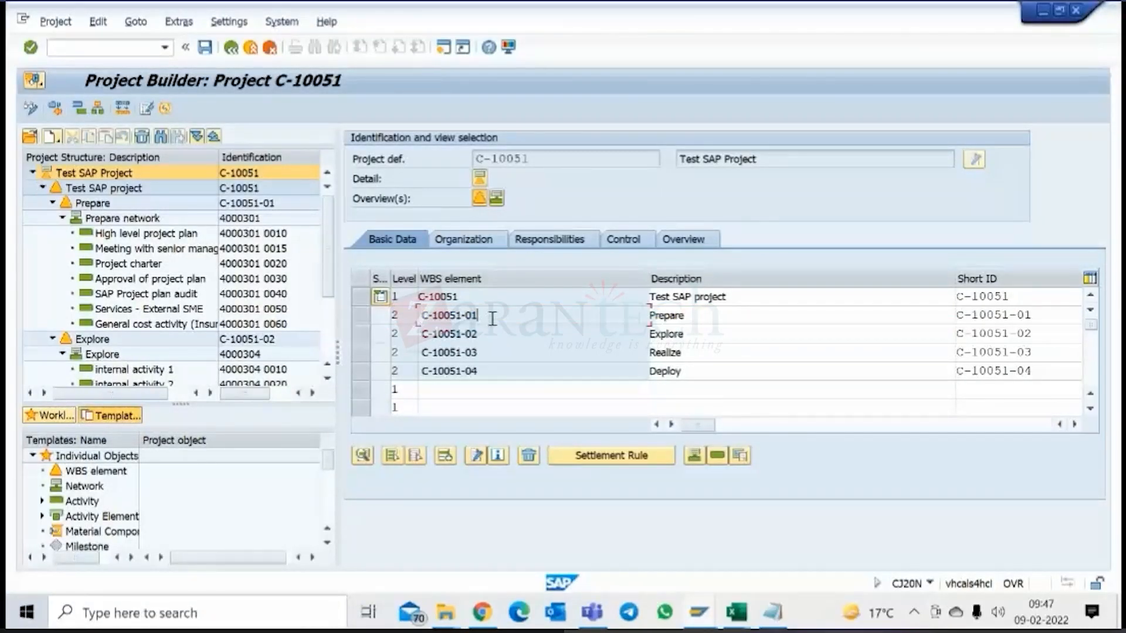
click(362, 315)
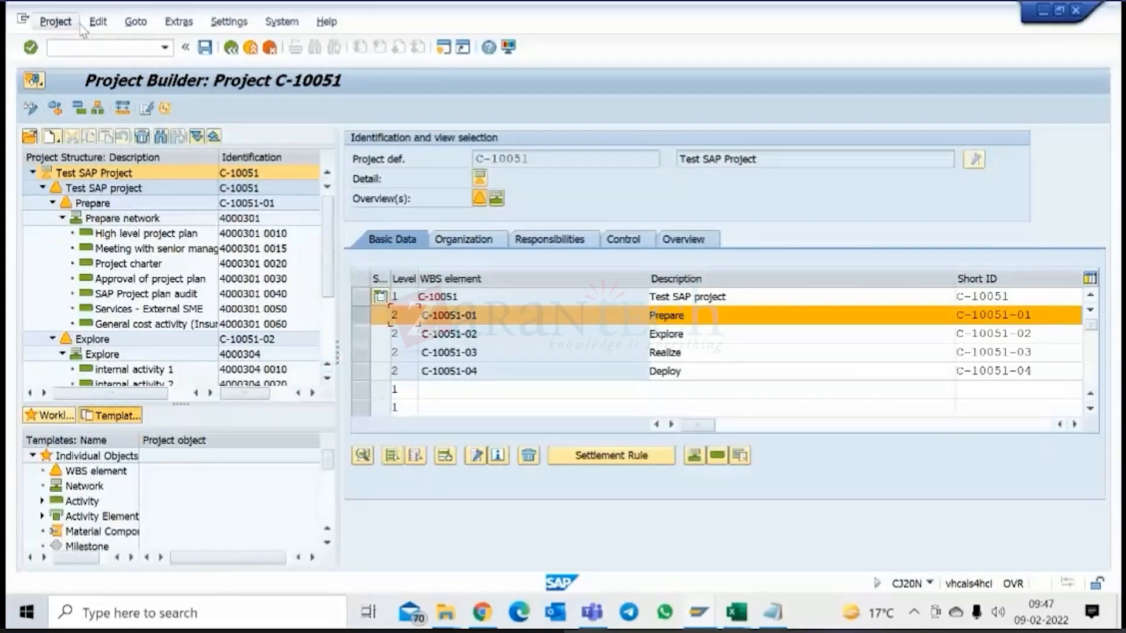
click(98, 22)
mouse_move(193, 99)
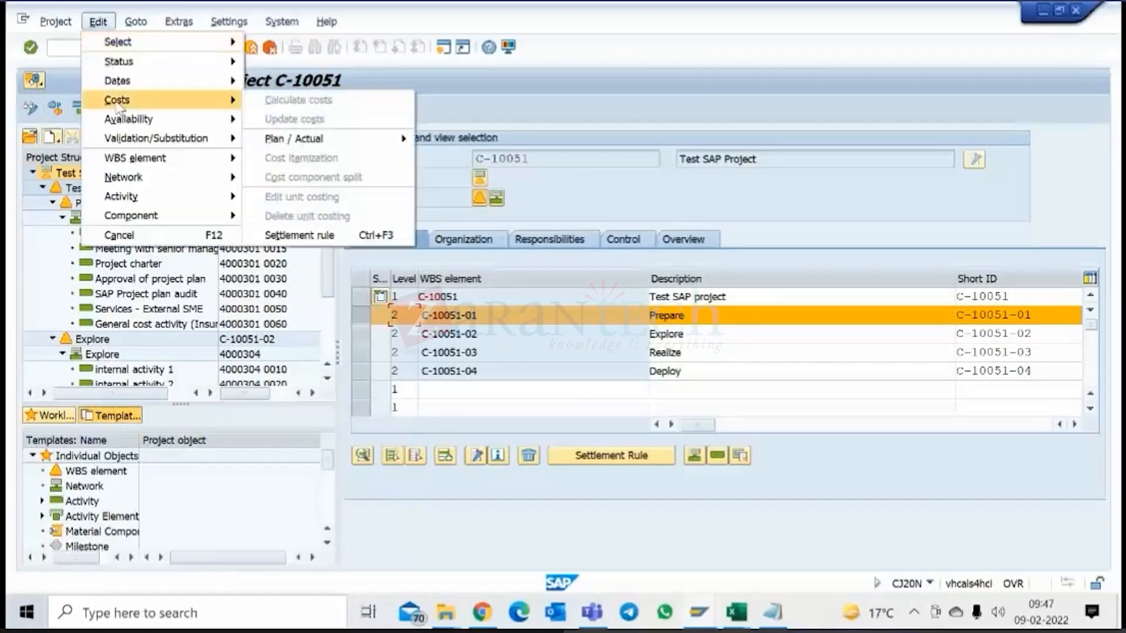
click(315, 243)
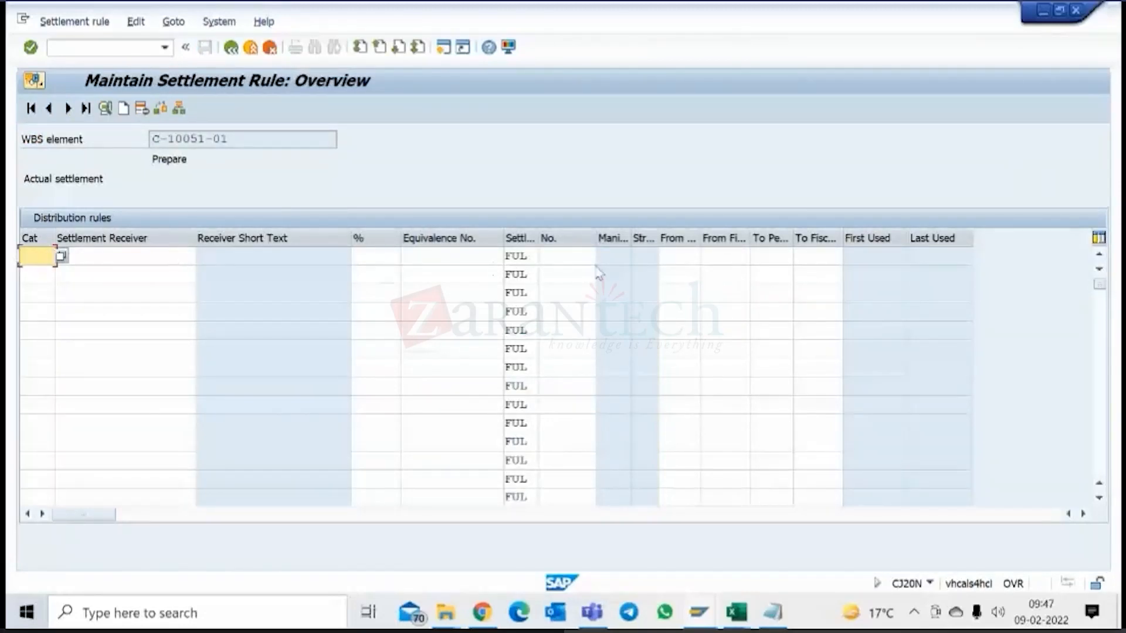
Highlight the WBS element C-10051-01 to which the settlement rule belongs.
drag(227, 139, 120, 140)
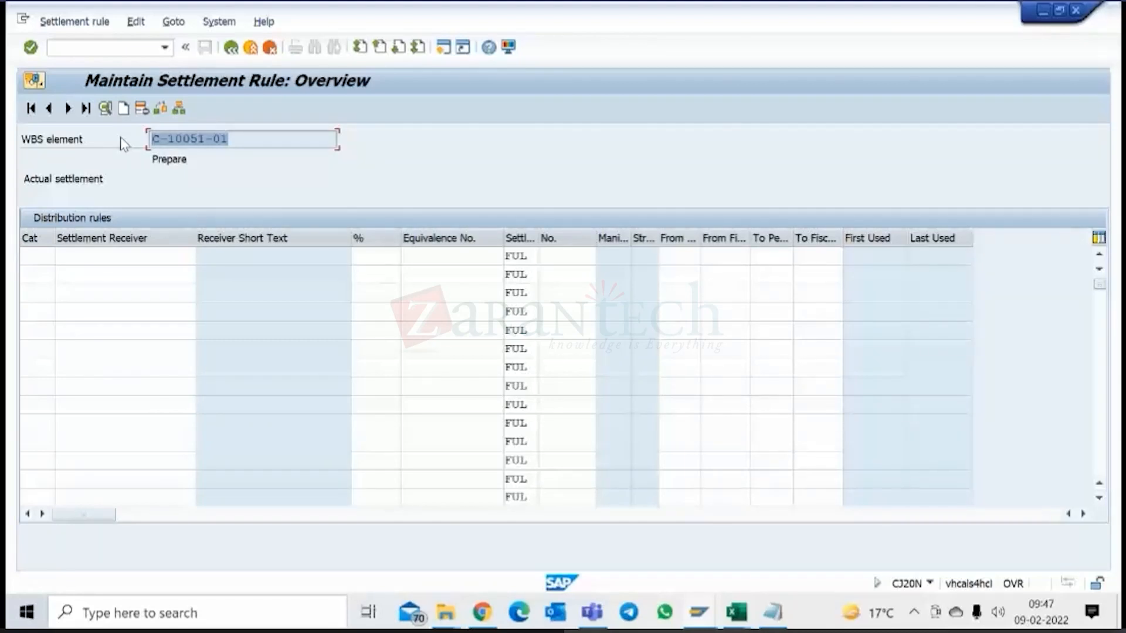
click(40, 254)
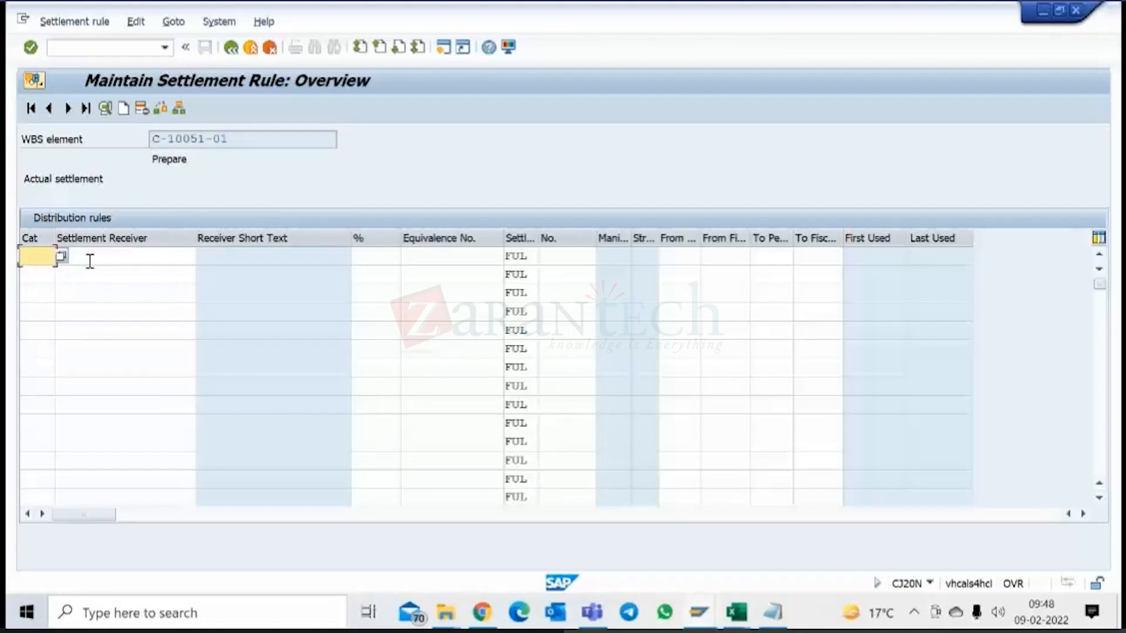
drag(230, 138, 149, 138)
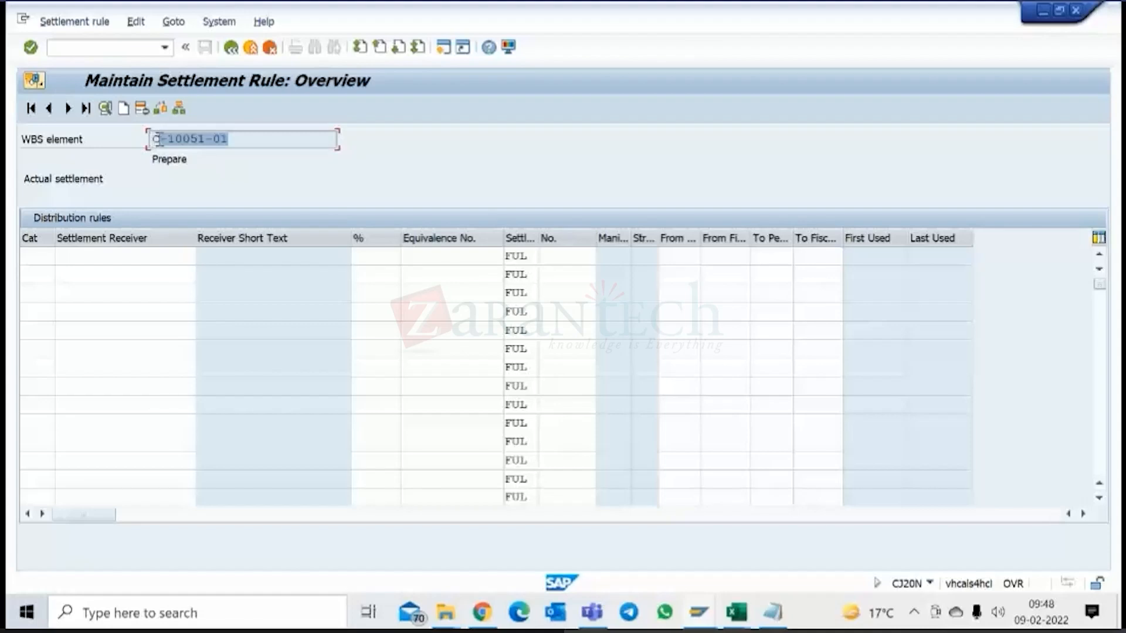
drag(239, 136, 143, 139)
Set the first distribution rule's category to FXA and look up the available asset receivers, closing the list without choosing one.
click(35, 256)
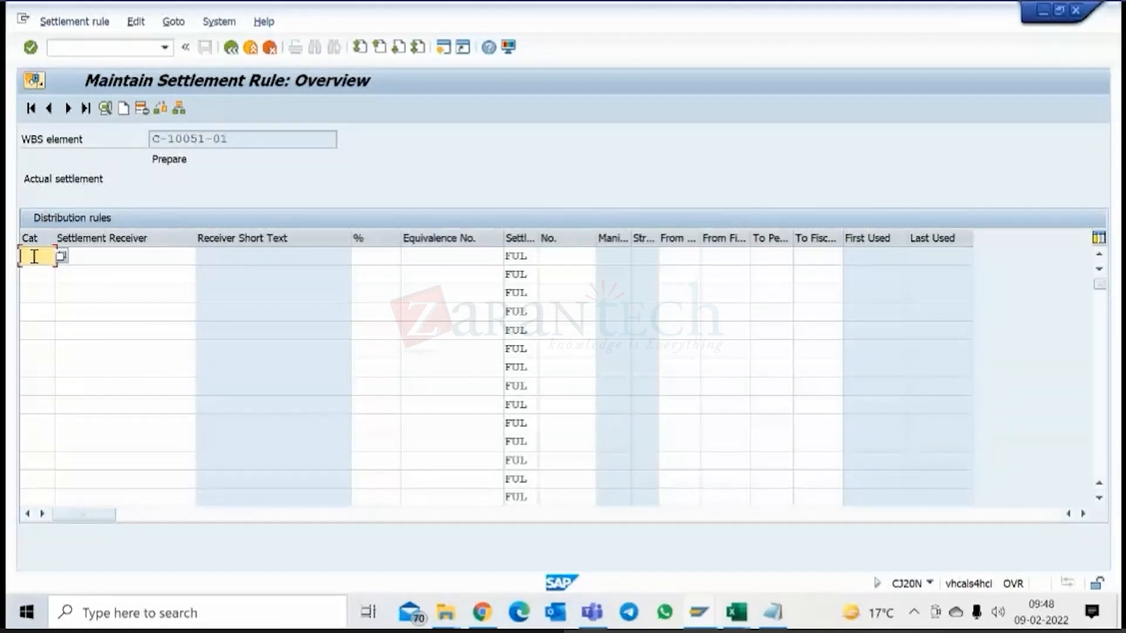
click(61, 256)
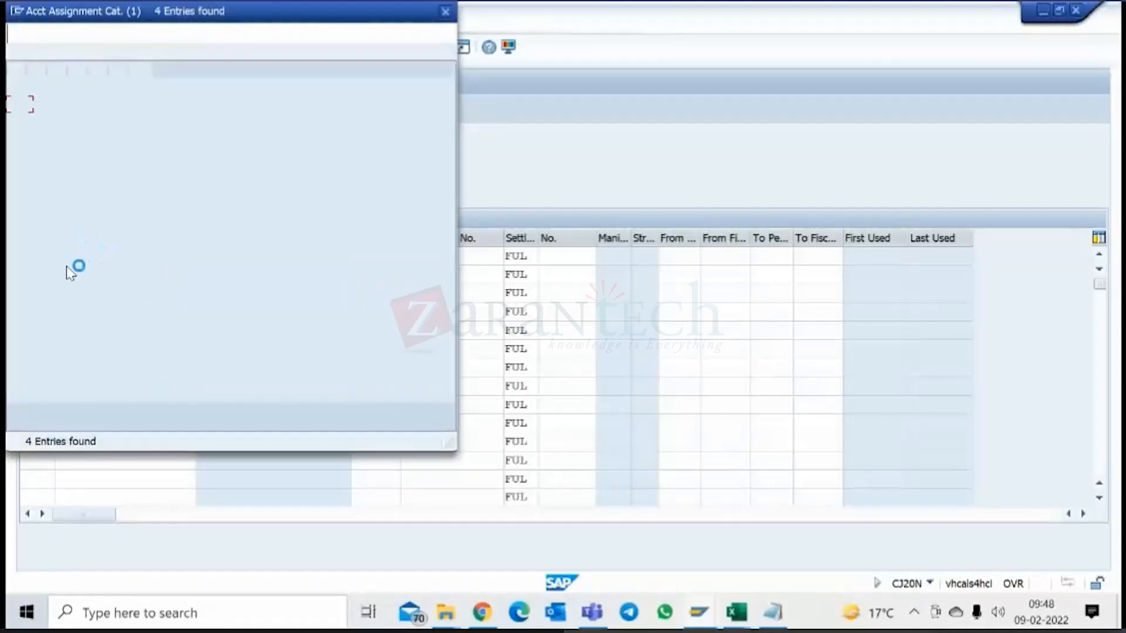
double_click(29, 120)
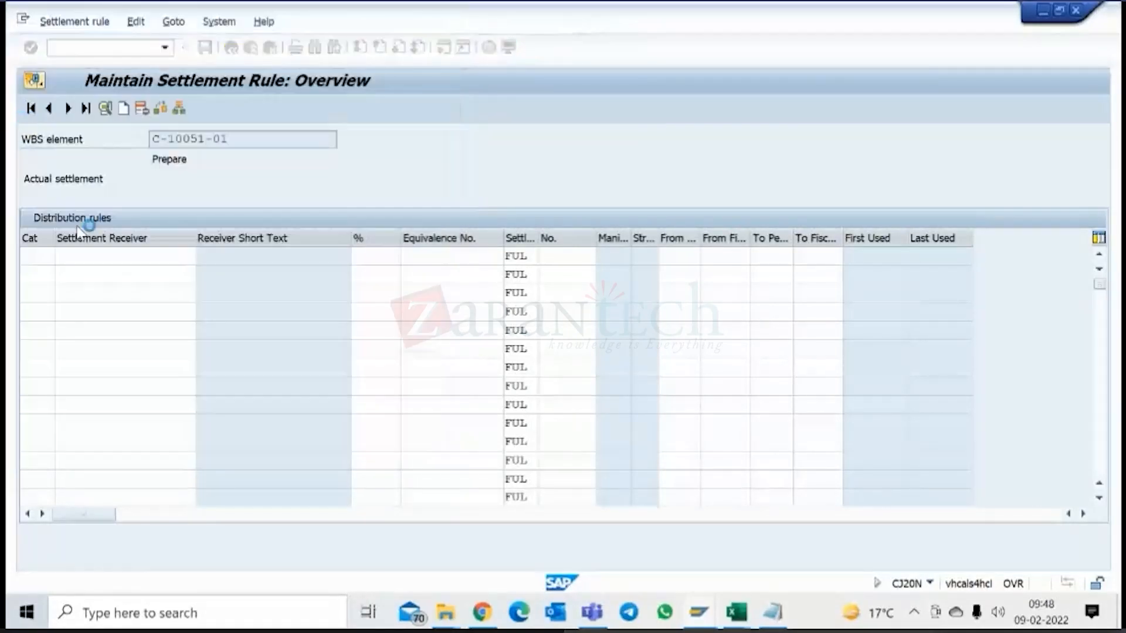
click(93, 260)
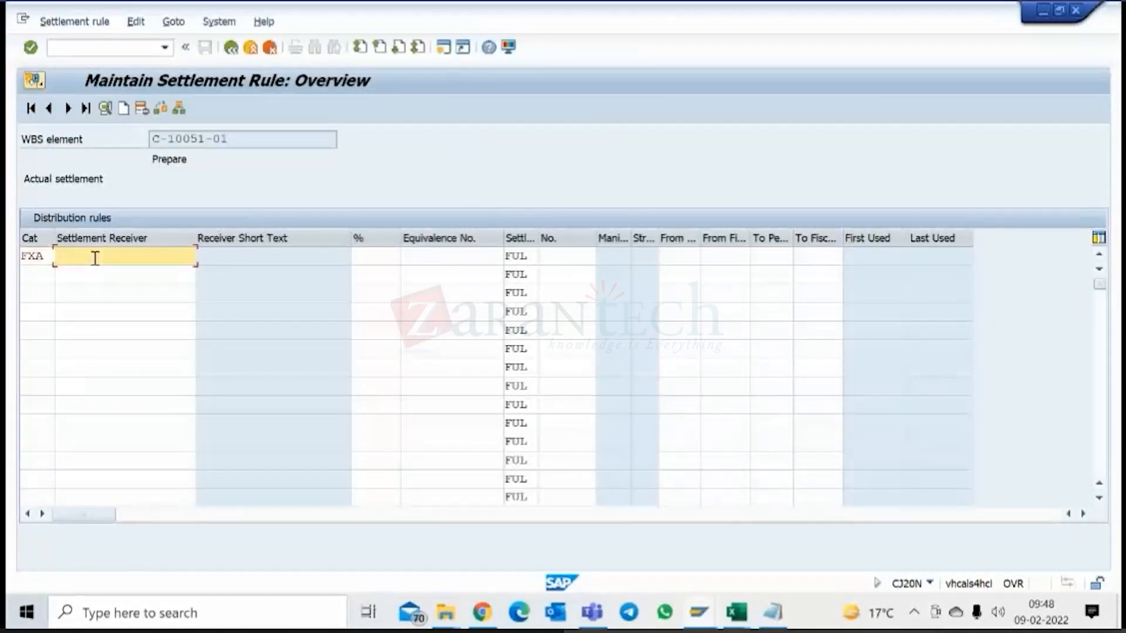
click(202, 257)
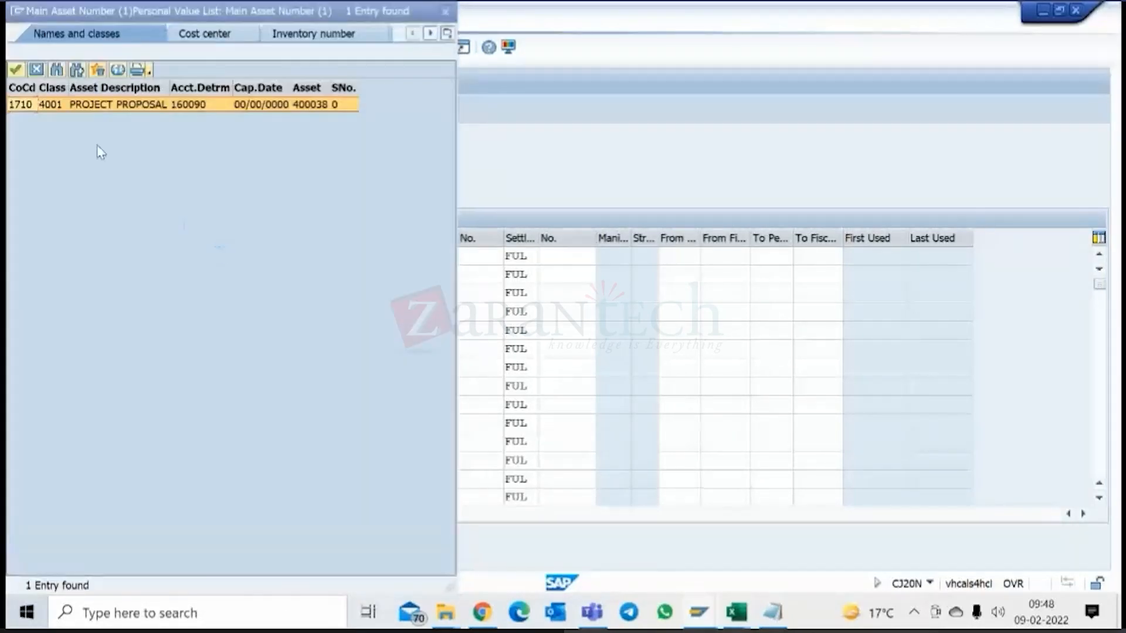
click(36, 70)
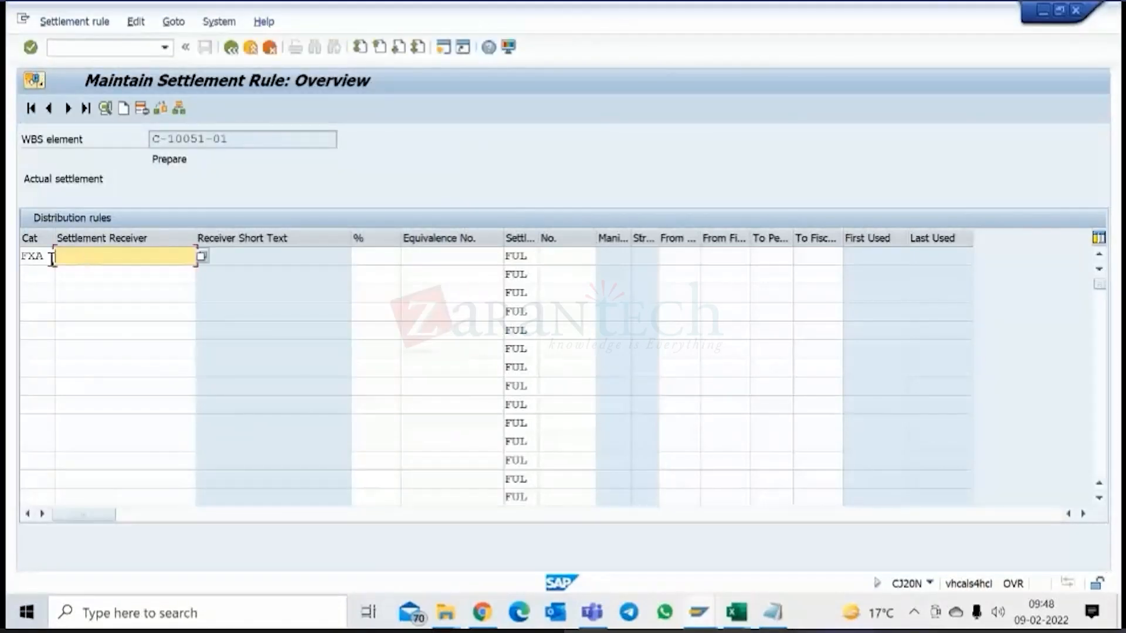
Clear the FXA category and leave the settlement rule, discarding the data.
drag(48, 258, 11, 257)
key(BackSpace)
click(119, 254)
click(269, 48)
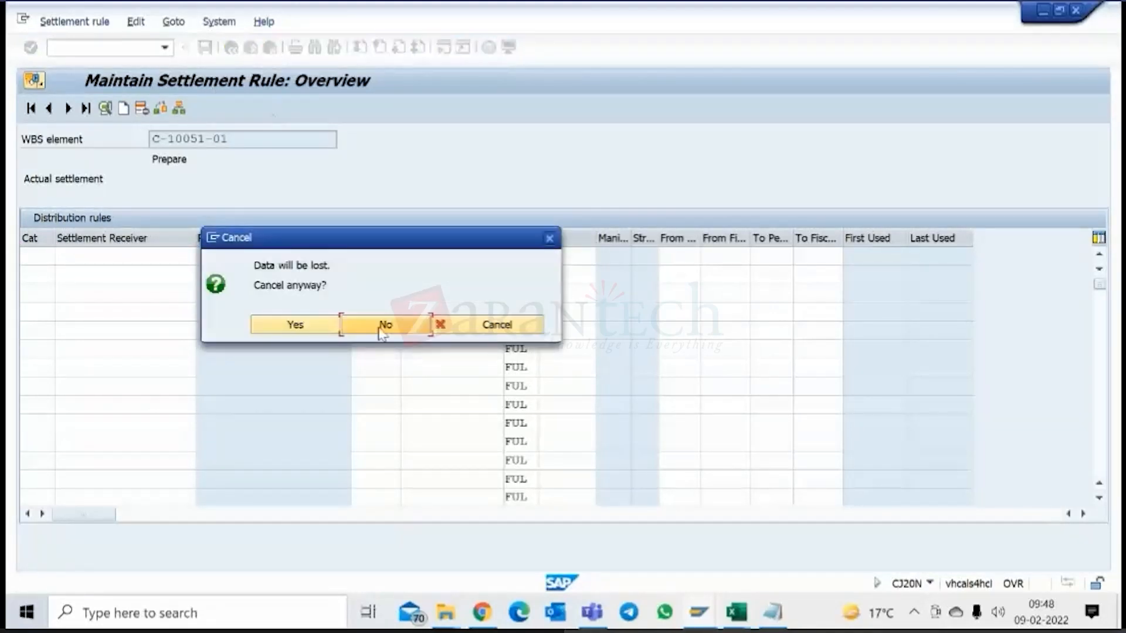
click(317, 325)
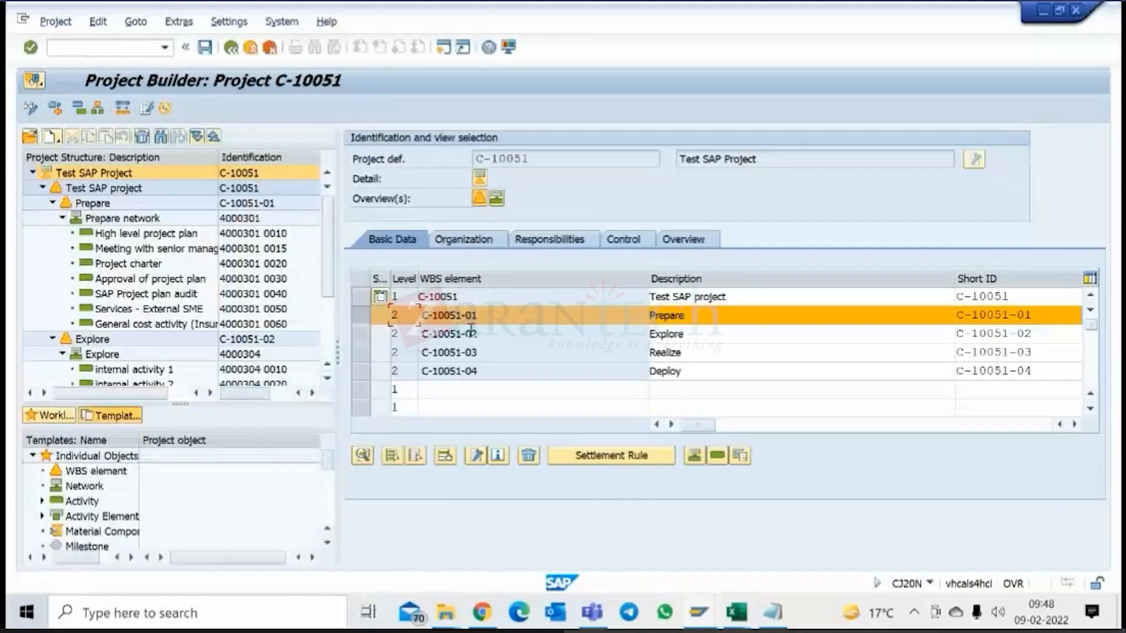
Reselect the Prepare row, highlight its description, and show the Agenda slide before returning to Project Builder.
click(359, 316)
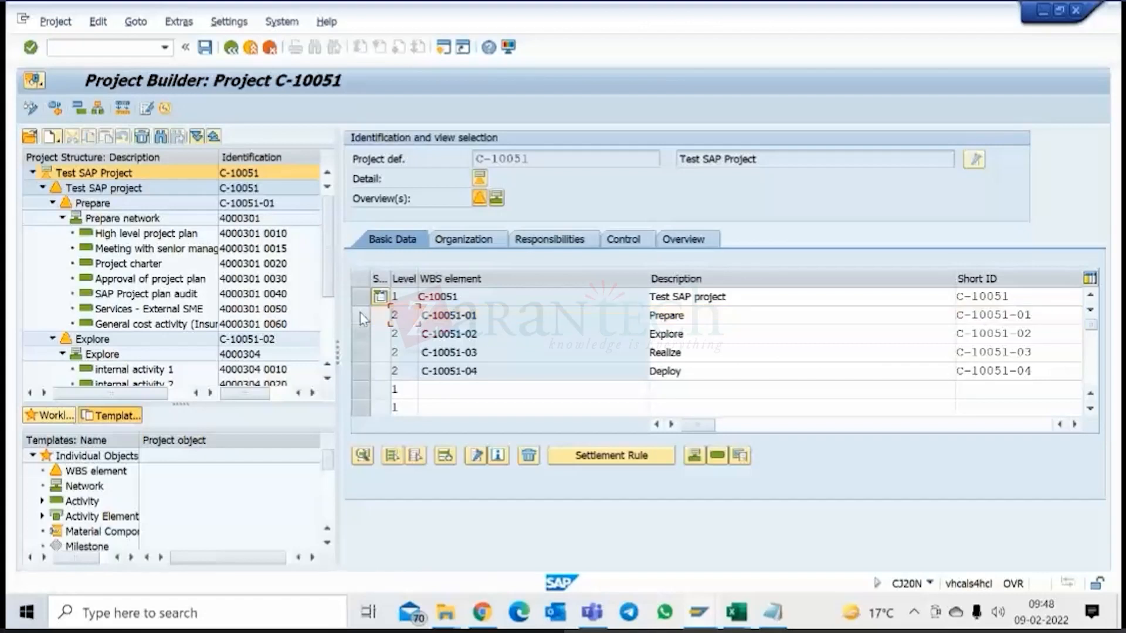
click(360, 319)
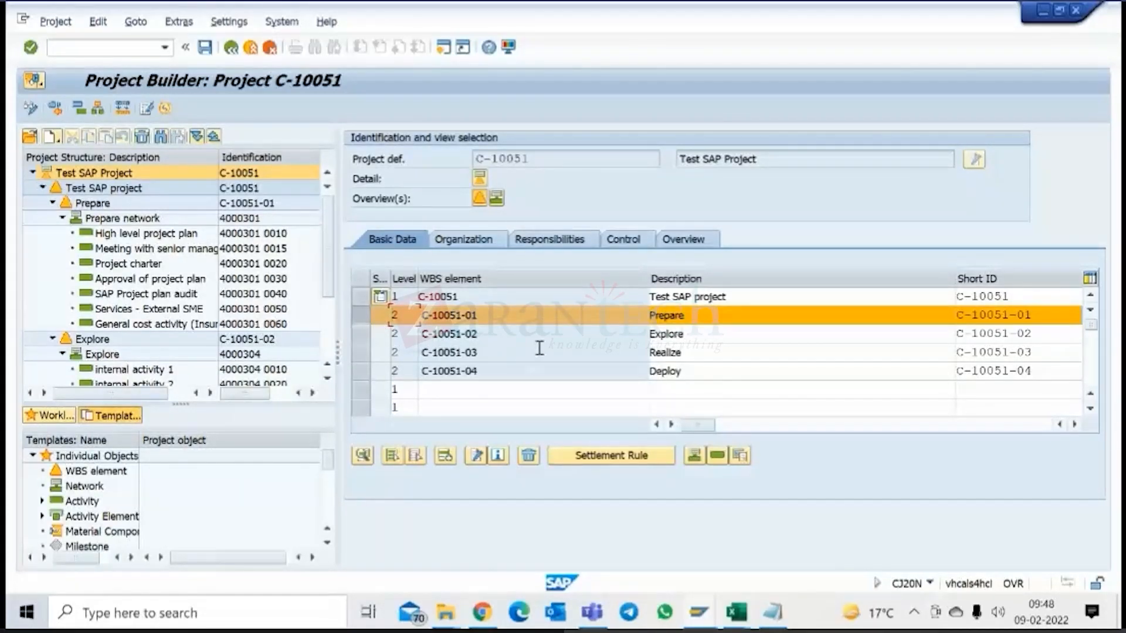
drag(688, 316, 645, 318)
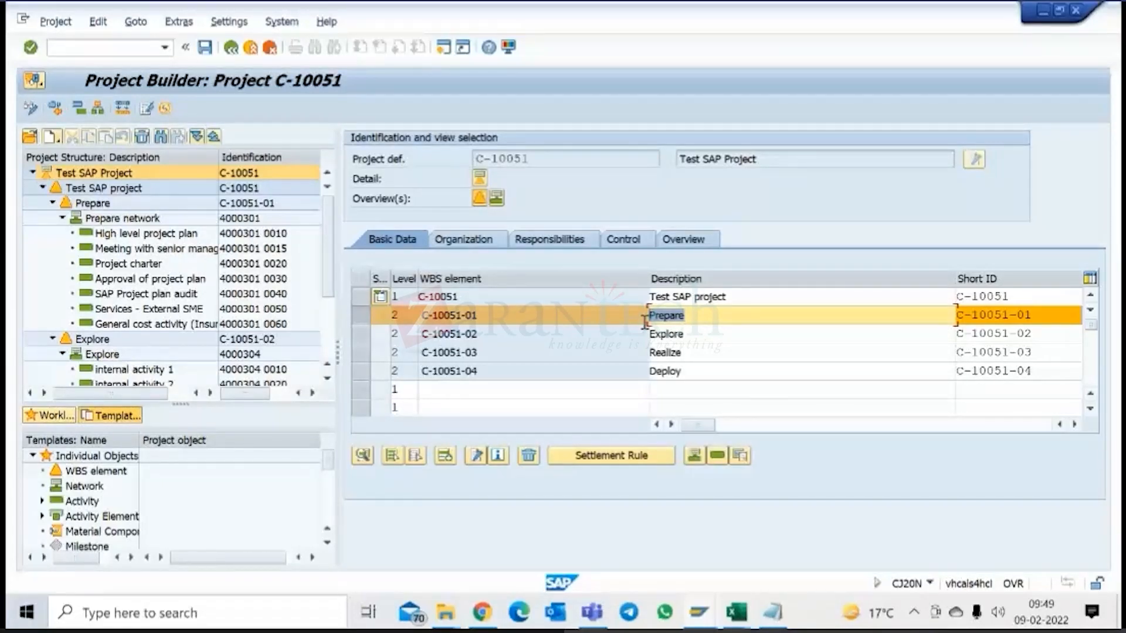
click(706, 316)
click(537, 579)
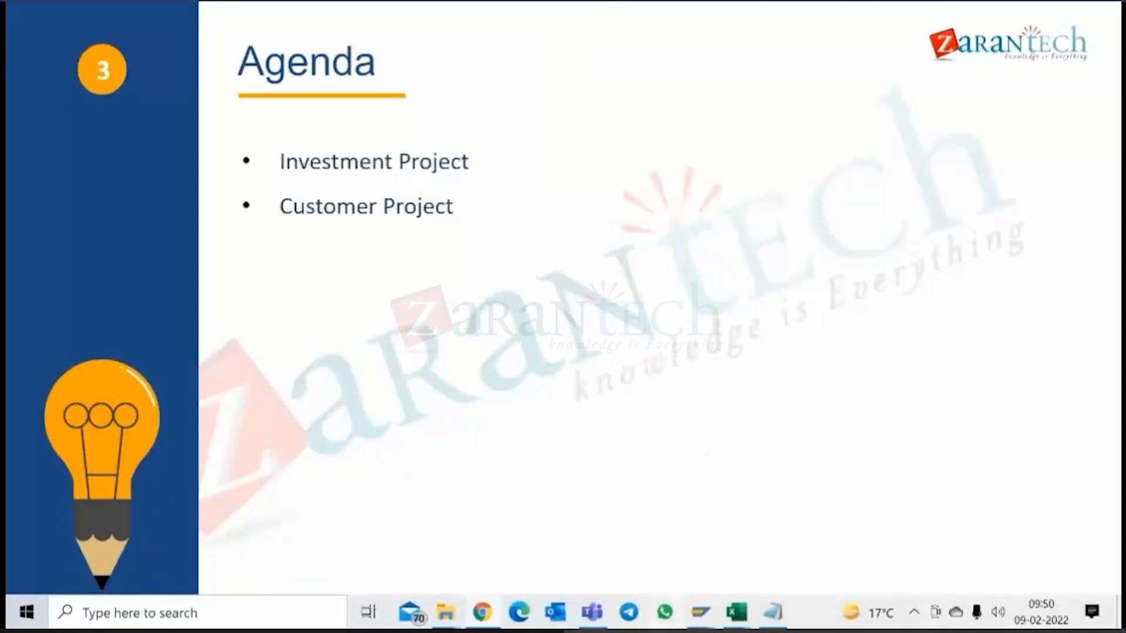
click(756, 547)
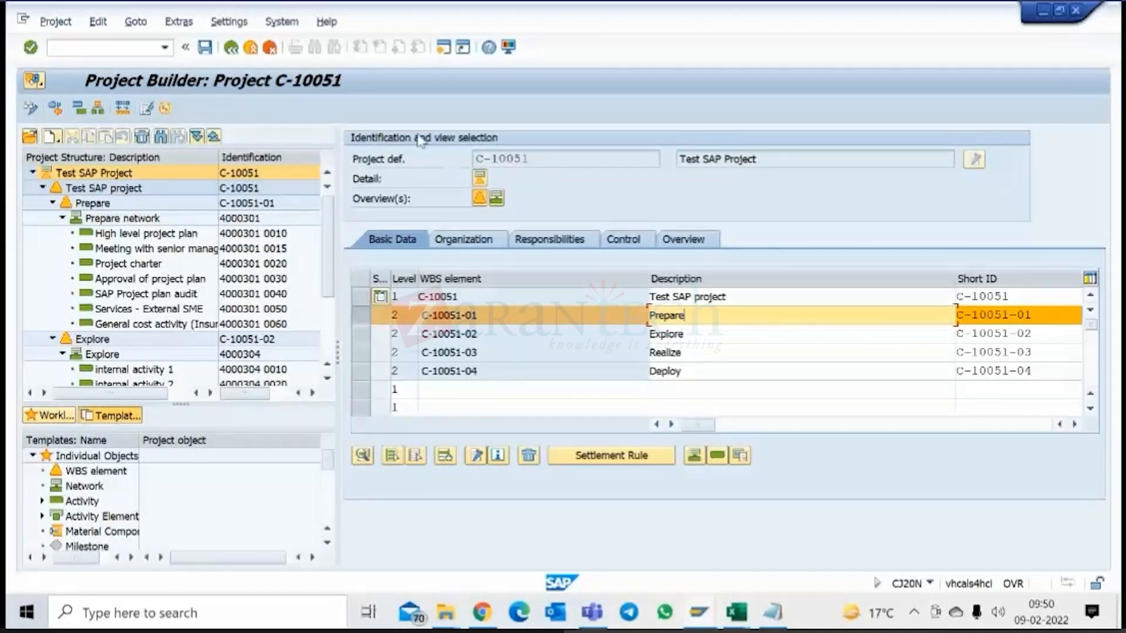
Exit project C-10051 without saving and reopen it from the last processed projects with its structure expanded, closing the information dialog.
click(231, 47)
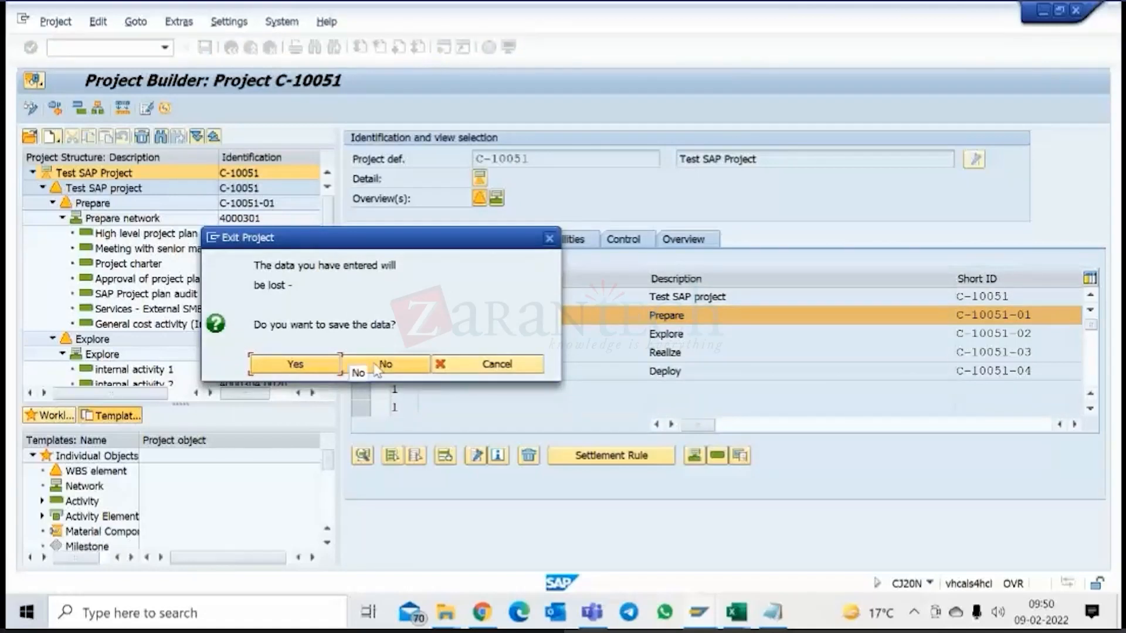
click(381, 365)
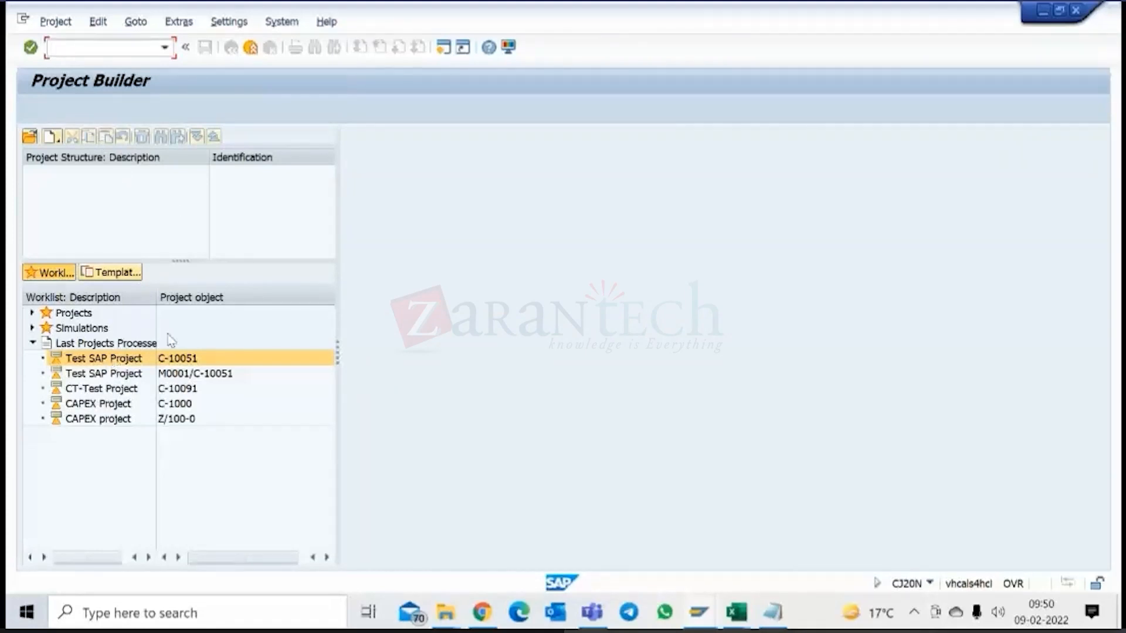
double_click(126, 359)
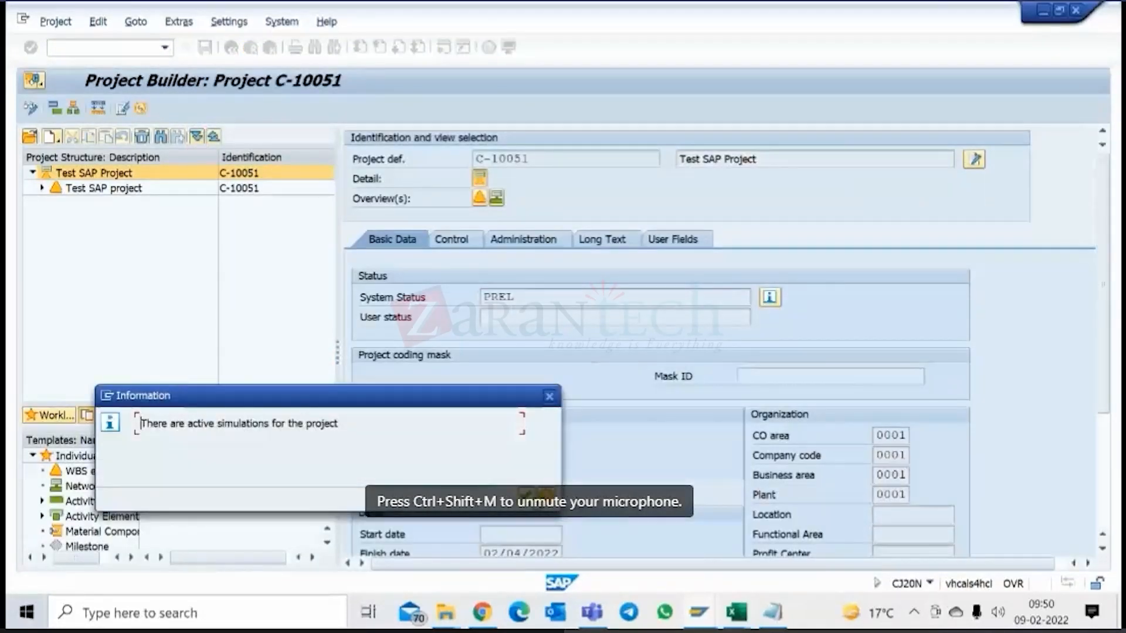
key(Return)
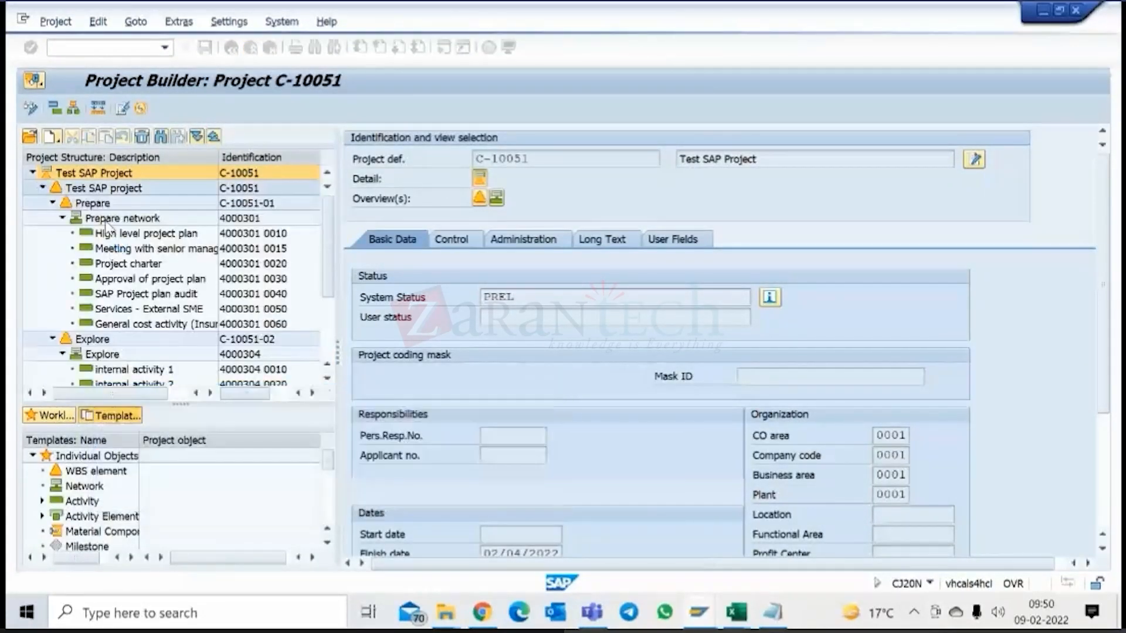
Open the control data of WBS element Prepare and examine its investment profile and interest profile.
click(92, 204)
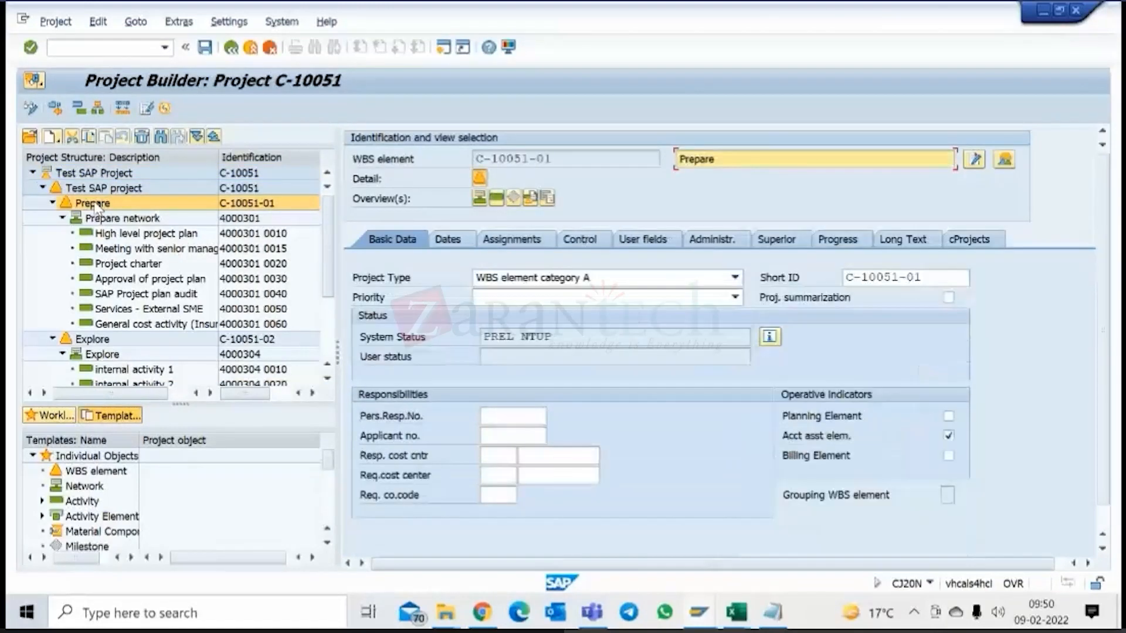
click(582, 241)
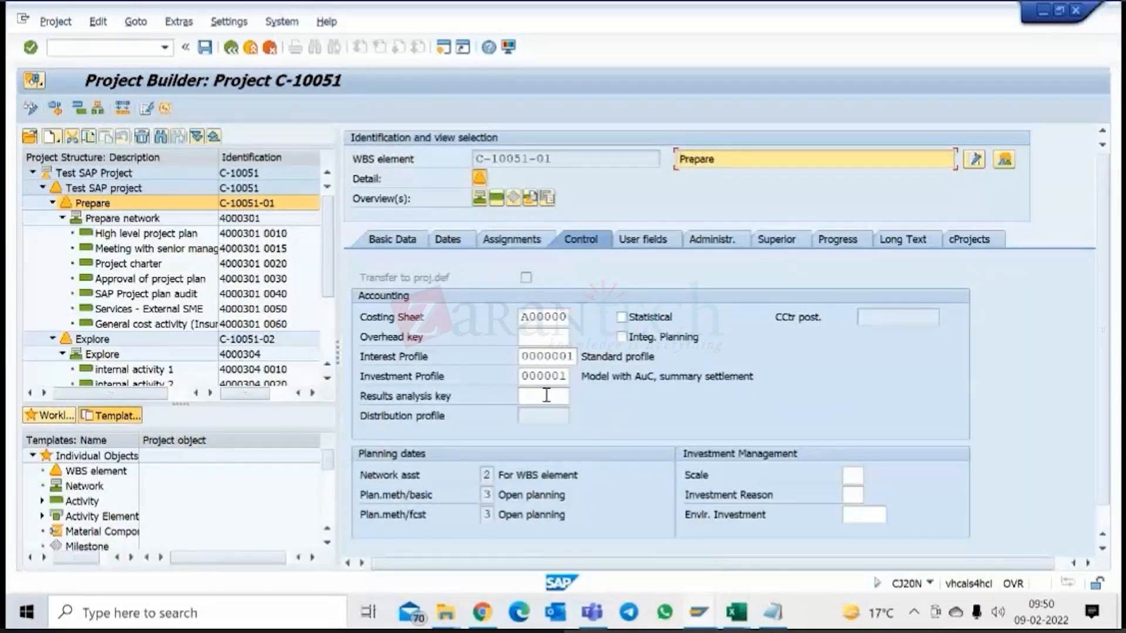
click(521, 377)
drag(521, 377, 569, 373)
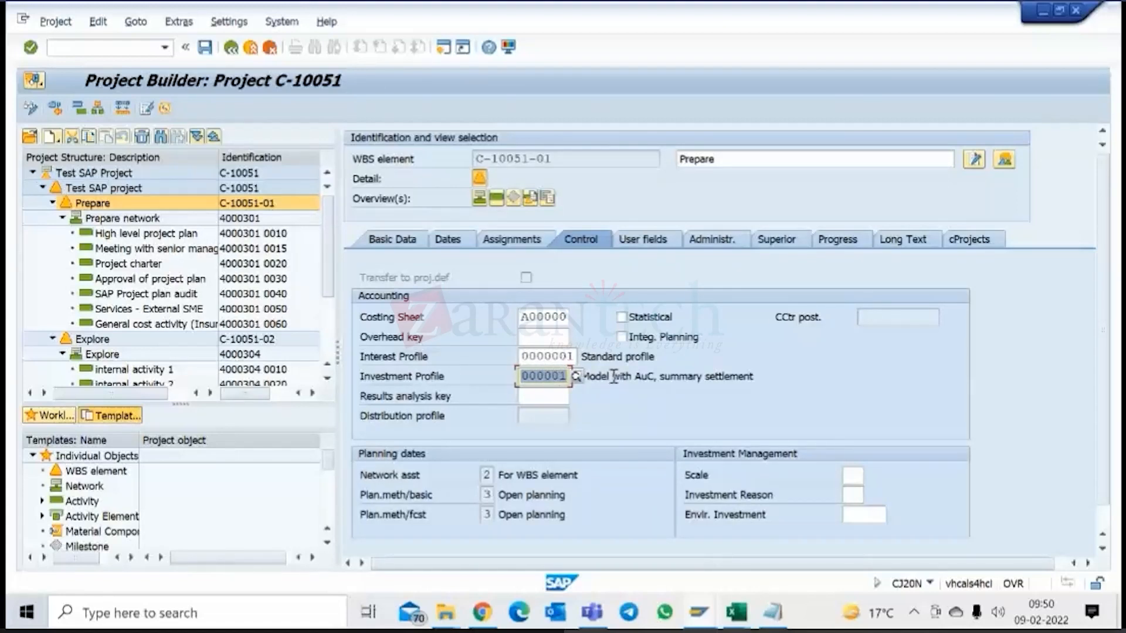
drag(612, 376, 643, 376)
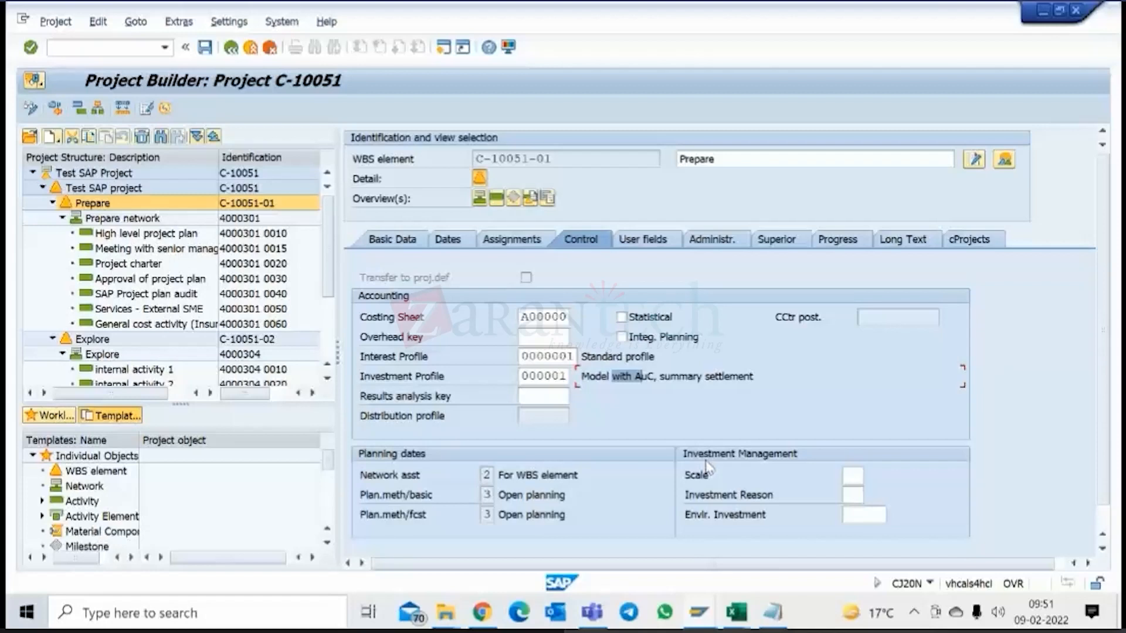
click(552, 358)
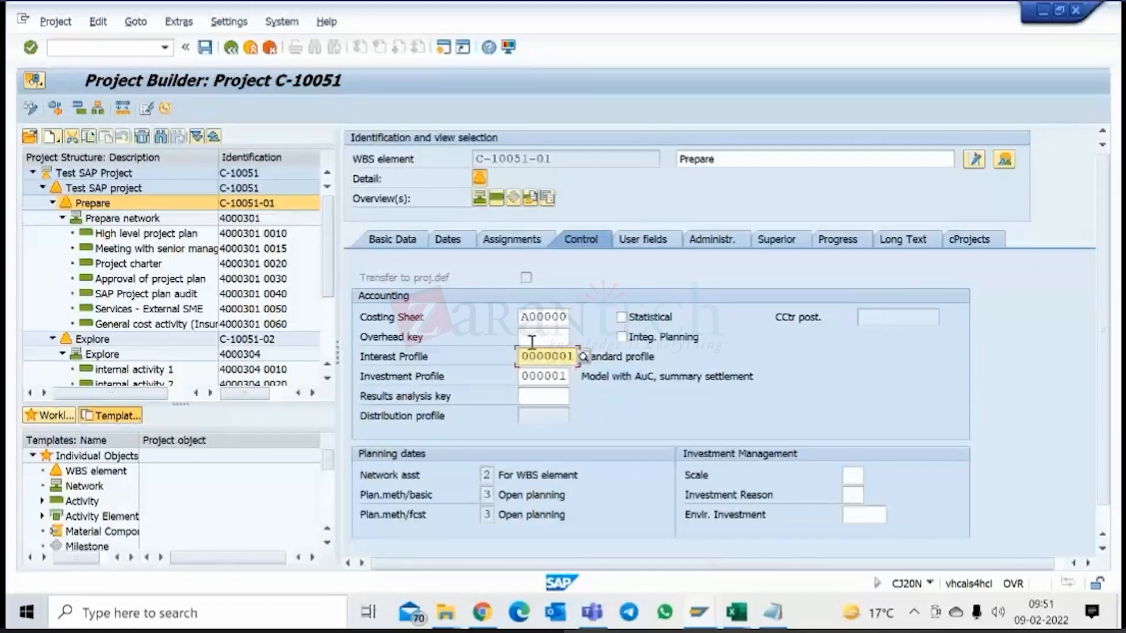
Examine the investment profile in Prepare's control data and the system status in its basic data.
click(534, 319)
click(535, 341)
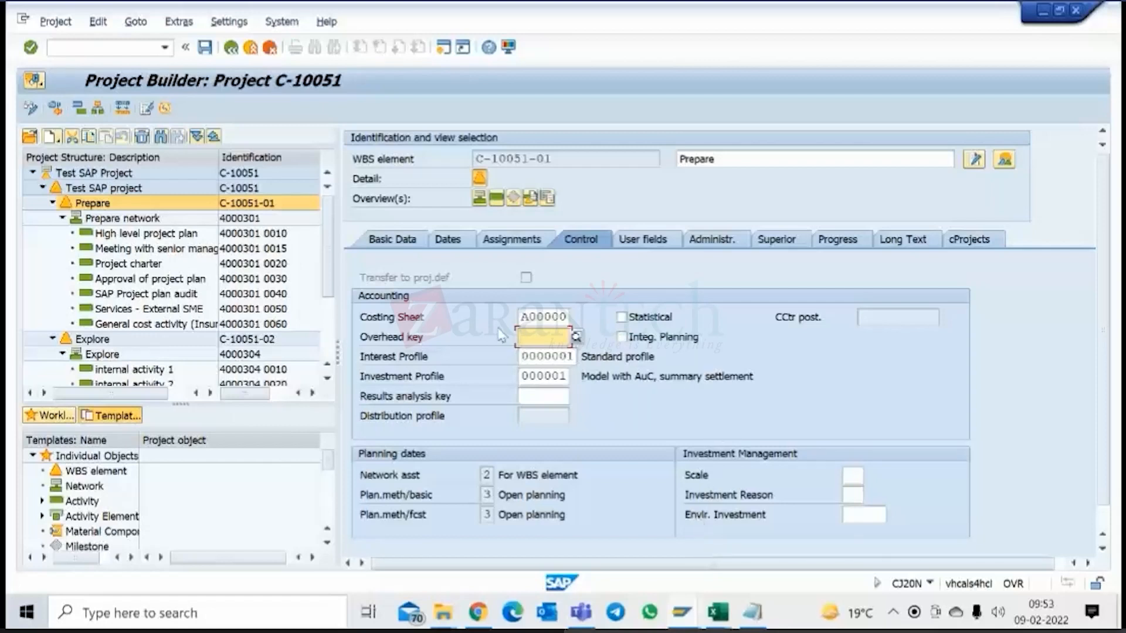
click(414, 242)
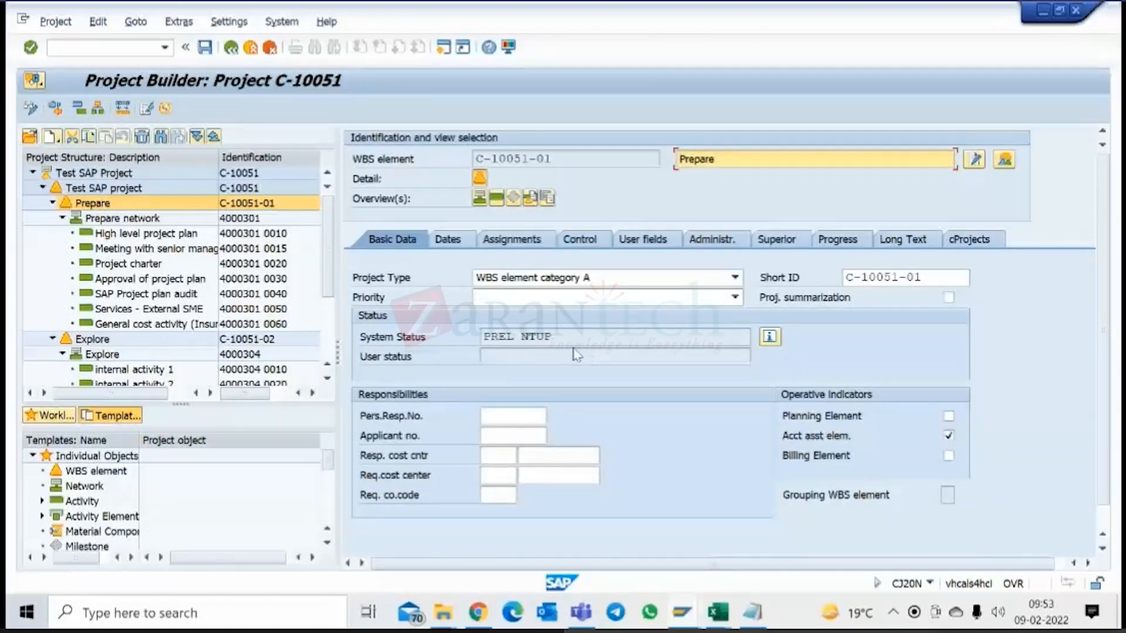
click(589, 245)
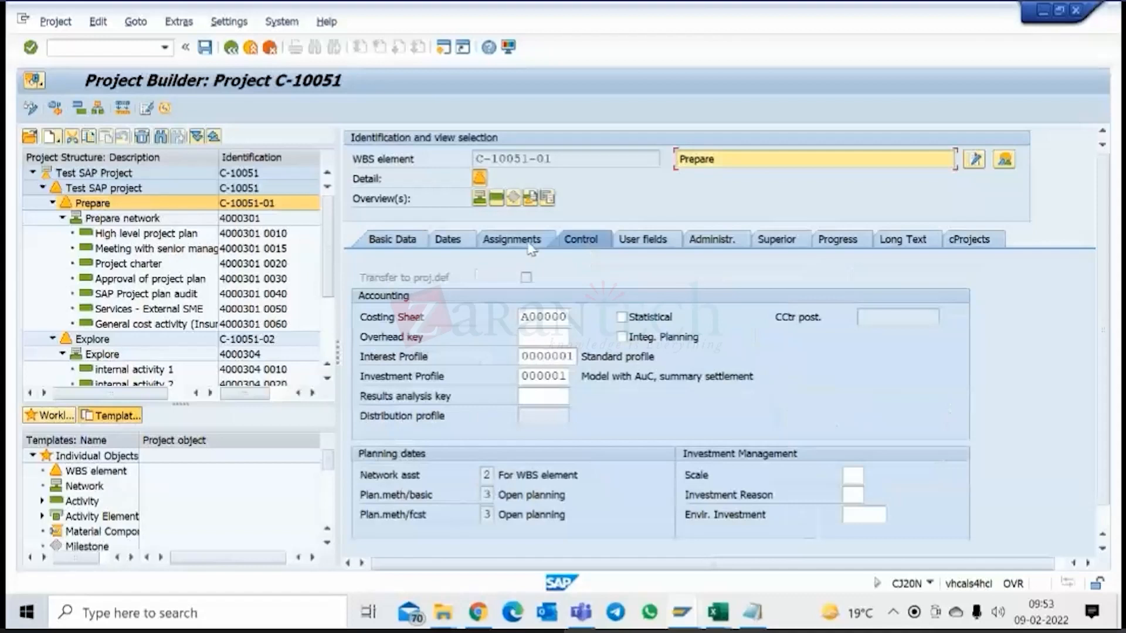
drag(522, 374, 576, 376)
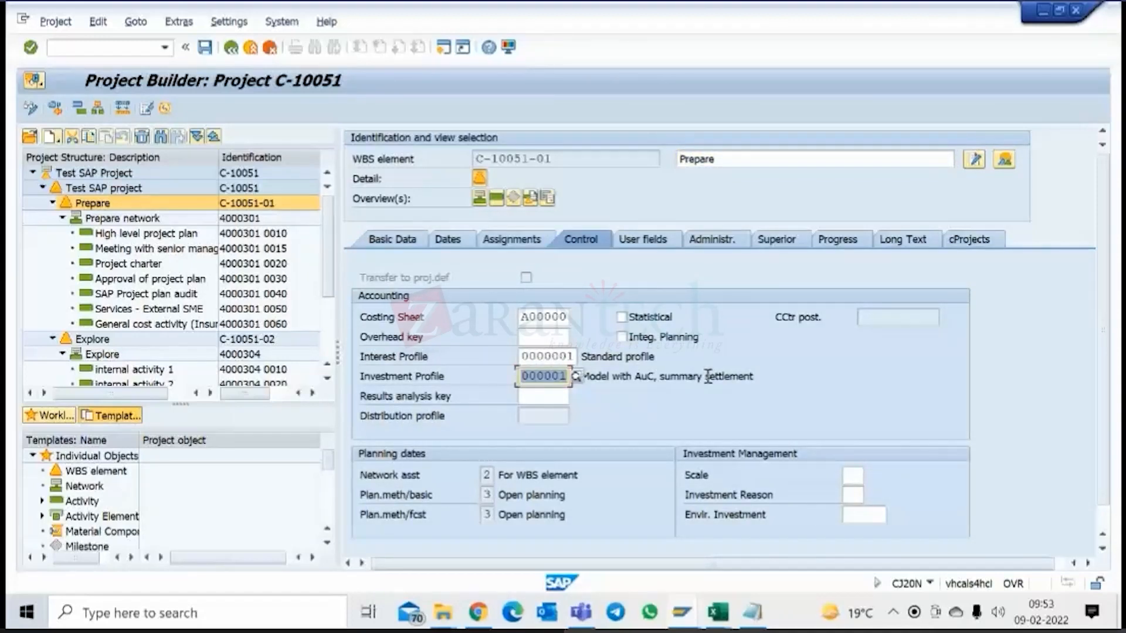
click(407, 243)
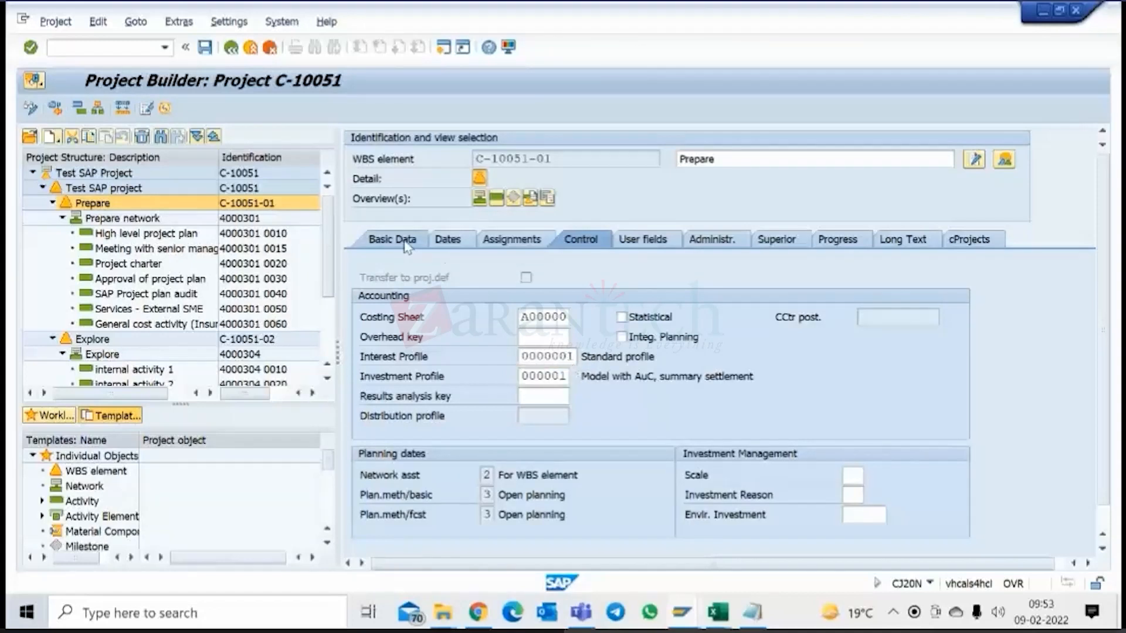
drag(485, 339, 560, 339)
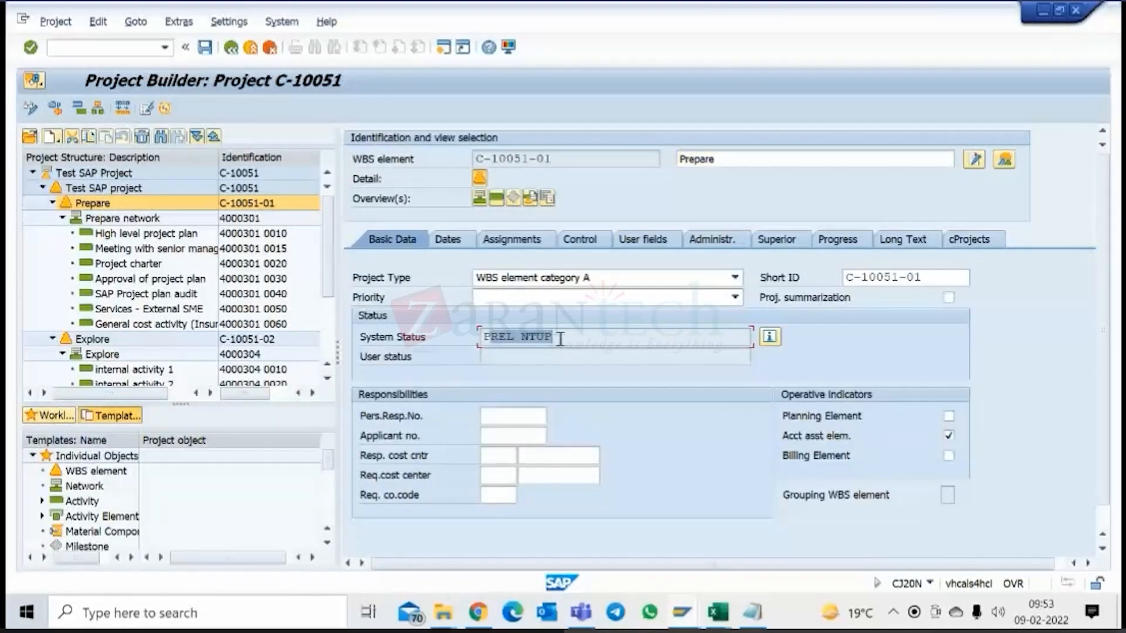
click(560, 339)
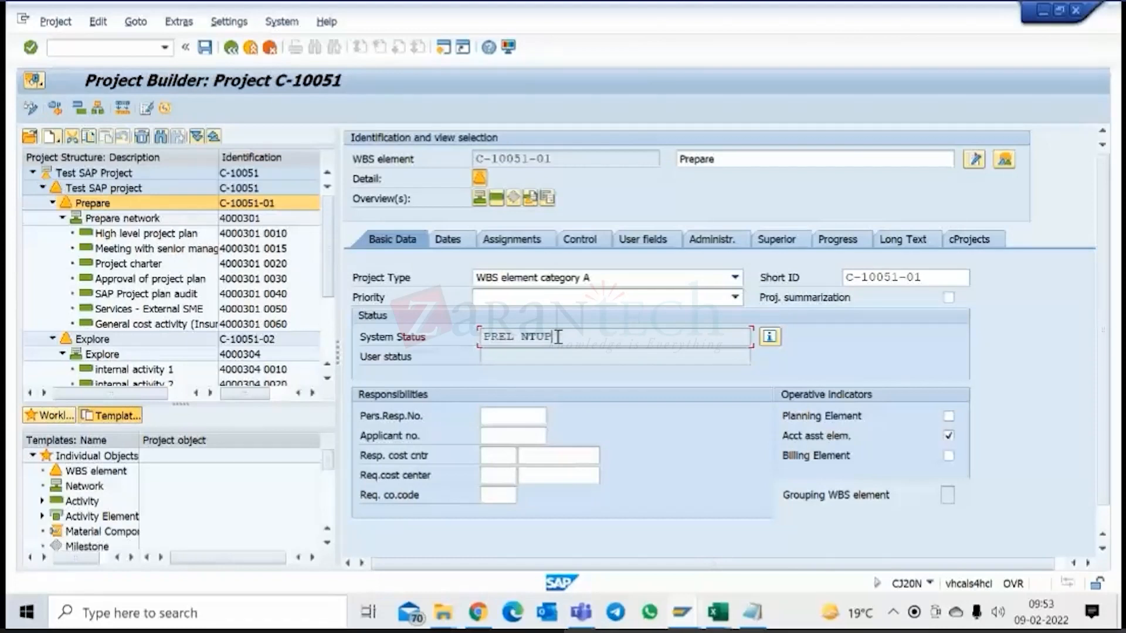
Try to release WBS element Prepare, view the status check's error log, and close the messages.
click(98, 24)
mouse_move(125, 112)
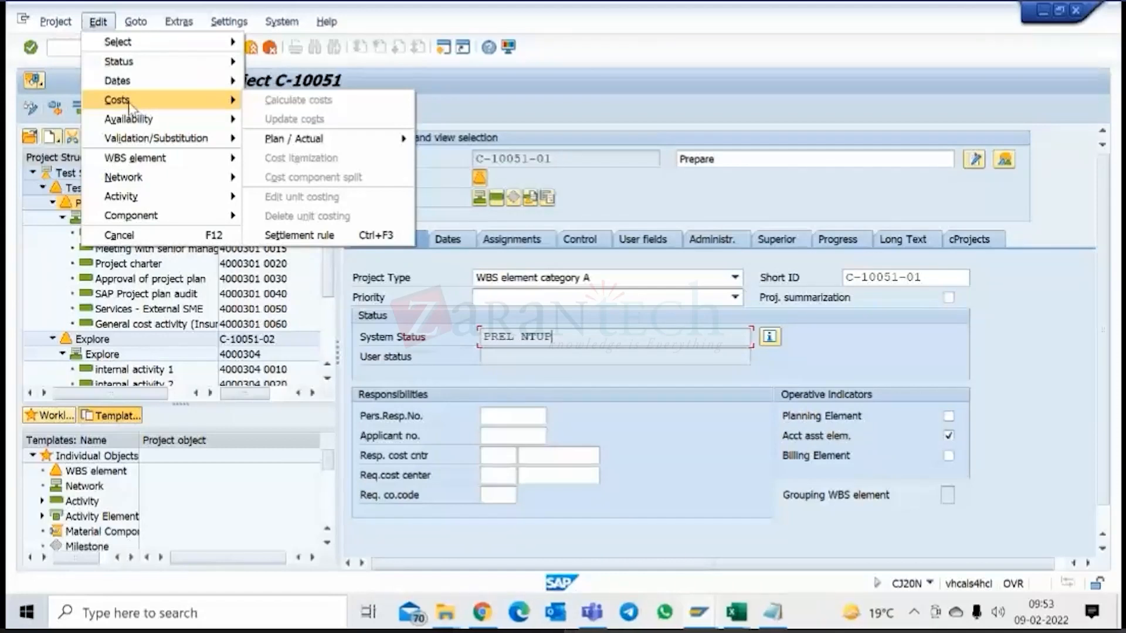
mouse_move(130, 69)
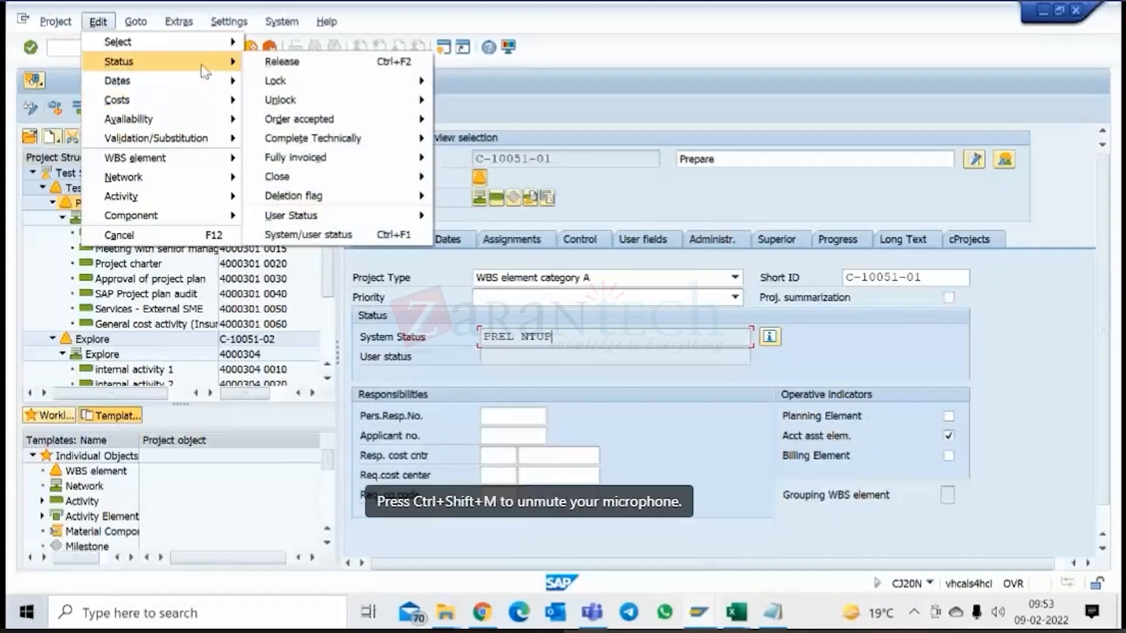
click(298, 62)
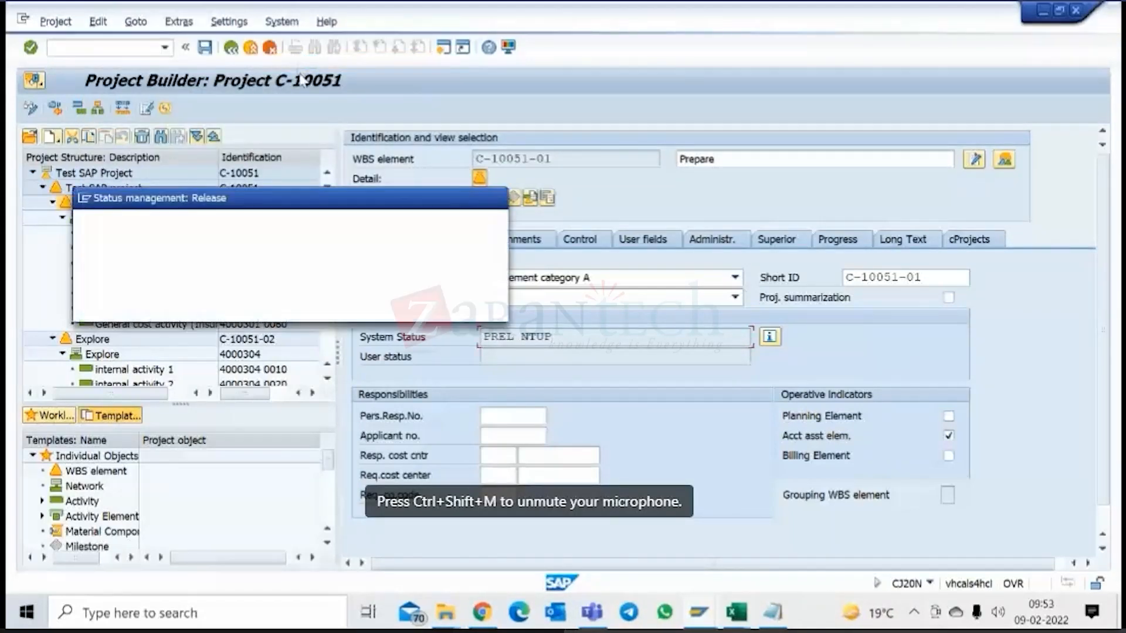
click(441, 229)
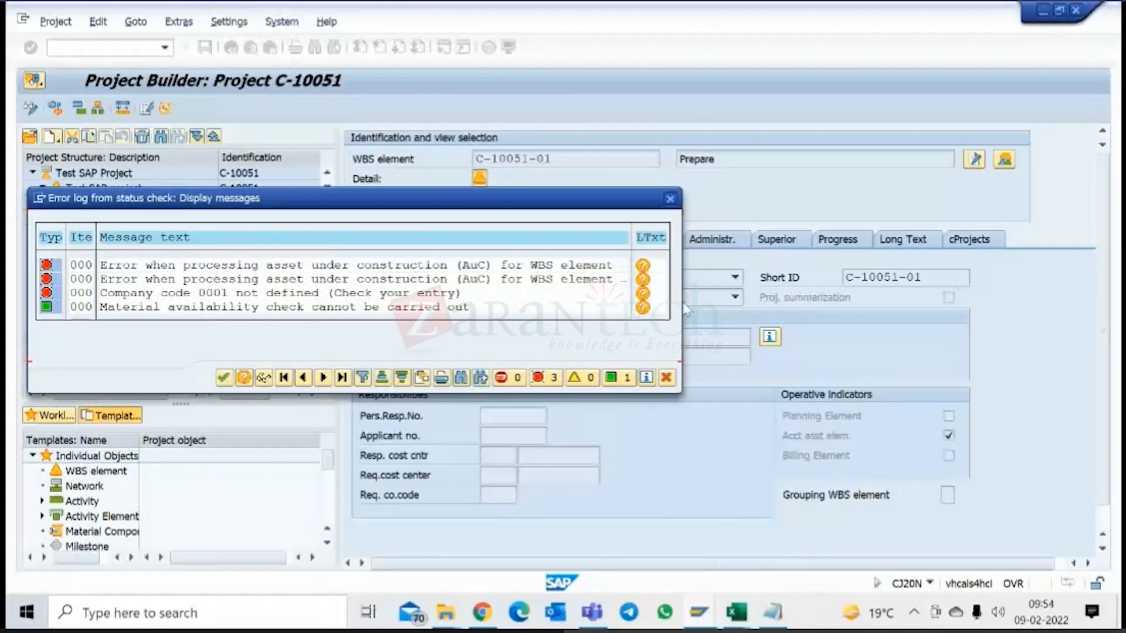
click(666, 377)
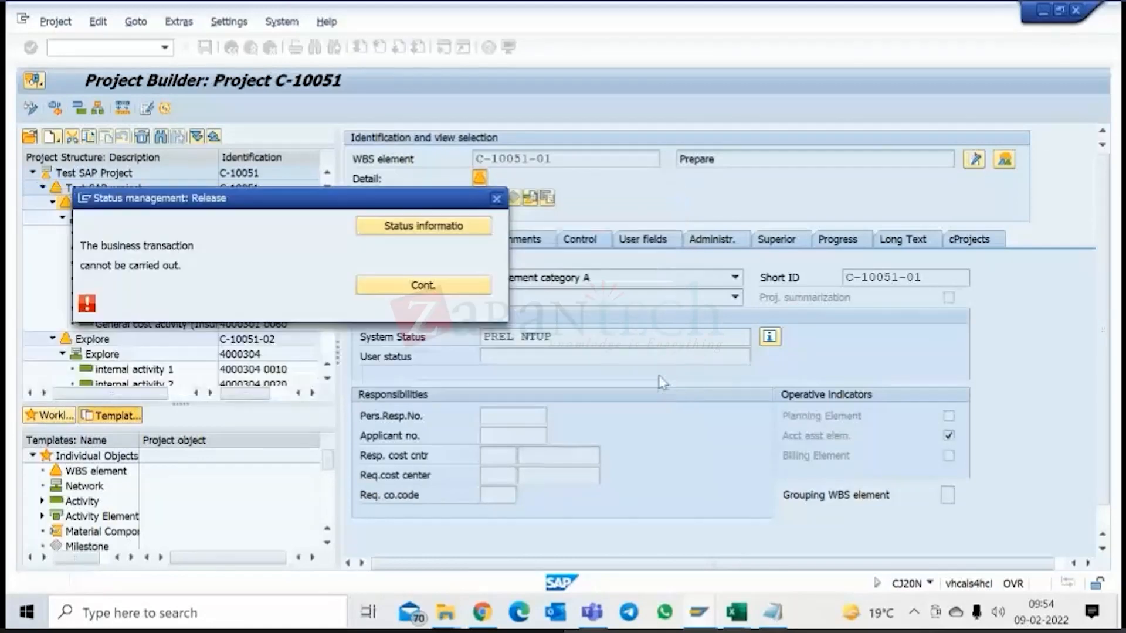
click(422, 286)
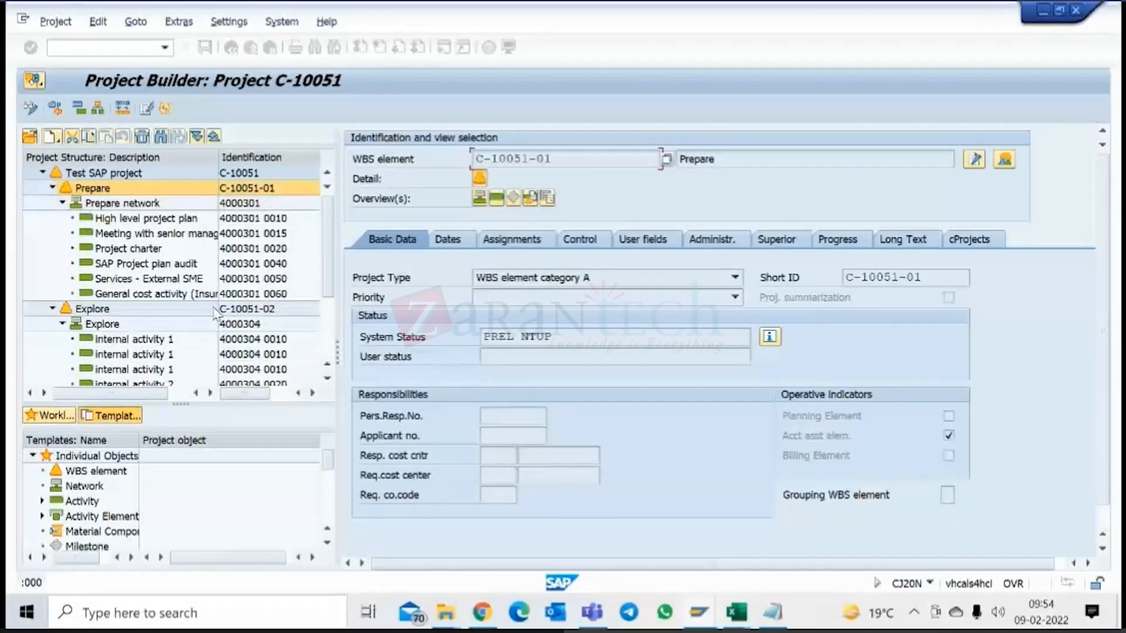
Select WBS element Realize (C-10051-03), check its control data for the investment profile, and return to its basic data.
scroll(215, 314, down, 3)
click(96, 341)
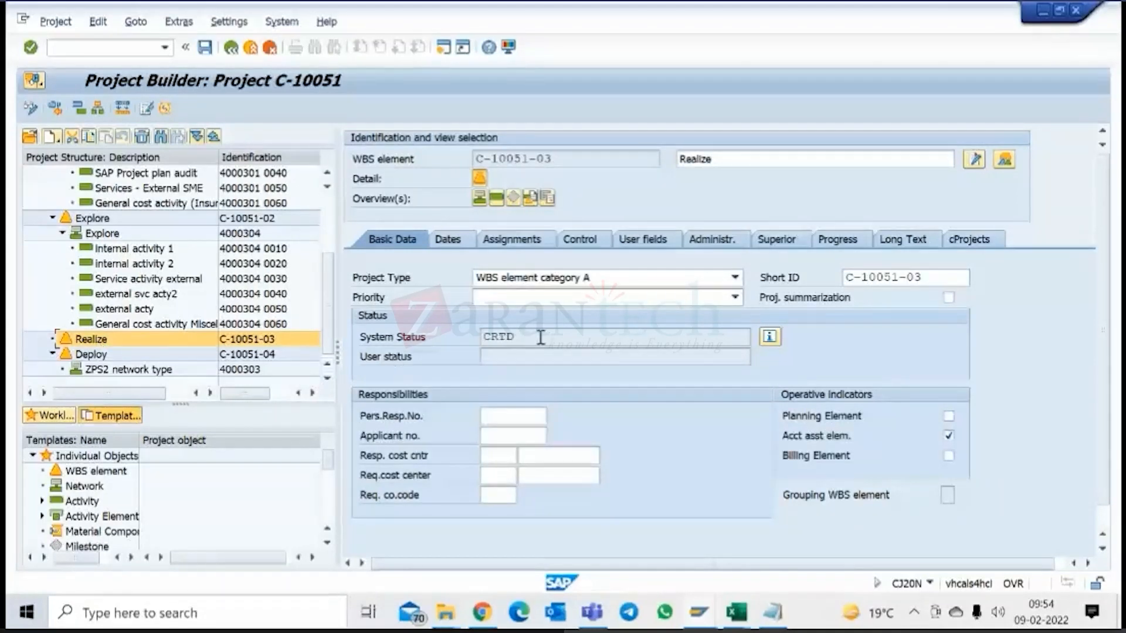
click(589, 245)
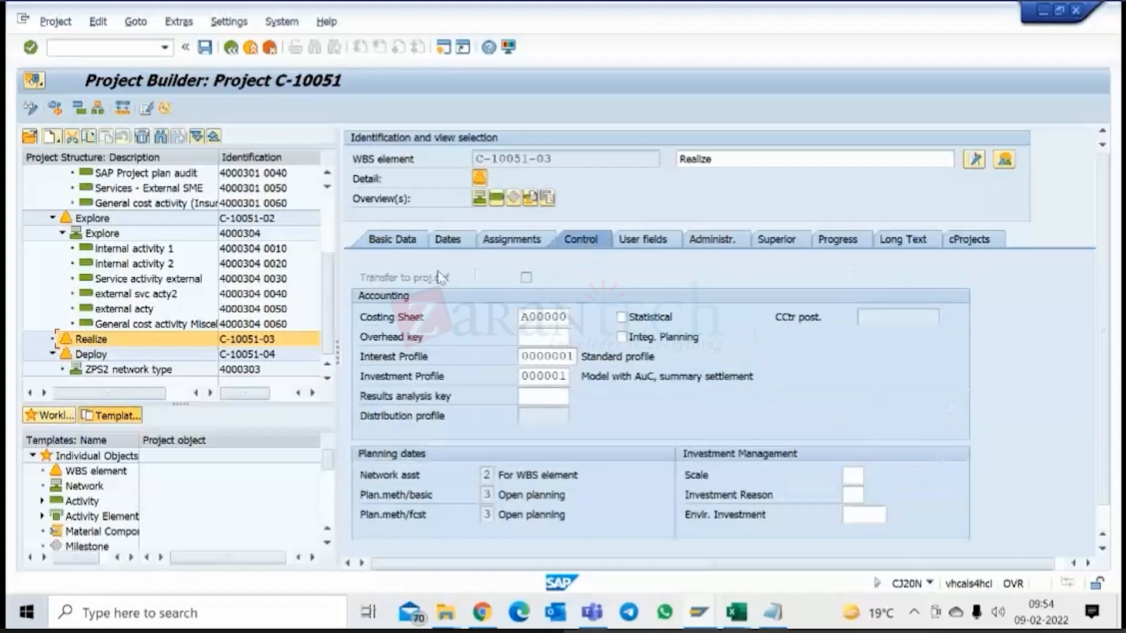
click(94, 343)
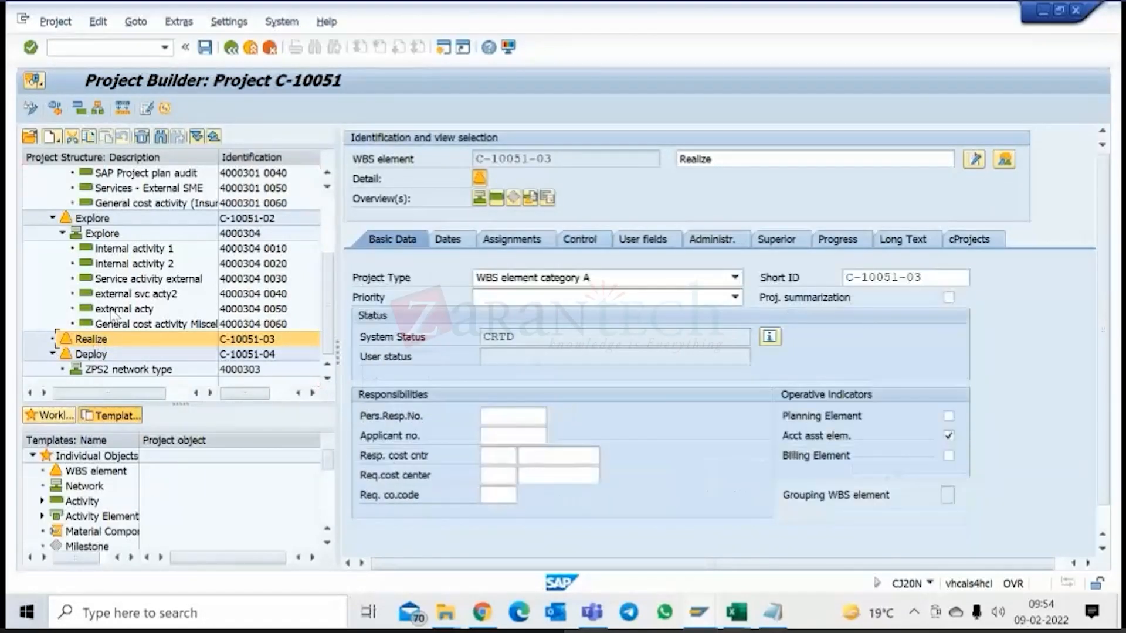
Try to release WBS element Realize and open the error log from the status check.
click(95, 24)
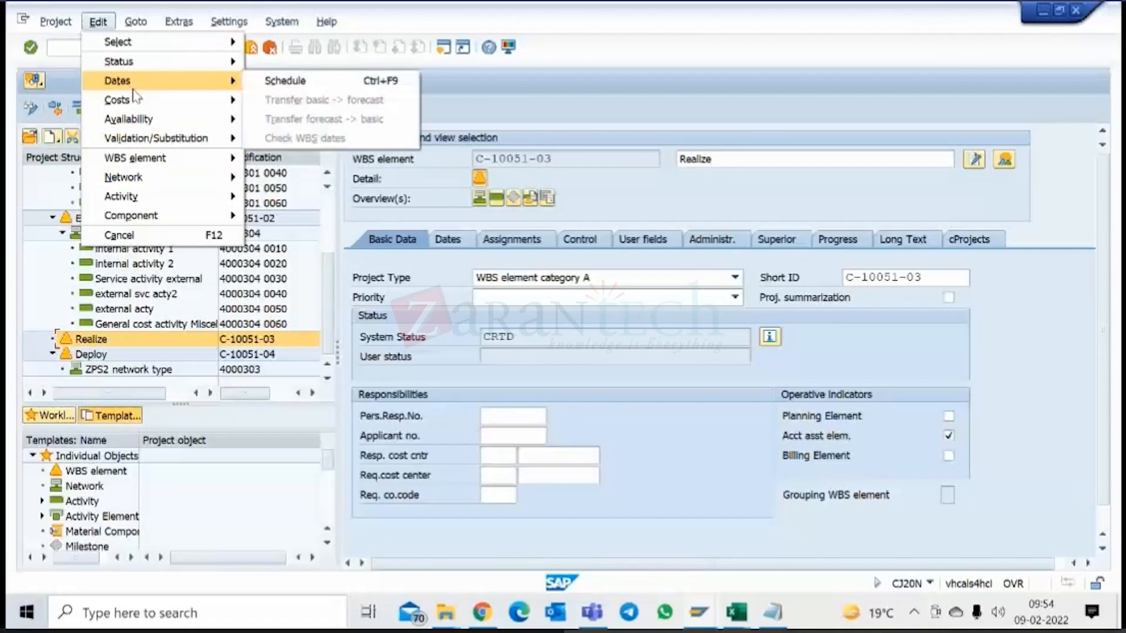
mouse_move(239, 67)
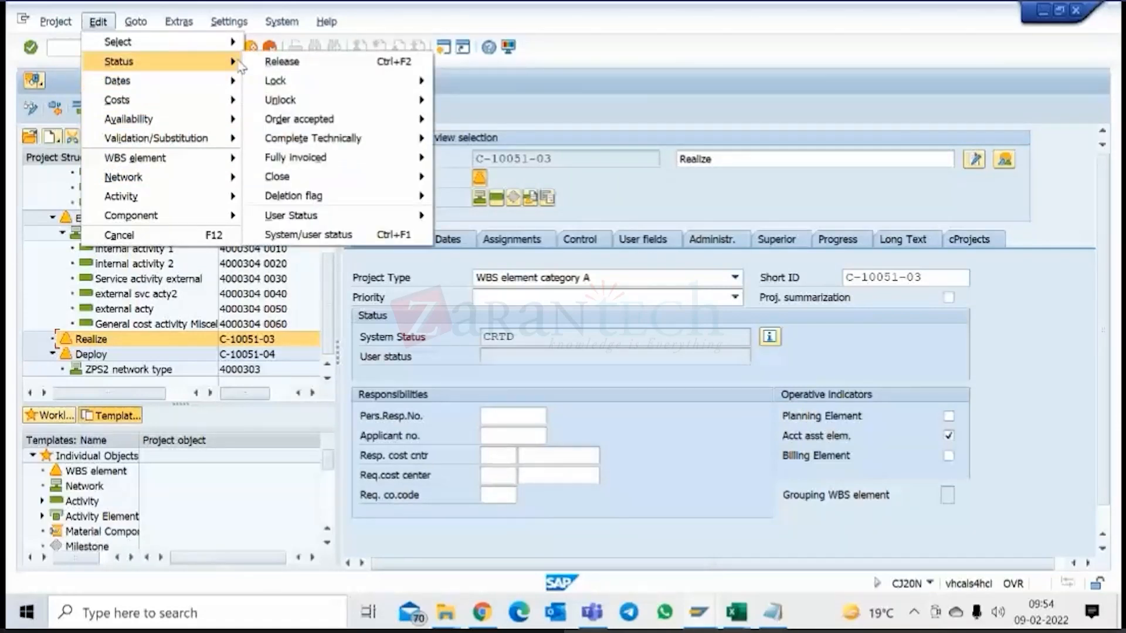
click(276, 63)
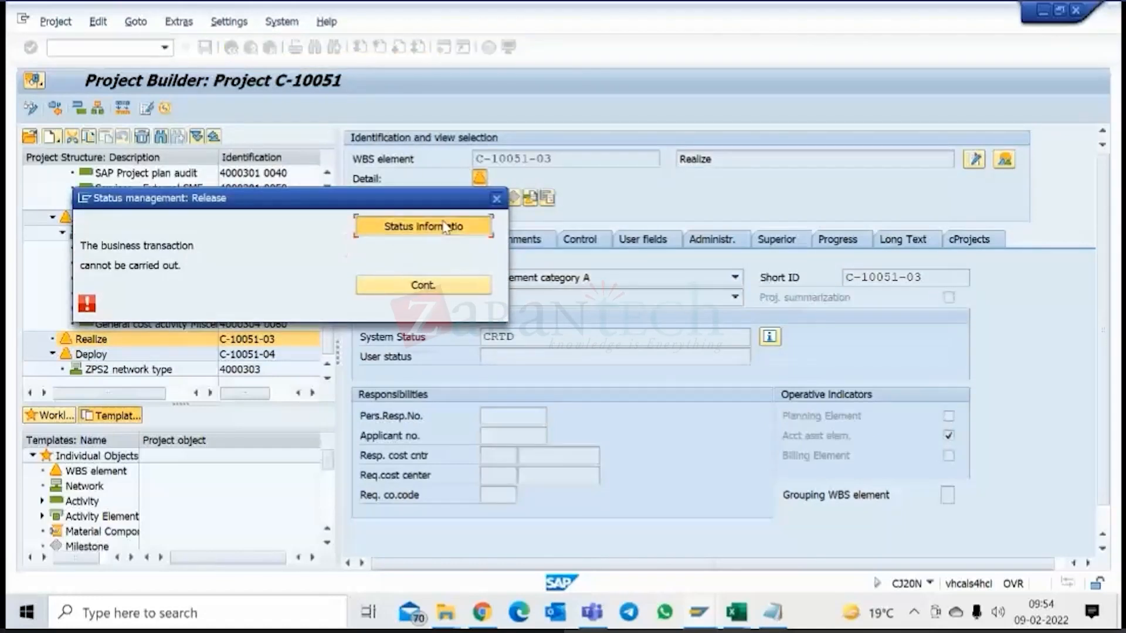
click(444, 227)
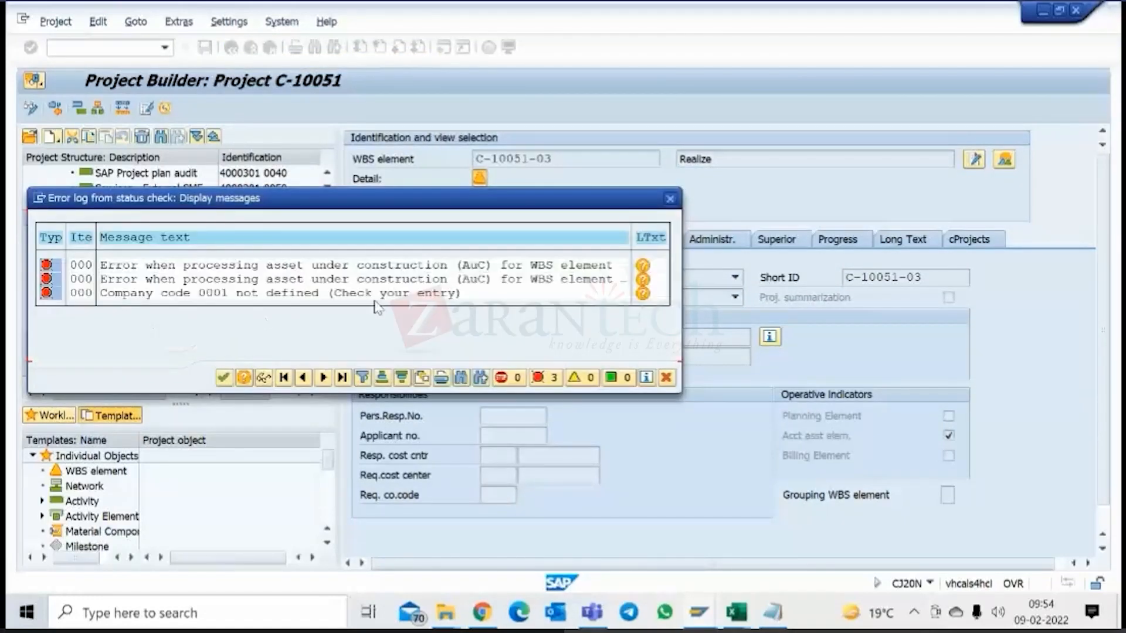
Read the long texts of the company code and asset under construction errors, then close the error log and release dialog.
click(643, 295)
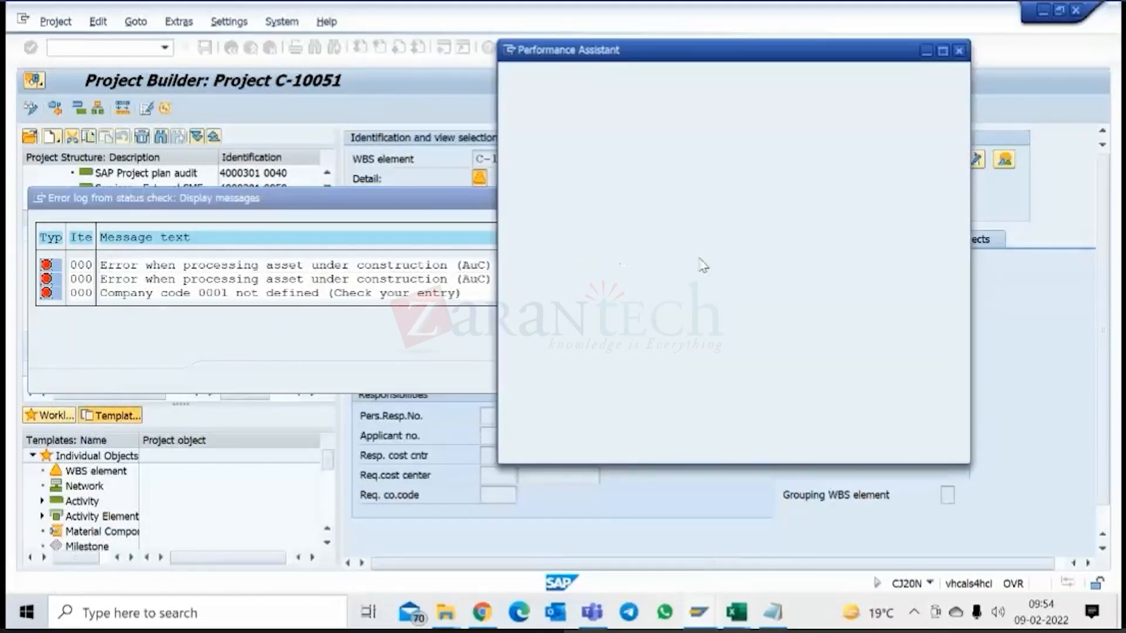
drag(622, 177, 838, 178)
click(687, 193)
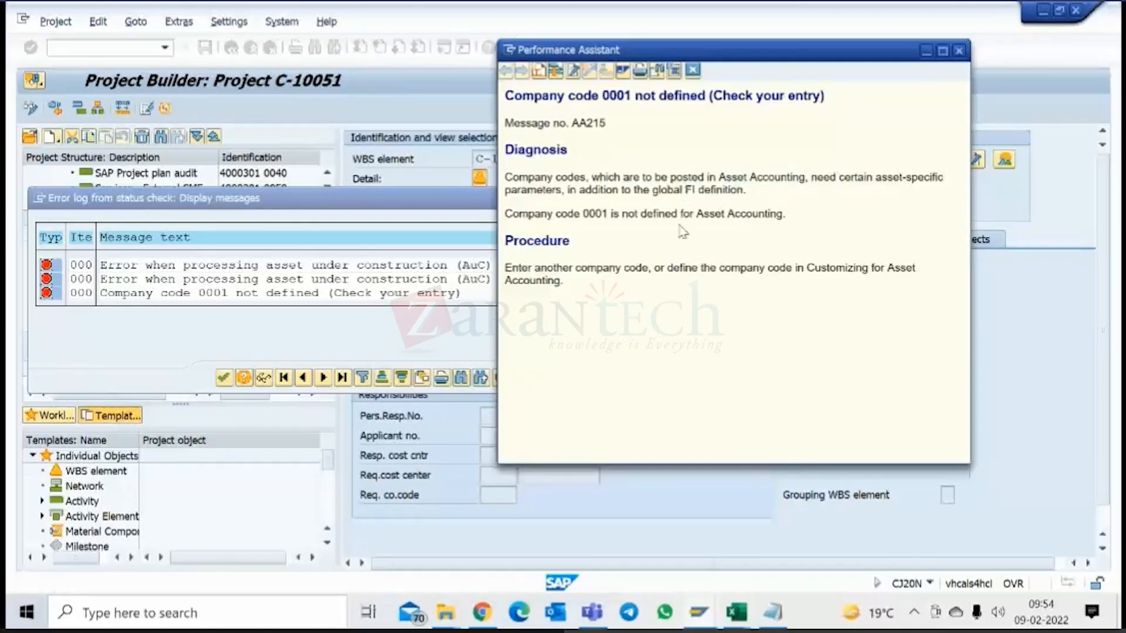
drag(640, 214, 749, 219)
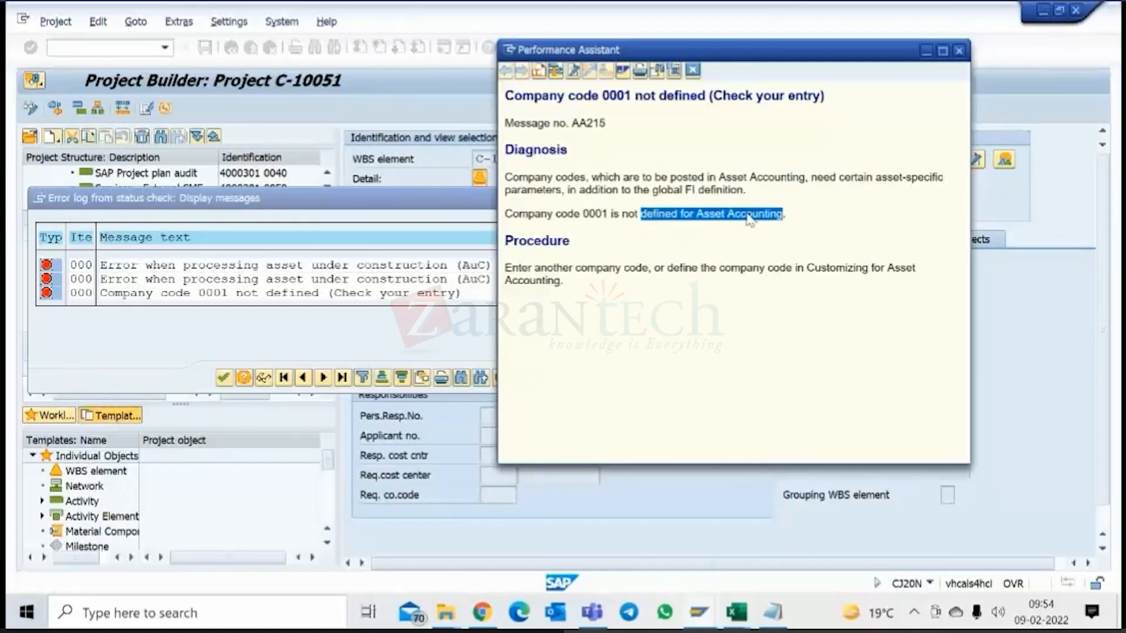
drag(584, 213, 622, 216)
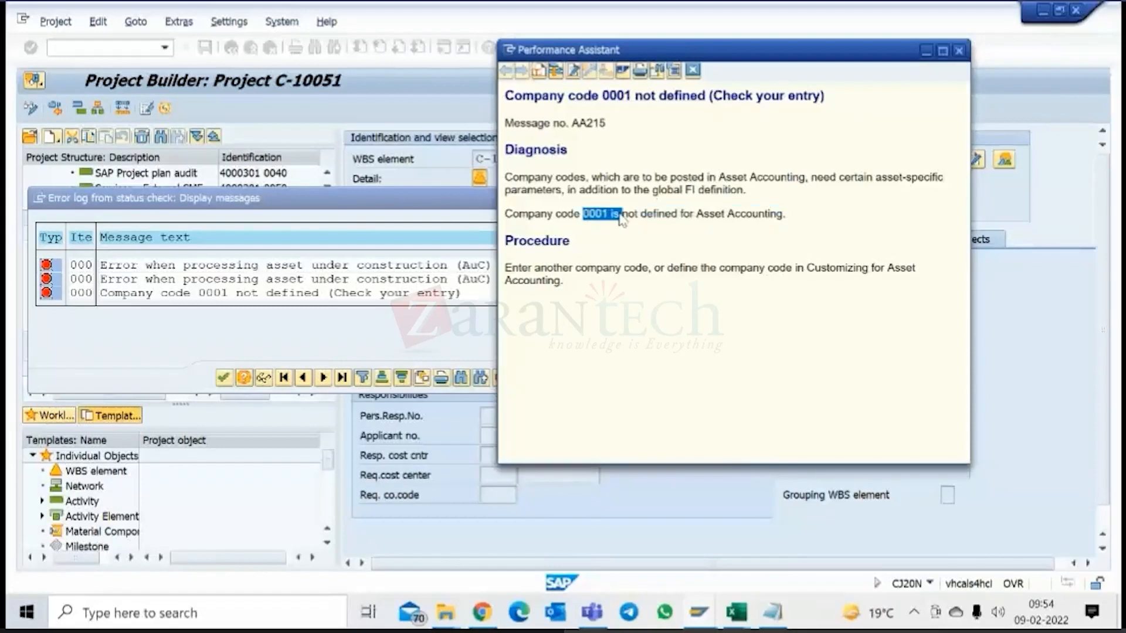
click(694, 72)
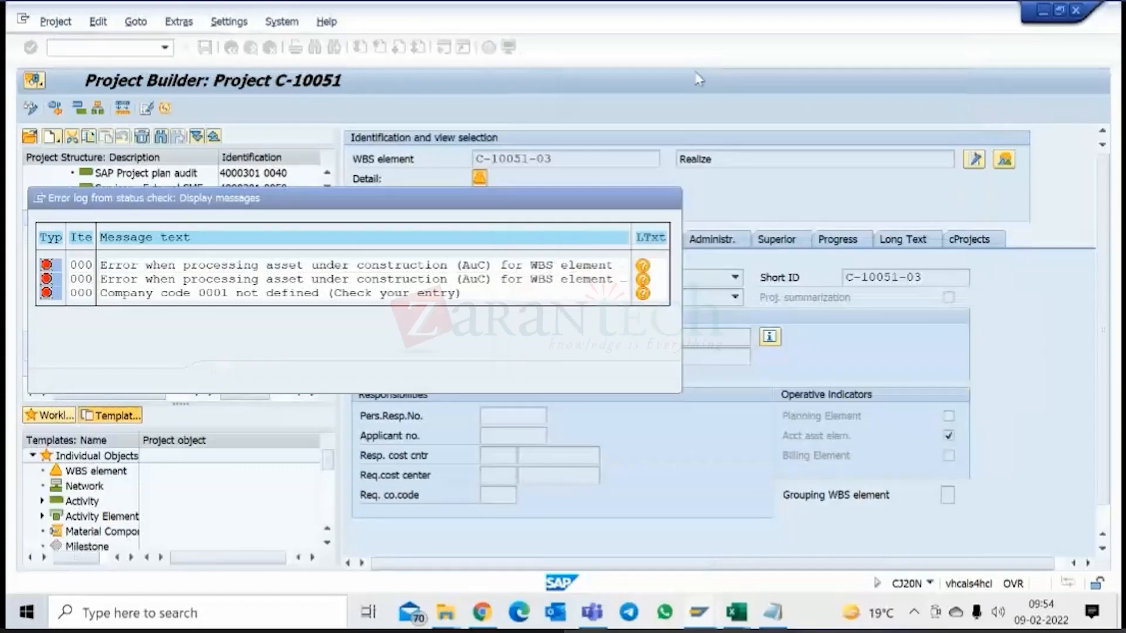
click(645, 281)
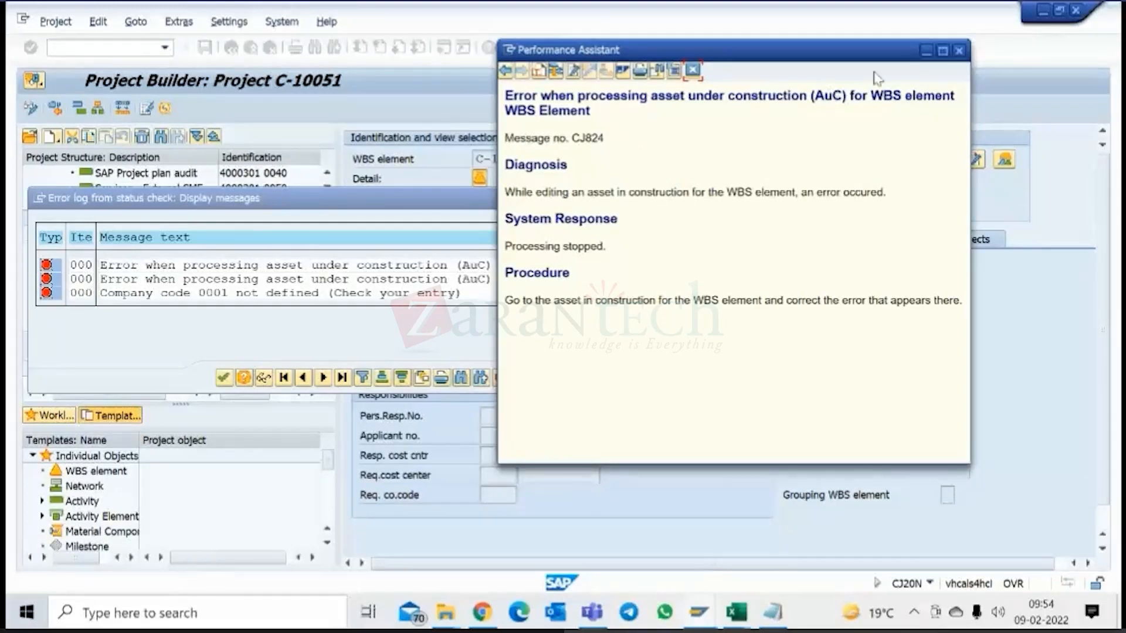
click(958, 54)
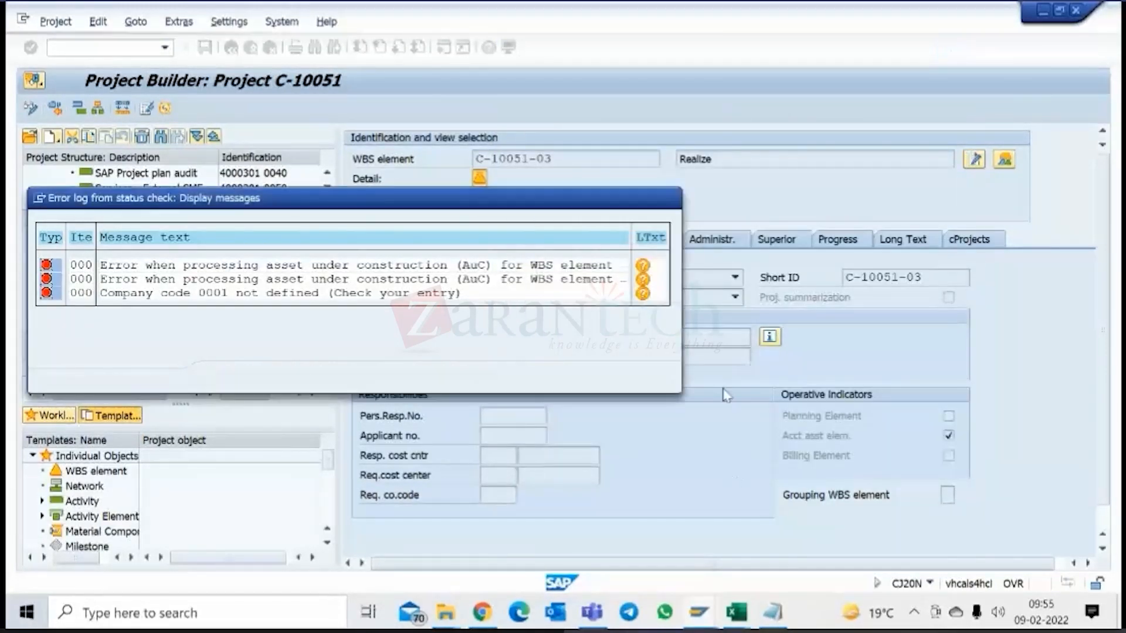
click(666, 377)
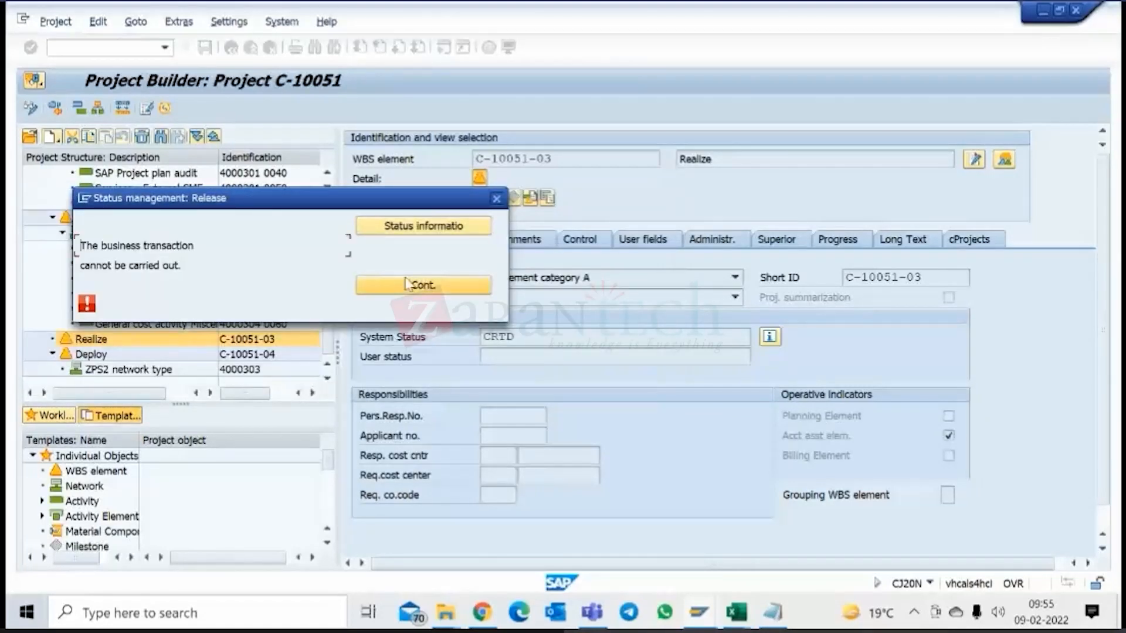
click(422, 287)
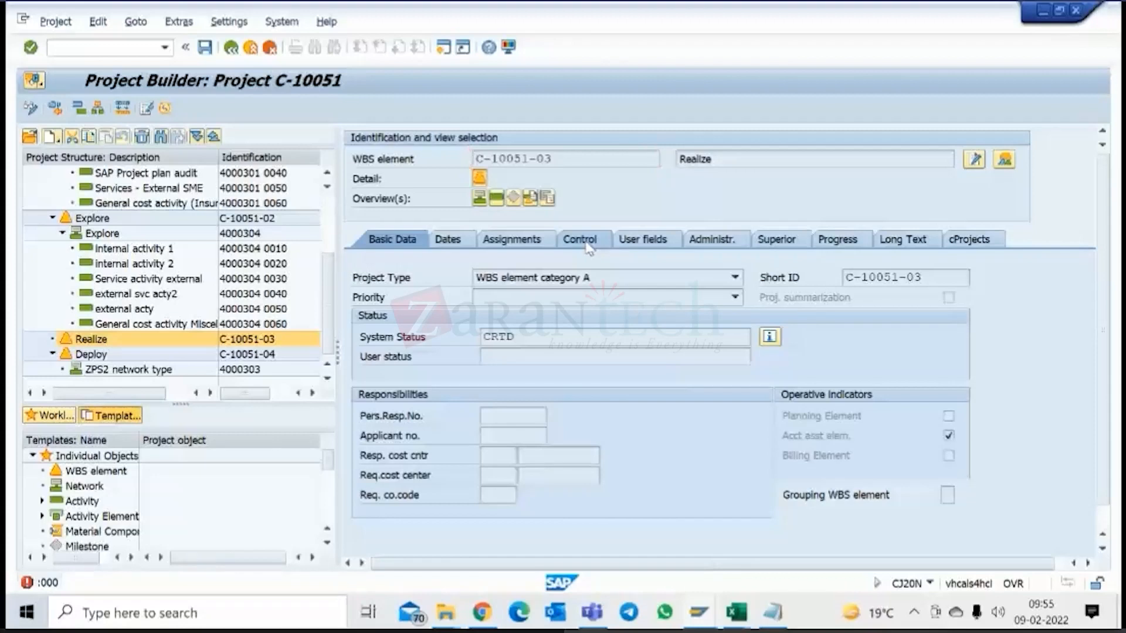
Set the company code to 1710 and the plant to 1710 in the assignments of WBS element Realize.
click(586, 244)
click(511, 240)
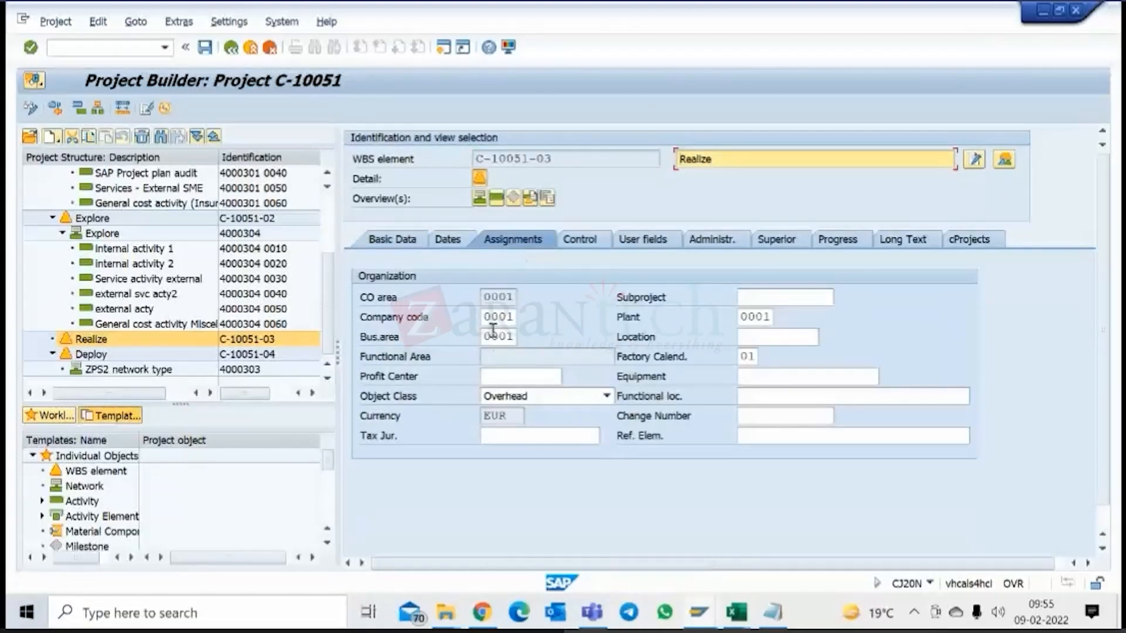
drag(493, 318, 526, 322)
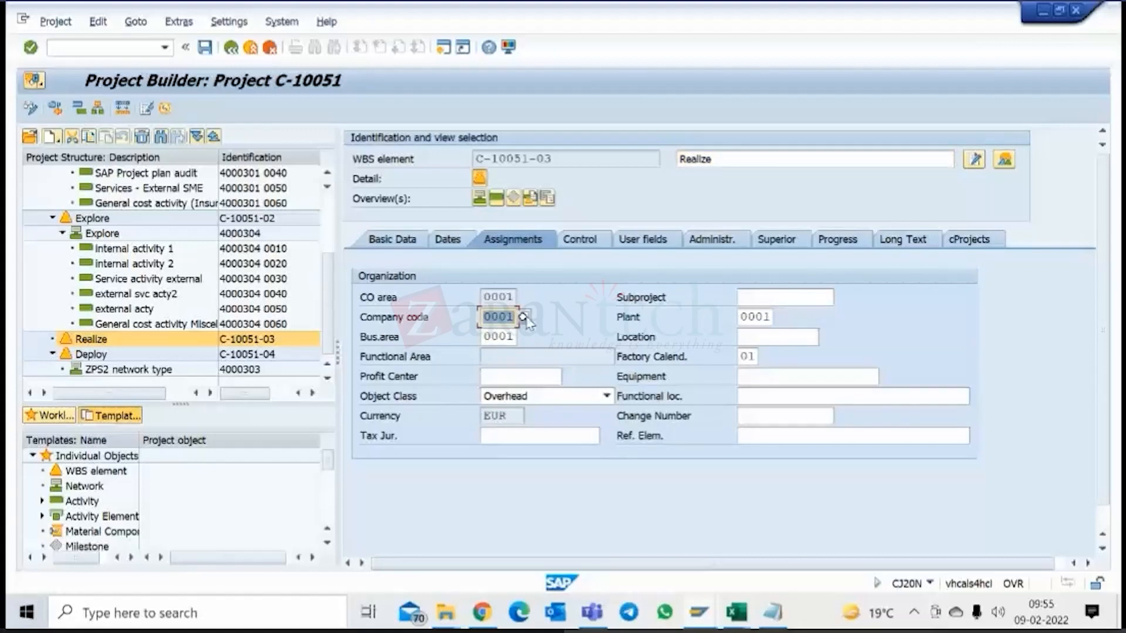
text(171)
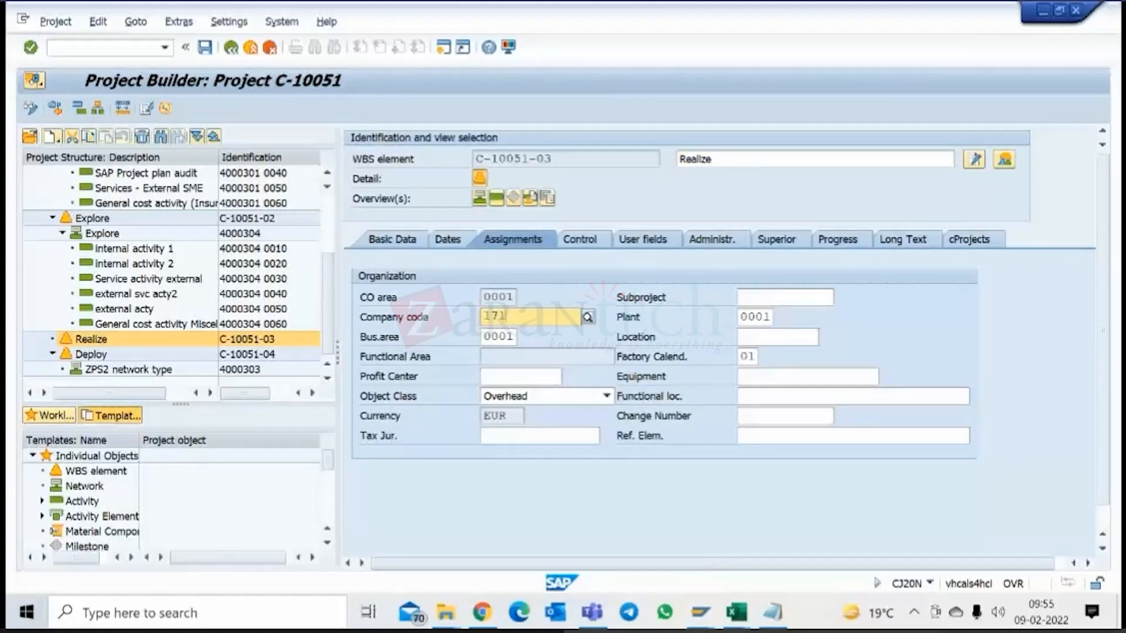
text(0)
key(Return)
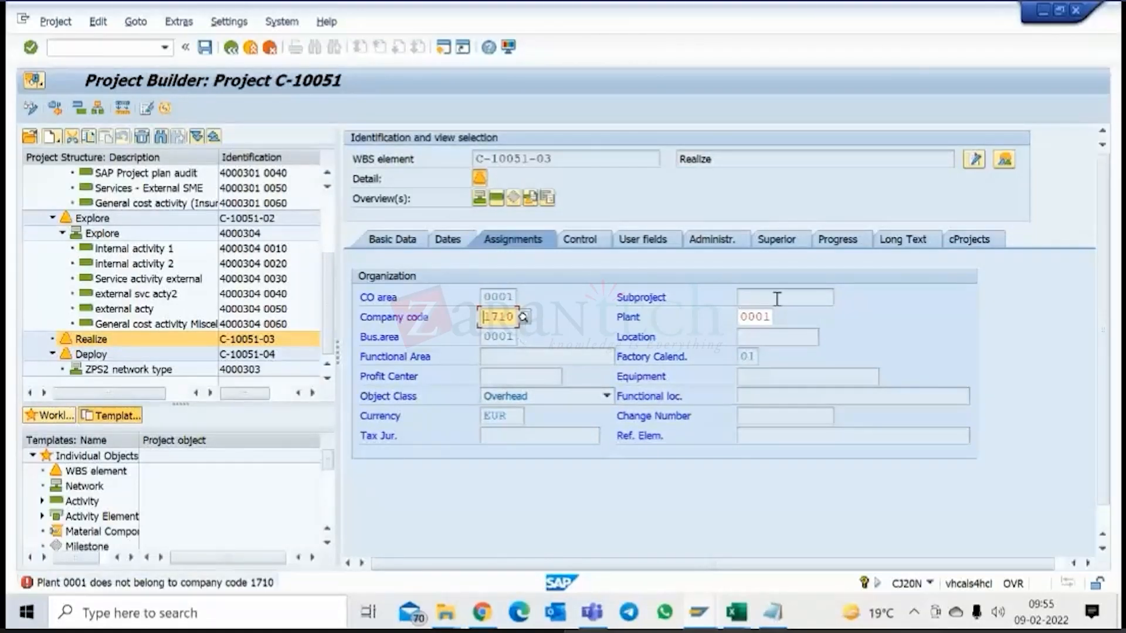
click(752, 317)
key(Return)
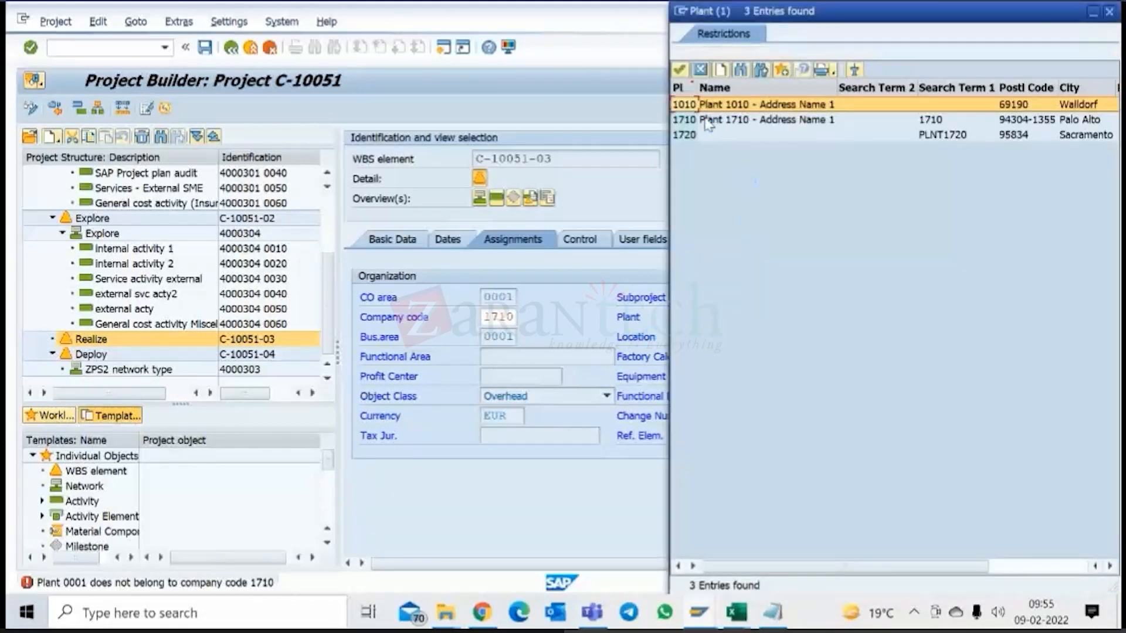
double_click(697, 120)
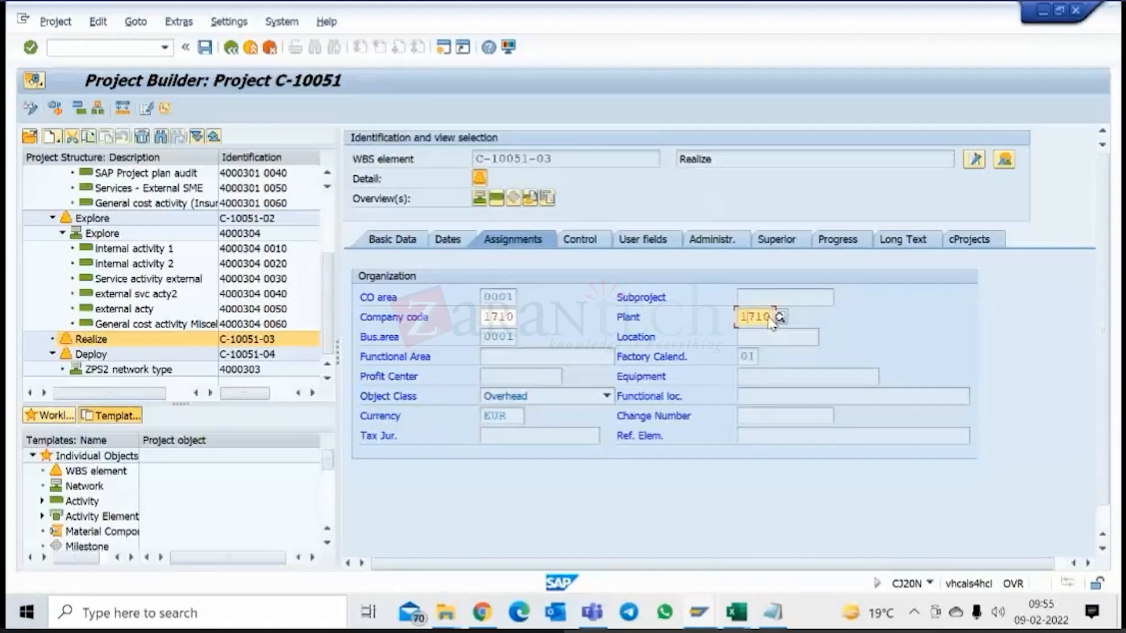
Try to apply the new assignments of WBS element Realize, read the long text of the resulting error, and close it.
key(Return)
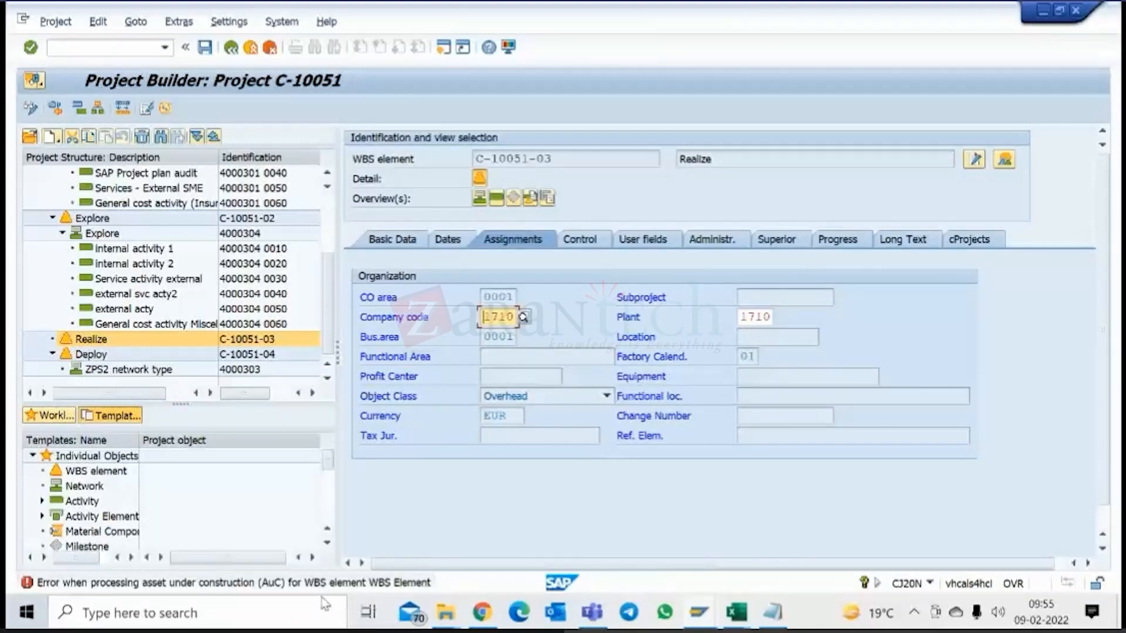
double_click(309, 583)
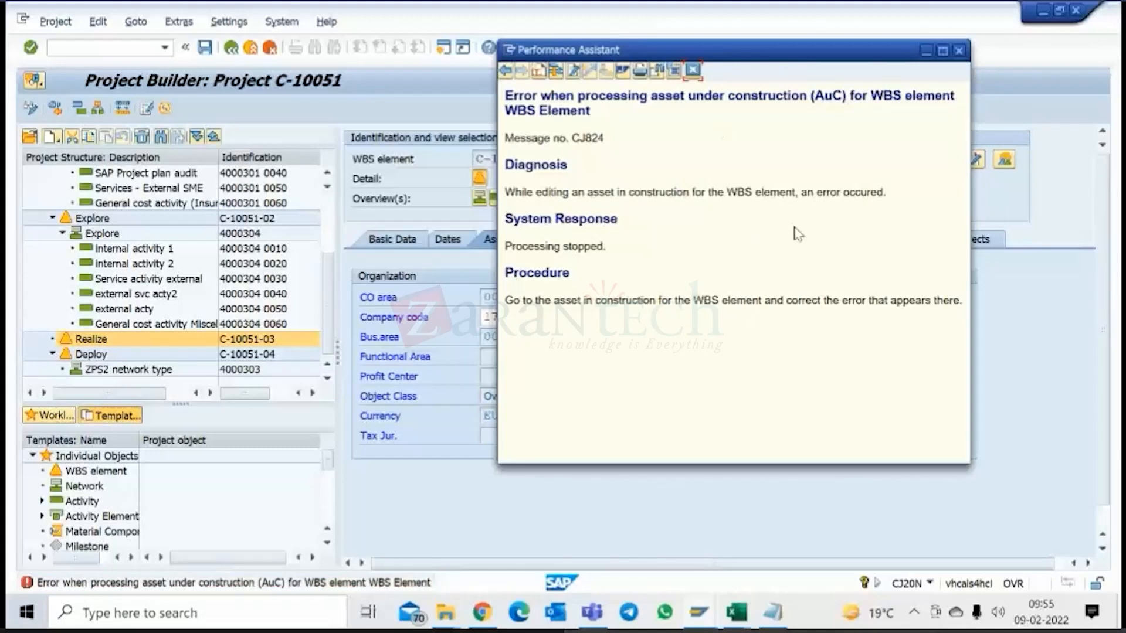
click(694, 71)
click(409, 243)
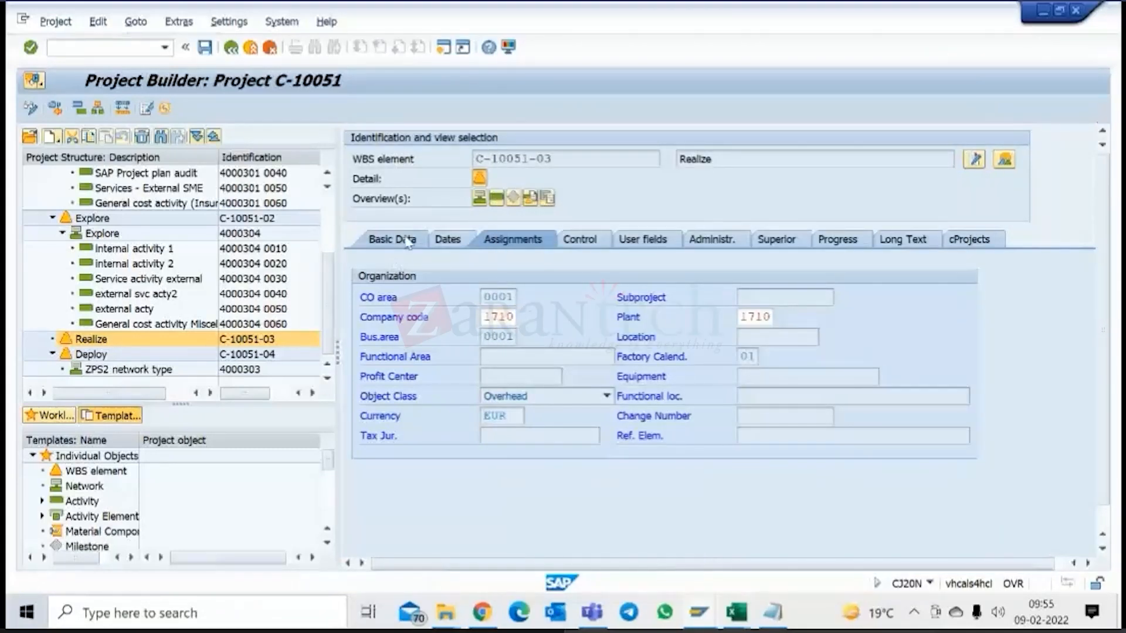
Leave project C-10051 without saving, reopen it in the Project Builder, and select WBS element Realize (C-10051-03).
click(272, 49)
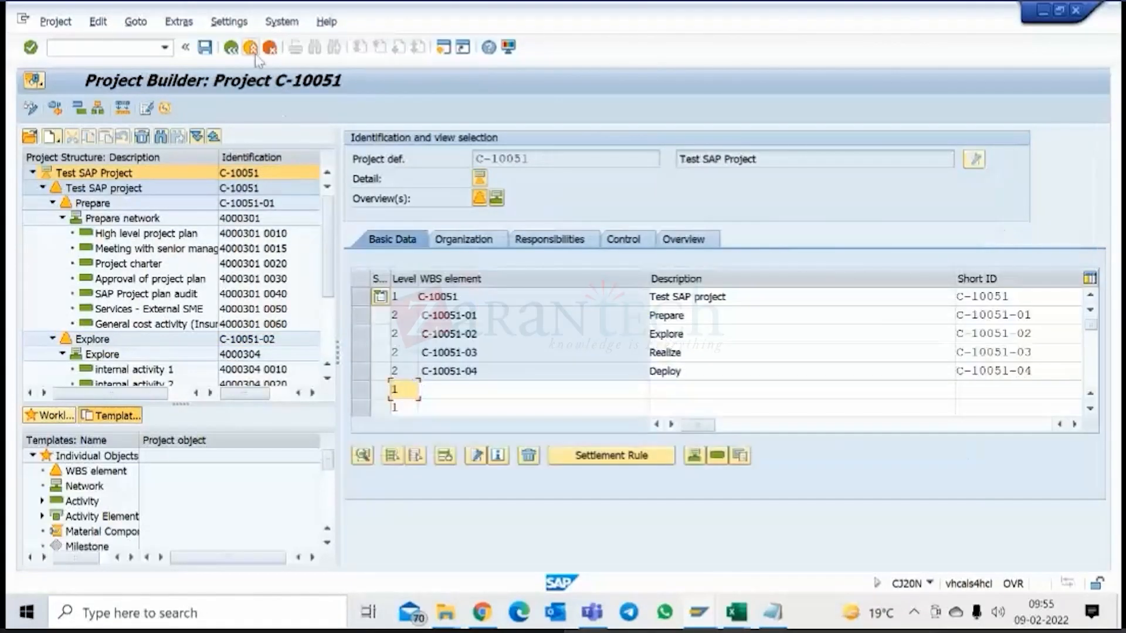
click(269, 49)
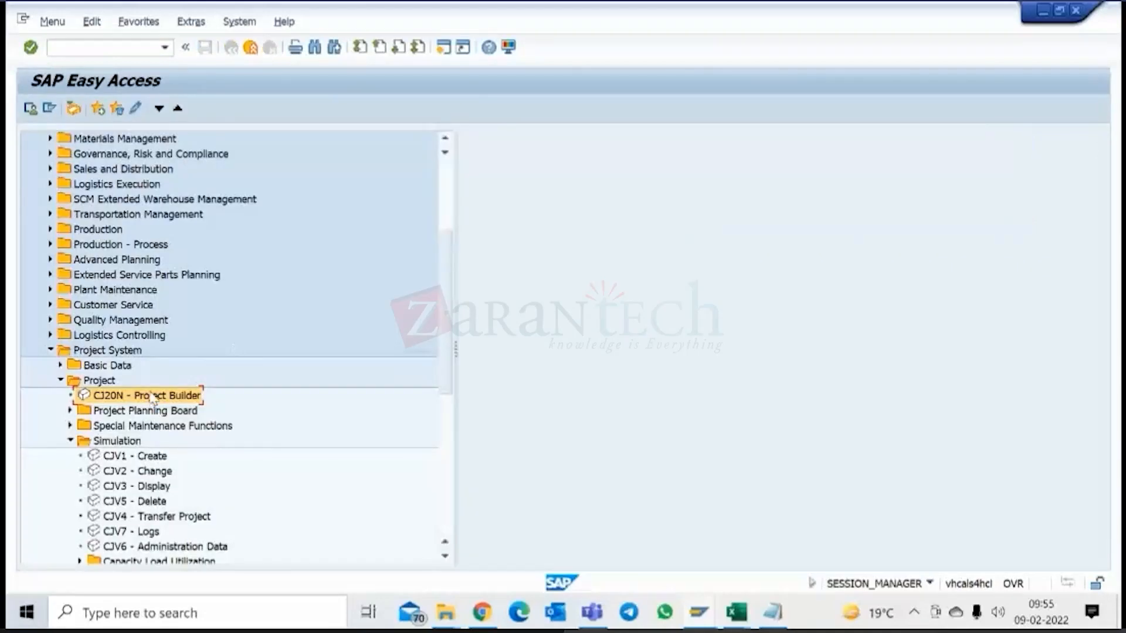
double_click(154, 397)
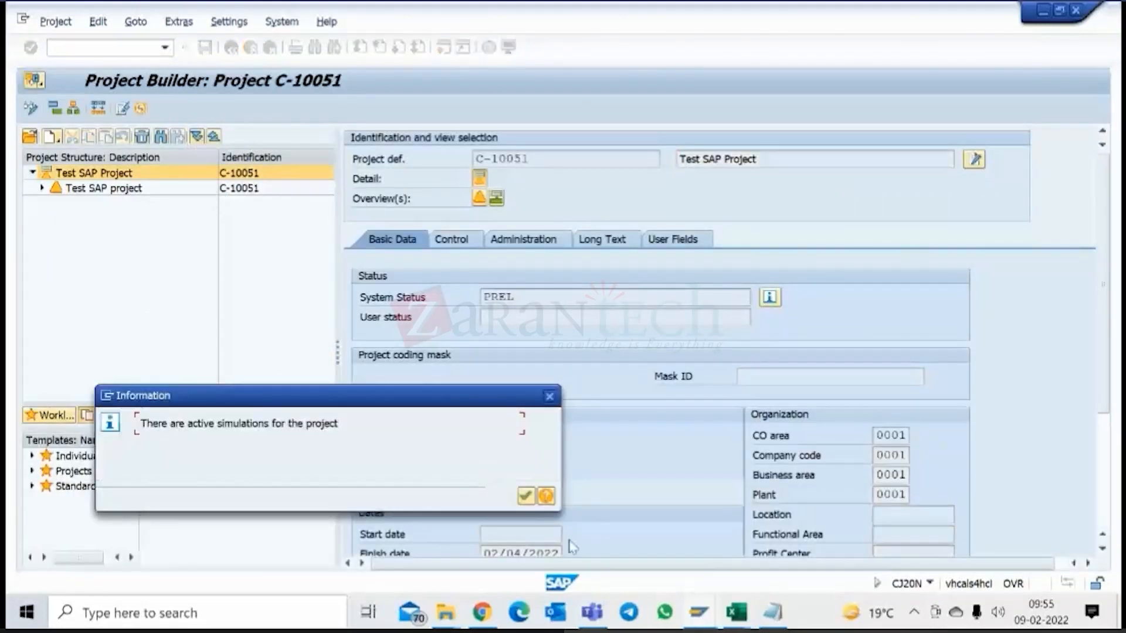
click(525, 497)
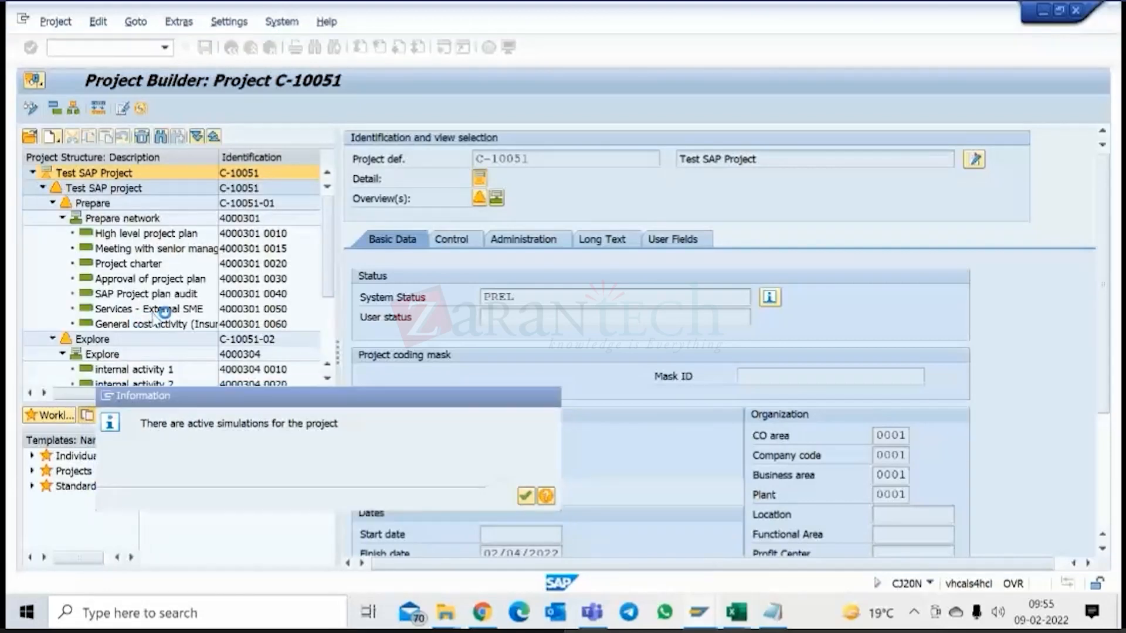
scroll(154, 322, down, 3)
click(122, 342)
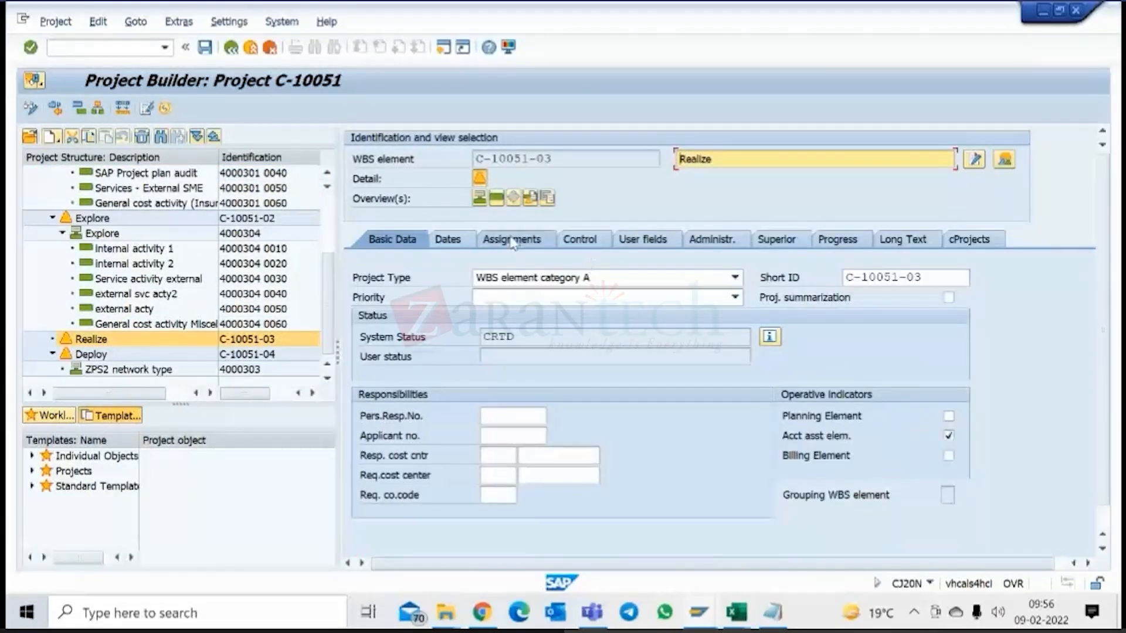
Try to set the company code to 1710 and the plant to 1710 in the assignments of the reopened WBS element Realize.
click(516, 241)
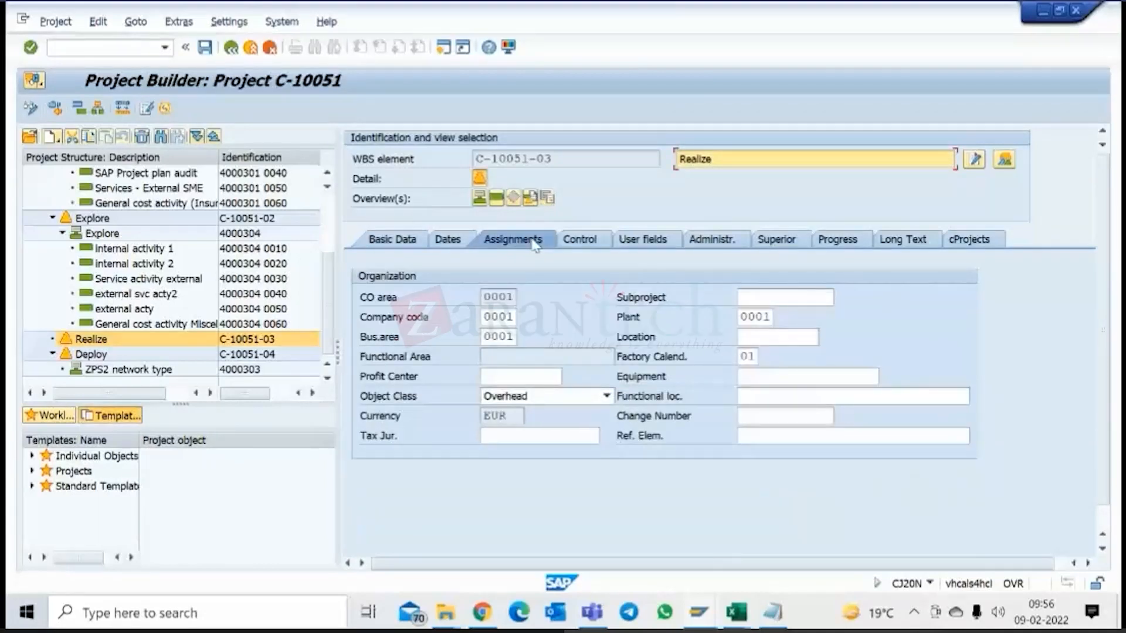
double_click(485, 319)
text(17)
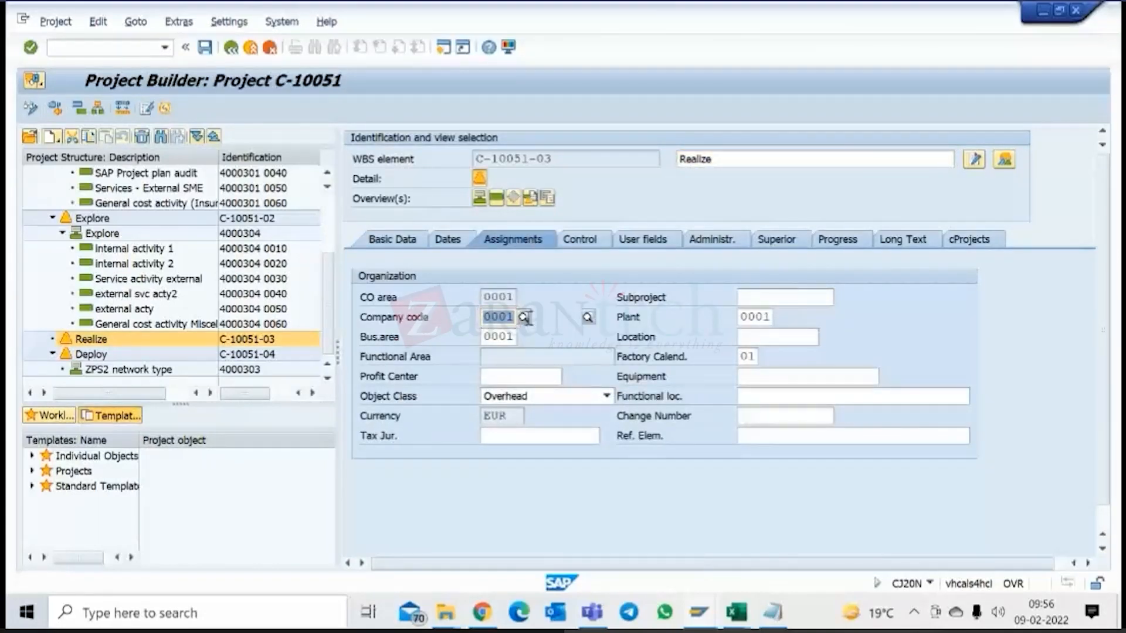
text(10)
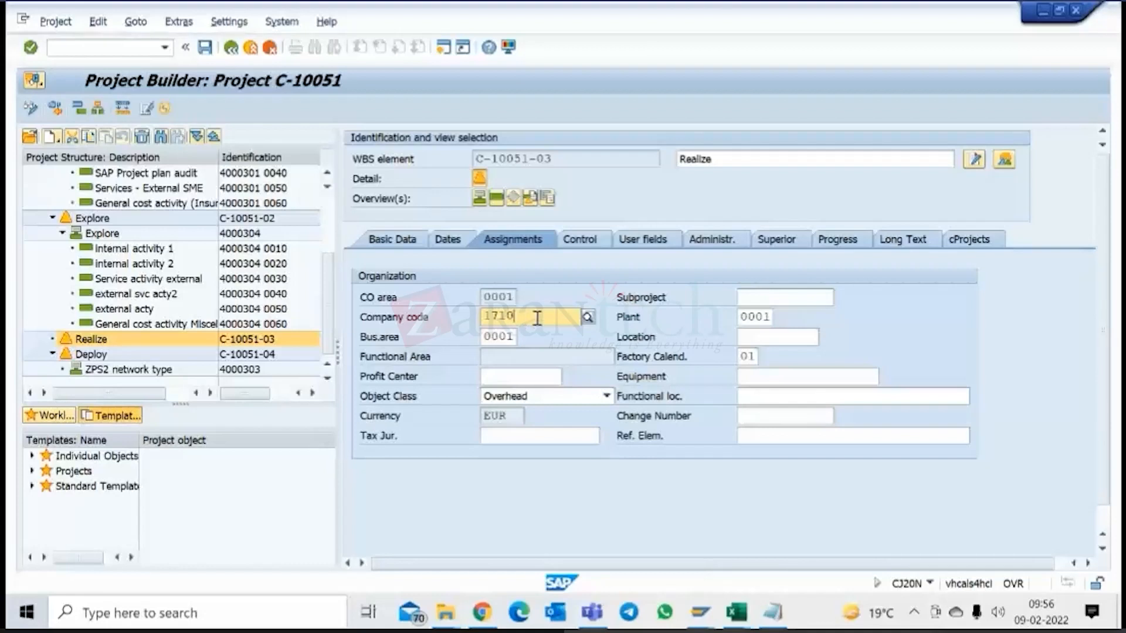
click(578, 355)
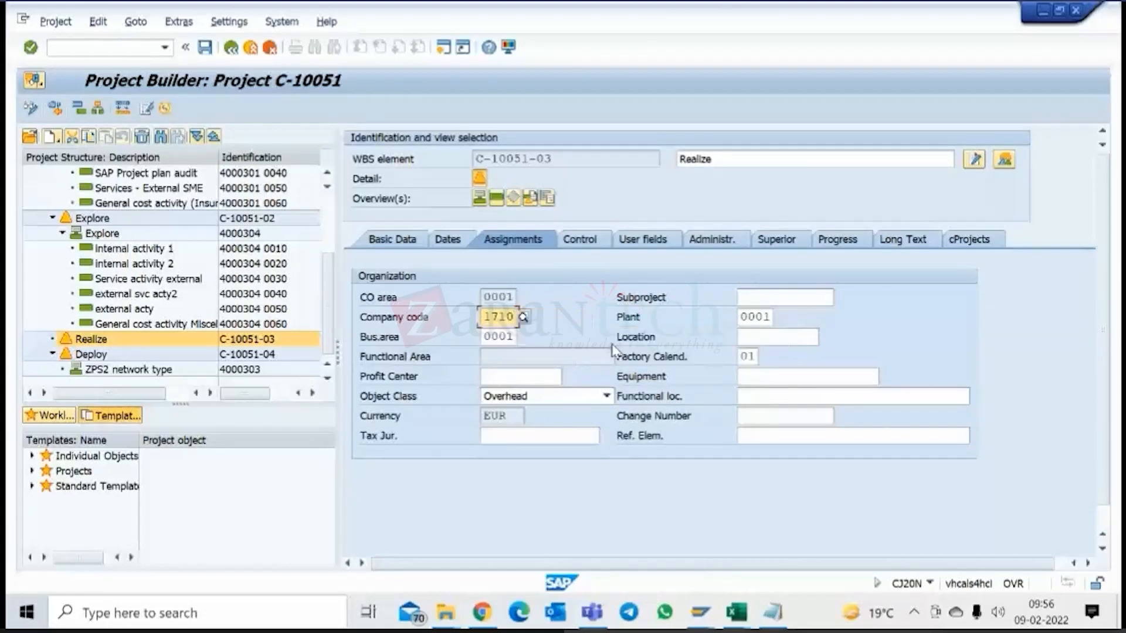
double_click(757, 316)
text(17)
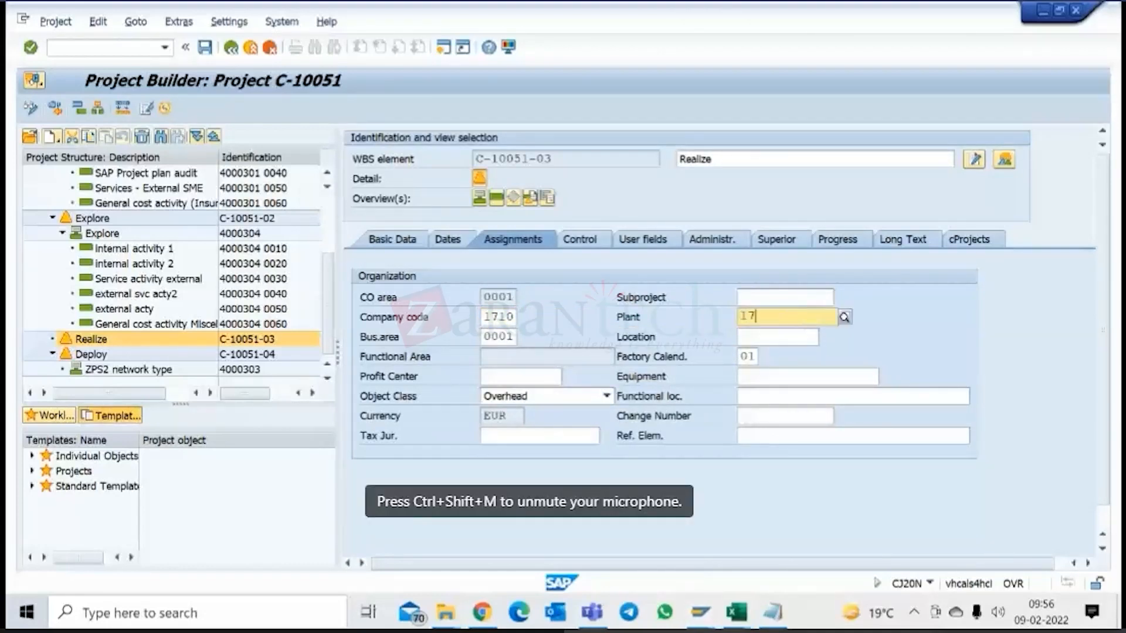
text(10)
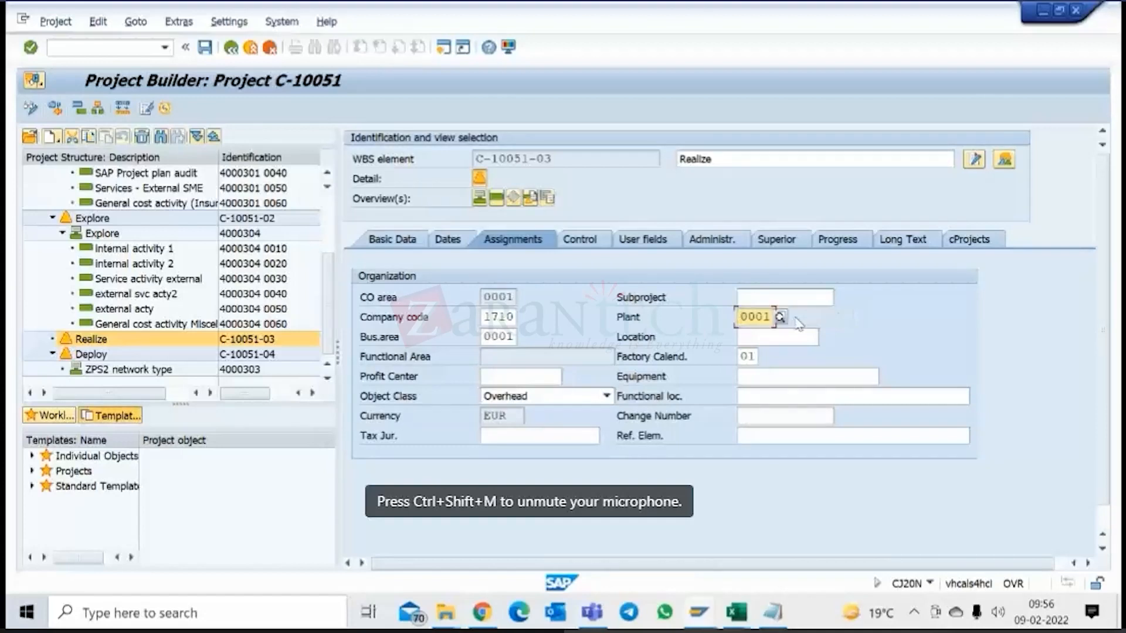
key(Return)
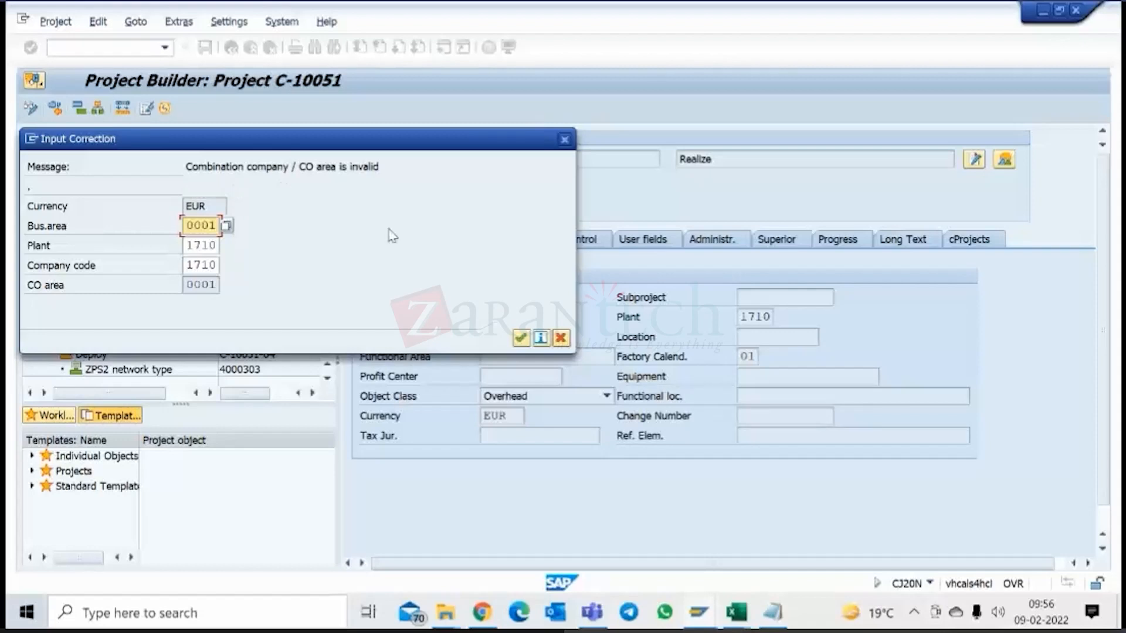
Choose business area 0001 in the input correction for Realize and try to confirm the correction.
click(227, 226)
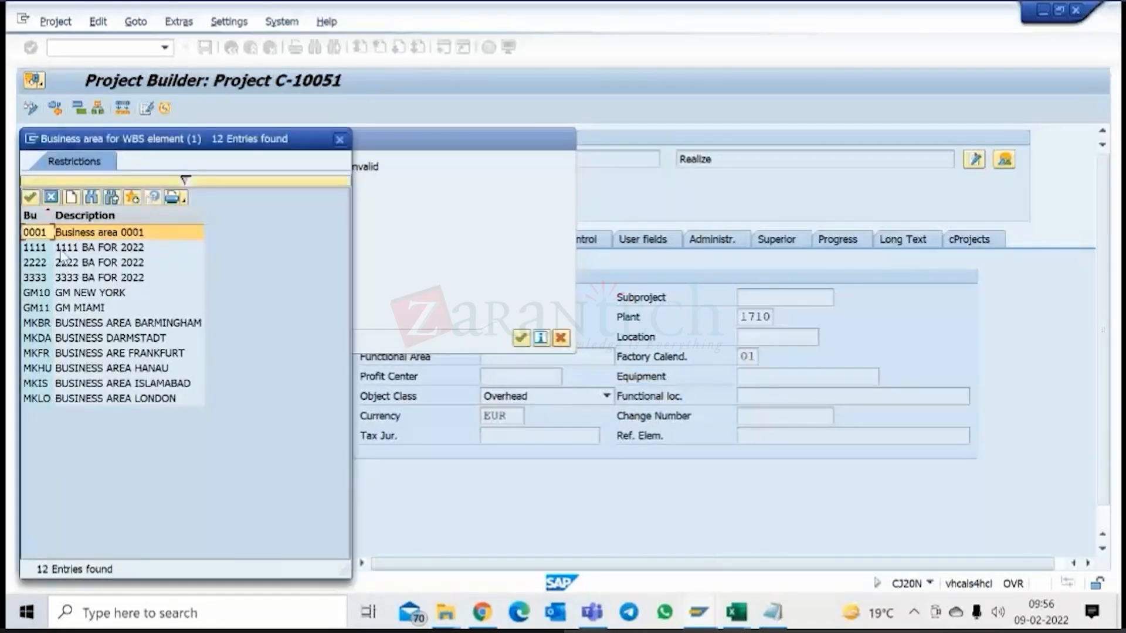
double_click(70, 233)
click(209, 245)
key(Return)
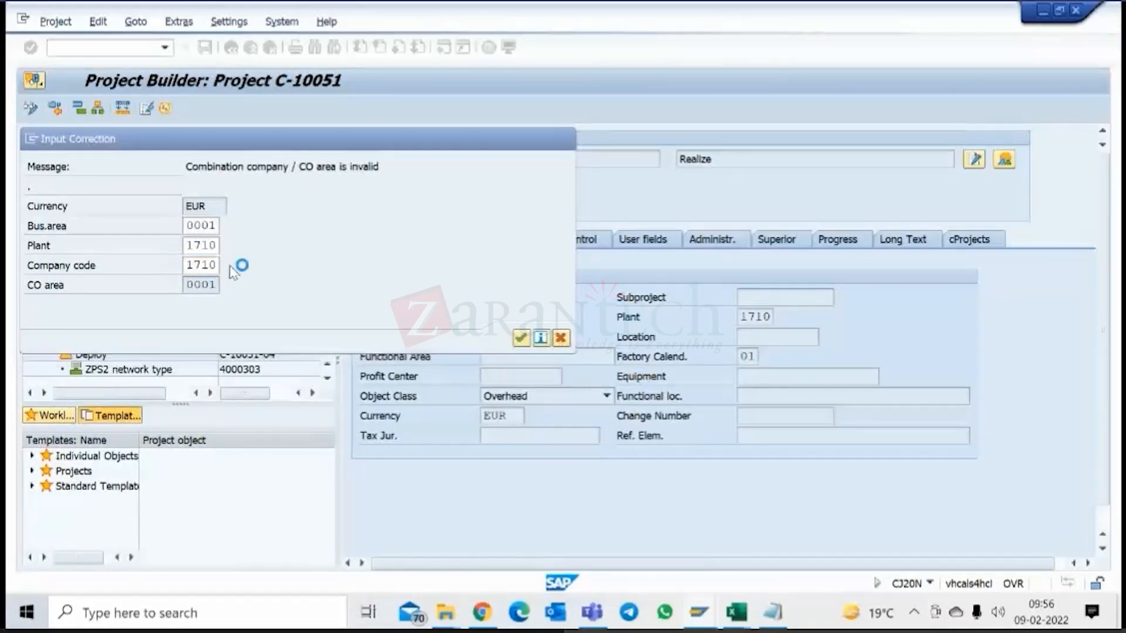
Look through the list of available company codes for the WBS element, then cancel the list and the input correction.
click(226, 265)
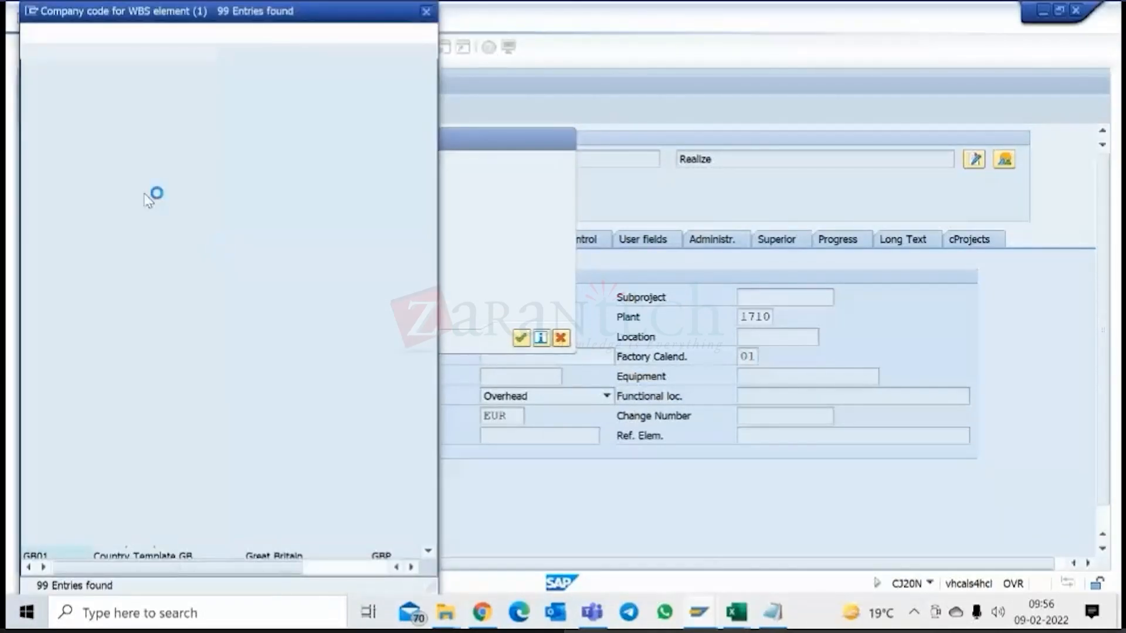
scroll(190, 254, down, 10)
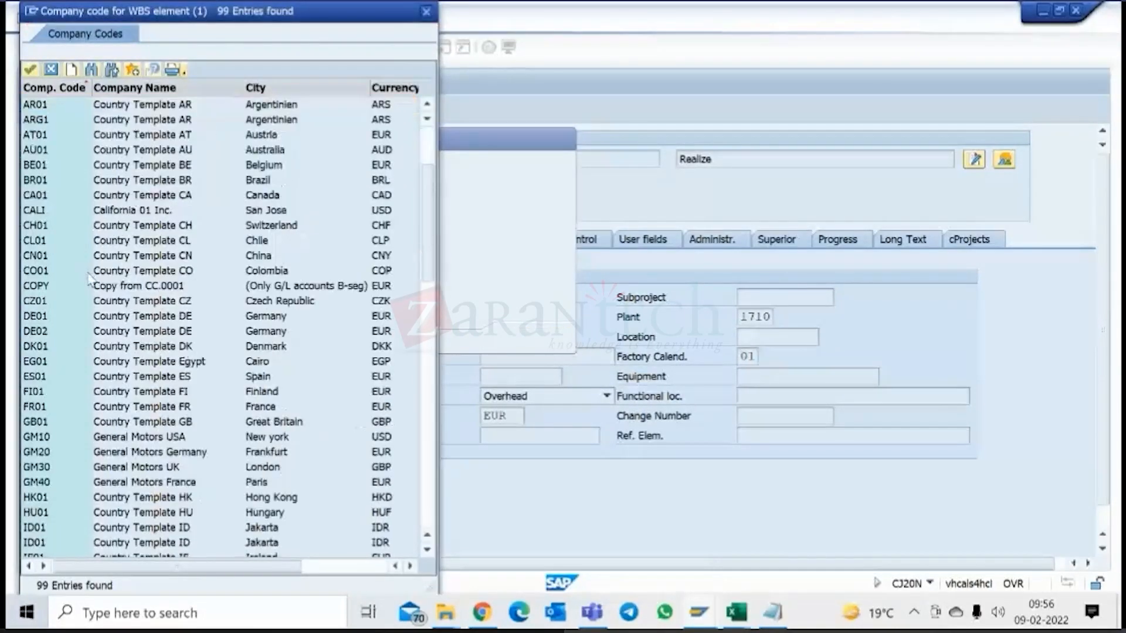
scroll(193, 254, down, 8)
click(227, 52)
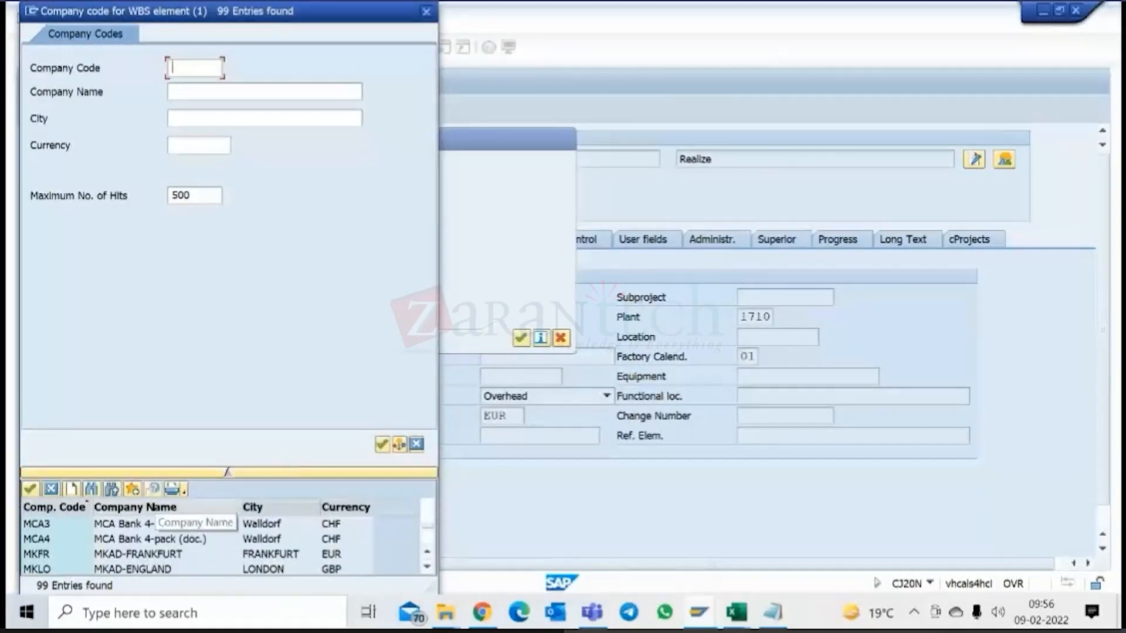
scroll(175, 531, down, 5)
scroll(268, 545, down, 2)
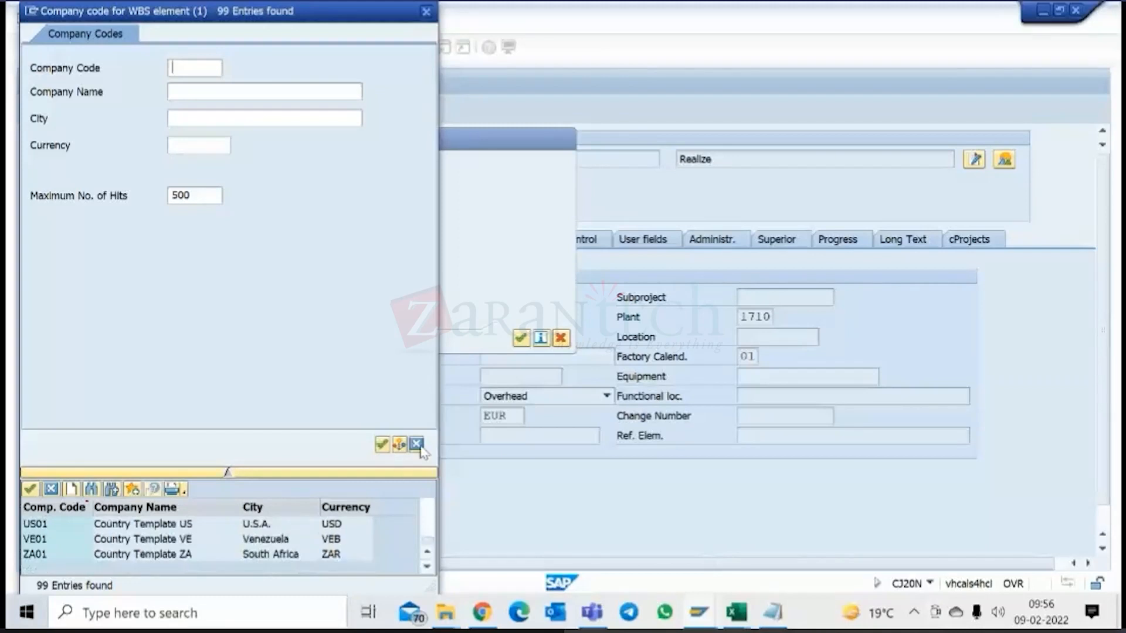
click(416, 444)
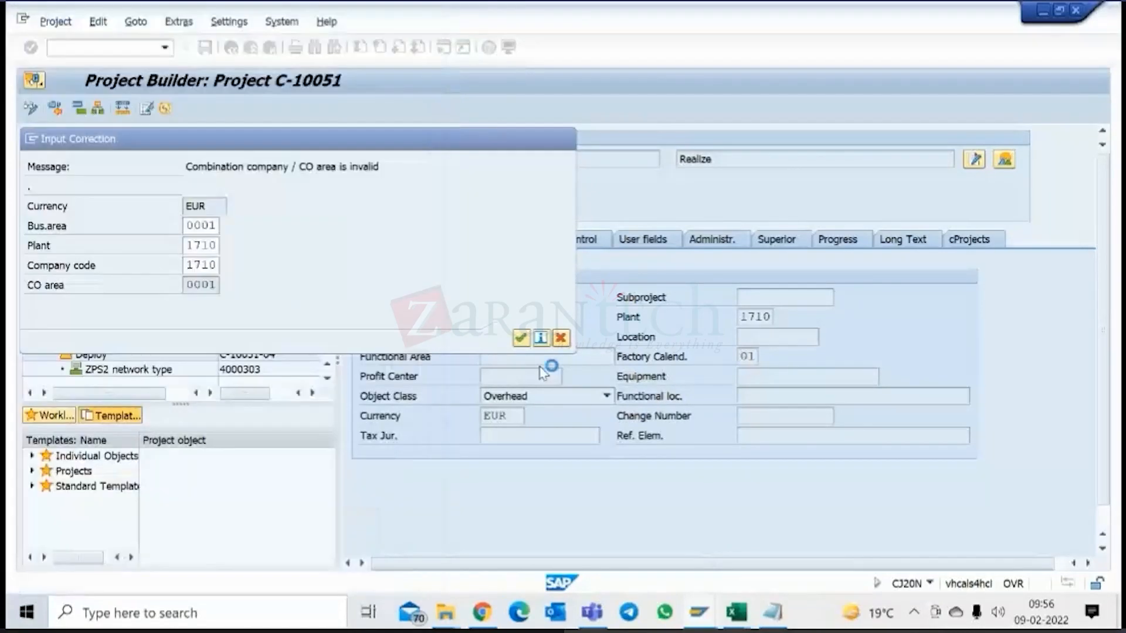
click(560, 339)
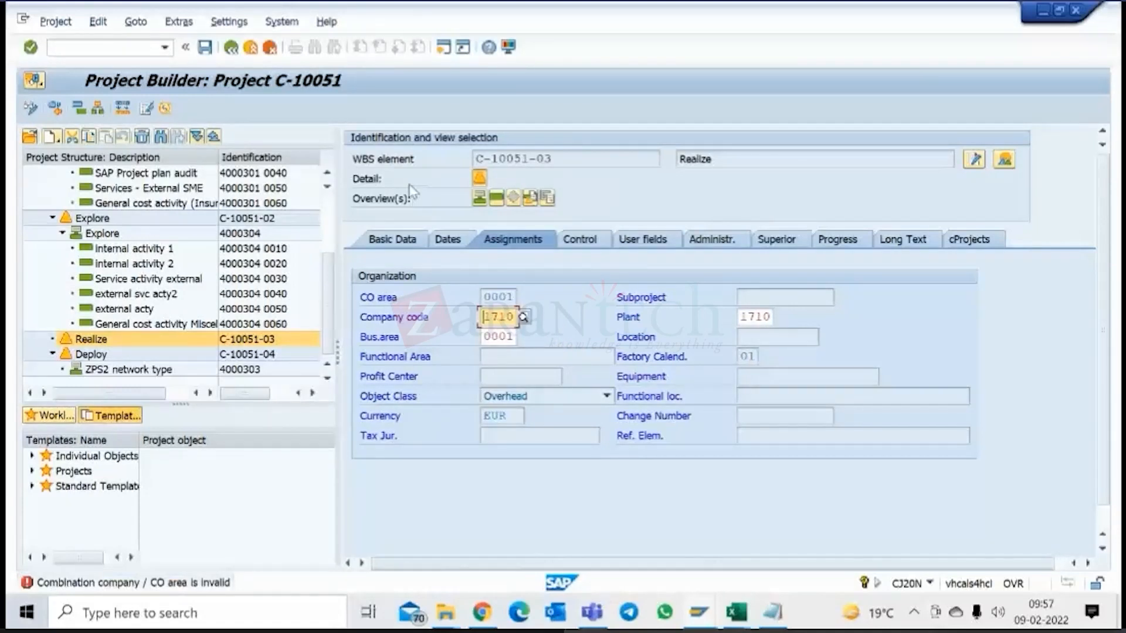
Discard the assignment edits in project C-10051 and leave the Project Builder.
click(269, 48)
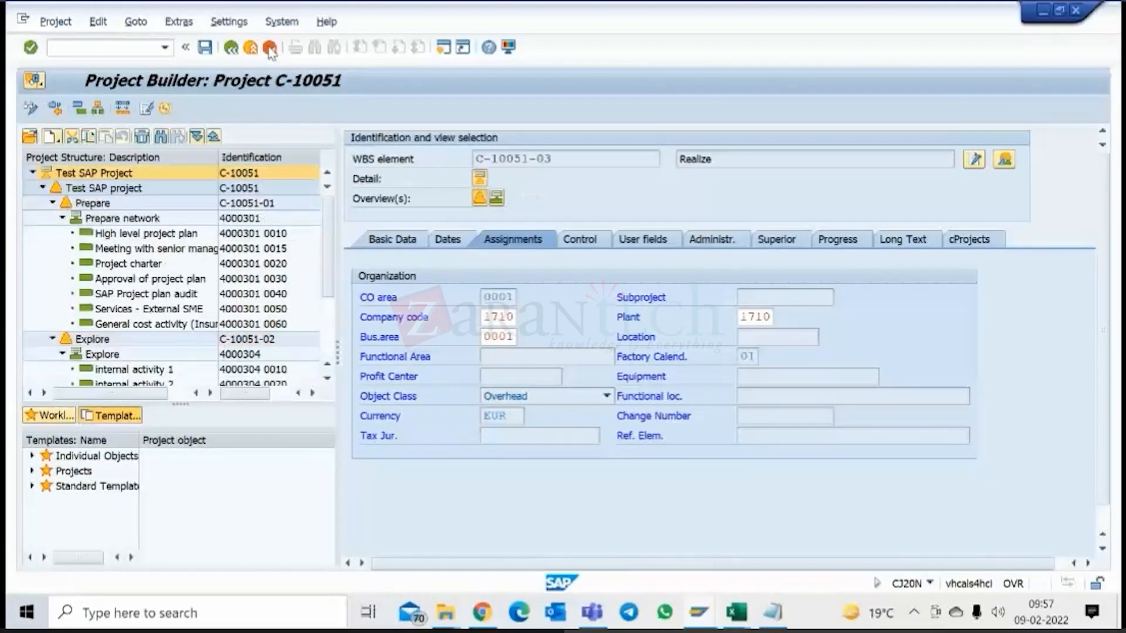
click(252, 52)
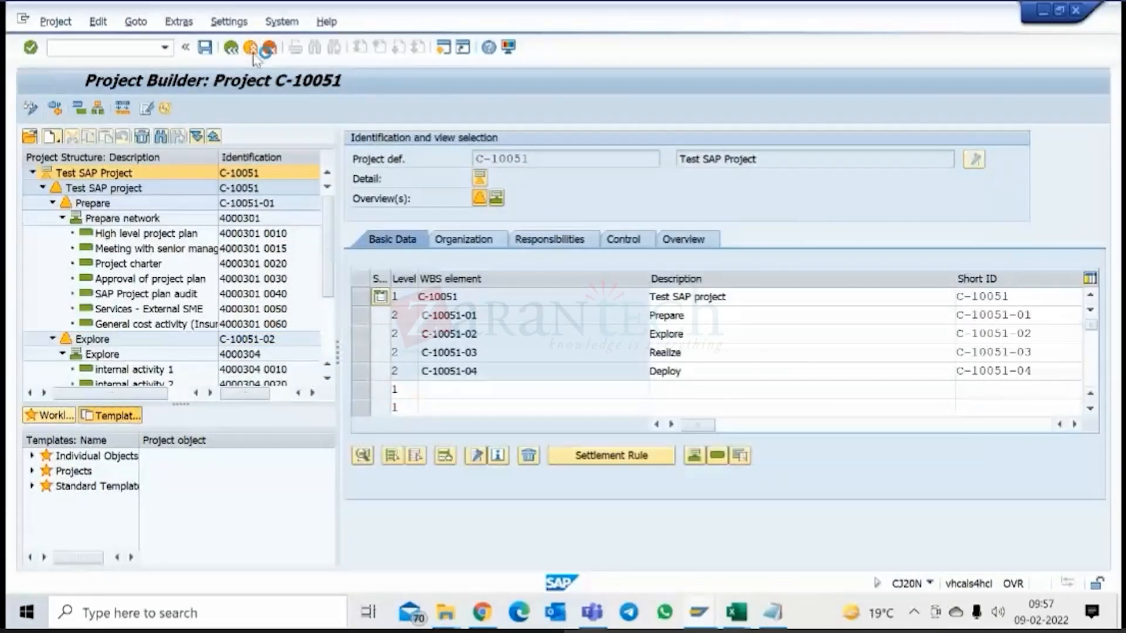
click(252, 50)
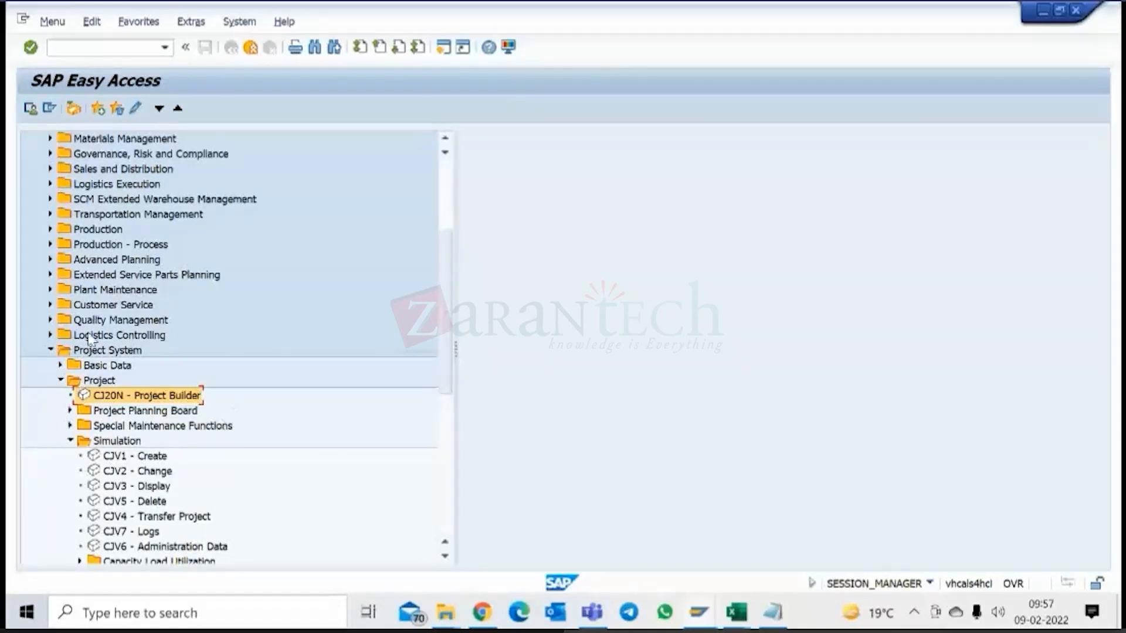
Restart the Project Builder and open the CAPEX Project C-1000 from the last processed projects.
click(61, 364)
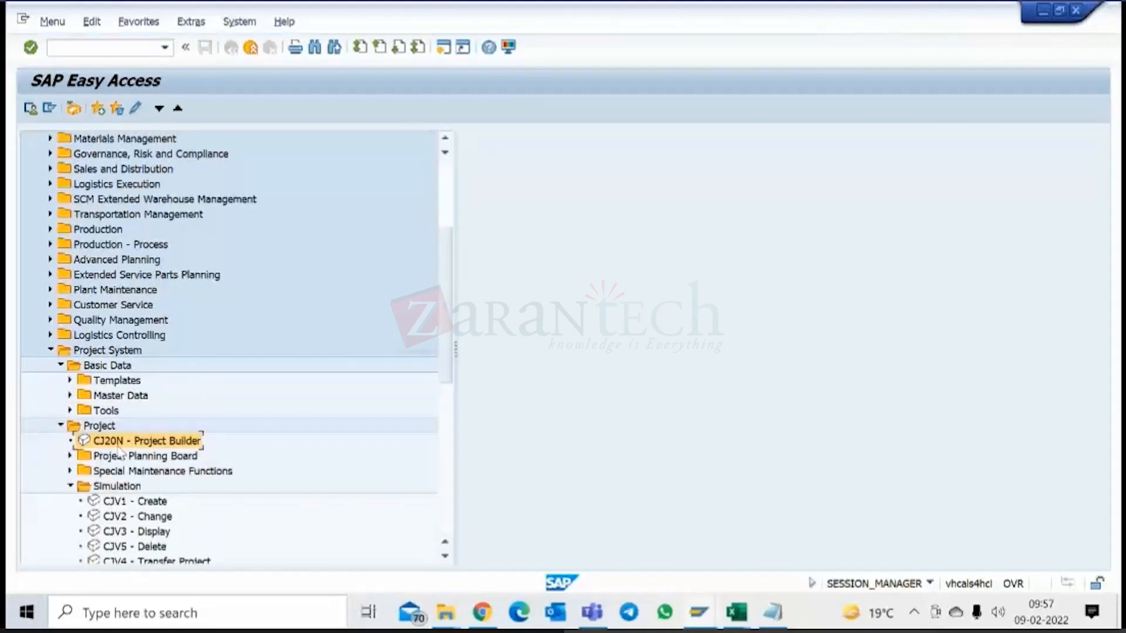
double_click(120, 445)
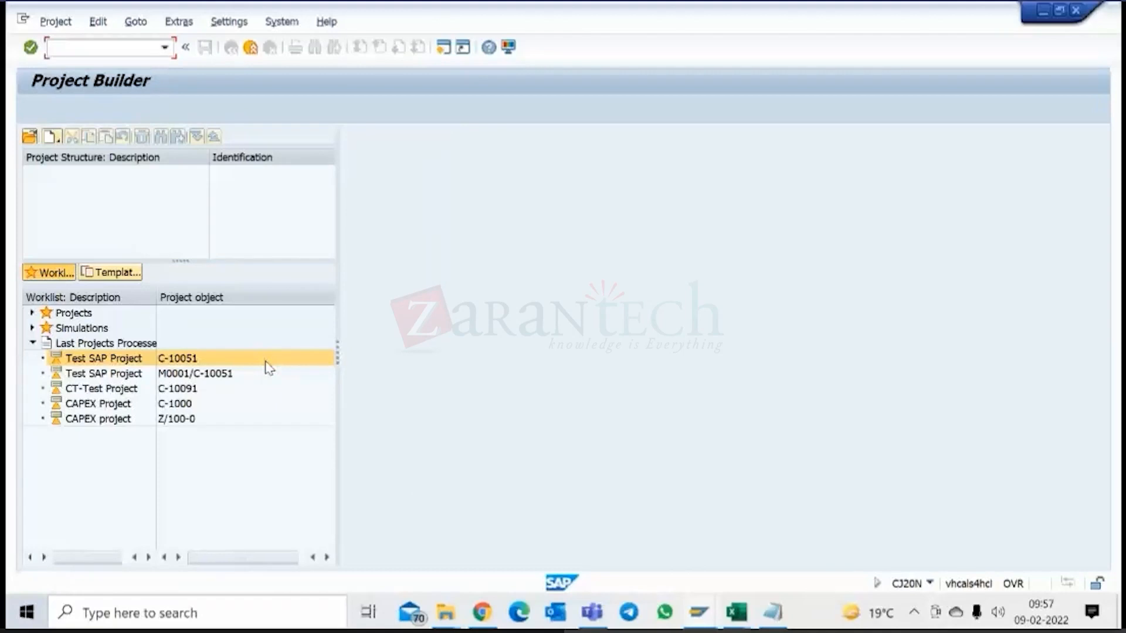
click(146, 411)
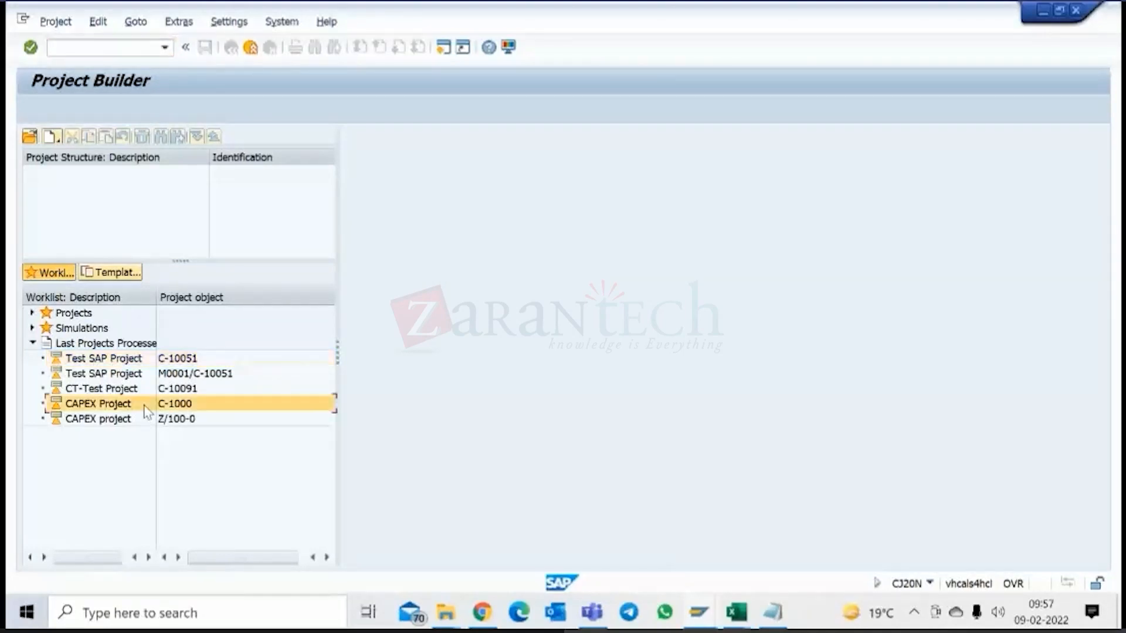
double_click(146, 407)
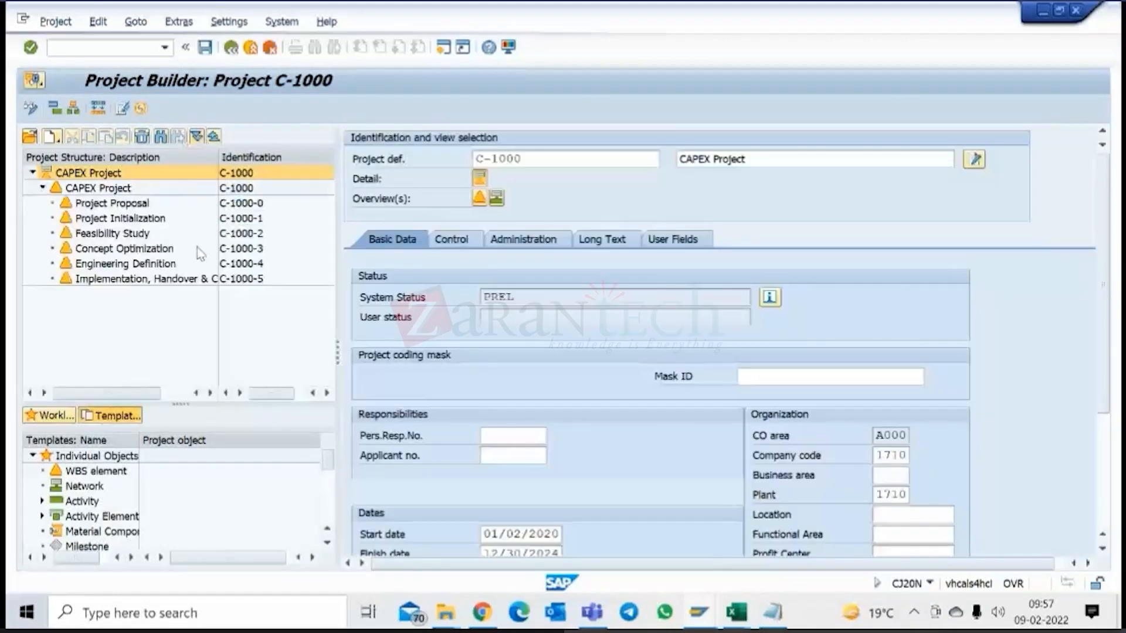
Examine the assignments of WBS elements Concept Optimization and Project Proposal, then the basic data of Project Proposal and Project Initialization.
click(123, 250)
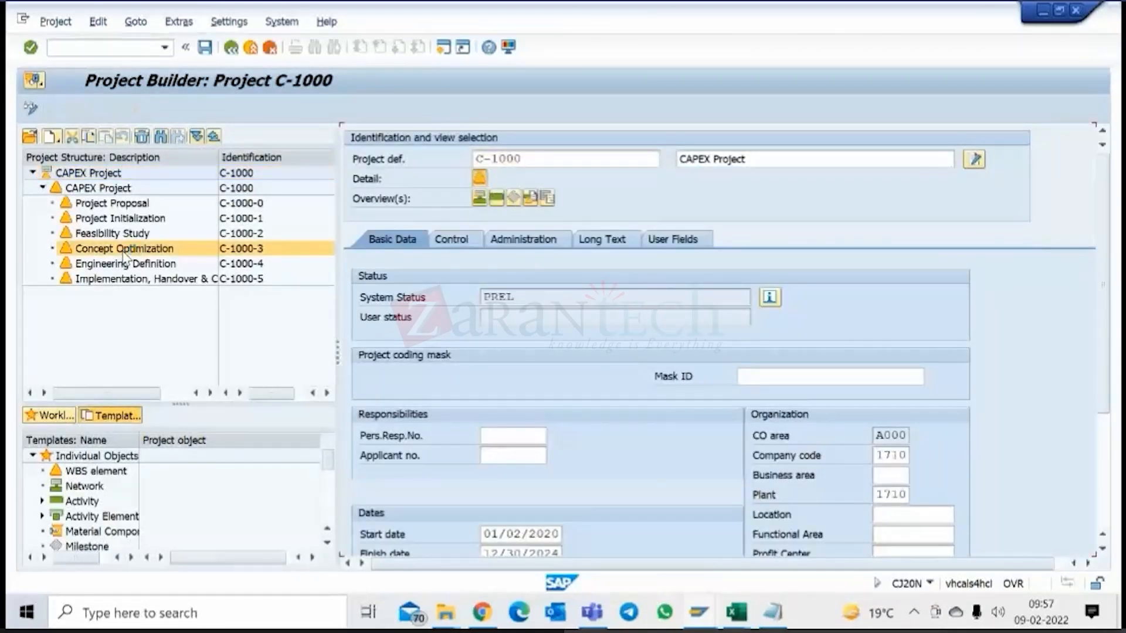
click(529, 242)
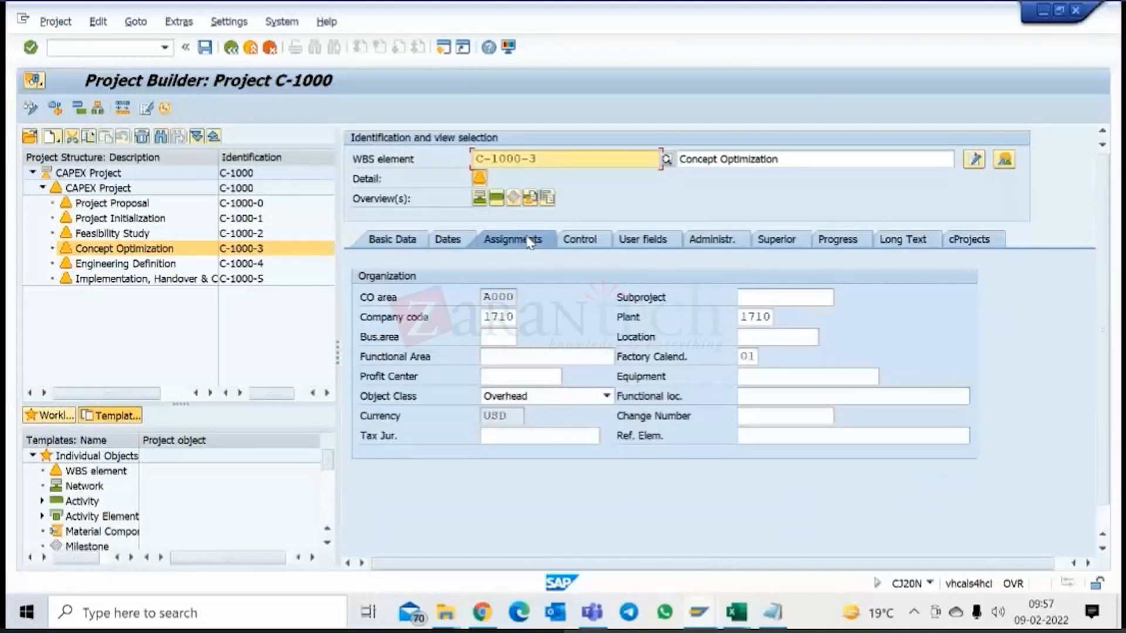
click(136, 205)
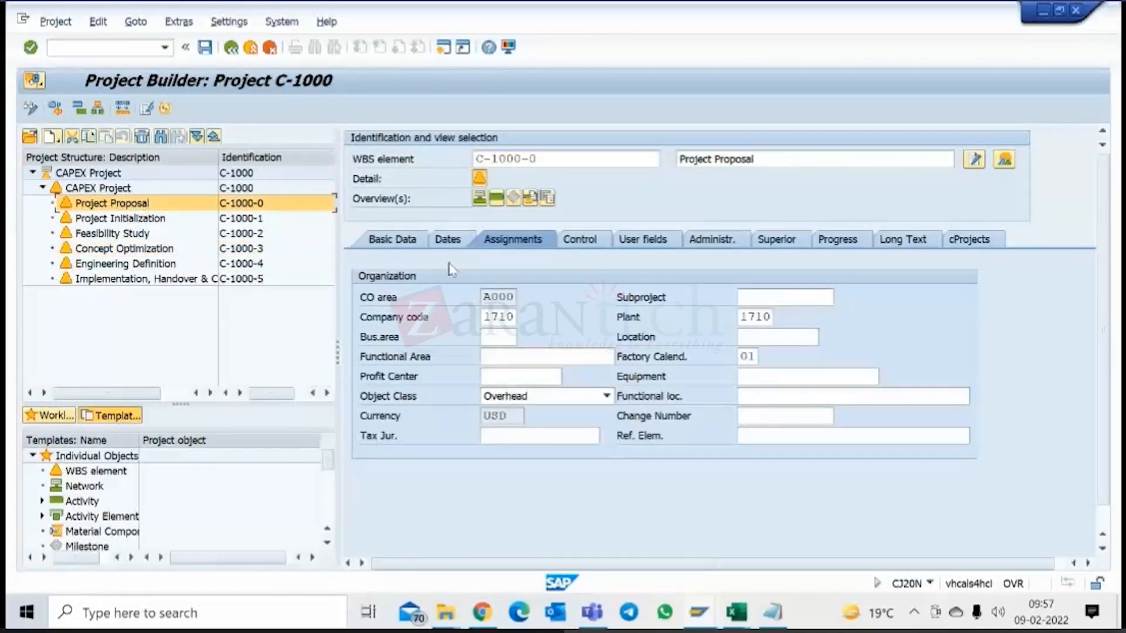
click(392, 242)
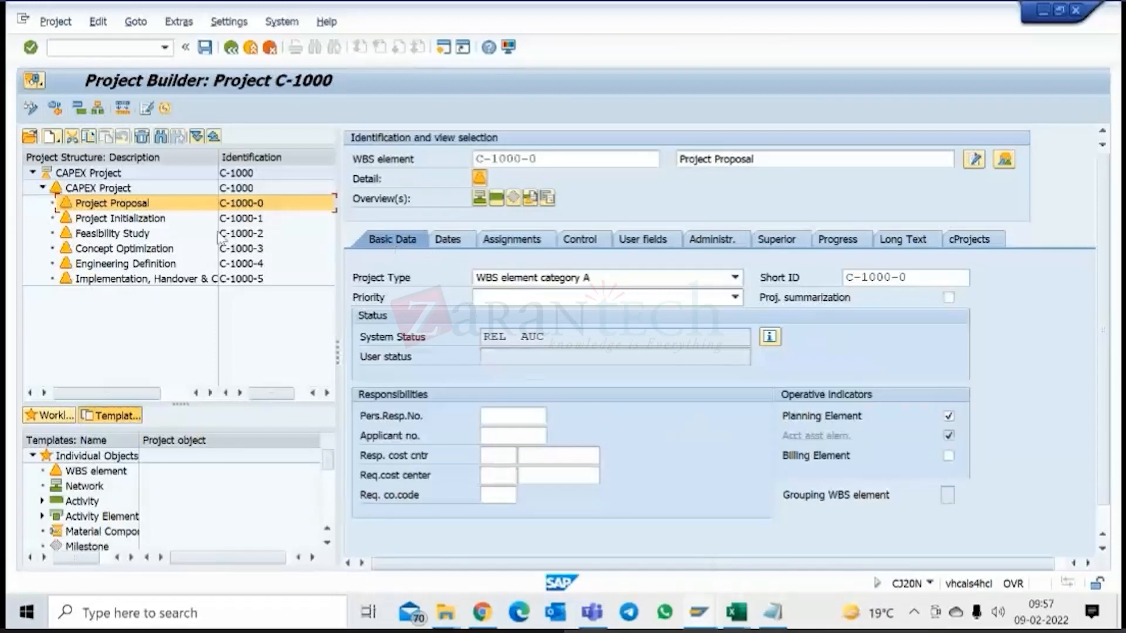
click(150, 220)
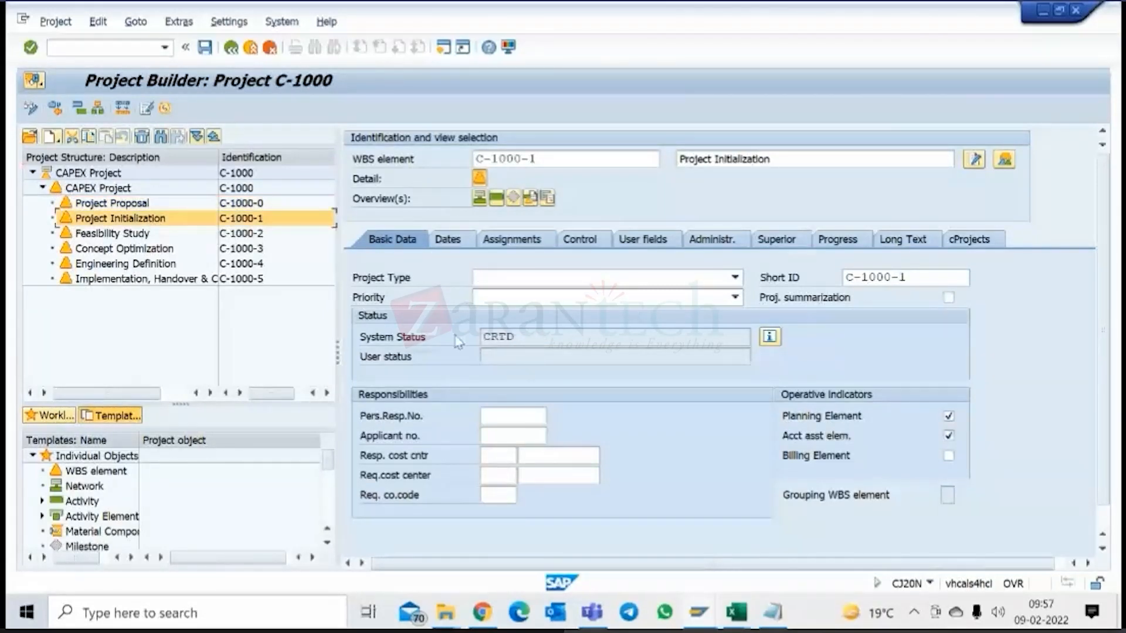
Check the investment profile in the control data of WBS element Project Initialization.
click(148, 204)
click(150, 220)
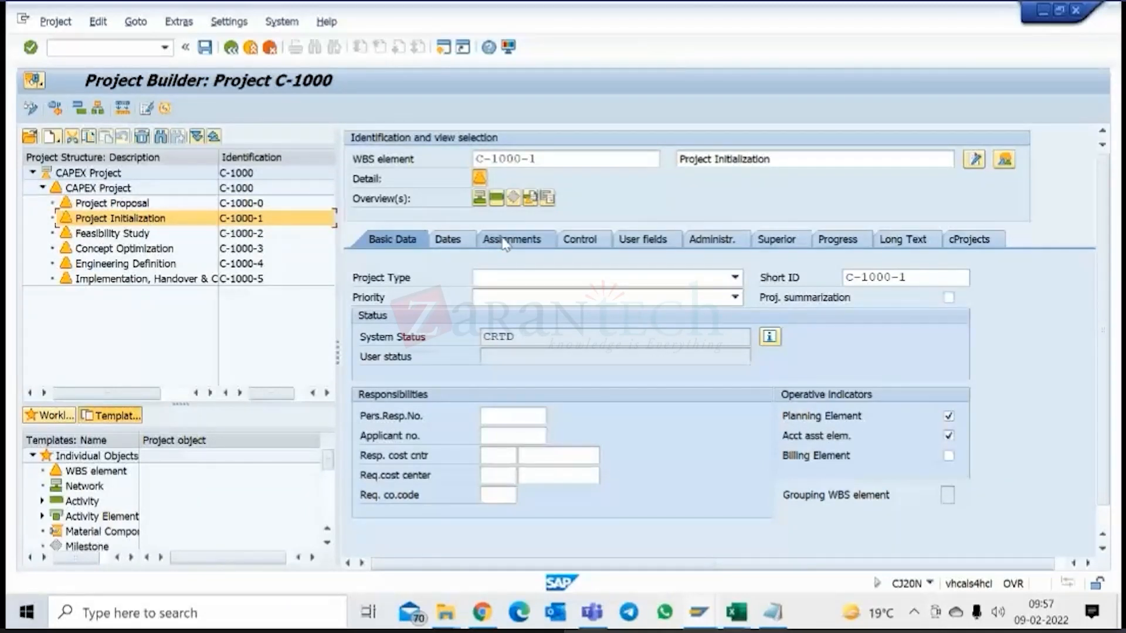
click(536, 244)
click(574, 242)
double_click(524, 376)
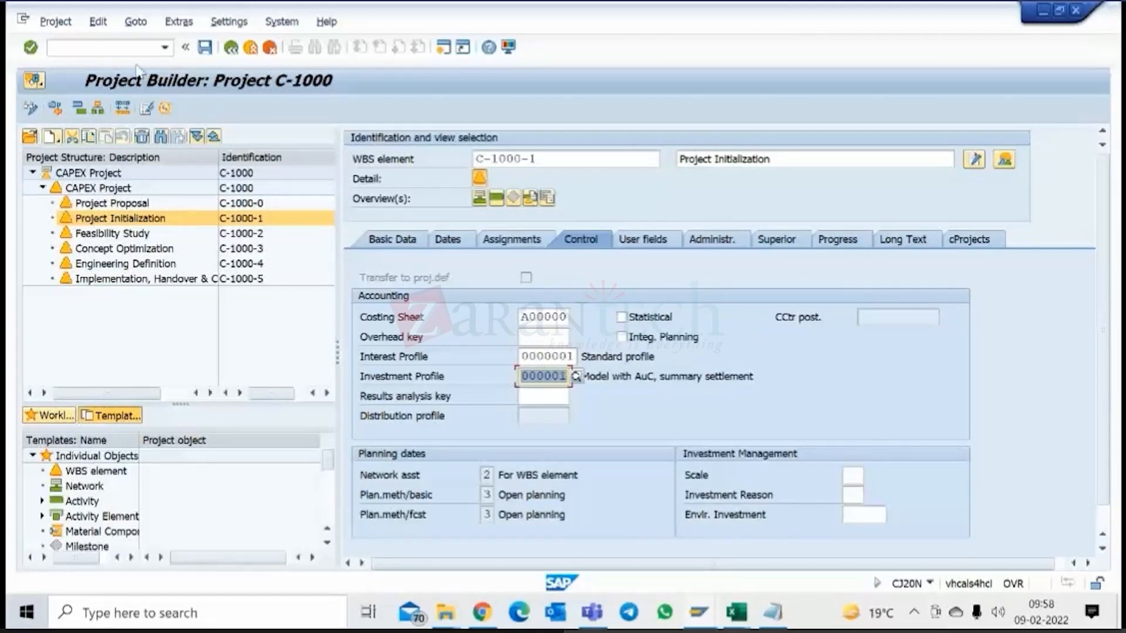
Return to the basic data of Project Initialization and release this WBS element.
click(98, 25)
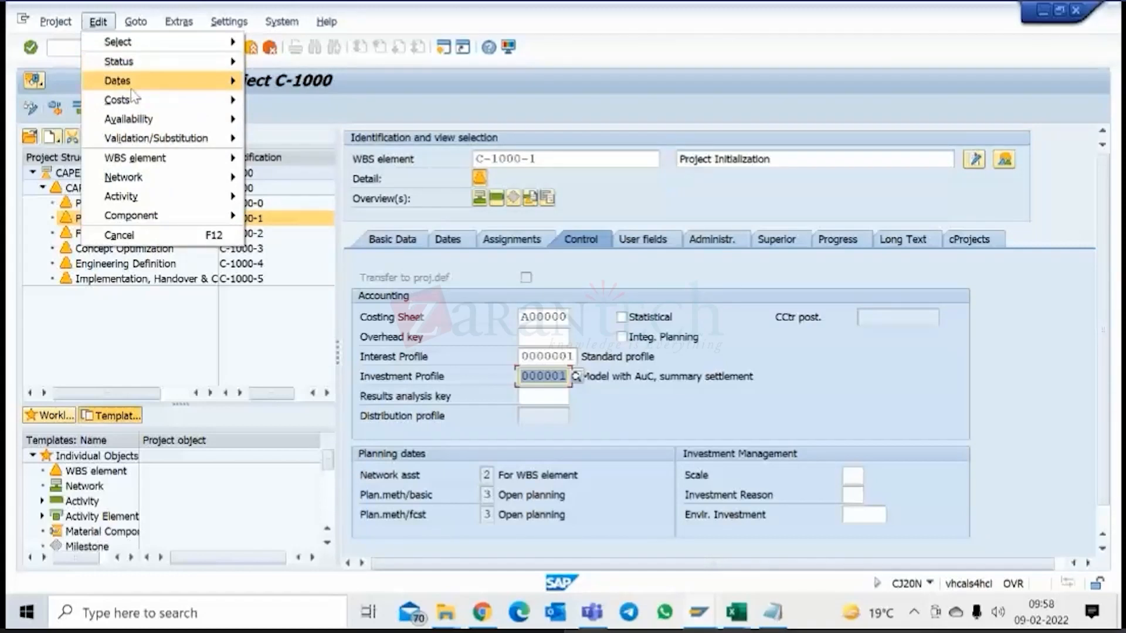
click(393, 240)
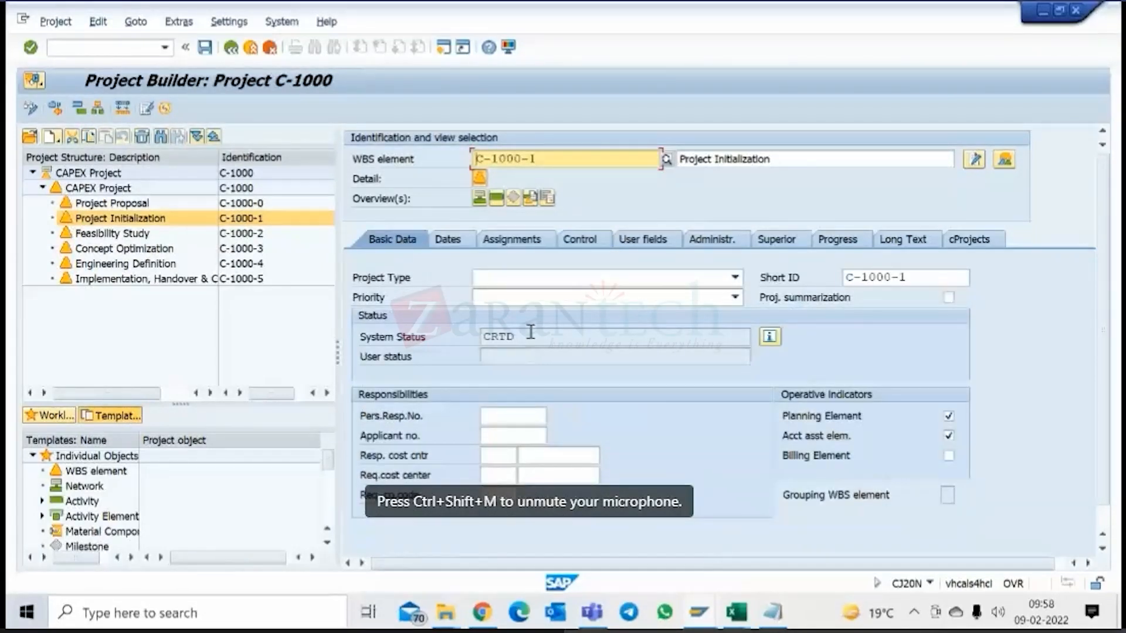
double_click(530, 334)
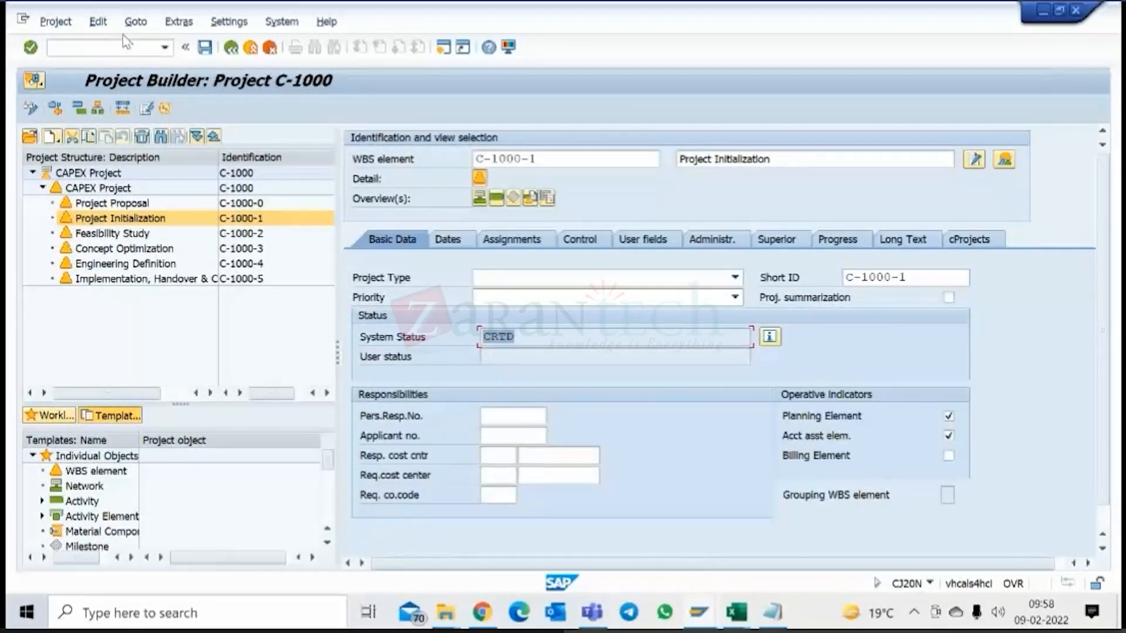
click(98, 22)
mouse_move(117, 58)
click(305, 61)
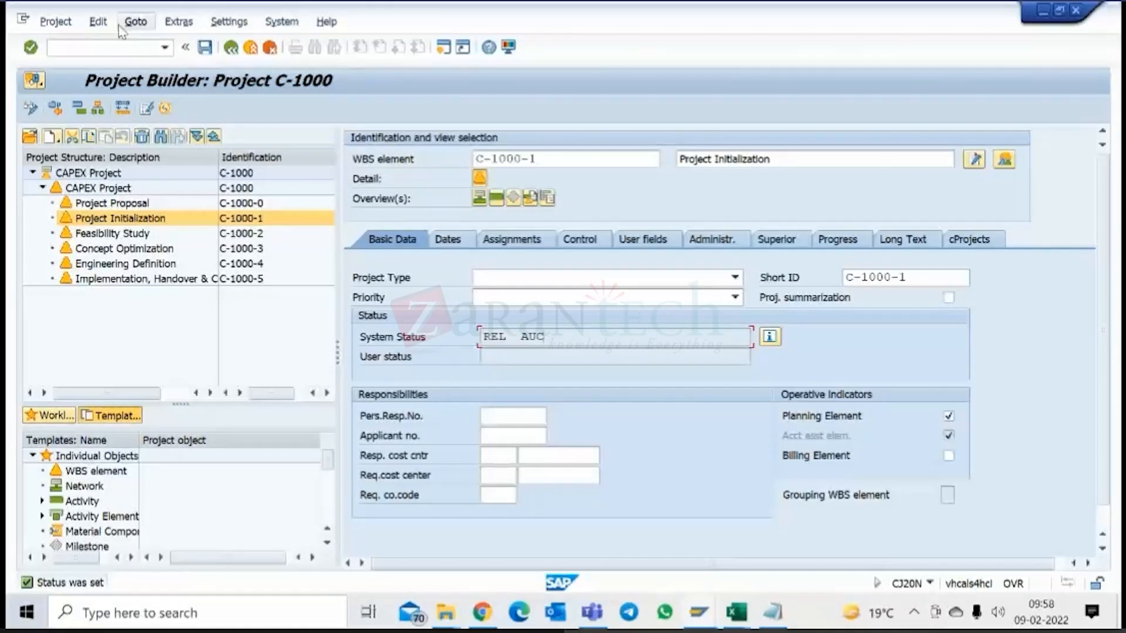
Open the asset under construction of Project Initialization and examine its asset number, class and account determination.
click(104, 25)
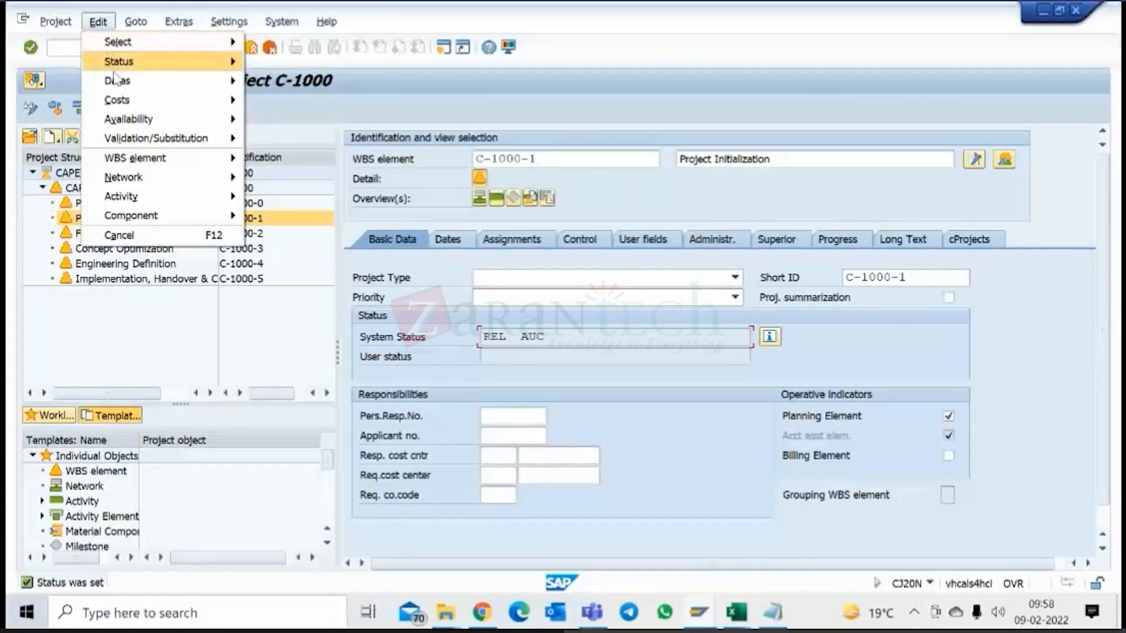
mouse_move(115, 78)
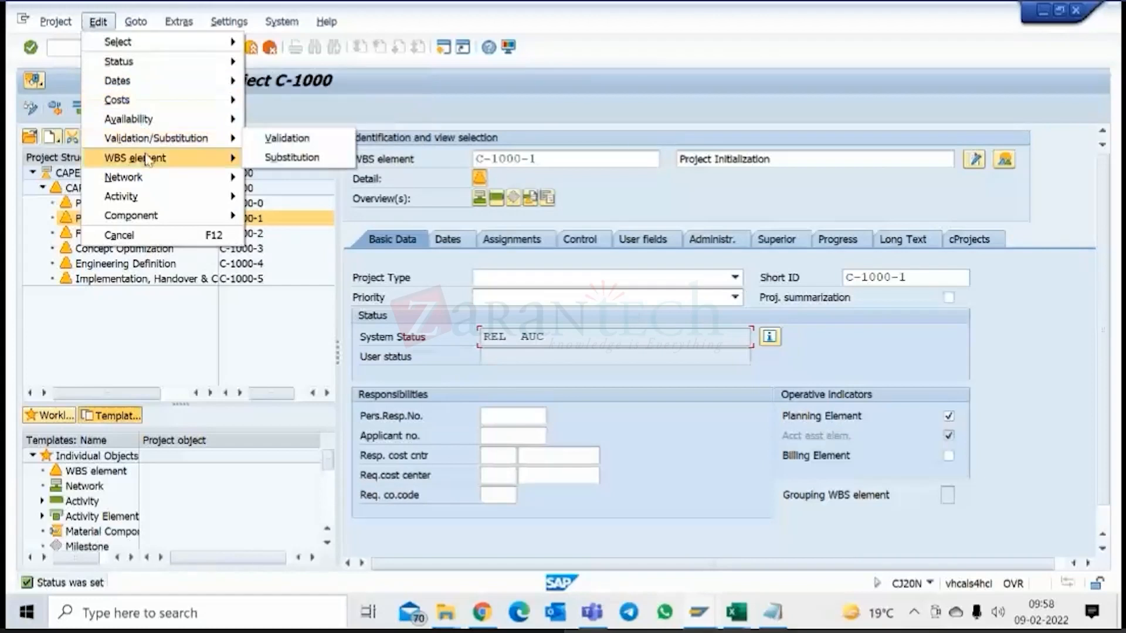
mouse_move(149, 160)
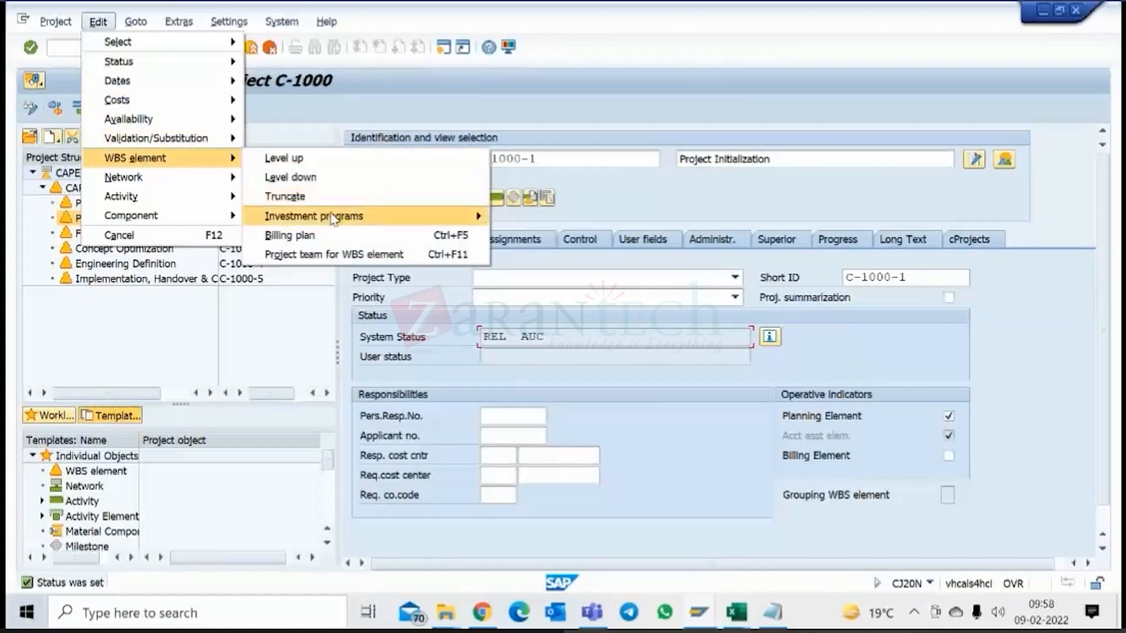
mouse_move(344, 218)
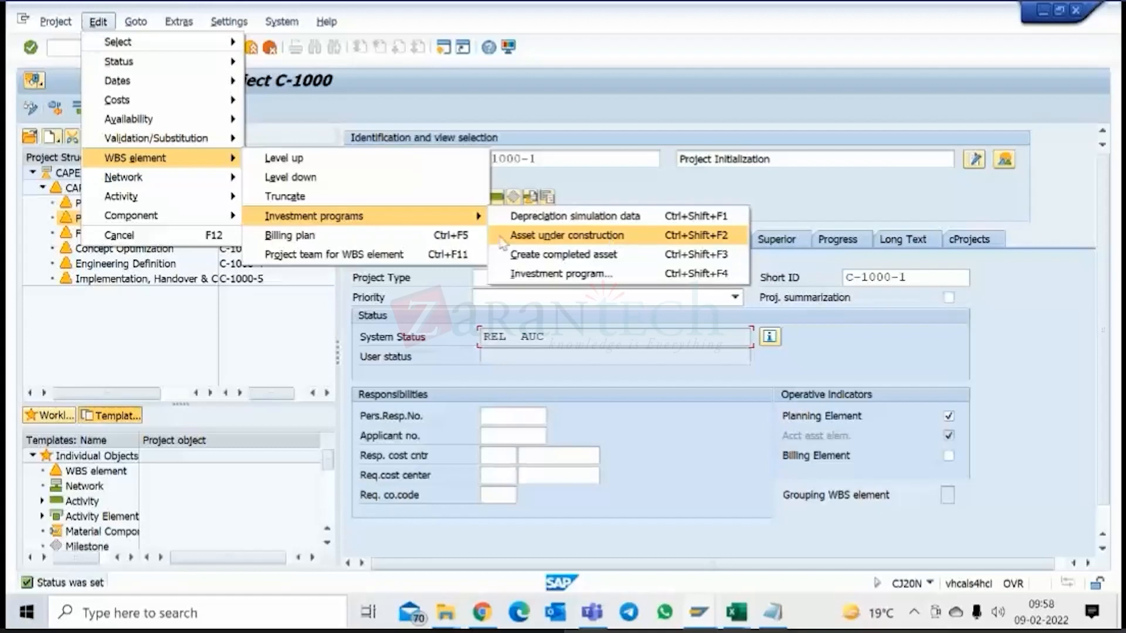
click(580, 236)
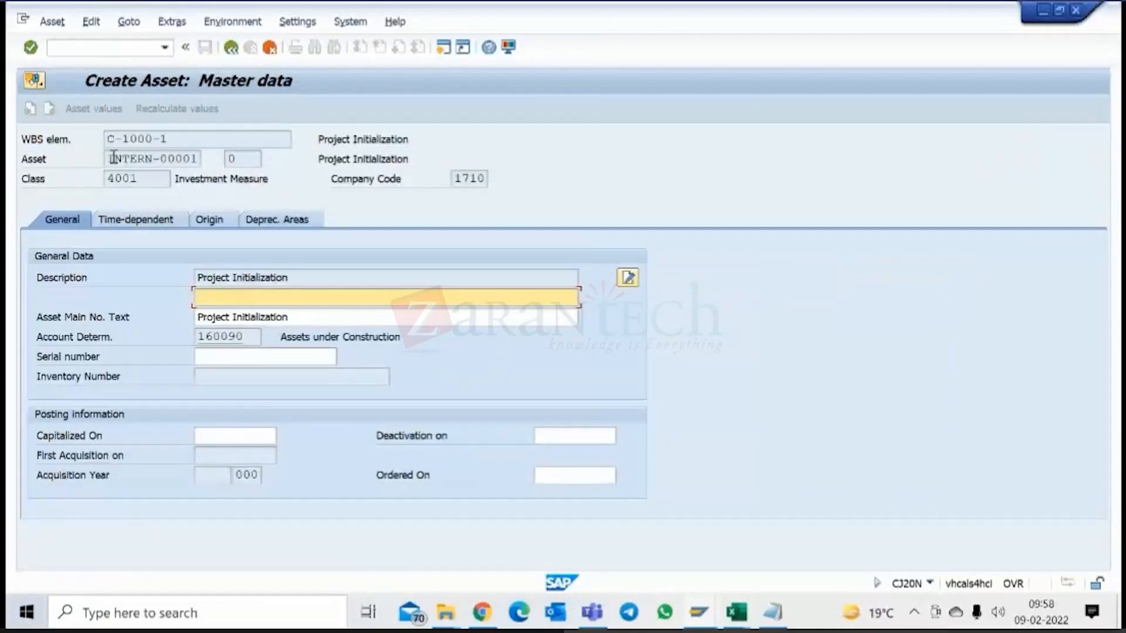
drag(114, 158, 219, 157)
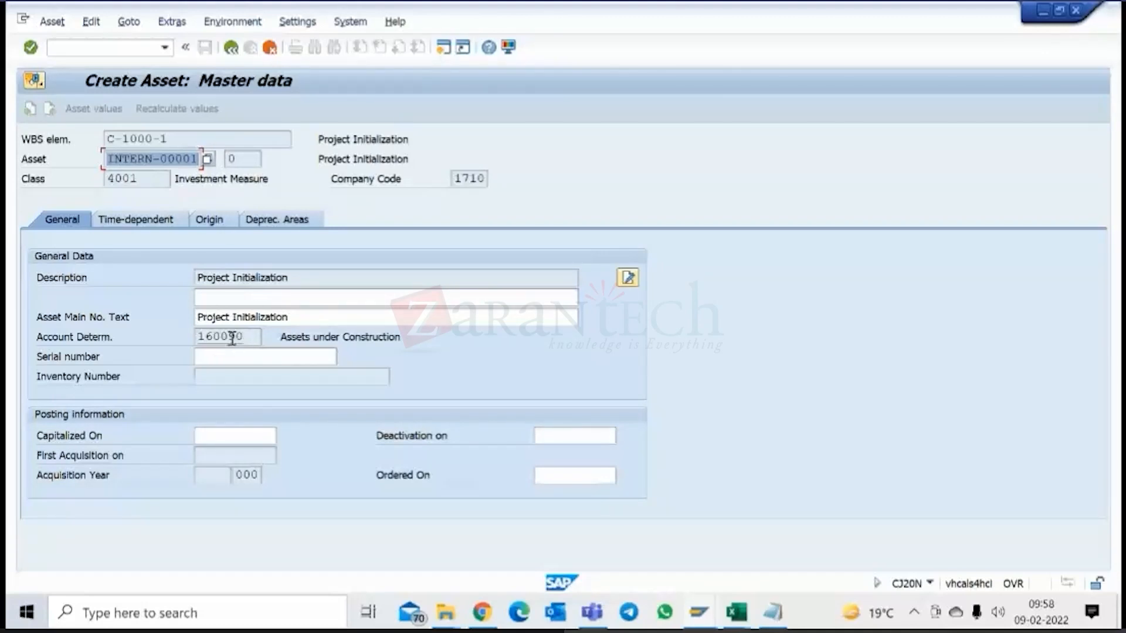
drag(246, 337, 201, 337)
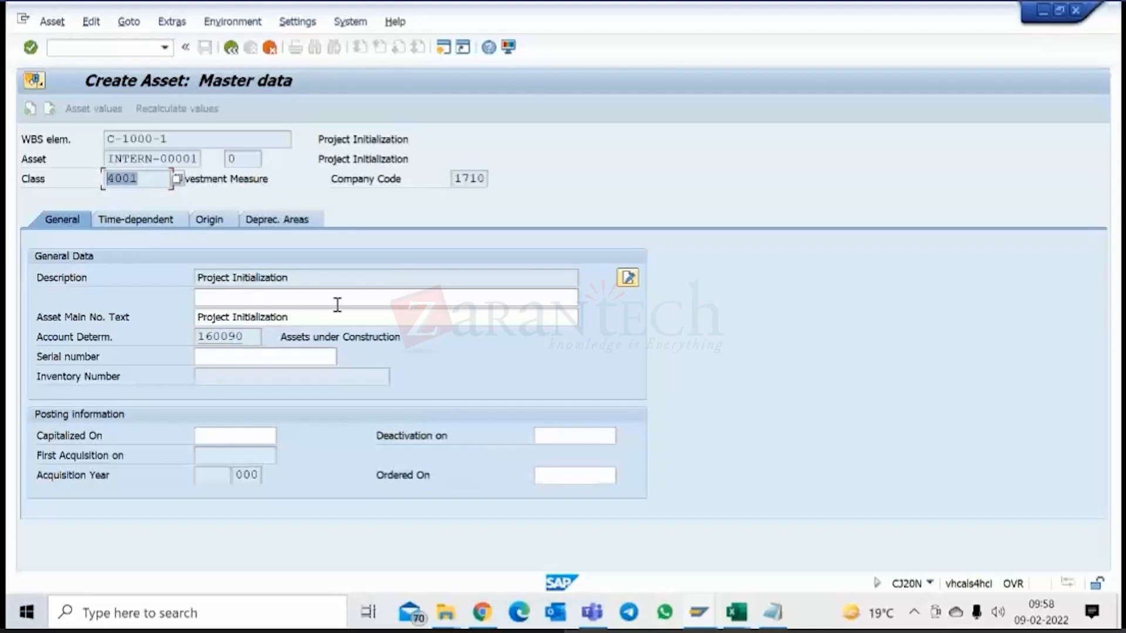
drag(242, 337, 197, 337)
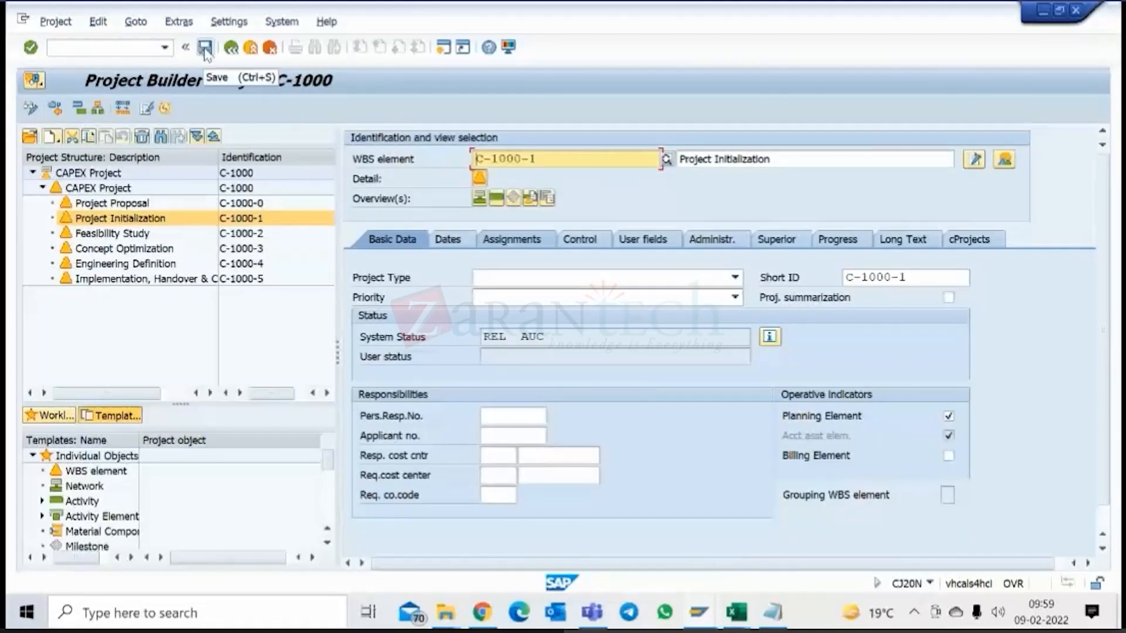
Save project C-1000, reopen it with its structure expanded, and check the system status of WBS element Project Initialization.
click(205, 49)
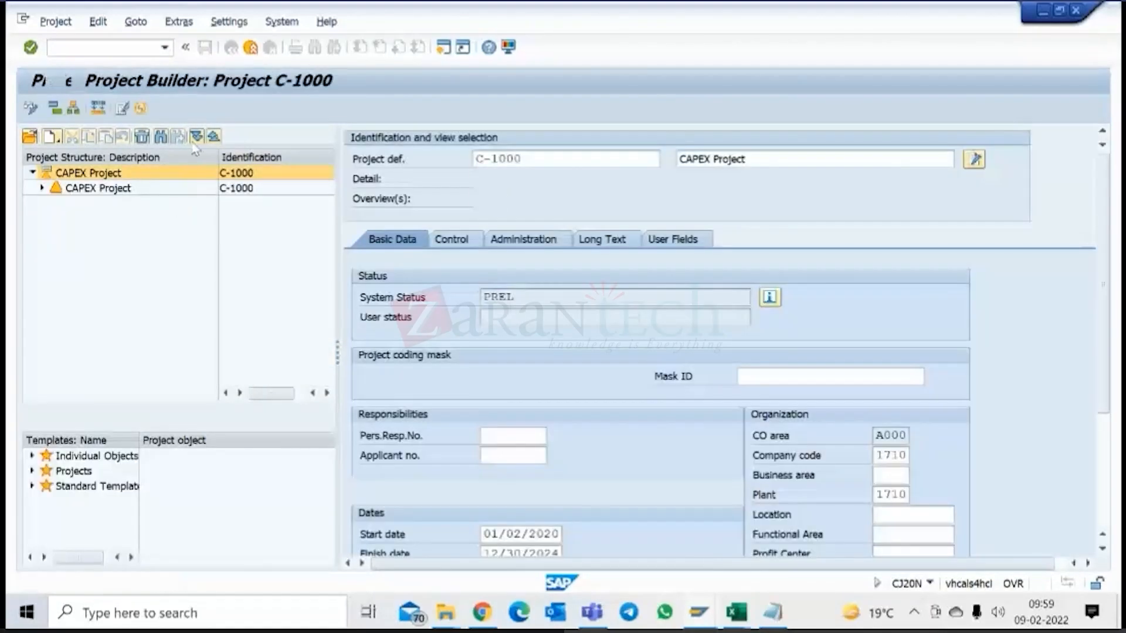
click(195, 141)
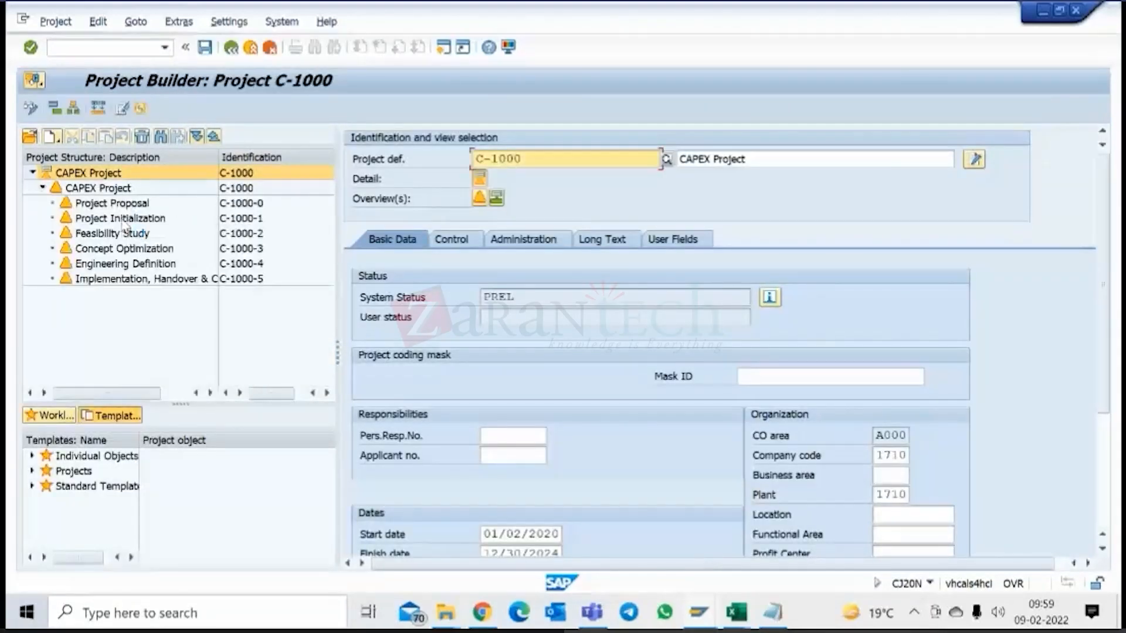
click(126, 220)
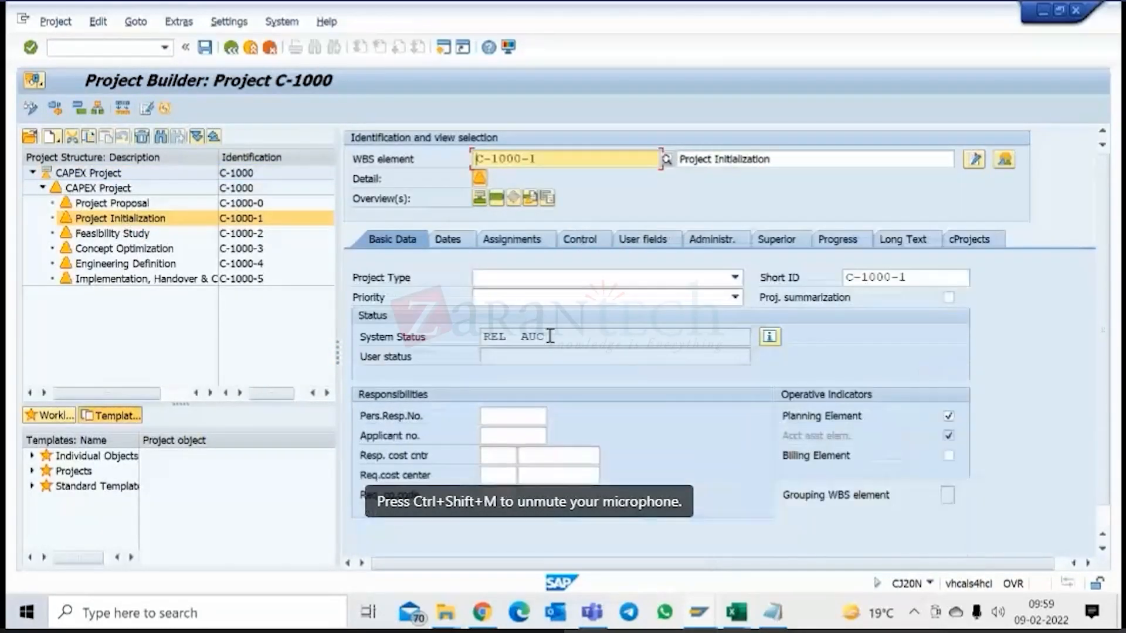
drag(550, 336, 527, 335)
Check the asset number assigned to Project Initialization's asset under construction, then return to the project.
click(98, 21)
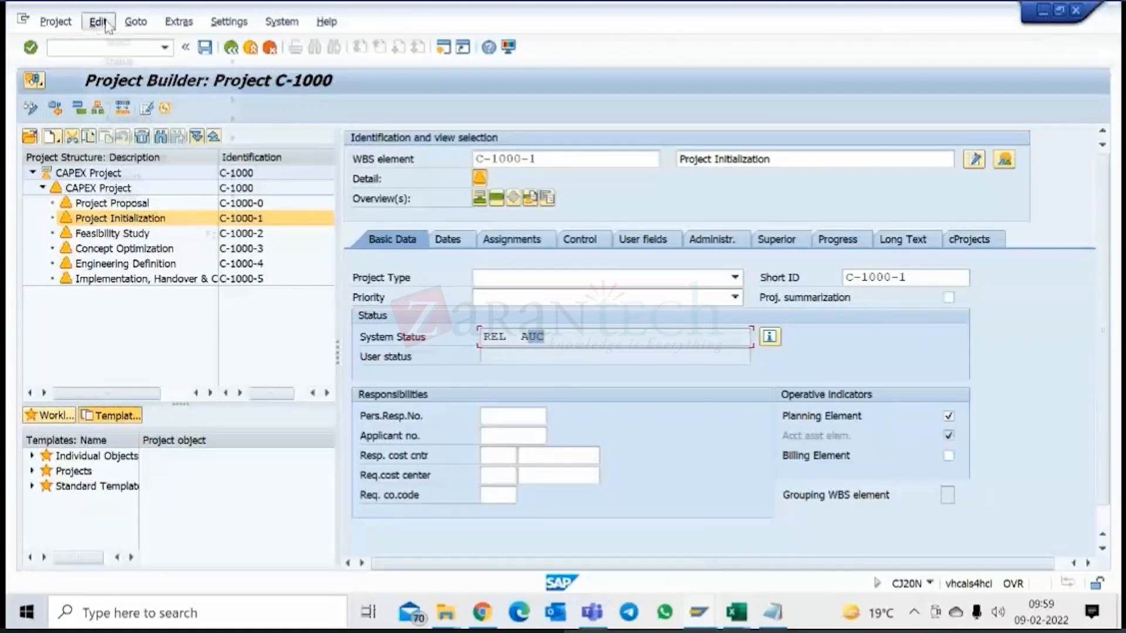
mouse_move(155, 166)
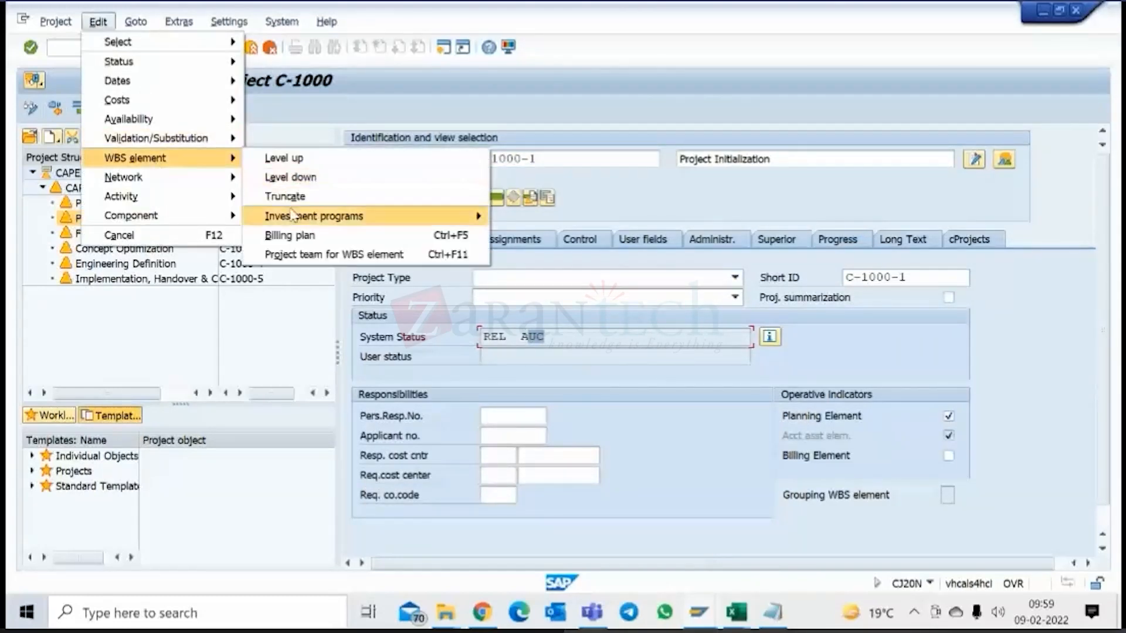
mouse_move(469, 220)
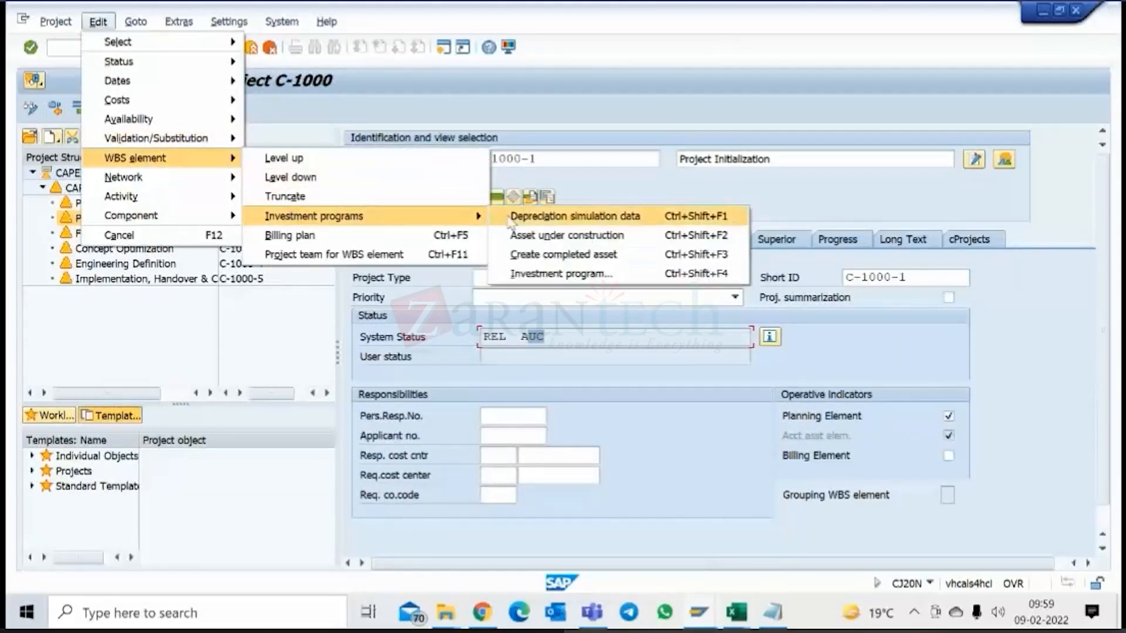
click(579, 237)
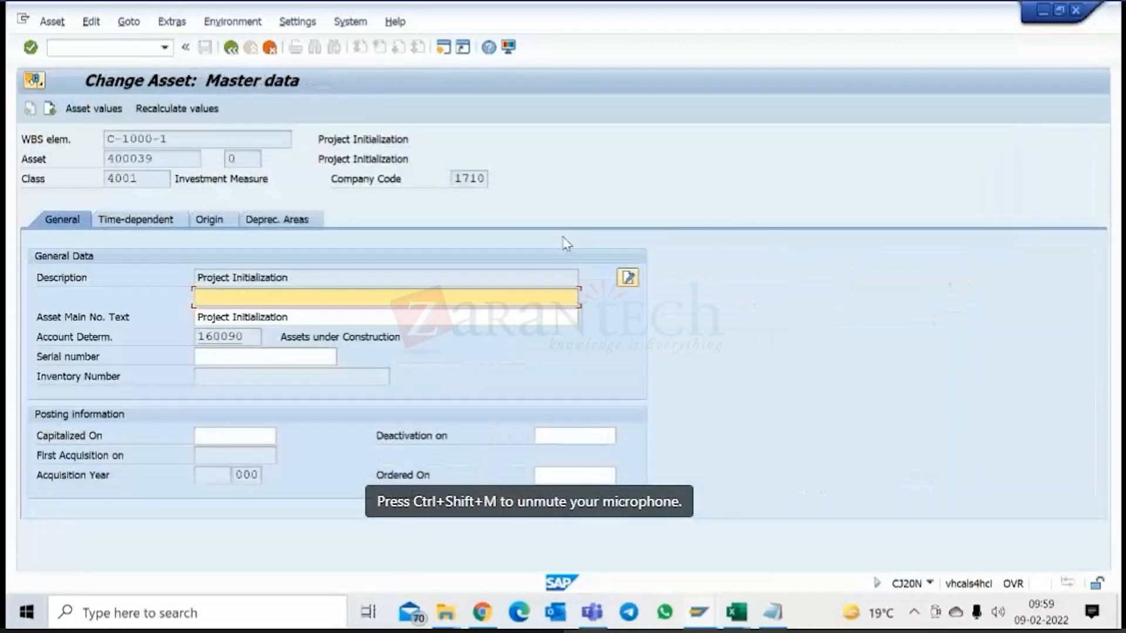
drag(158, 160, 95, 160)
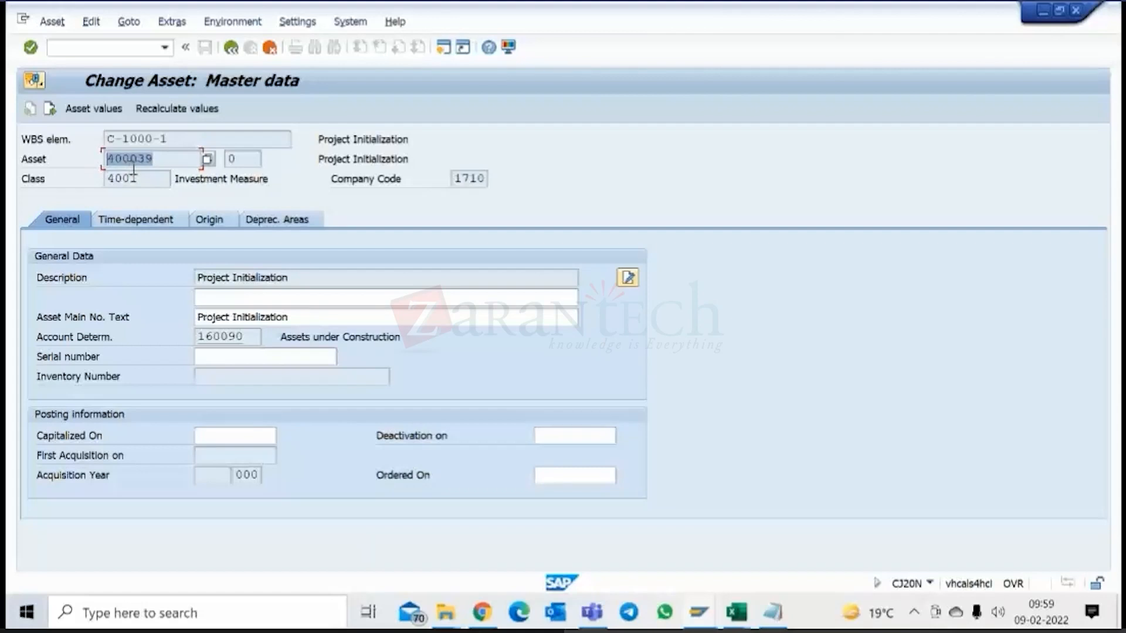
click(231, 49)
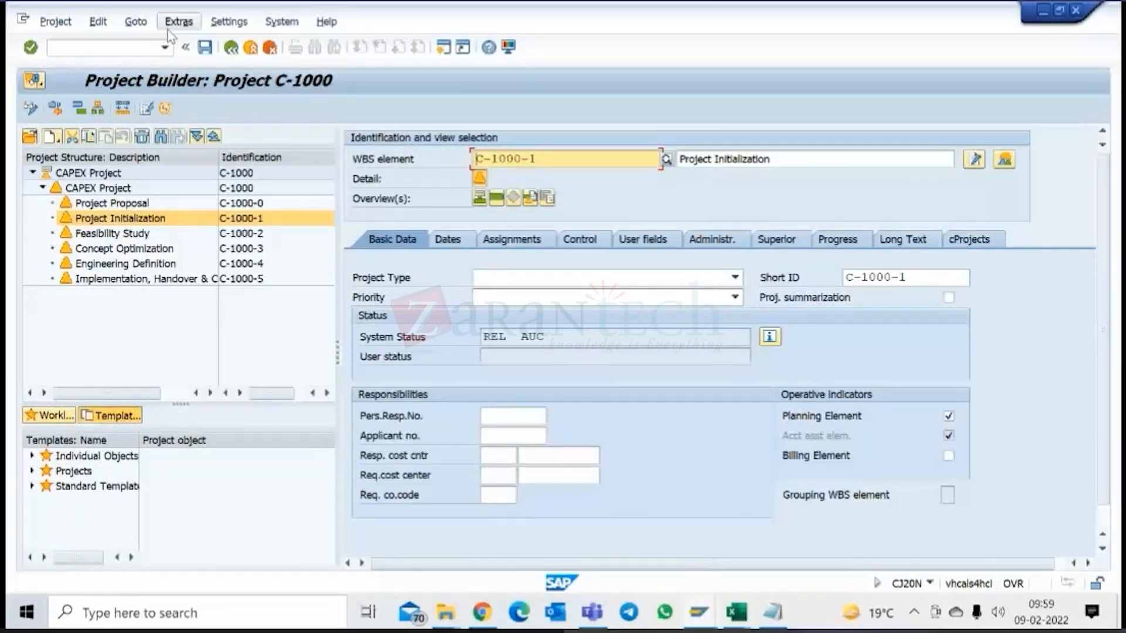
Reopen Project Initialization's asset under construction and review its time-dependent, origin, depreciation area and general data.
click(98, 21)
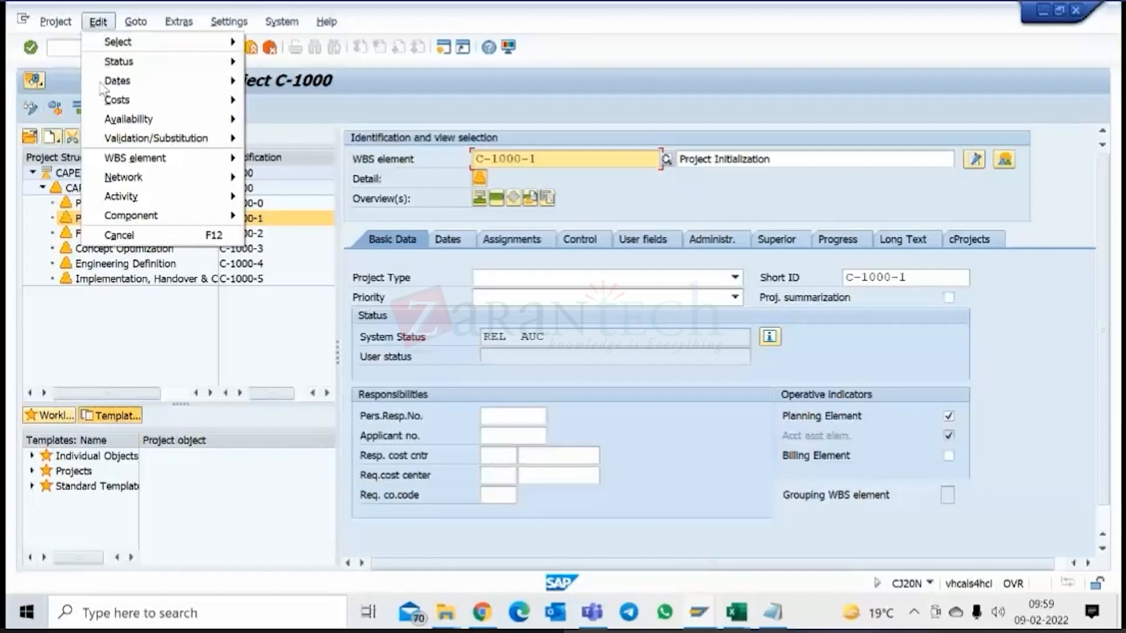
mouse_move(139, 164)
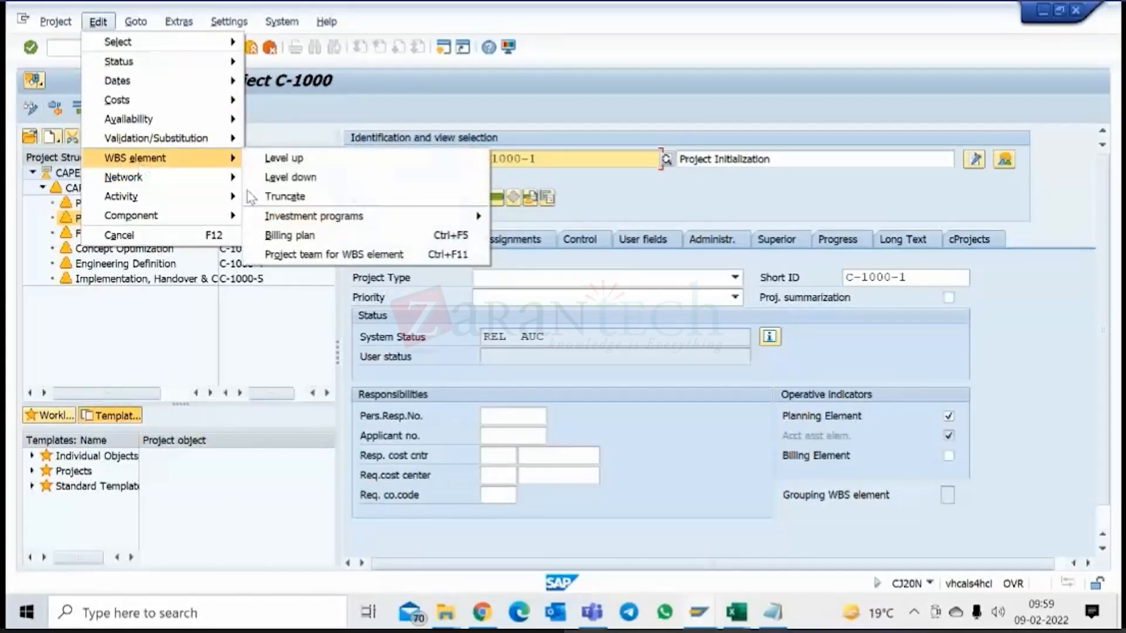
mouse_move(412, 218)
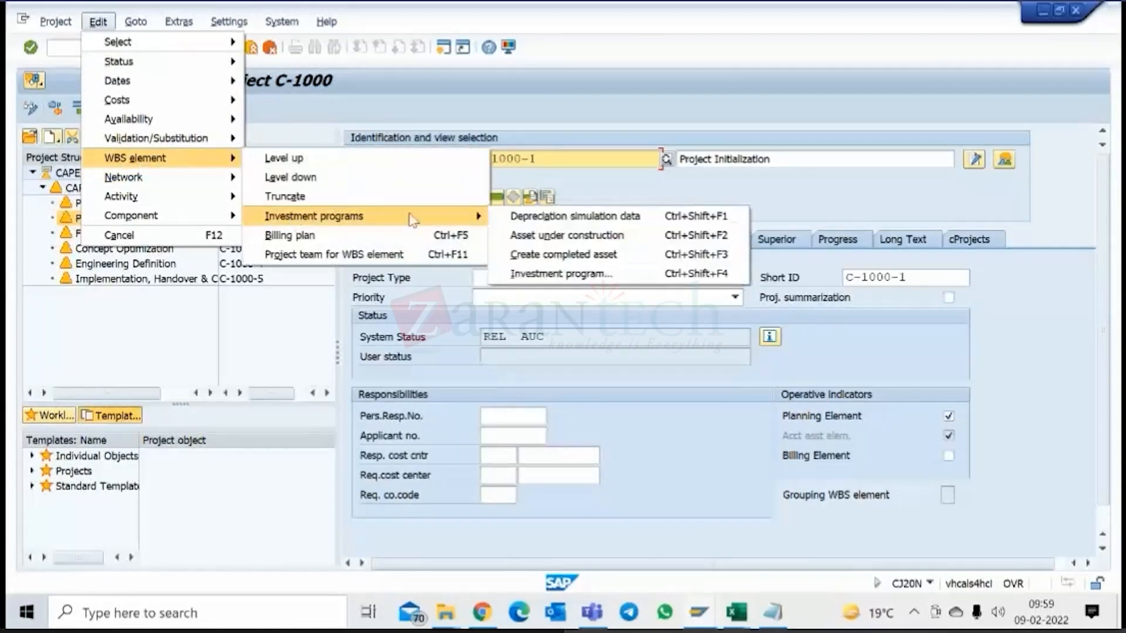
click(533, 235)
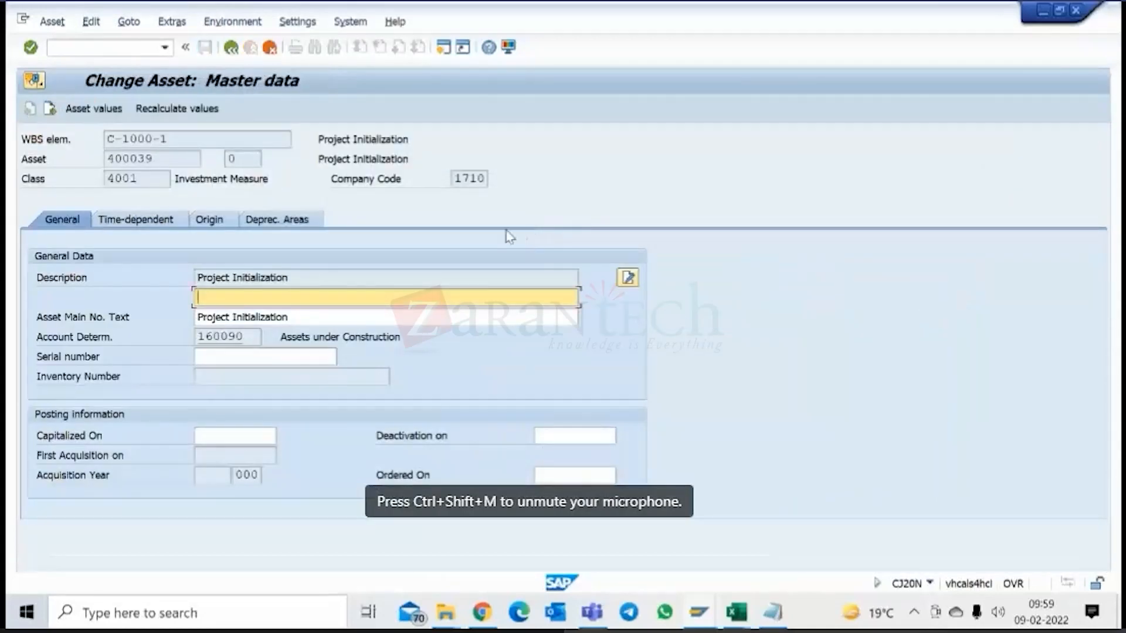
click(165, 226)
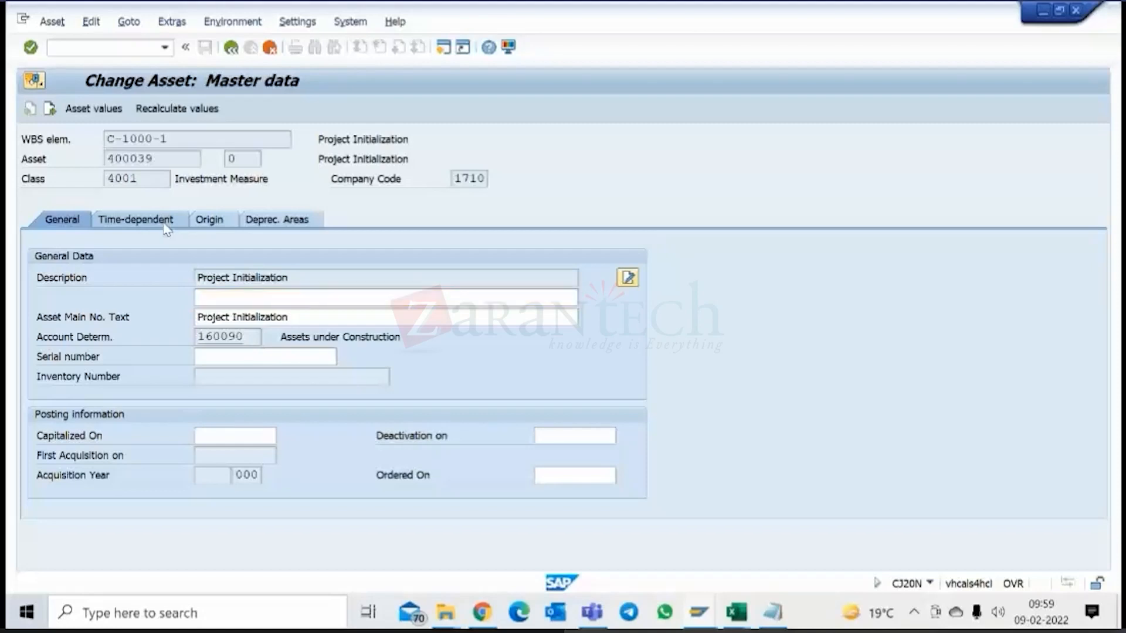
click(210, 220)
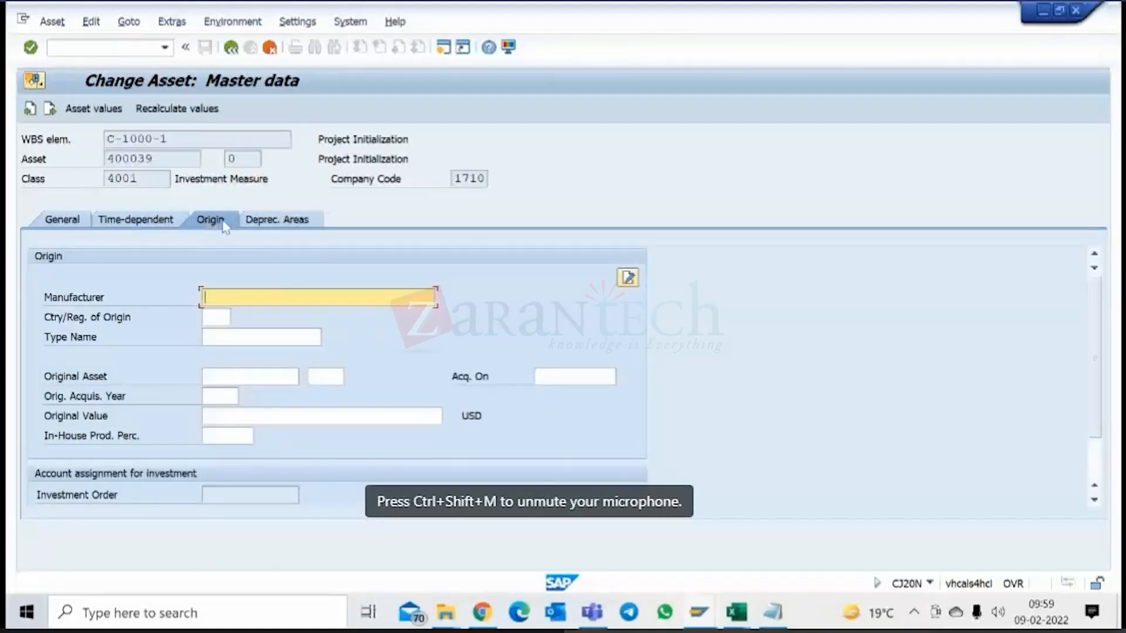
click(273, 220)
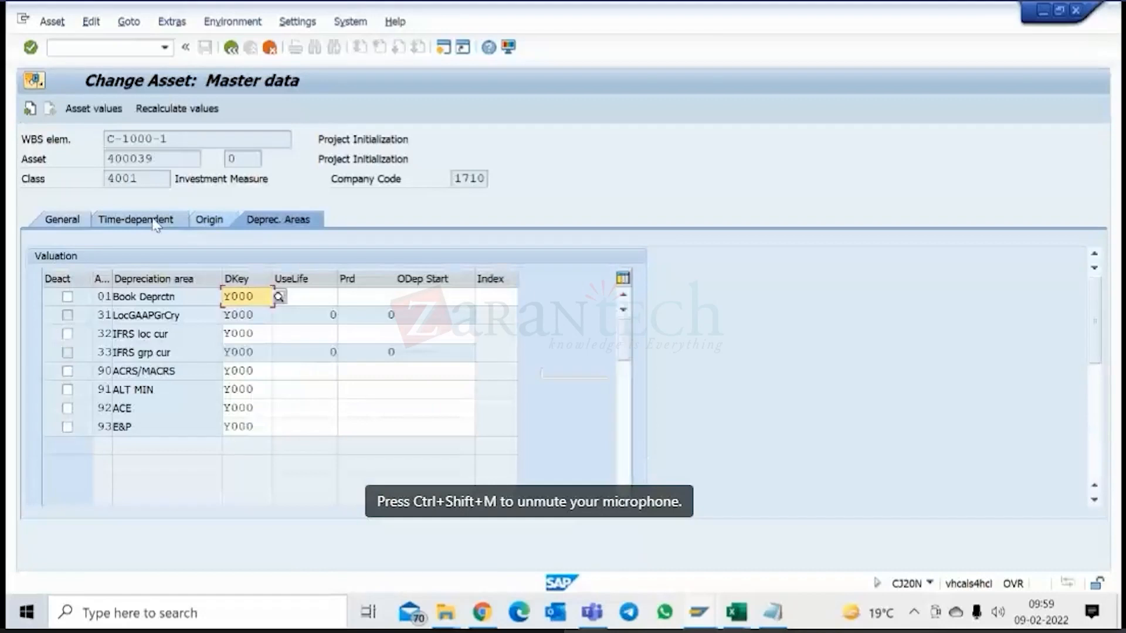
click(156, 224)
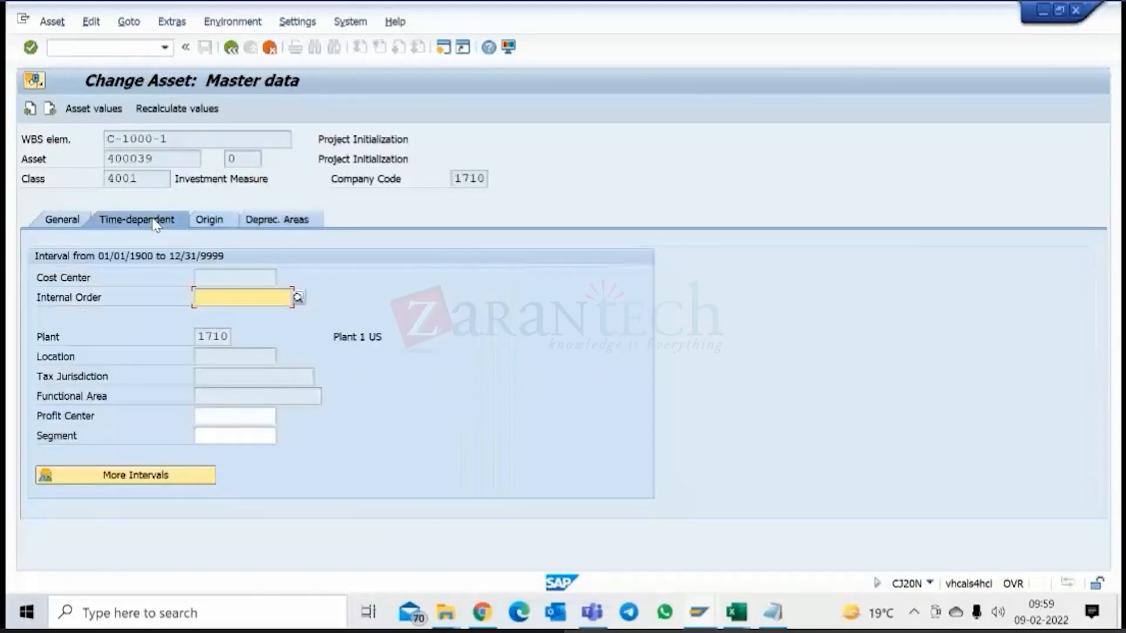
click(74, 222)
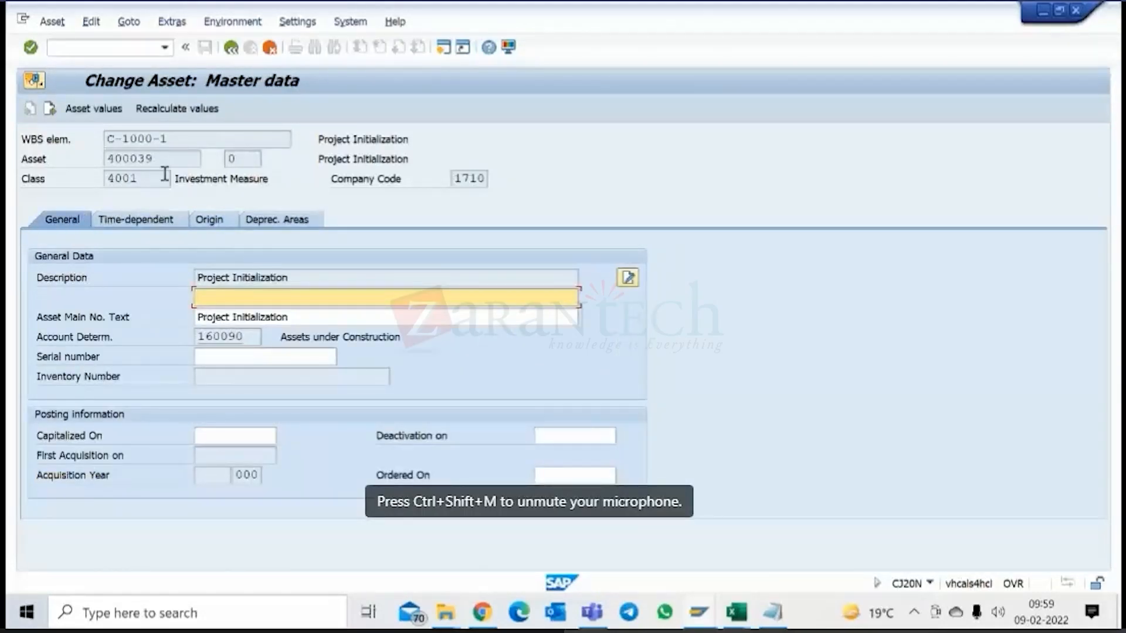
Check the WBS element in the asset's account assignment for investment within the origin data.
click(209, 217)
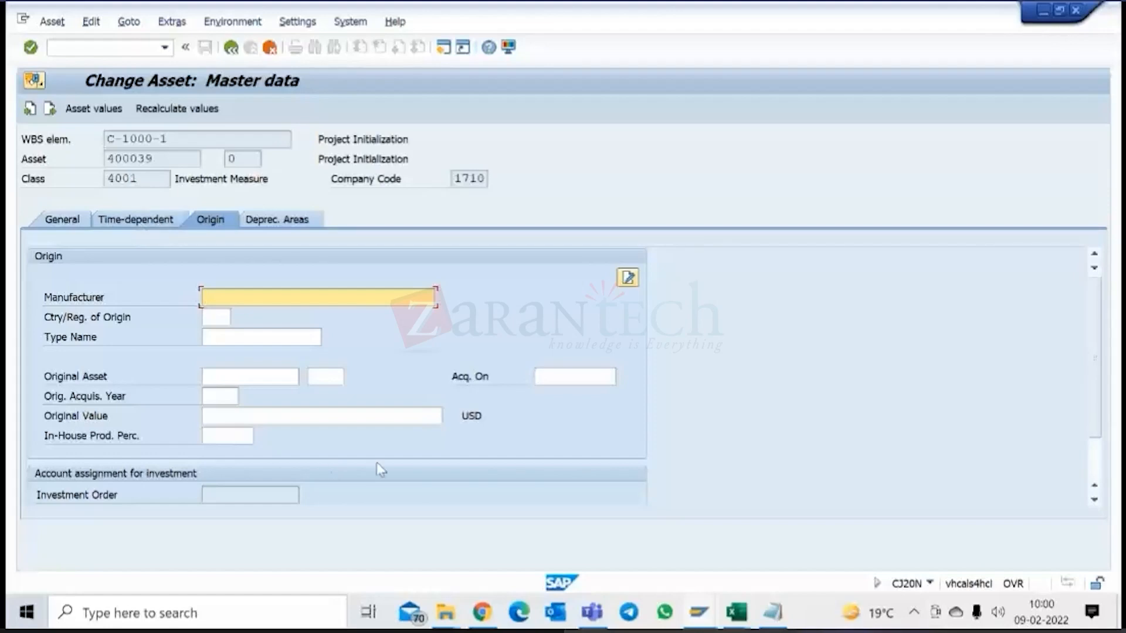
scroll(378, 464, down, 1)
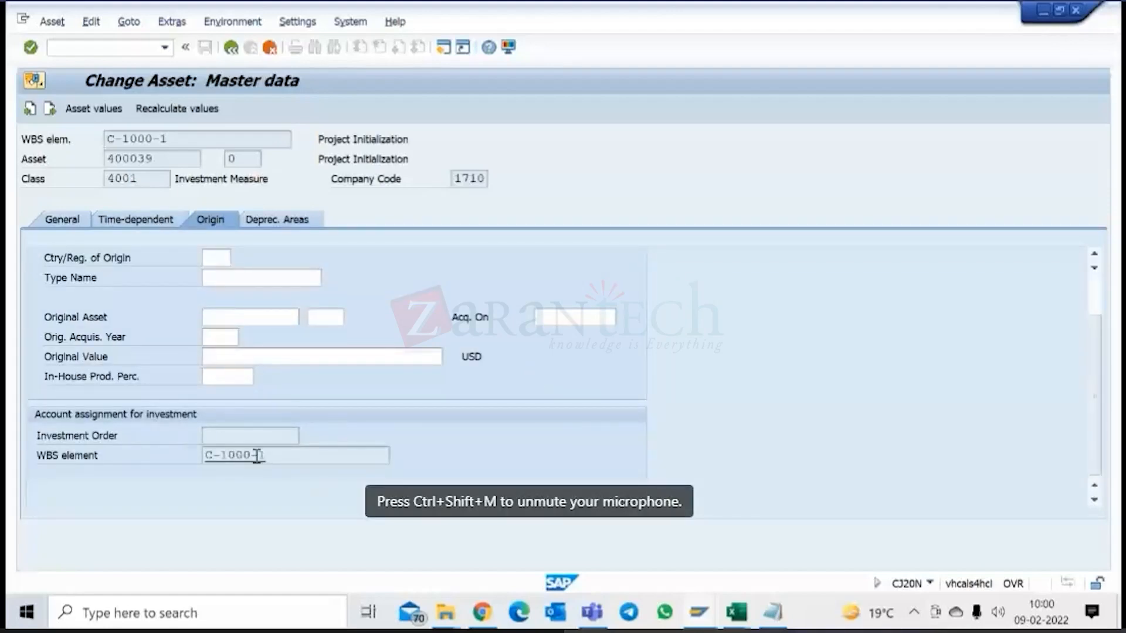
drag(268, 462, 201, 460)
click(276, 460)
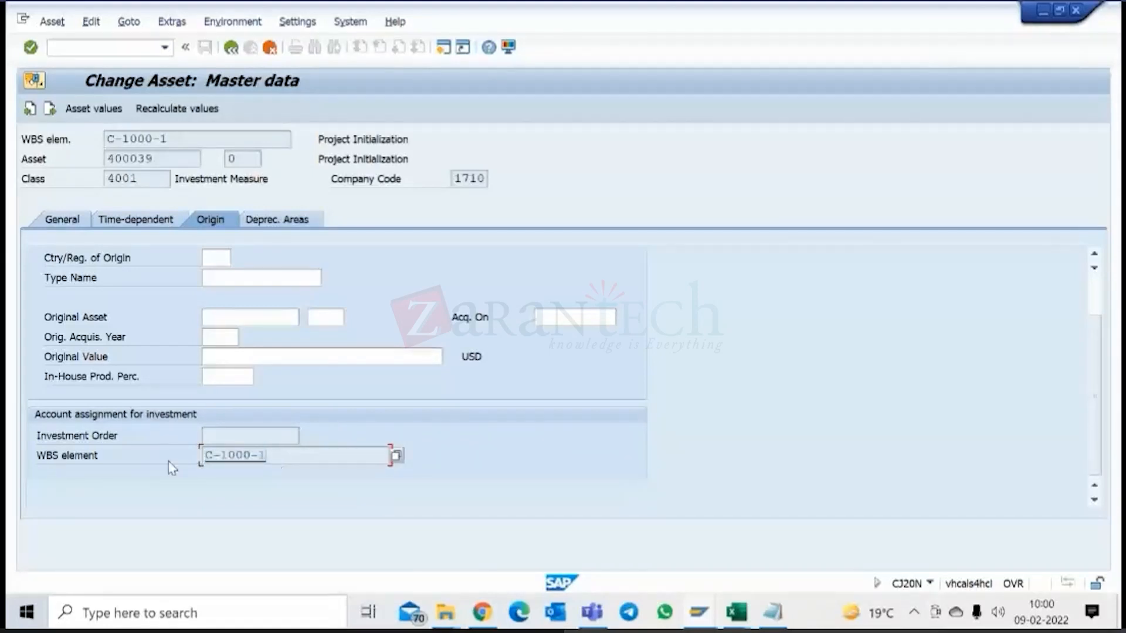
Return to the asset's general data, then start a new session and add transaction AS03 to the favorites.
click(71, 221)
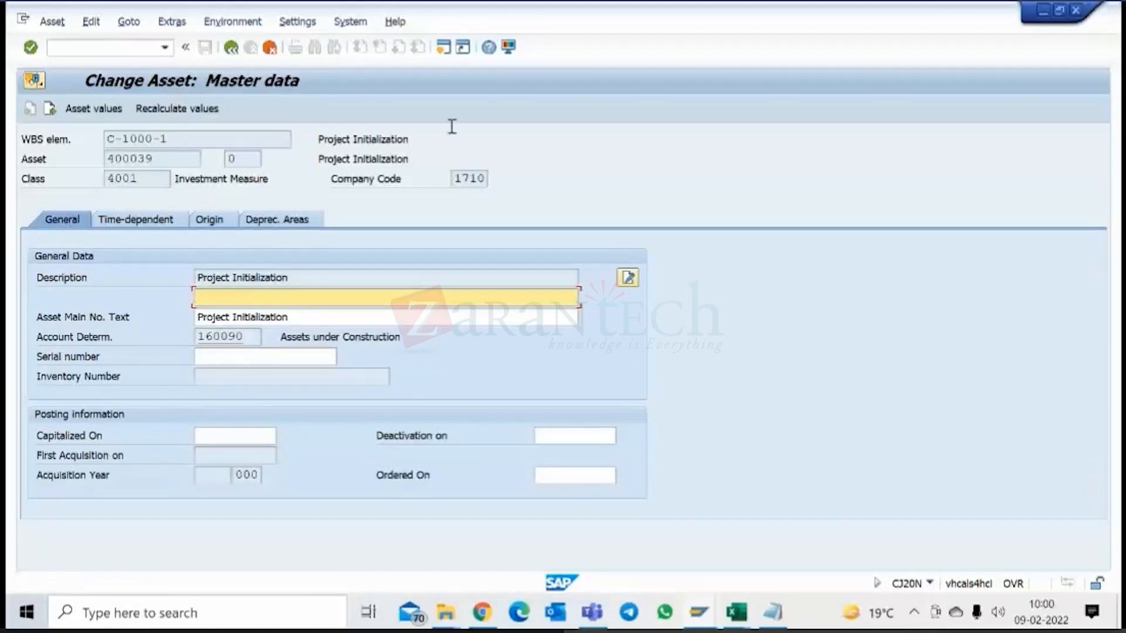
click(444, 47)
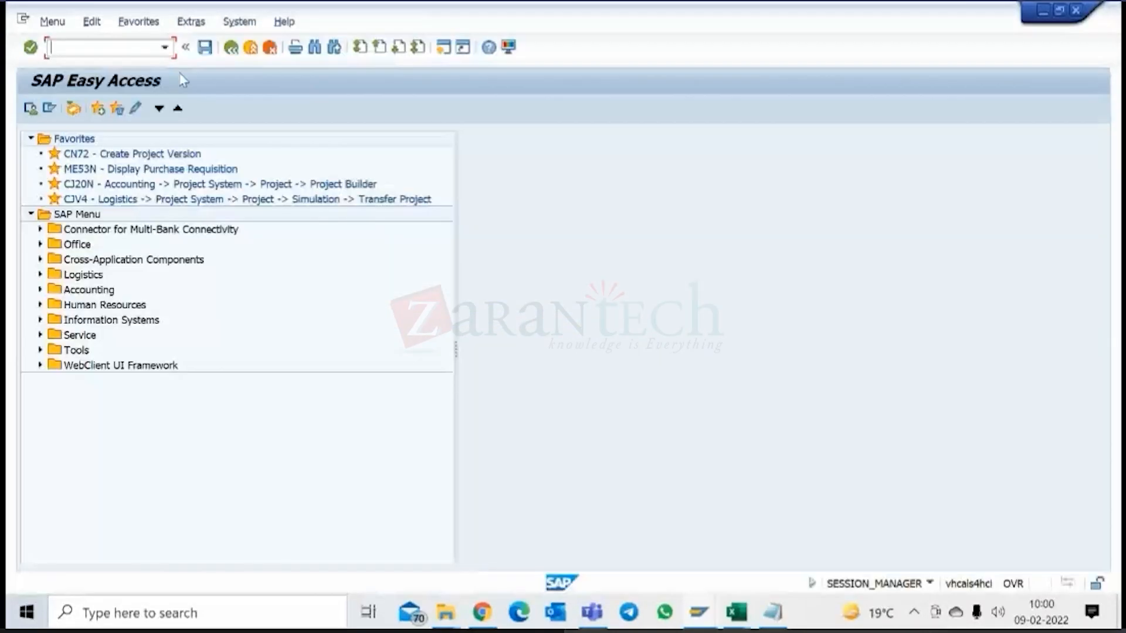
text(a)
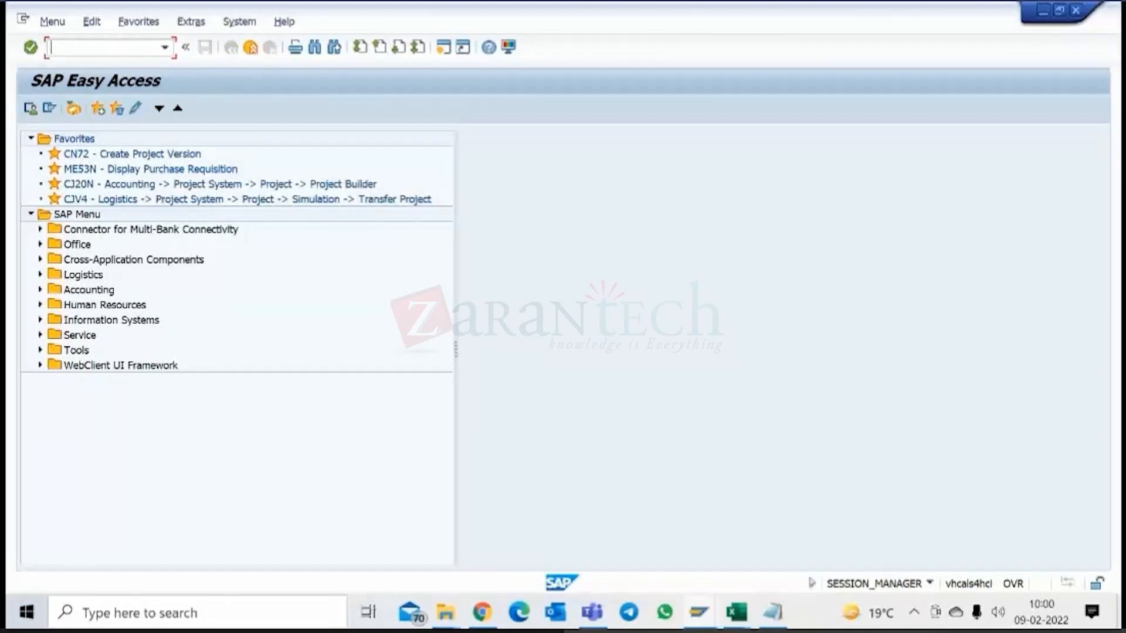
right_click(69, 139)
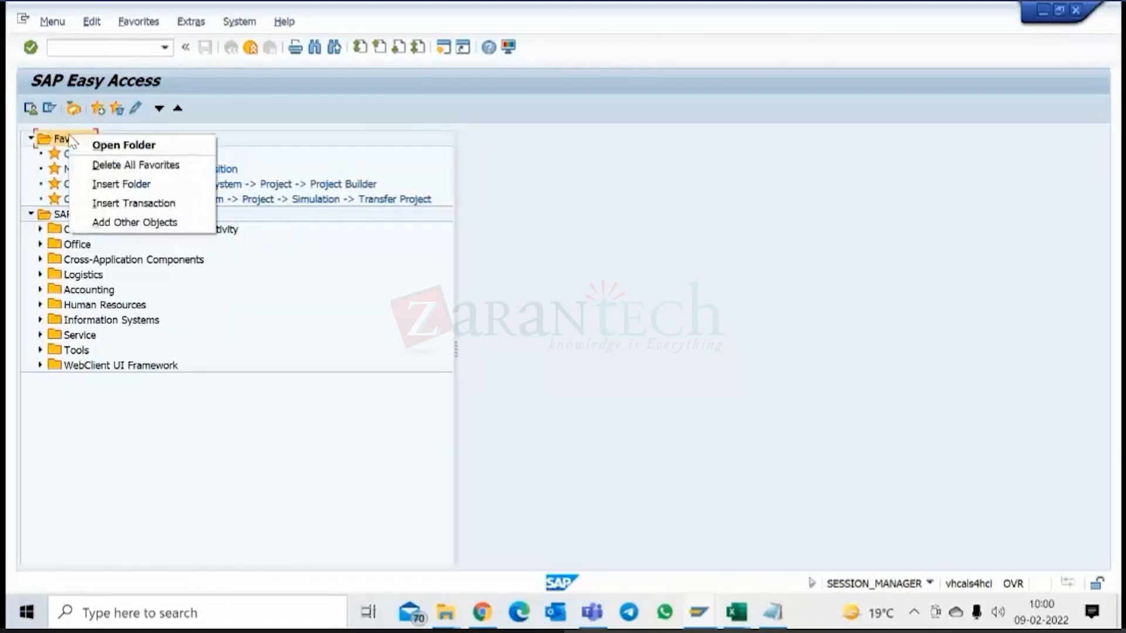
click(124, 204)
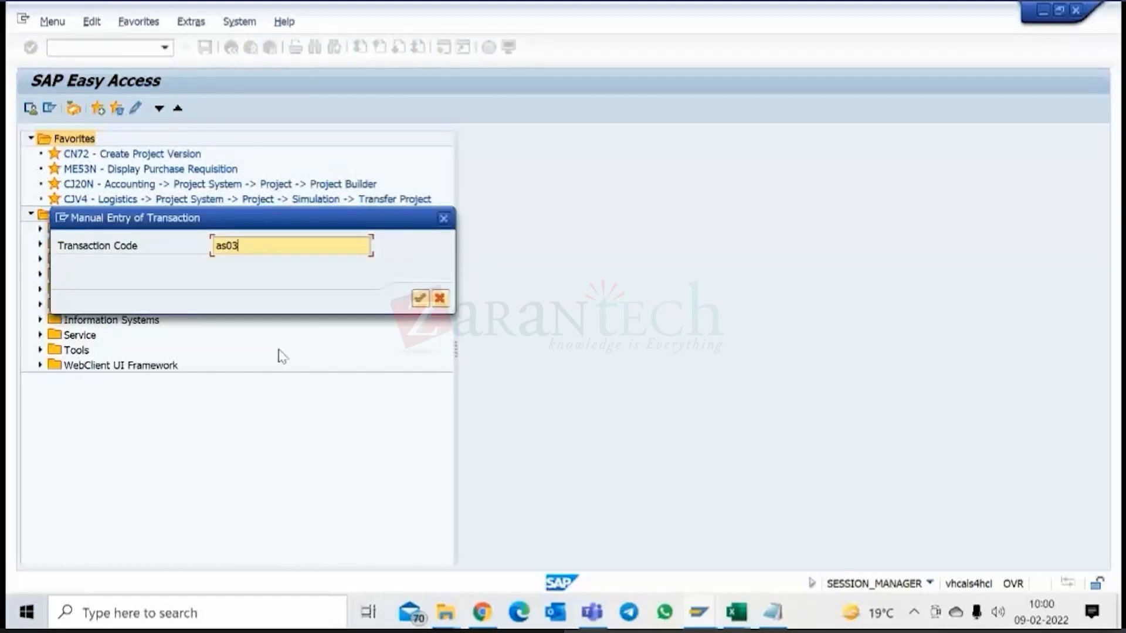
key(Return)
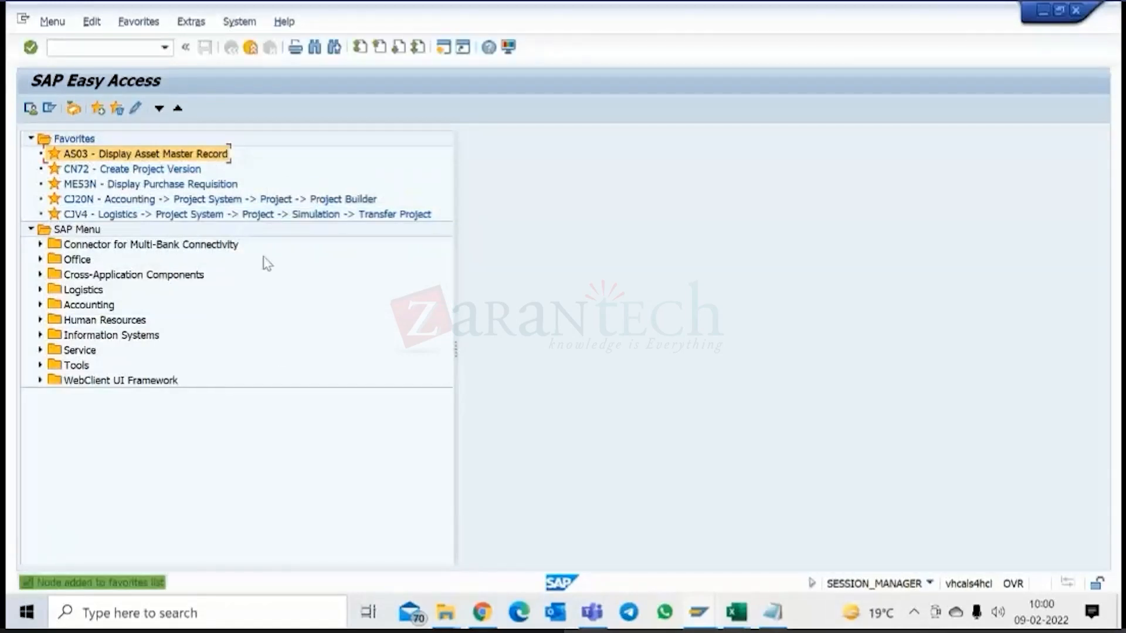
Switch to Excel to look at Sheet1 of the SAP PS Tcodes workbook, then return to SAP.
click(736, 612)
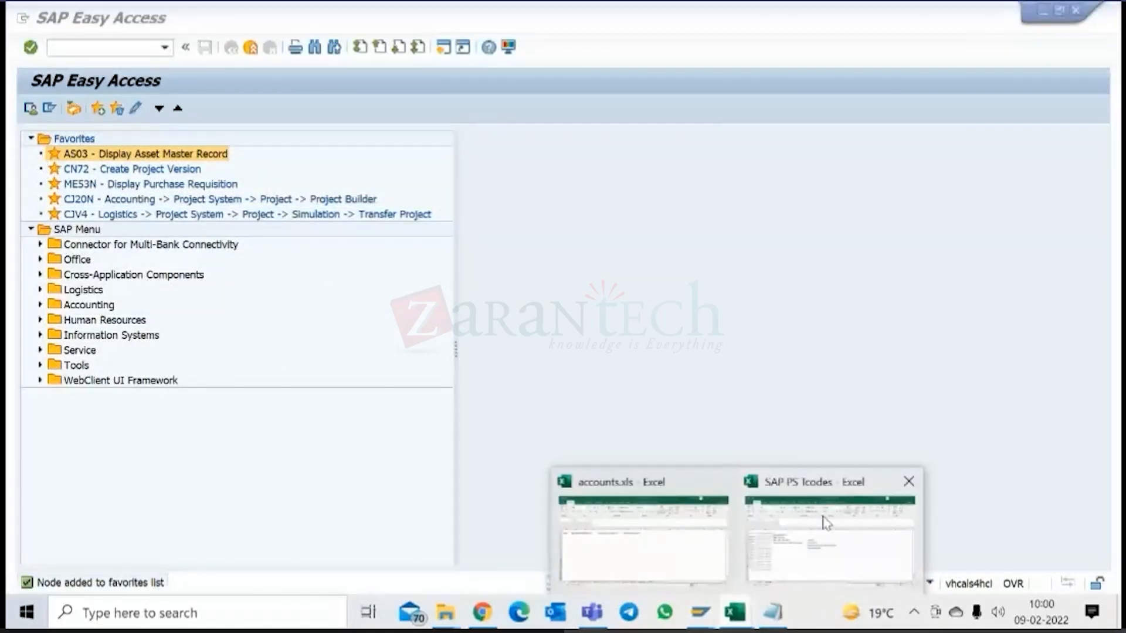
click(827, 521)
click(113, 563)
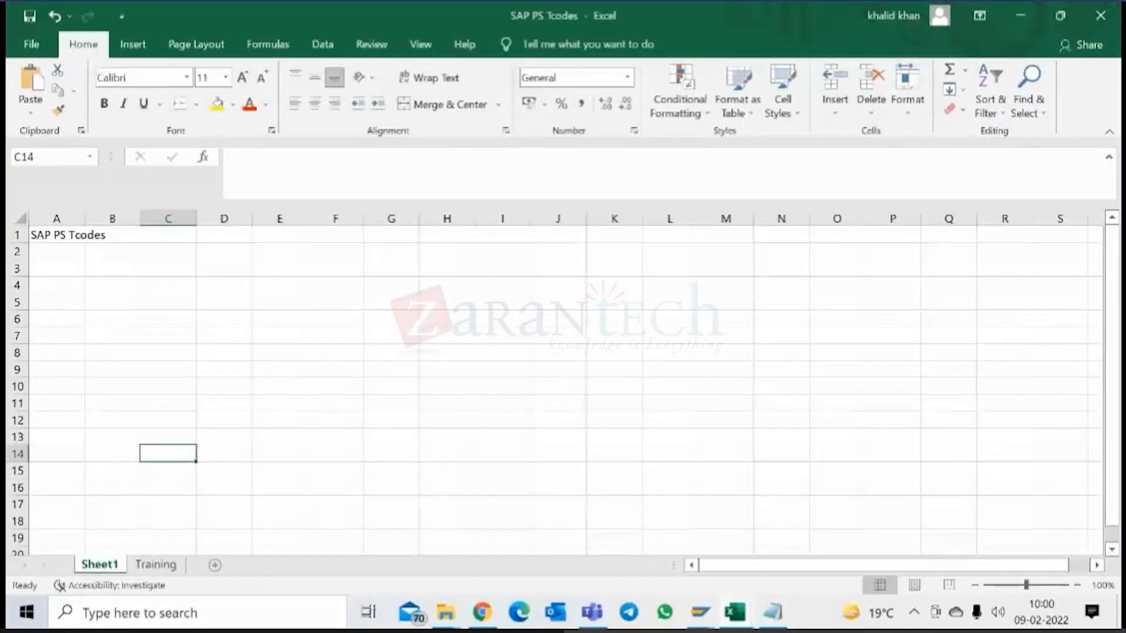
click(701, 613)
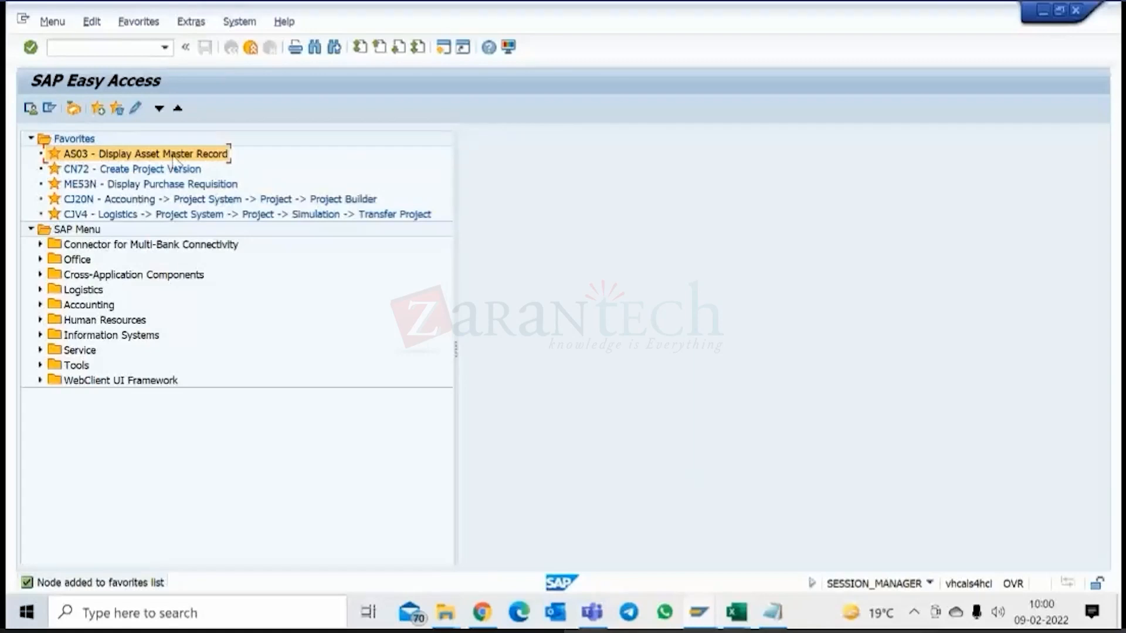
Display the master data of asset 400039 for company code 1710 with AS03, checking the code in the other session.
double_click(174, 154)
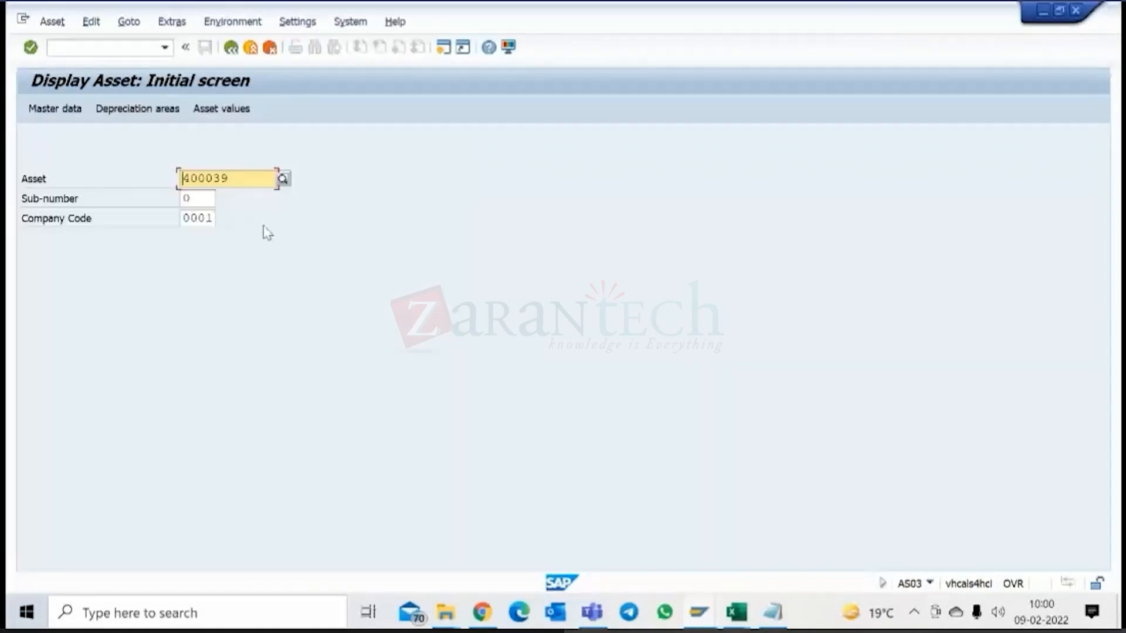
key(Return)
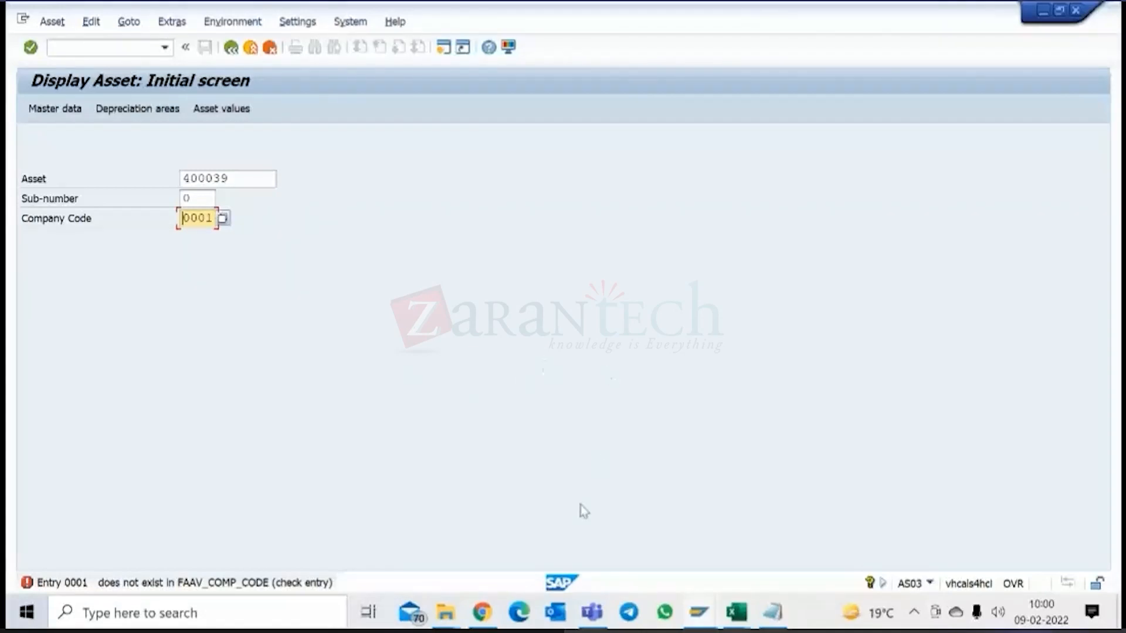
click(701, 613)
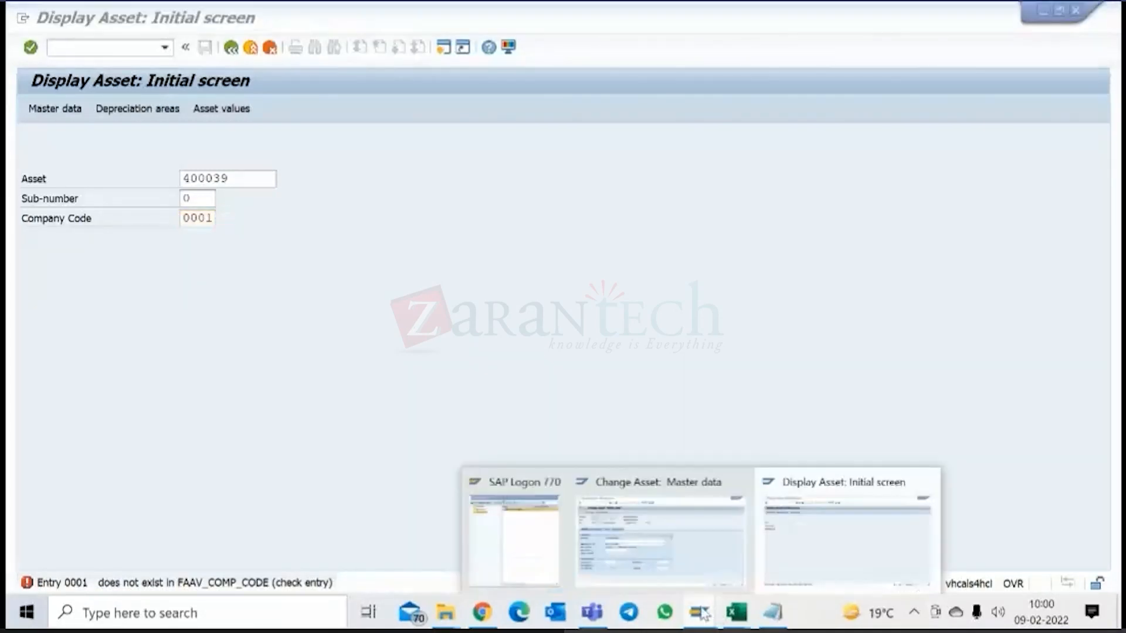
click(674, 542)
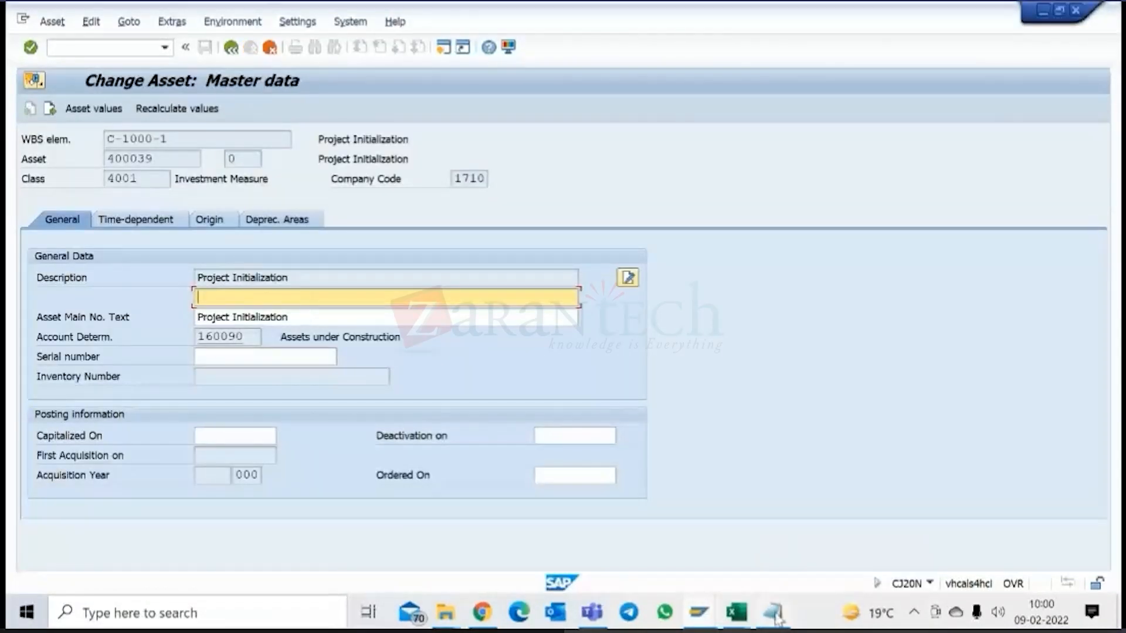
click(698, 613)
click(829, 535)
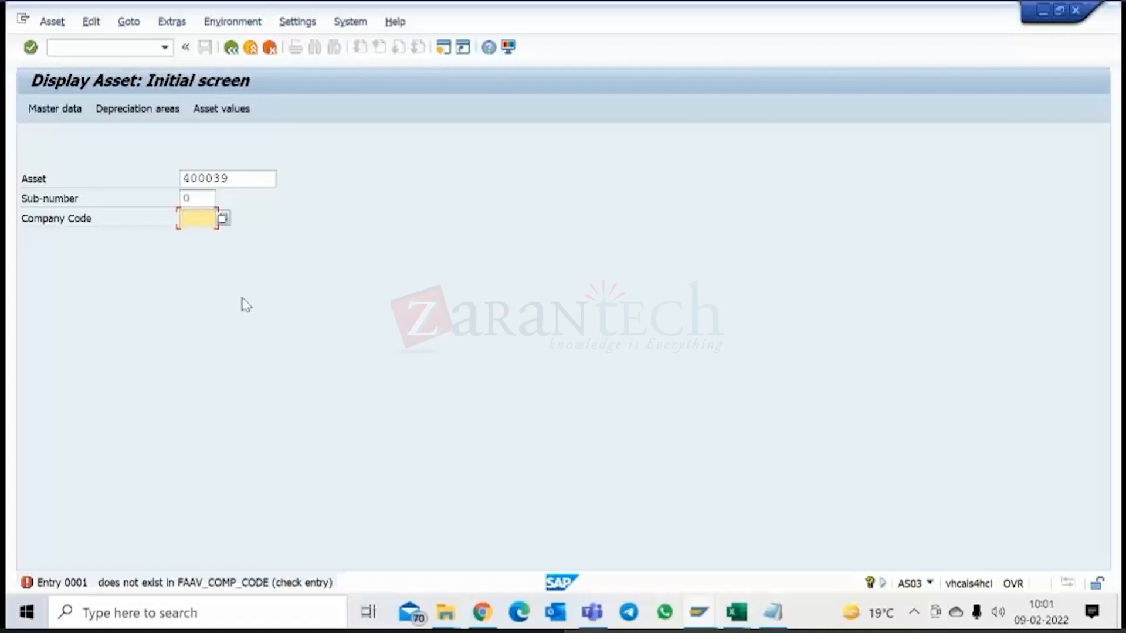
text(1710)
key(Return)
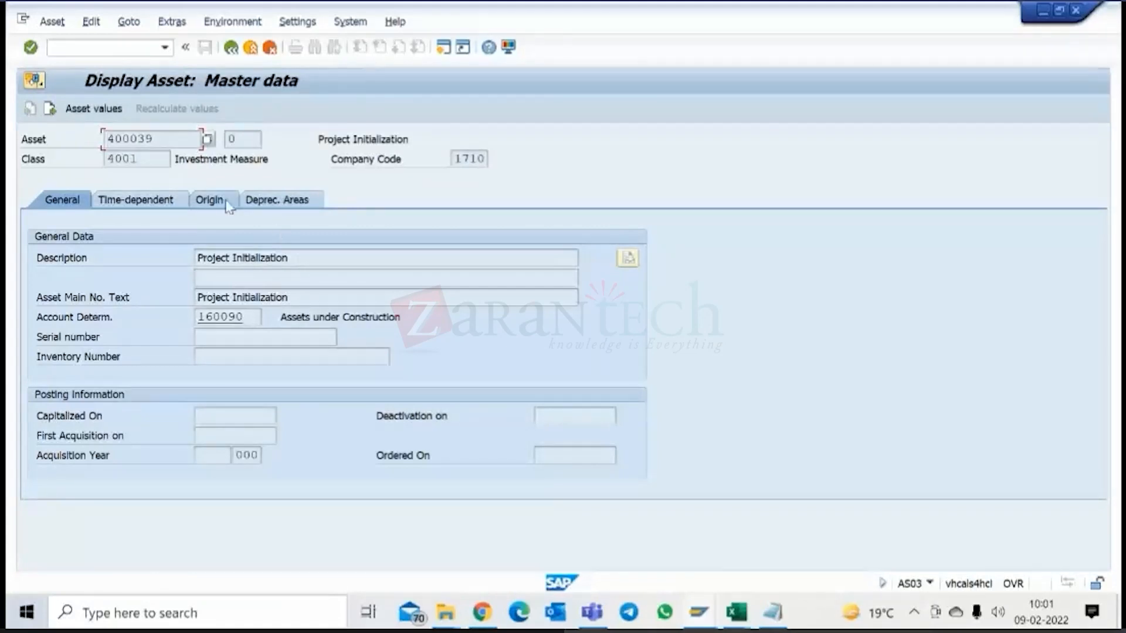
Check the WBS element in the asset's origin data, then review its time-dependent and general data.
click(221, 203)
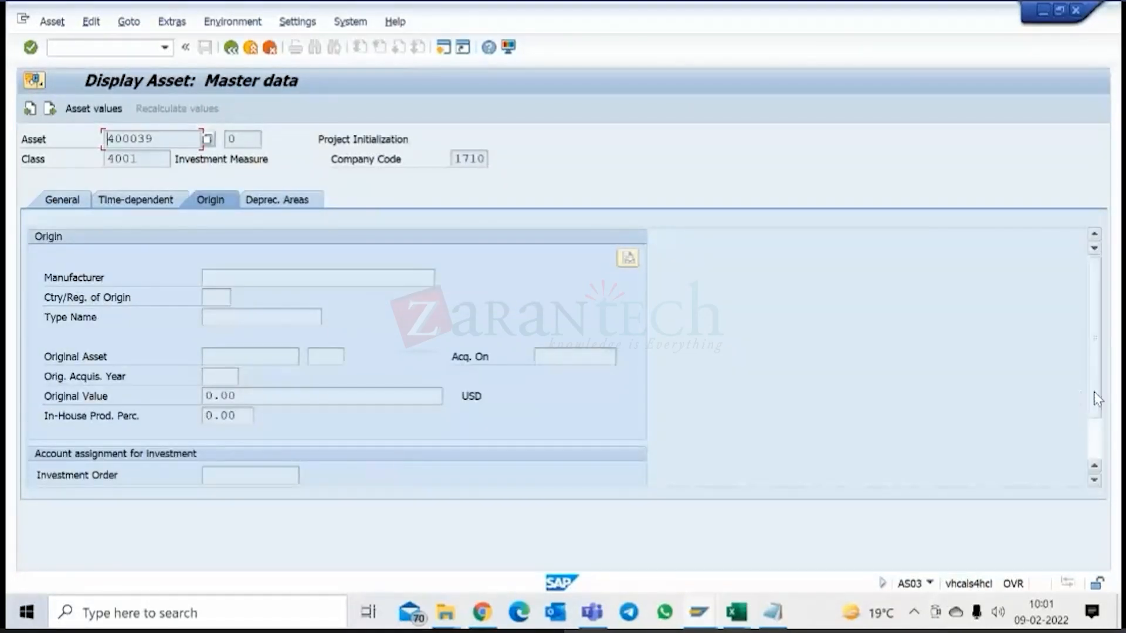
scroll(329, 478, down, 1)
drag(303, 437, 192, 437)
click(307, 437)
drag(307, 437, 193, 436)
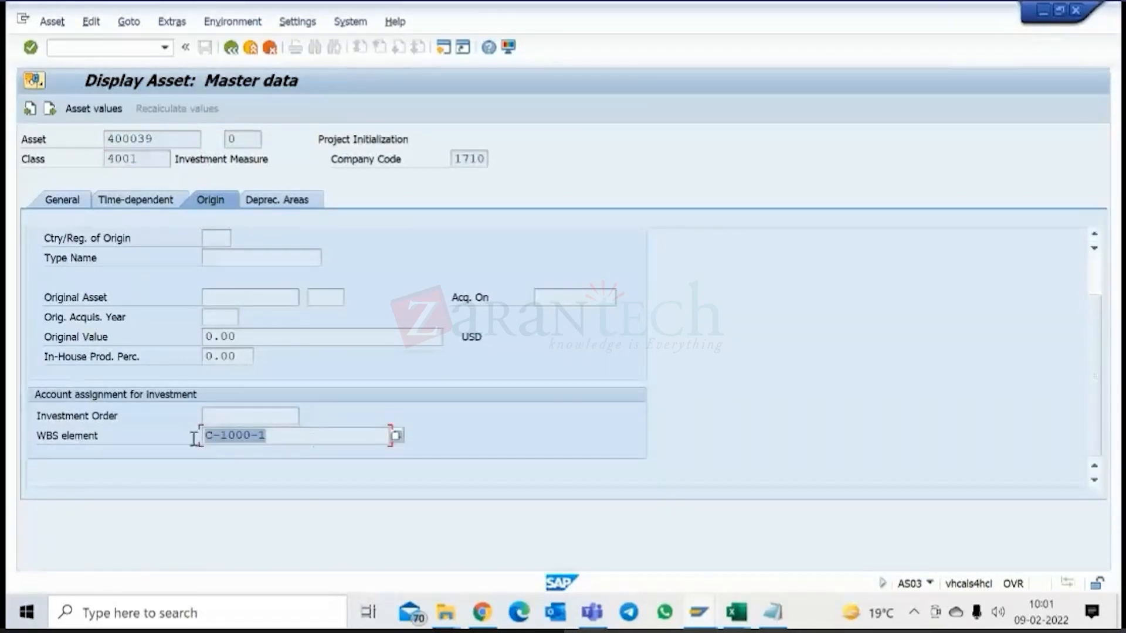
click(270, 201)
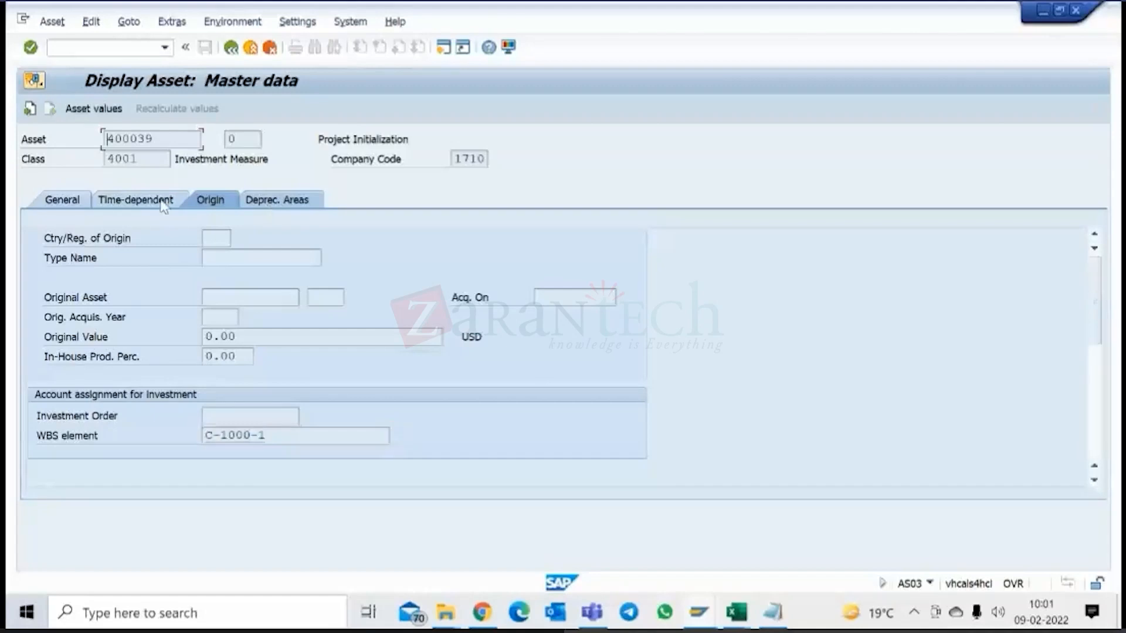
click(136, 200)
click(63, 202)
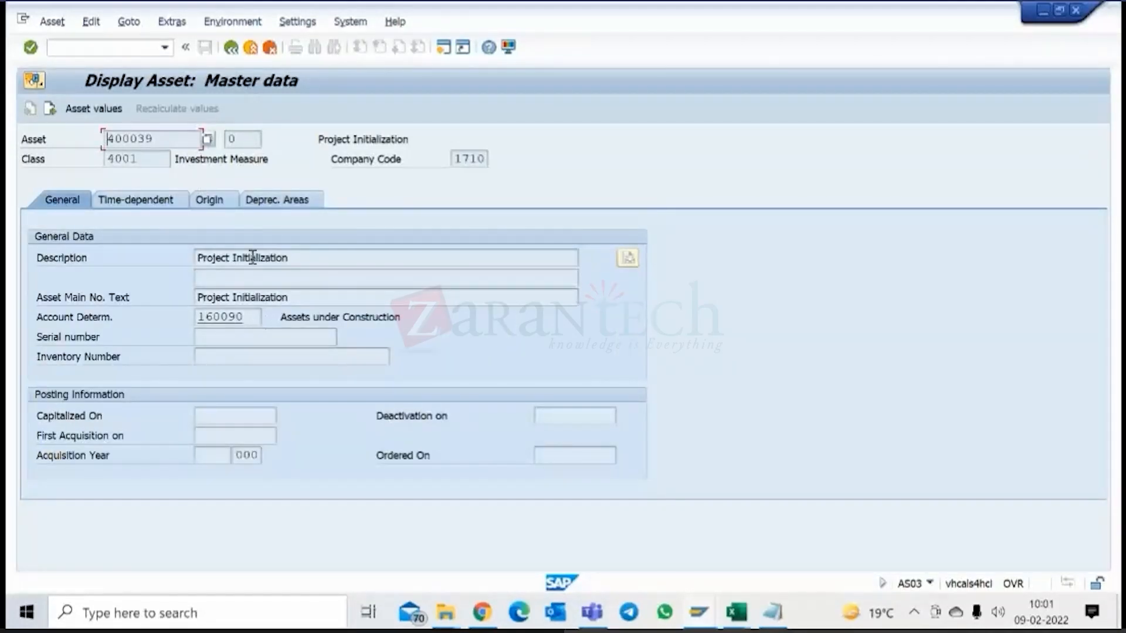
Review the asset's planned and posted values in the Asset Explorer, then return to the initial asset display screen.
click(106, 109)
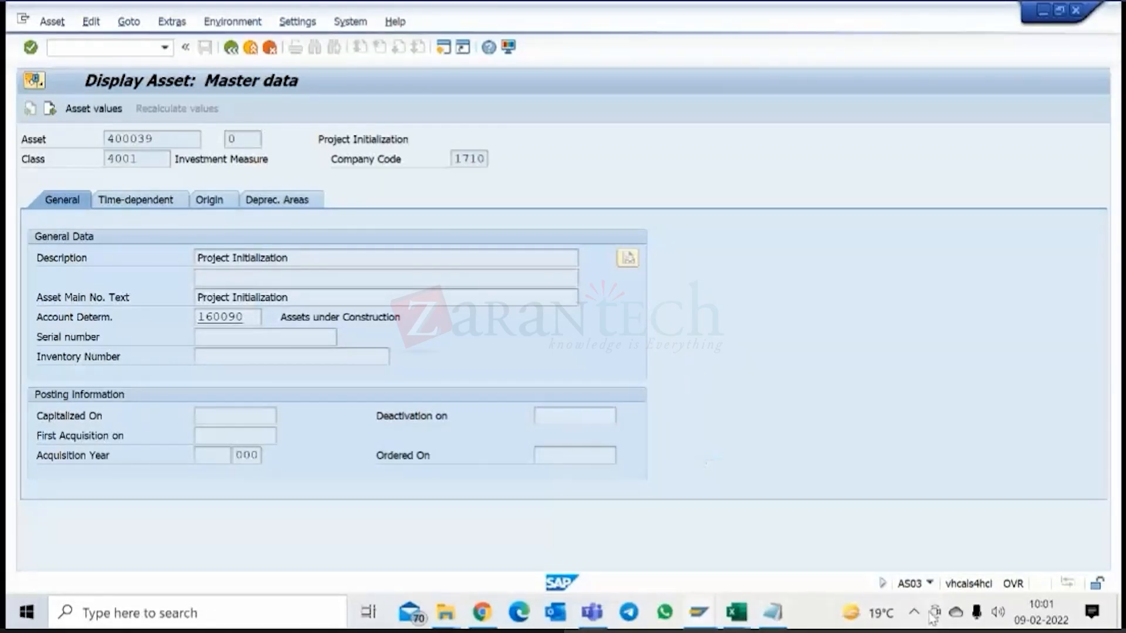
click(914, 612)
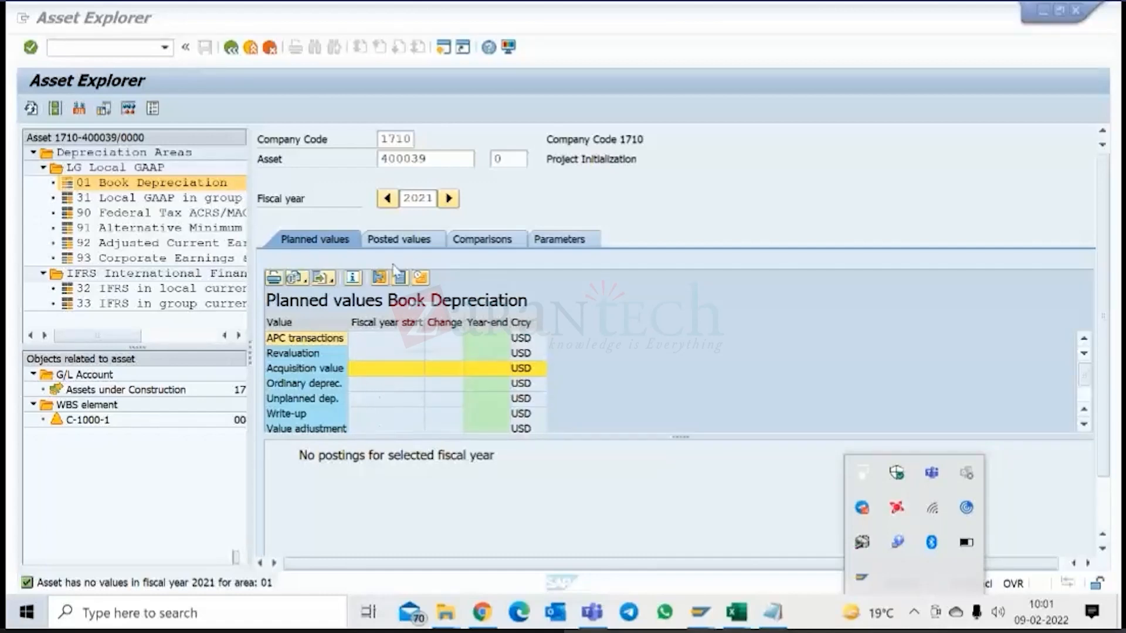
click(400, 245)
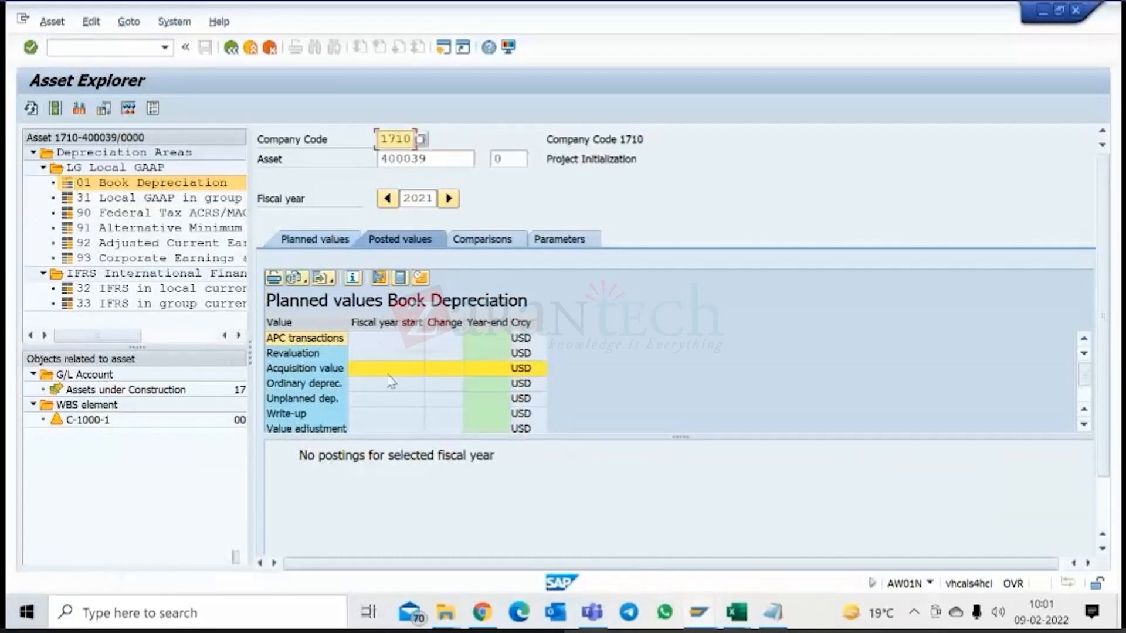
click(318, 240)
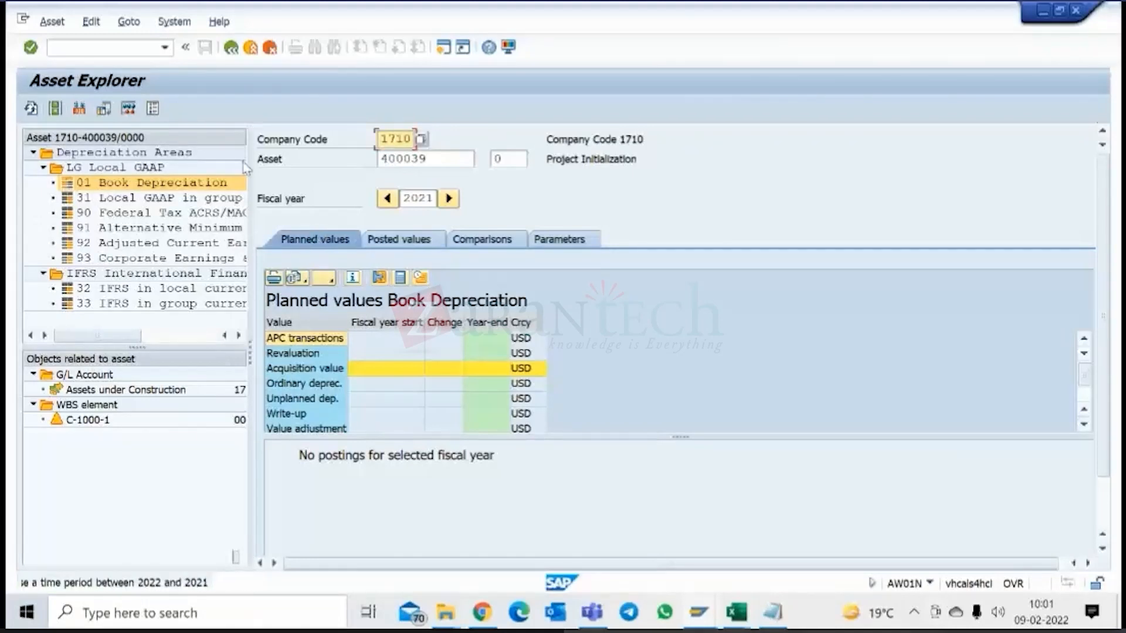
click(231, 48)
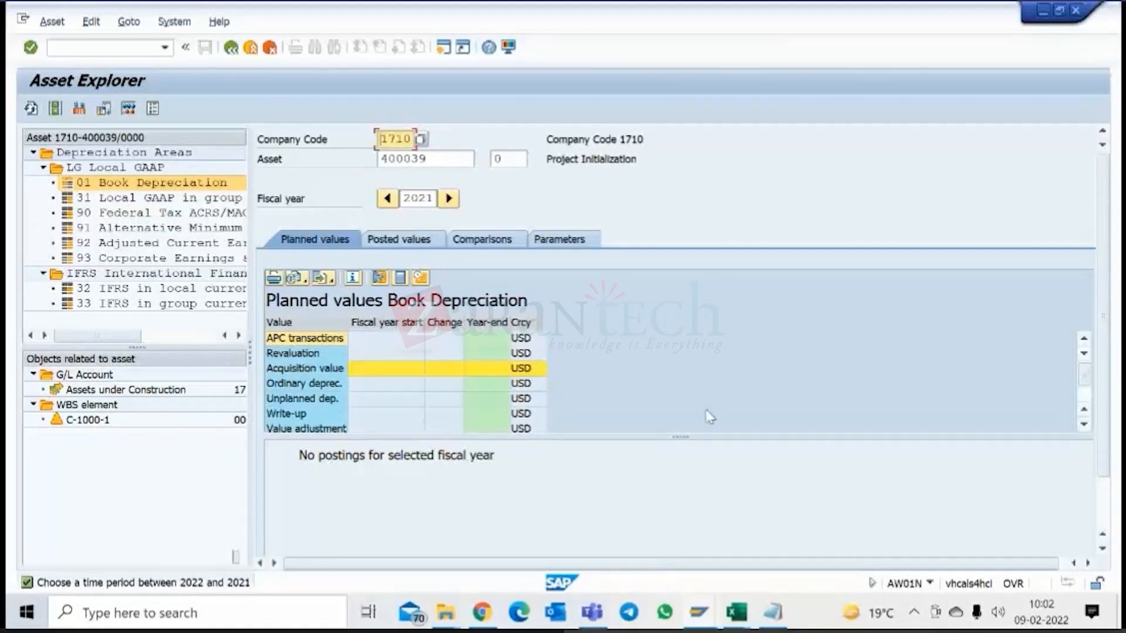
click(231, 47)
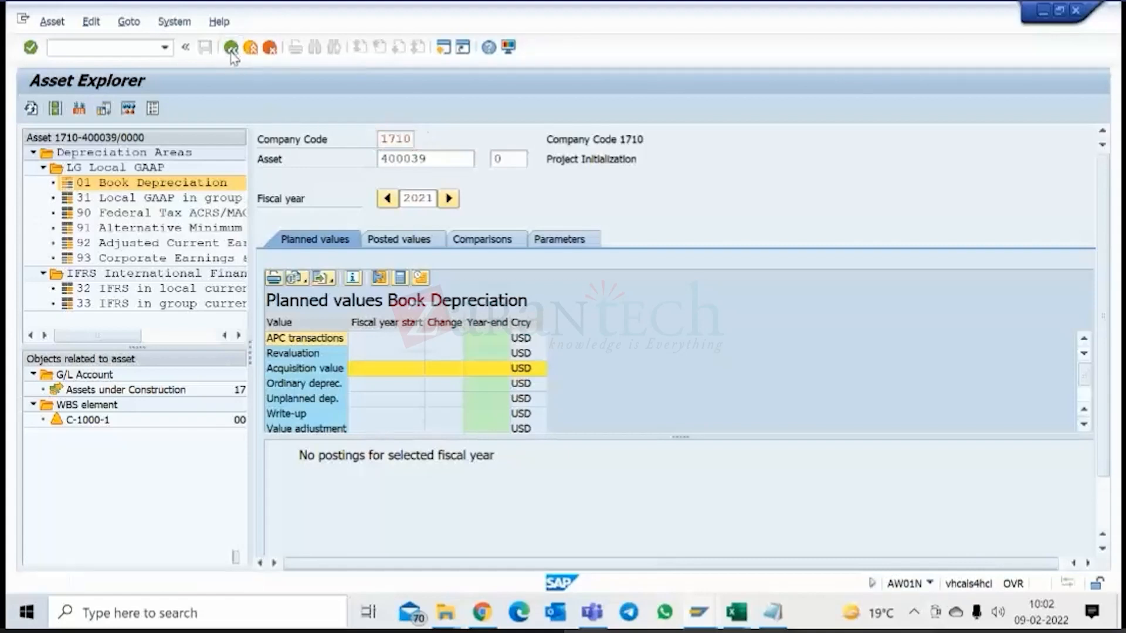
click(231, 47)
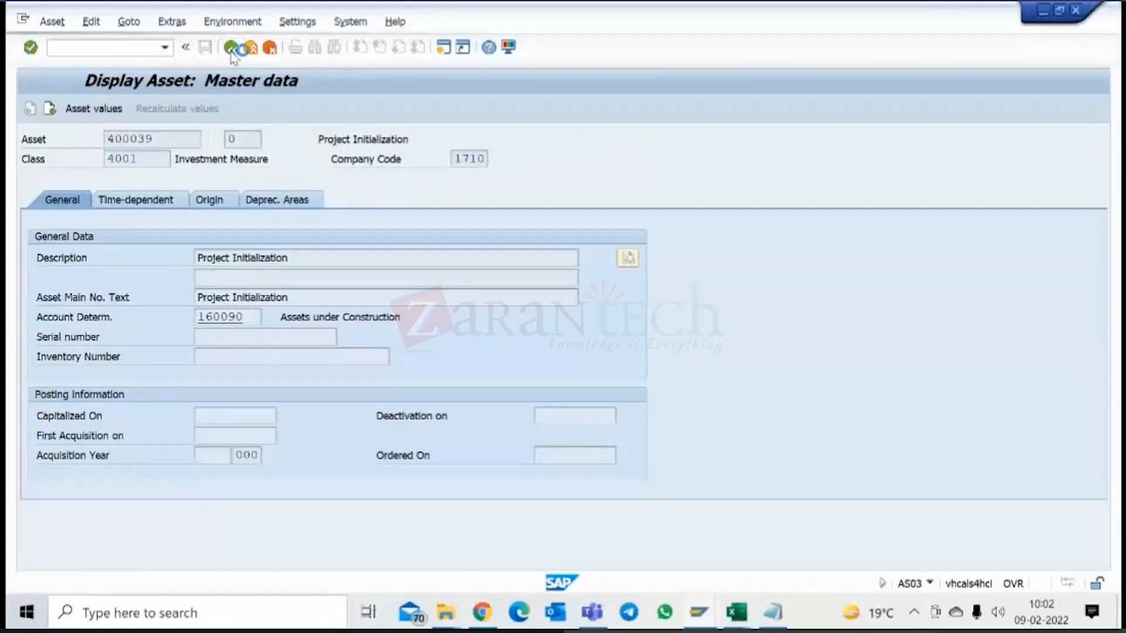
Return to project C-1000 in the other session and check Project Initialization's WBS element ID and AUC system status.
click(706, 615)
click(679, 549)
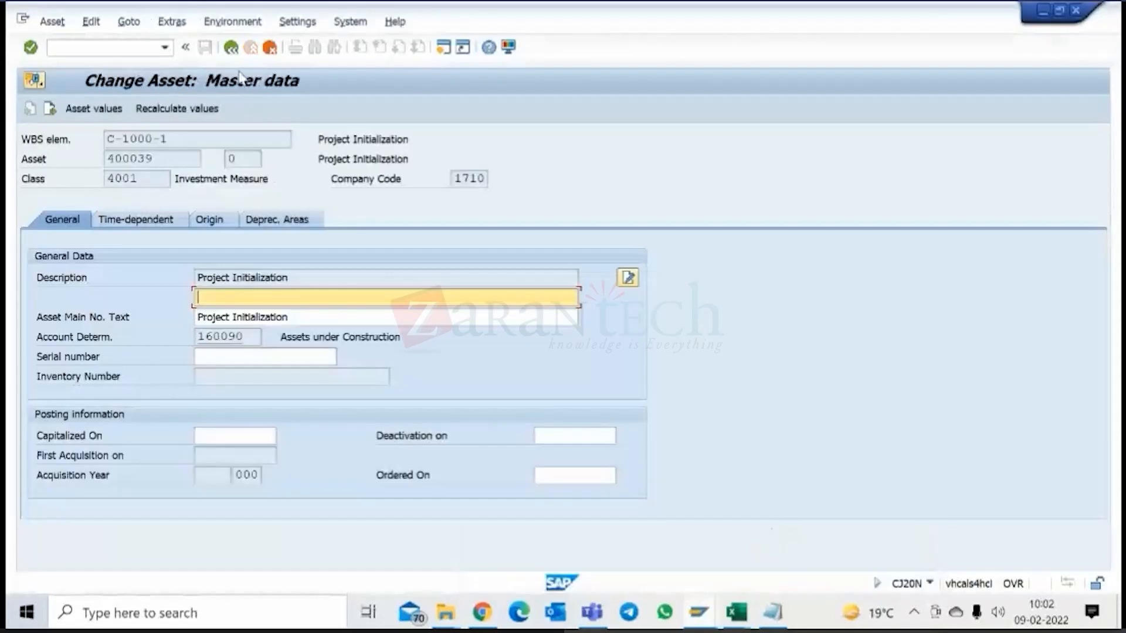
click(231, 48)
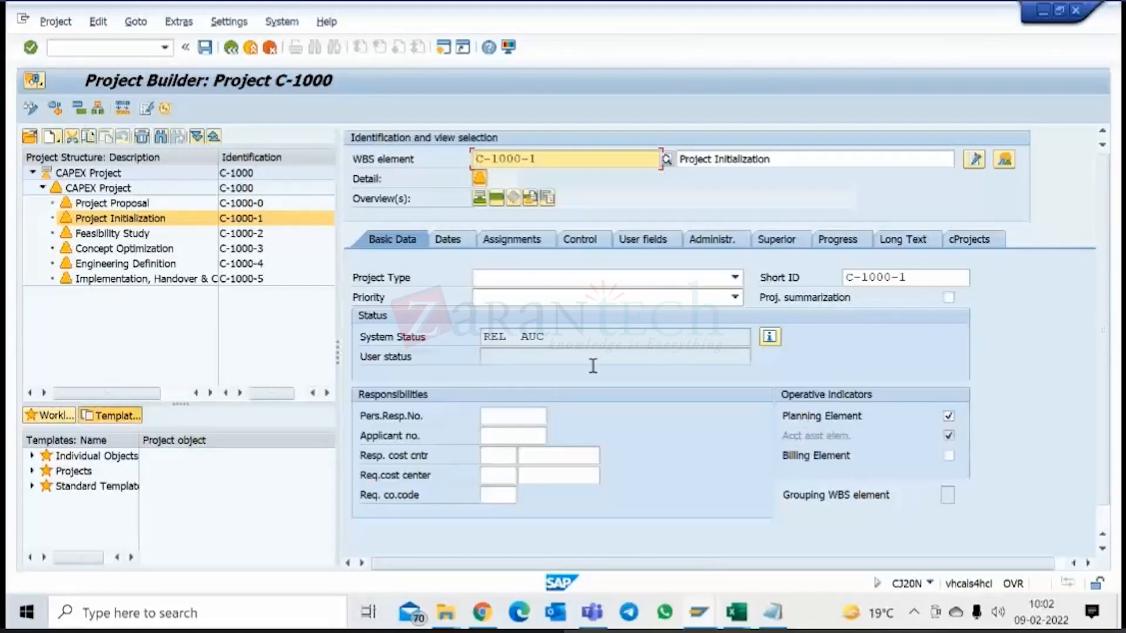
drag(535, 158, 473, 159)
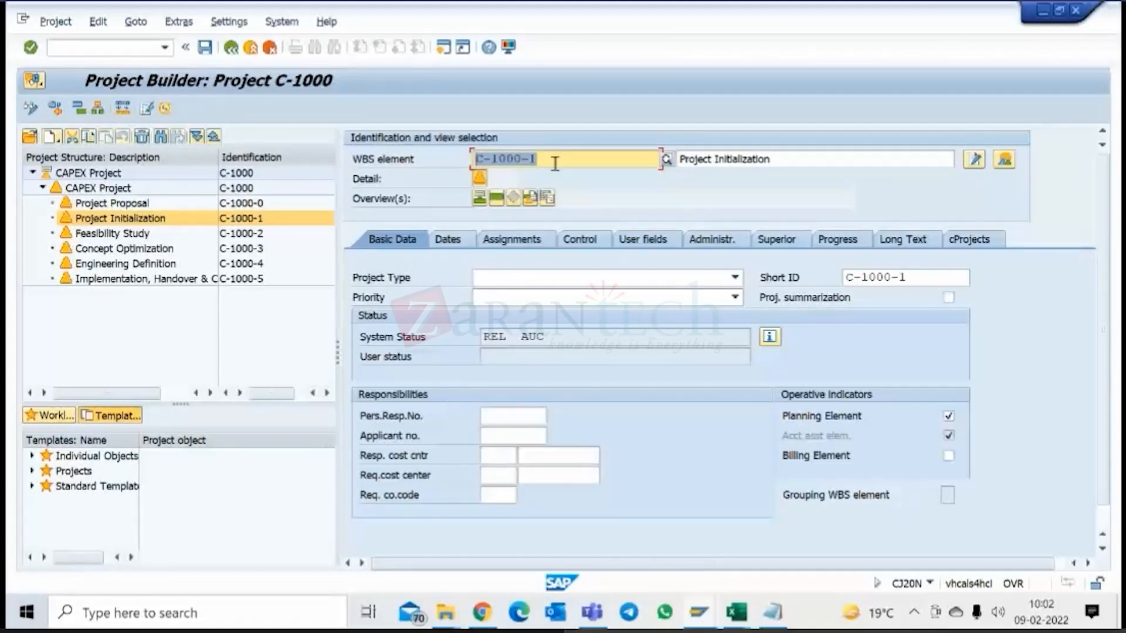
drag(522, 337, 552, 339)
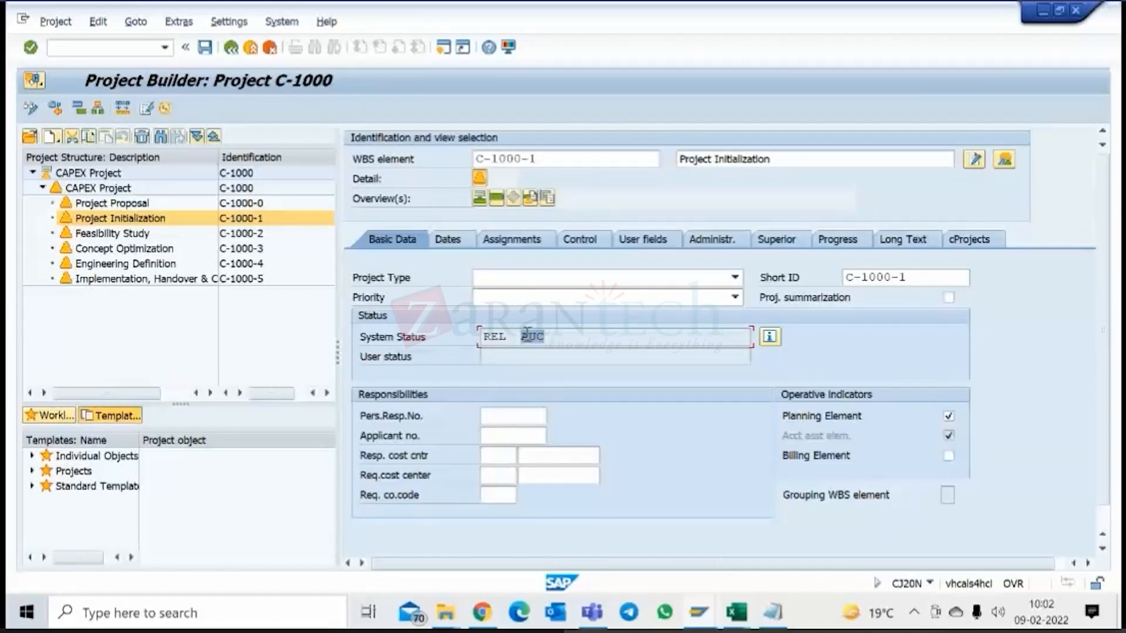
View the settlement rule of WBS element Project Initialization, then return to the project.
click(97, 22)
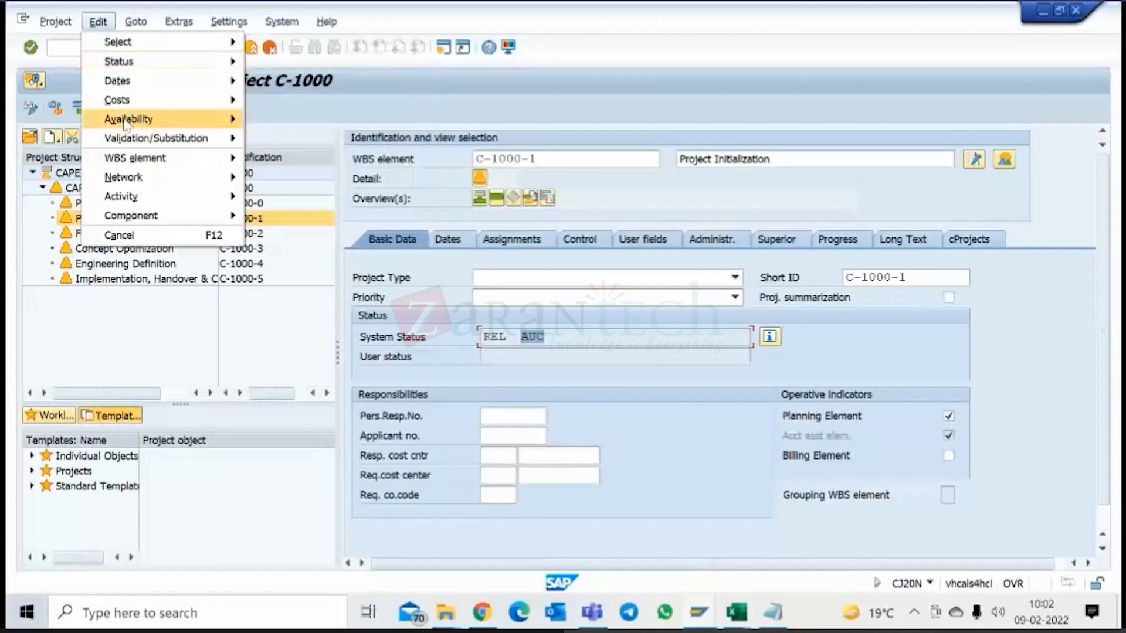
mouse_move(130, 106)
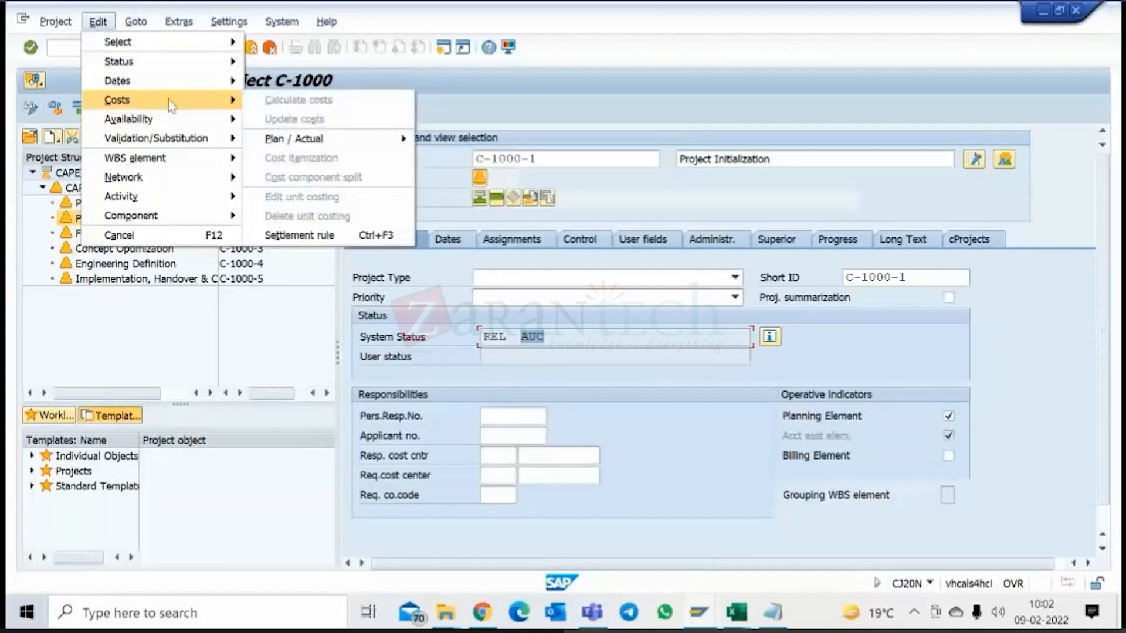
click(305, 236)
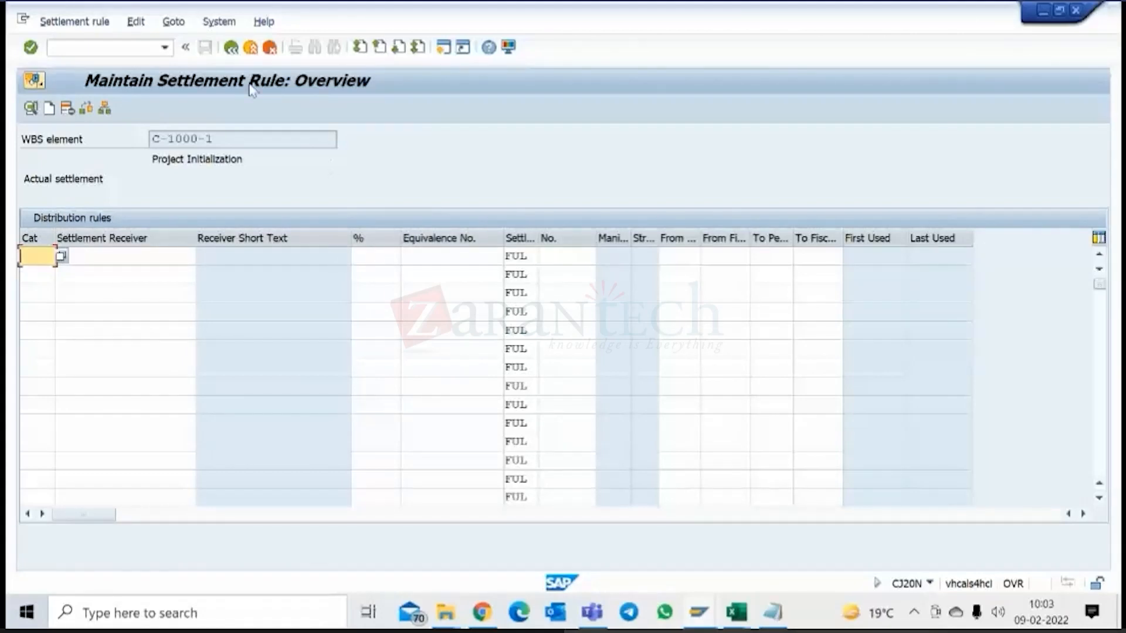
click(231, 49)
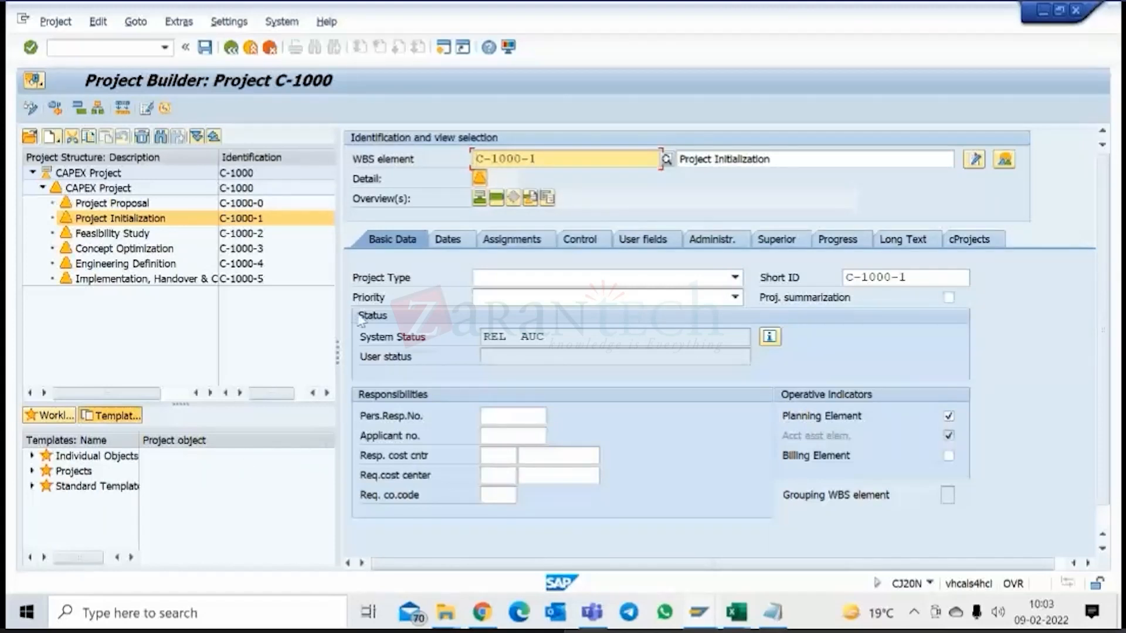
Set WBS element Project Initialization of project C-1000 to technically complete and save the project.
click(99, 25)
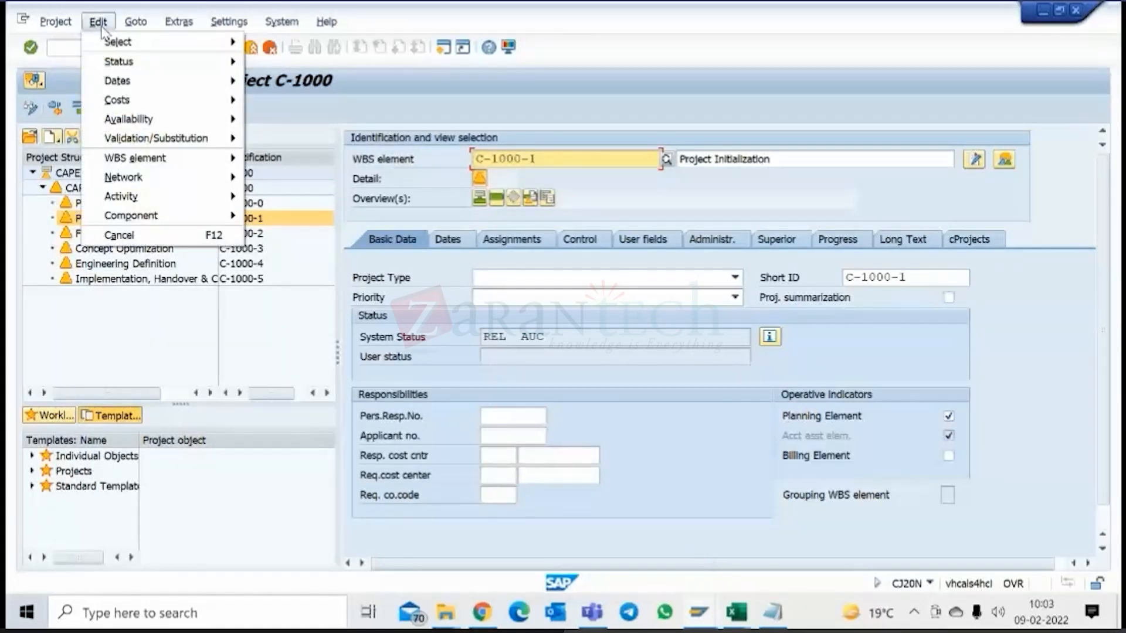
mouse_move(132, 62)
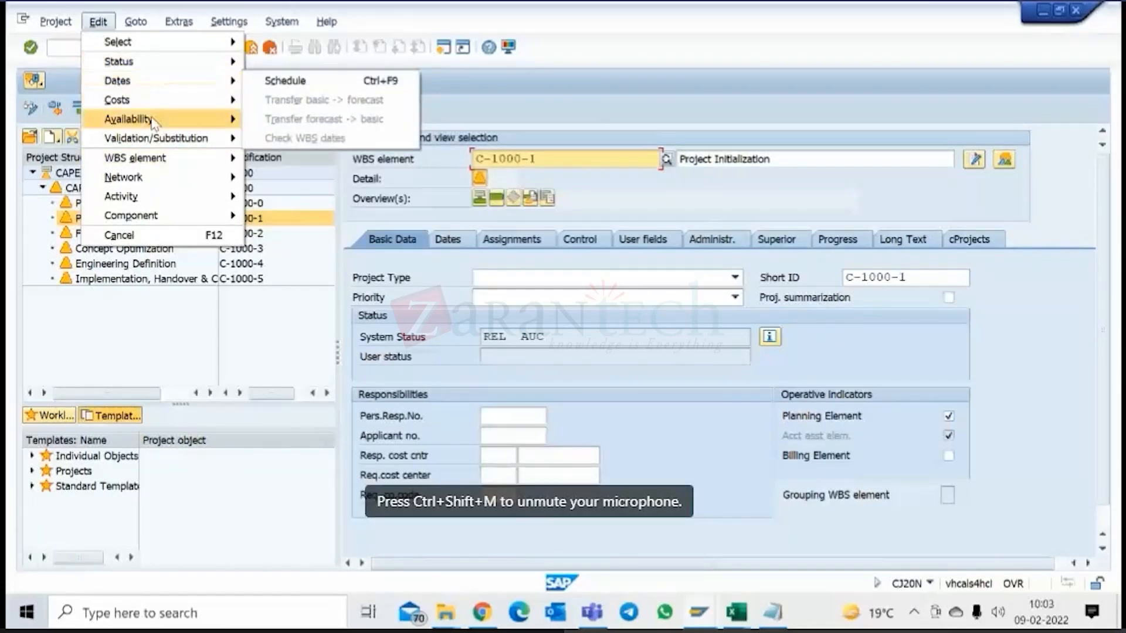
mouse_move(154, 122)
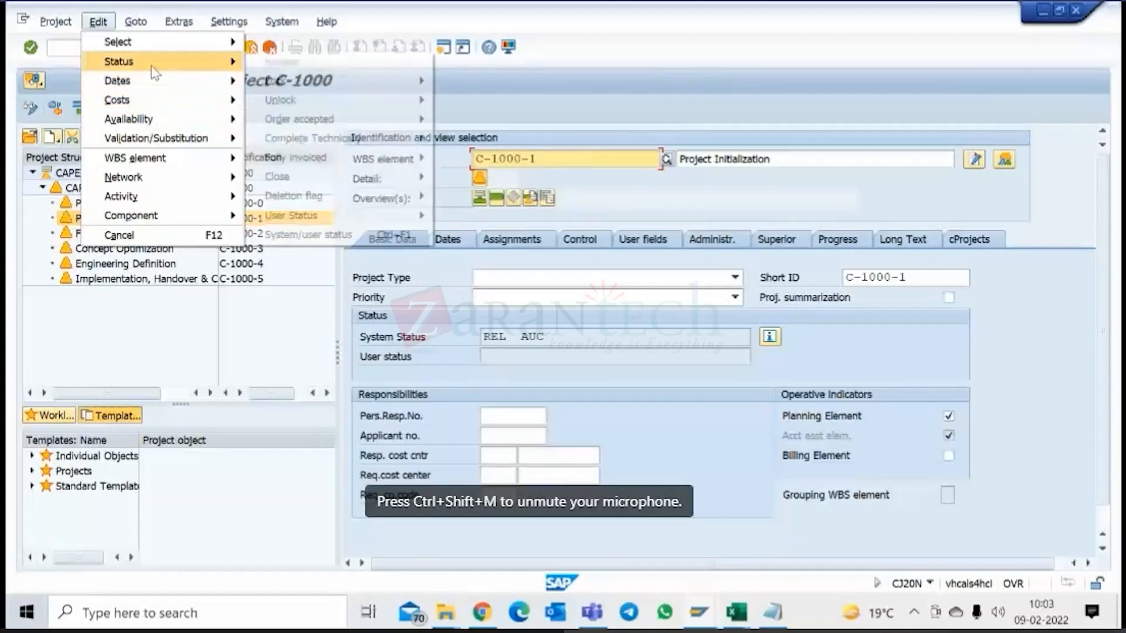
mouse_move(300, 120)
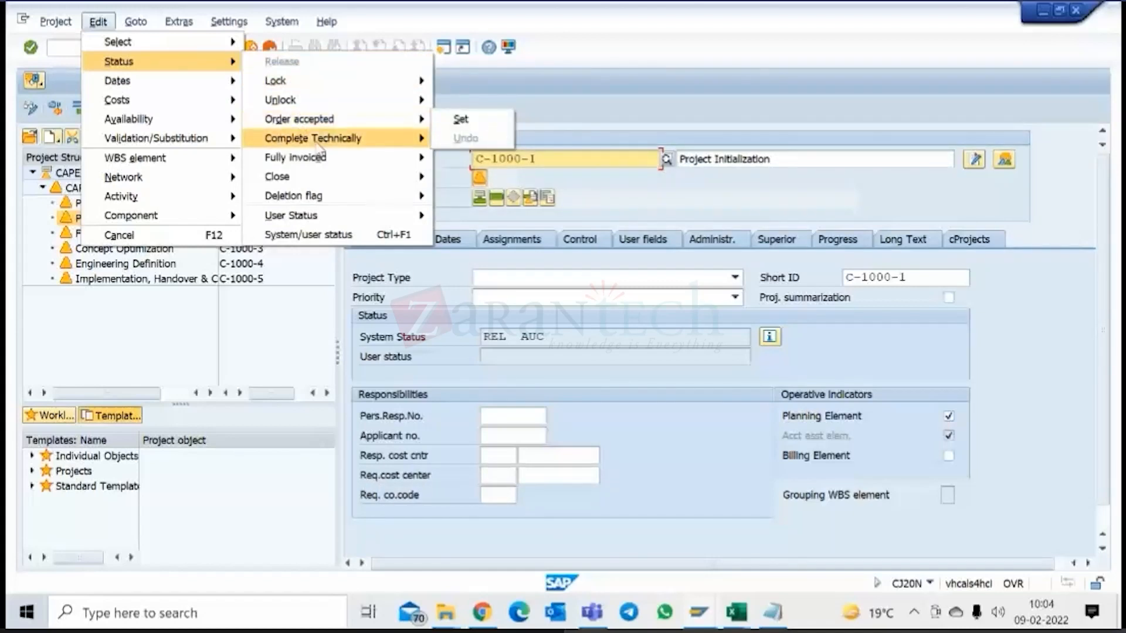
mouse_move(318, 147)
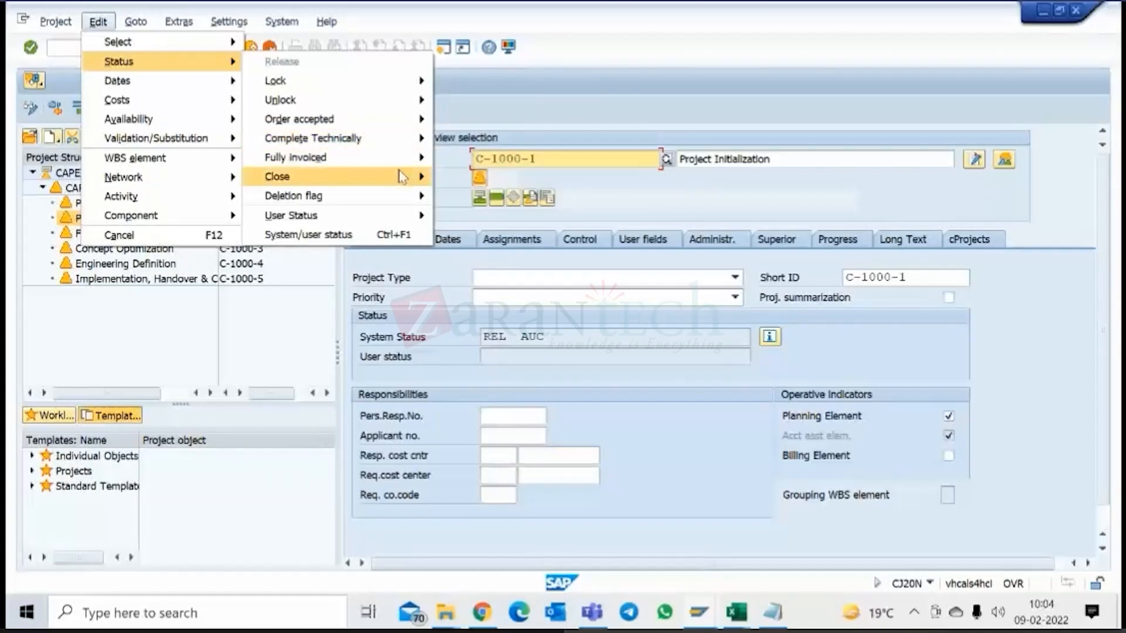
mouse_move(371, 151)
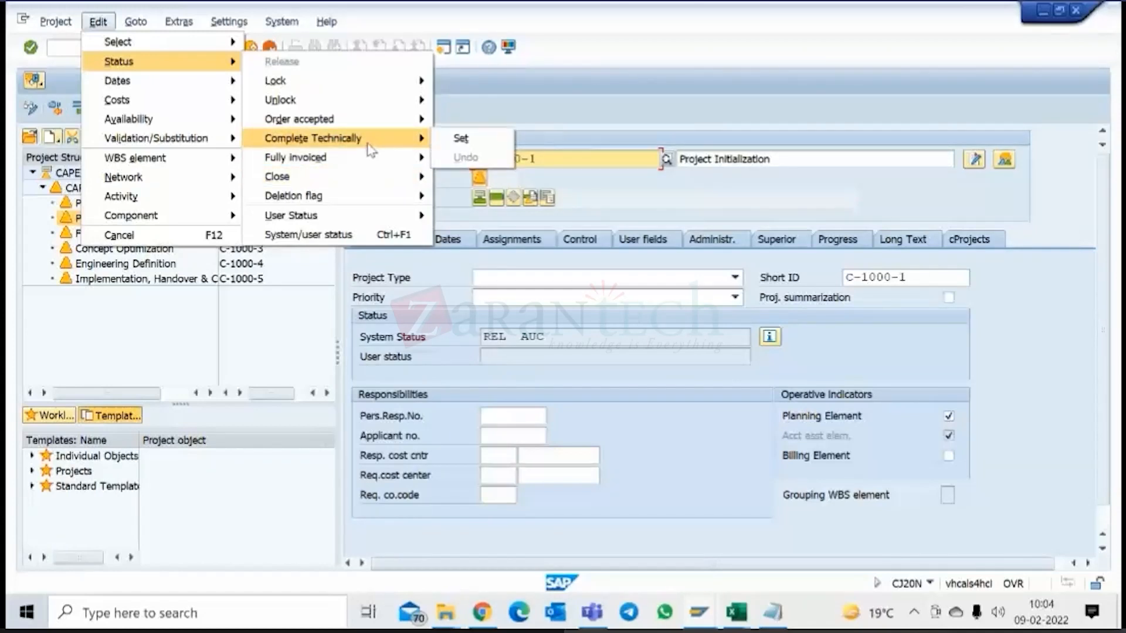
click(461, 138)
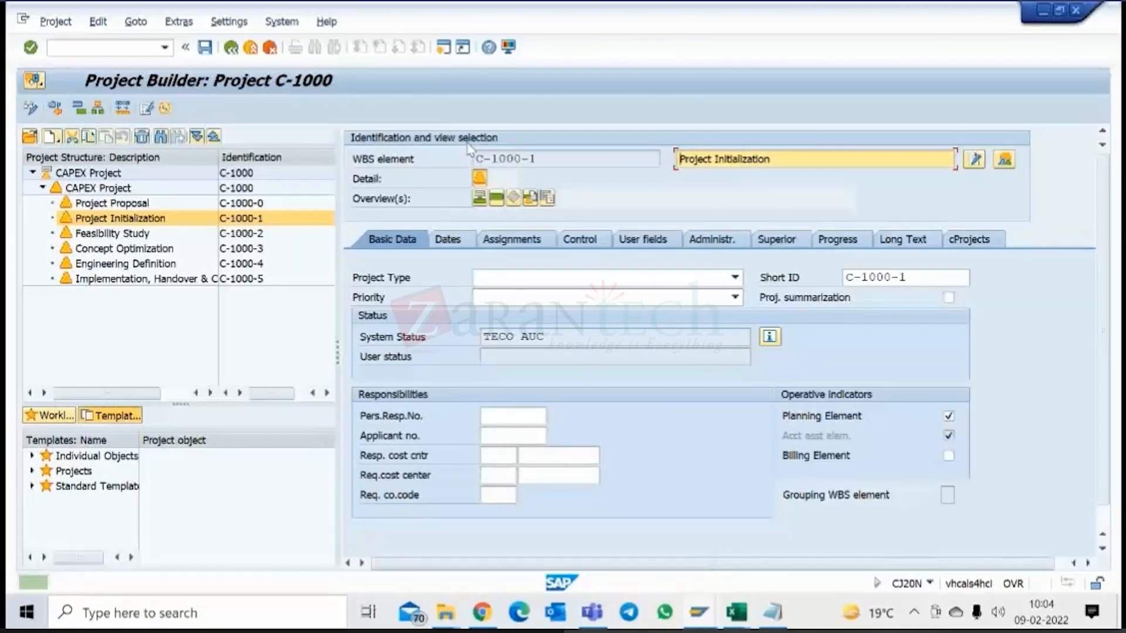
click(519, 343)
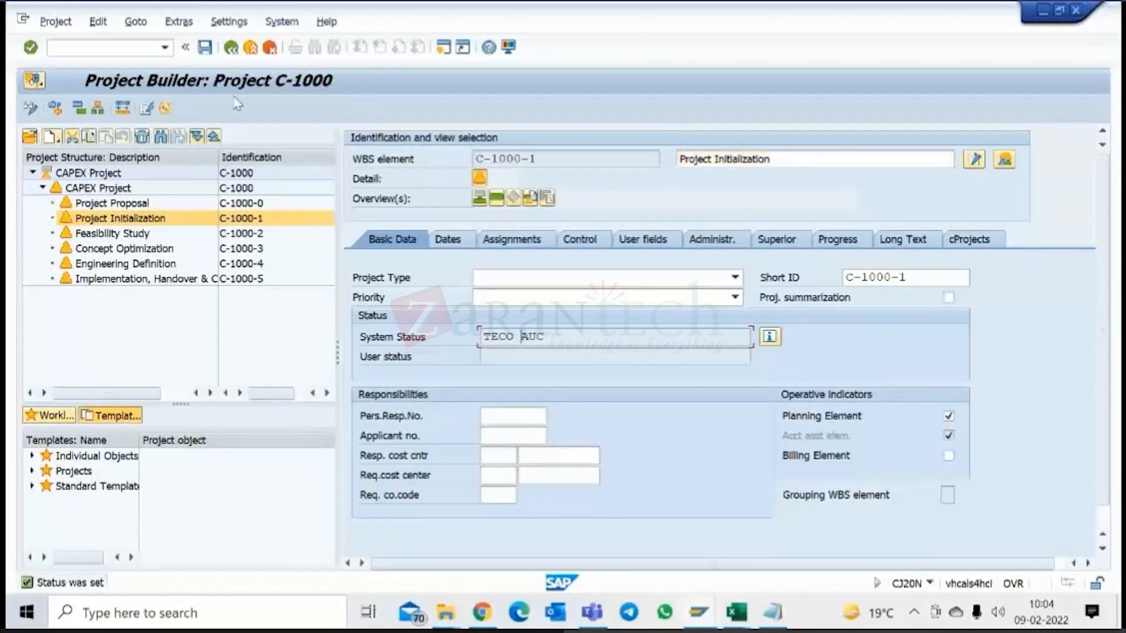
click(212, 48)
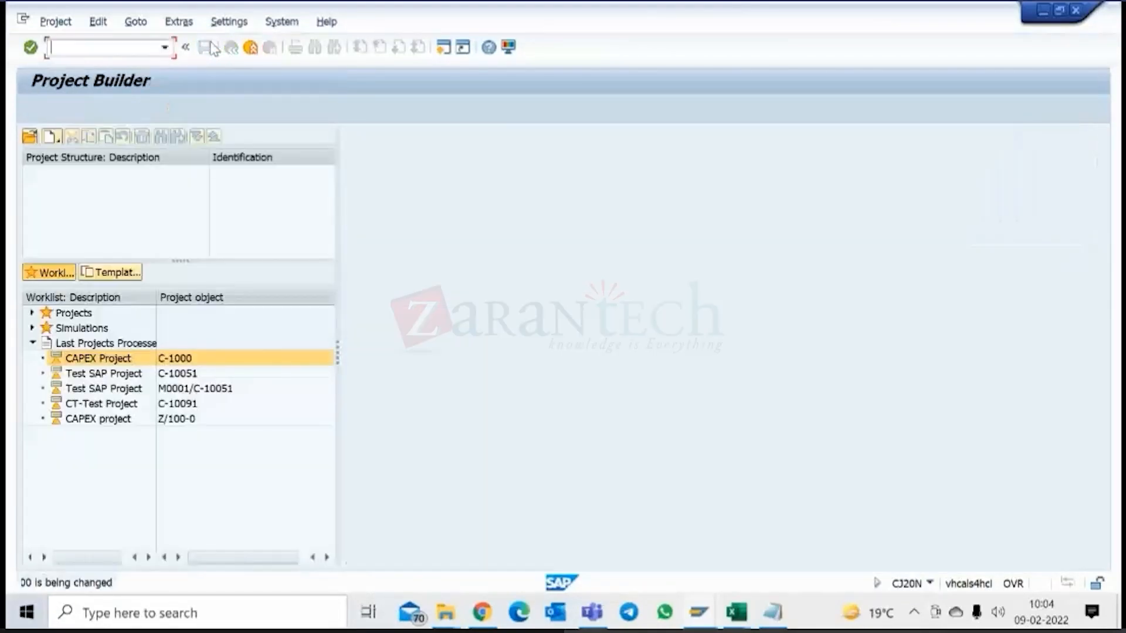
Reopen CAPEX Project C-1000 and check the system status of WBS element Project Initialization.
double_click(96, 359)
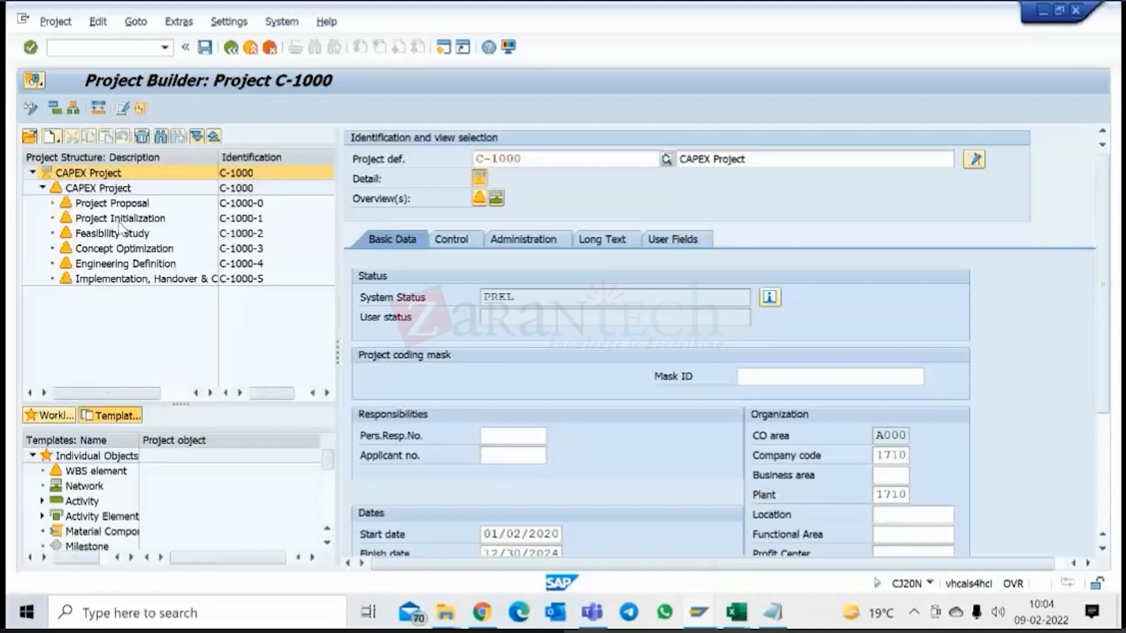
click(120, 220)
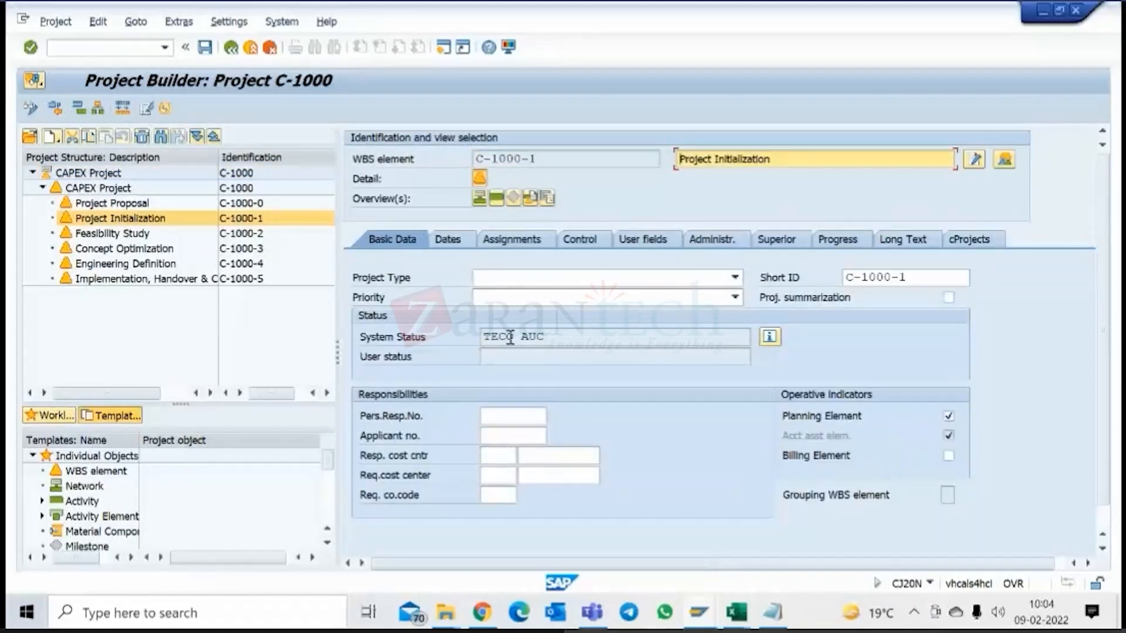
drag(514, 337, 476, 337)
Open the settlement rule of WBS element Project Initialization and look over its distribution rule rows.
click(98, 23)
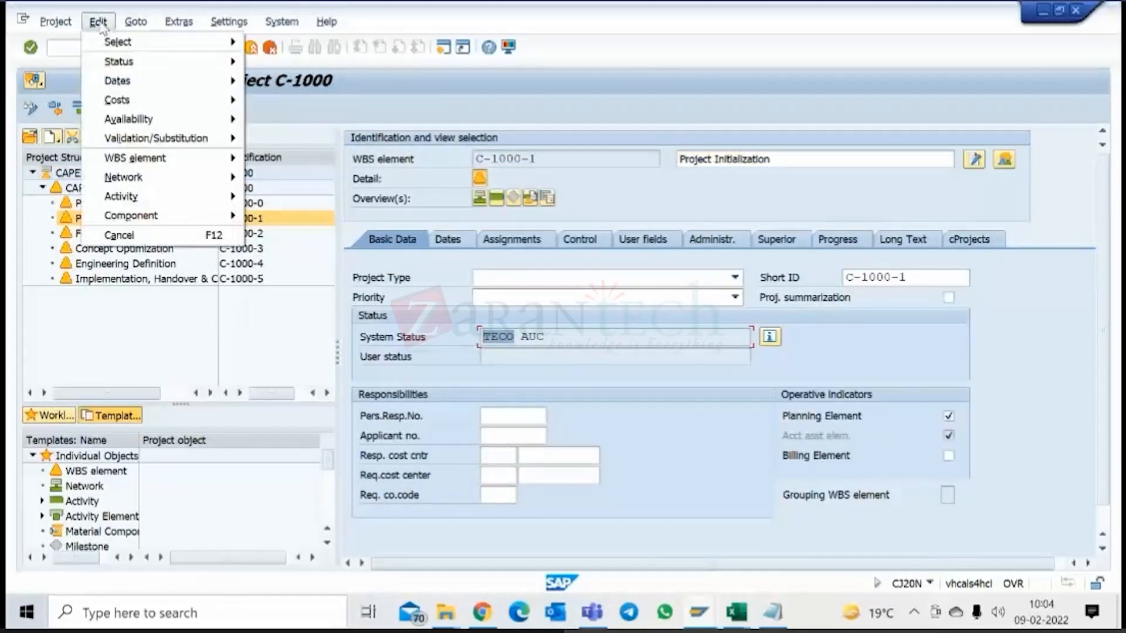
mouse_move(148, 164)
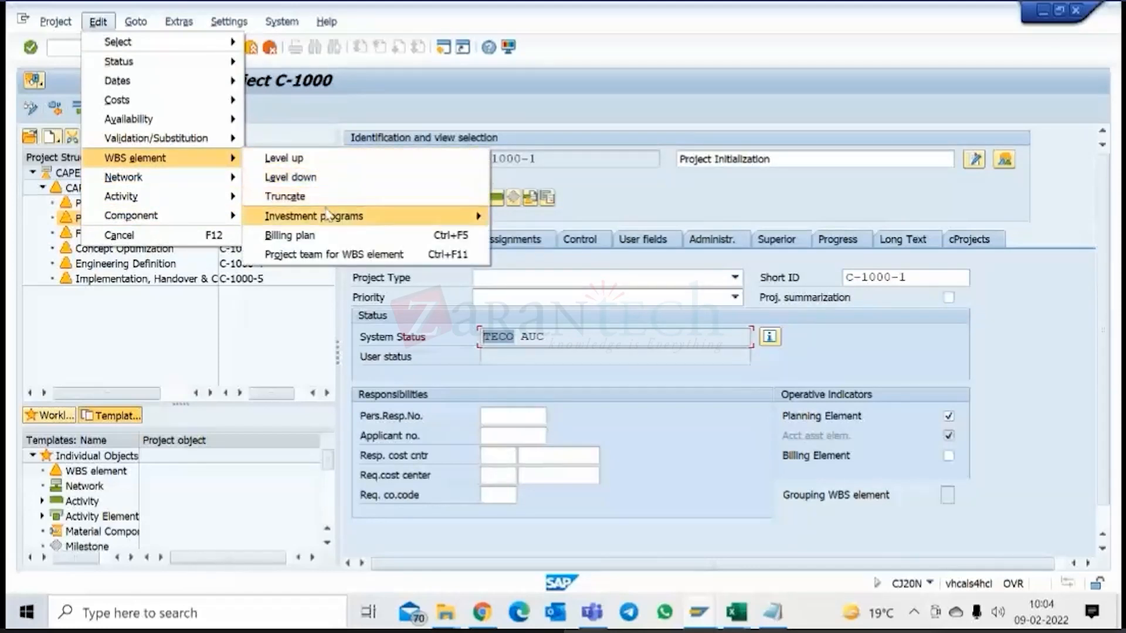
mouse_move(328, 214)
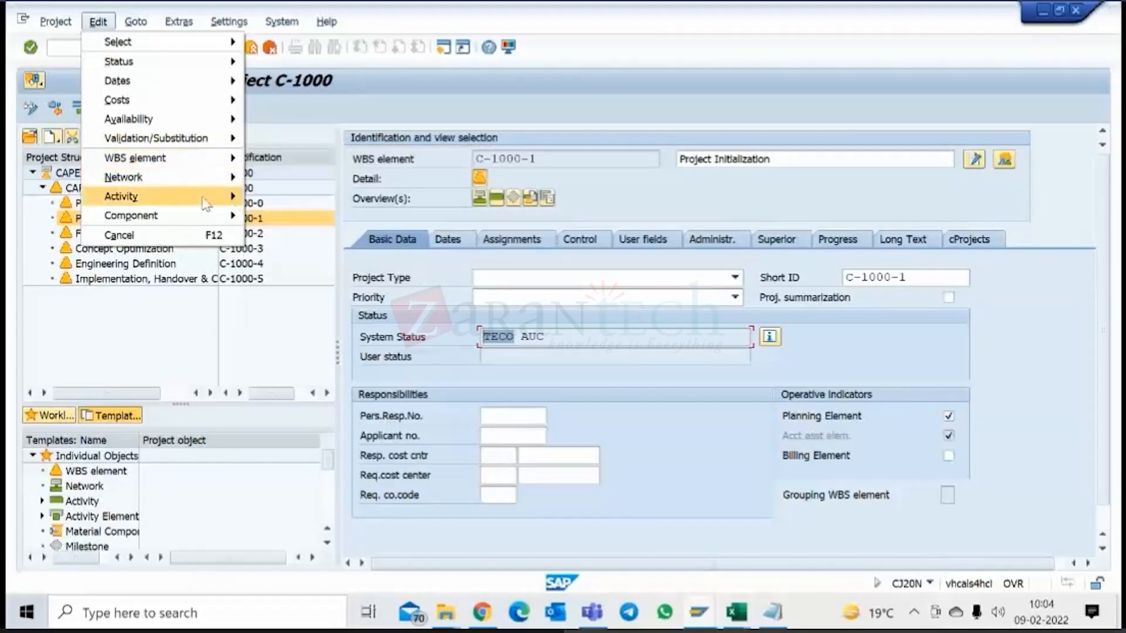
mouse_move(206, 162)
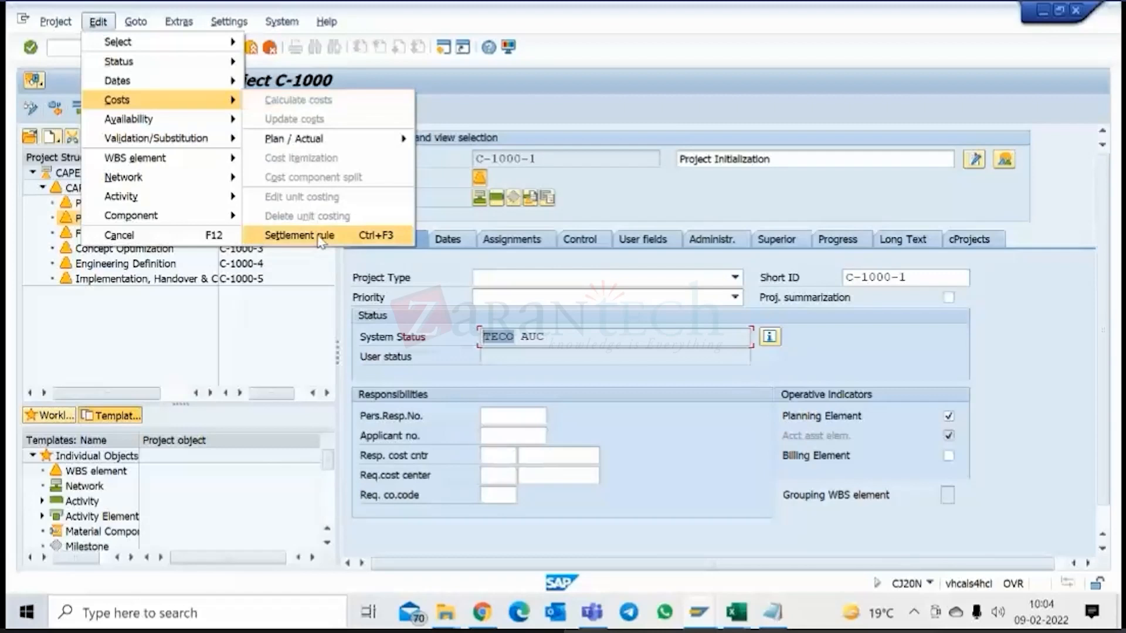
click(322, 240)
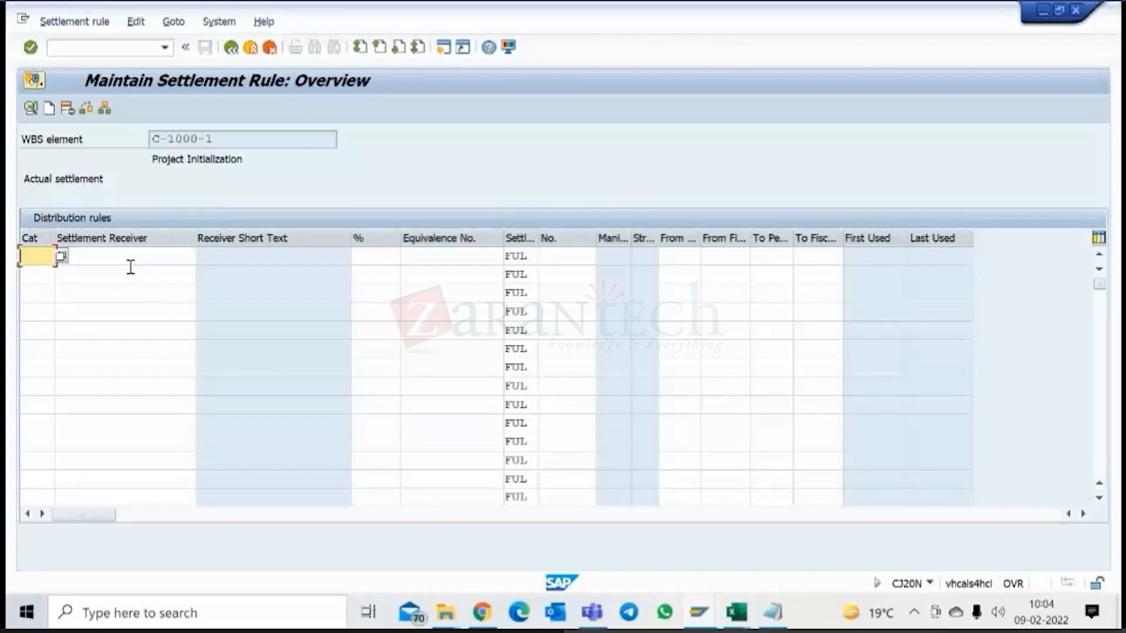
drag(221, 139, 138, 145)
click(37, 255)
click(42, 282)
click(44, 300)
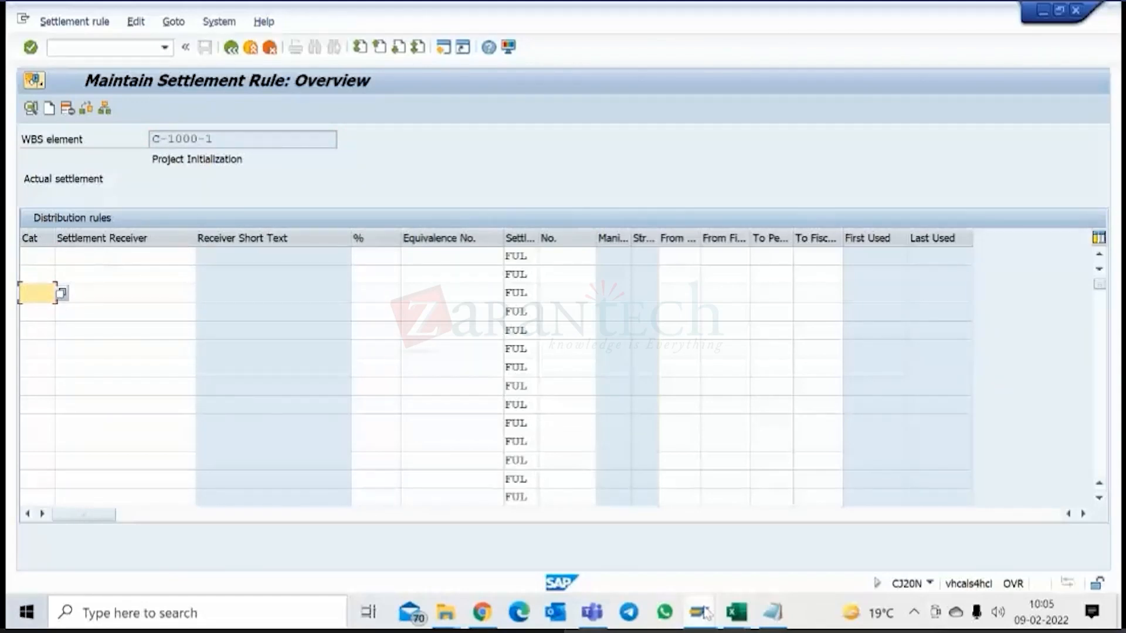
Switch to the asset display session and start creating a new asset.
mouse_move(707, 613)
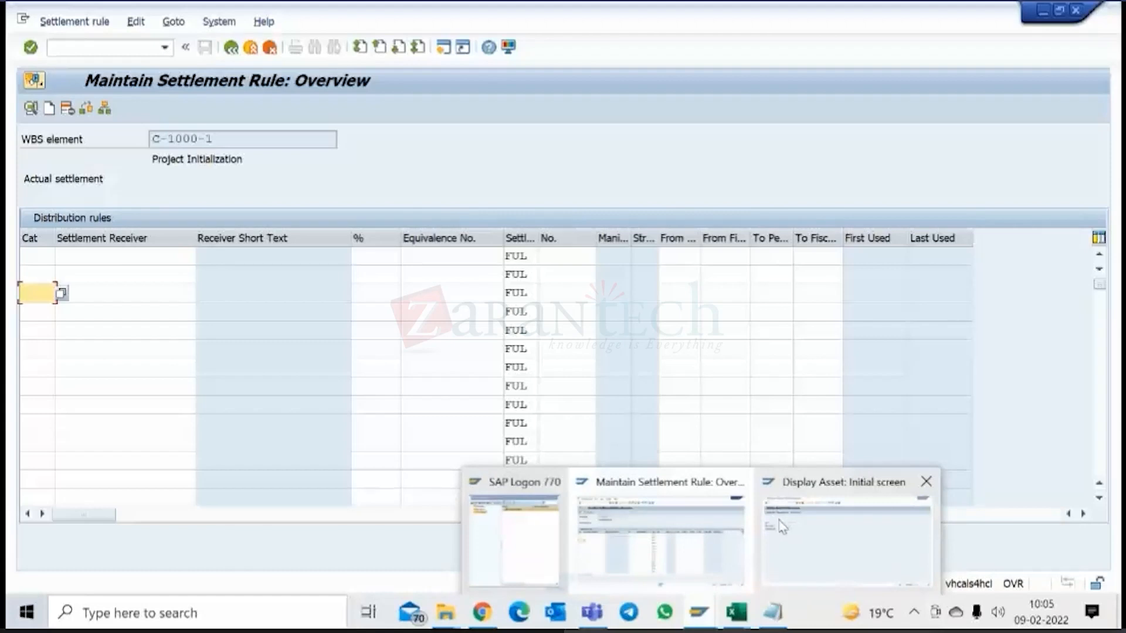
click(860, 509)
click(52, 21)
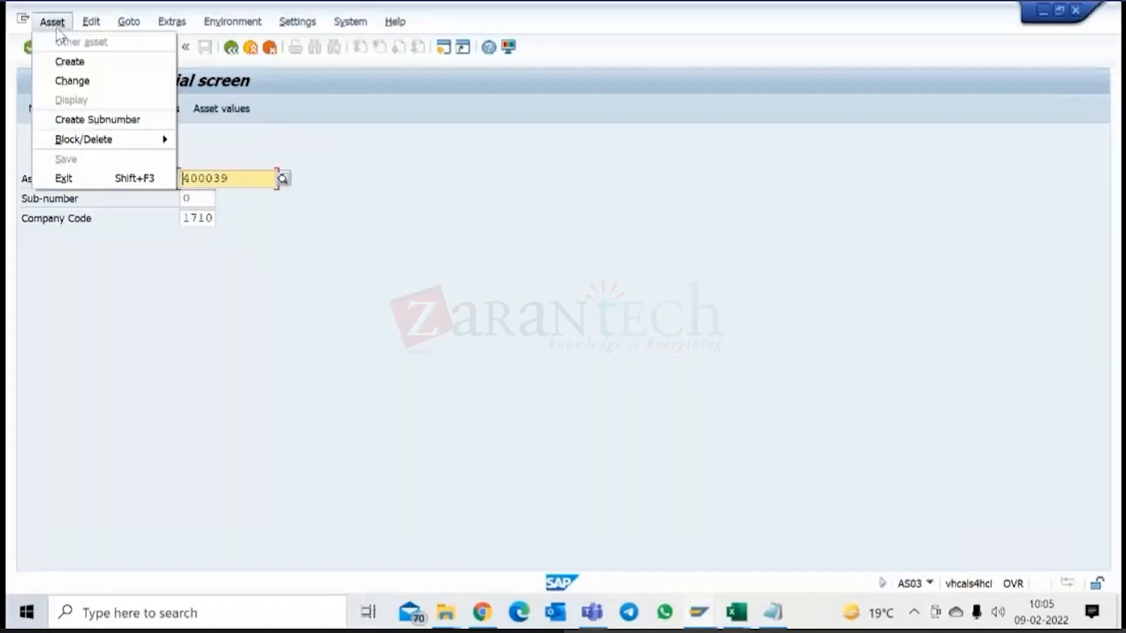
click(59, 62)
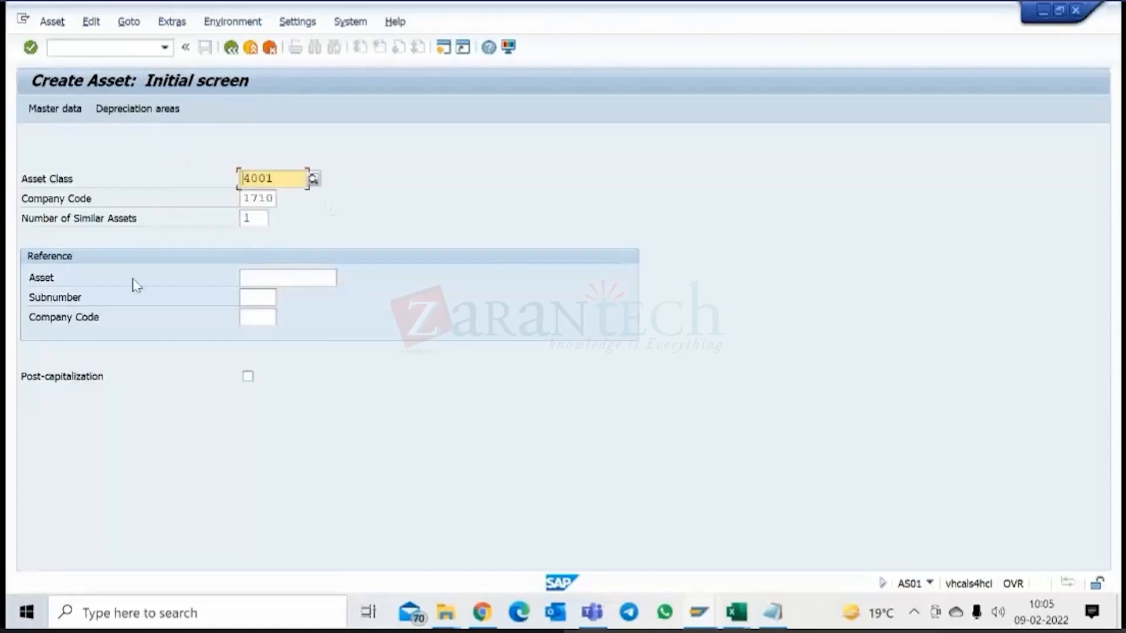
Examine the available asset classes for company code 1710, such as Buildings, Machinery and Equipment, and Computer Software, then close the list without choosing one.
click(315, 179)
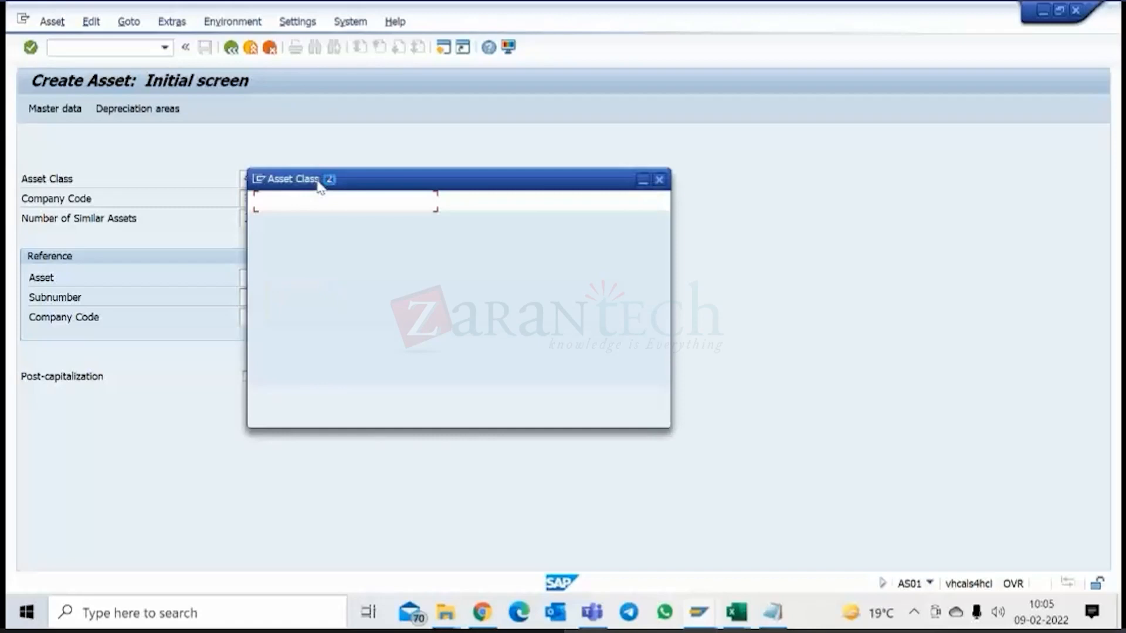
click(614, 401)
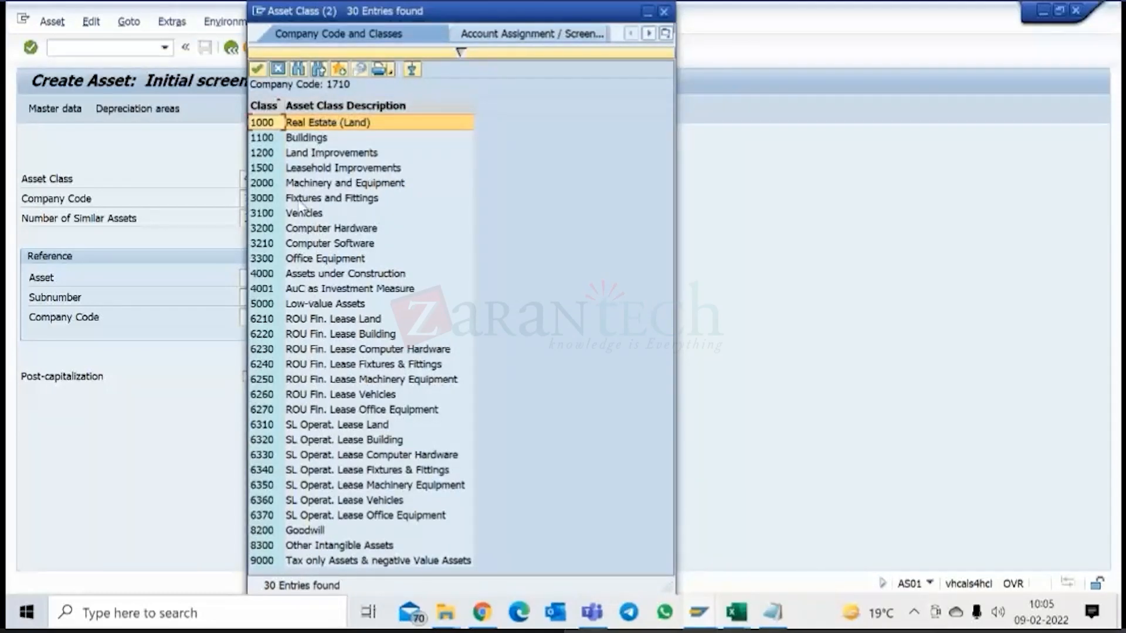
click(308, 140)
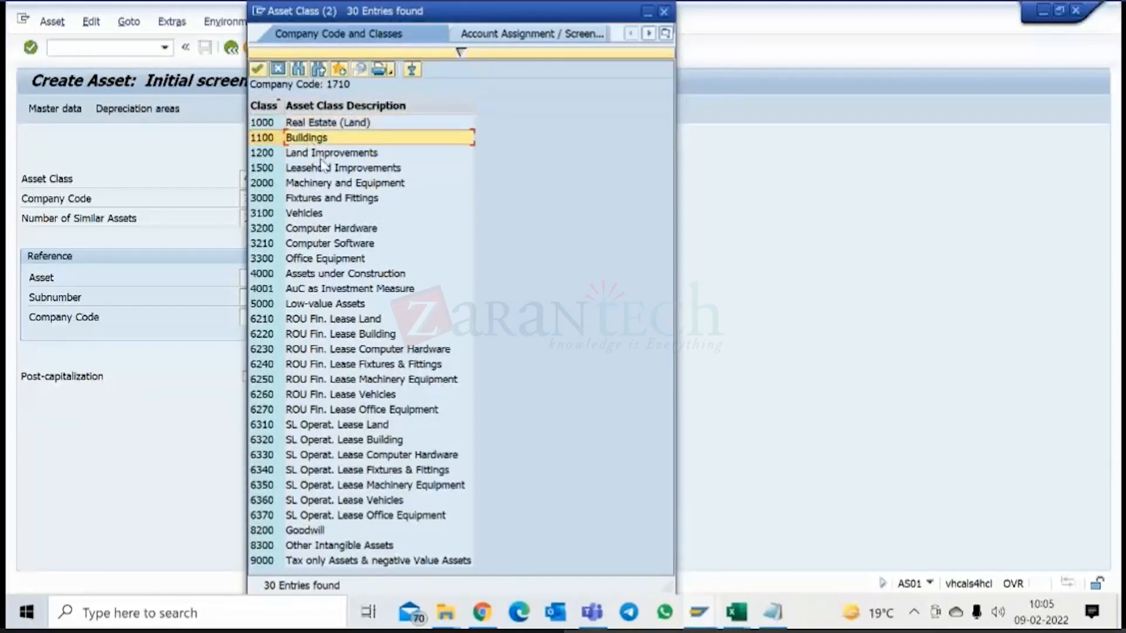
click(320, 171)
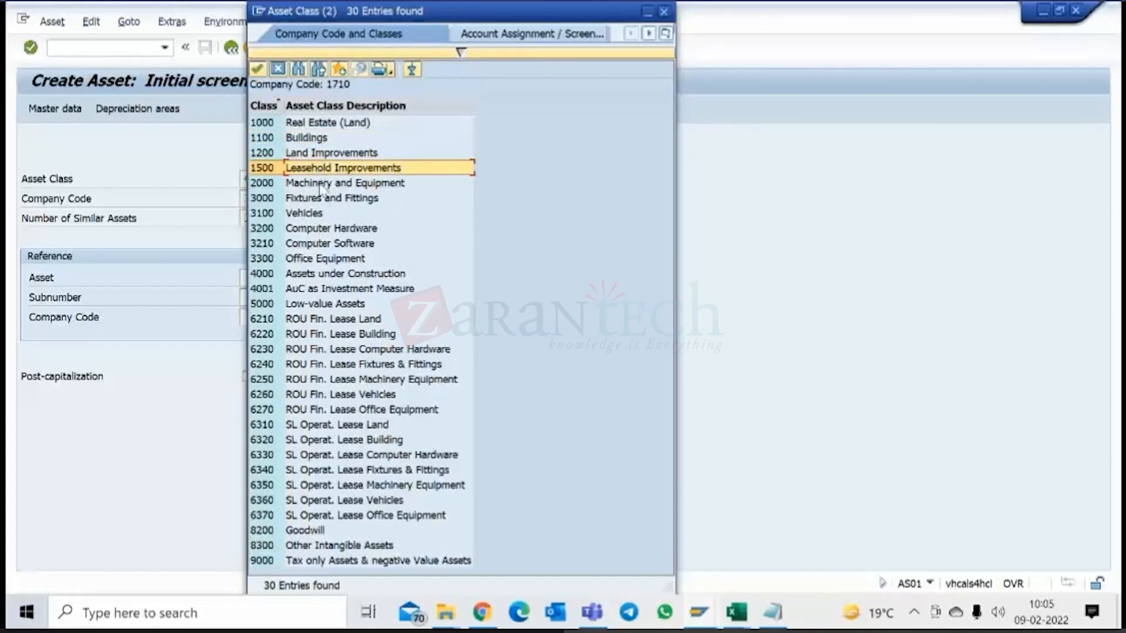
click(320, 185)
click(315, 199)
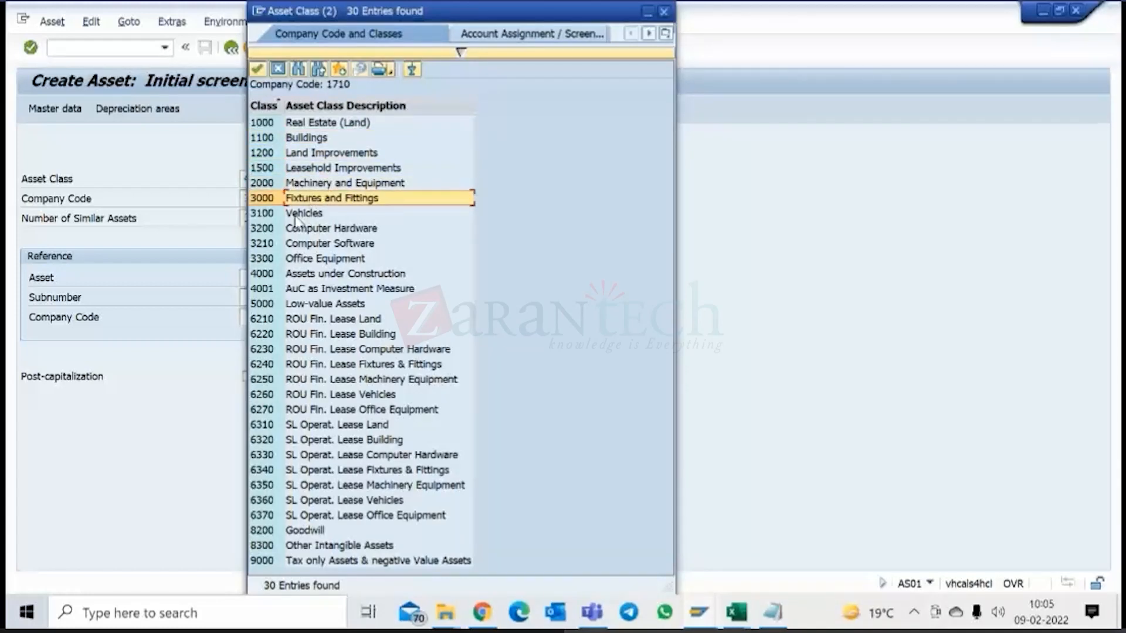
click(296, 214)
click(312, 230)
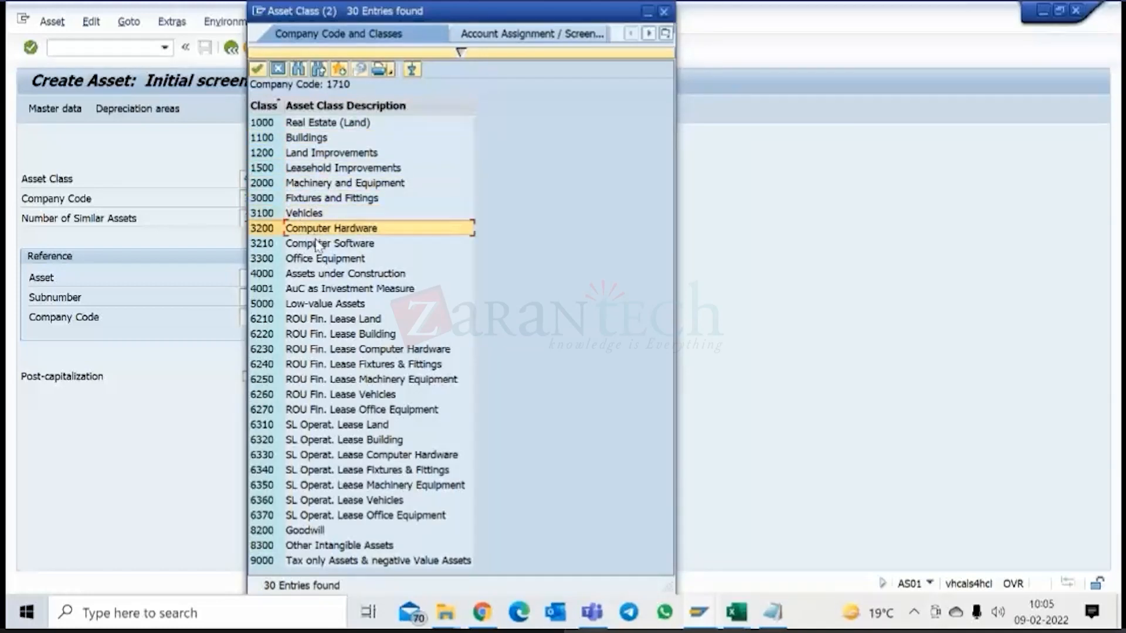
click(326, 244)
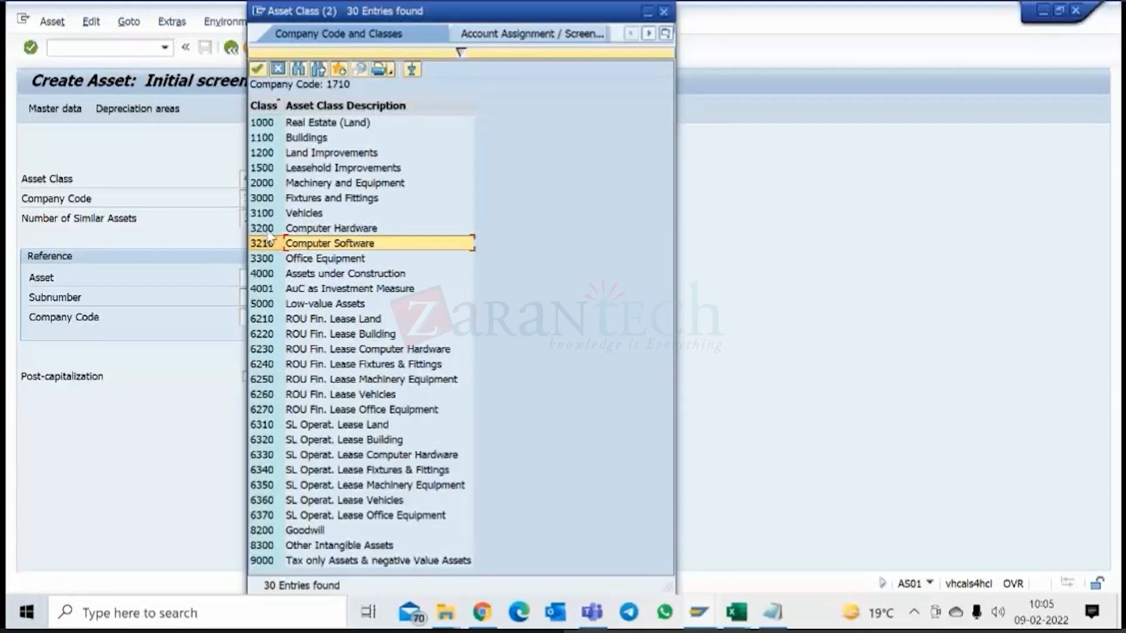
click(279, 69)
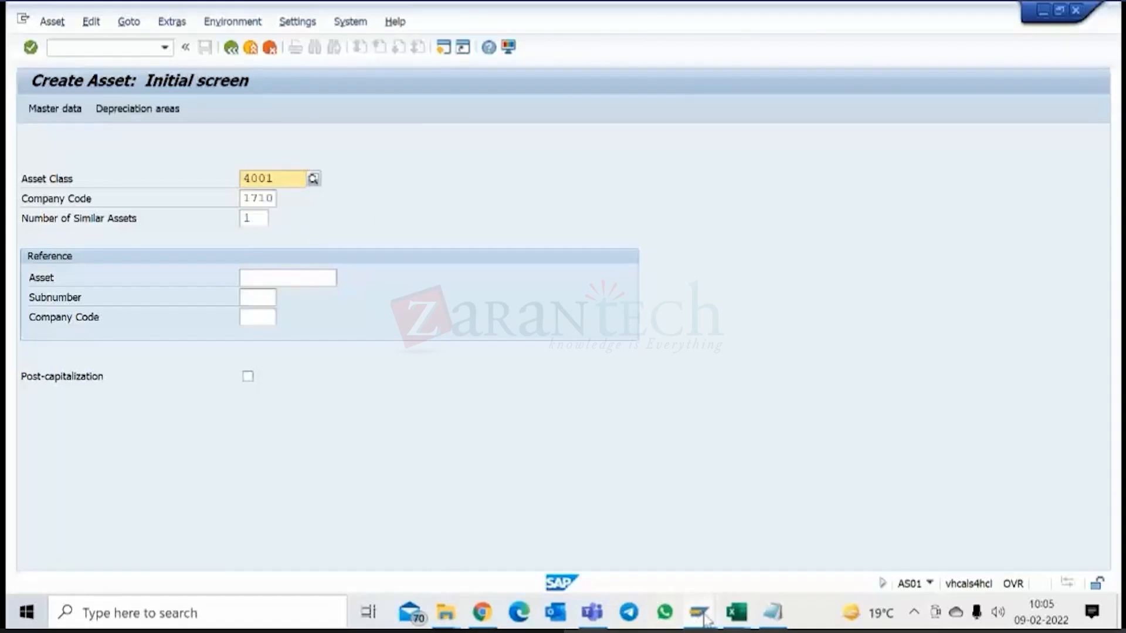
Return to the settlement rule of C-1000-1 and set the first distribution rule's category to FXA (Asset).
mouse_move(695, 614)
click(646, 536)
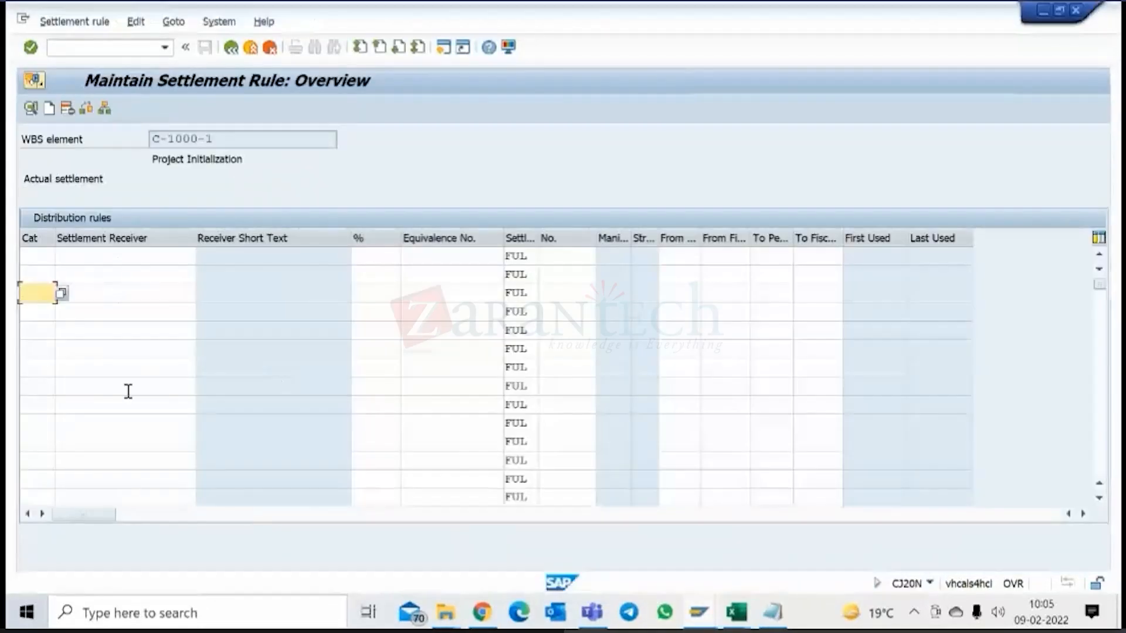
click(39, 258)
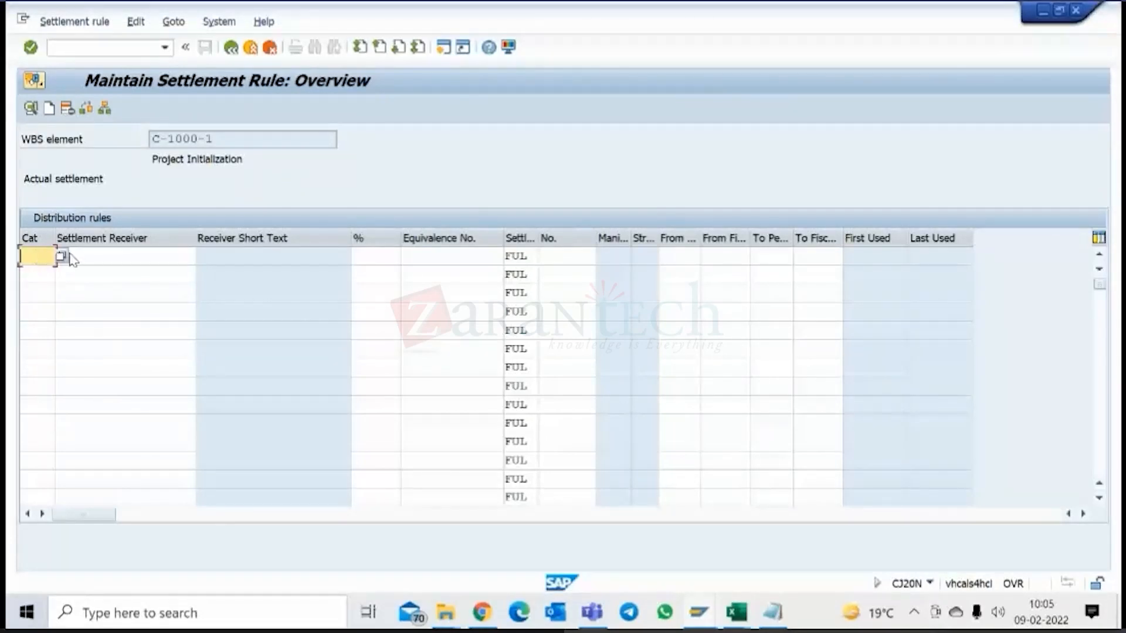
click(62, 257)
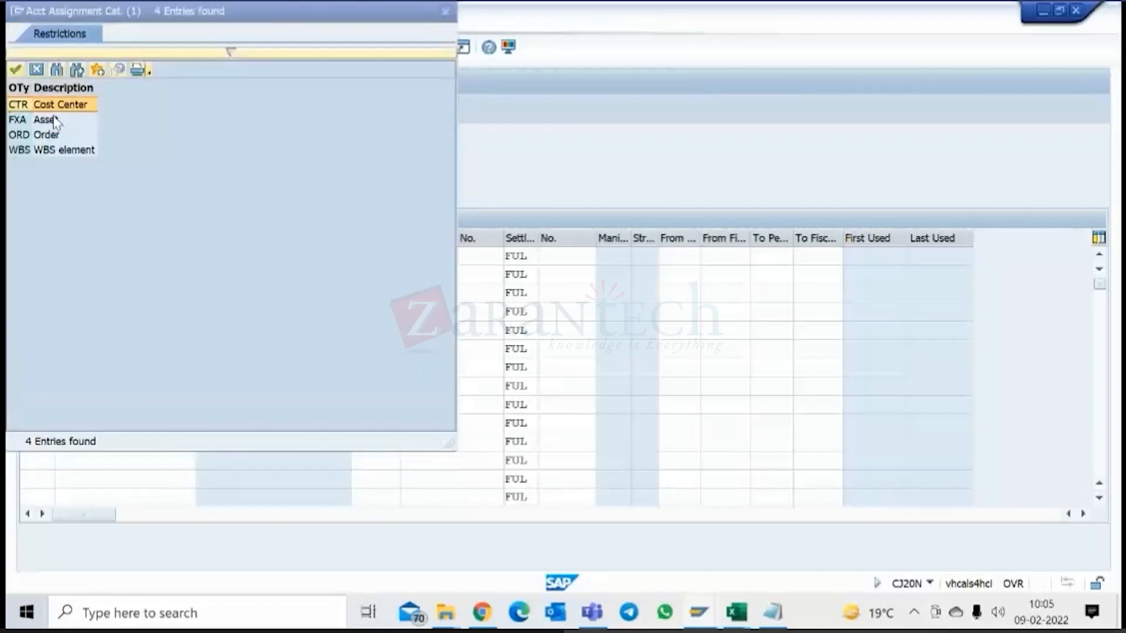
double_click(46, 120)
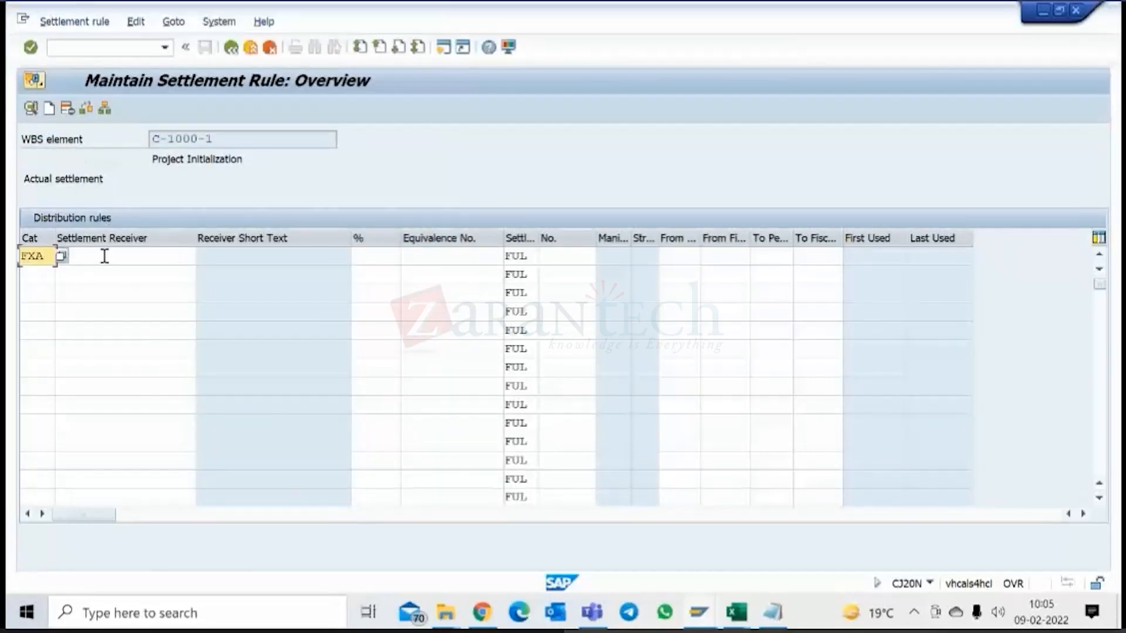
click(106, 258)
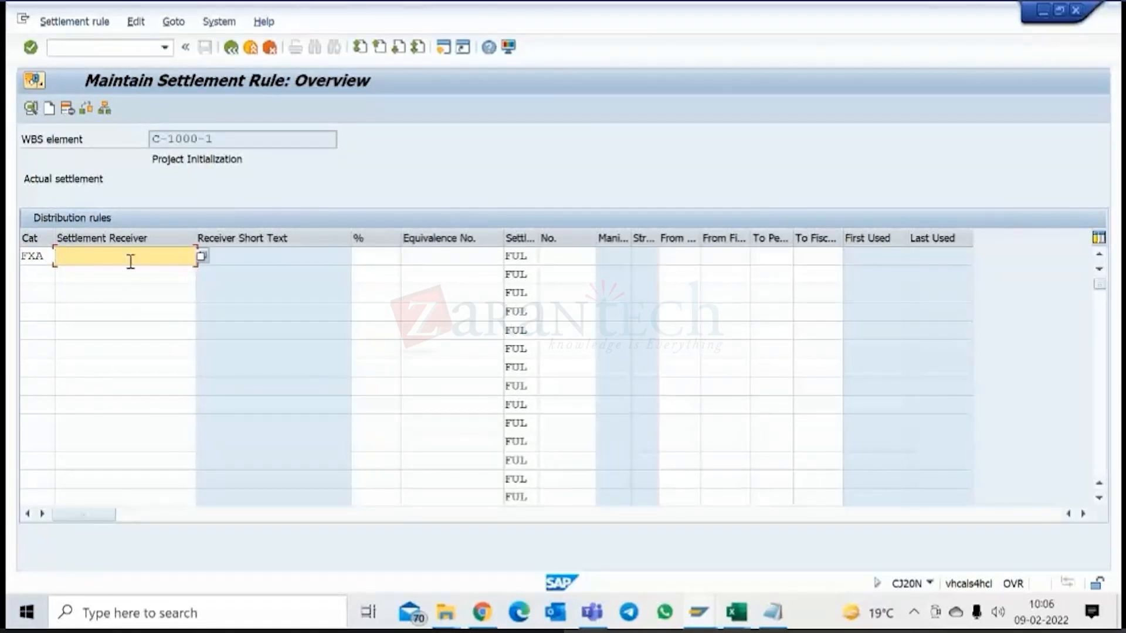
Enter category FXA for the second and third distribution rules, then go to the first rule's settlement receiver.
click(41, 273)
text(f)
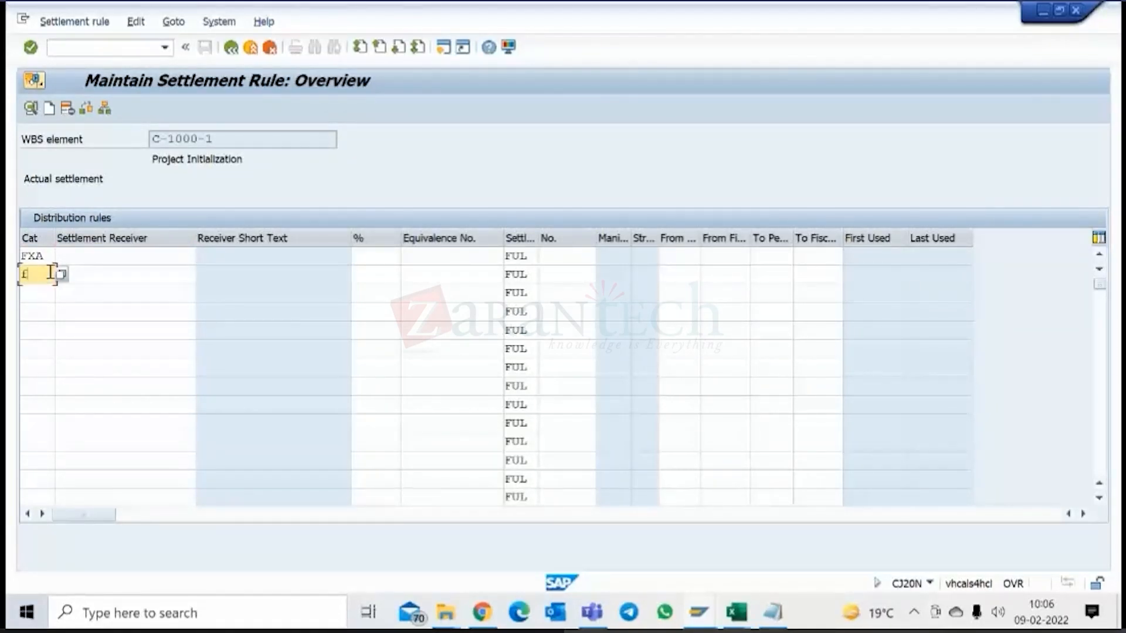
text(xa)
click(38, 292)
text(fxa)
click(100, 260)
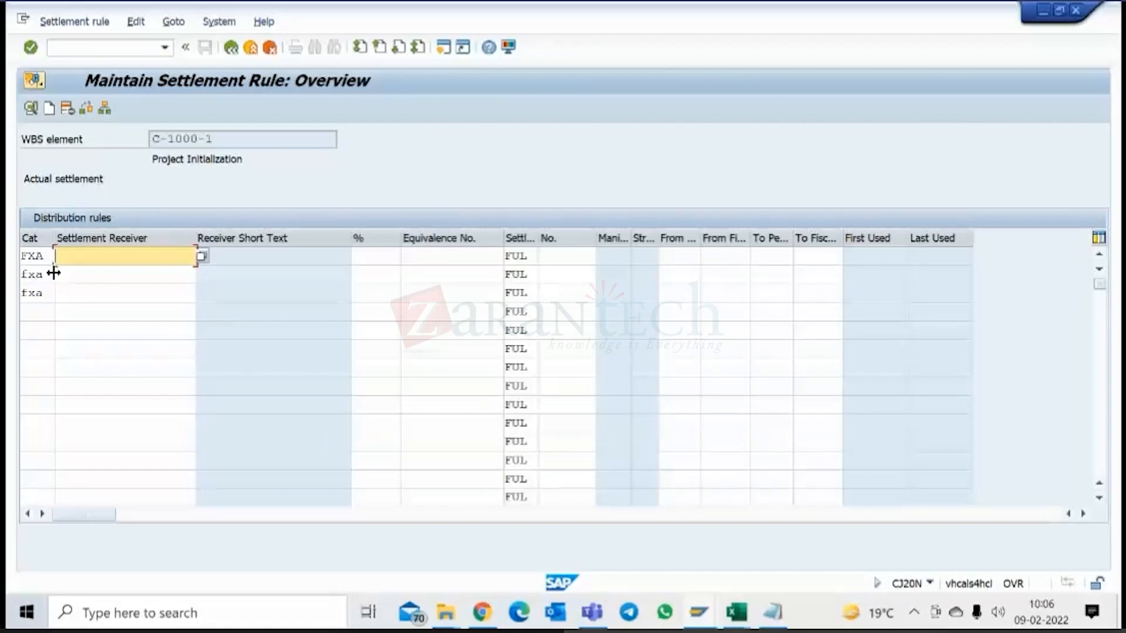
Look up the available main assets for the first distribution rule's settlement receiver, then close the list without choosing one.
click(201, 258)
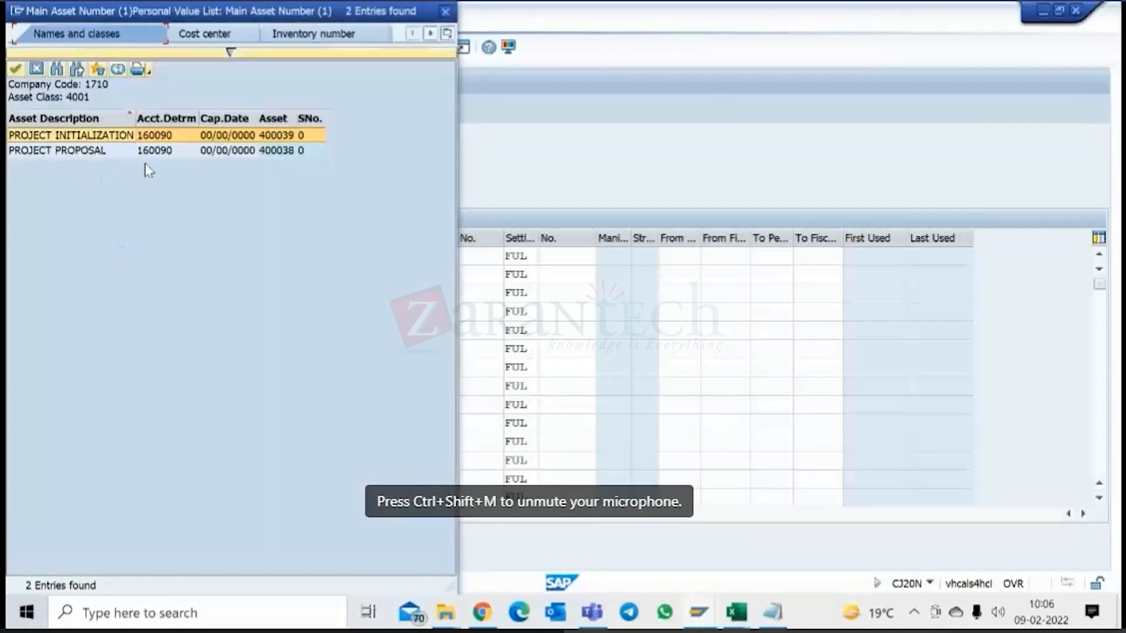
click(37, 71)
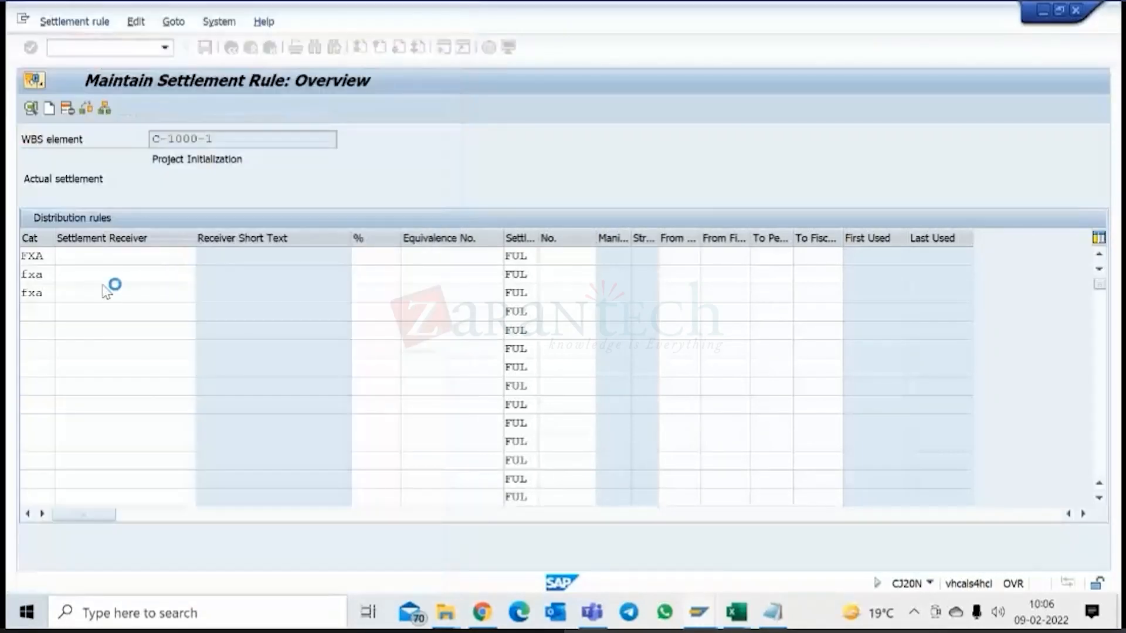
click(100, 274)
click(111, 297)
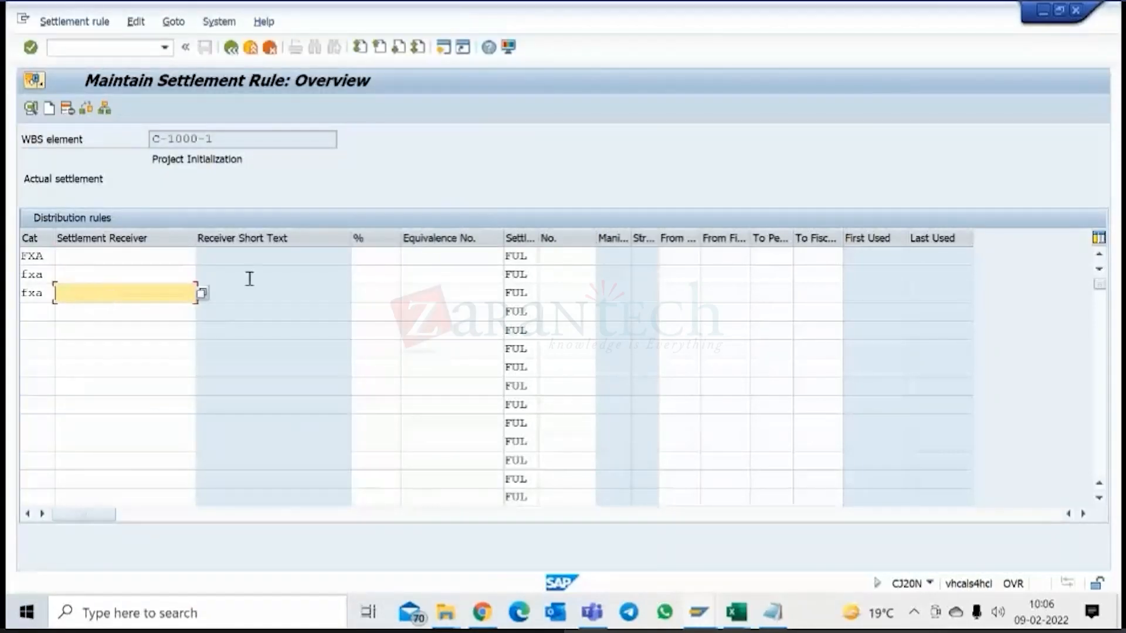
click(367, 259)
click(371, 274)
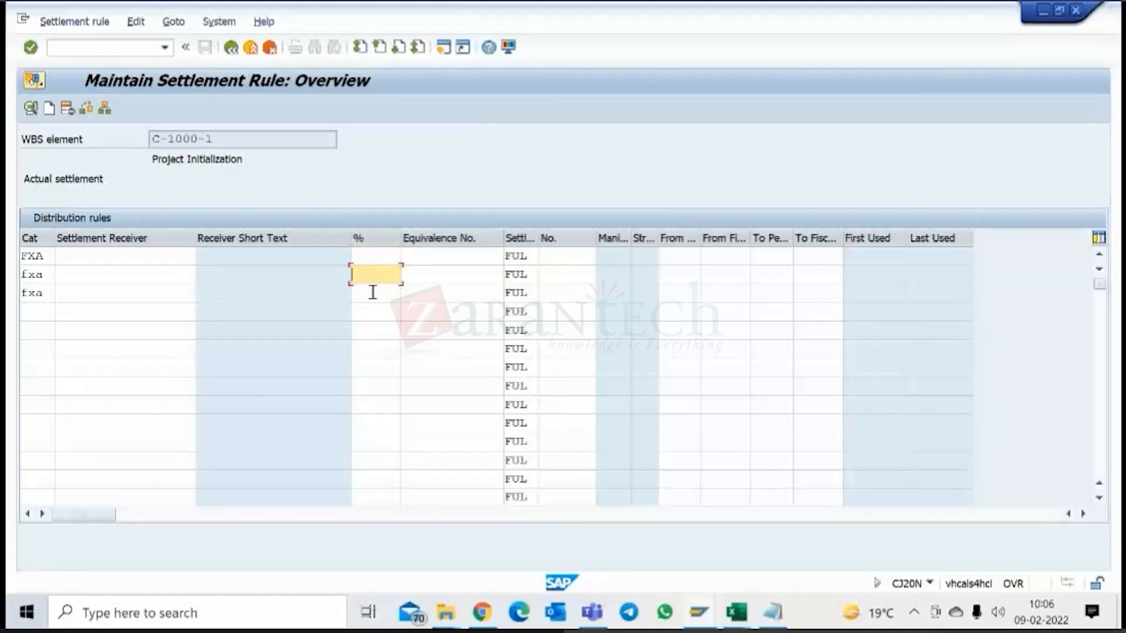
click(373, 292)
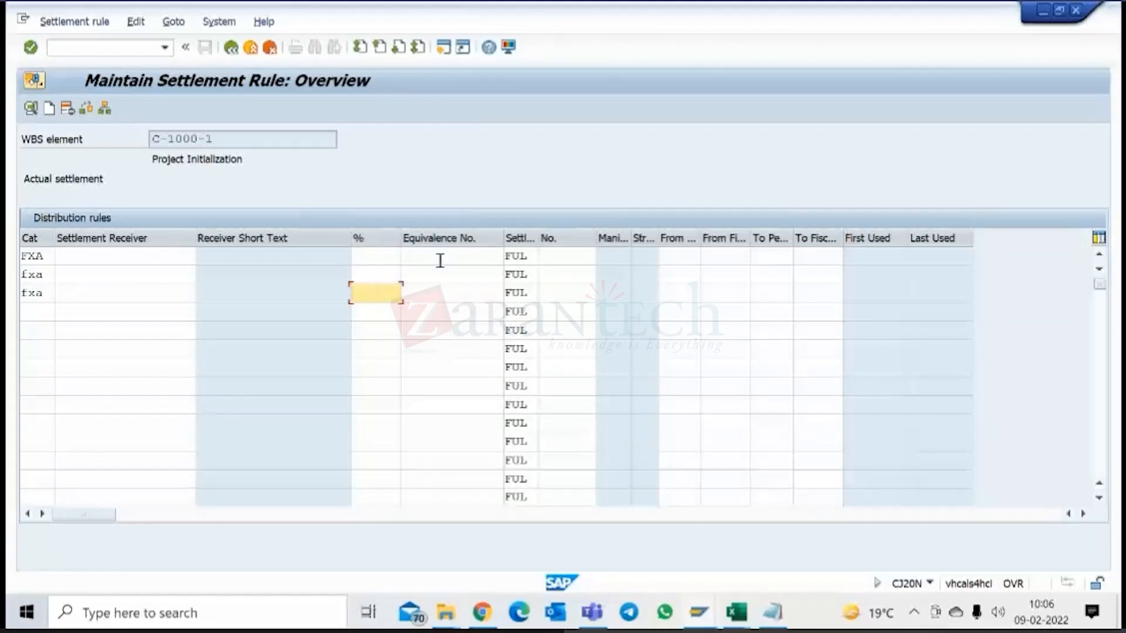
drag(223, 140, 143, 139)
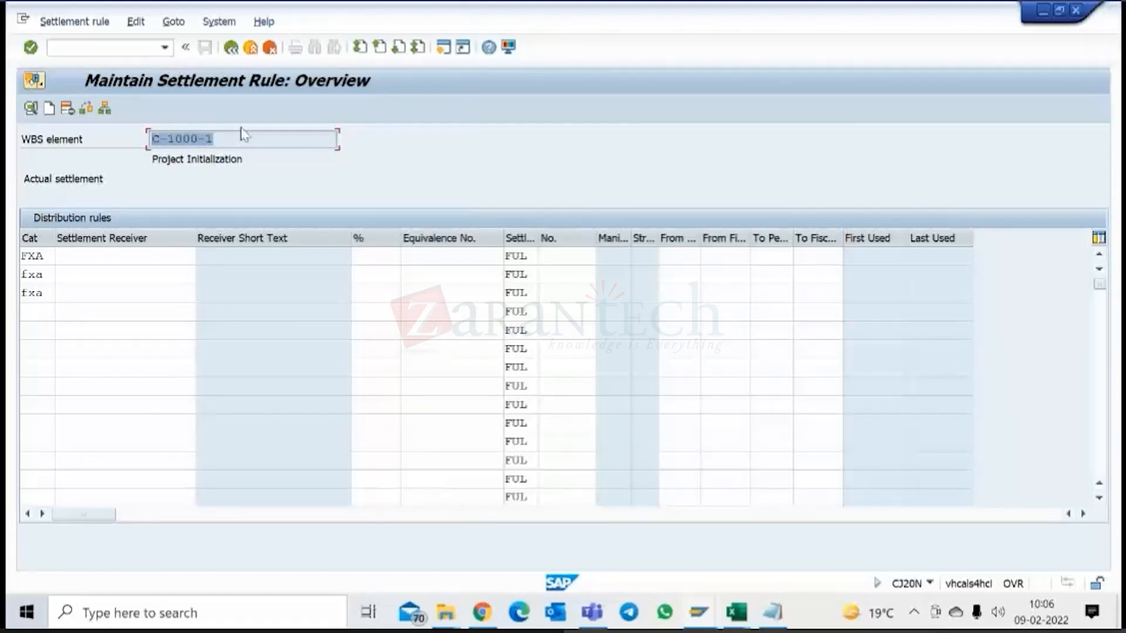
drag(227, 139, 148, 139)
Enter settlement percentages of 20, 50 and 25 for the first, second and third distribution rules.
click(373, 256)
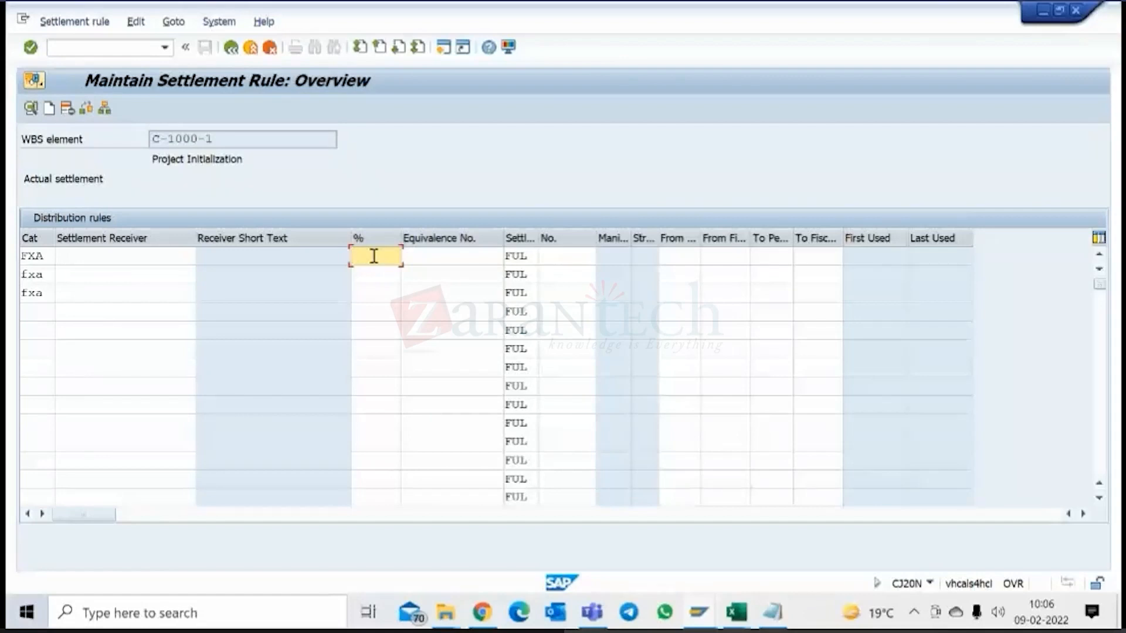
text(20)
click(382, 275)
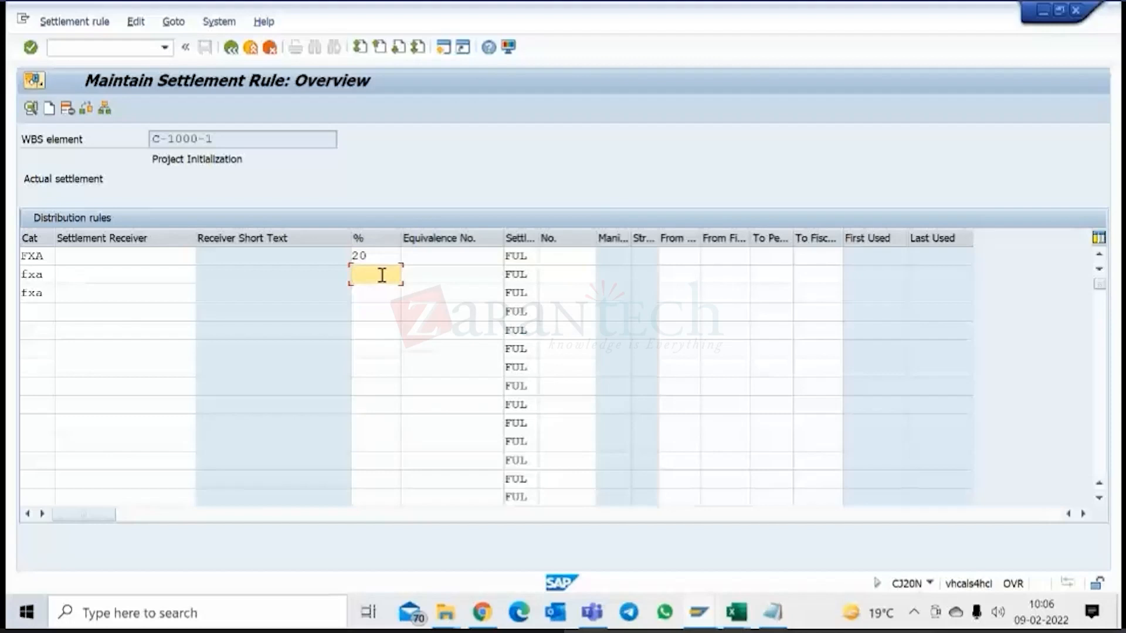
click(182, 263)
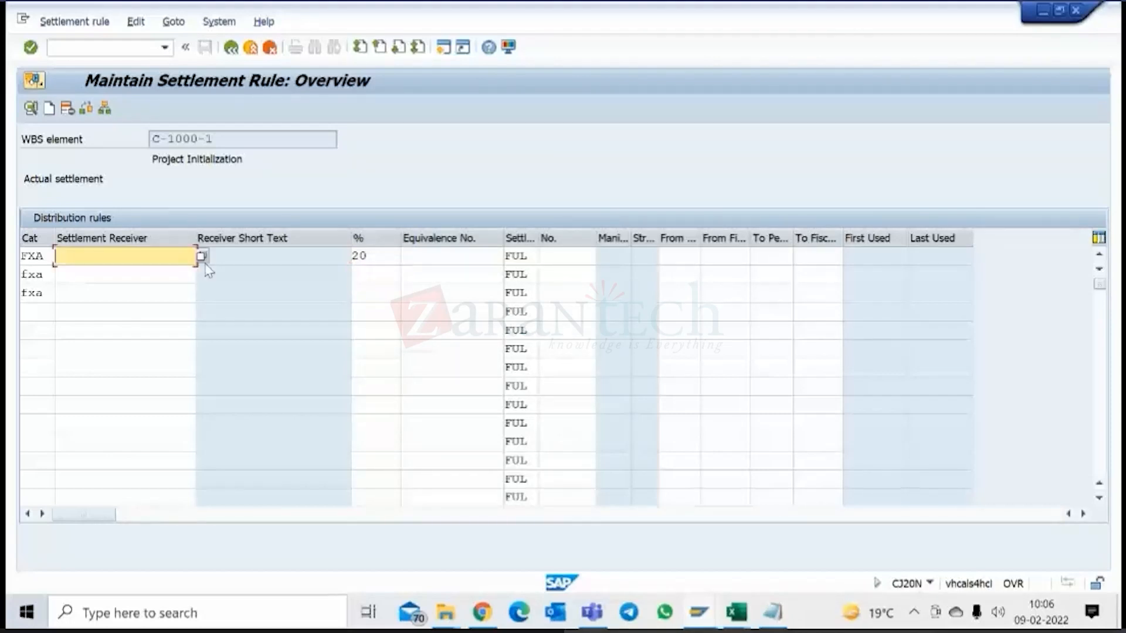
click(364, 276)
text(50)
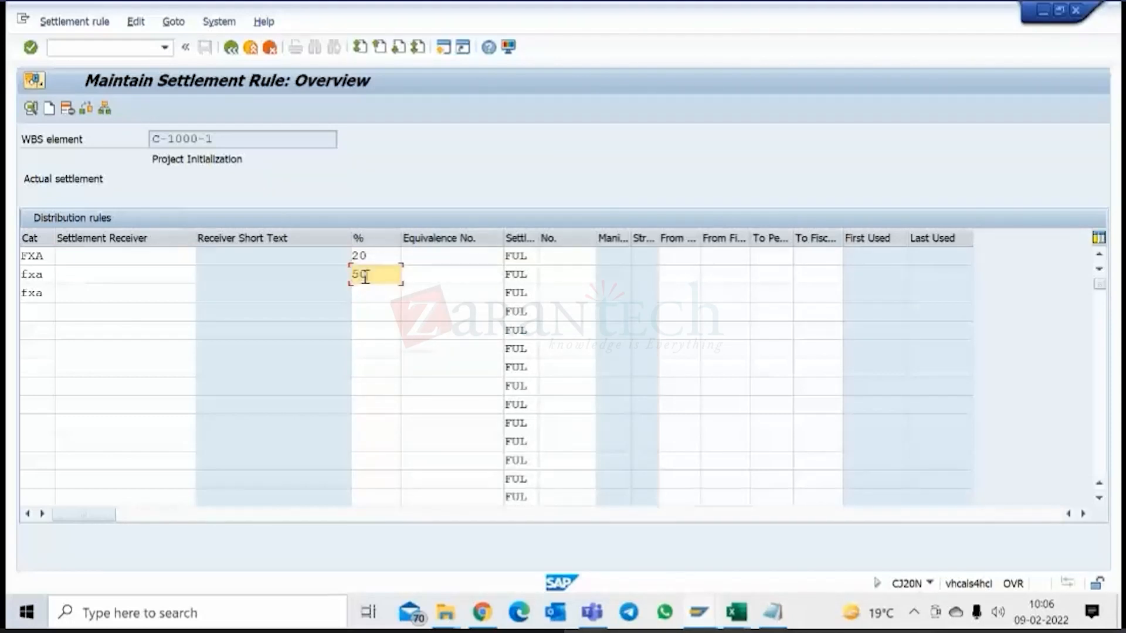
click(369, 294)
text(3)
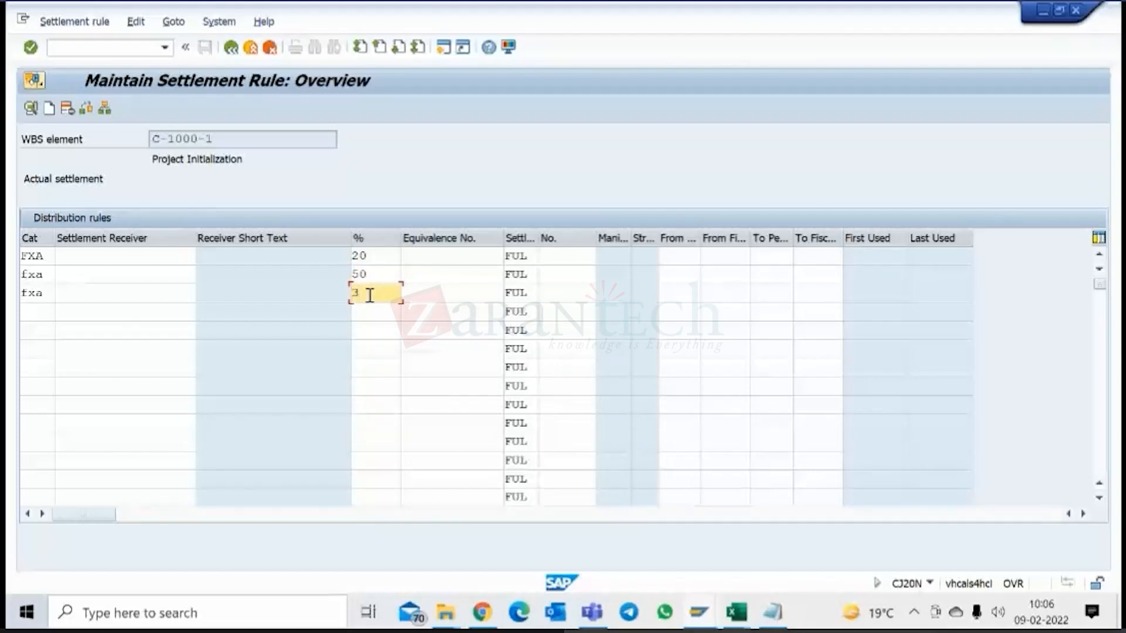
key(BackSpace)
text(25)
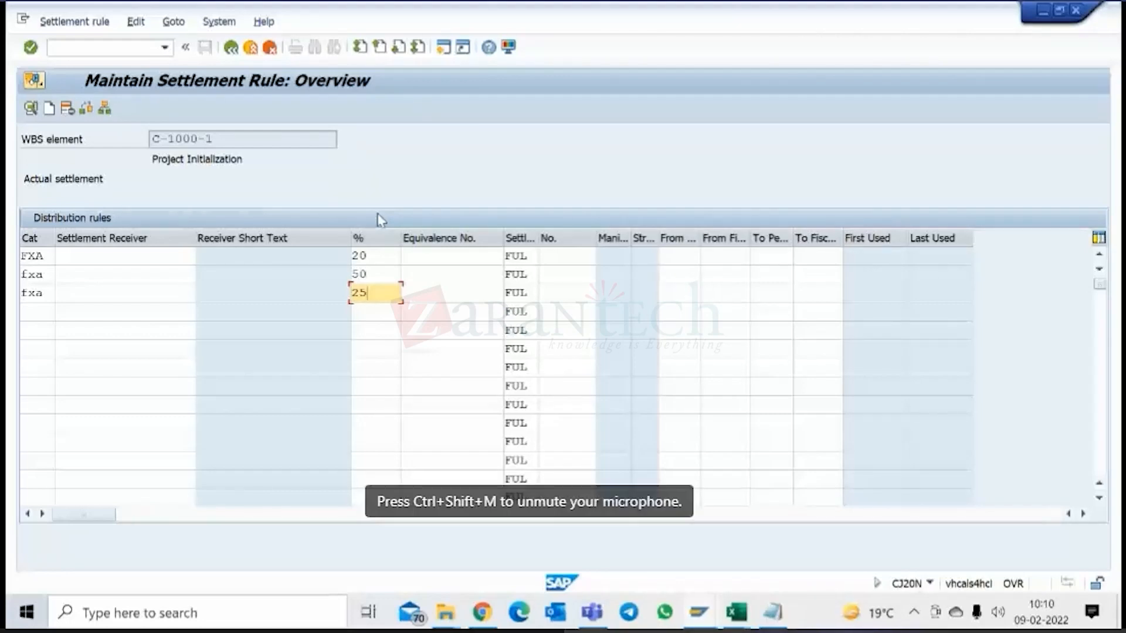
click(263, 142)
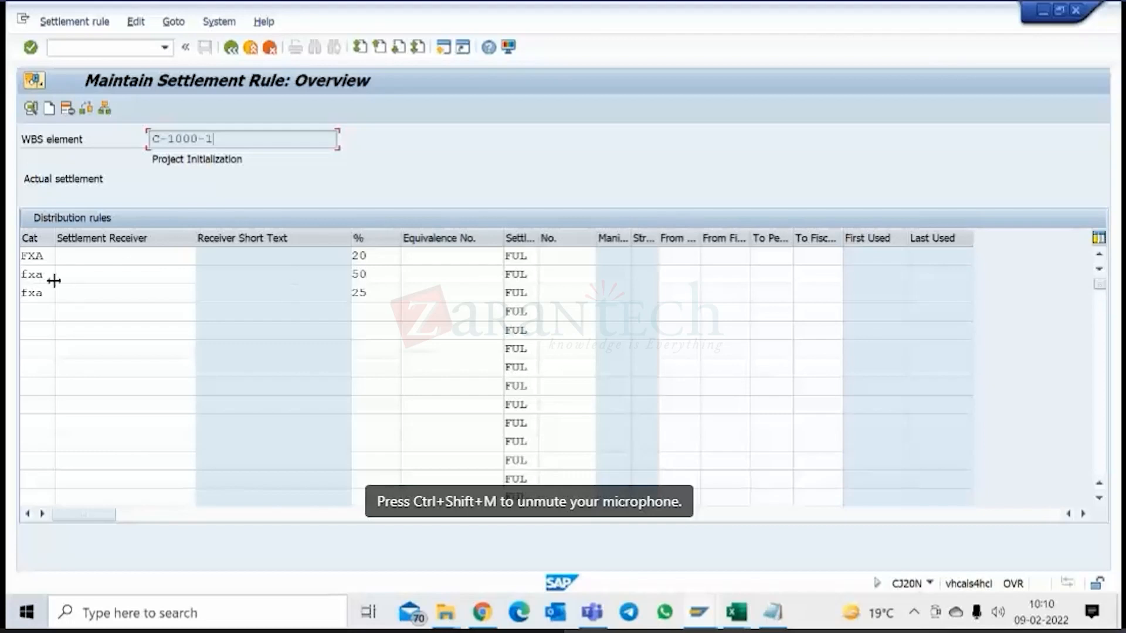
click(382, 261)
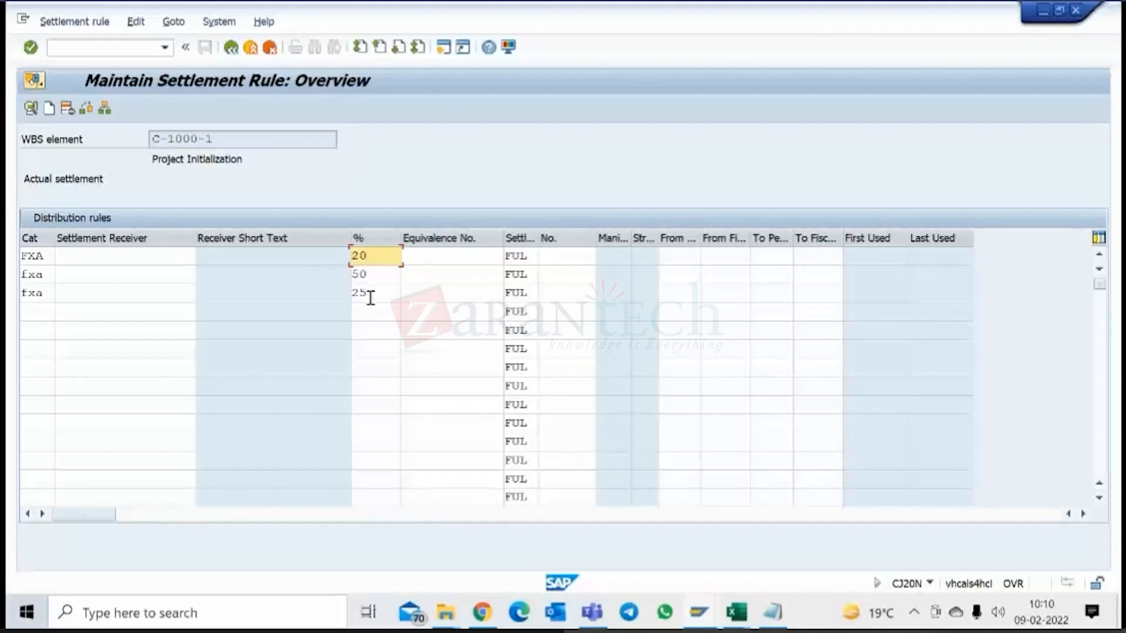
click(367, 276)
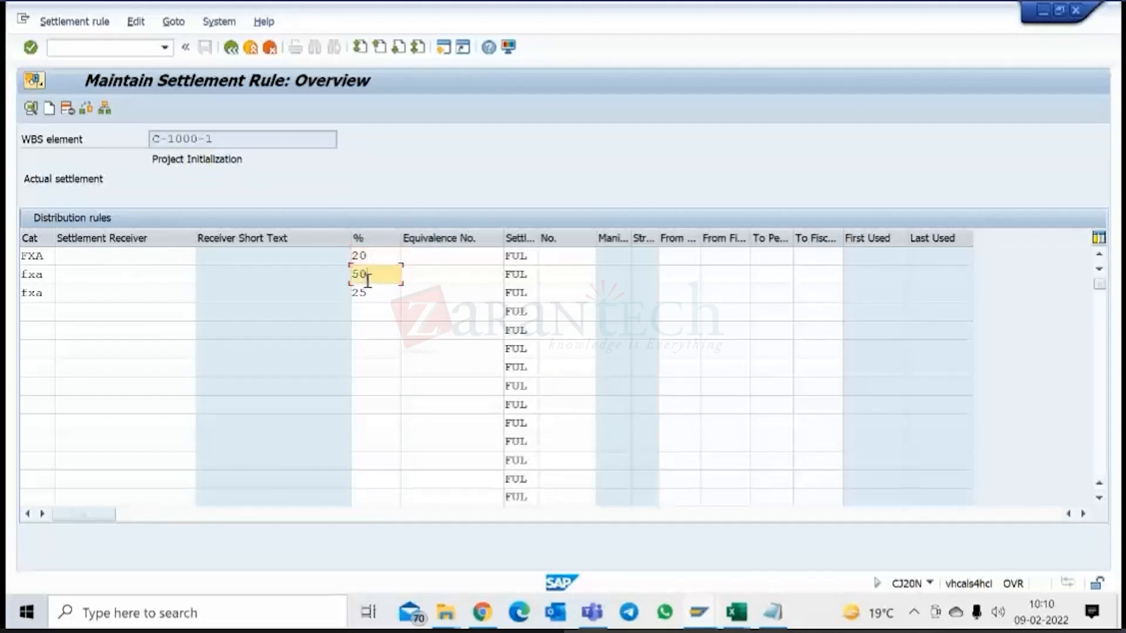
click(370, 292)
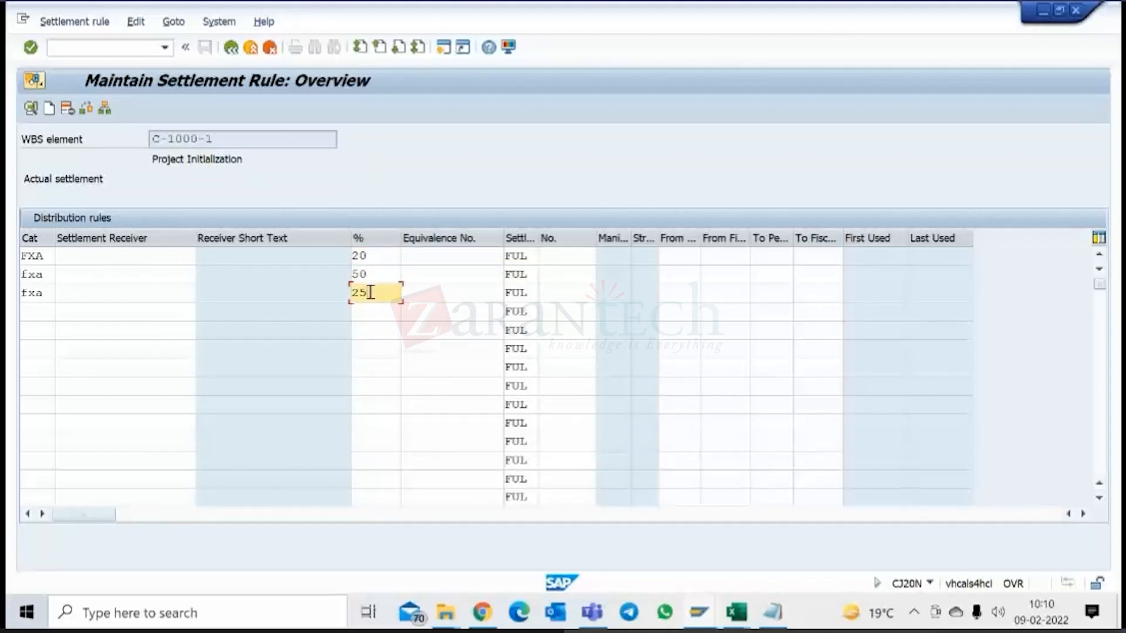
click(371, 273)
click(372, 293)
Add a fourth distribution rule with 5 percent and category CTR (Cost Center).
click(355, 313)
text(5)
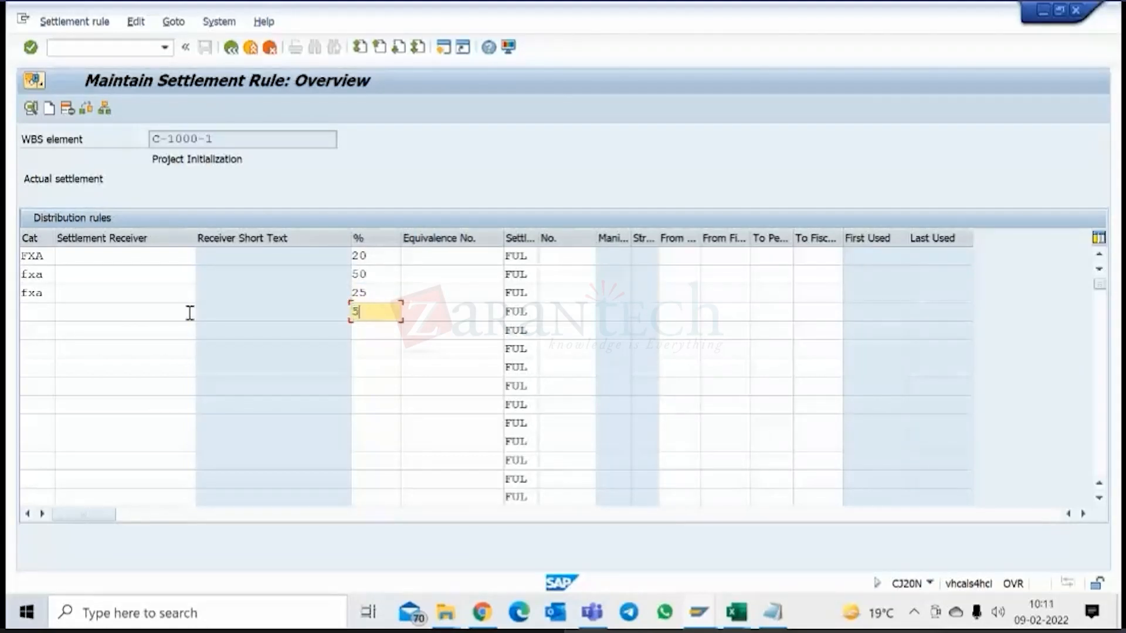
click(52, 312)
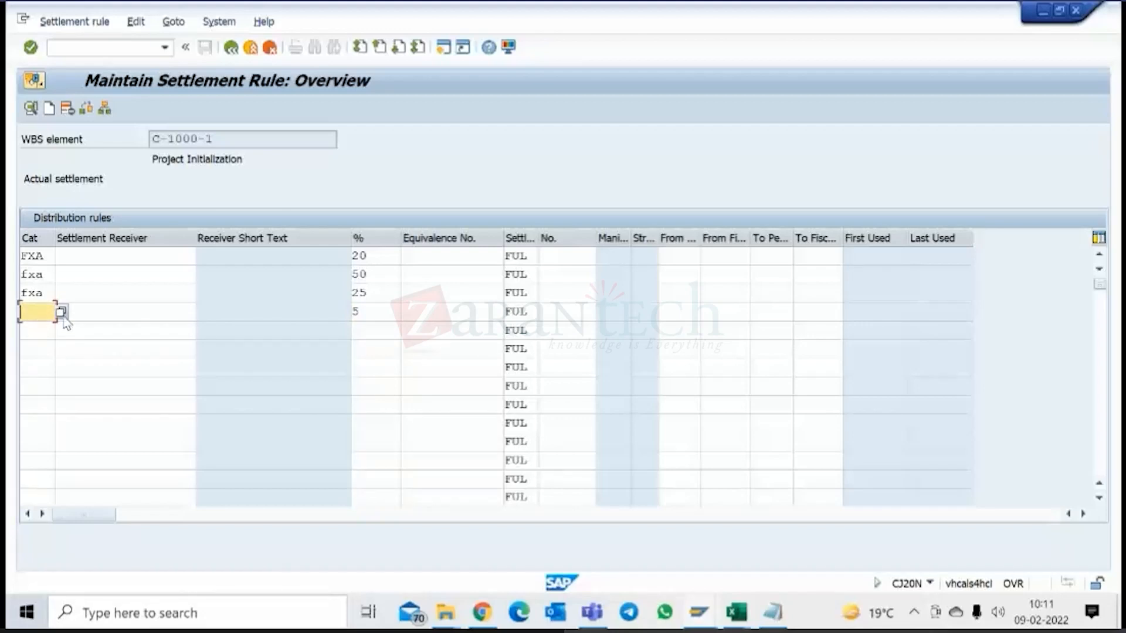
click(61, 312)
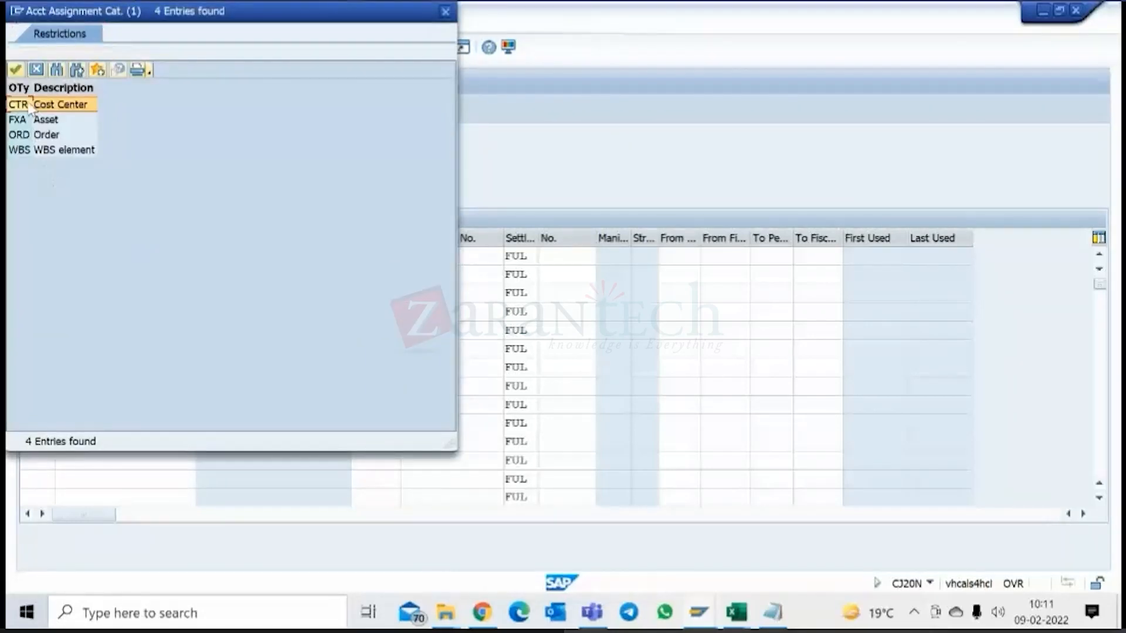
double_click(27, 106)
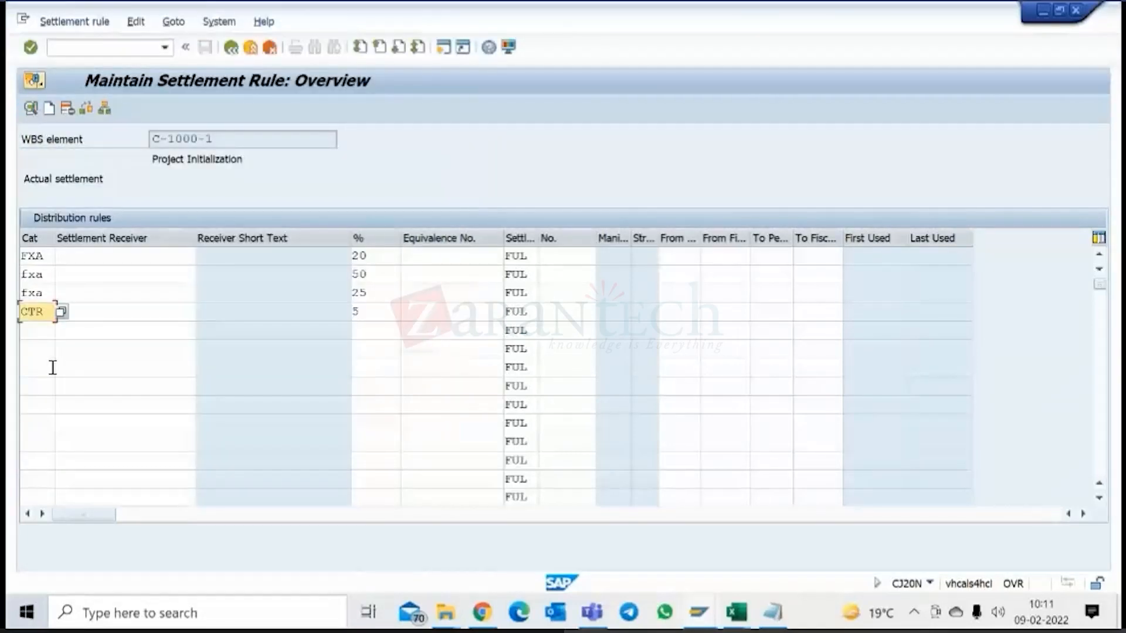
Look up the cost centers and choose 17100100 as the fourth rule's settlement receiver.
click(82, 314)
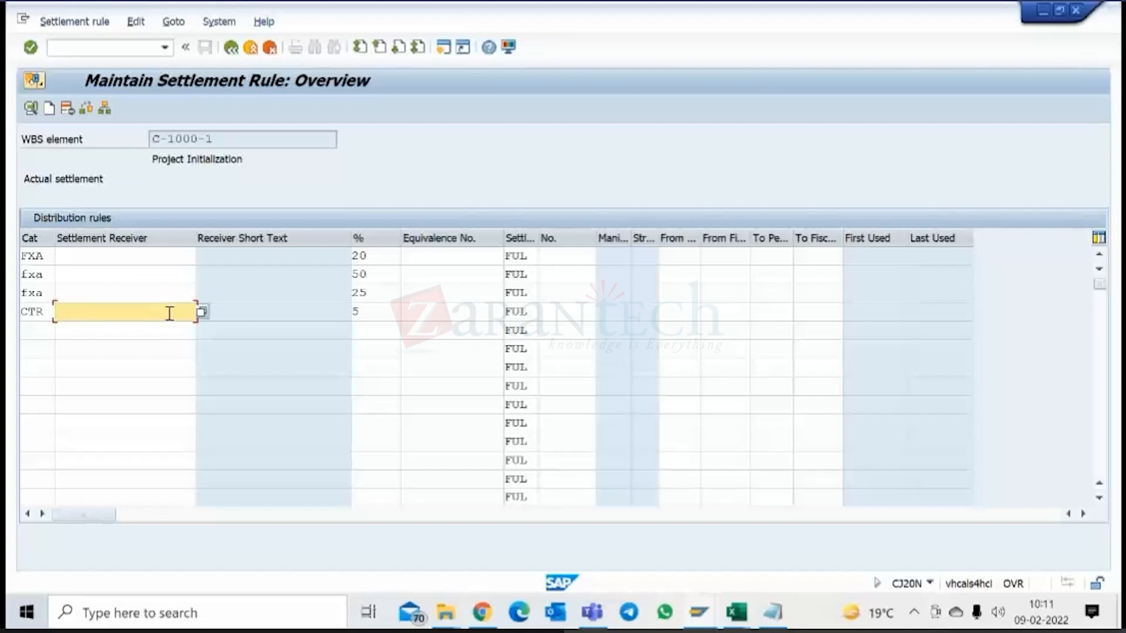
click(202, 312)
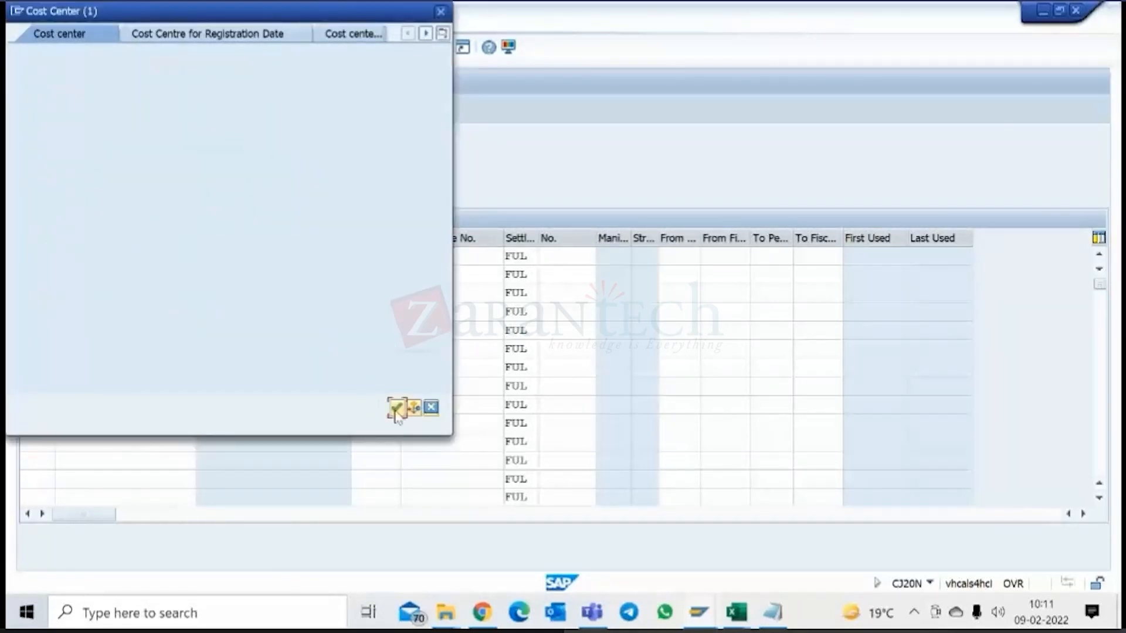
click(397, 411)
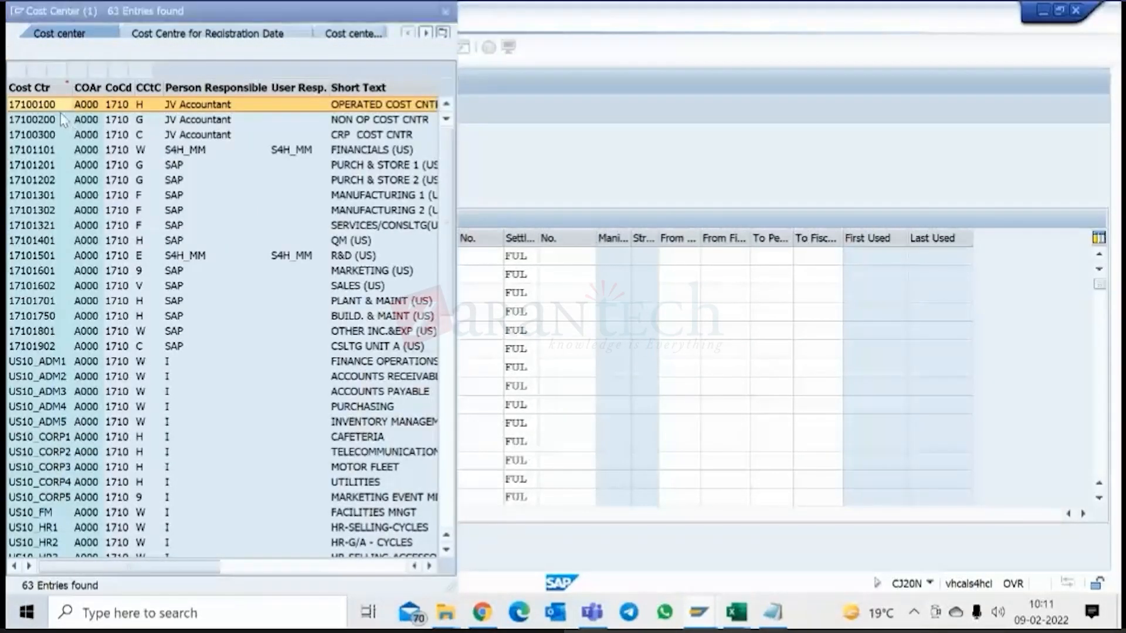
double_click(58, 103)
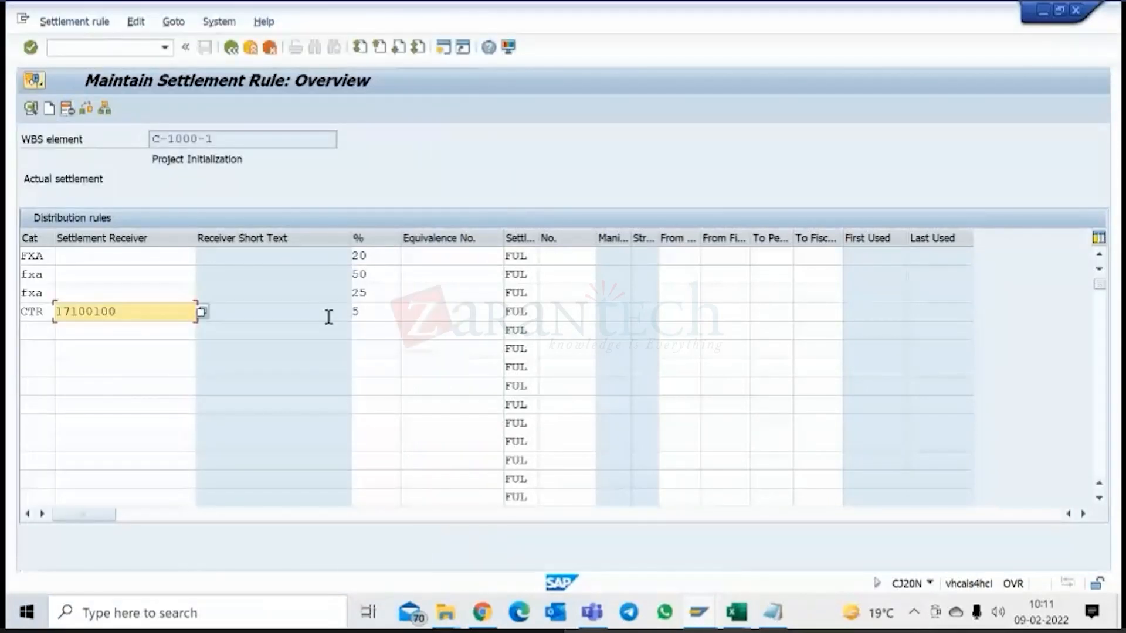
click(387, 316)
click(58, 256)
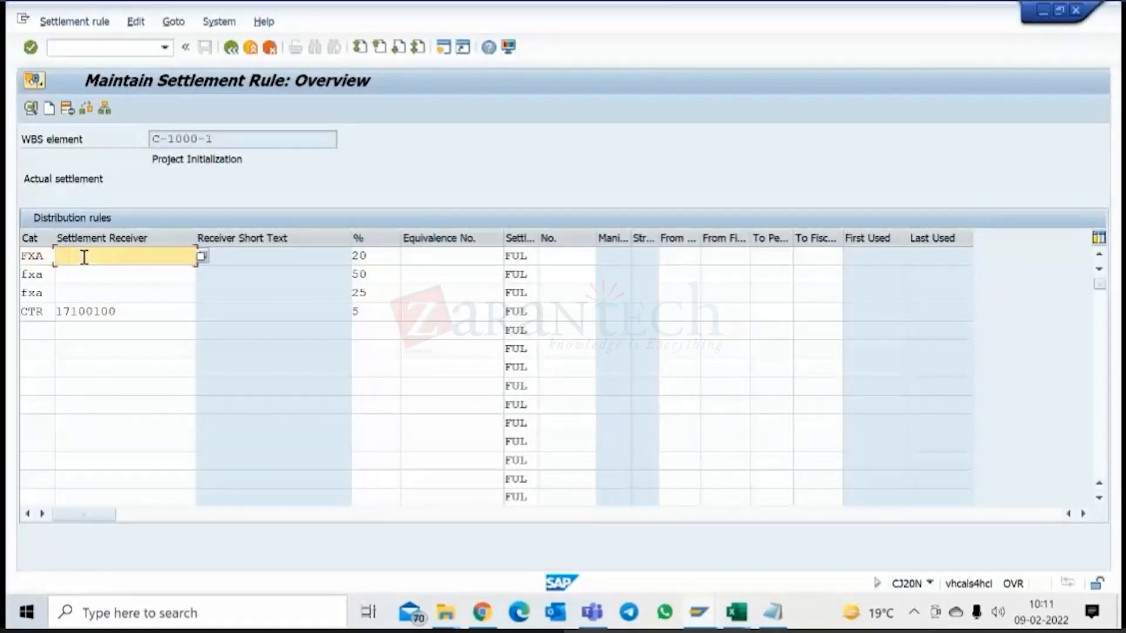
click(111, 274)
click(108, 256)
click(108, 273)
click(103, 293)
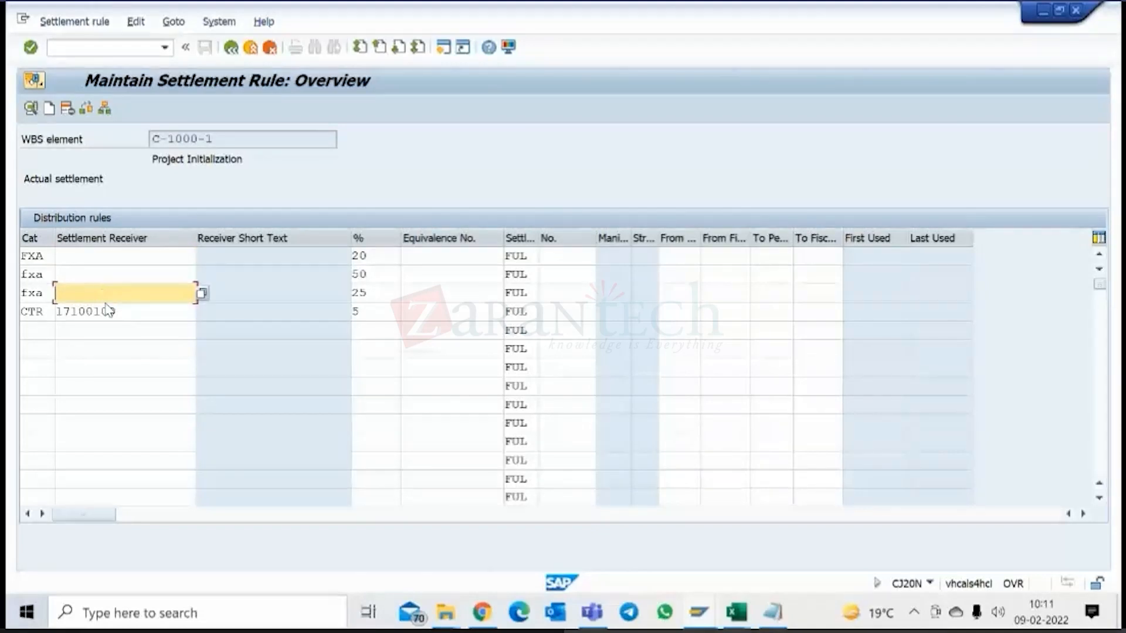
click(107, 256)
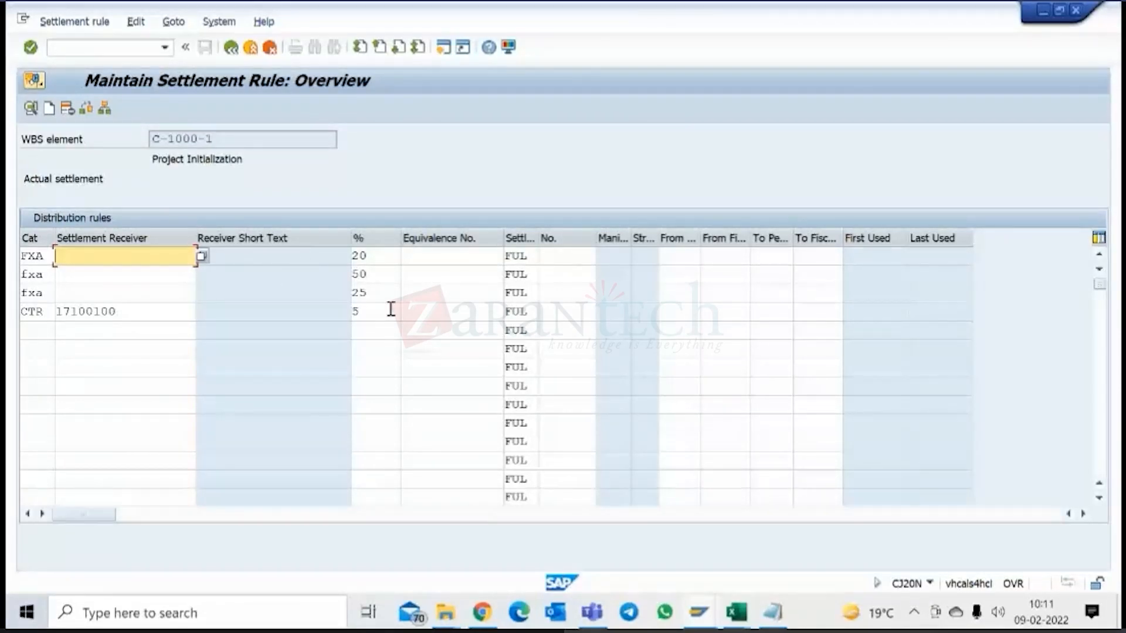
drag(225, 141, 164, 136)
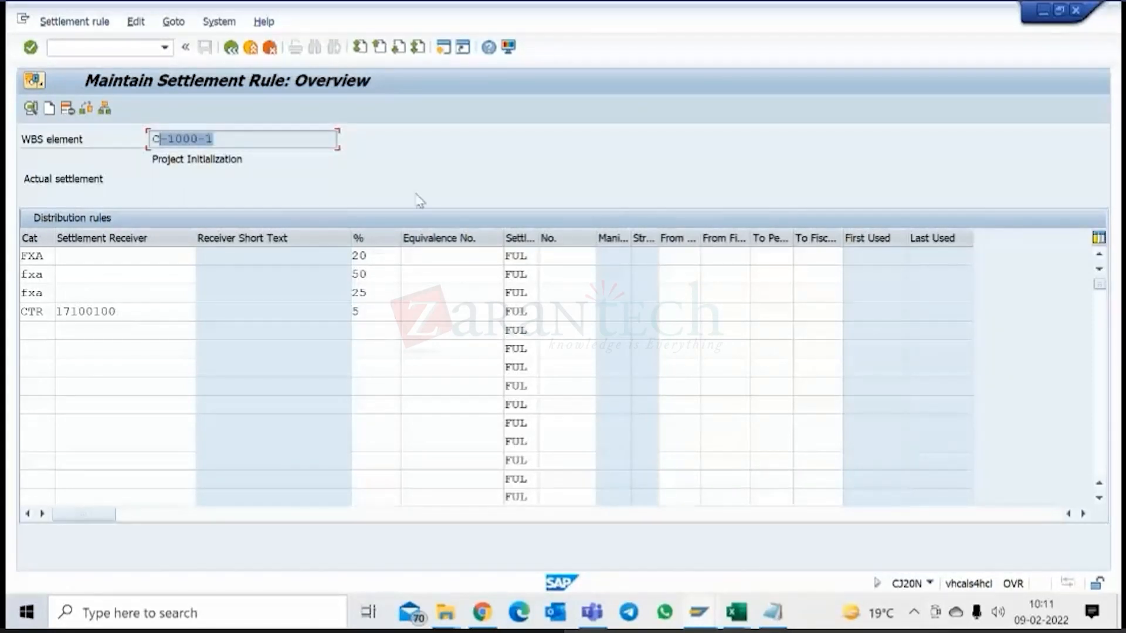
Cancel the settlement rule of C-1000-1, discarding its entries, and switch to the Module 3 - Business Scenario presentation in Chrome.
click(269, 48)
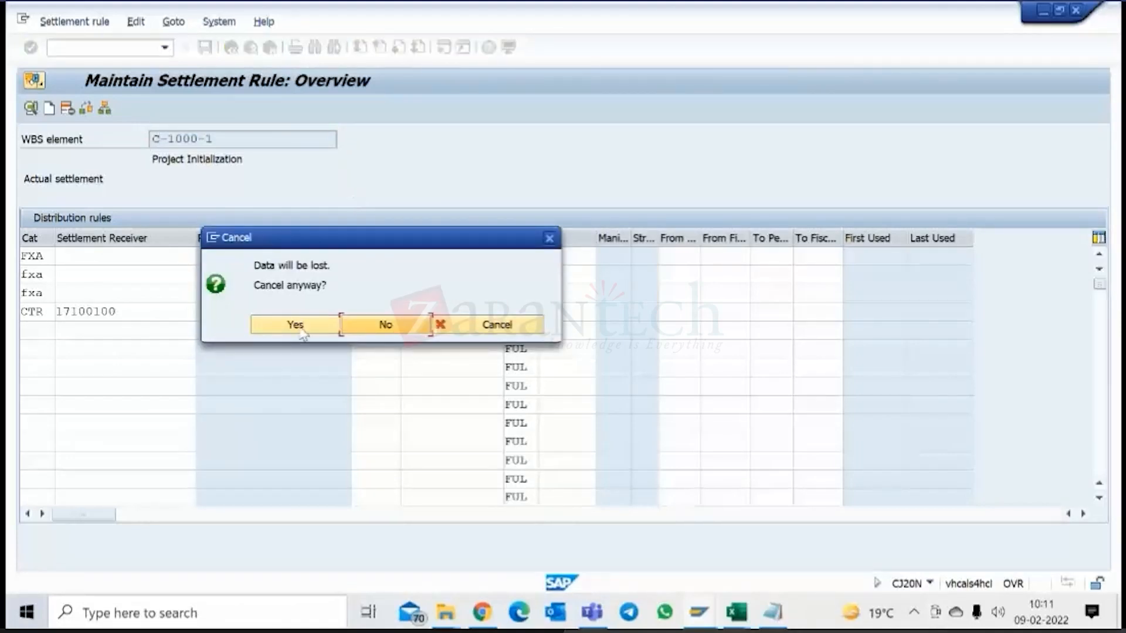
click(299, 328)
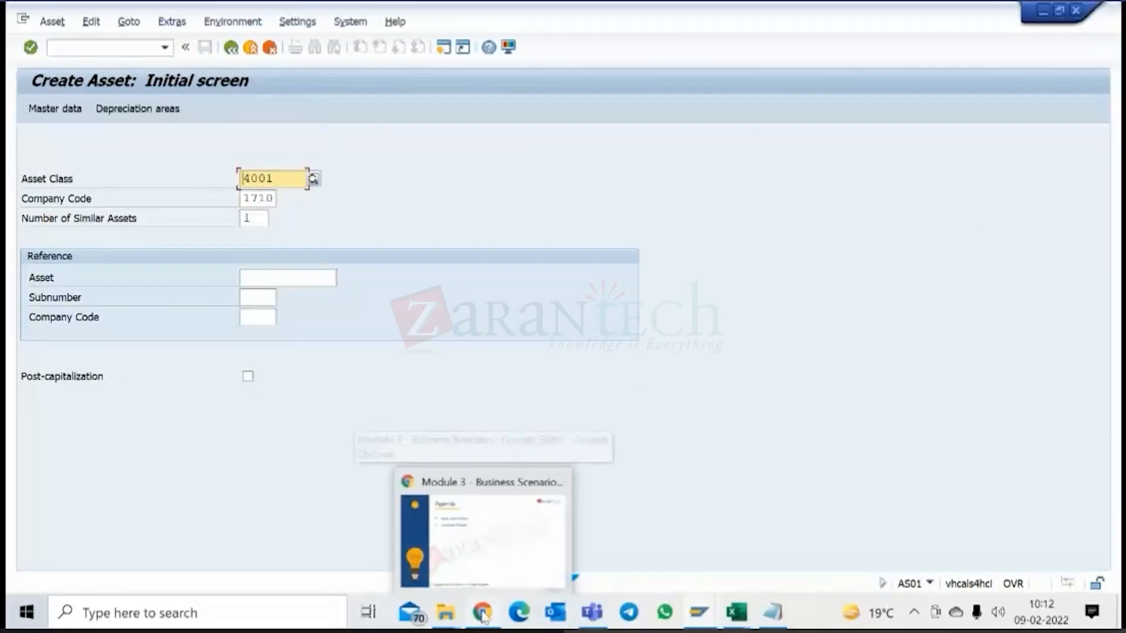
click(487, 528)
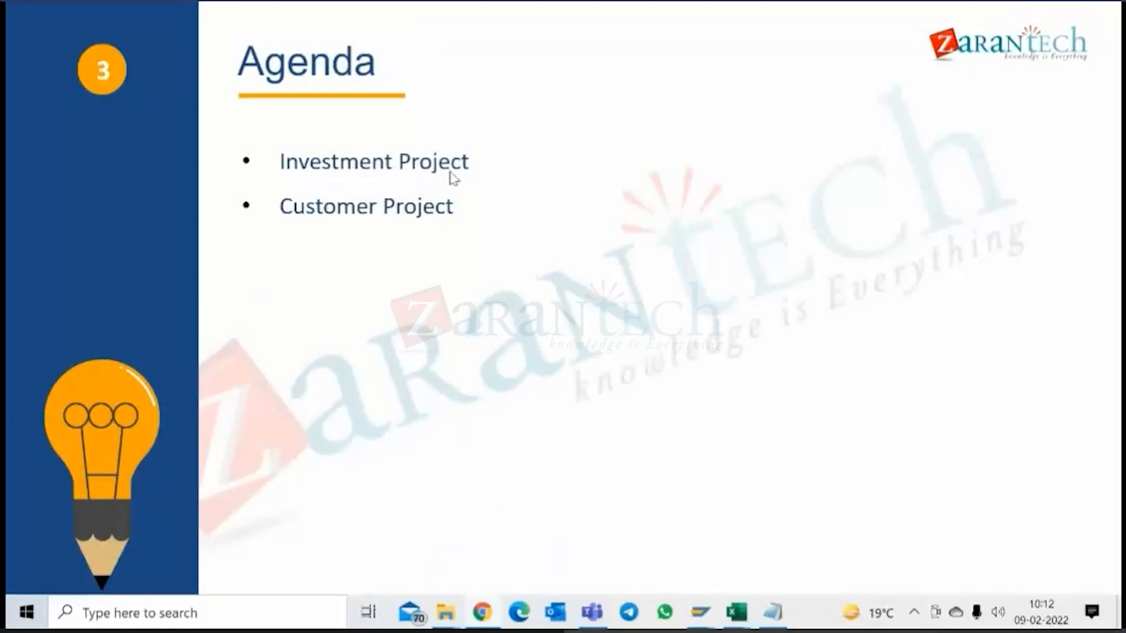
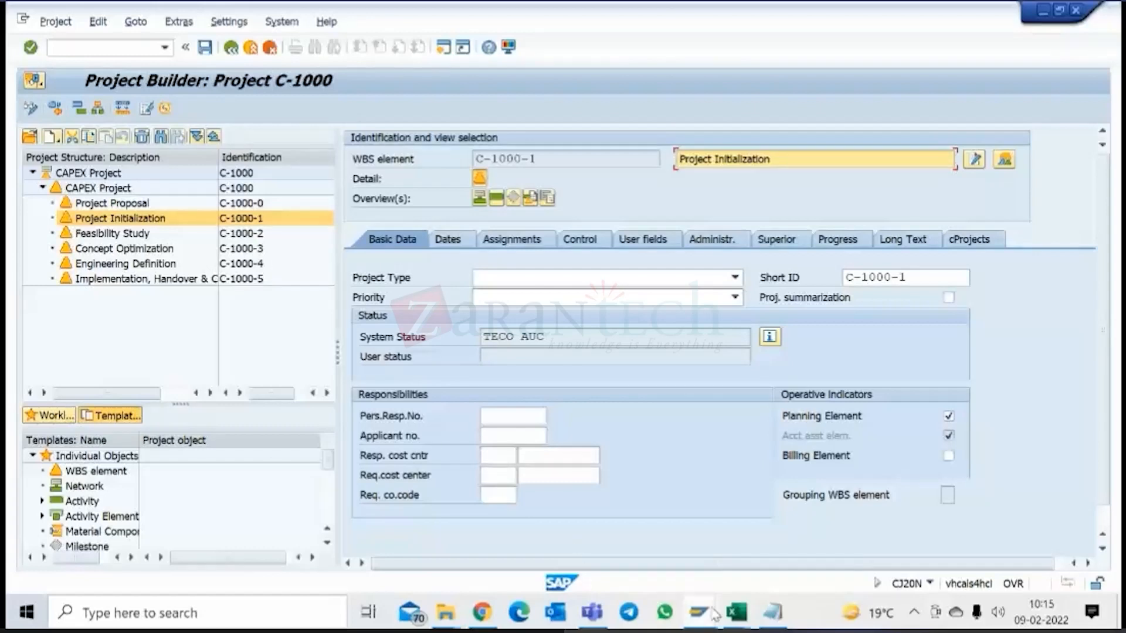
Switch to the SAP session with the Create Asset screen, leave it and start Project Builder (CJ20N) from the favorites.
mouse_move(714, 615)
click(819, 522)
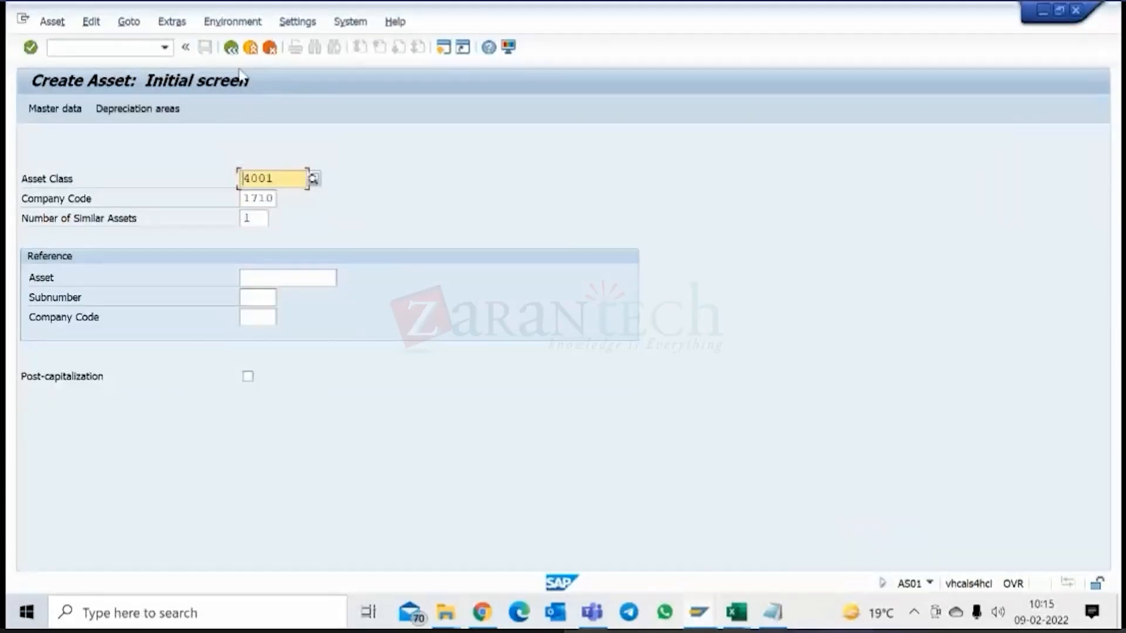
click(230, 47)
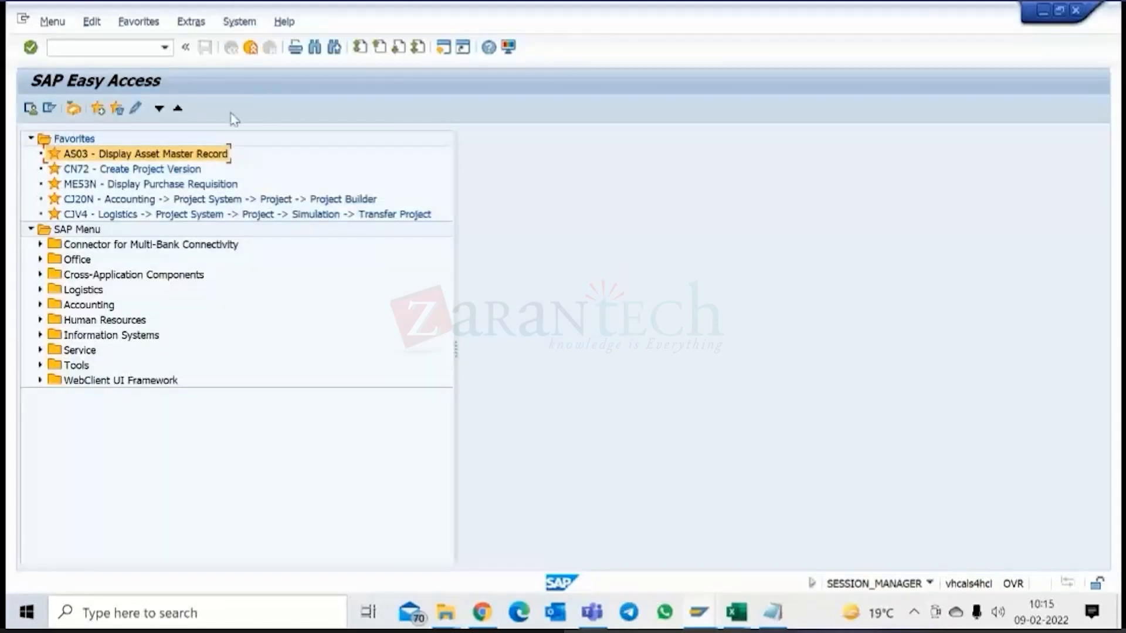
click(137, 201)
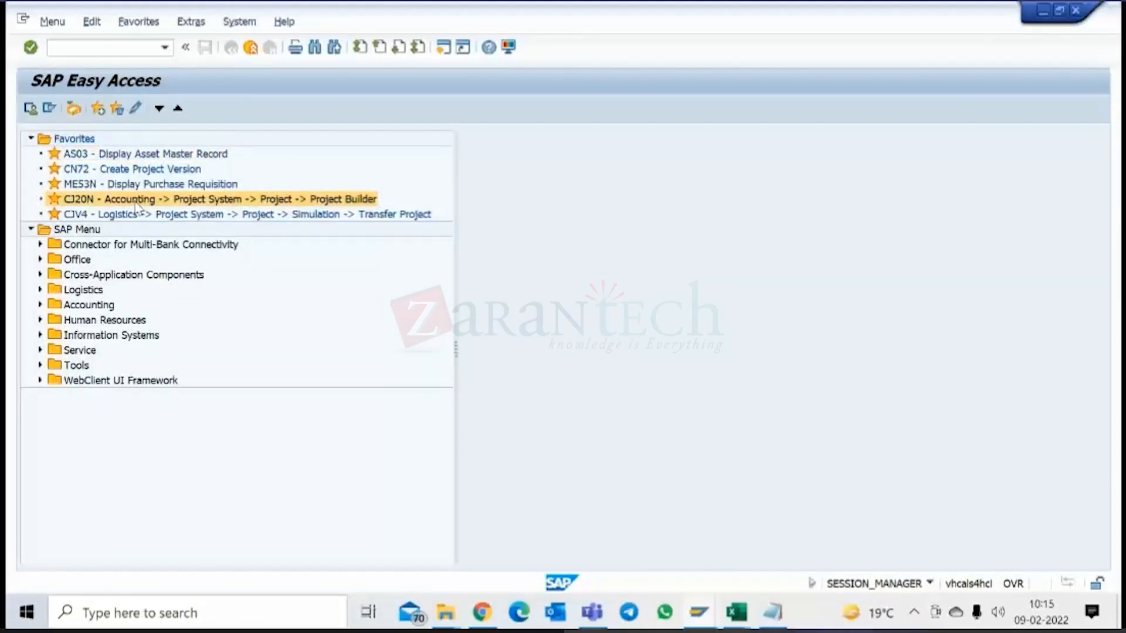
double_click(136, 201)
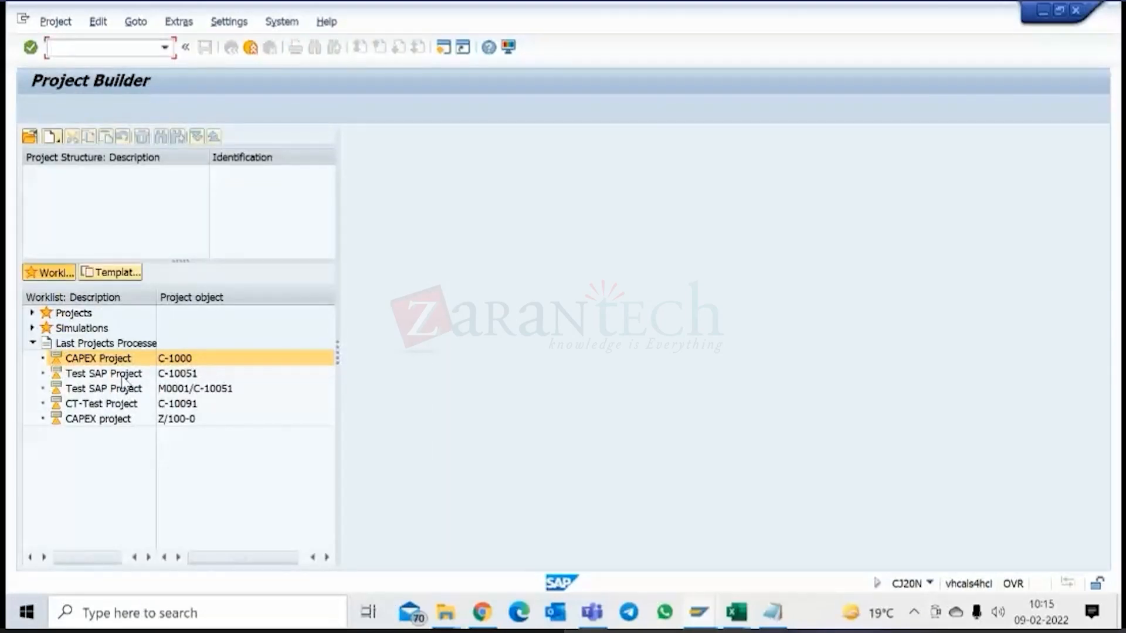
Open the last processed project Test SAP Project C-10051 and expand its complete structure, acknowledging the information message.
double_click(124, 376)
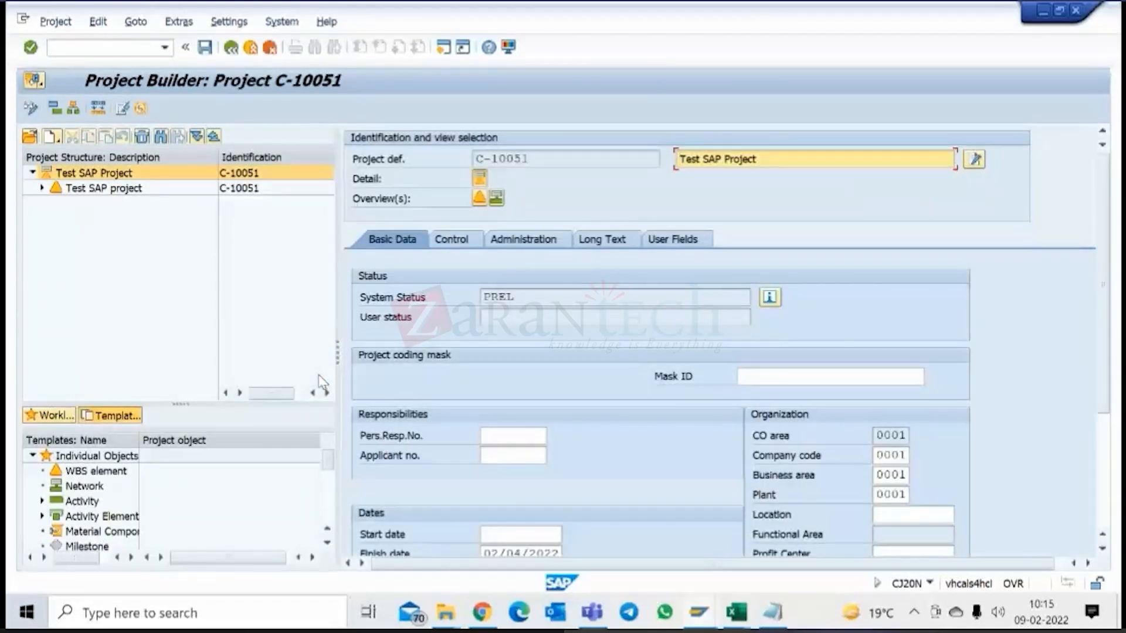
click(197, 138)
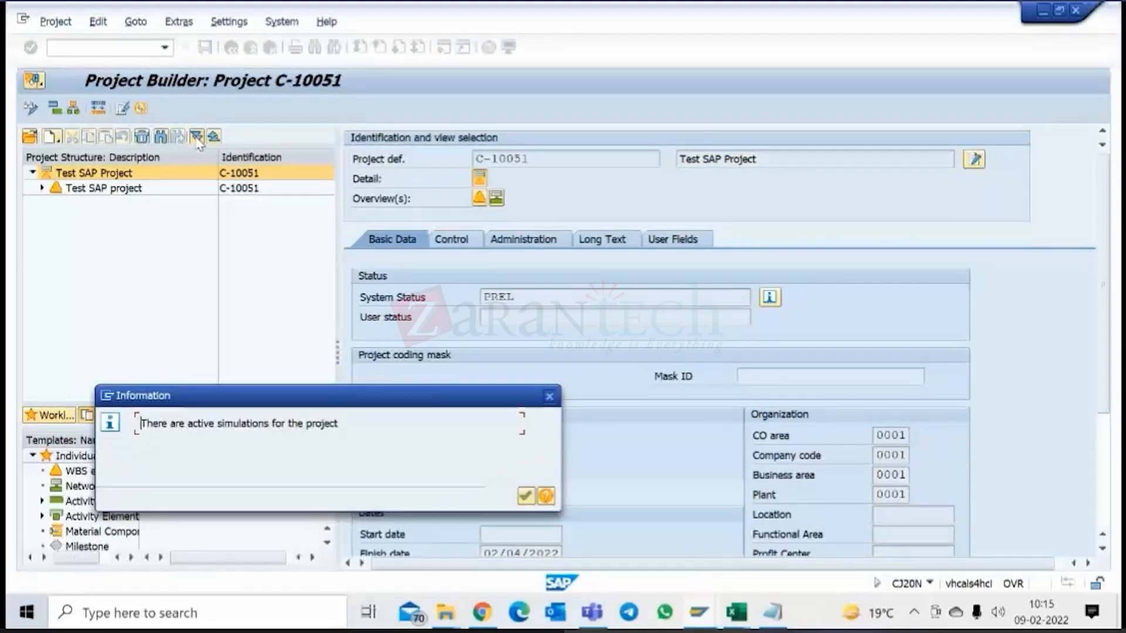
click(198, 137)
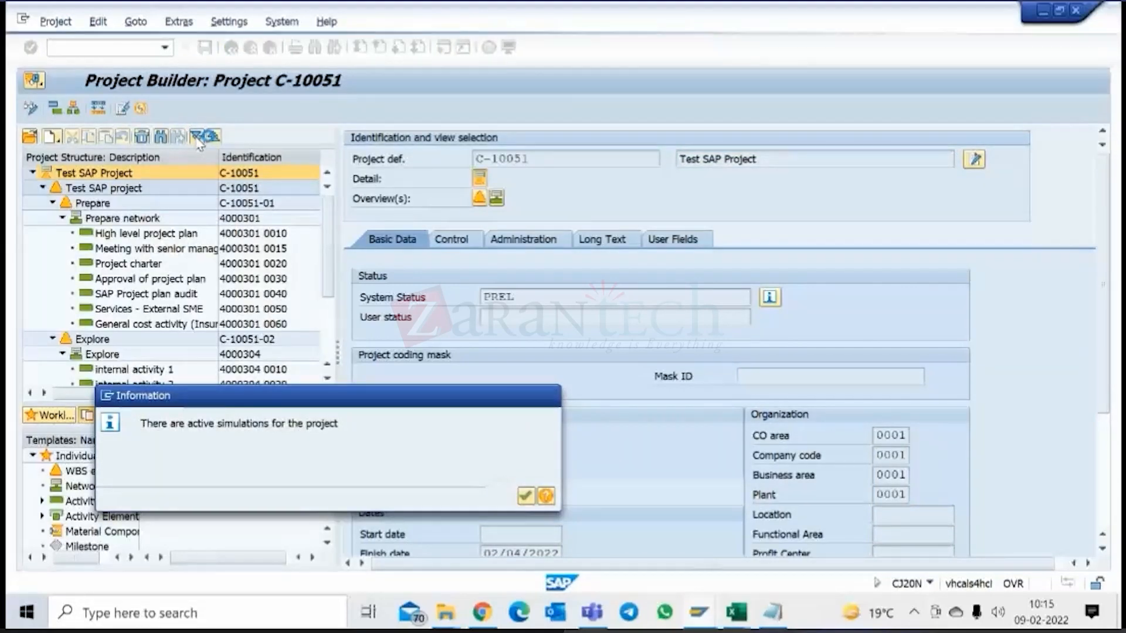
key(Return)
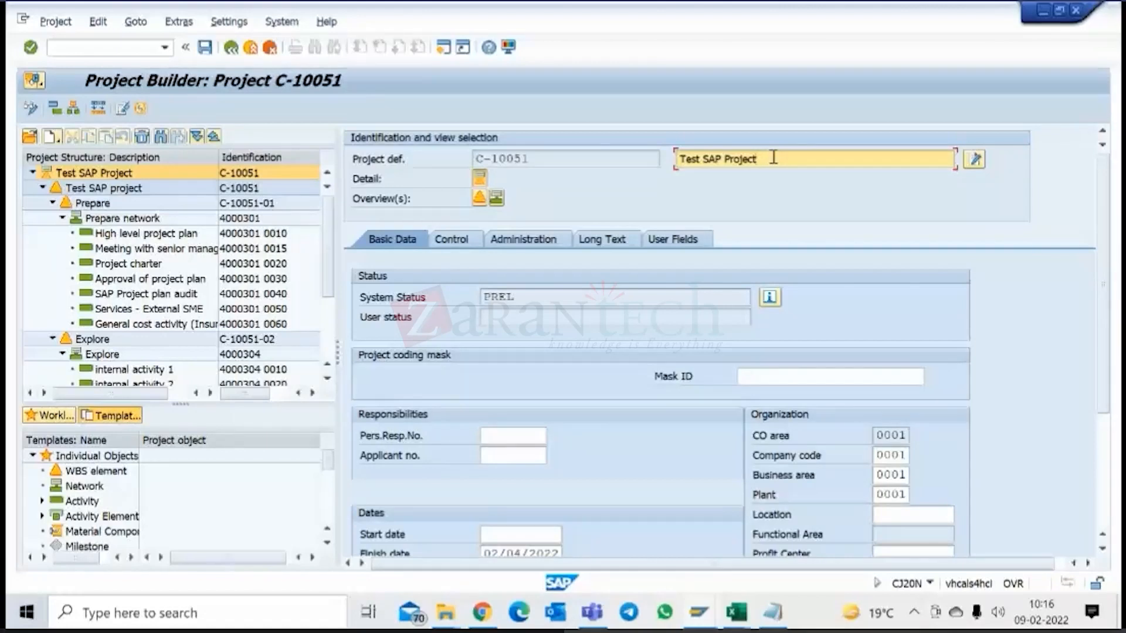
Extend the description of project definition C-10051 to Test SAP Project - Reliance and review the project structure.
text(-)
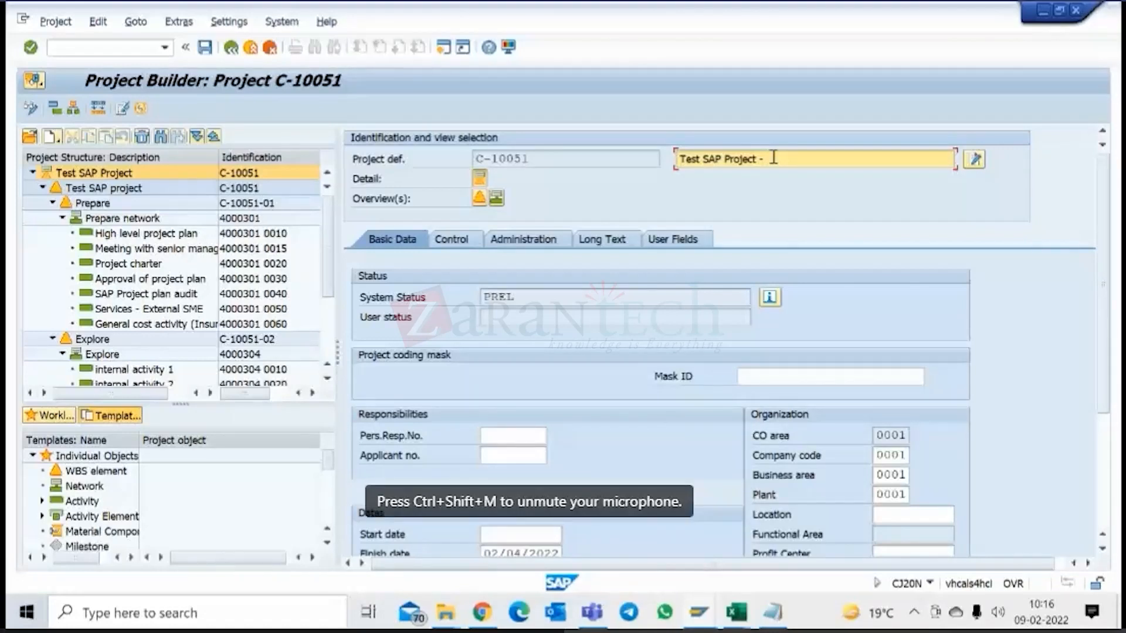
text(Mar)
key(BackSpace)
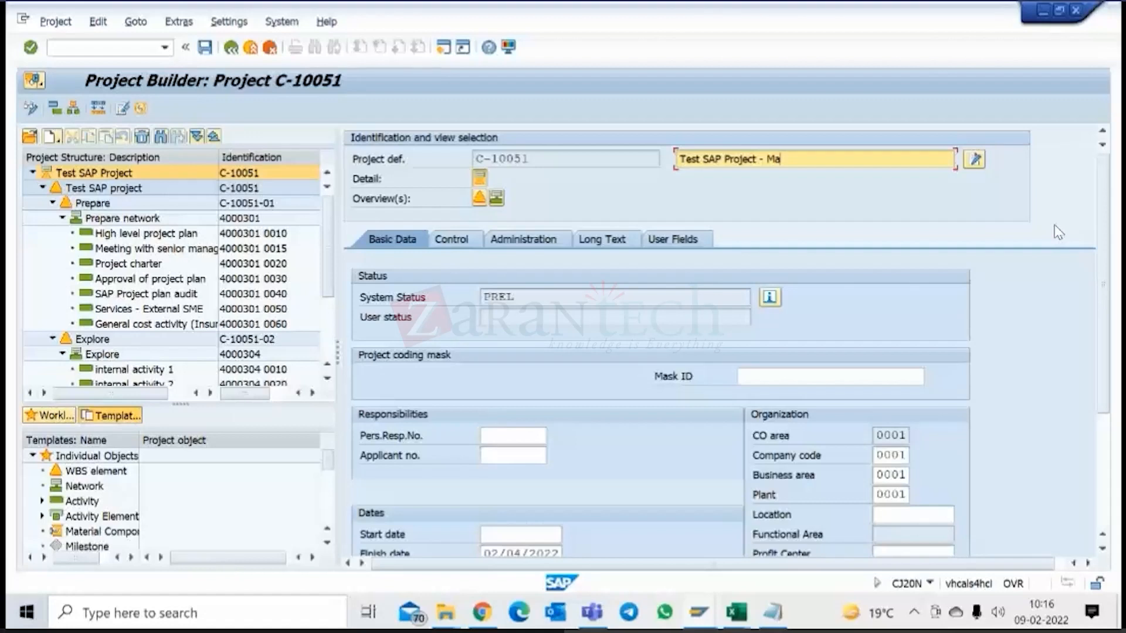
key(BackSpace)
key(BackSpace)
text(Ta)
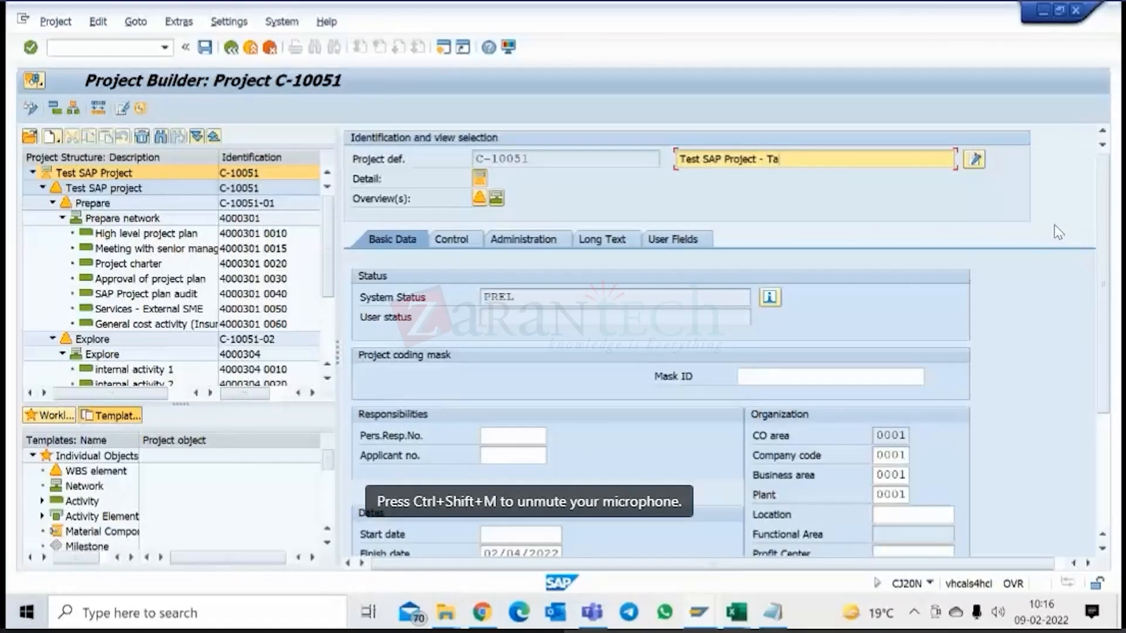
key(BackSpace)
key(BackSpace)
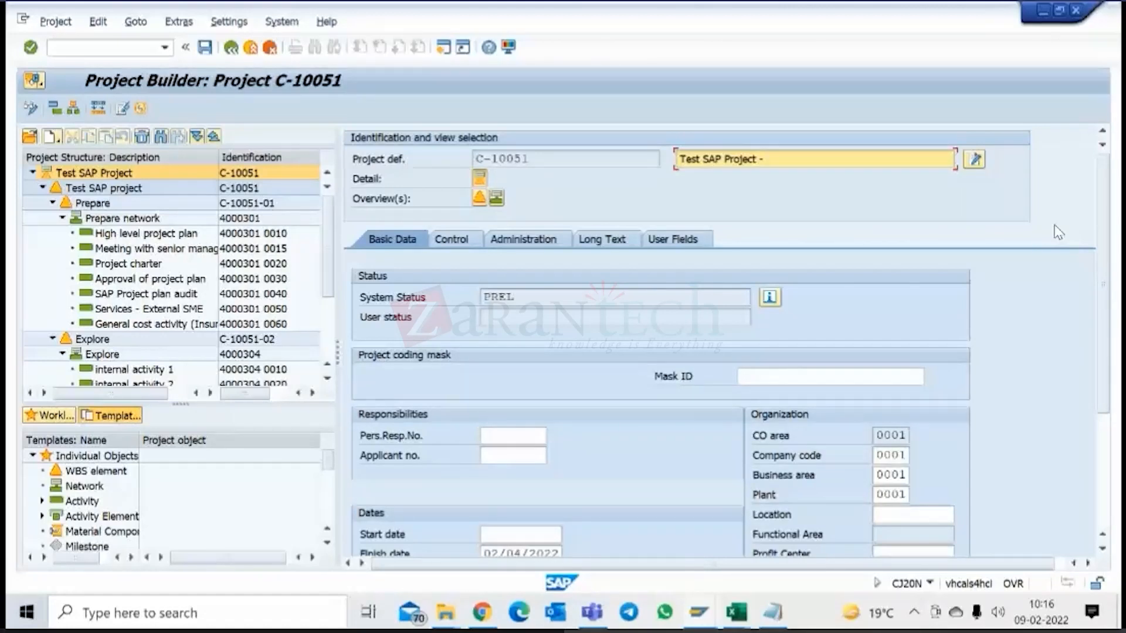
text(Reliance)
scroll(172, 322, down, 3)
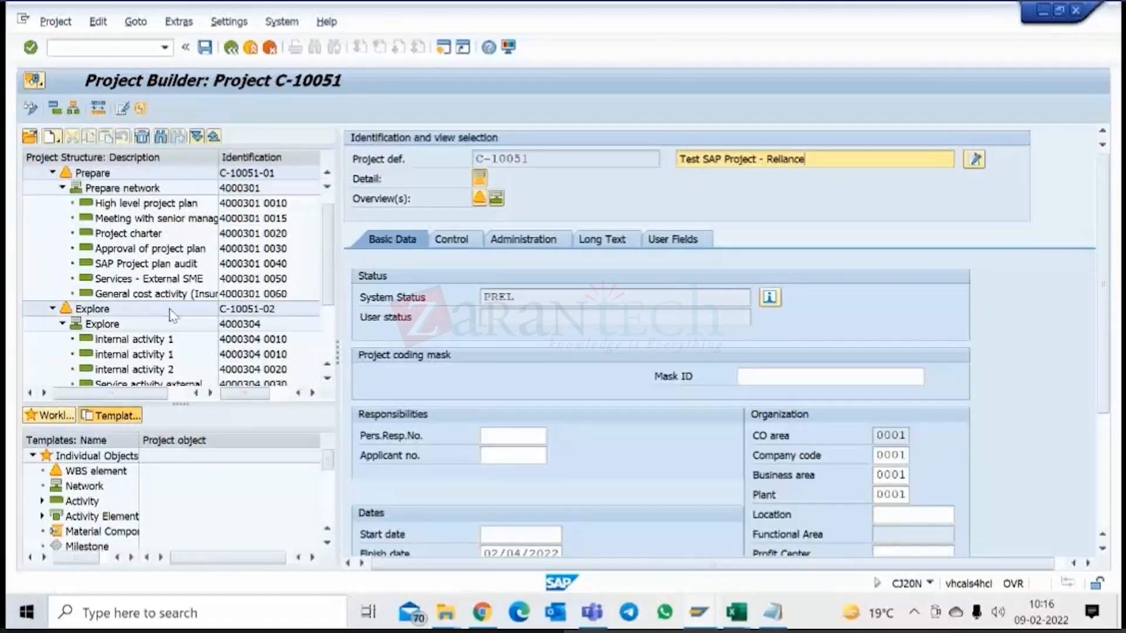
scroll(172, 323, up, 3)
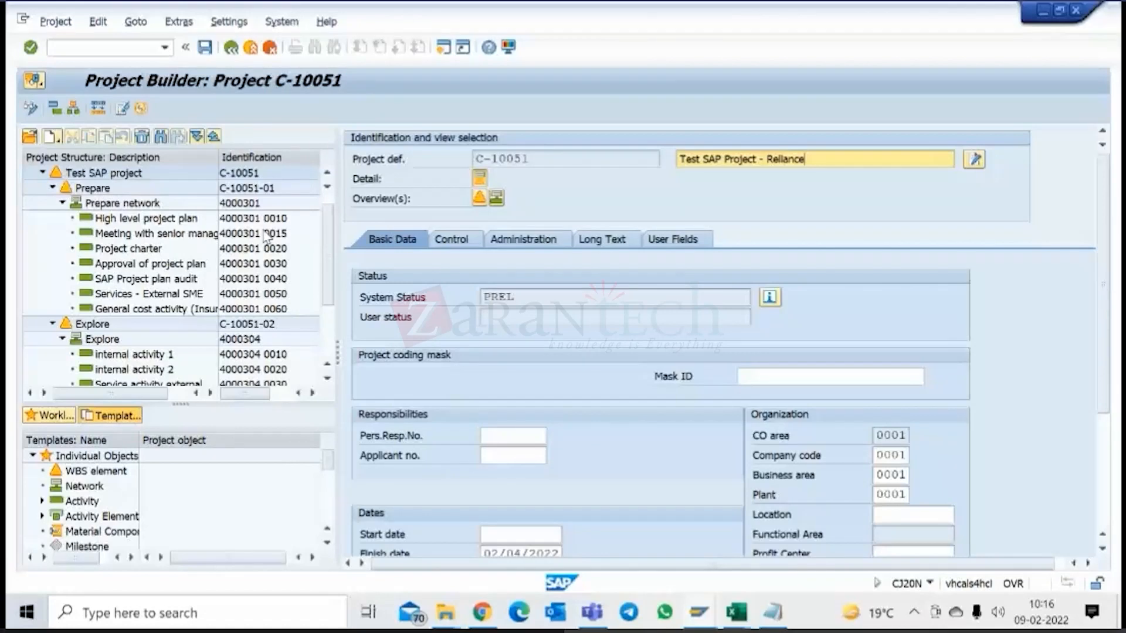
scroll(261, 235, up, 1)
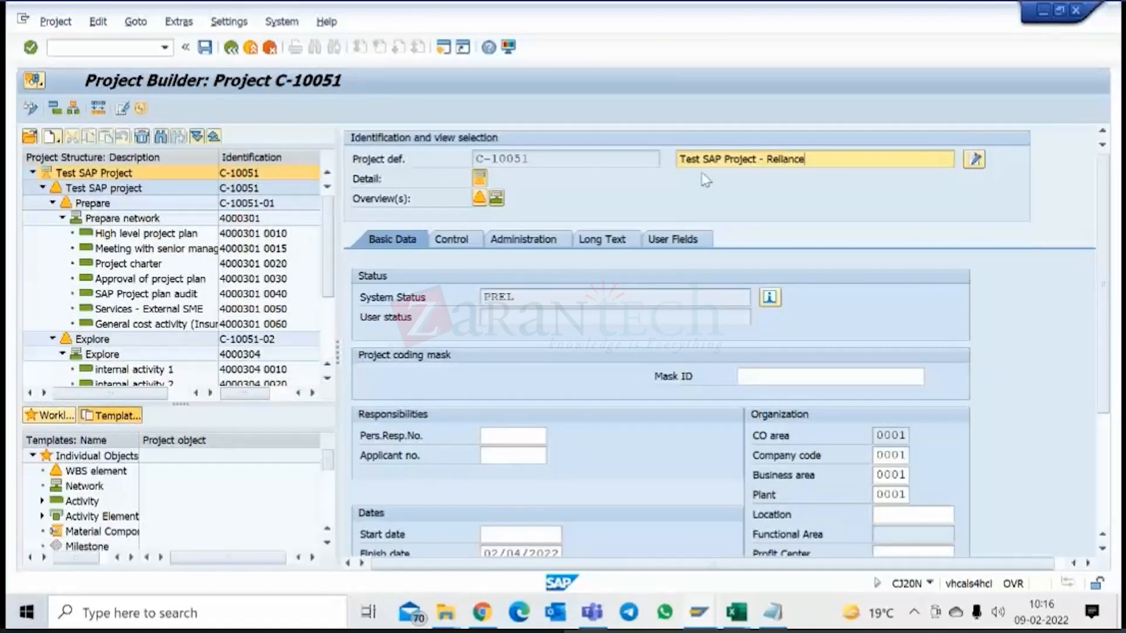
Change the description of project definition C-10051 to SAP Project - Reliance HANA conversion.
click(786, 161)
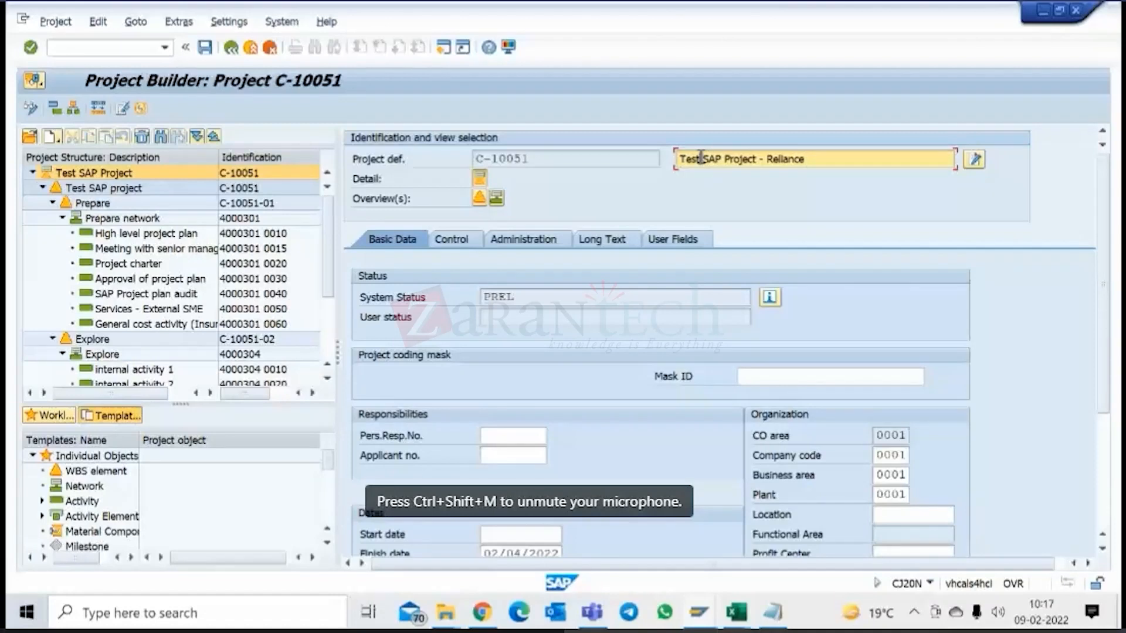
key(BackSpace)
key(BackSpace)
key(BackSpace)
key(BackSpace)
key(BackSpace)
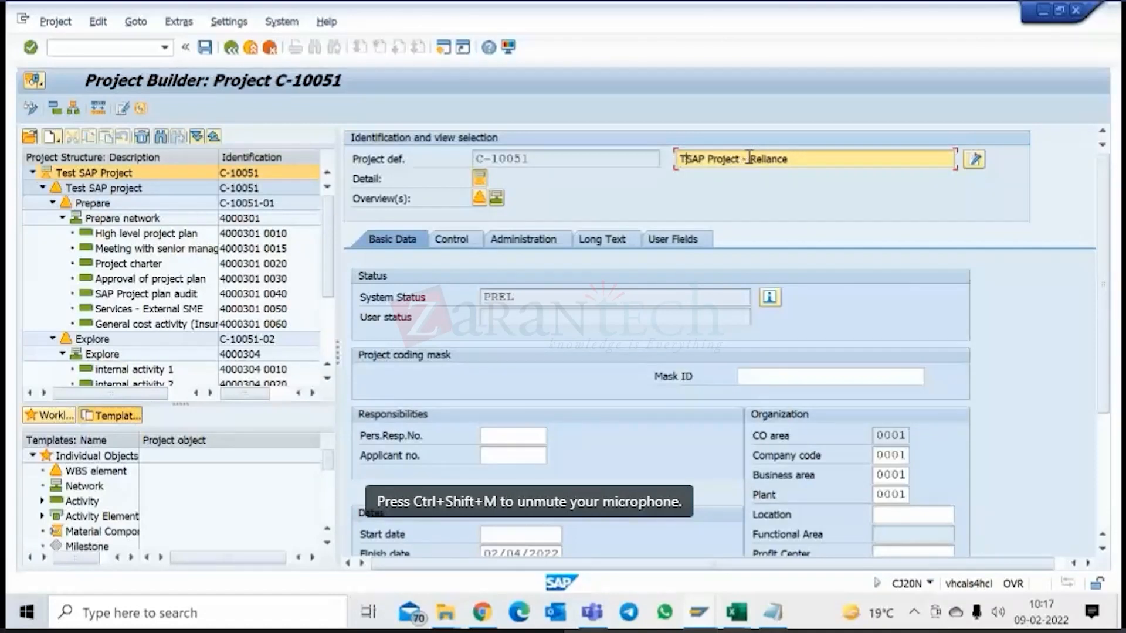
click(803, 166)
text(c)
key(BackSpace)
key(BackSpace)
text(HANA)
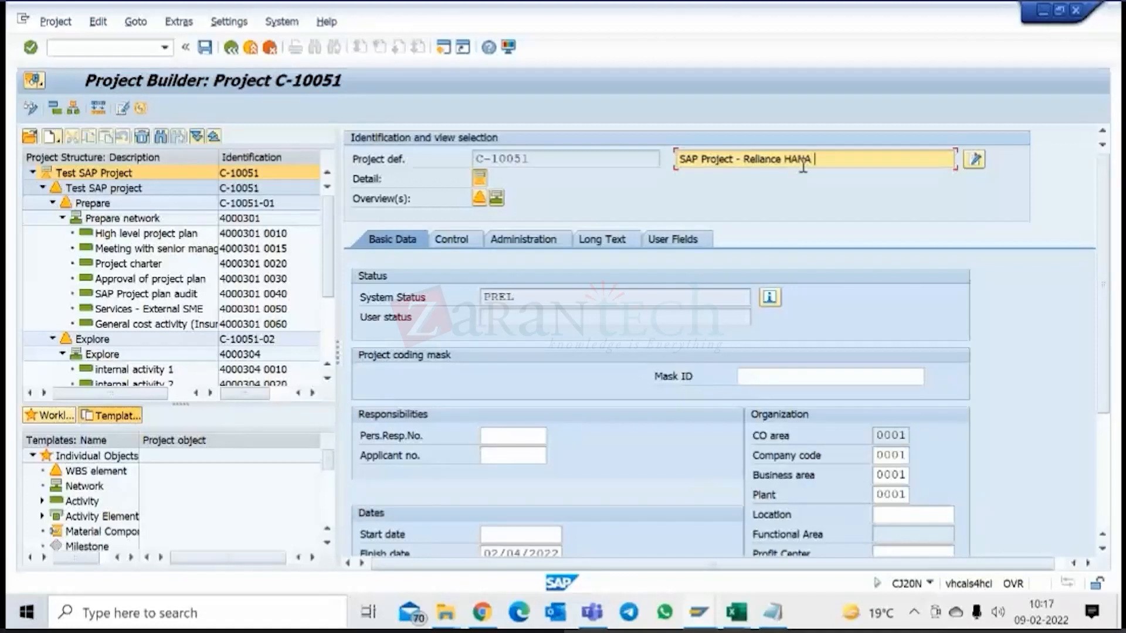
text( conversion)
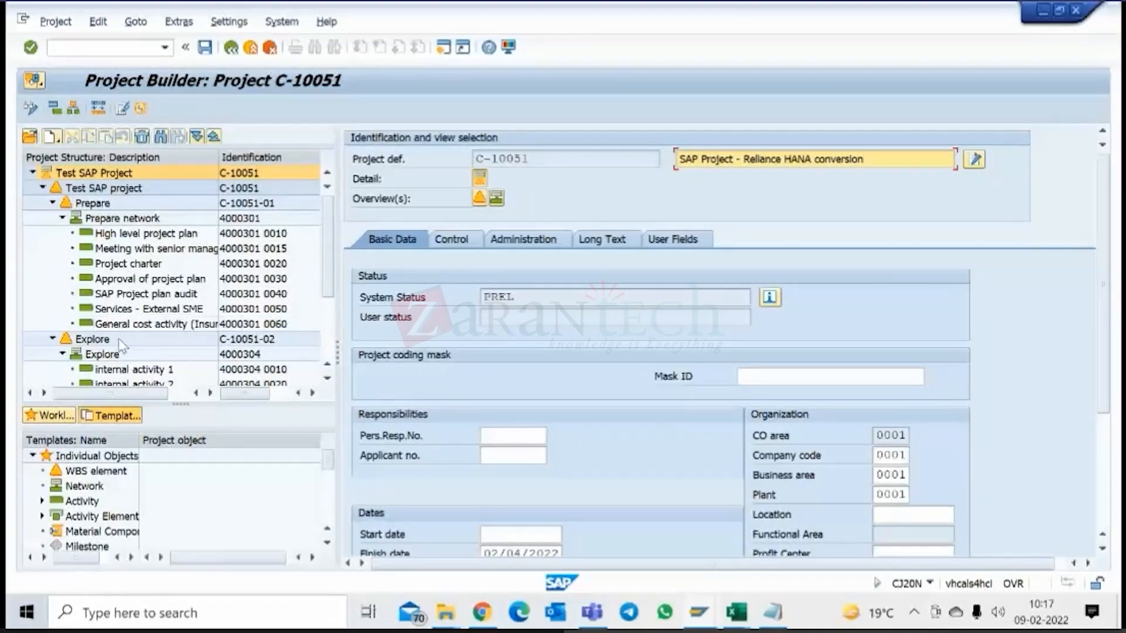
Review the assignments of WBS element Prepare (C-10051-01) and clear the investment profile in its control data.
drag(327, 272, 319, 230)
click(101, 207)
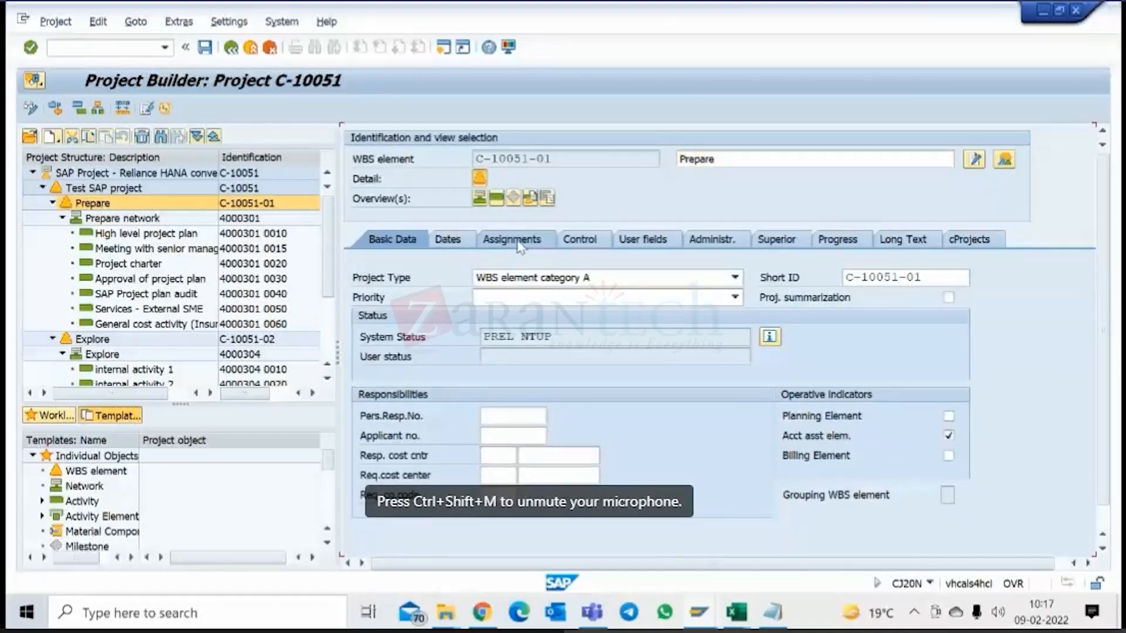
click(513, 240)
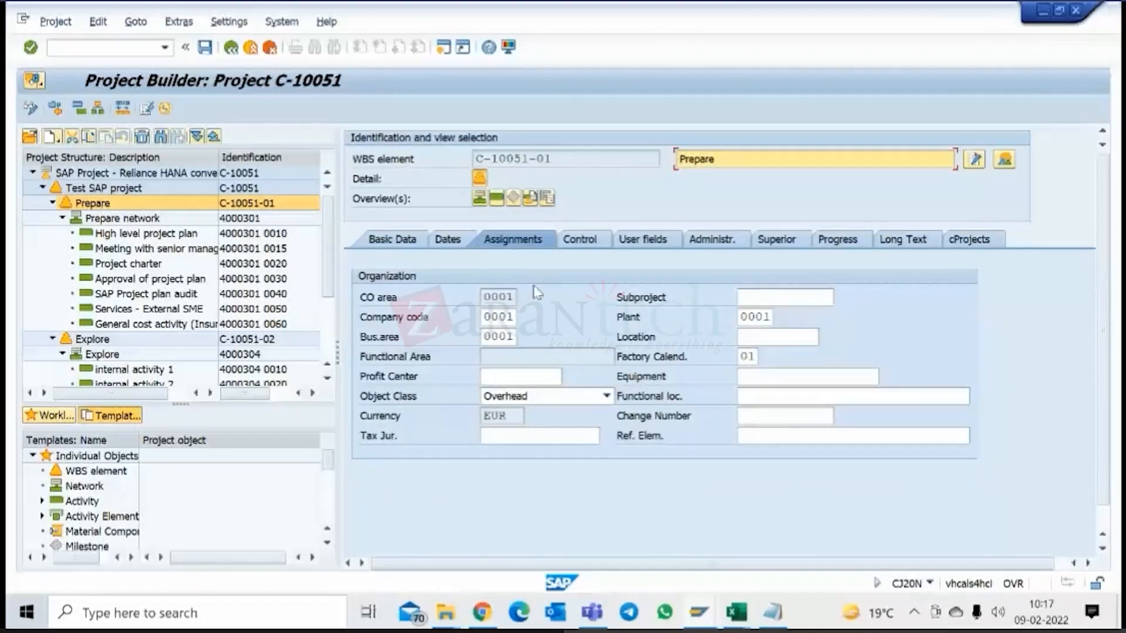
click(572, 245)
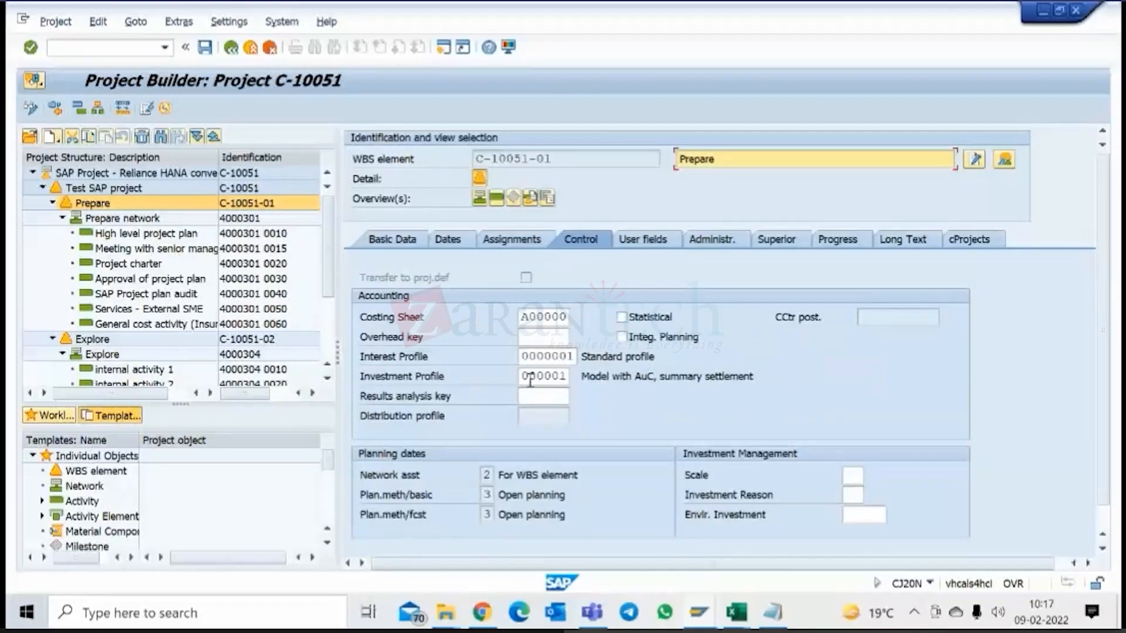
double_click(528, 375)
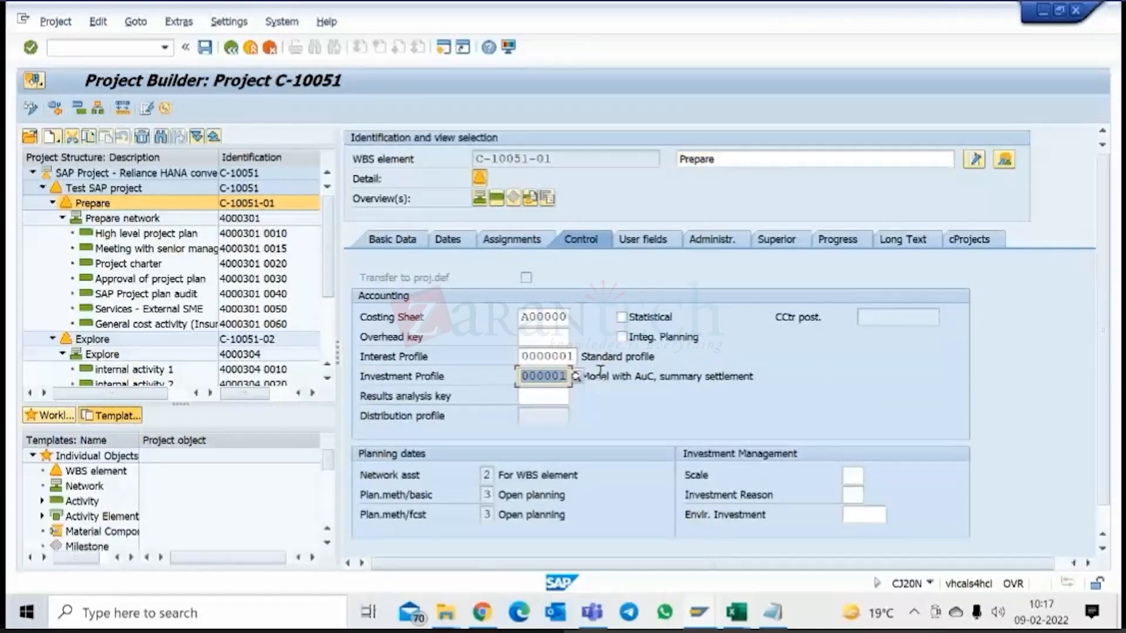
key(Delete)
click(551, 316)
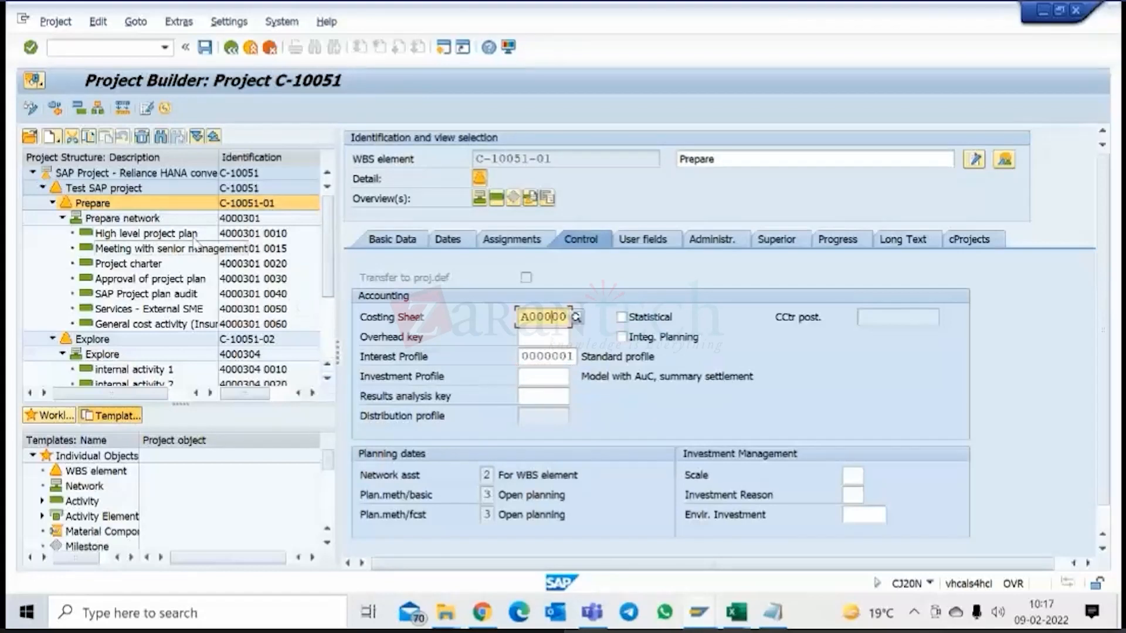
In the control data of project definition C-10051, leave the investment profile blank and keep CAPEX projects as the project profile.
click(145, 173)
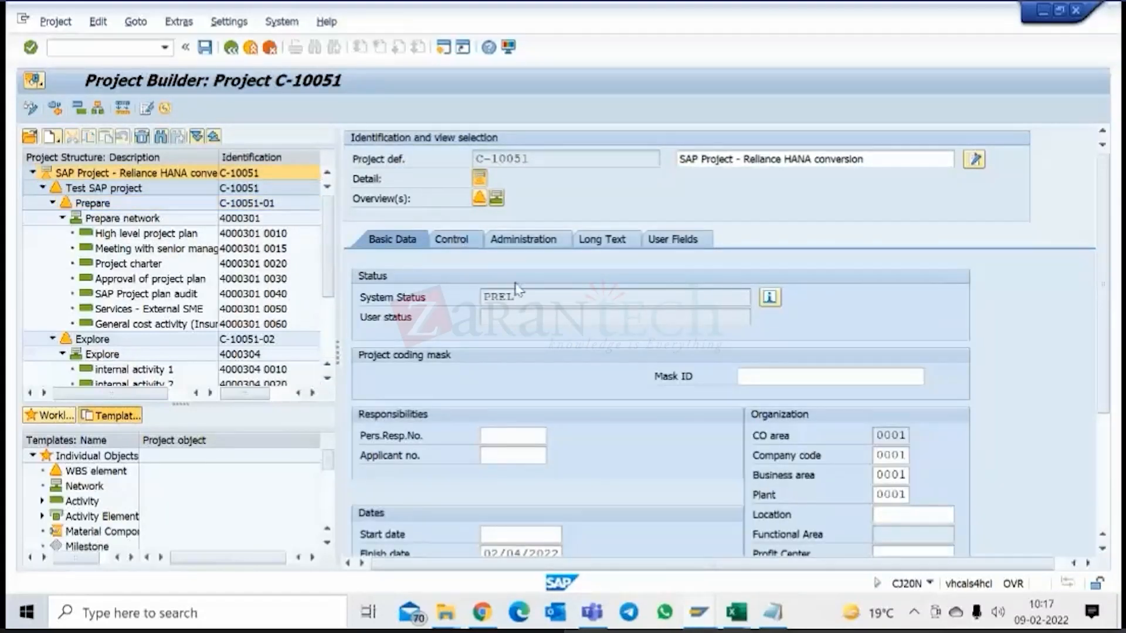
click(542, 376)
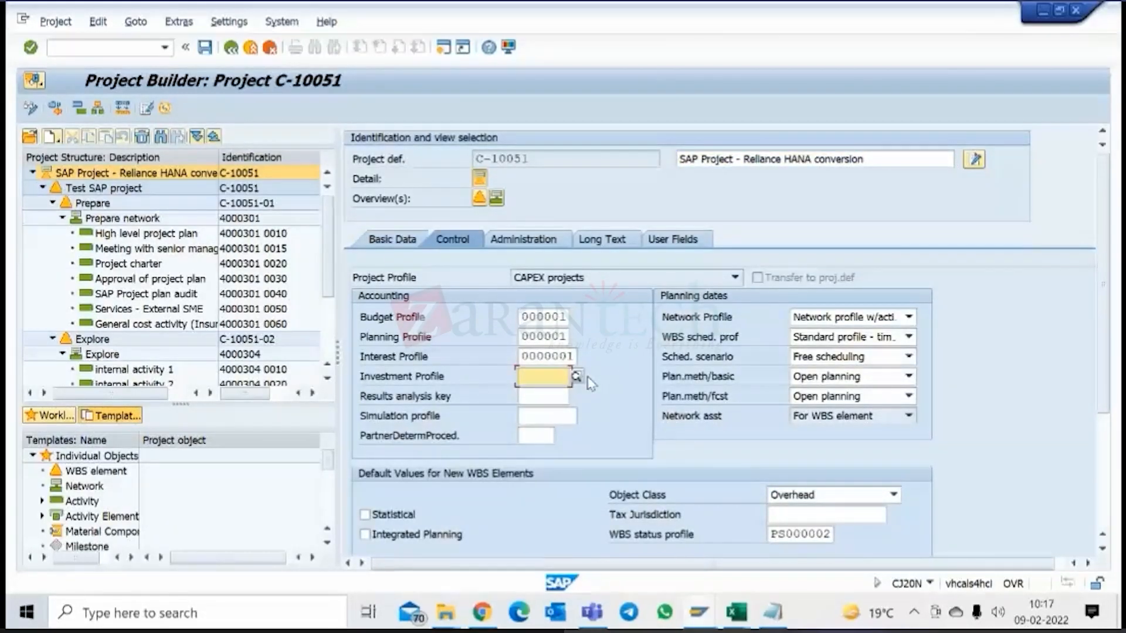
click(555, 356)
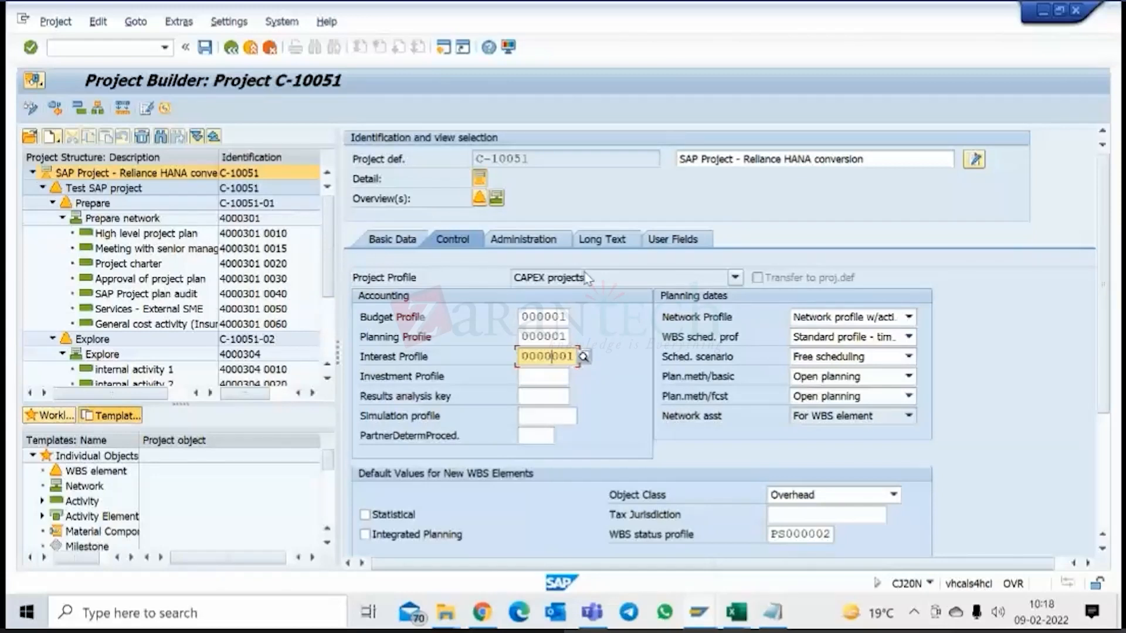
click(735, 277)
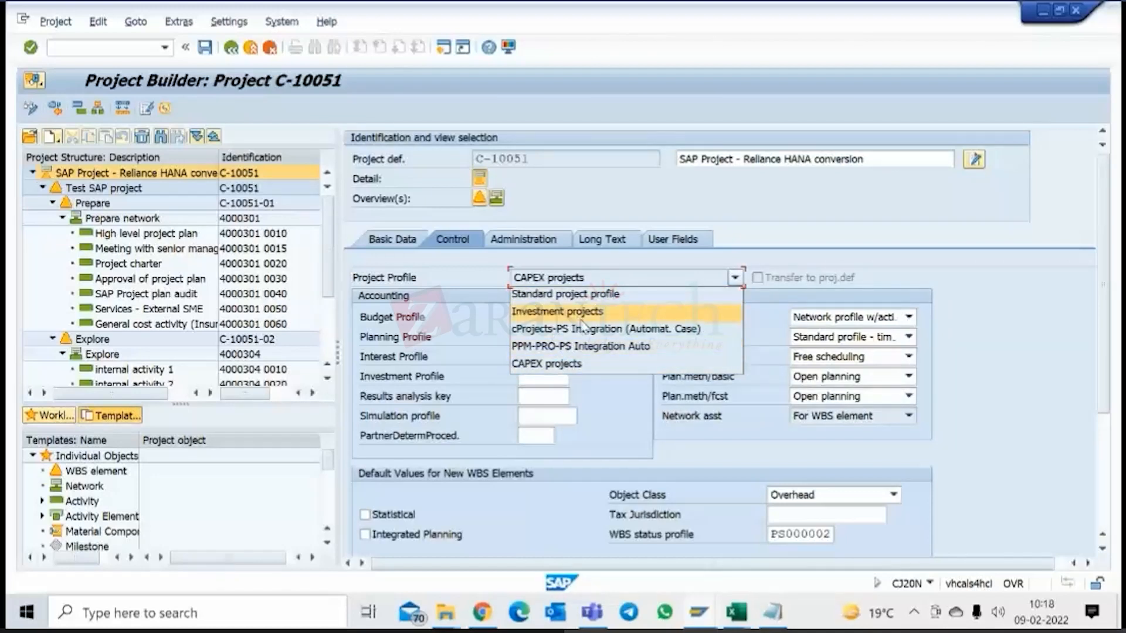
click(542, 364)
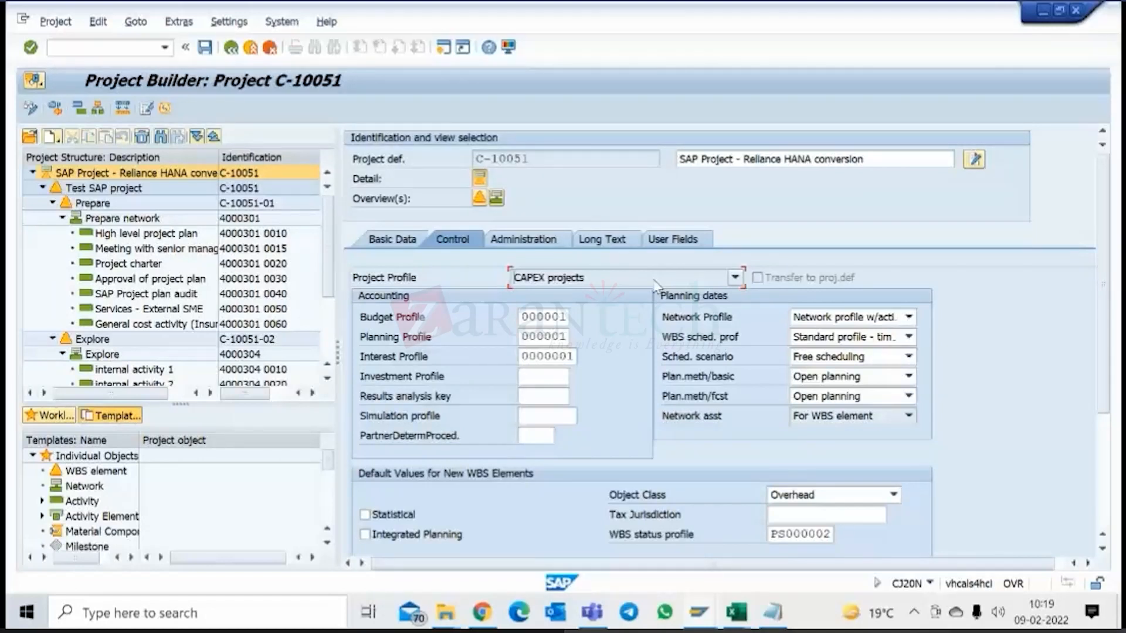
Go to an SAP Easy Access session and run transaction SPRO to display the SAP Customizing Implementation Guide.
mouse_move(698, 613)
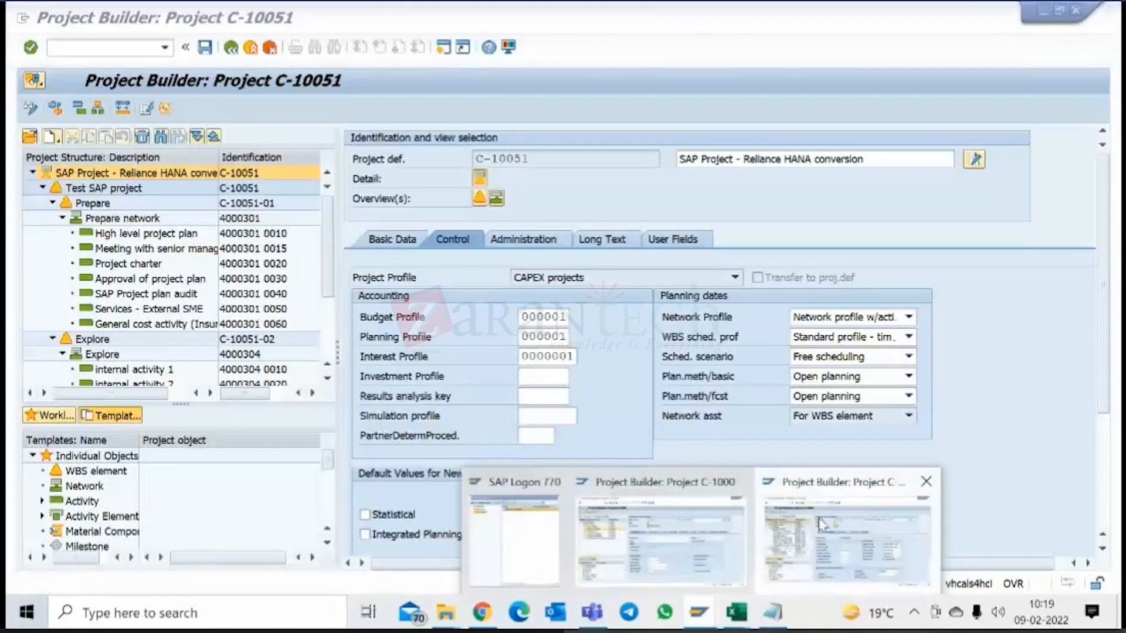
click(789, 554)
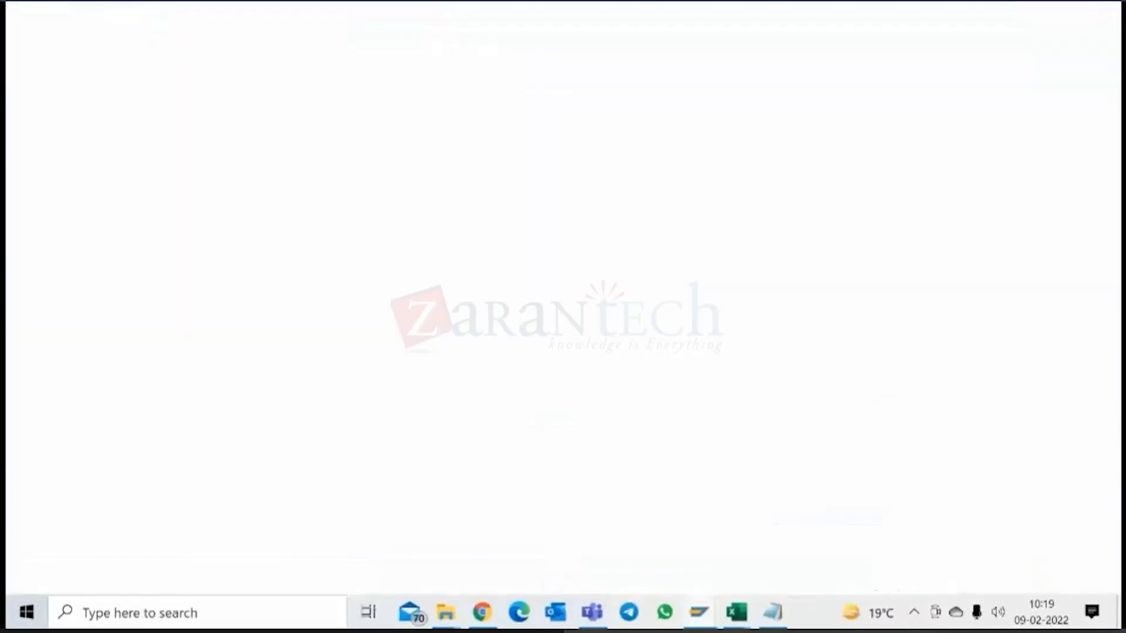
text(spr)
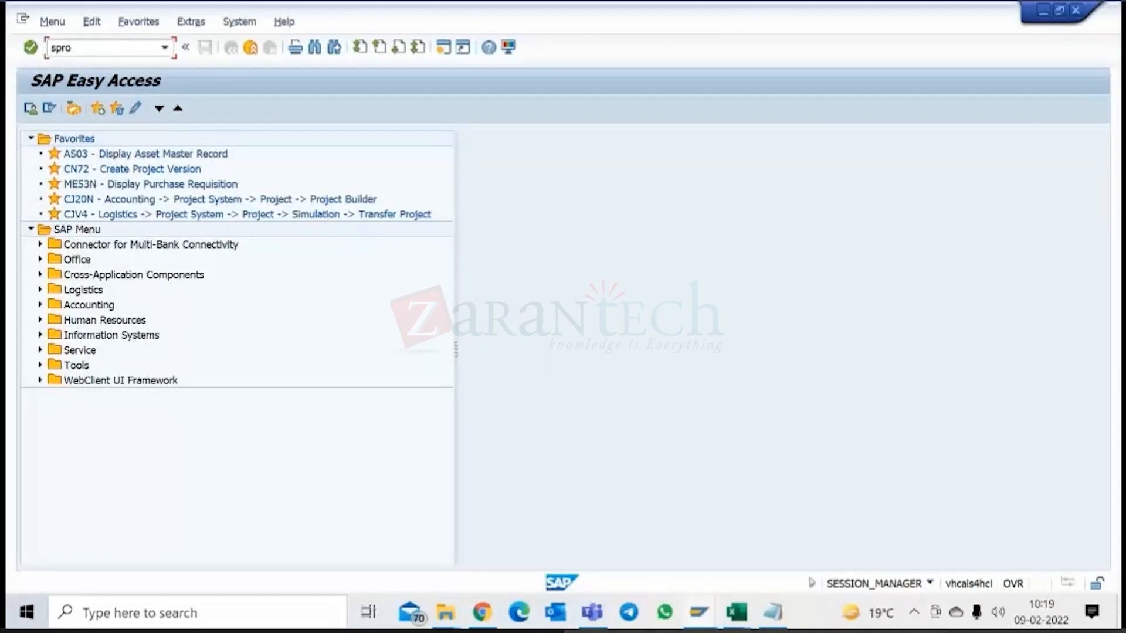
text(o)
key(Return)
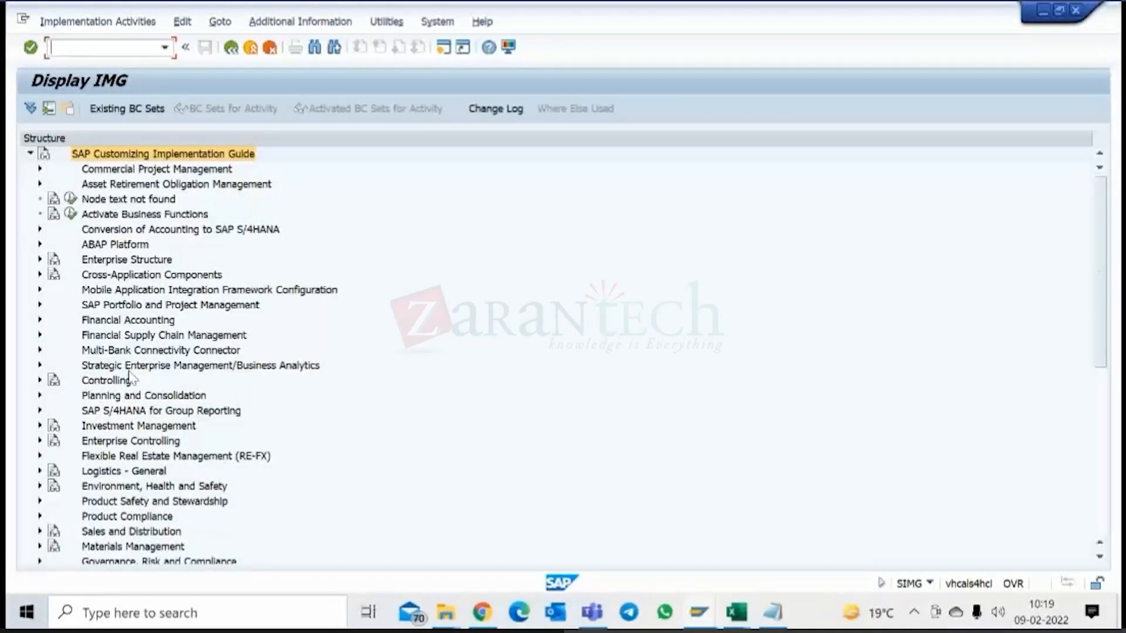
In the IMG, go to Project System > Structures > Operative Structures > Work Breakdown Structure (WBS) and execute Create Project Profile.
scroll(130, 378, down, 4)
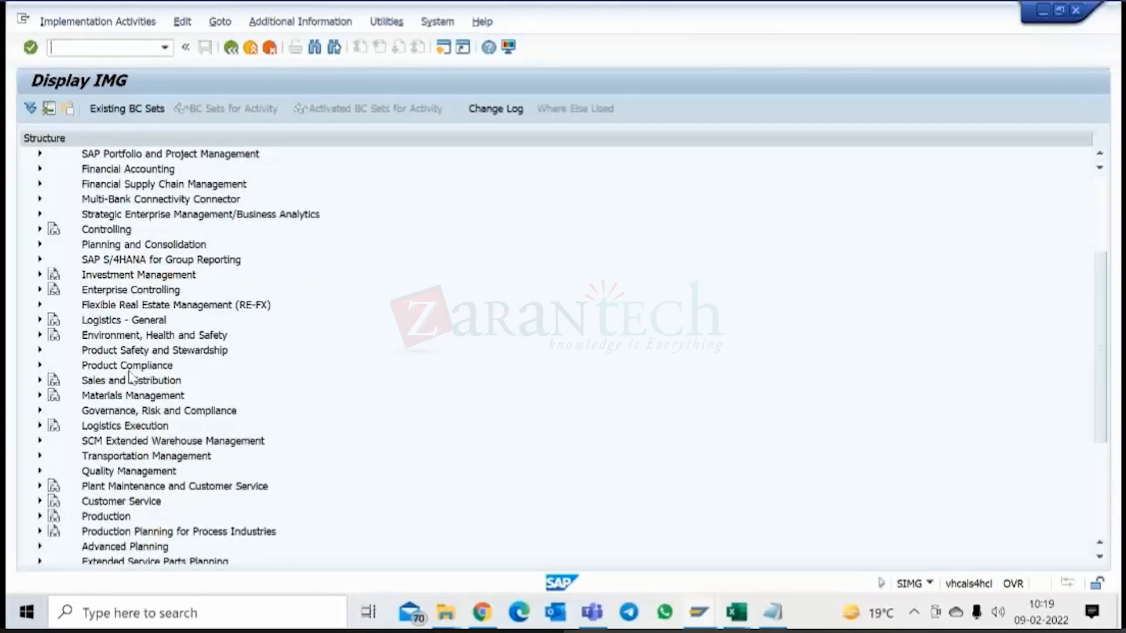
scroll(130, 379, down, 4)
click(40, 441)
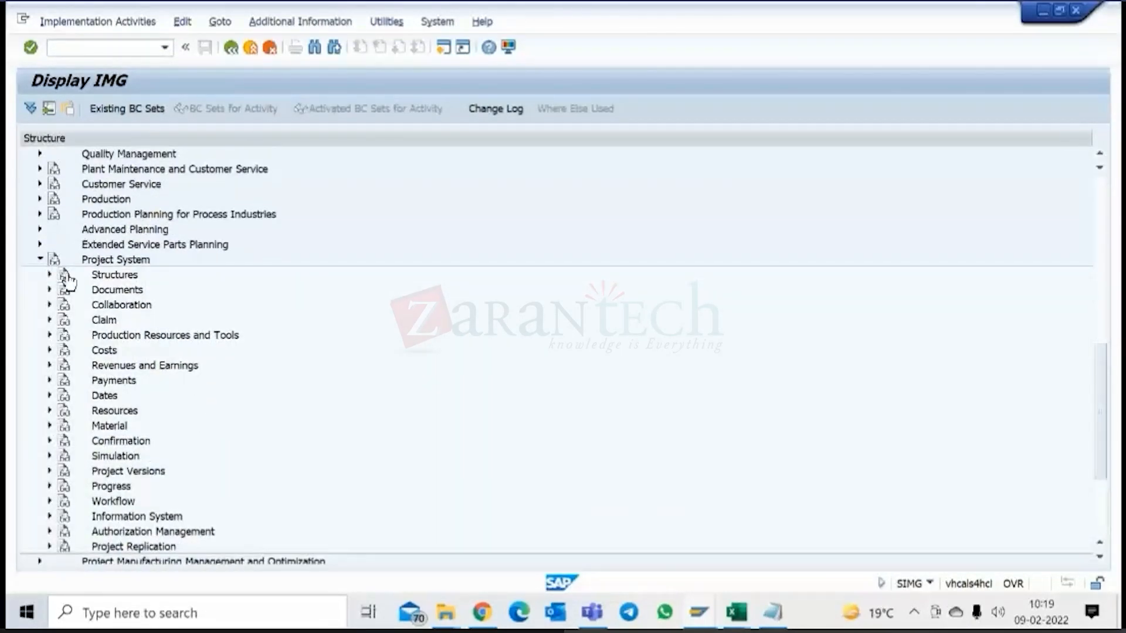
click(50, 275)
click(60, 290)
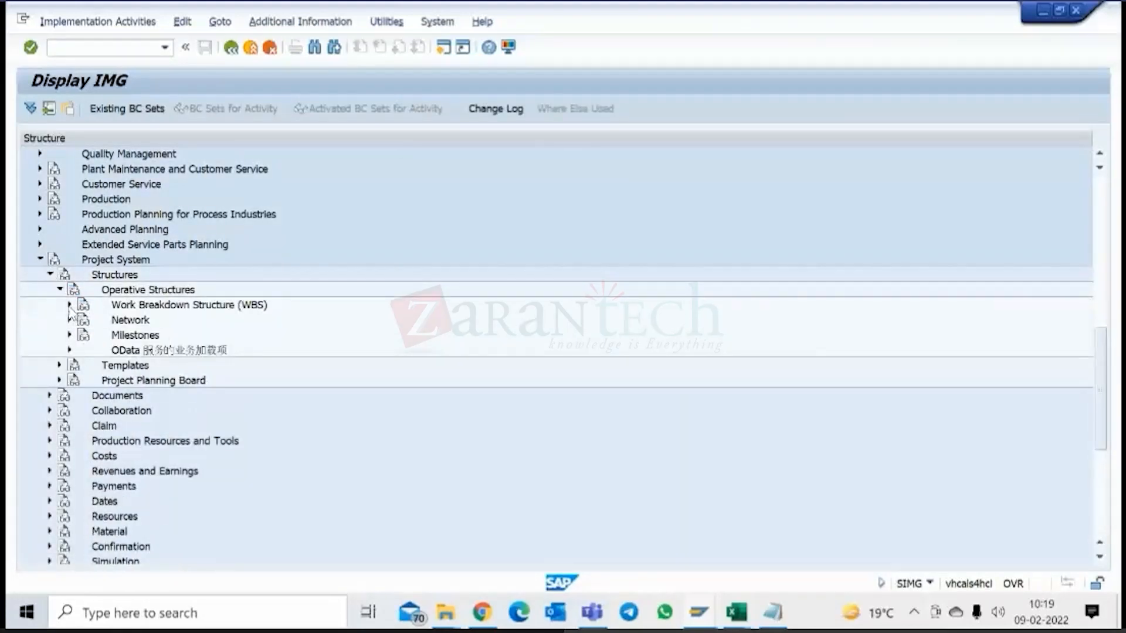
click(69, 304)
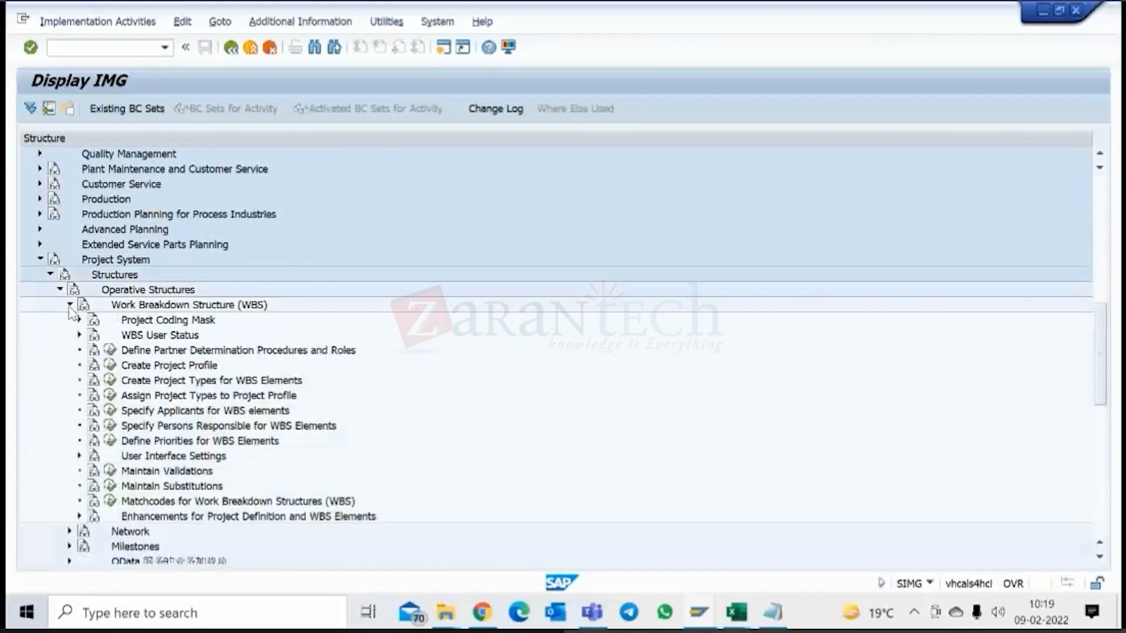
click(110, 365)
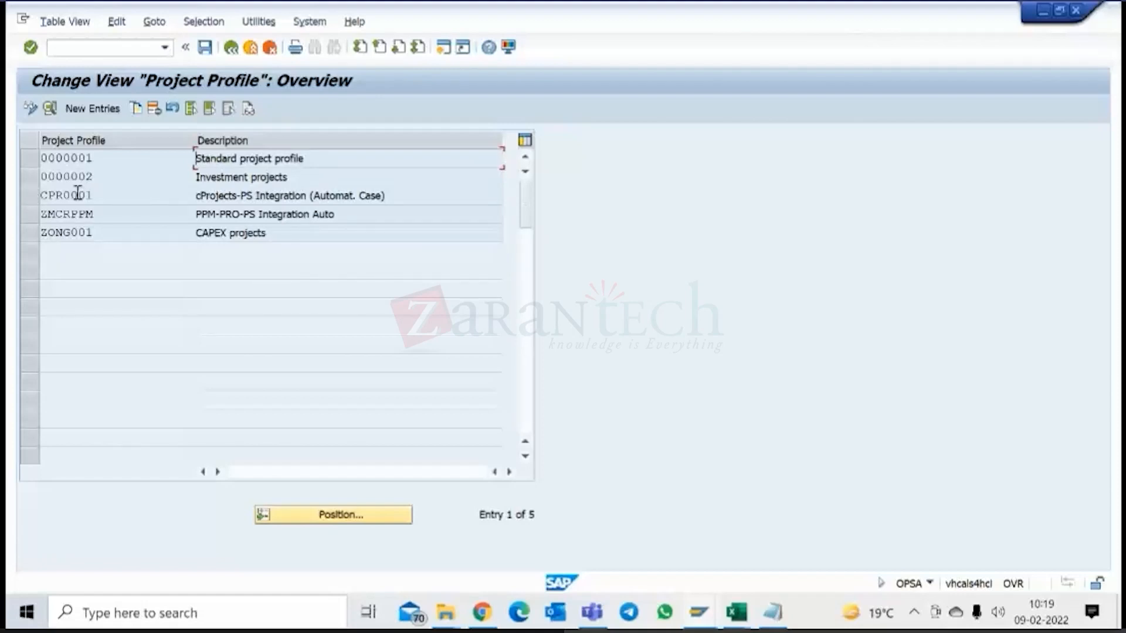
Copy project profile ZONG001 as ZCUS001 with the description Customer projects and save it under customizing request S4HK901941.
click(29, 234)
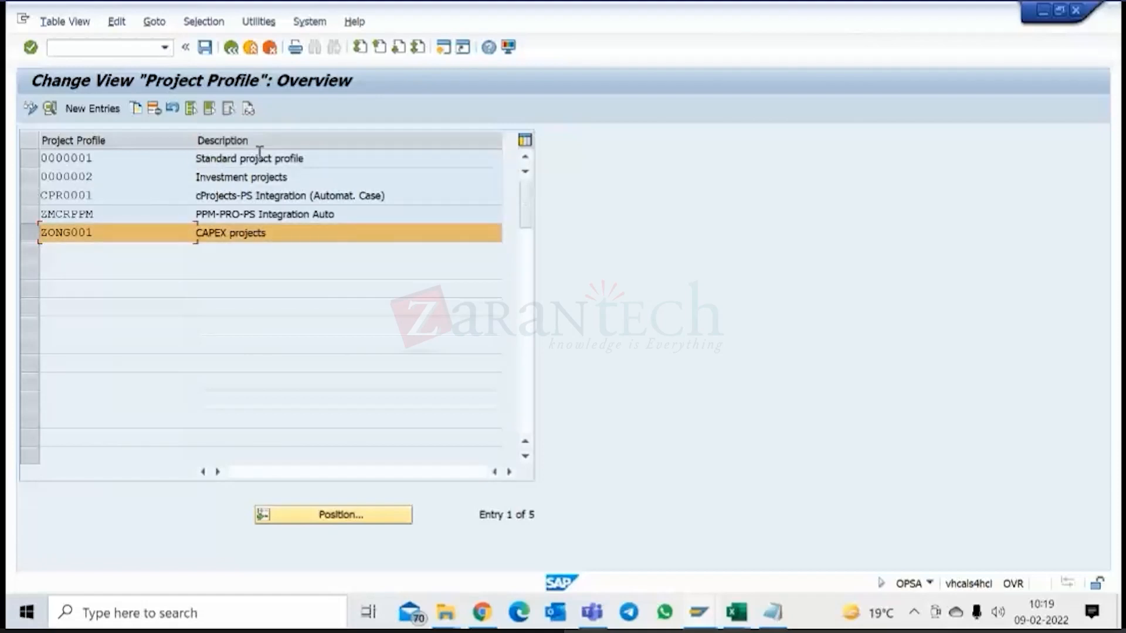
click(136, 109)
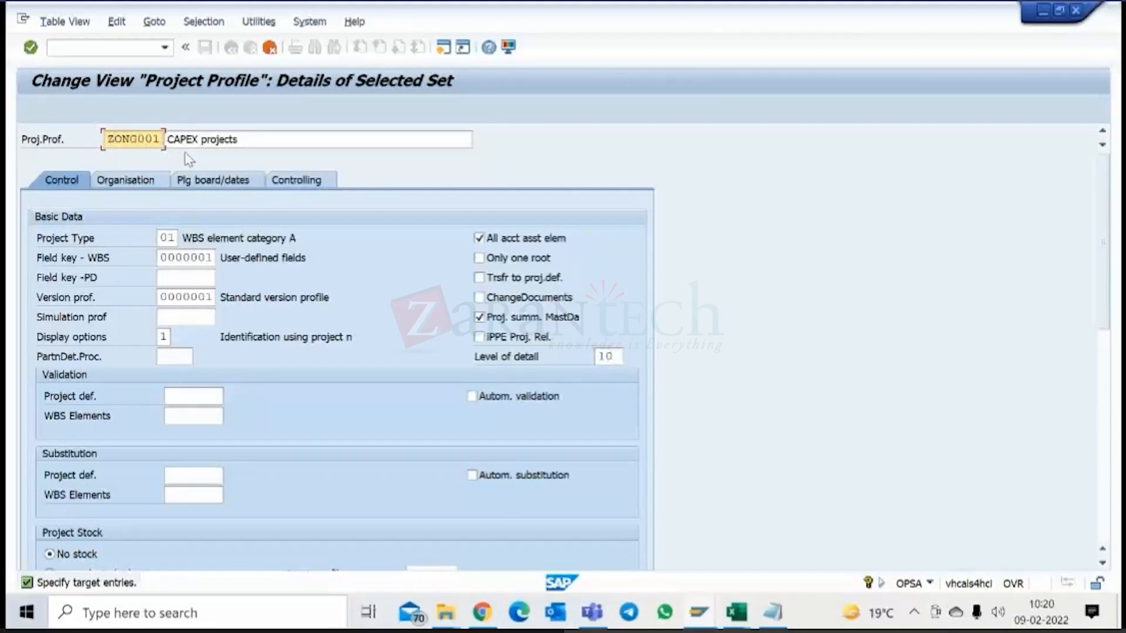
text(cus)
click(176, 136)
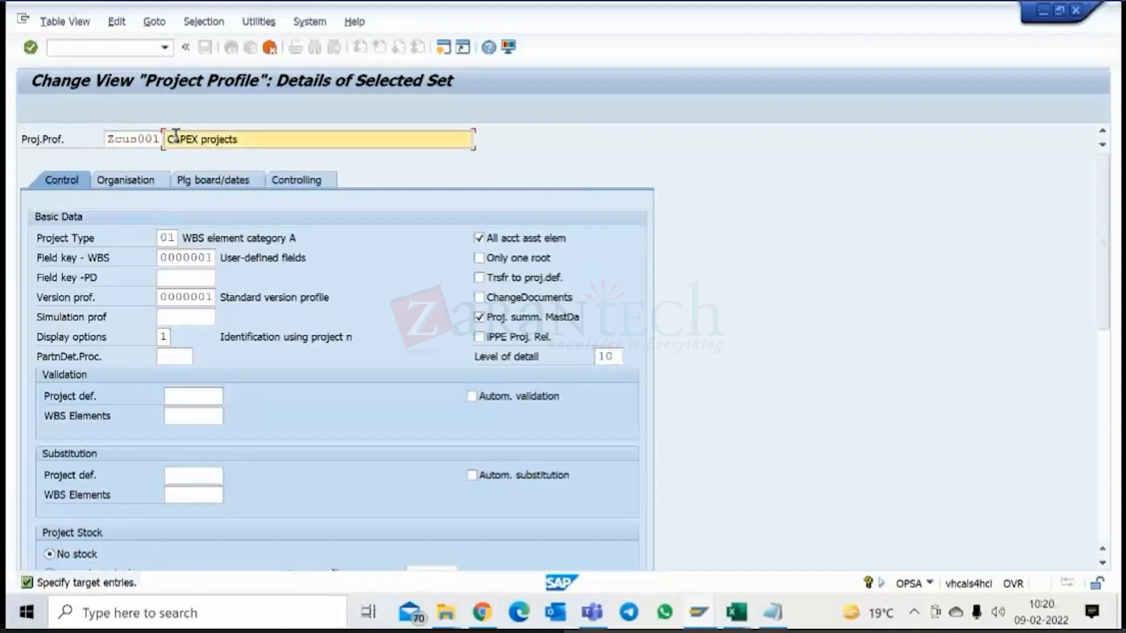
text(ustomer projects)
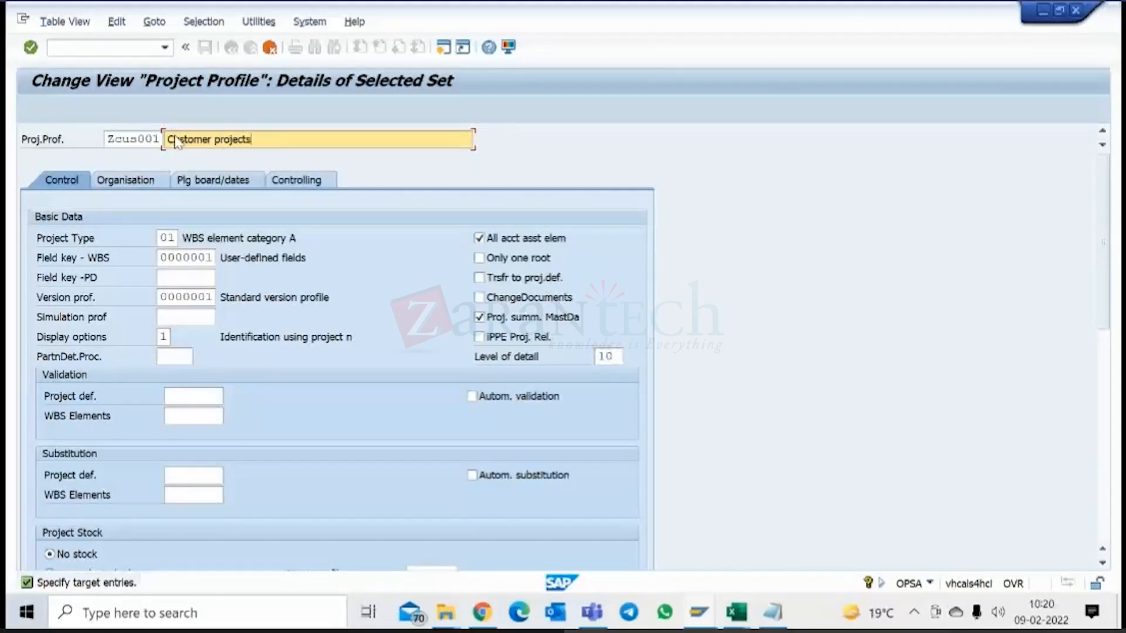
key(Return)
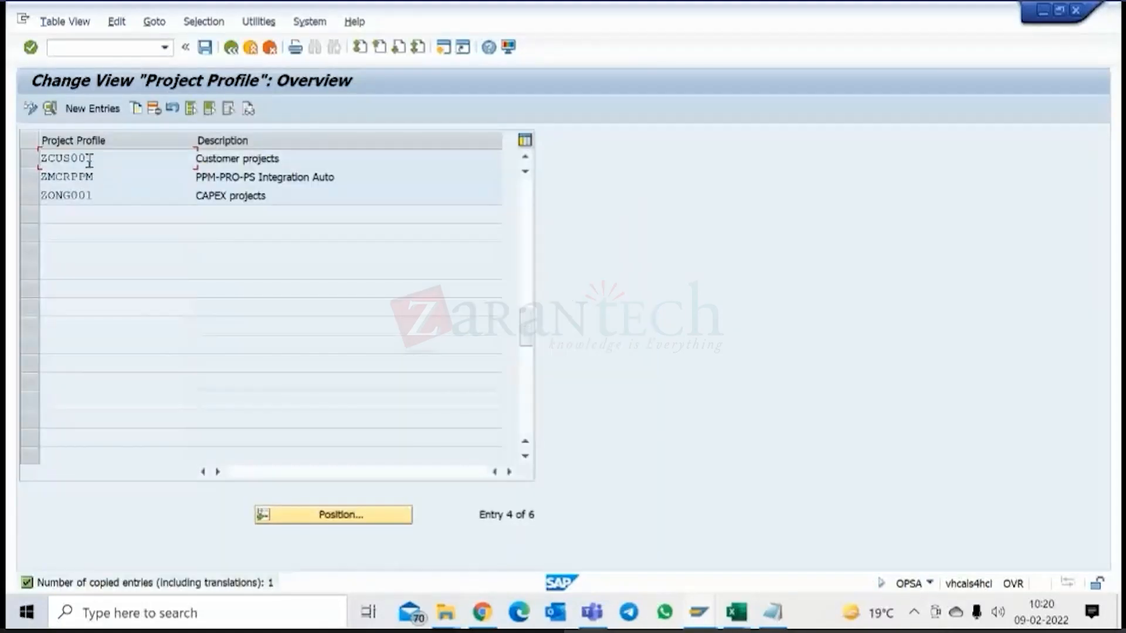
click(213, 54)
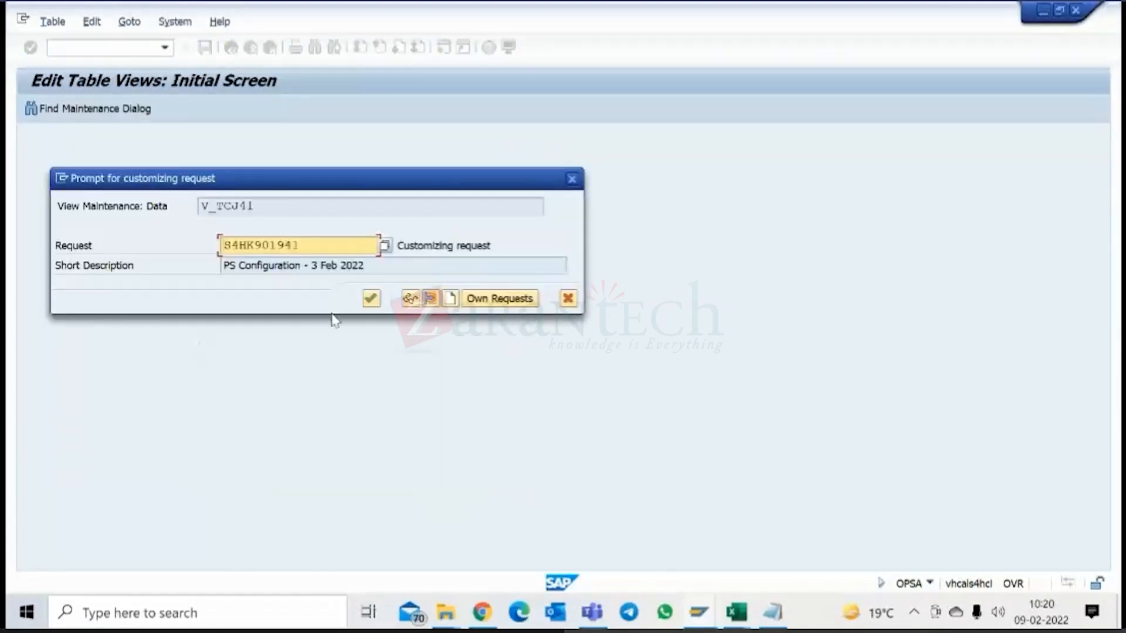
click(370, 299)
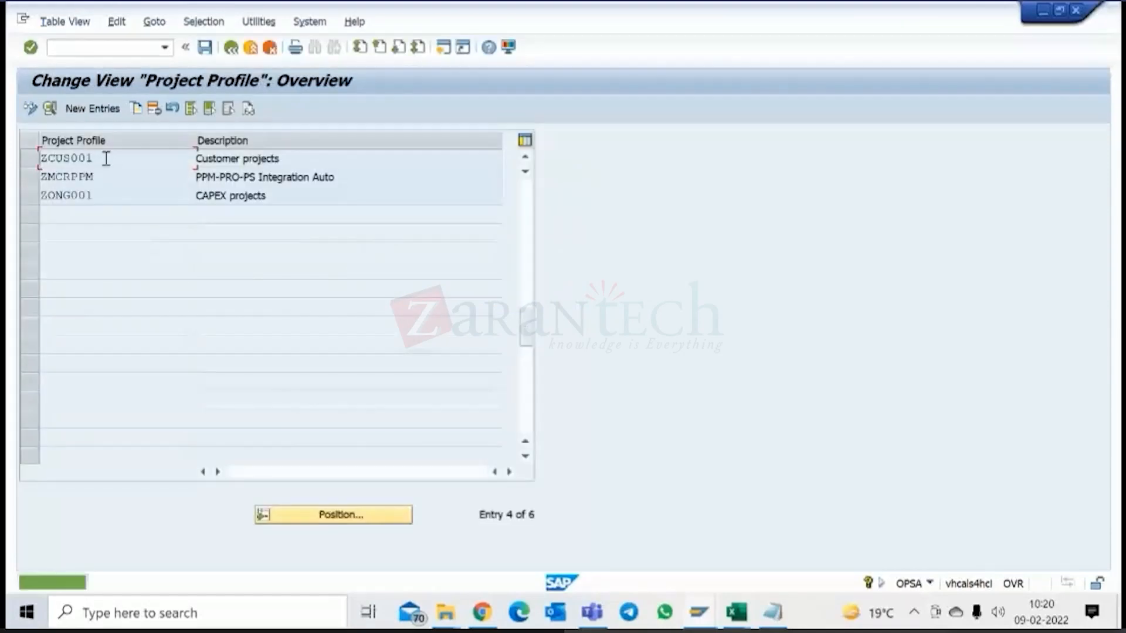
Open the details of project profile ZCUS001 and review its control data, including project type, validation, substitution and project stock.
double_click(105, 162)
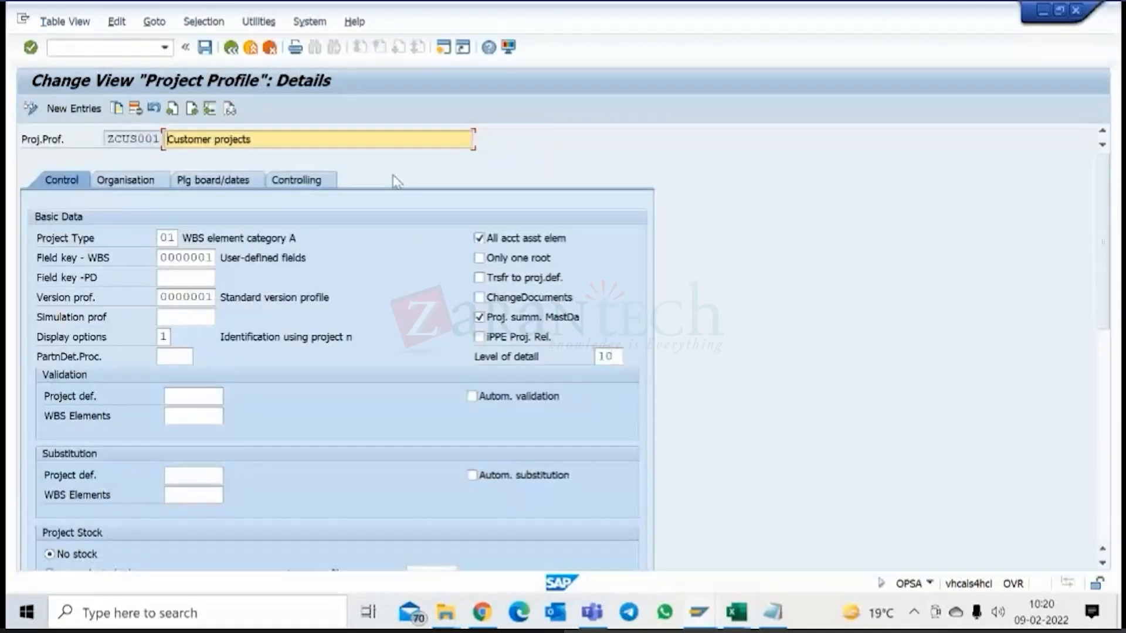
double_click(172, 237)
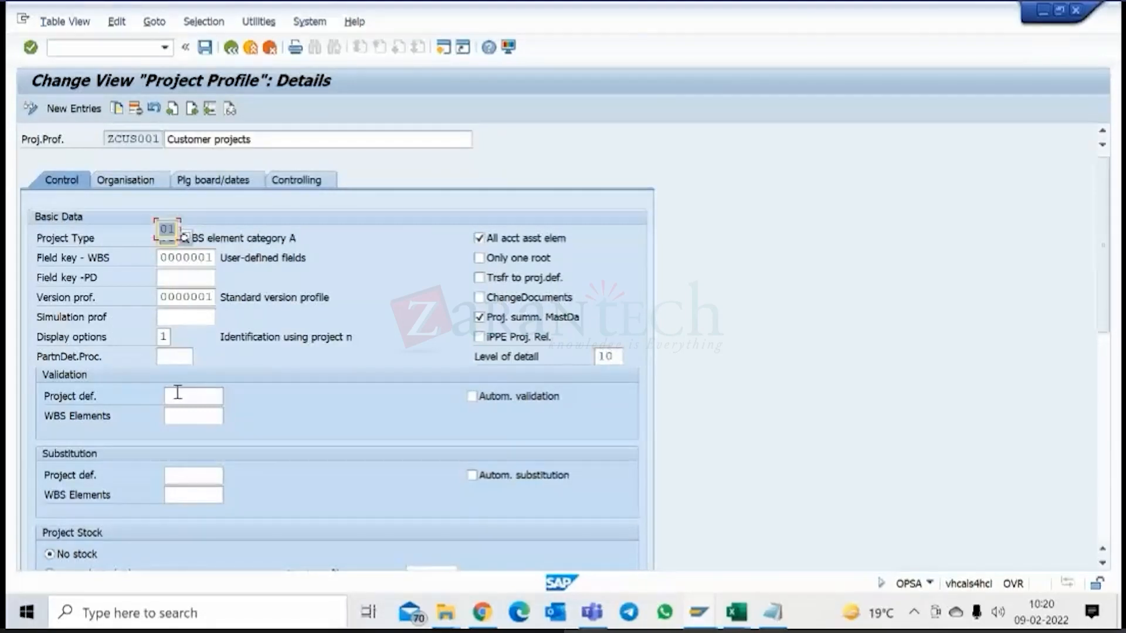
scroll(176, 399, down, 1)
scroll(182, 413, down, 4)
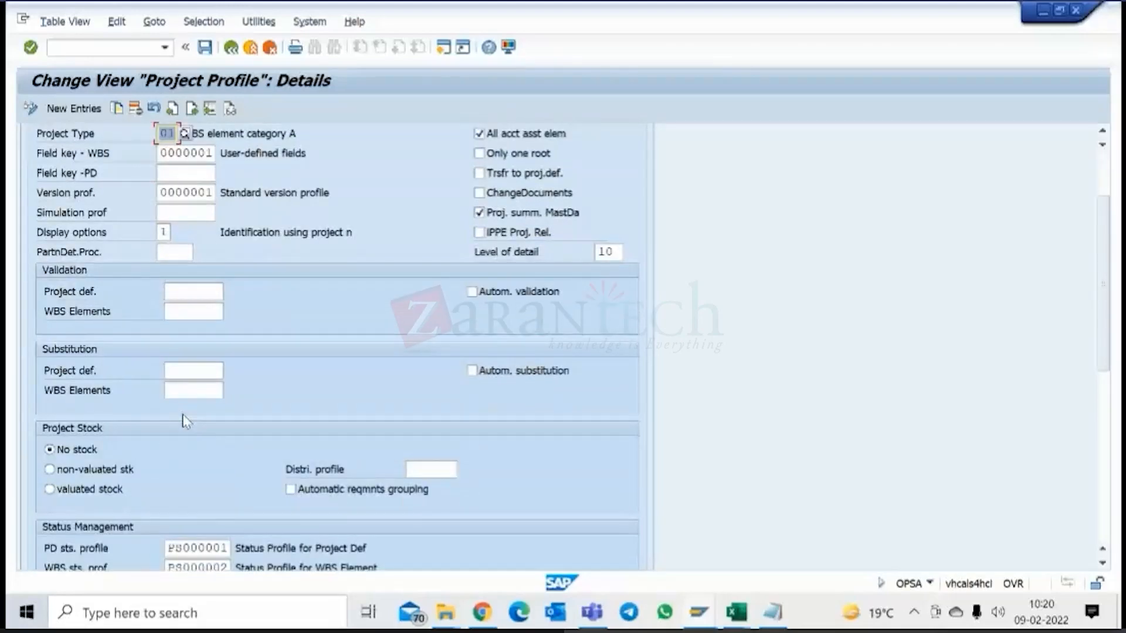
scroll(187, 421, down, 1)
scroll(189, 397, up, 6)
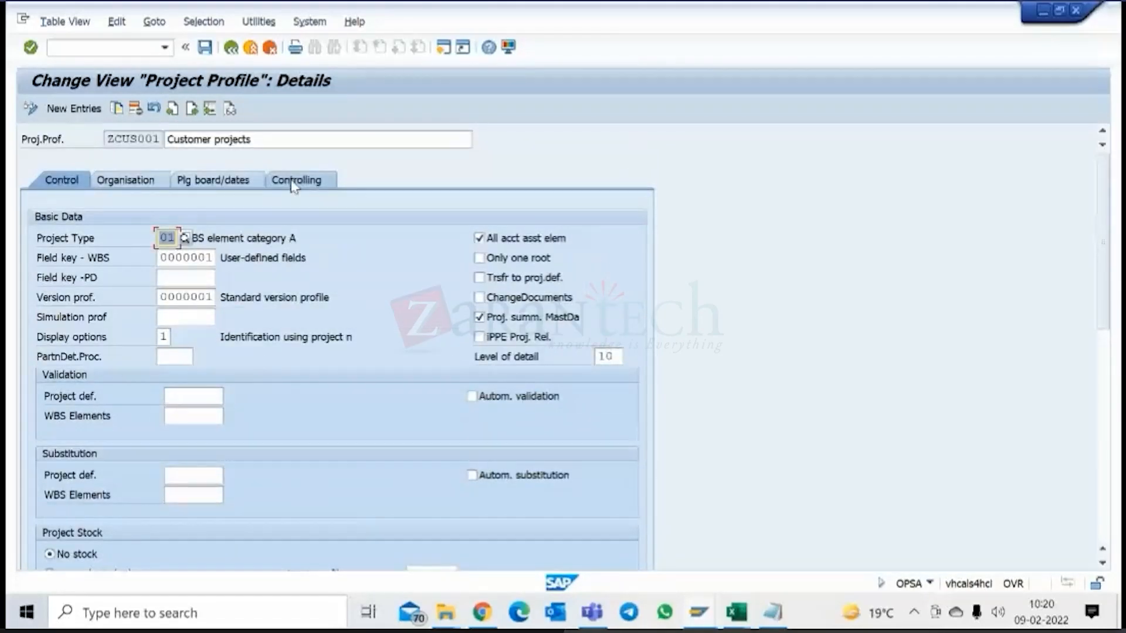
Clear the investment profile in the controlling data of project profile ZCUS001.
click(293, 182)
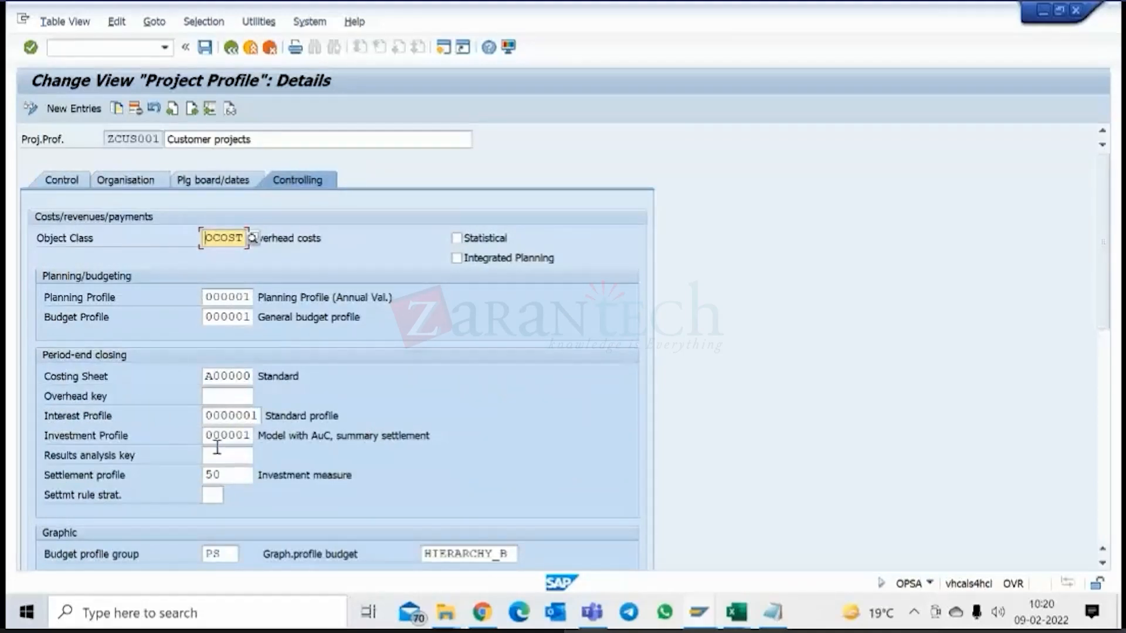
drag(207, 435, 309, 436)
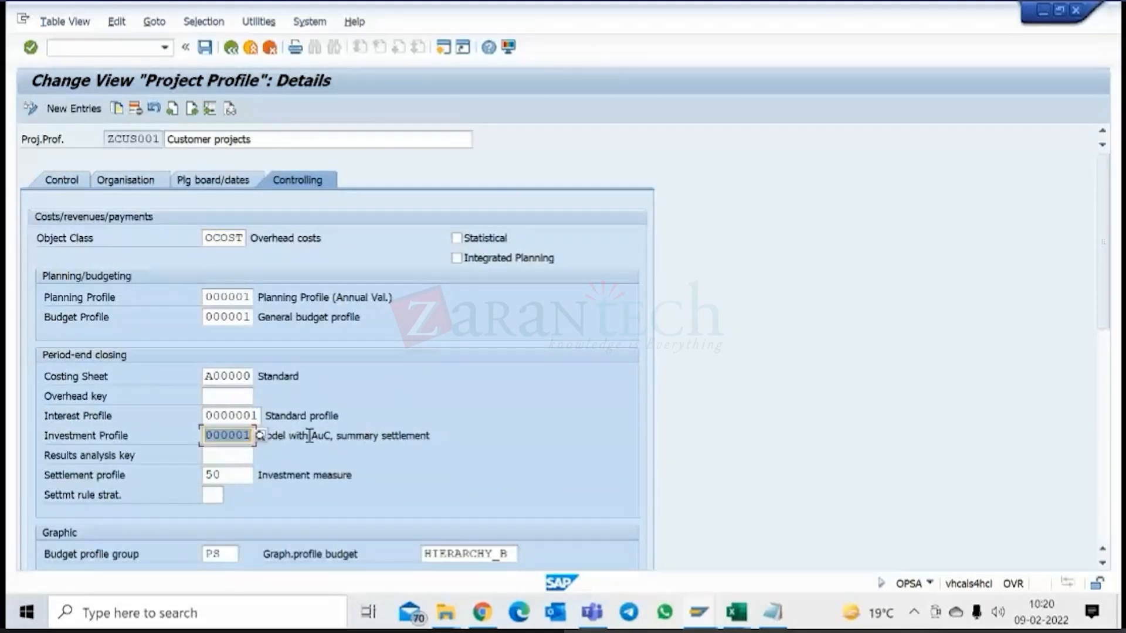
key(Delete)
click(277, 137)
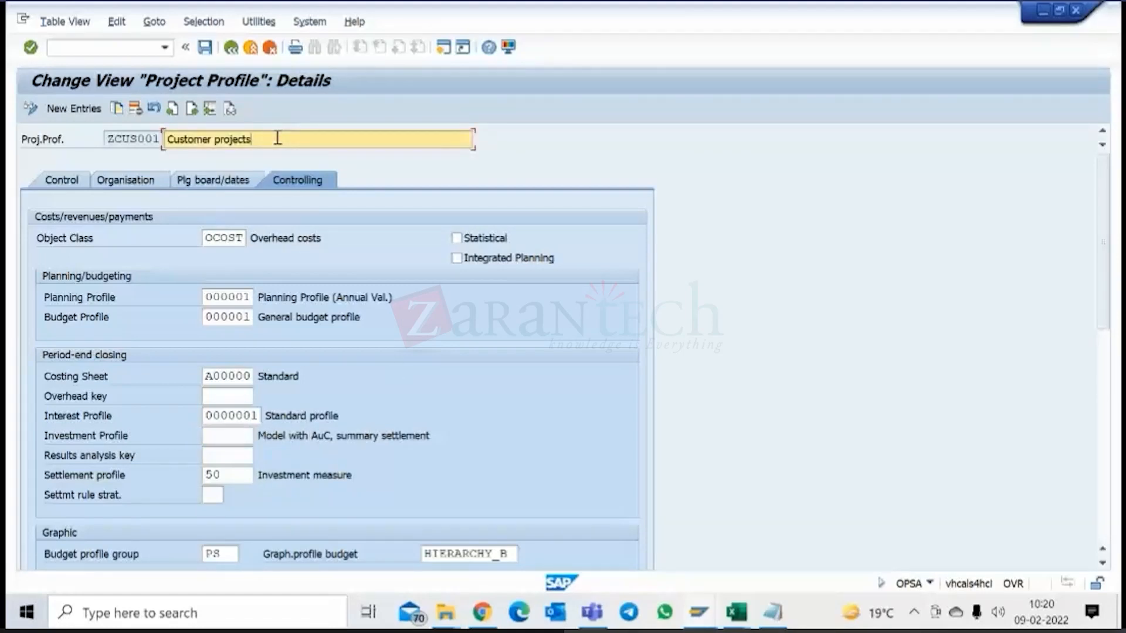
drag(166, 139, 212, 130)
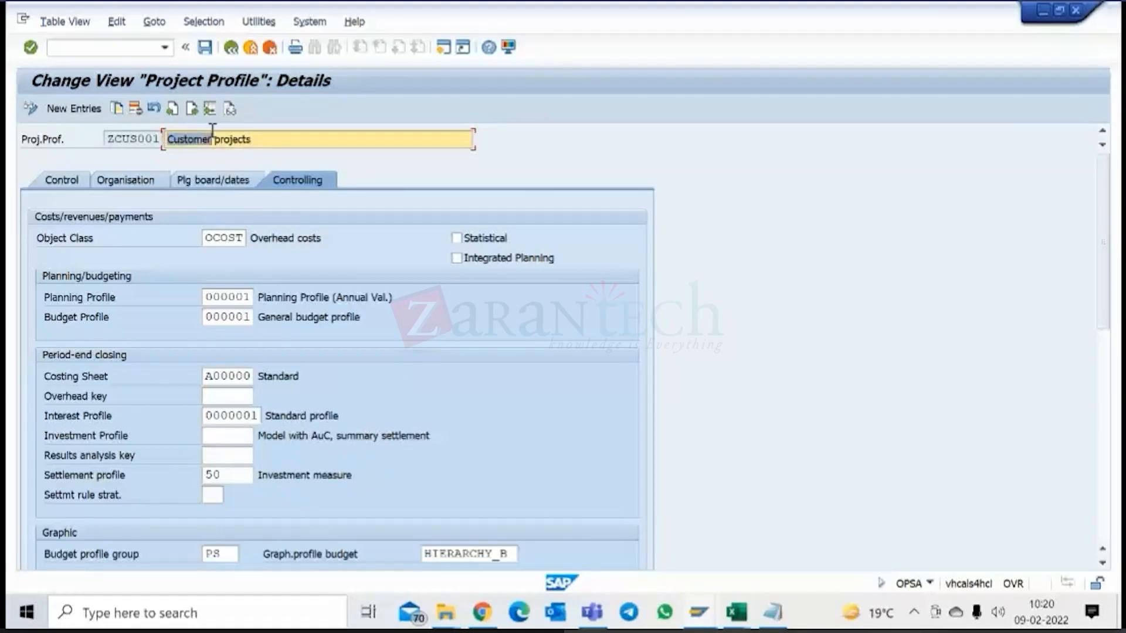
click(235, 415)
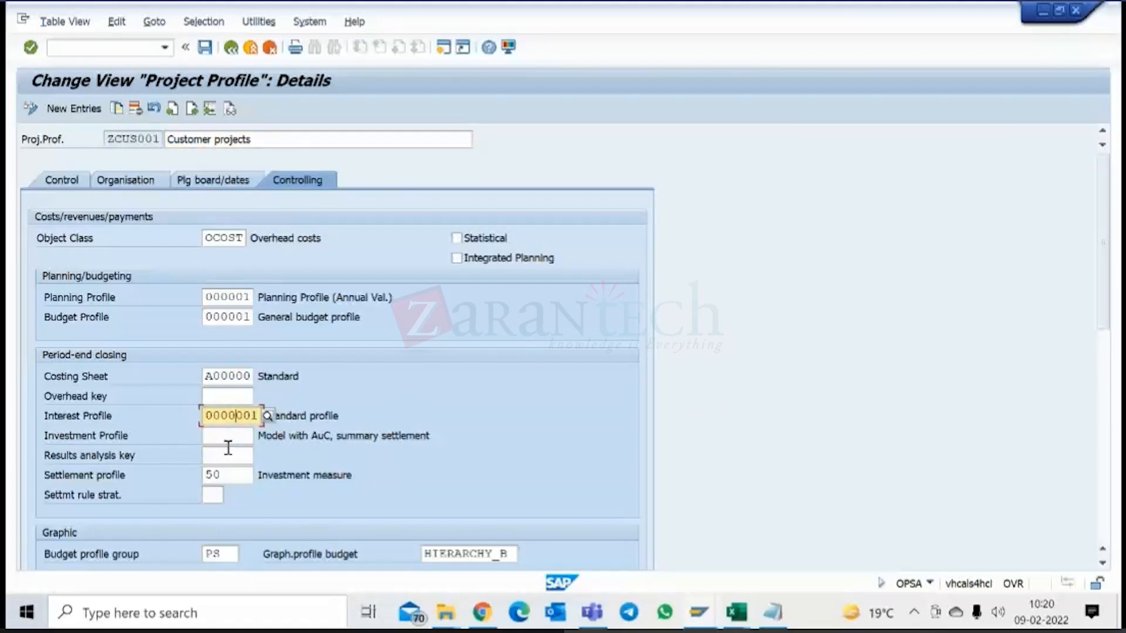
click(226, 436)
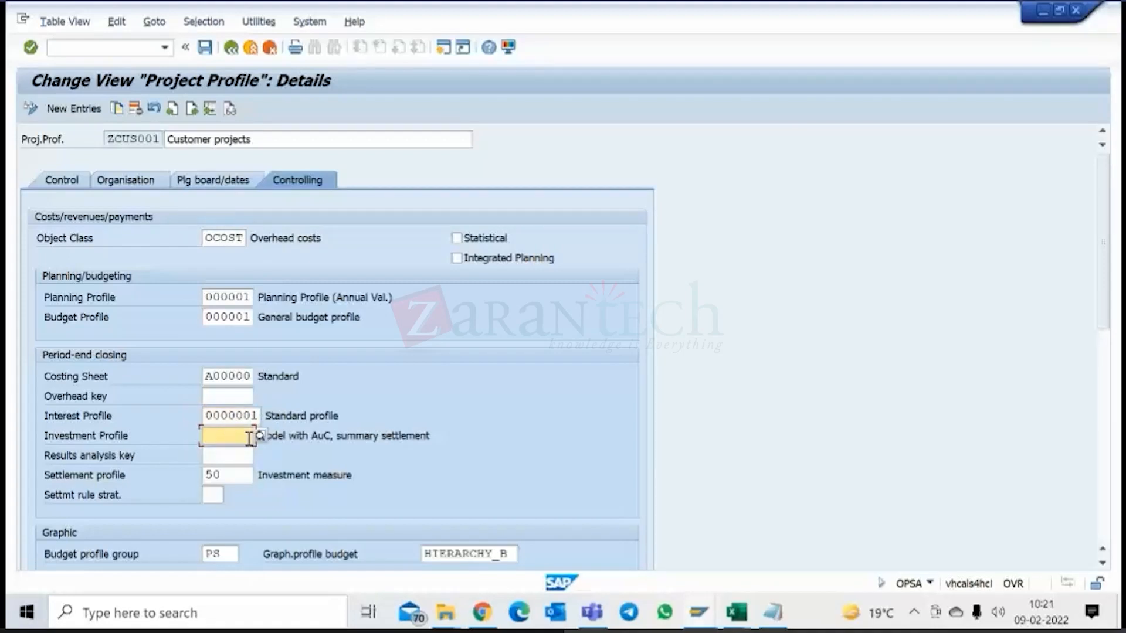
Set the results analysis key of project profile ZCUS001 to 000001 from the list of possible entries.
click(223, 456)
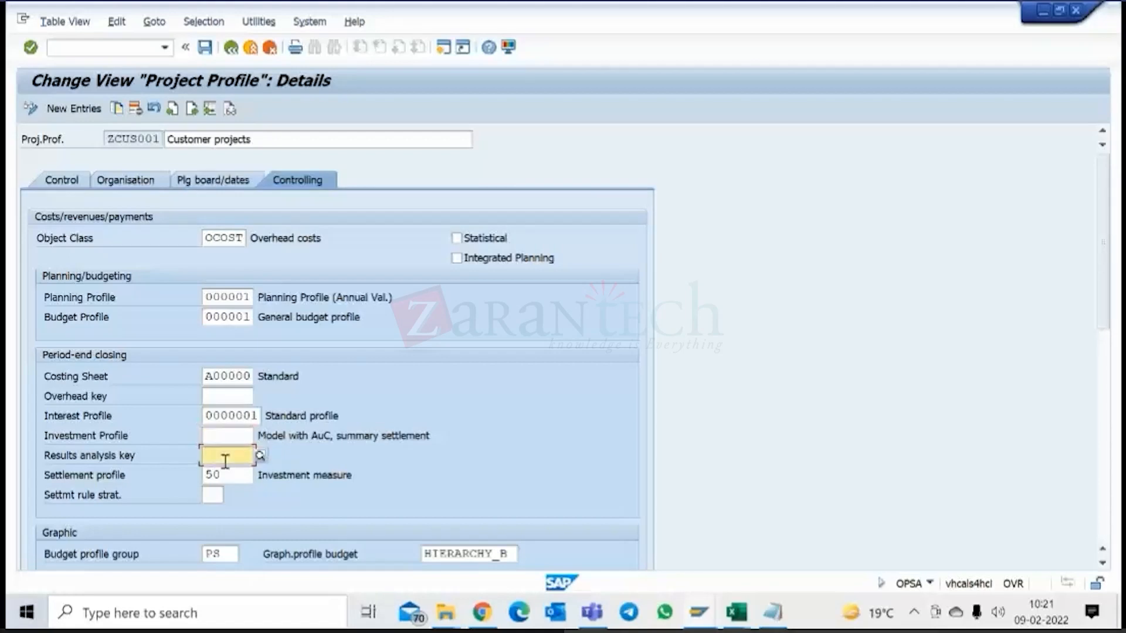
click(259, 456)
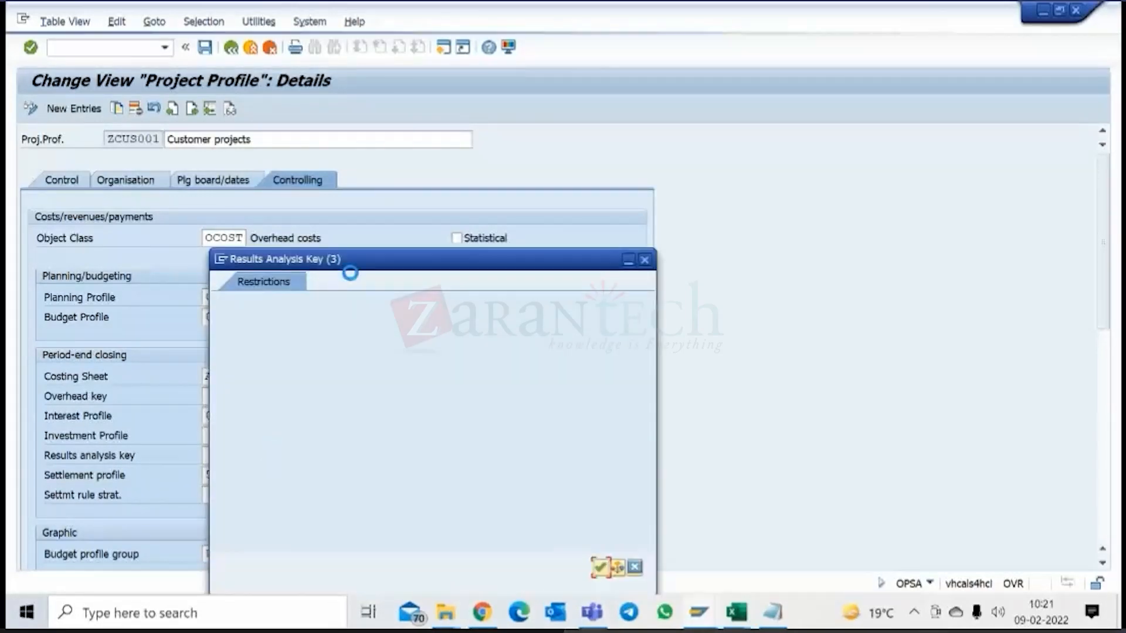
drag(350, 259, 358, 135)
click(607, 444)
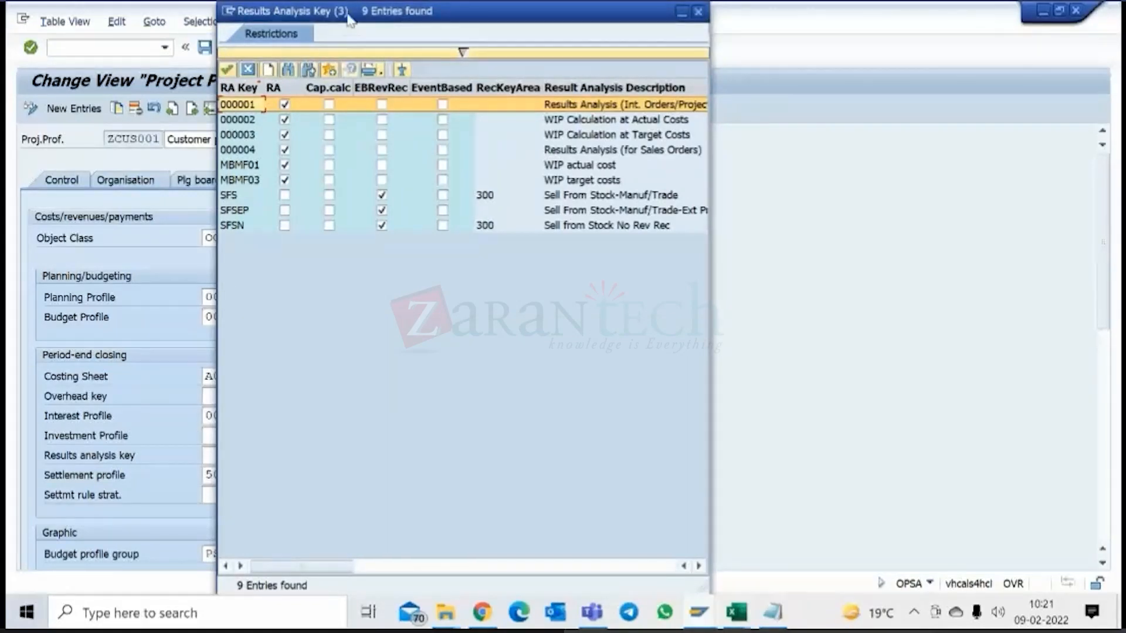
drag(354, 23, 432, 42)
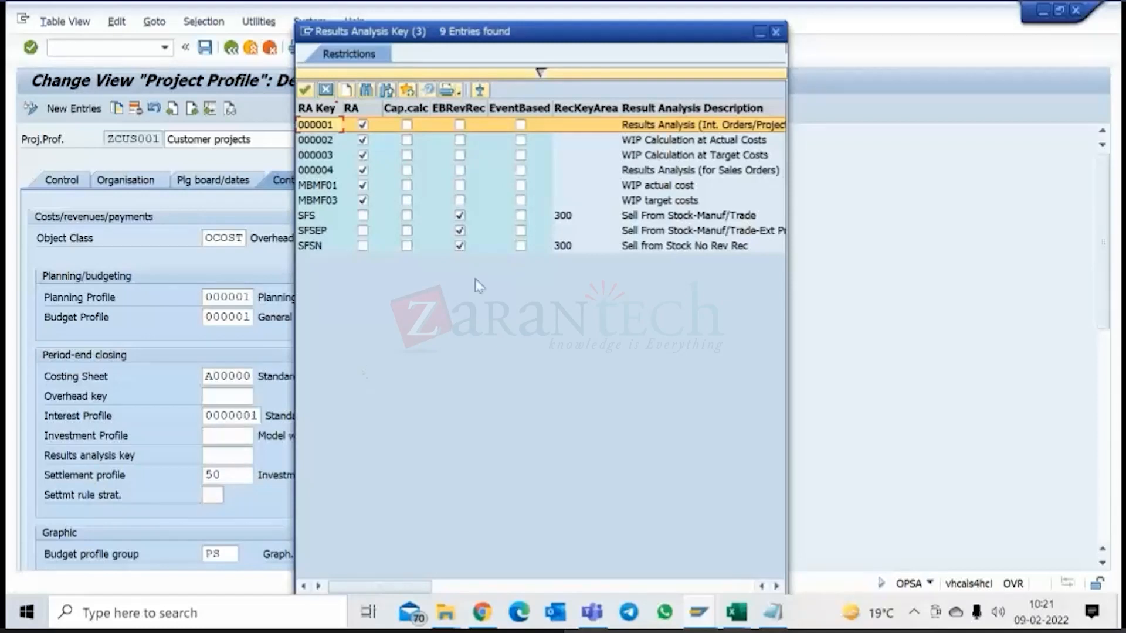
double_click(326, 125)
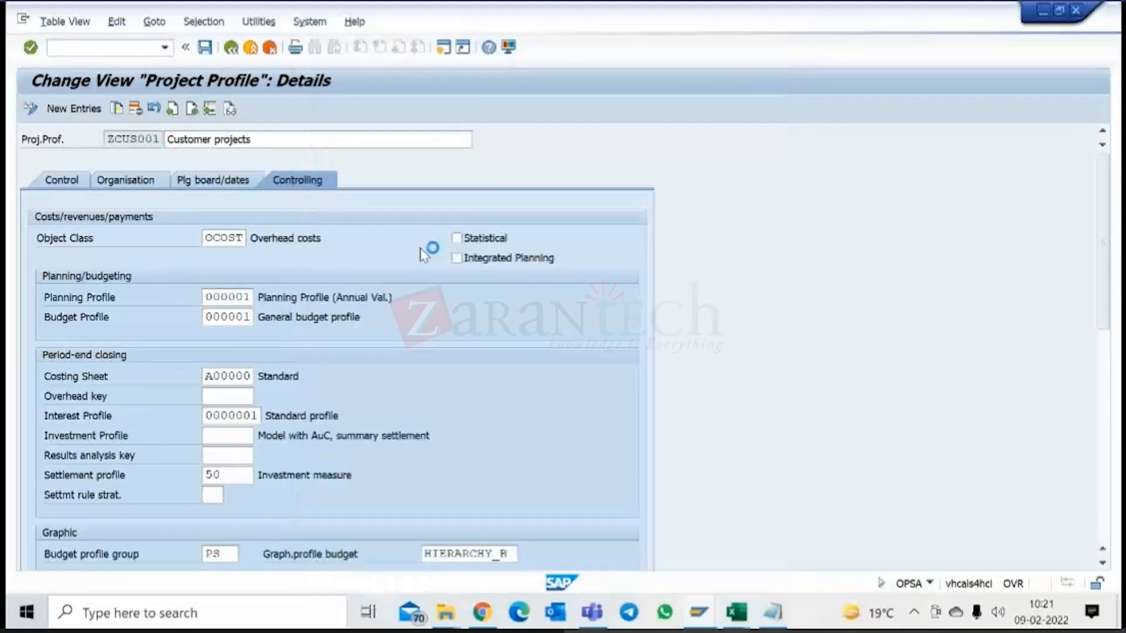
Examine the settlement profile assigned in the period-end closing data of the Customer projects profile.
click(220, 479)
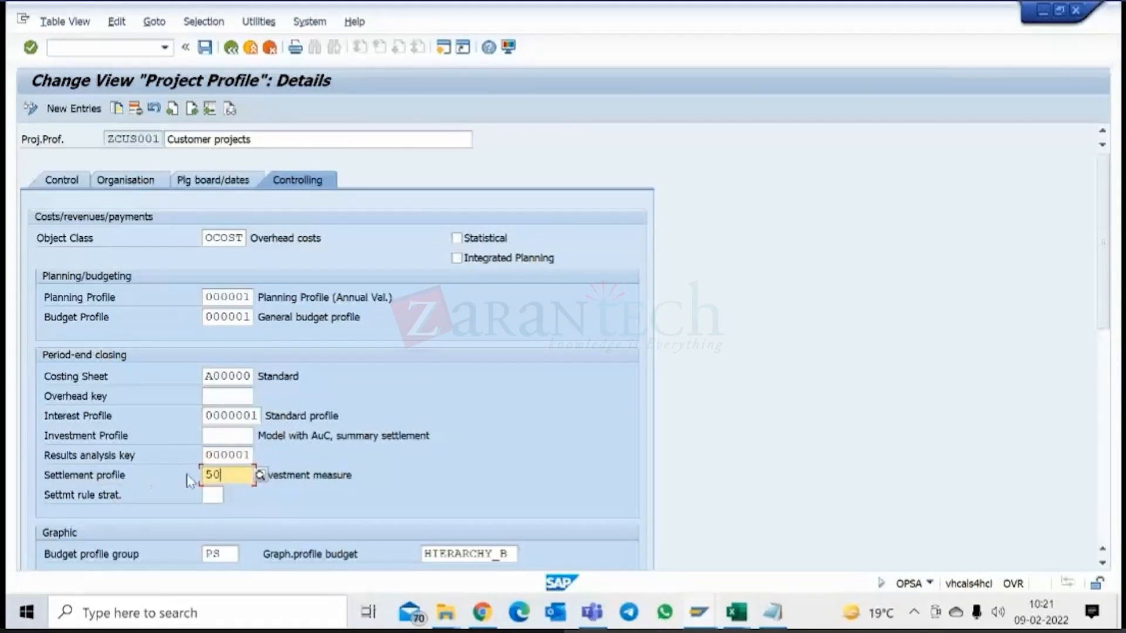
click(298, 475)
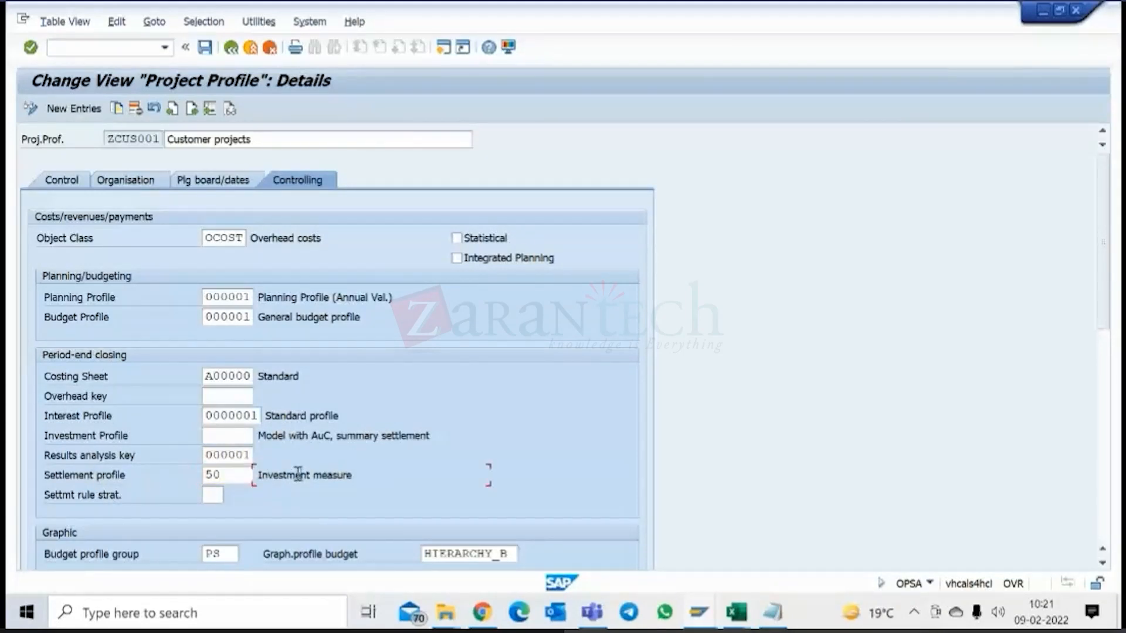
click(203, 139)
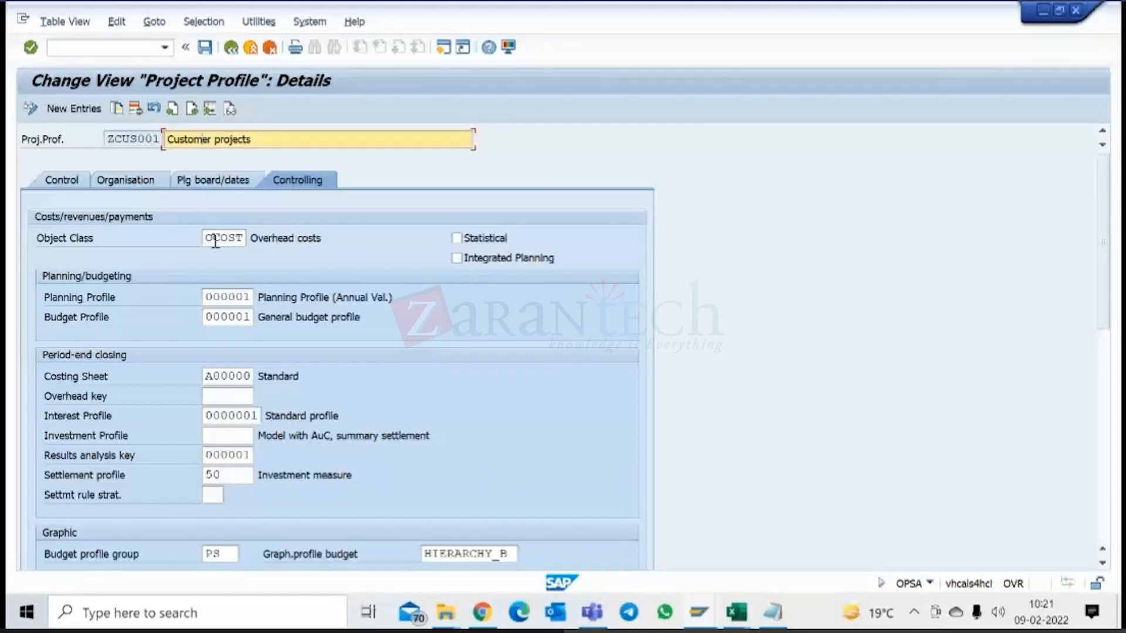
click(228, 476)
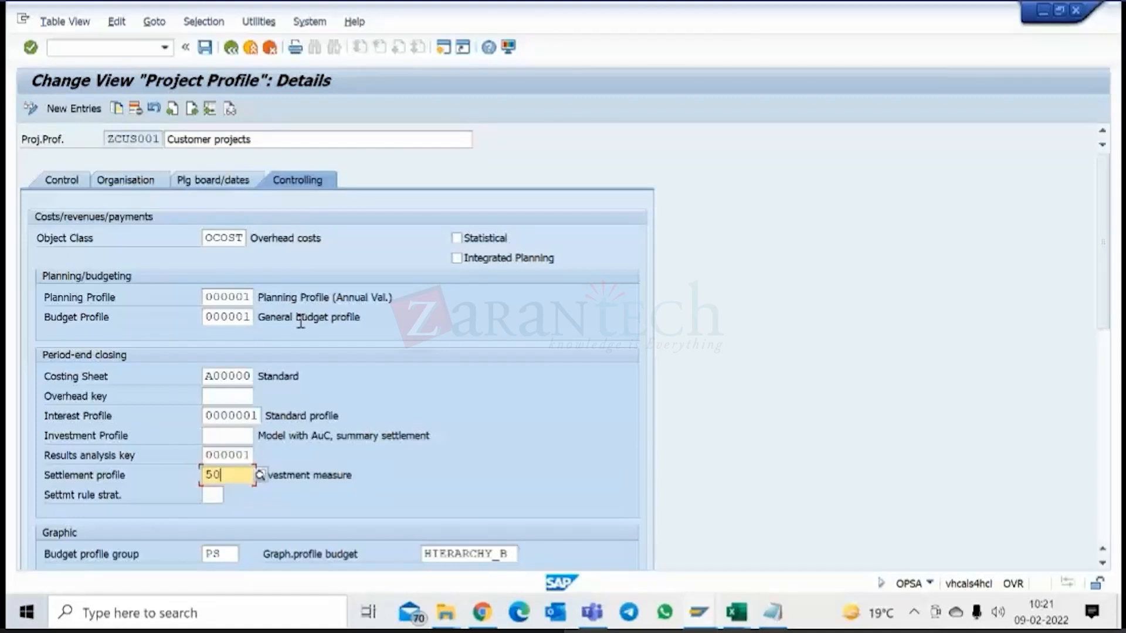
click(44, 472)
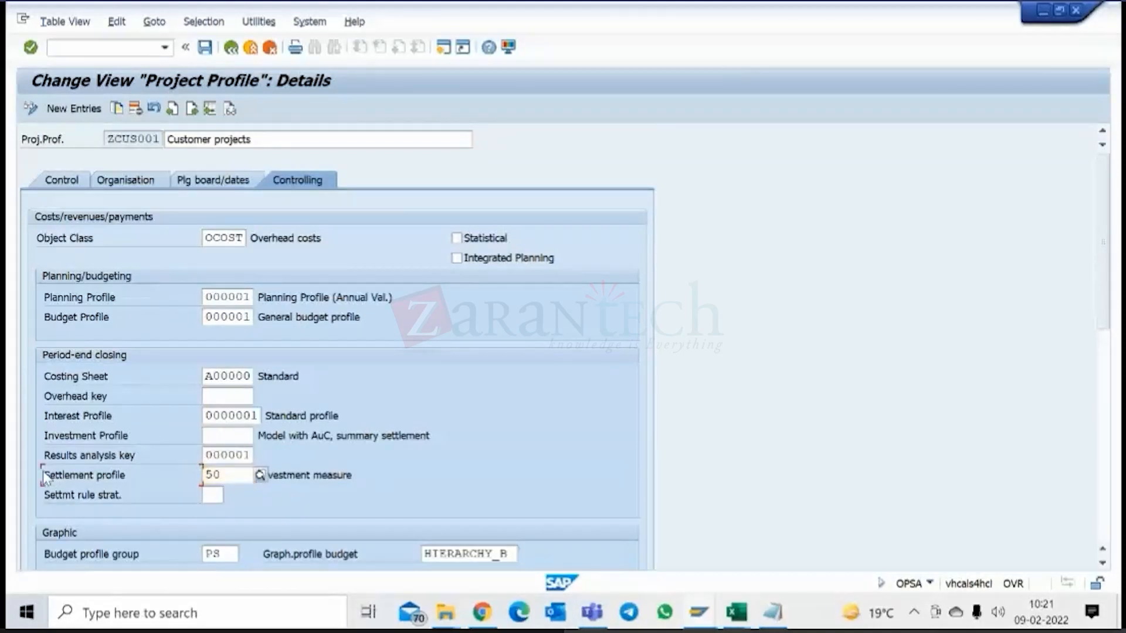
click(231, 477)
scroll(232, 472, down, 1)
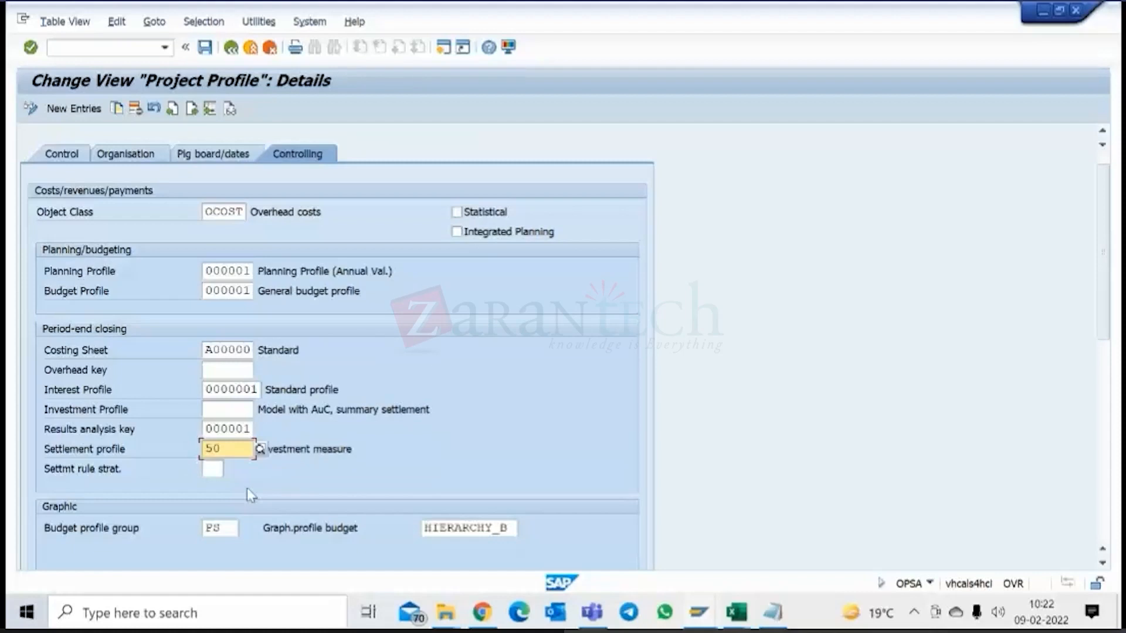
Display the organisation data of project profile ZCUS001, save the profile and return to its details window.
click(135, 158)
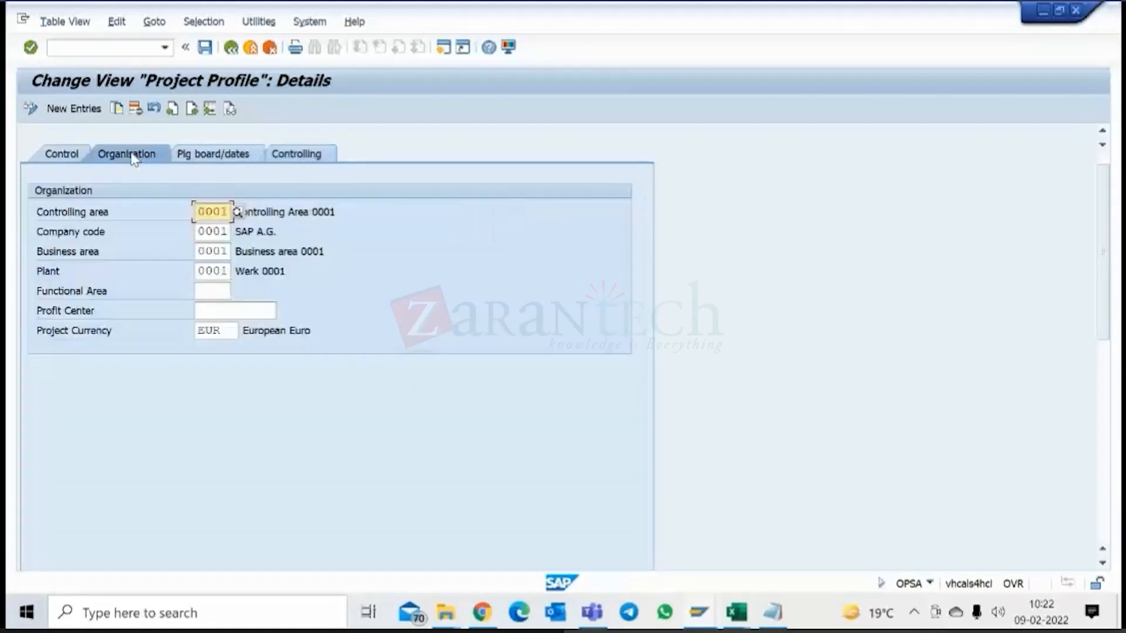
click(205, 49)
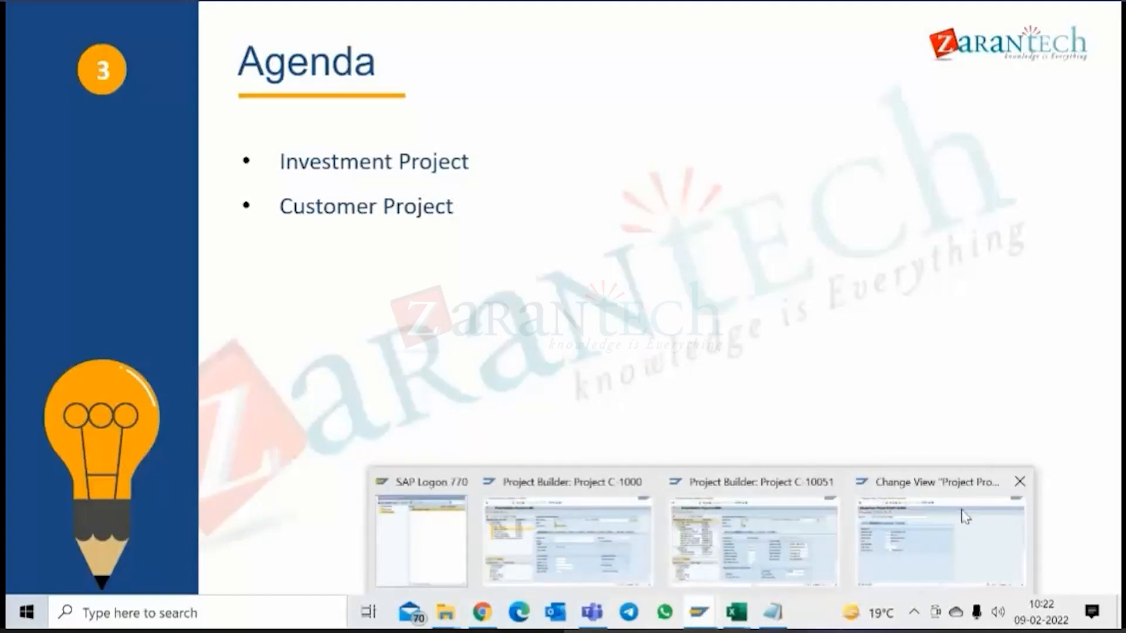
click(963, 516)
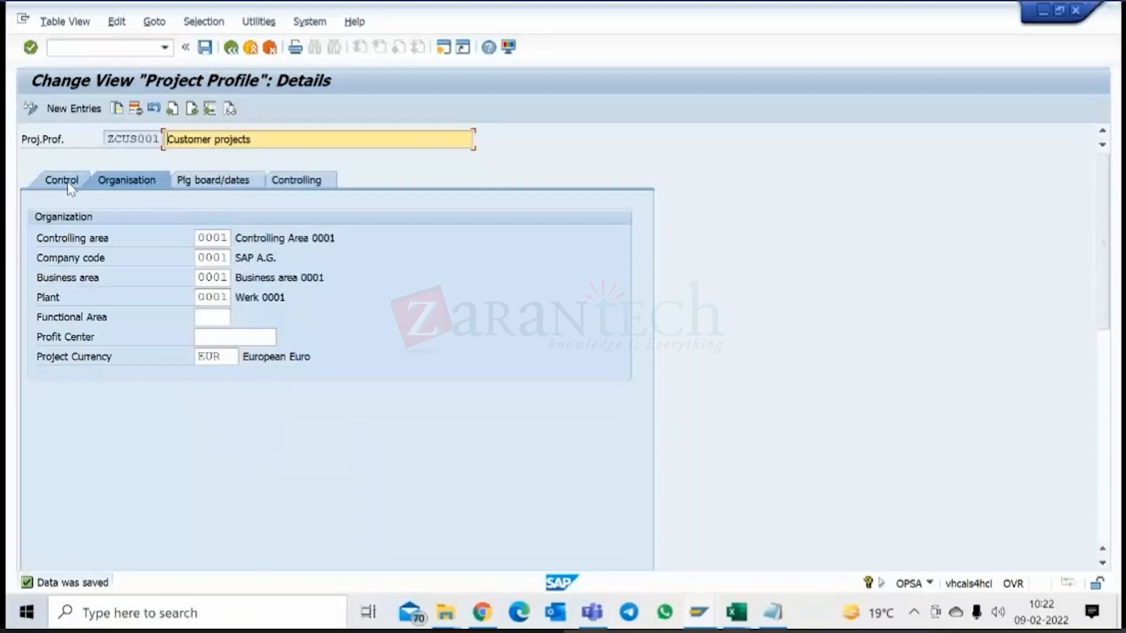
Review the control, organisation, planning board/dates and controlling data of project profile ZCUS001, including its investment profile field.
click(68, 185)
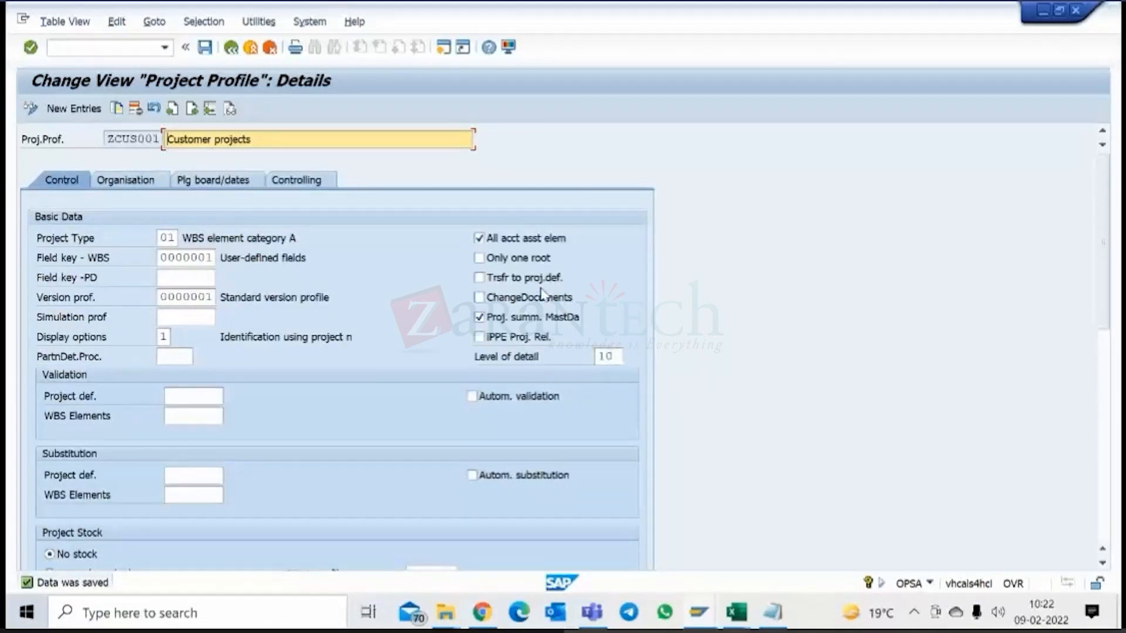
click(148, 180)
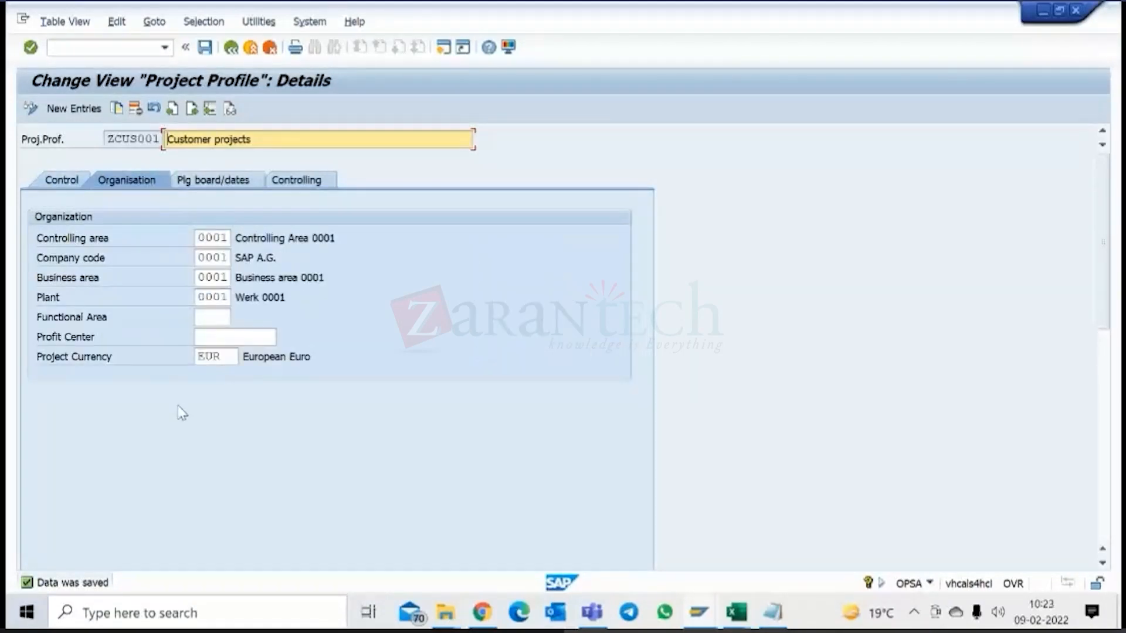
click(220, 186)
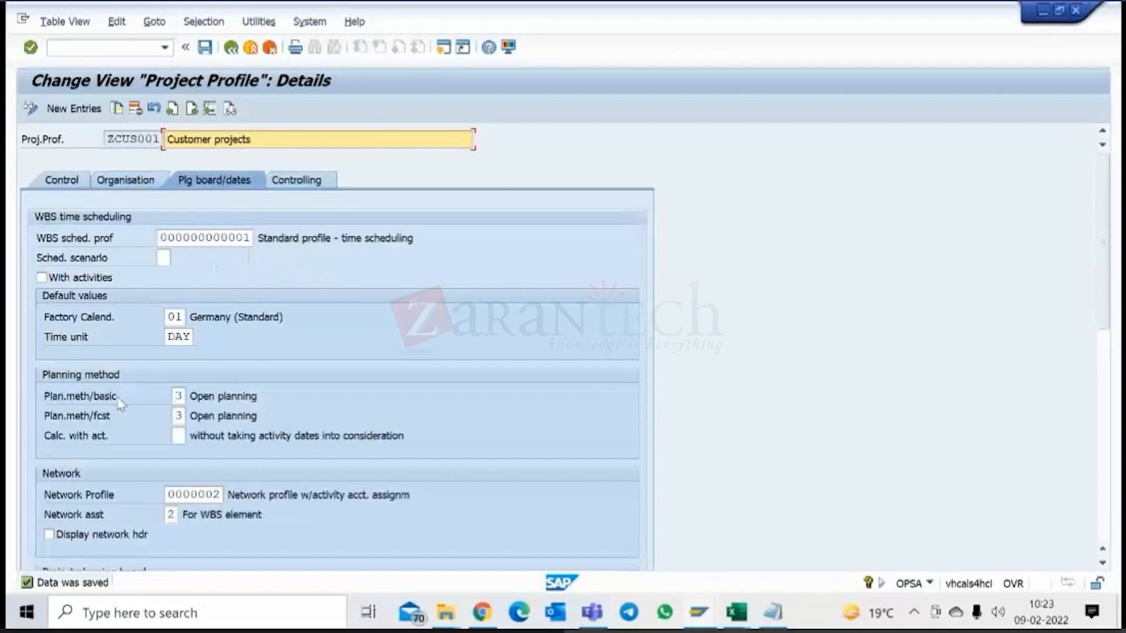
click(299, 180)
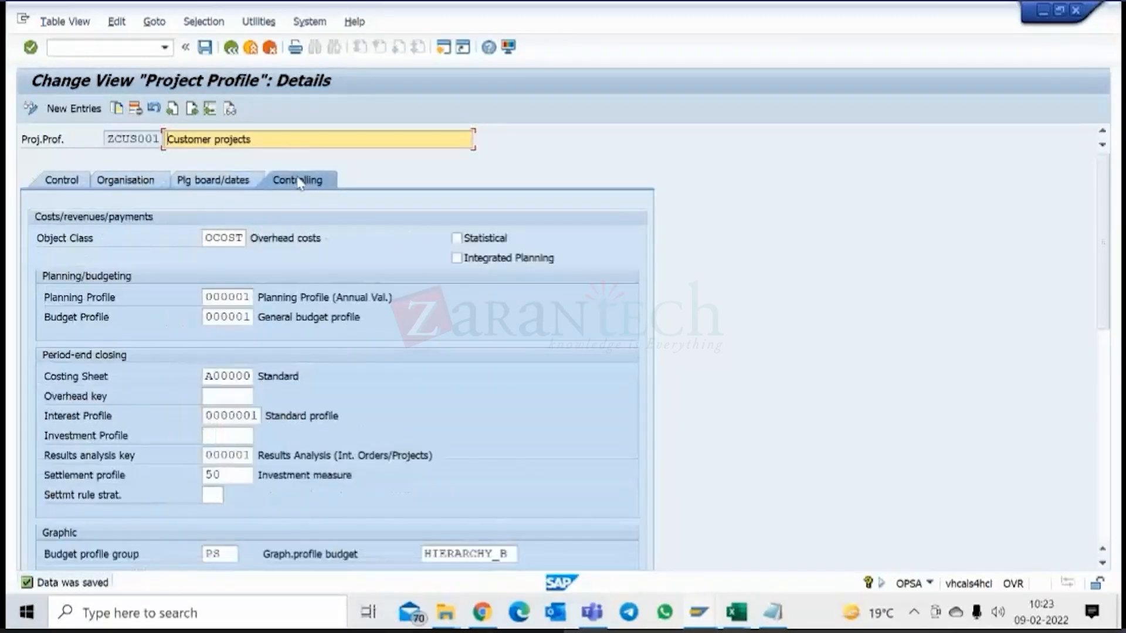
click(251, 138)
click(43, 435)
click(217, 435)
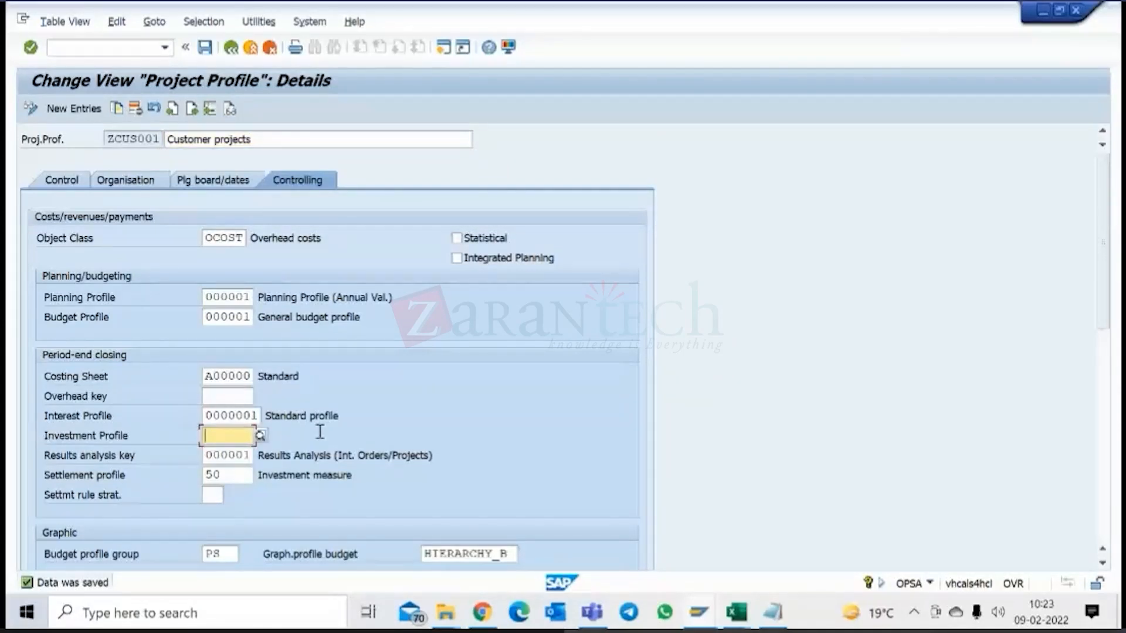
Display the possible entries for the settlement profile in the period-end closing data and close the list without choosing one.
click(92, 476)
click(313, 476)
click(240, 474)
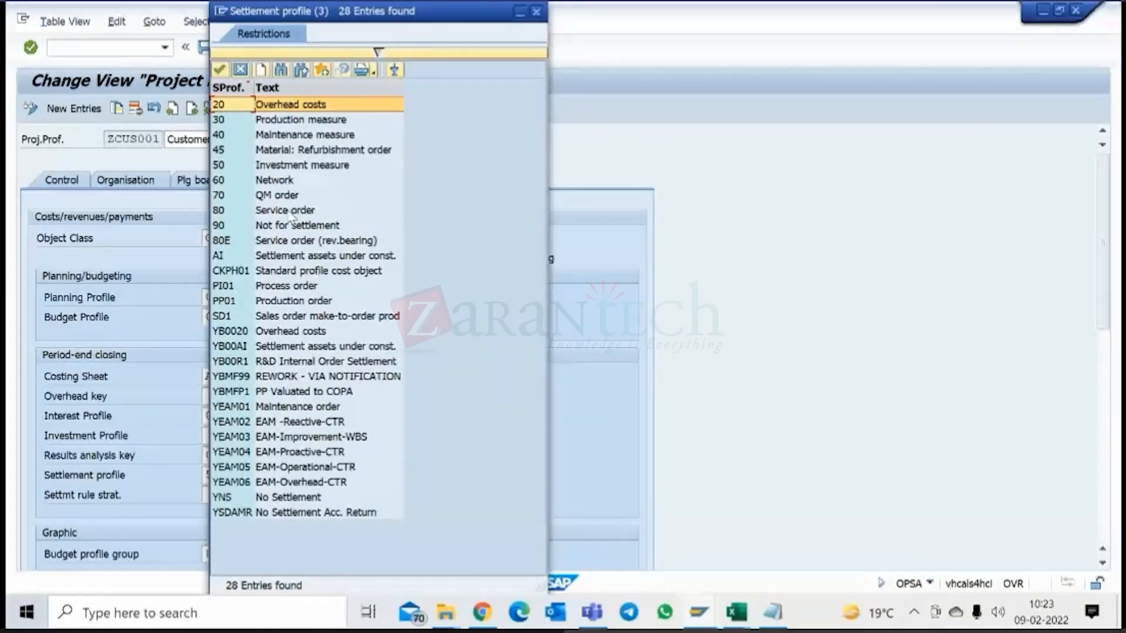
click(240, 71)
click(218, 475)
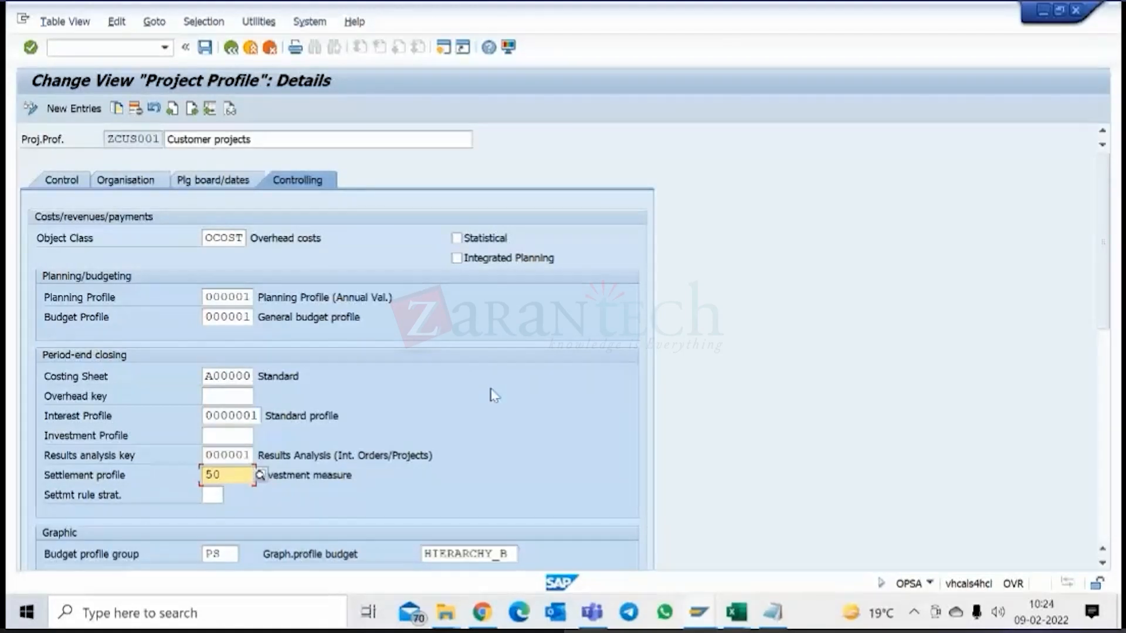
Examine the system status of WBS element C-1000-1 in the Project Builder session for C-1000, and return to the project profile session.
click(694, 614)
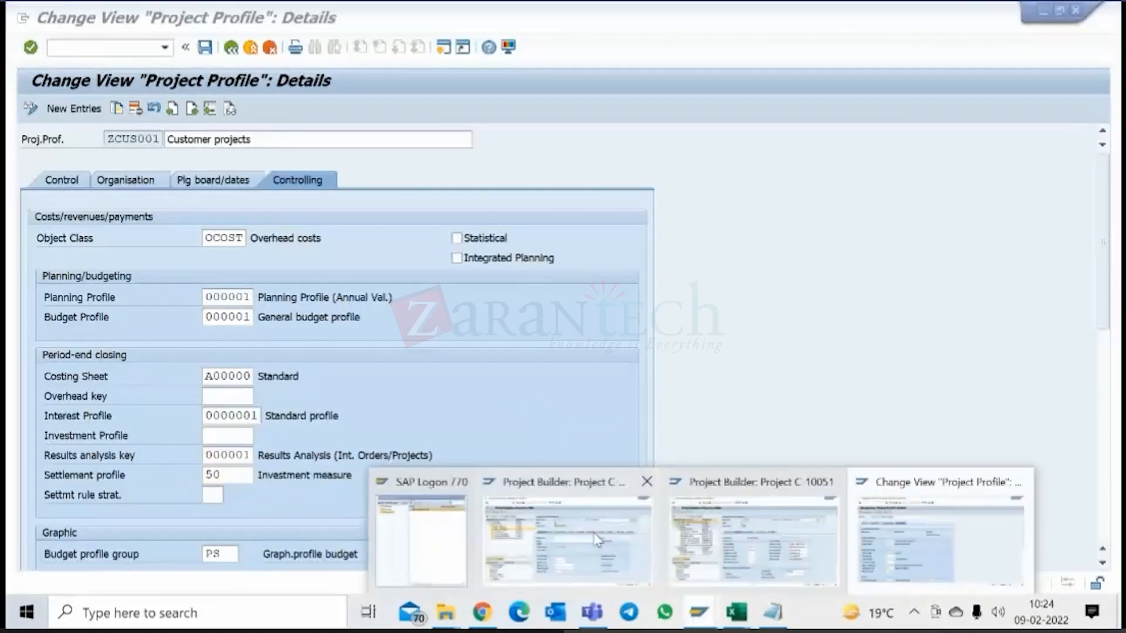
click(597, 540)
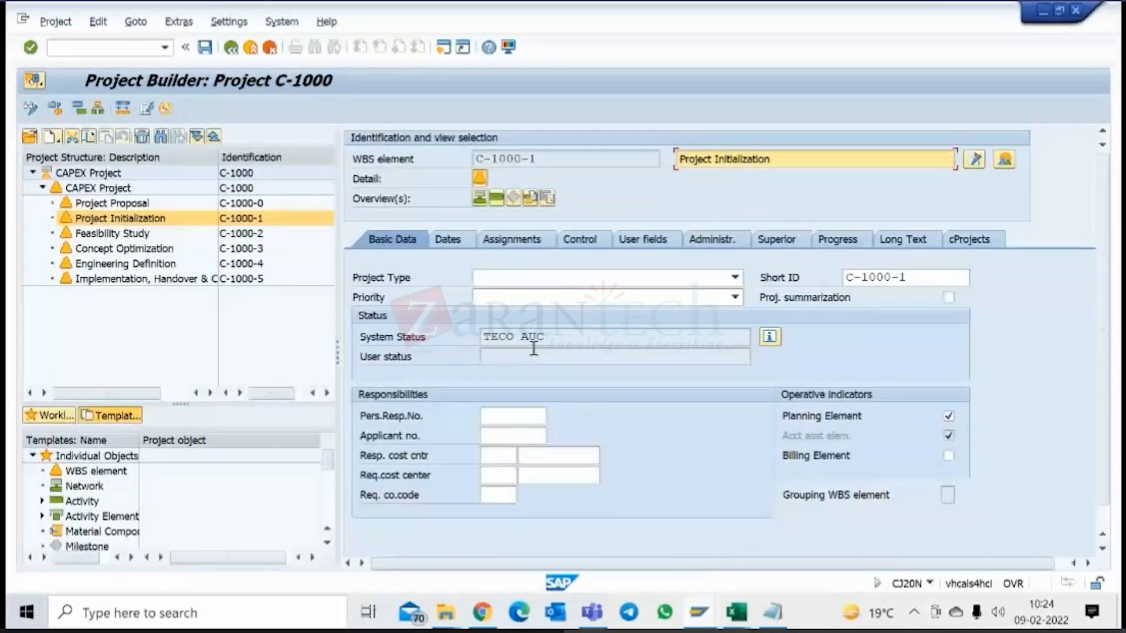
double_click(550, 338)
click(552, 339)
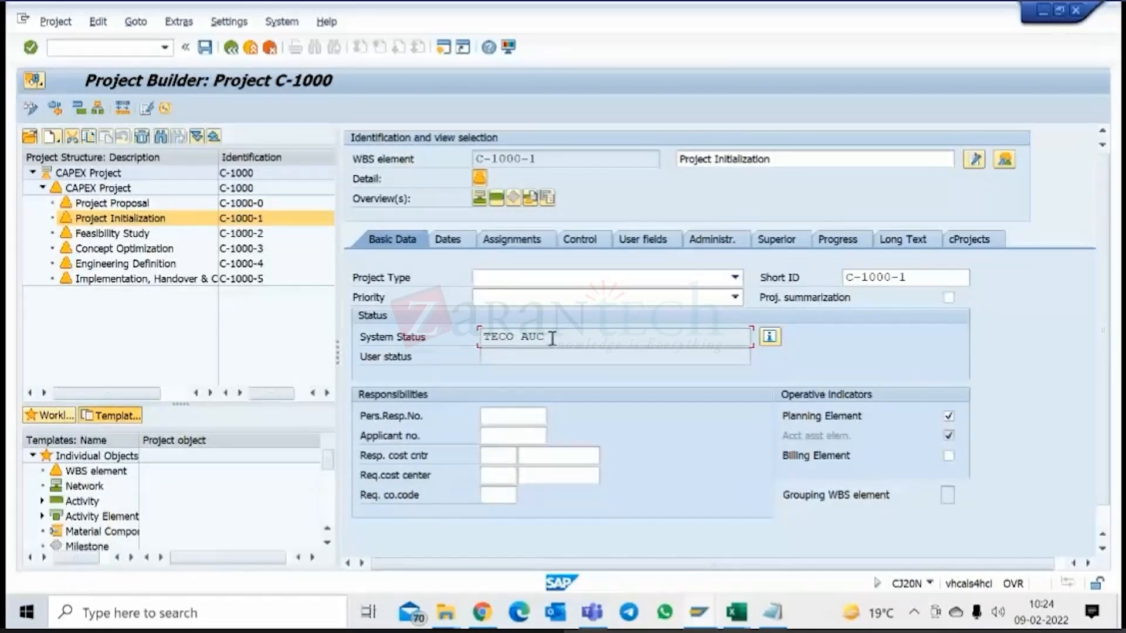
drag(520, 335, 562, 335)
click(560, 334)
drag(521, 339, 560, 339)
click(573, 335)
mouse_move(697, 612)
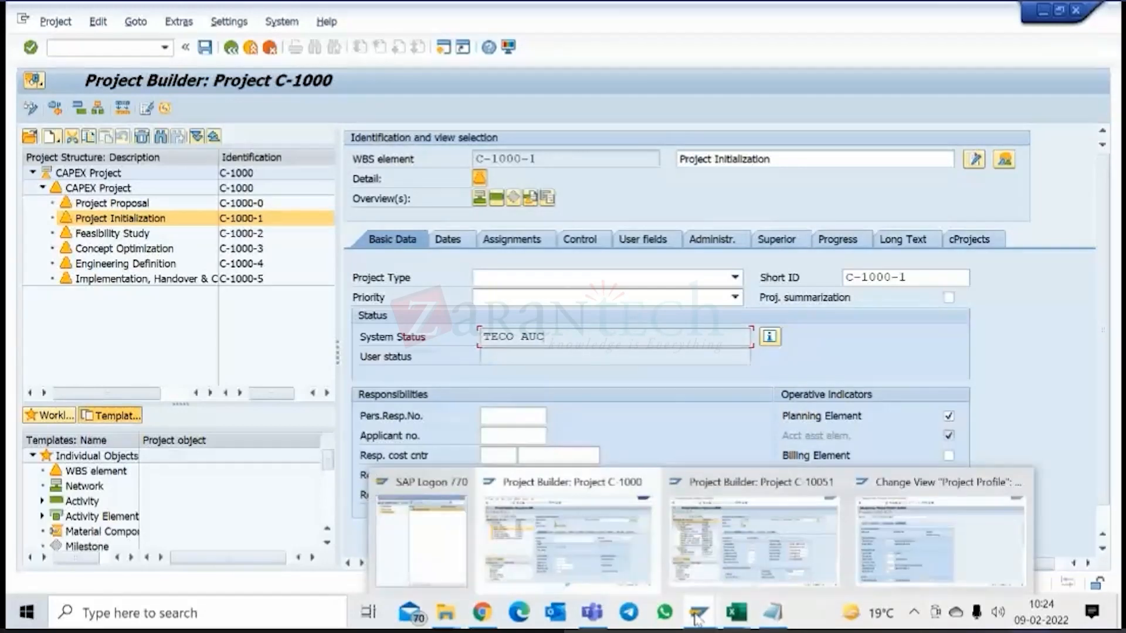
click(900, 544)
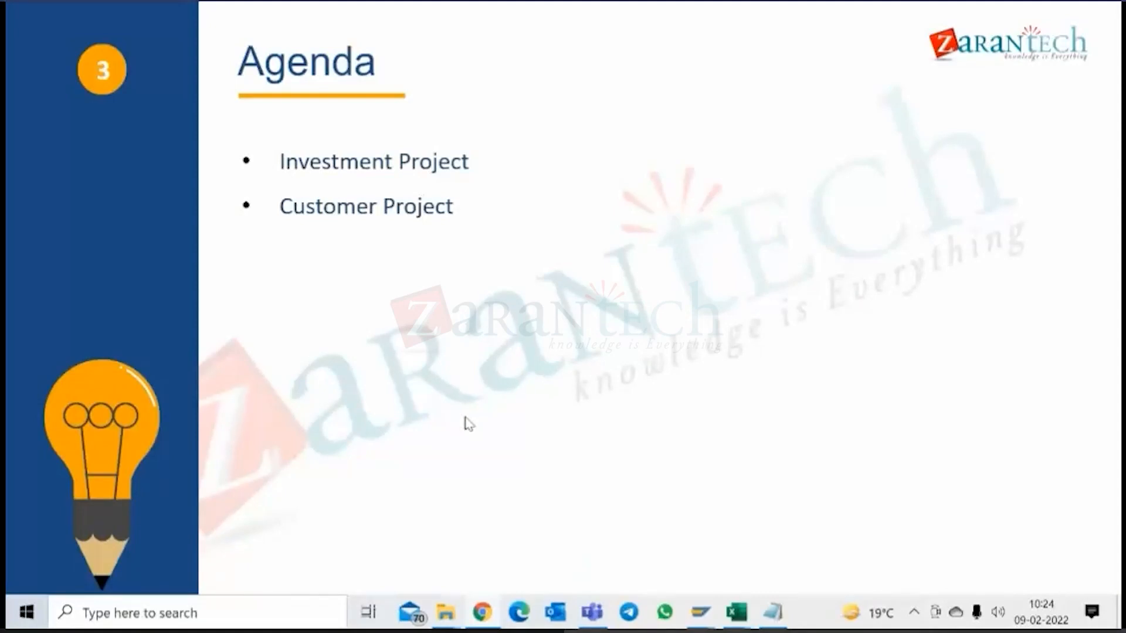
click(469, 424)
click(469, 424)
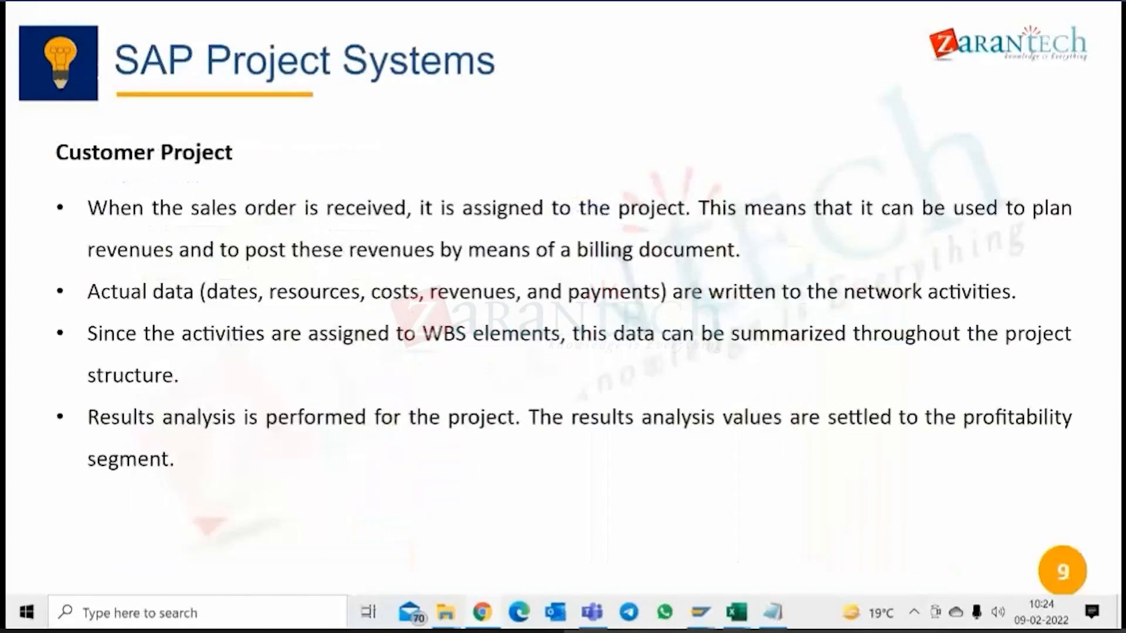
key(Left)
key(Left)
key(Left)
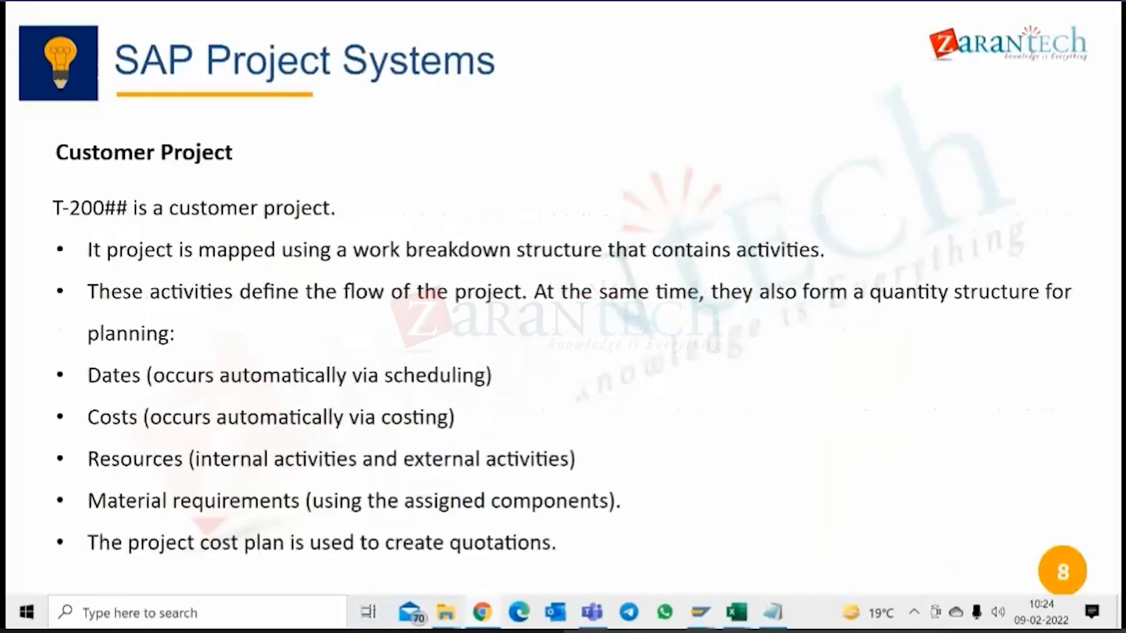
key(Left)
key(Left)
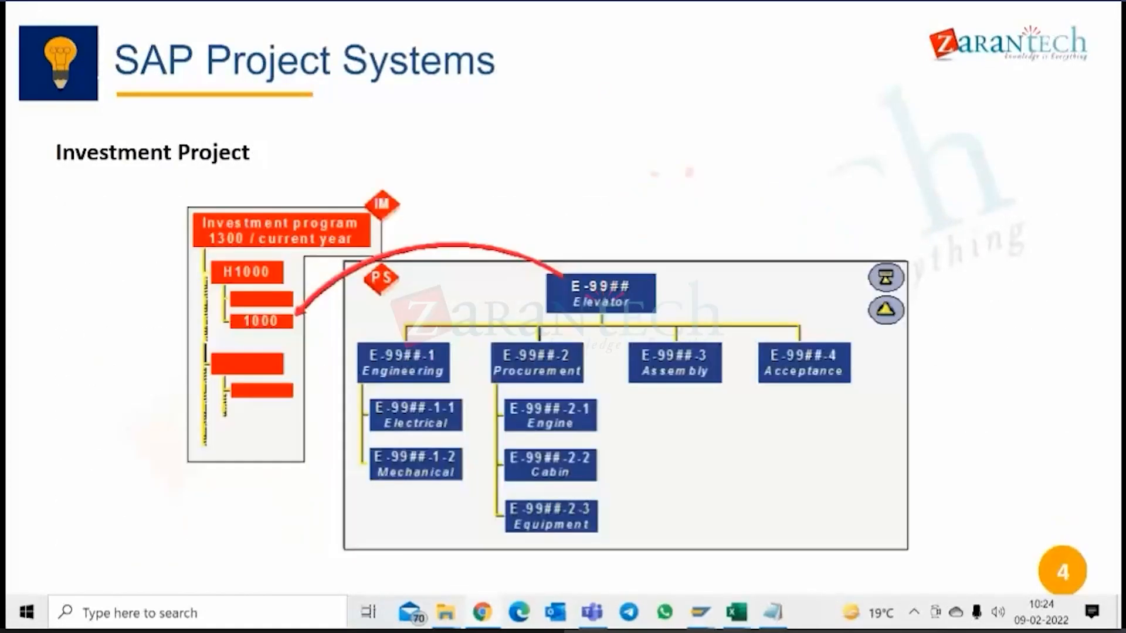
key(Left)
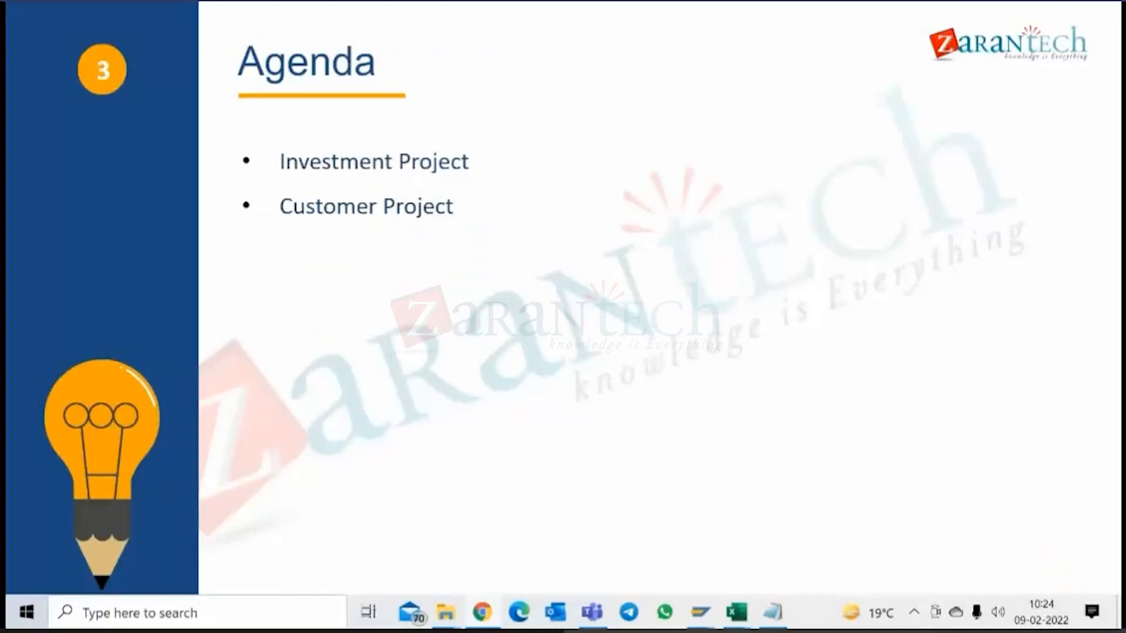
key(Right)
key(Right)
key(Right)
key(Right)
key(Right)
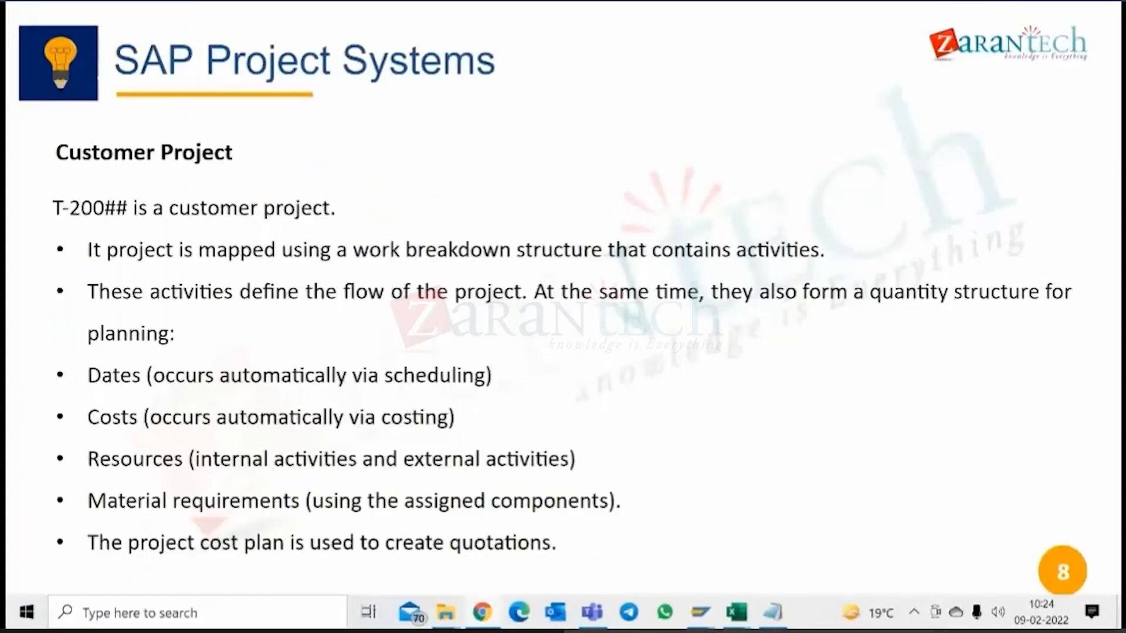
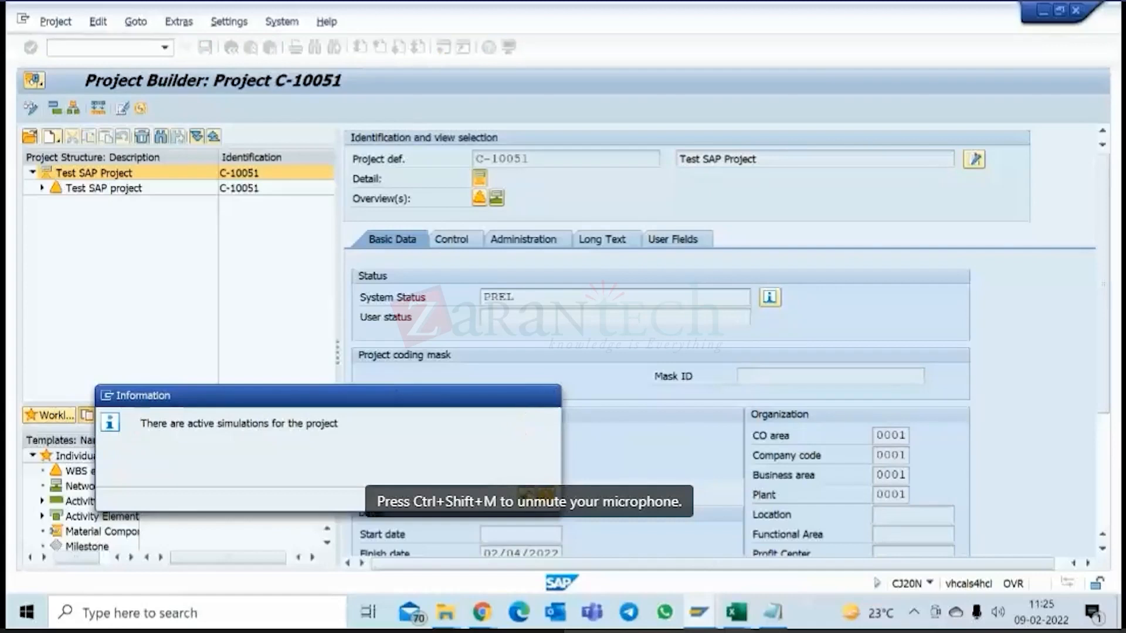
Acknowledge the simulation notice for project C-10051 and open the network graphic for the Prepare network 4000301.
key(Return)
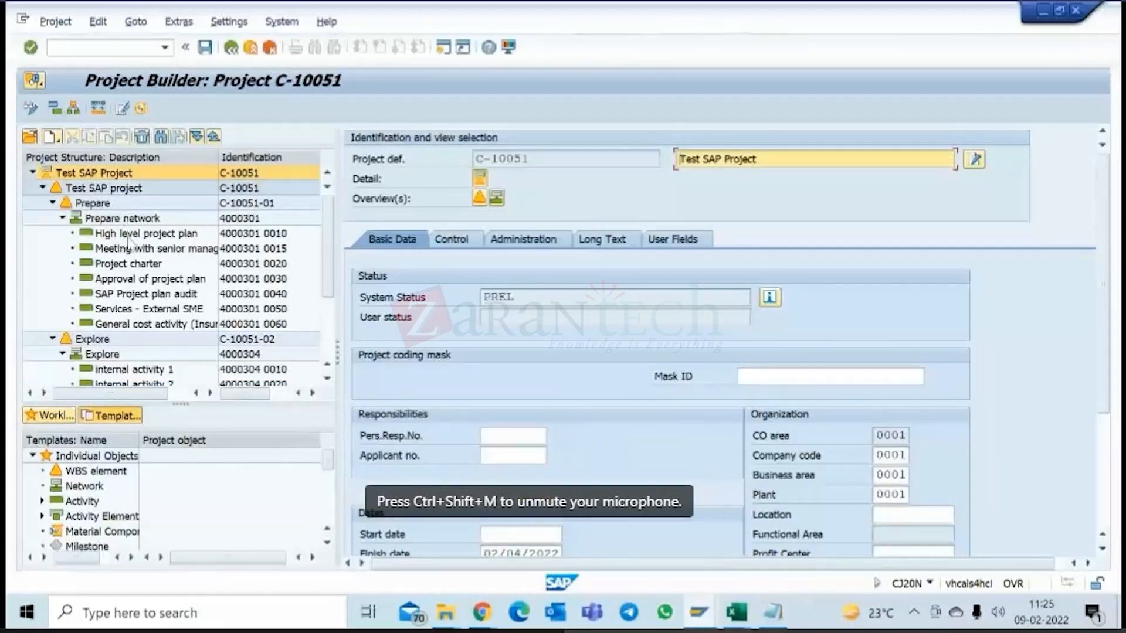
click(145, 219)
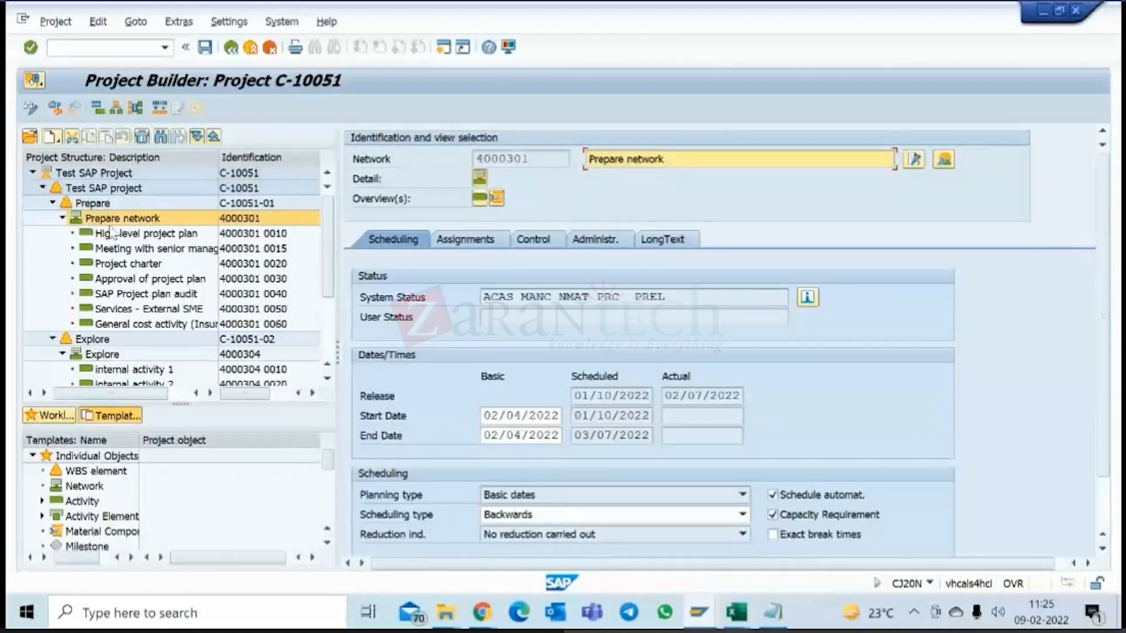
click(135, 113)
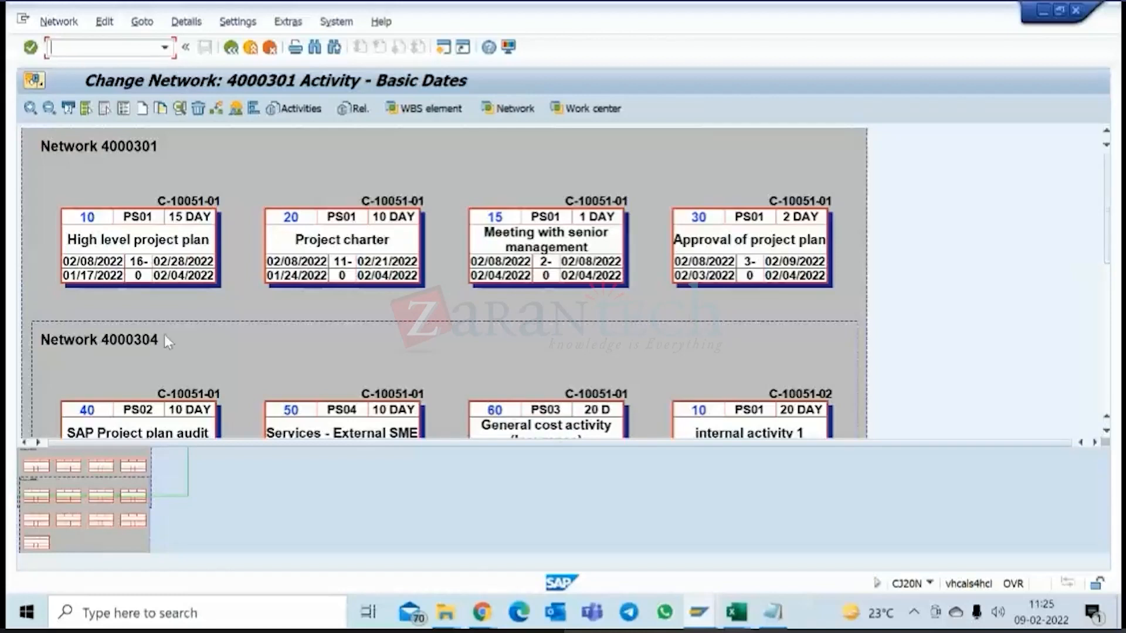
Link activities in network 4000301 with FS relationships: 10 to 20, 10 to 15, 20 to 15, and 15 to 30.
click(218, 110)
drag(232, 240, 268, 239)
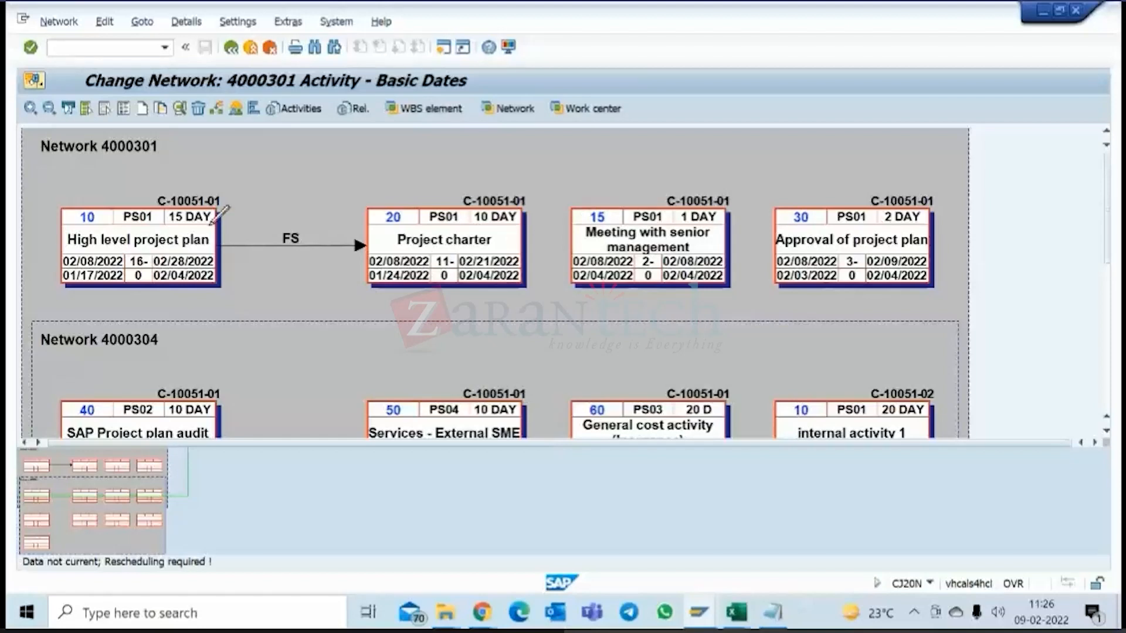
mouse_move(219, 215)
mouse_down()
mouse_move(562, 195)
mouse_move(581, 214)
mouse_up()
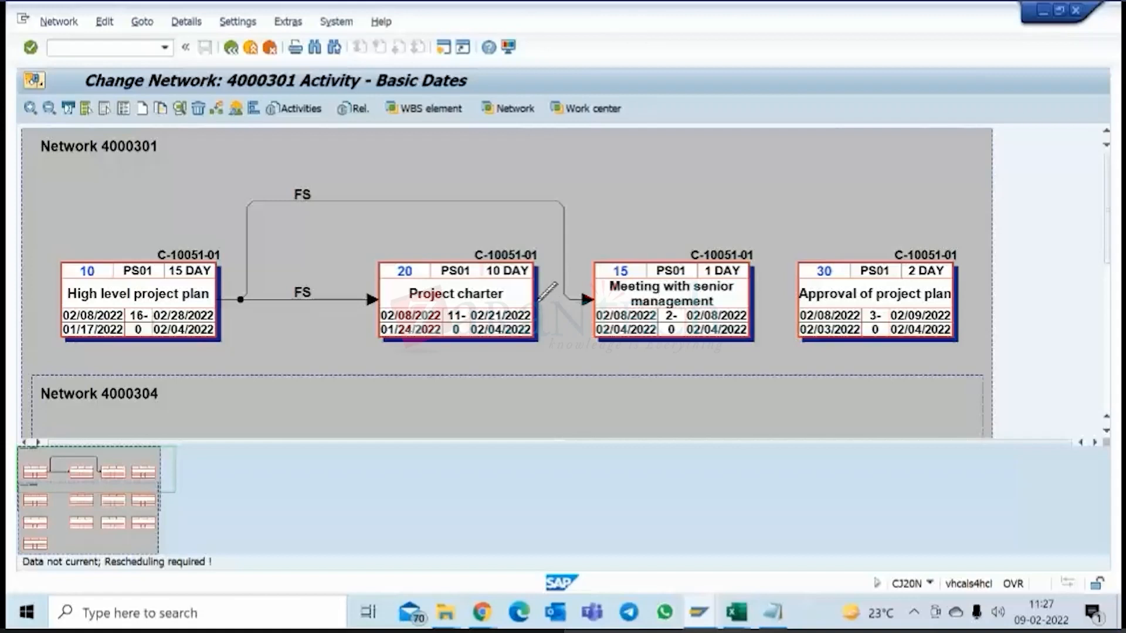
drag(590, 308, 597, 306)
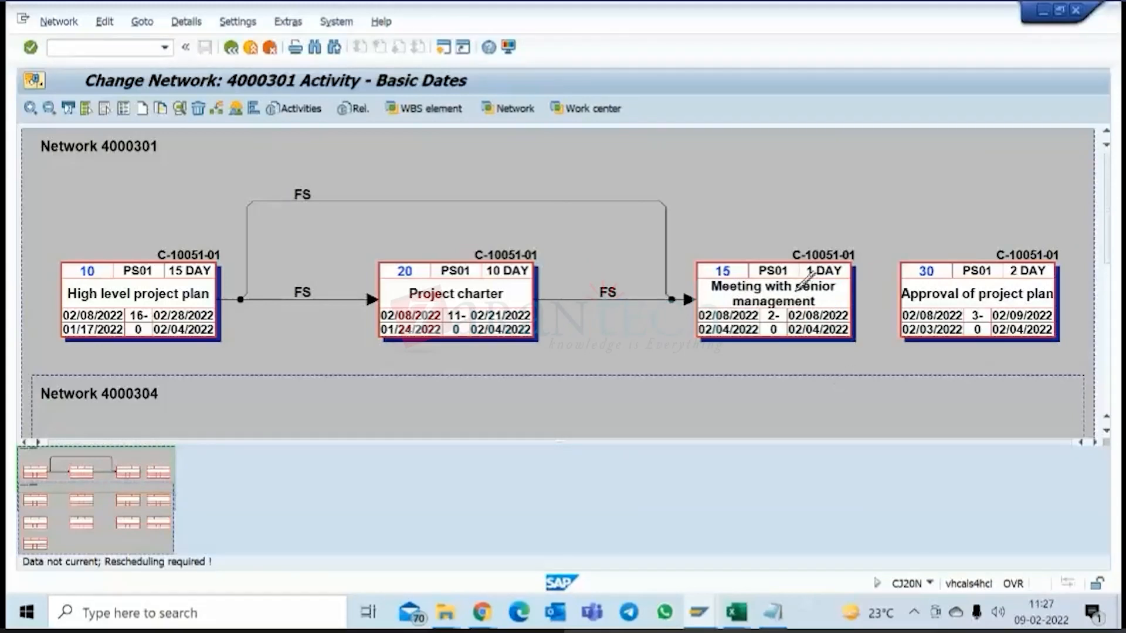
drag(853, 294, 903, 290)
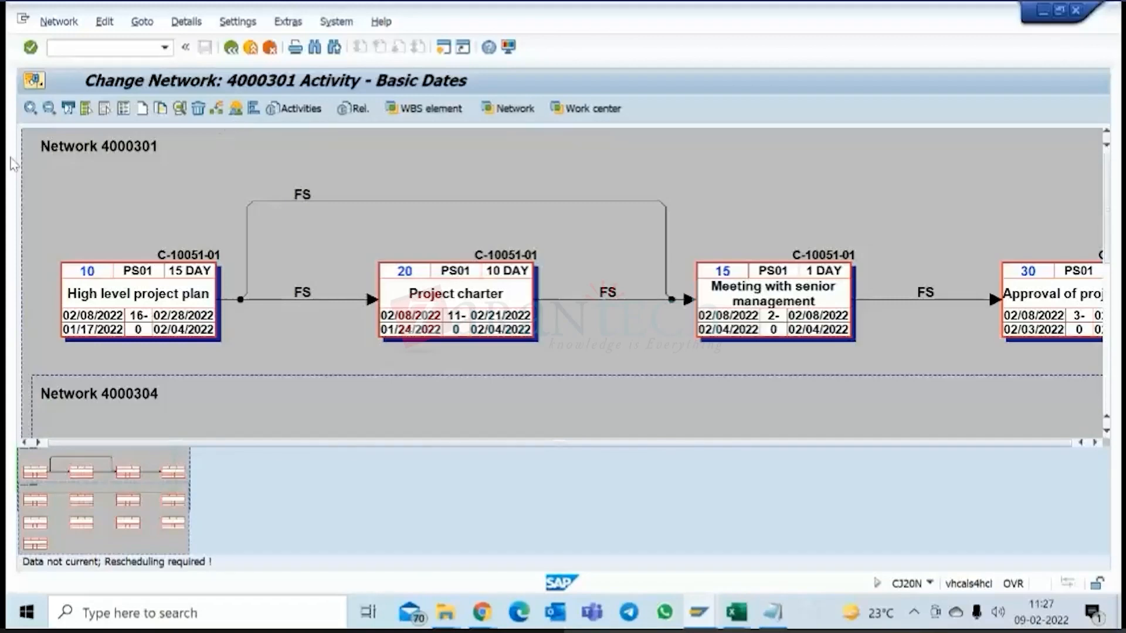
Create an SS relationship from Approval of project plan (30) to SAP Project plan audit (40).
click(50, 109)
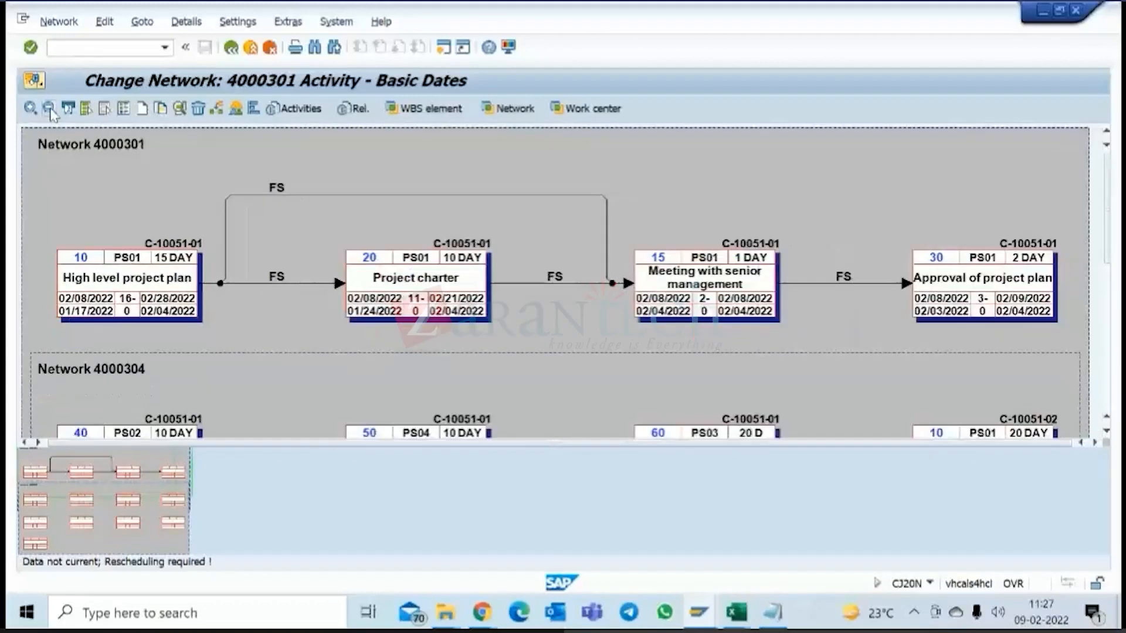
click(50, 110)
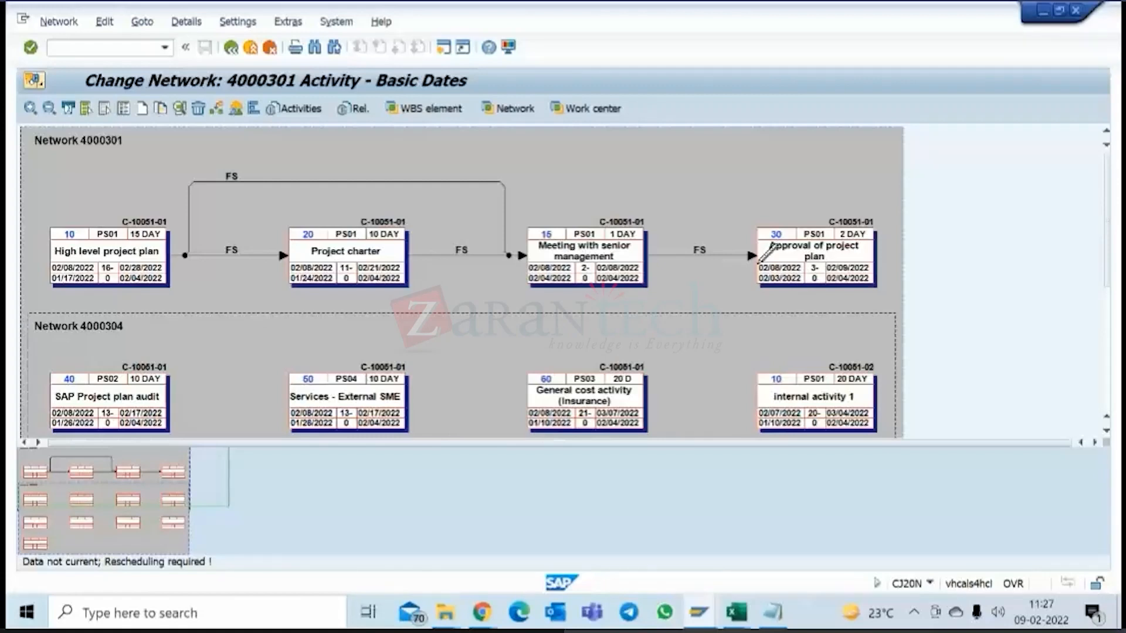
mouse_move(759, 262)
mouse_down()
mouse_move(427, 278)
mouse_move(193, 315)
mouse_move(51, 392)
mouse_up()
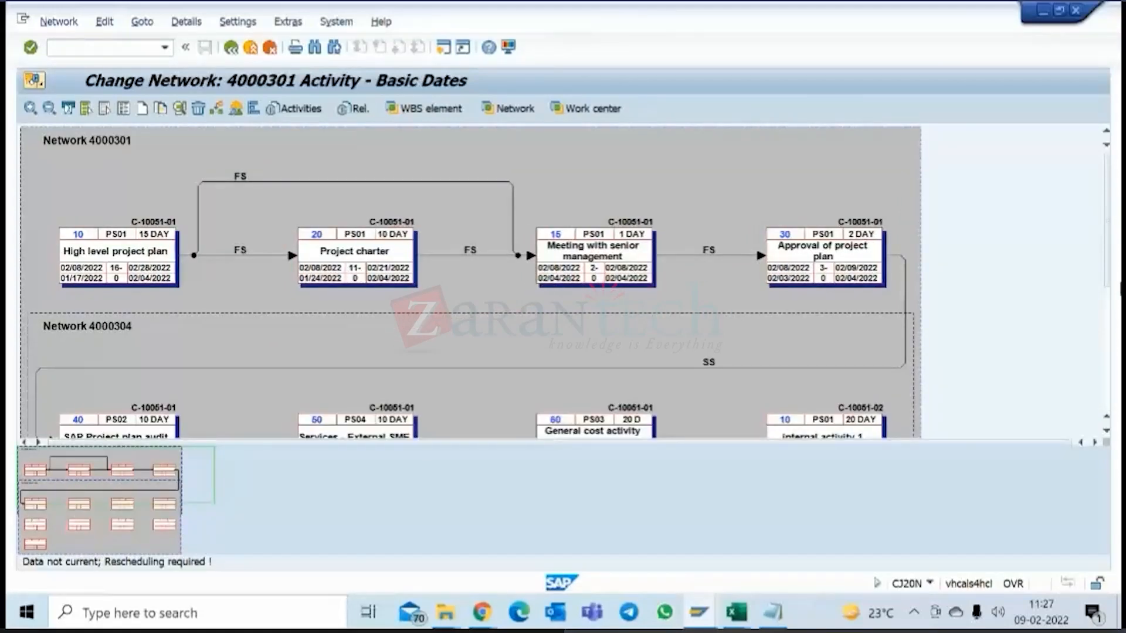
drag(1107, 263, 1098, 282)
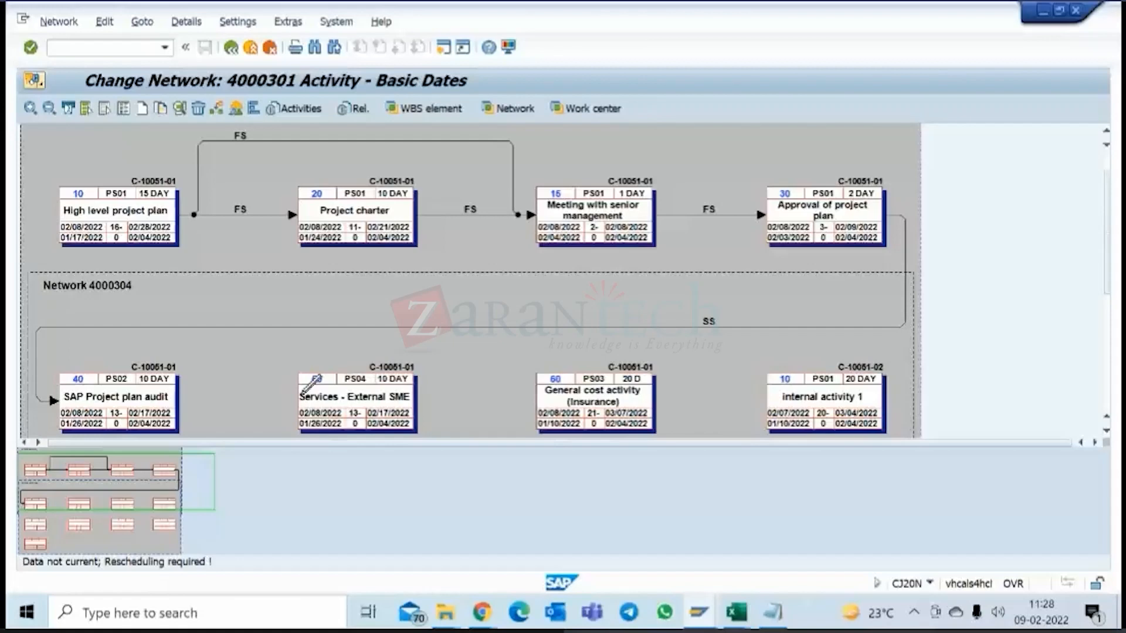
Draw an SS relationship from Services - External SME (50) to General cost activity (60), and delete that link.
mouse_move(301, 394)
mouse_down()
mouse_move(297, 376)
mouse_move(368, 358)
mouse_move(541, 396)
mouse_up()
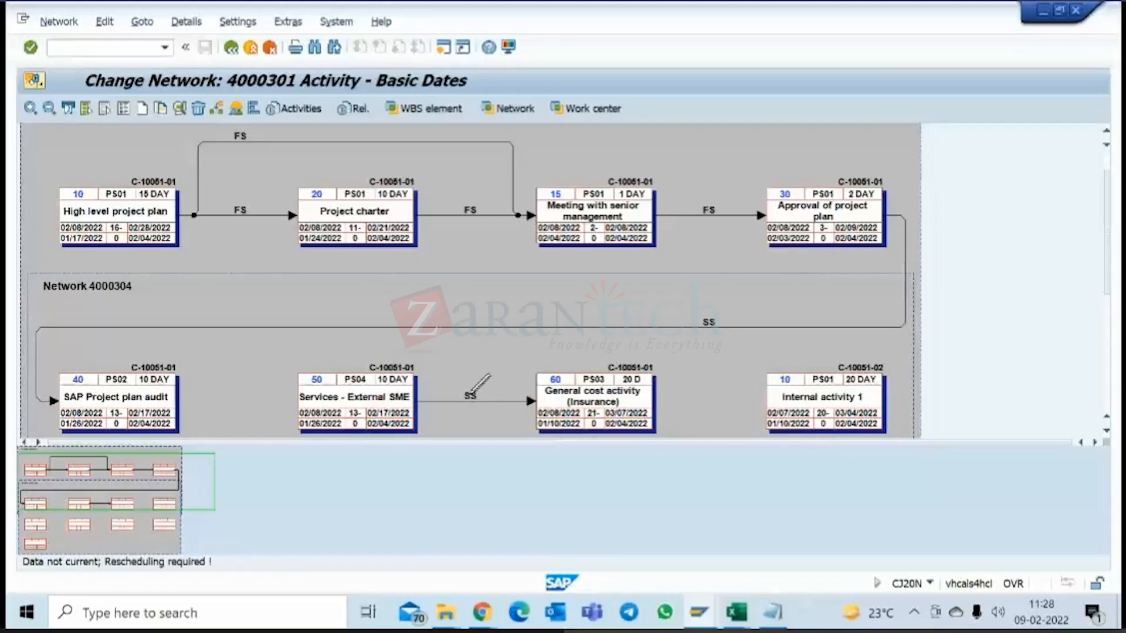
click(469, 396)
click(198, 108)
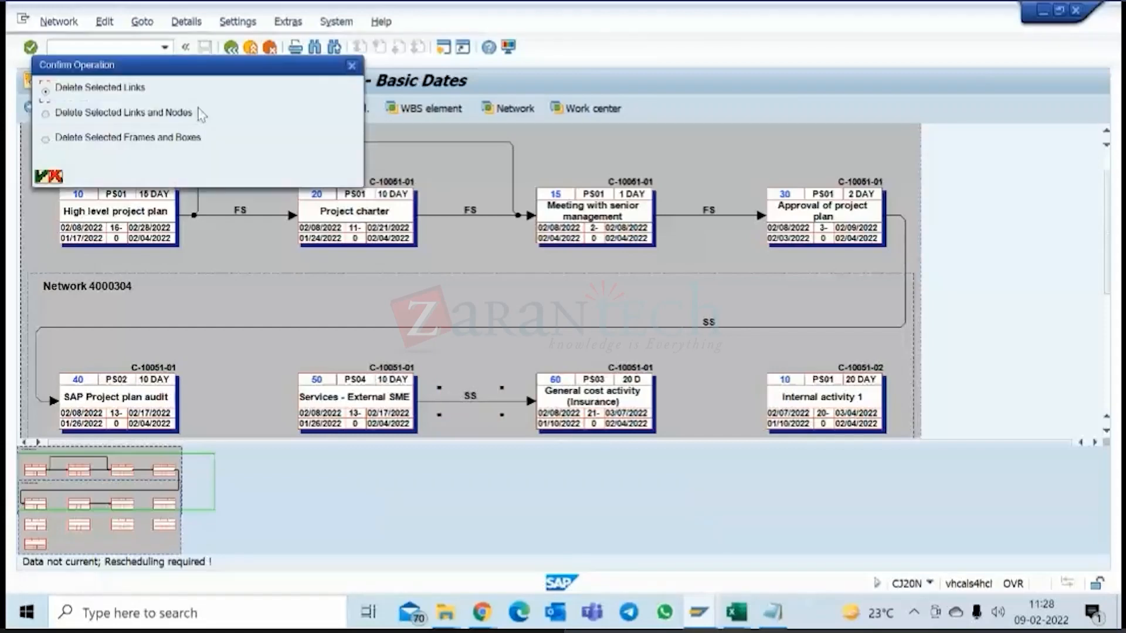
click(43, 177)
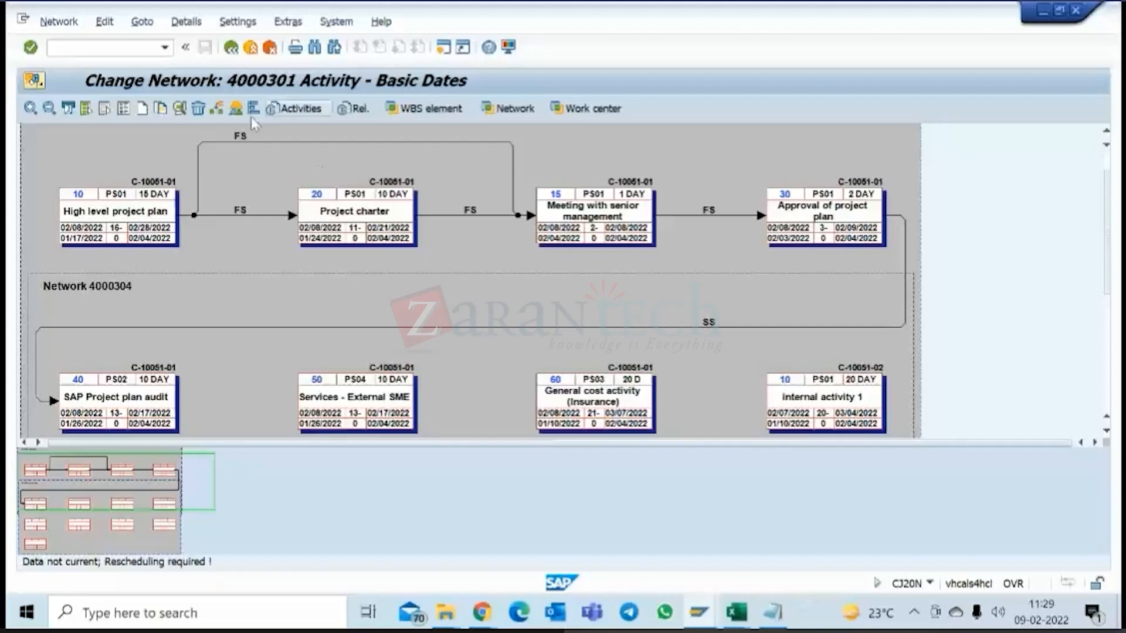
Create an FF relationship from activity 40 to 50 and an SF relationship from General cost activity (60) to Internal activity 1 (10).
drag(181, 388, 317, 390)
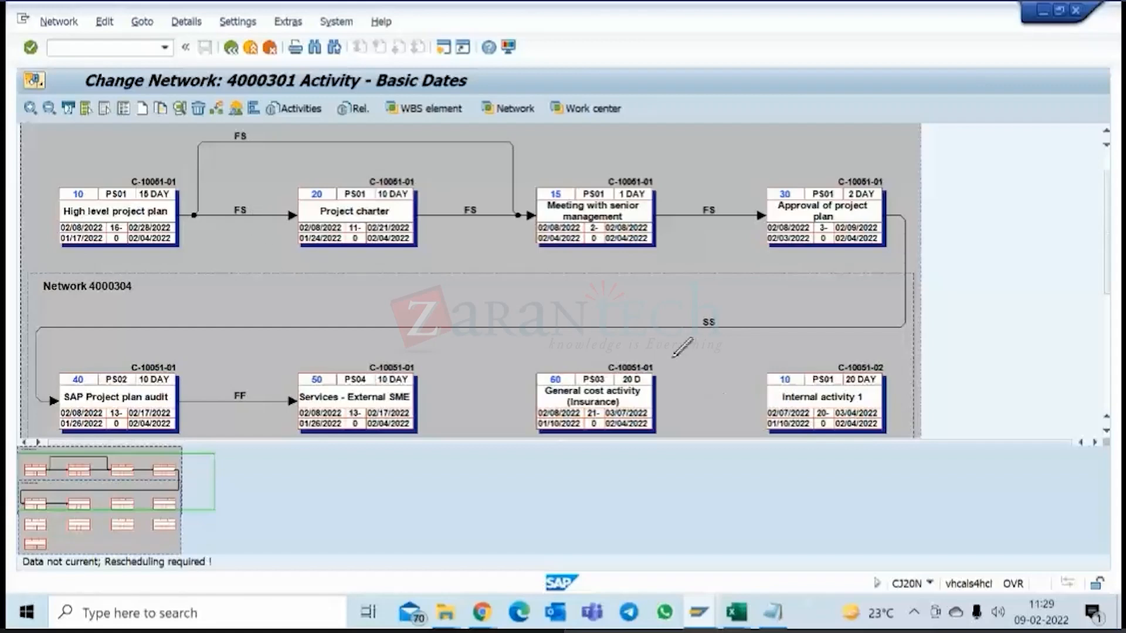
mouse_move(539, 392)
mouse_down()
mouse_move(604, 337)
mouse_move(901, 386)
mouse_move(873, 390)
mouse_up()
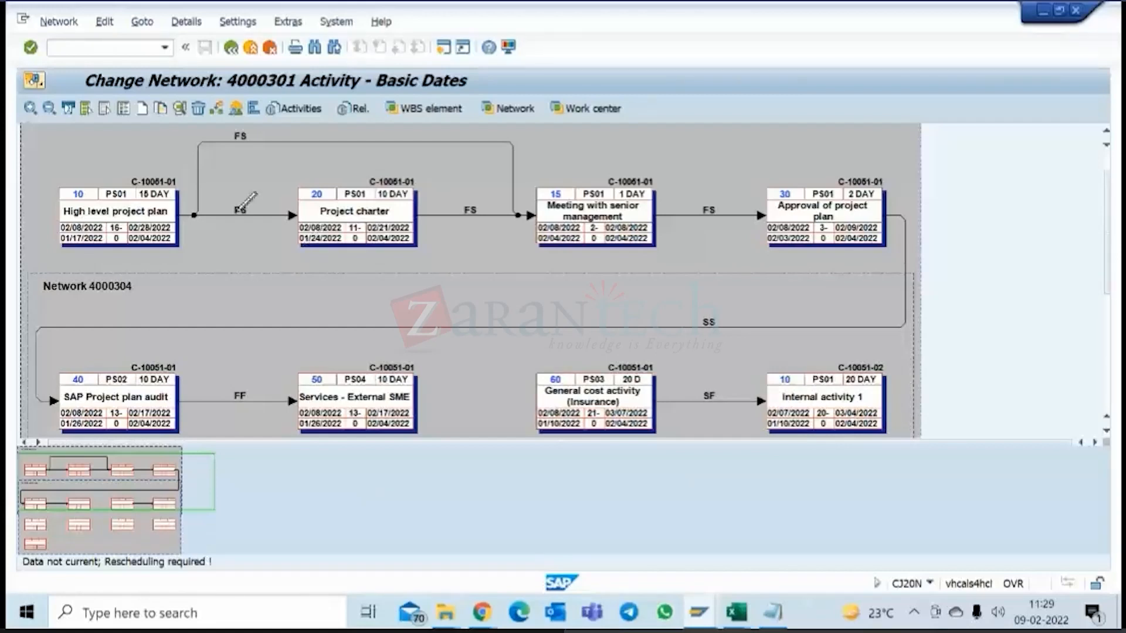
Review the possible relationship types in the detail of the link between High level project plan and Project charter, and cancel without changing it.
click(244, 215)
double_click(244, 216)
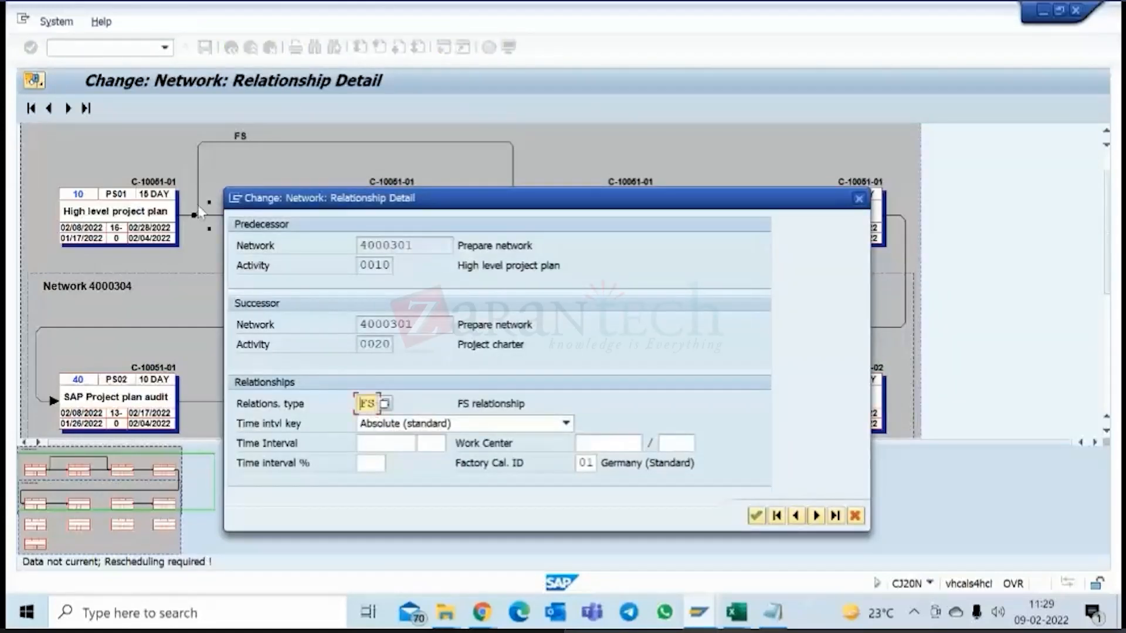
click(385, 404)
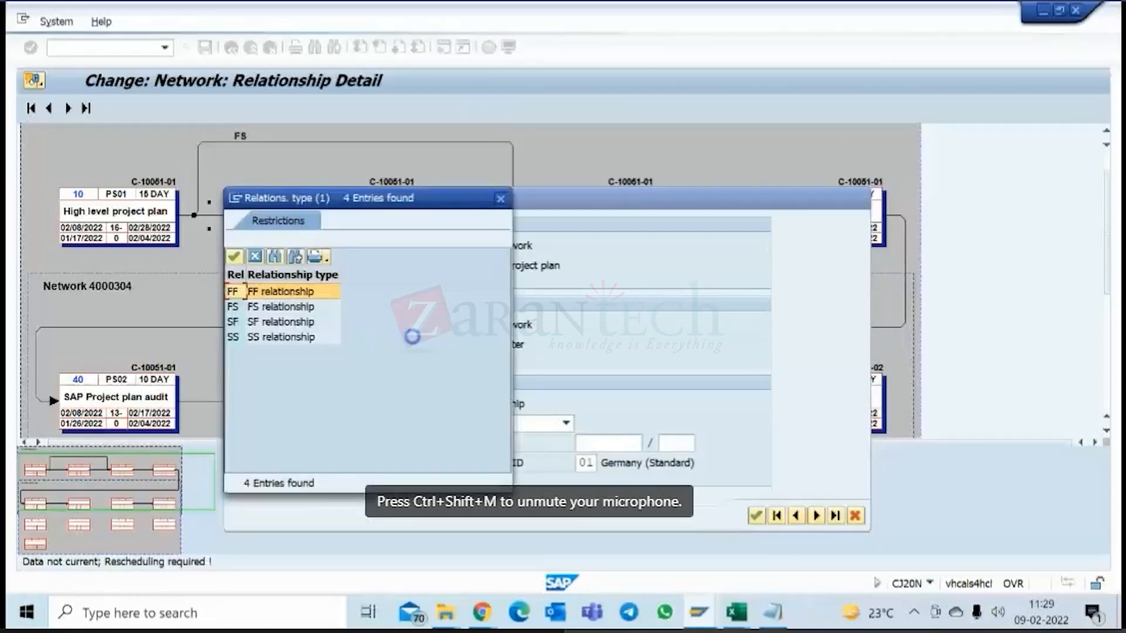
drag(355, 202, 583, 215)
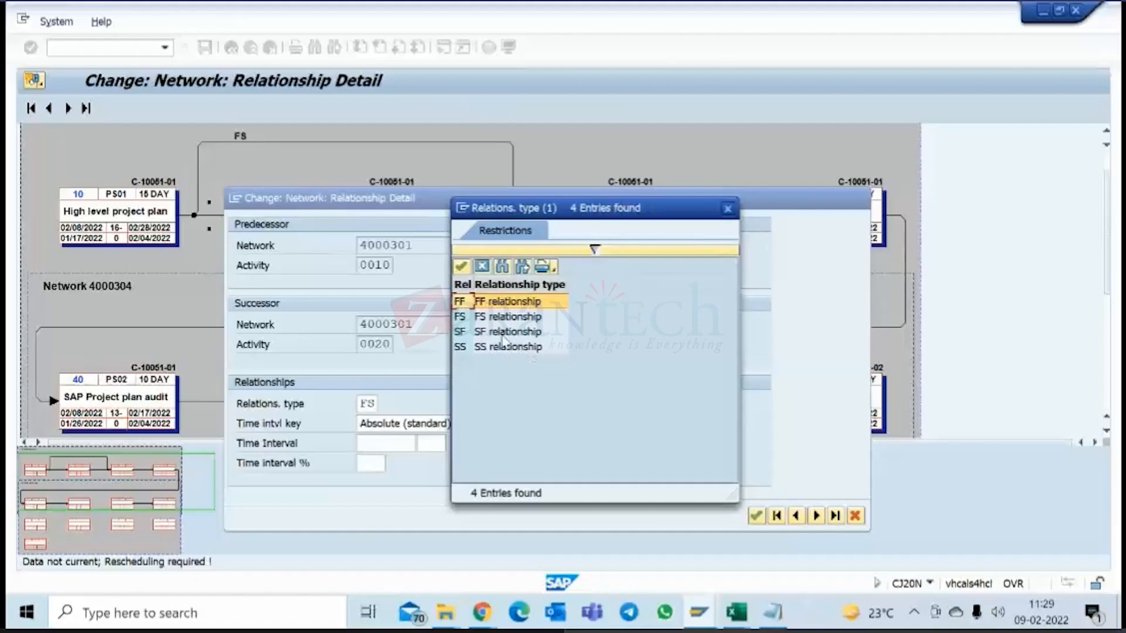
click(549, 351)
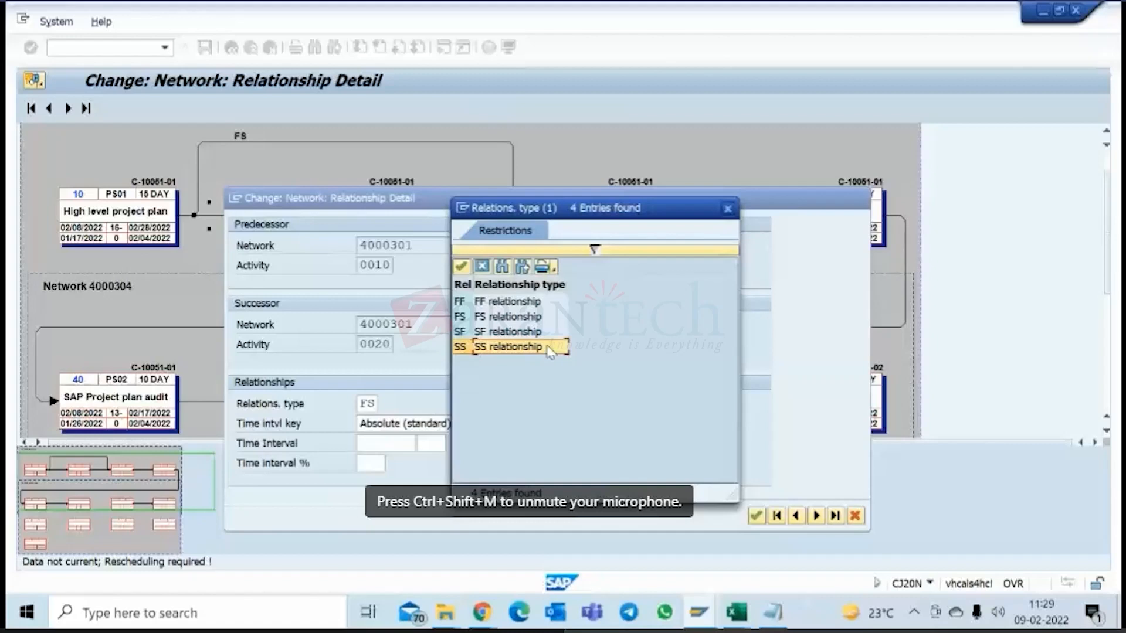
click(480, 267)
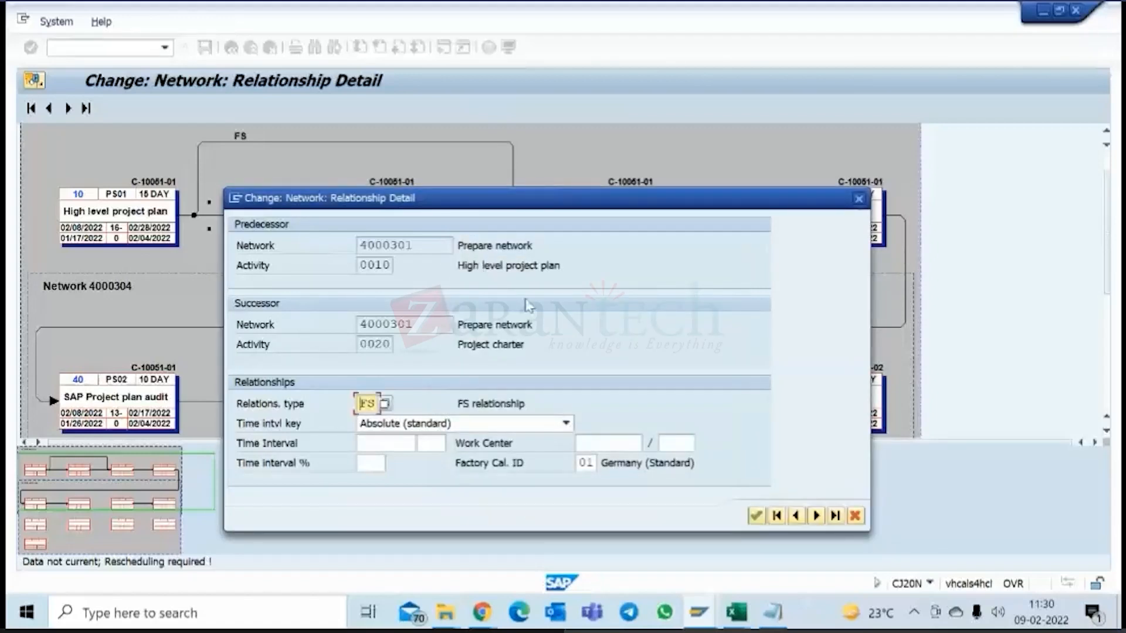
click(387, 405)
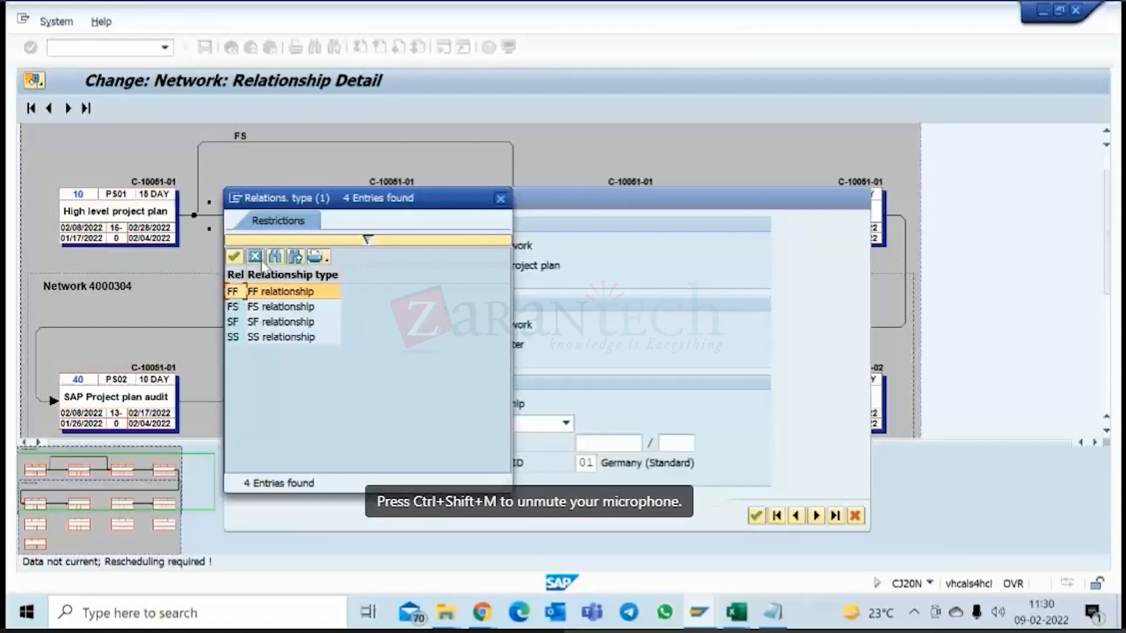
click(255, 256)
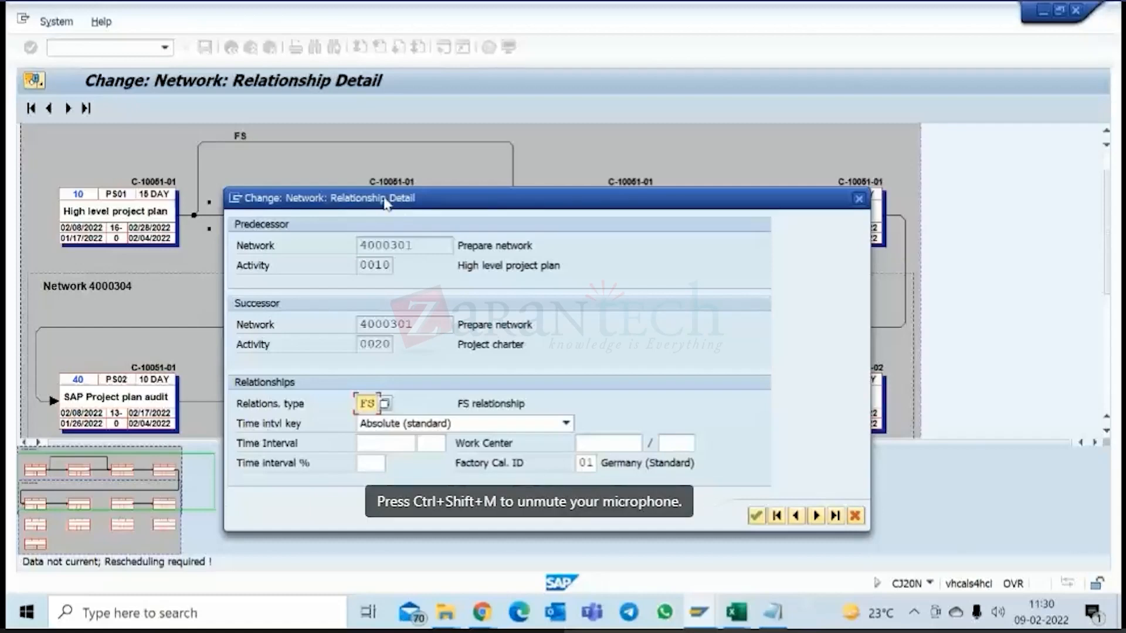
drag(384, 203, 436, 231)
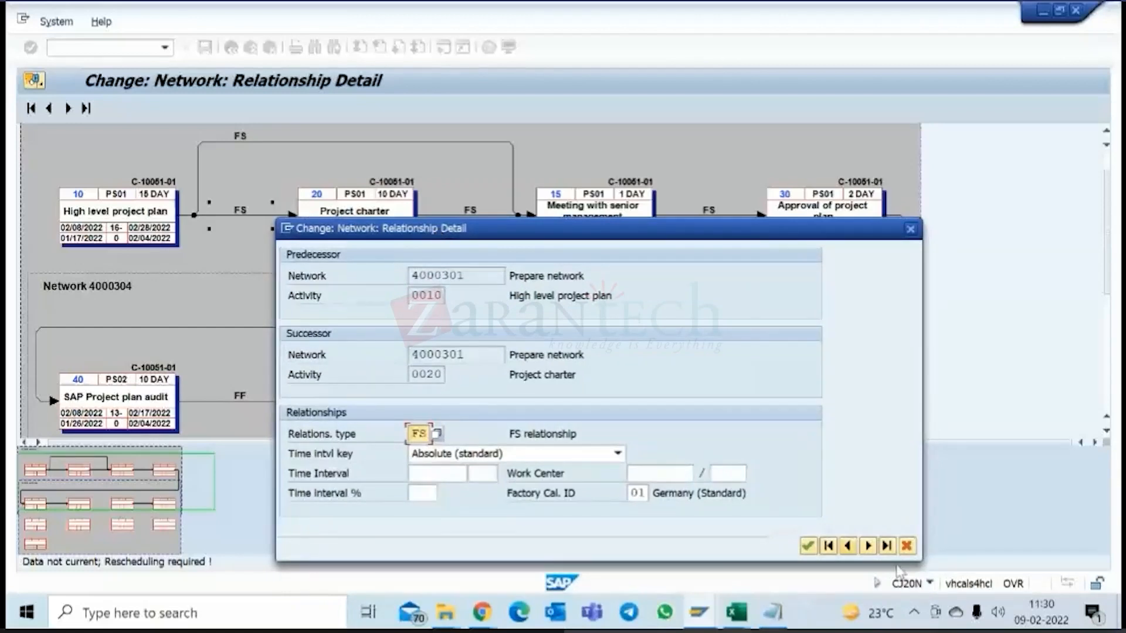
click(906, 546)
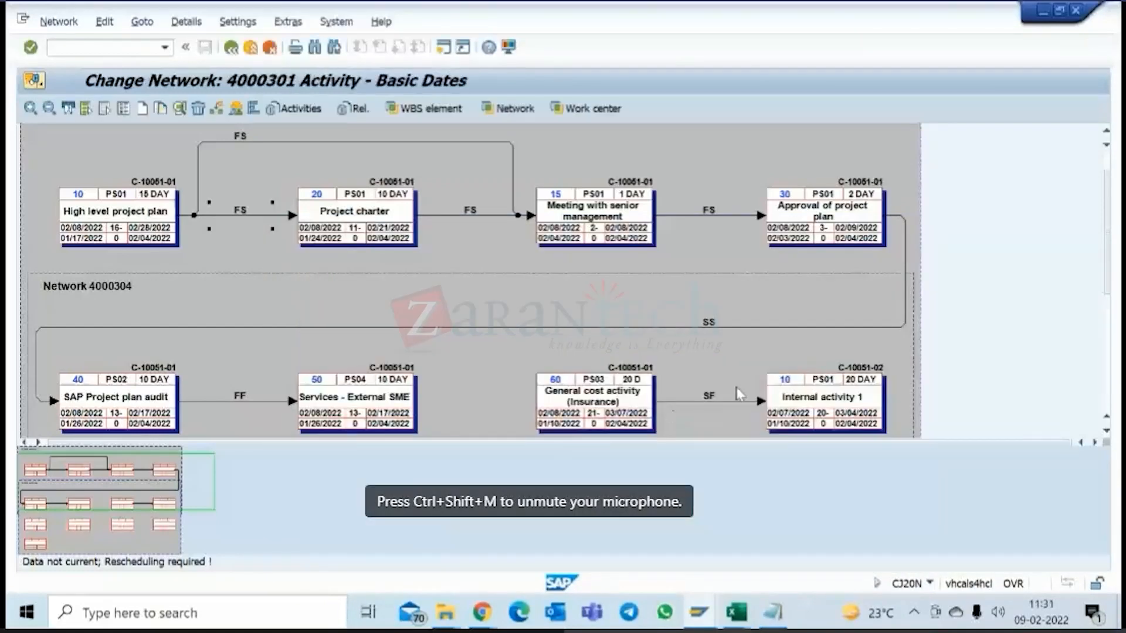
click(914, 613)
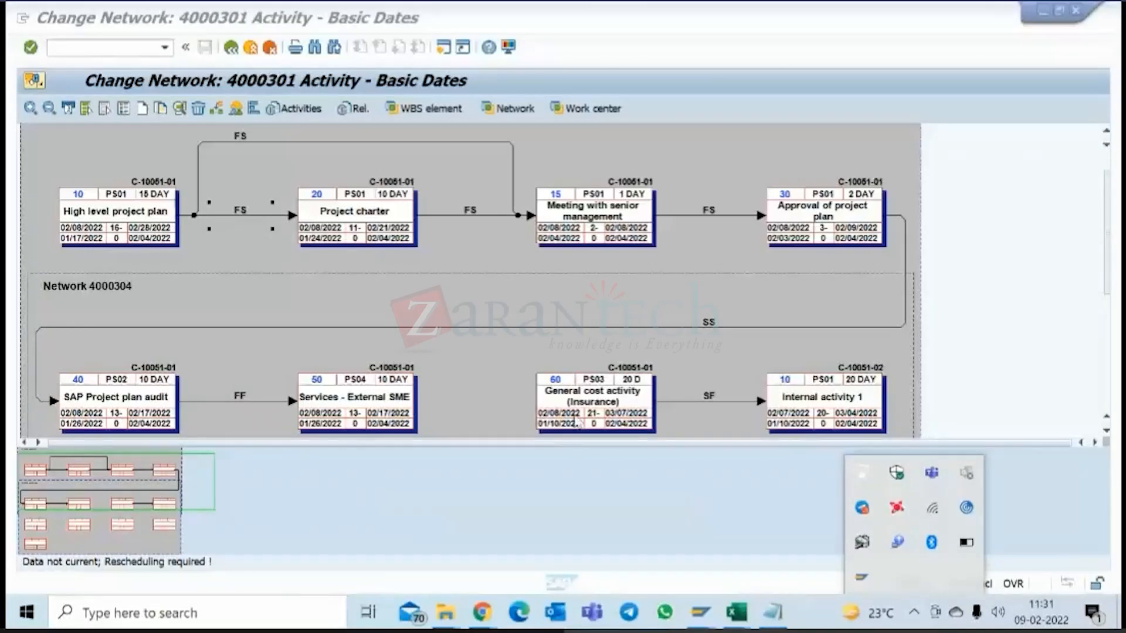
click(308, 297)
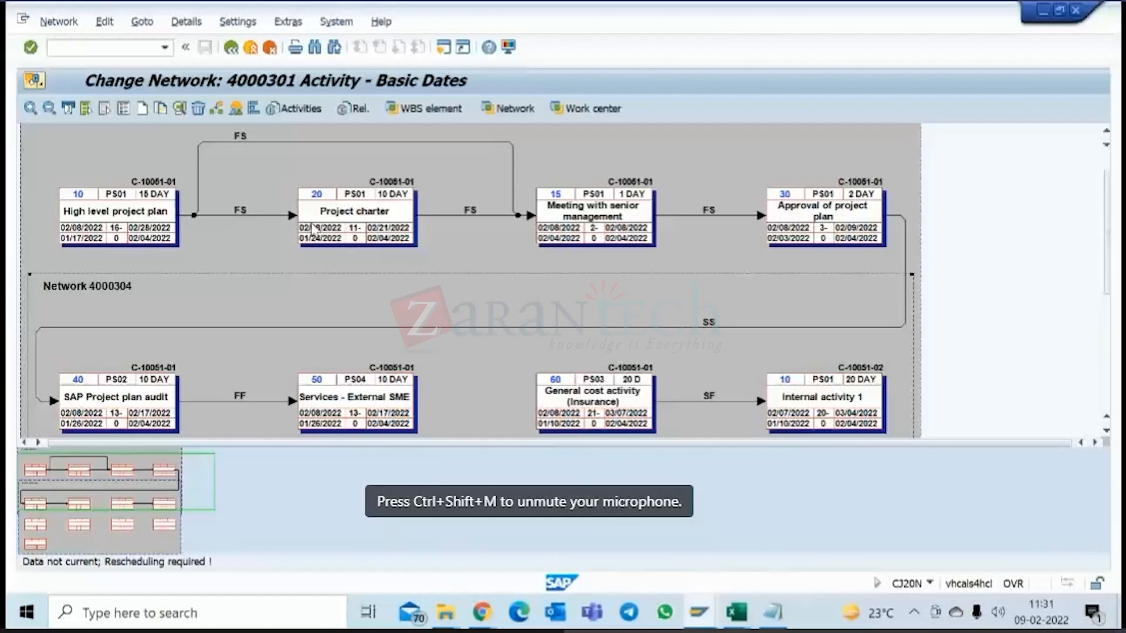
Set a time interval of 7 days on the FS relationship from High level project plan to Project charter.
click(241, 215)
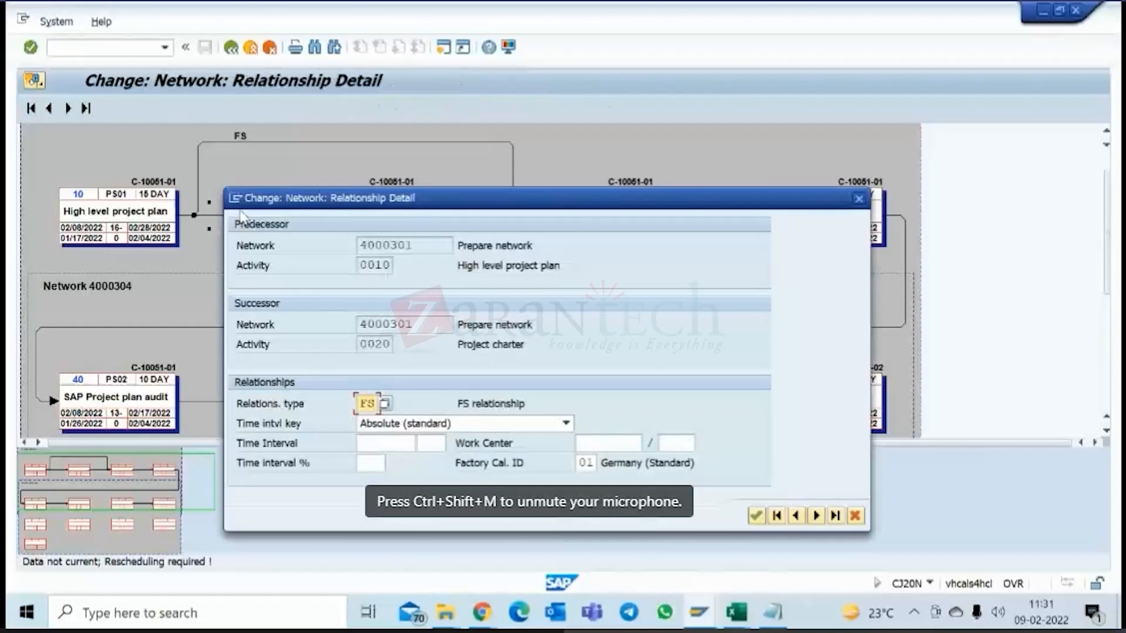
click(390, 448)
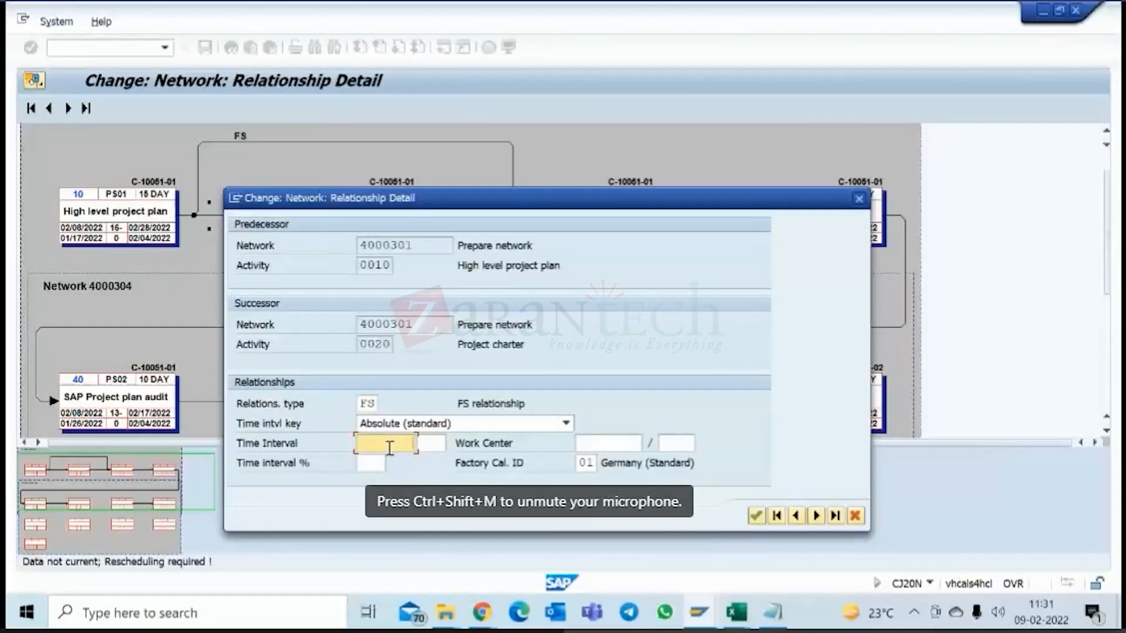
text(7)
click(435, 443)
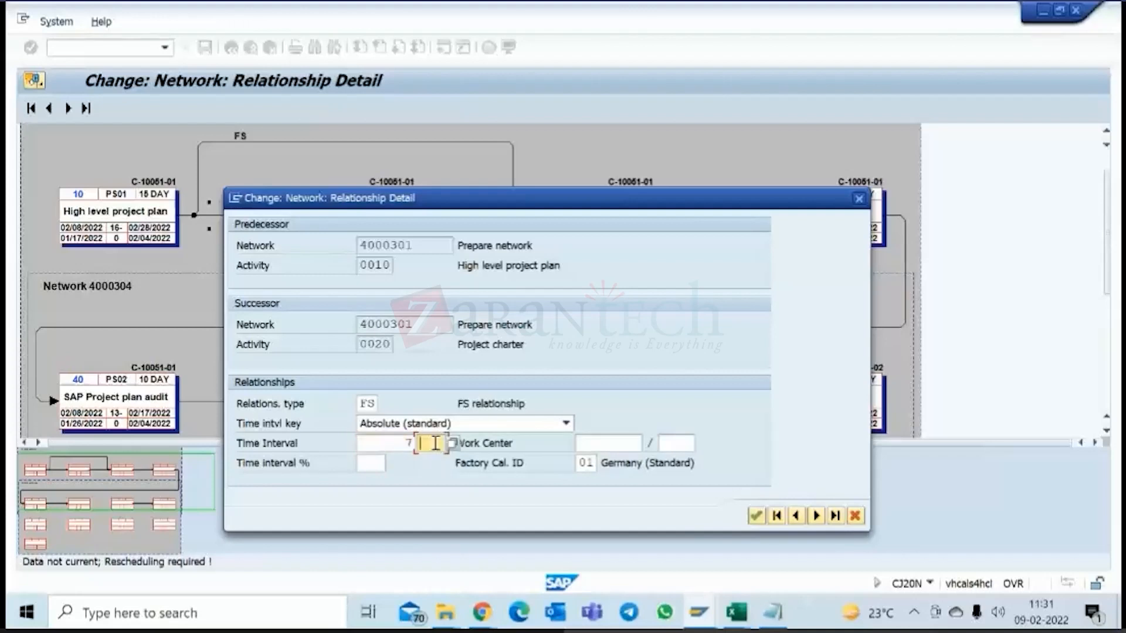
text(day)
key(Return)
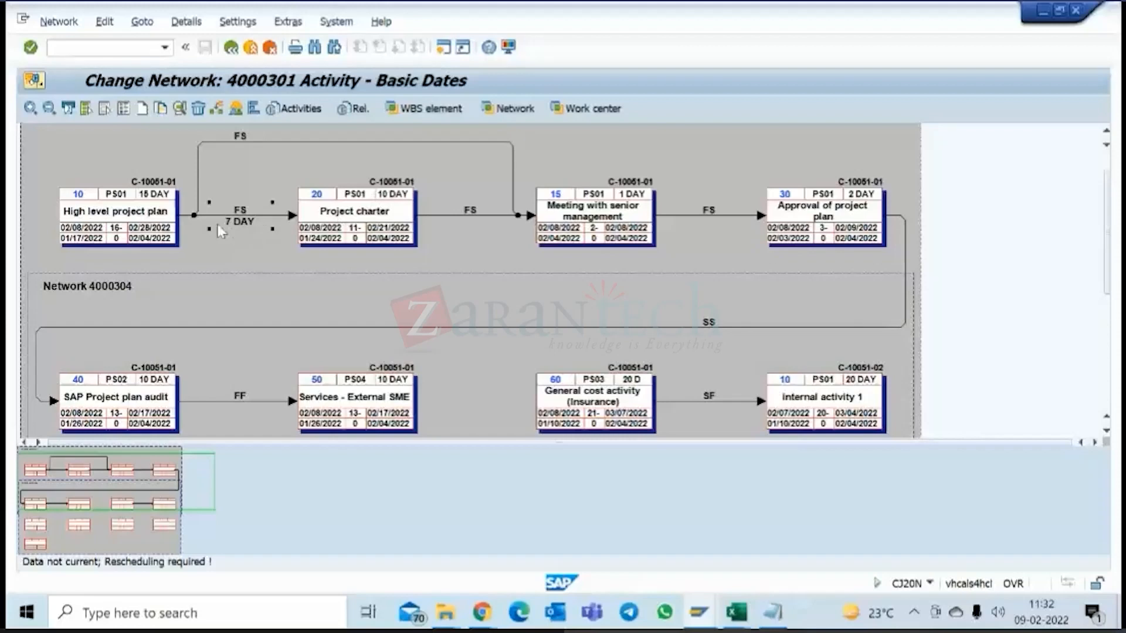
Review the time interval, unit and percentage fields in the High level project plan to Project charter relationship detail, and cancel without changing it.
double_click(235, 228)
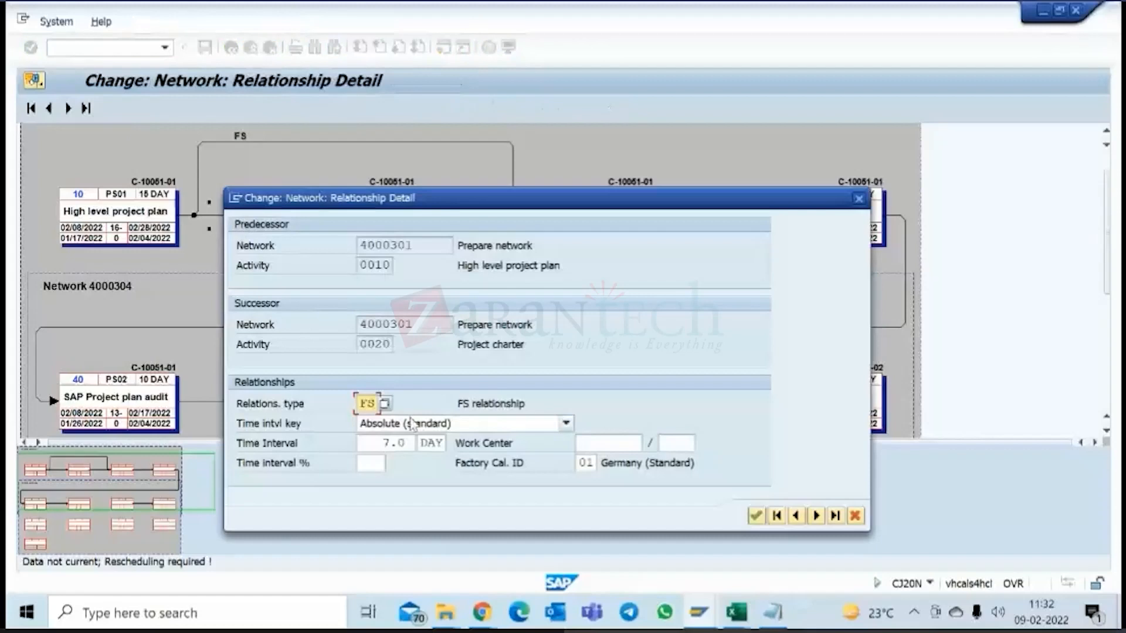
double_click(387, 444)
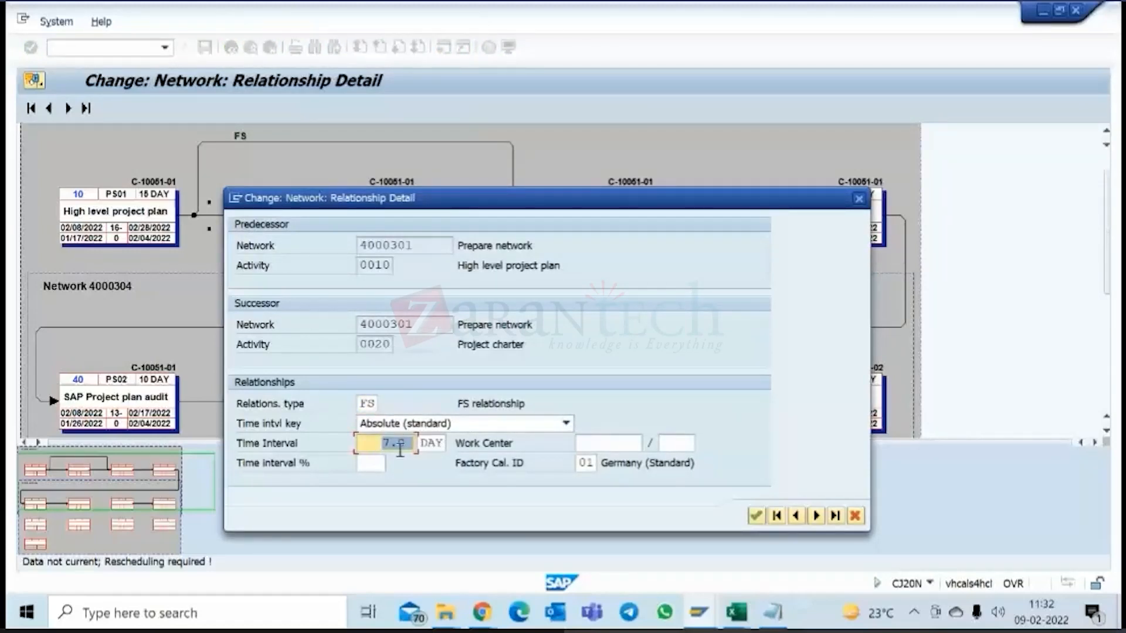
click(432, 444)
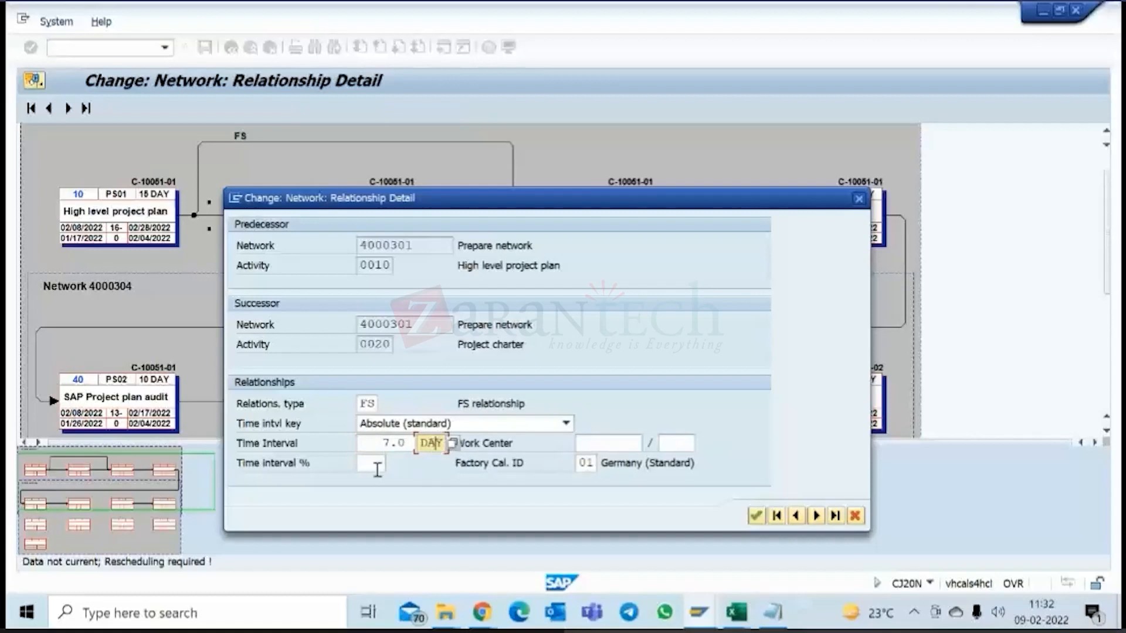
click(375, 464)
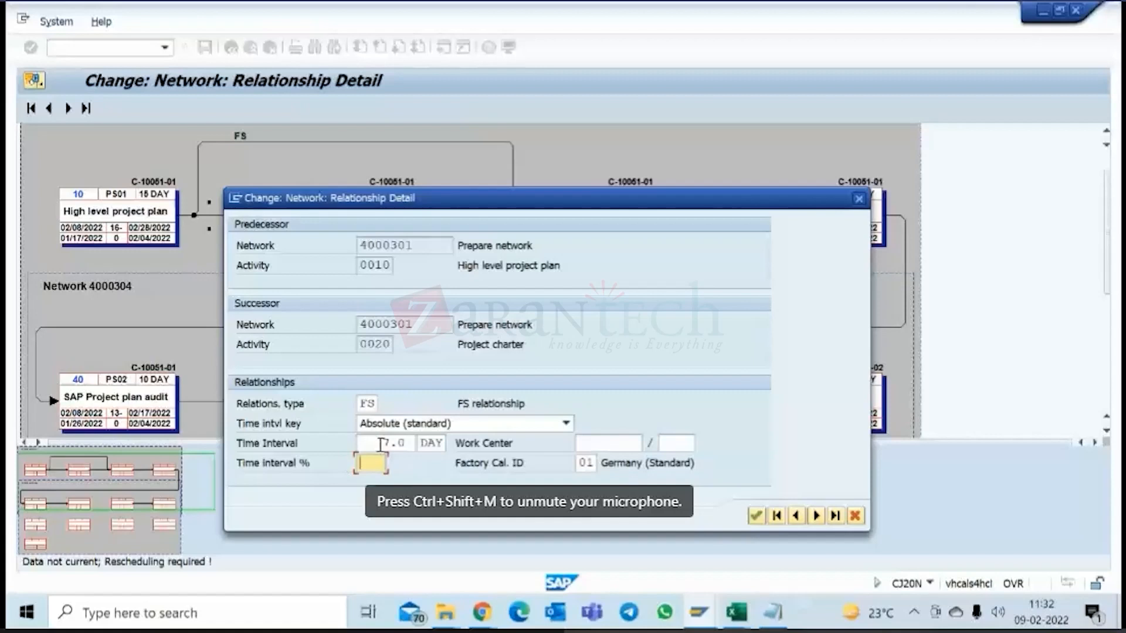
click(397, 443)
drag(395, 442, 400, 443)
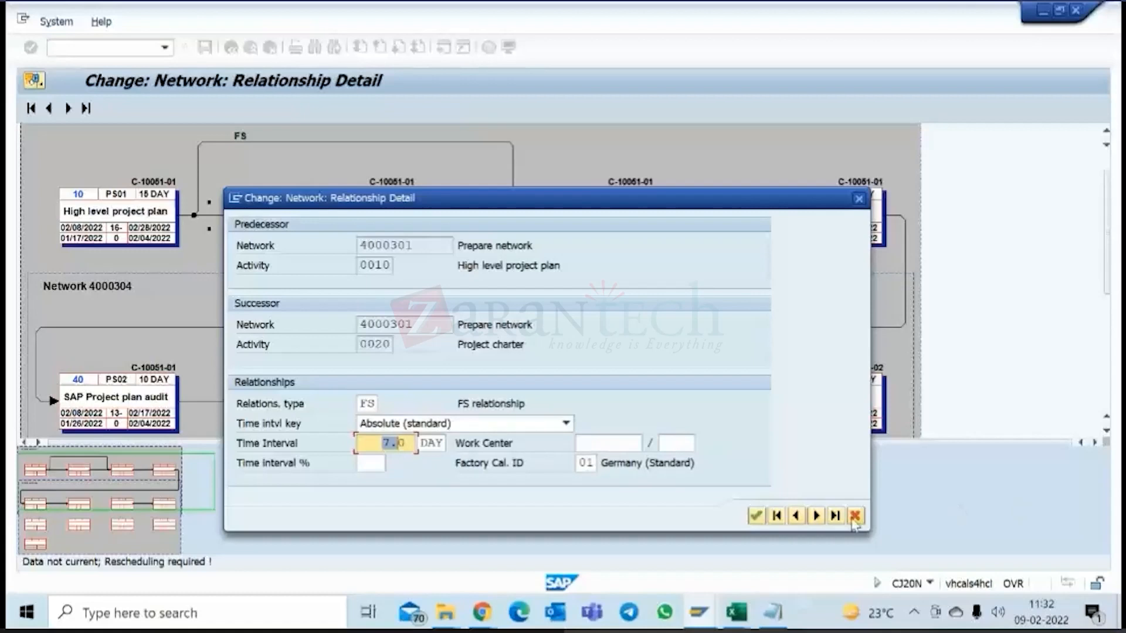
click(854, 517)
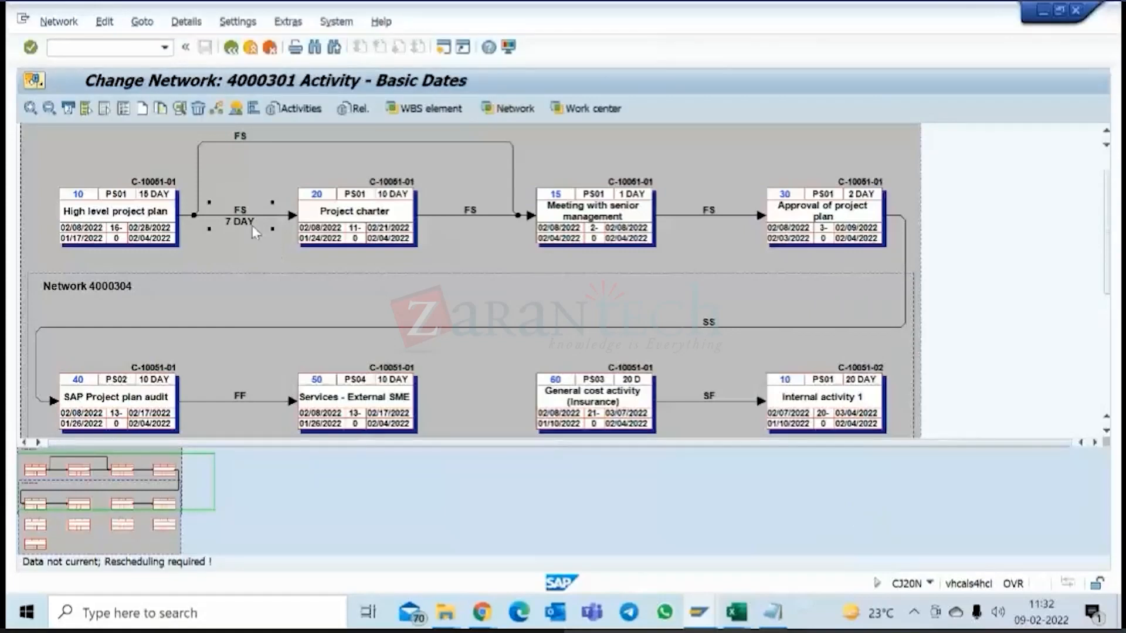
Set a negative time interval of 2- day on the FS relationship from Project charter to Meeting with senior management.
click(478, 216)
double_click(478, 217)
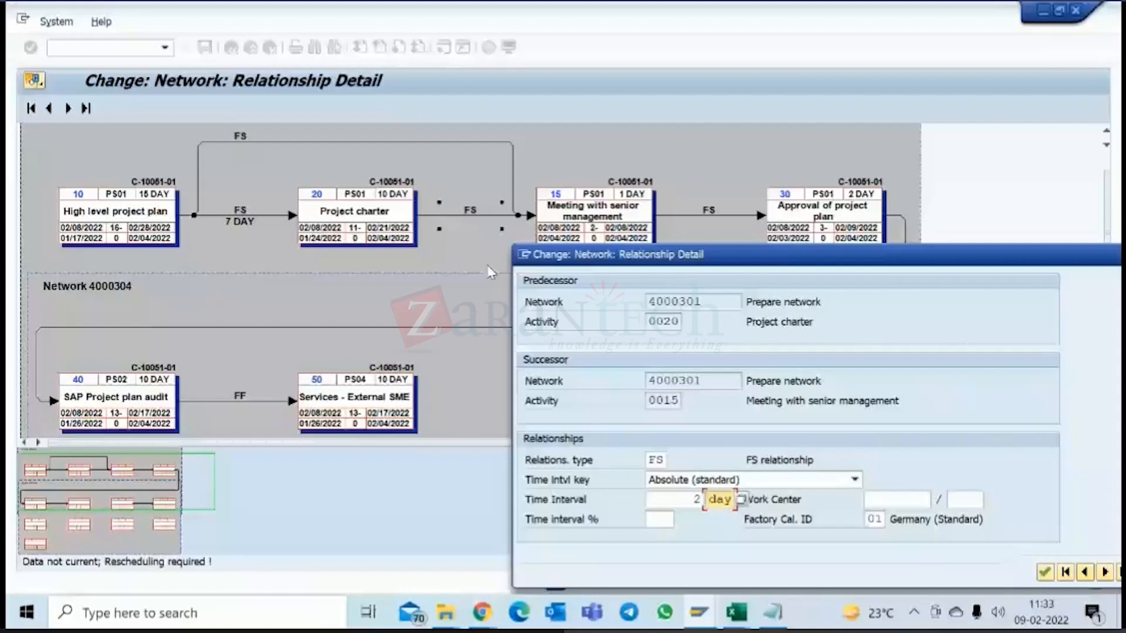
click(703, 501)
text(-)
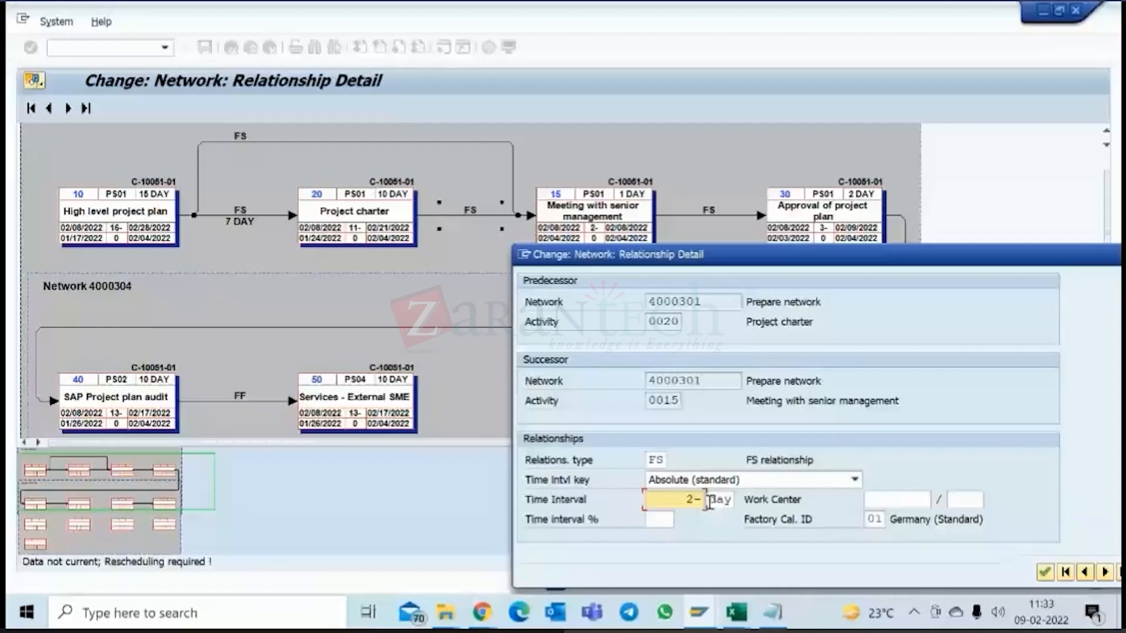
key(Return)
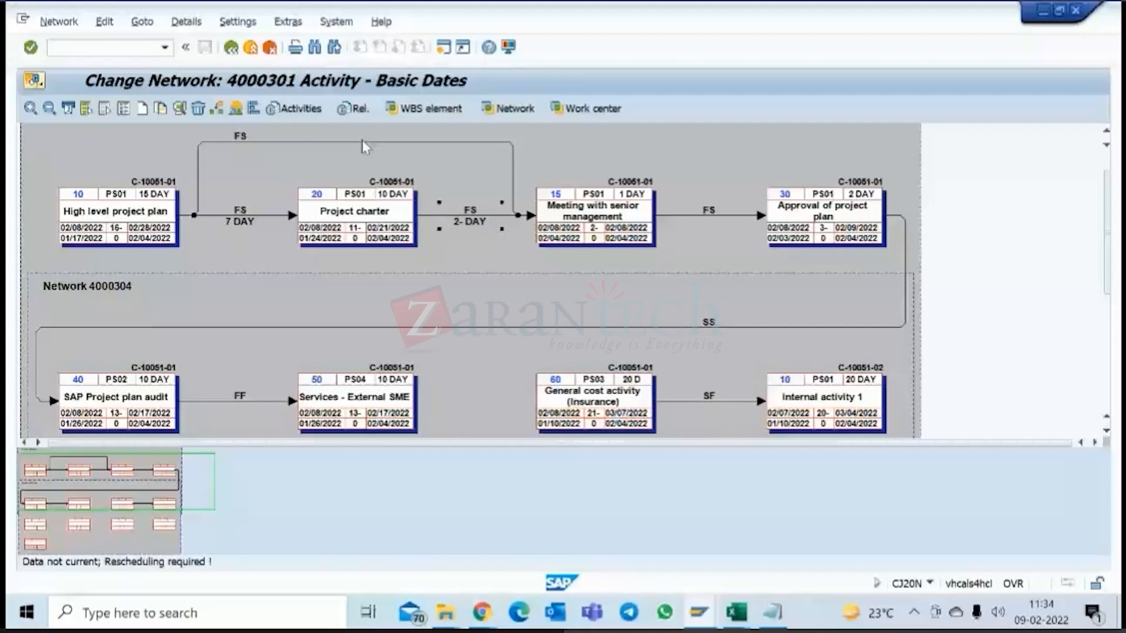
click(105, 22)
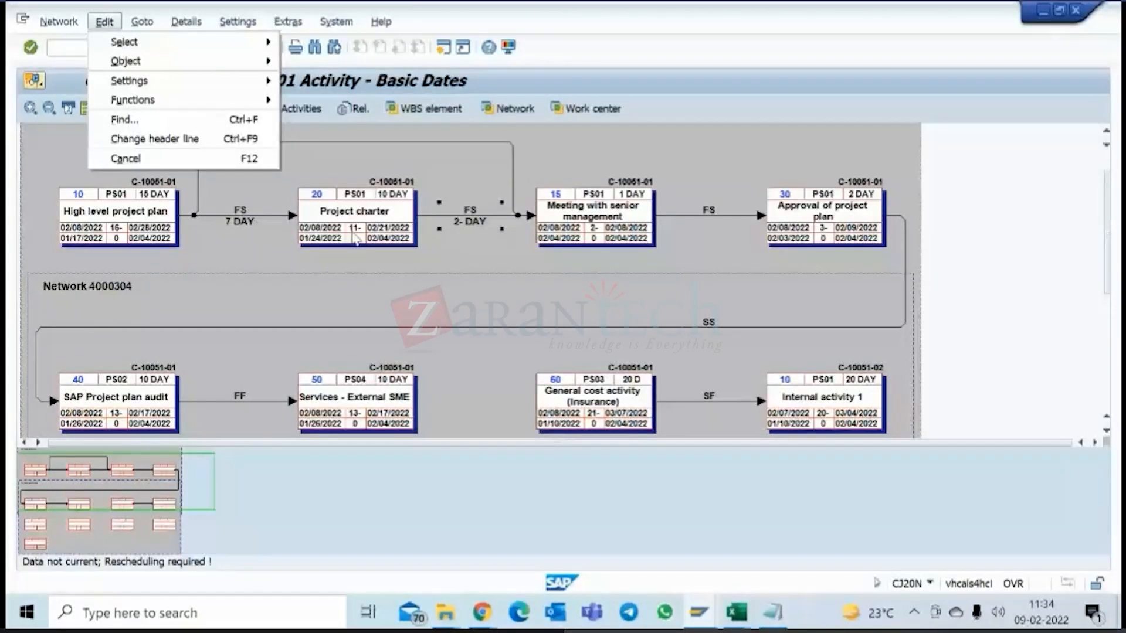
mouse_move(176, 100)
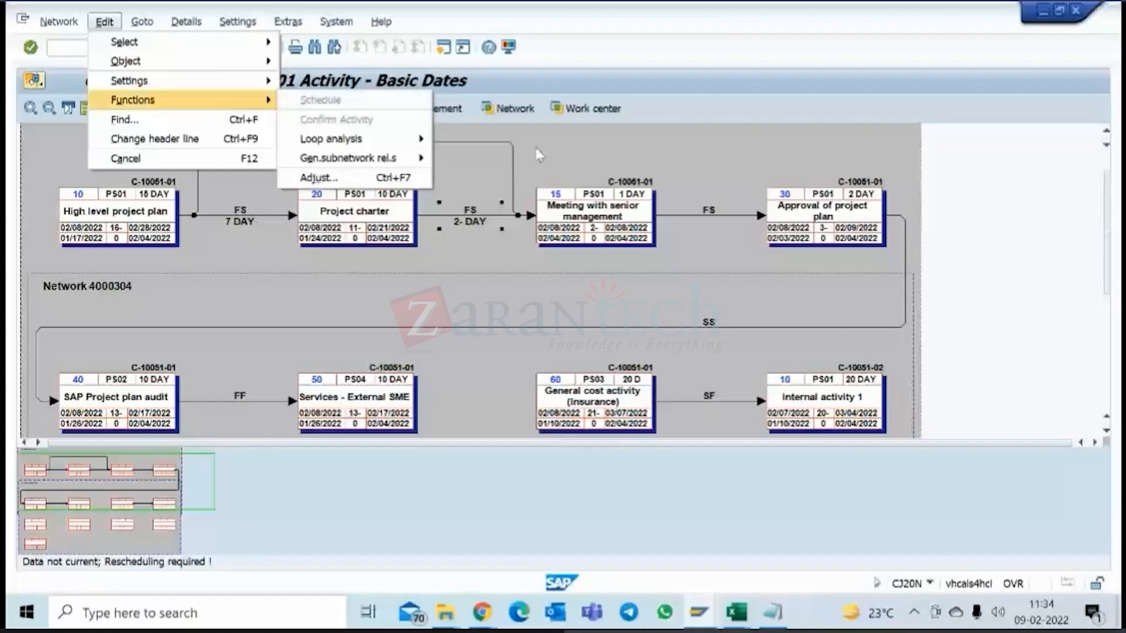
click(536, 148)
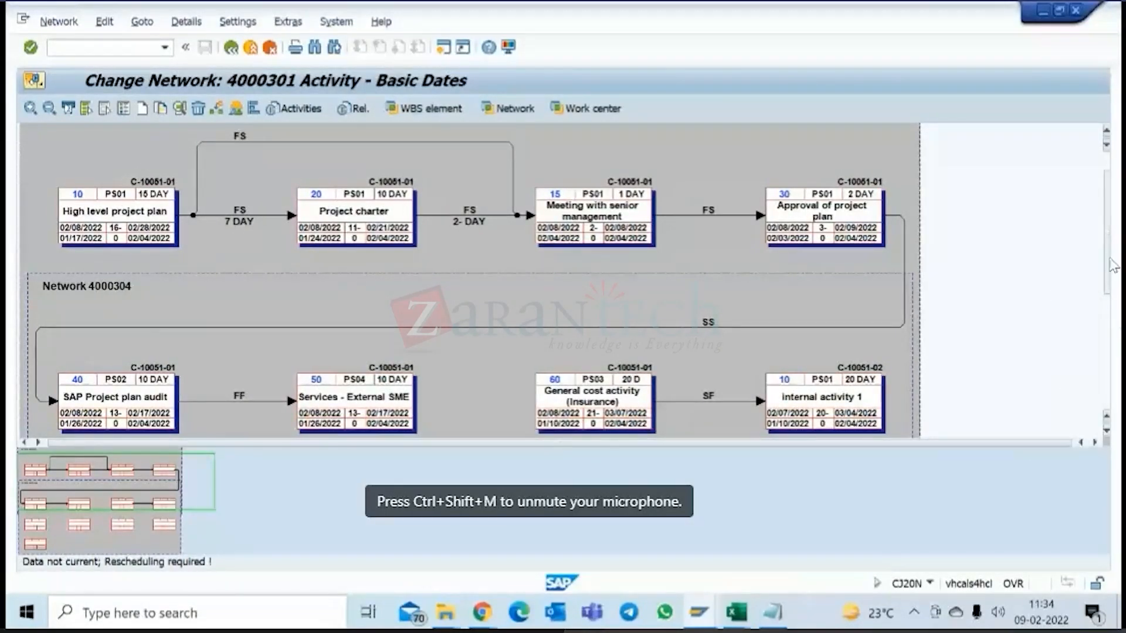
Examine the activities and their relationships across networks 4000301 and 4000304 in the network graphic.
scroll(1108, 212, up, 2)
drag(1107, 212, 1101, 384)
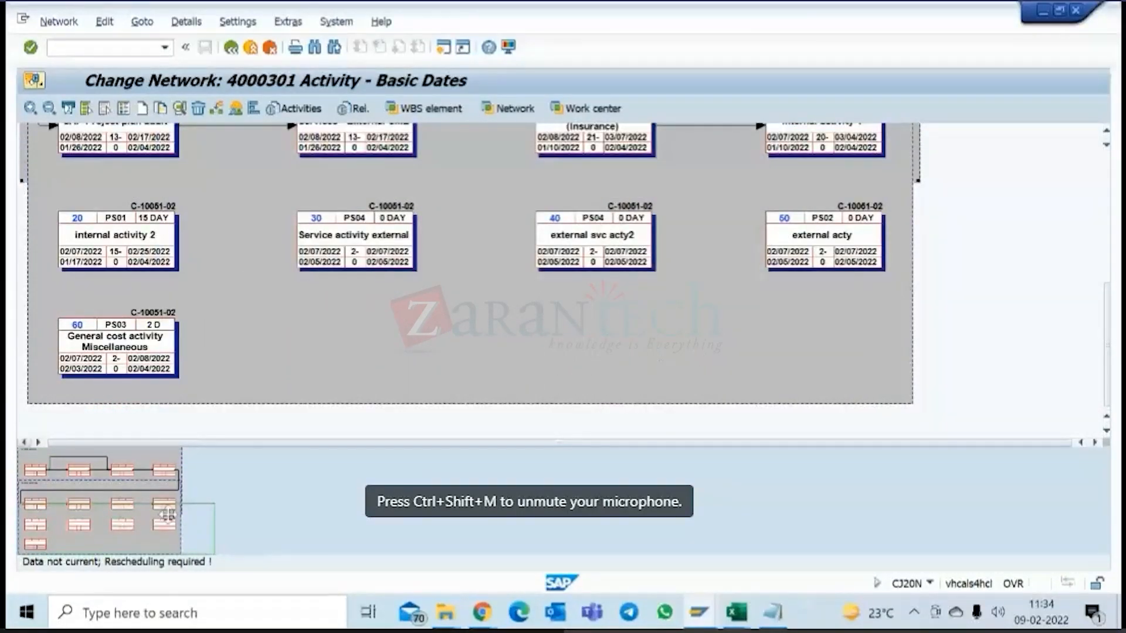
drag(167, 515, 157, 474)
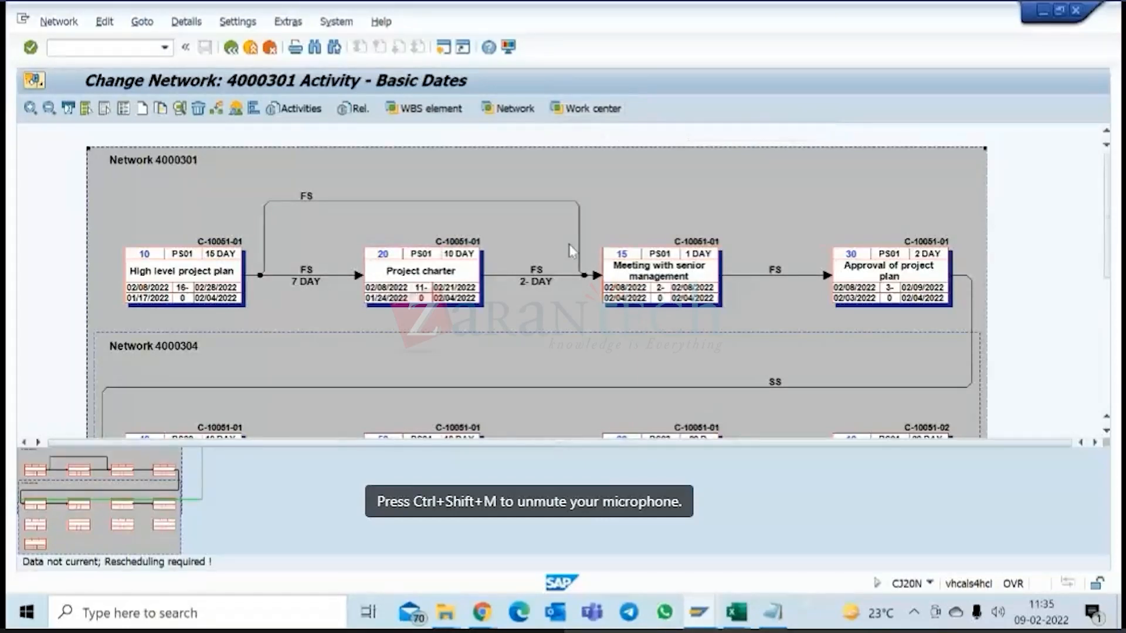
mouse_move(1107, 248)
mouse_down()
mouse_move(1102, 388)
mouse_move(1107, 205)
mouse_up()
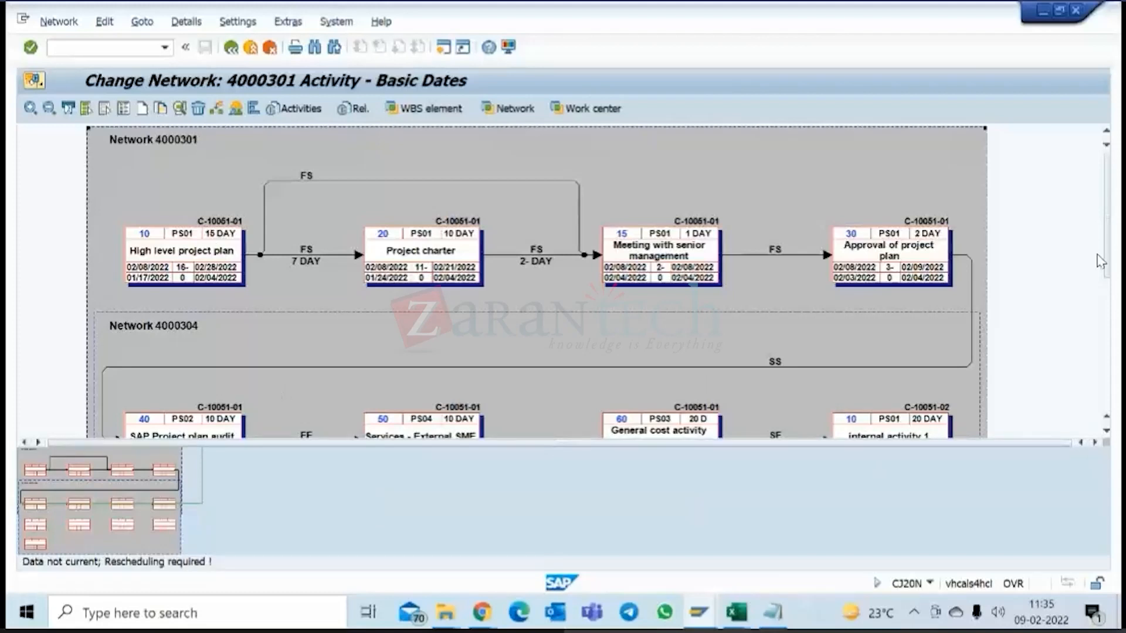
click(1106, 346)
drag(1105, 346, 1089, 371)
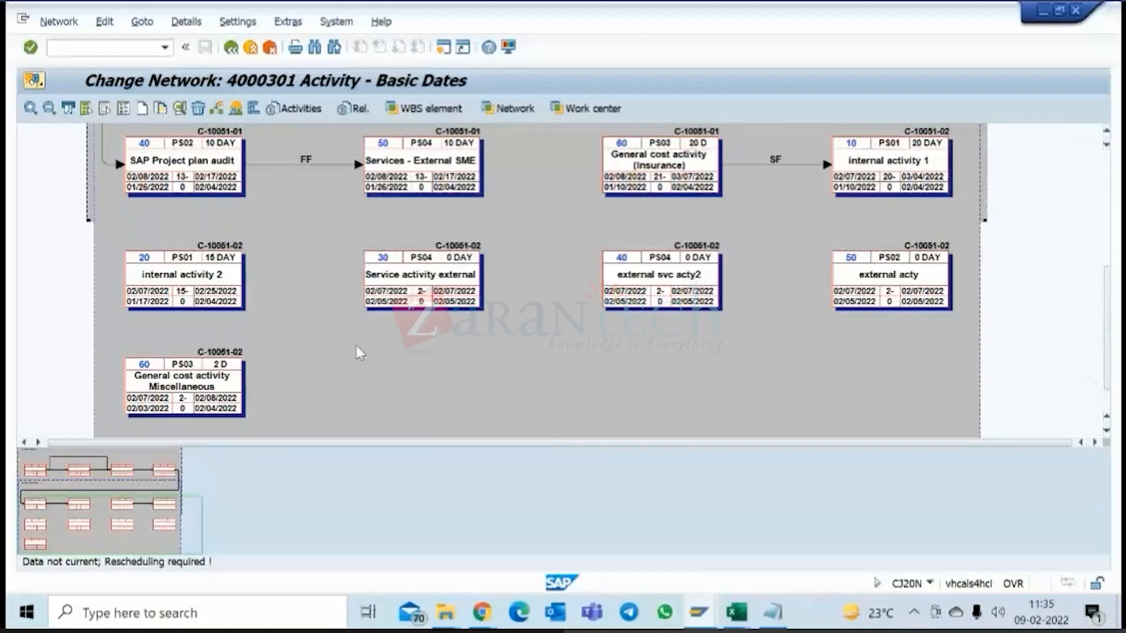
drag(1111, 285, 1110, 161)
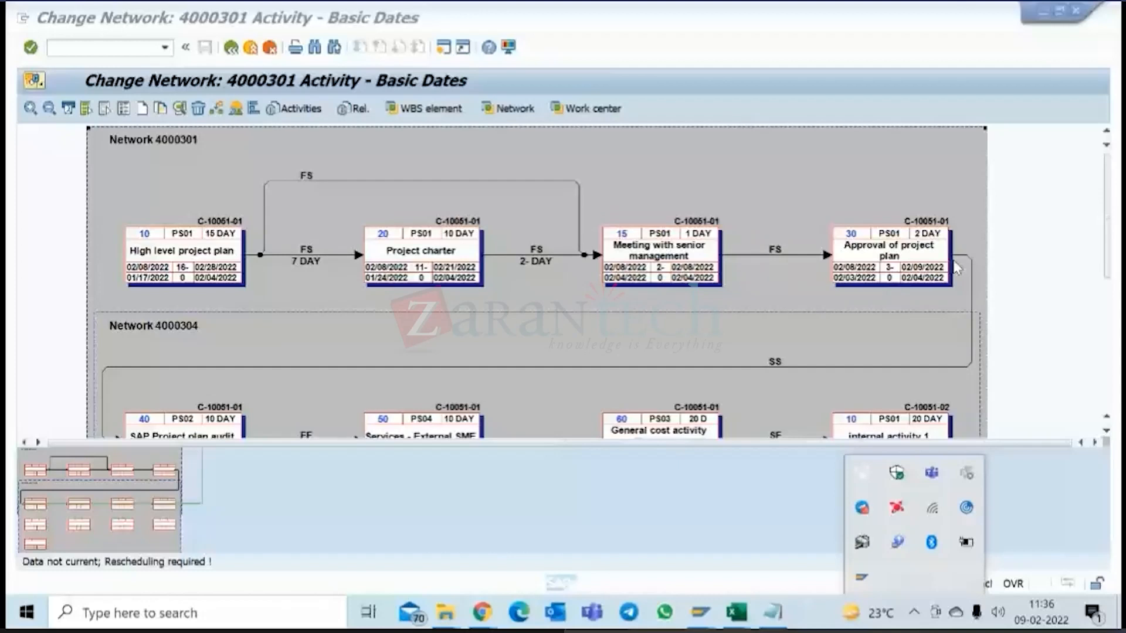
click(956, 268)
scroll(945, 283, down, 3)
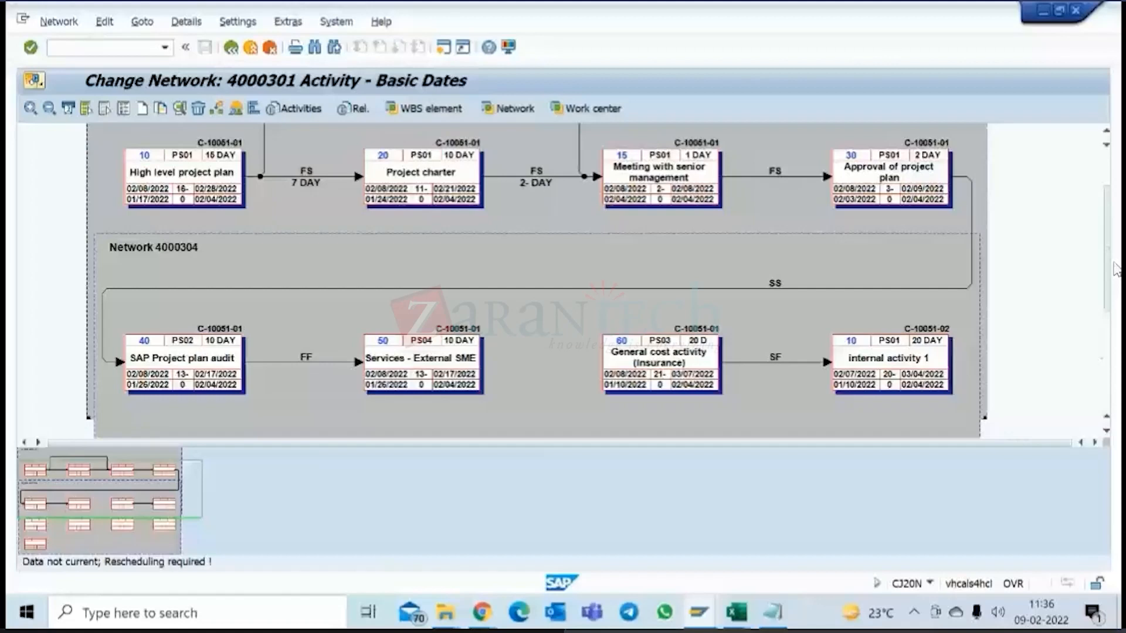
scroll(1116, 268, up, 3)
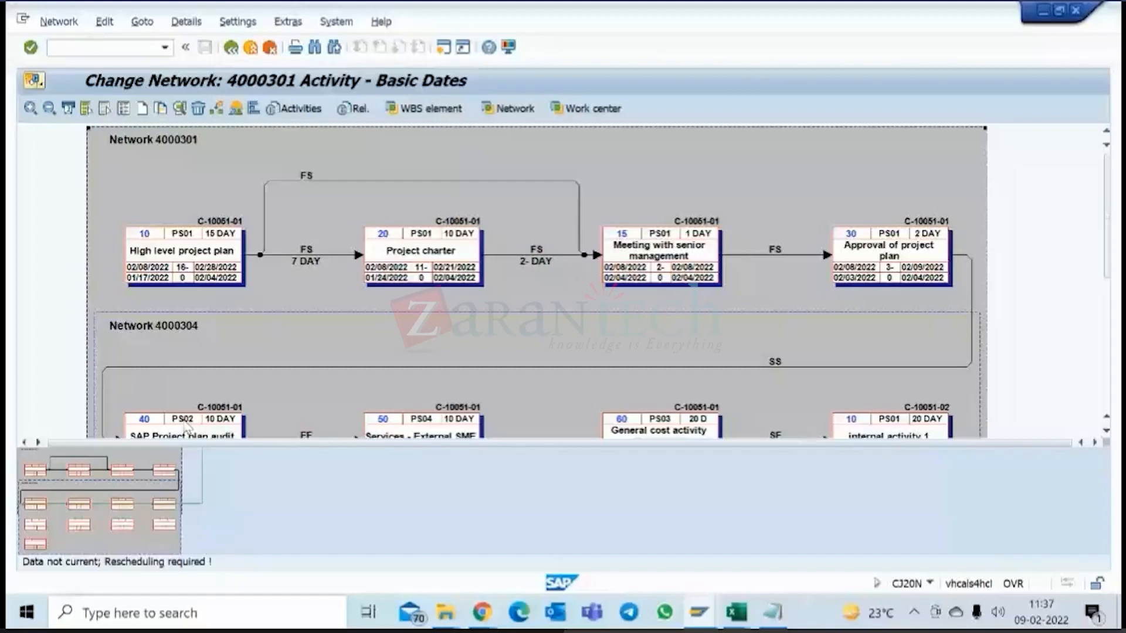
Log on to client 100 as user S4H_PPM_PM, continuing with this logon and ending any other logons.
click(701, 389)
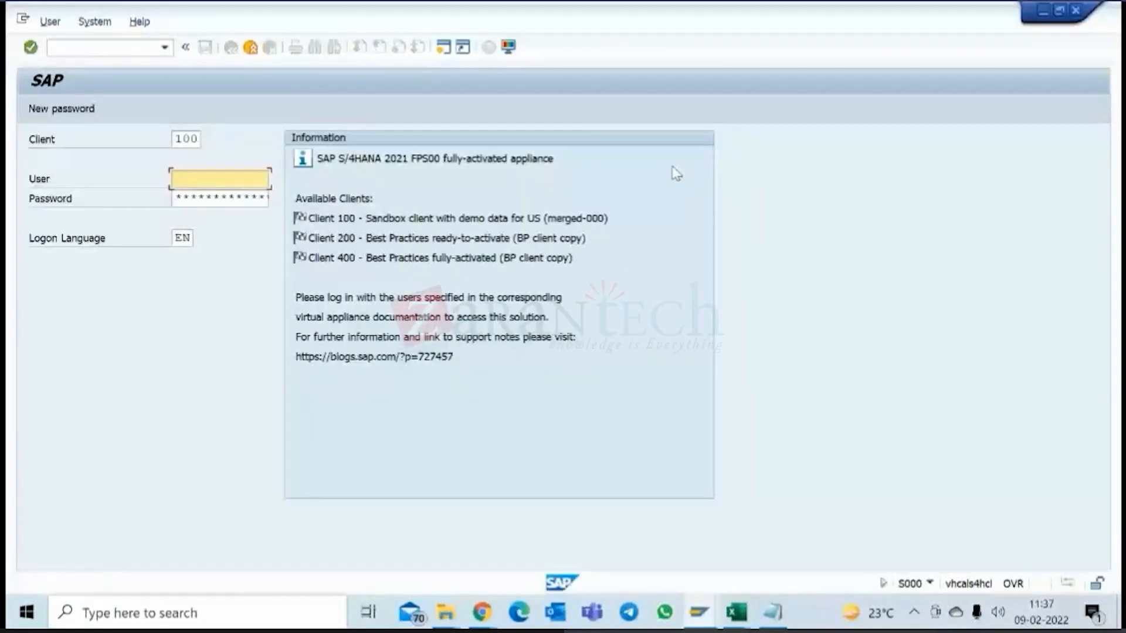
click(220, 179)
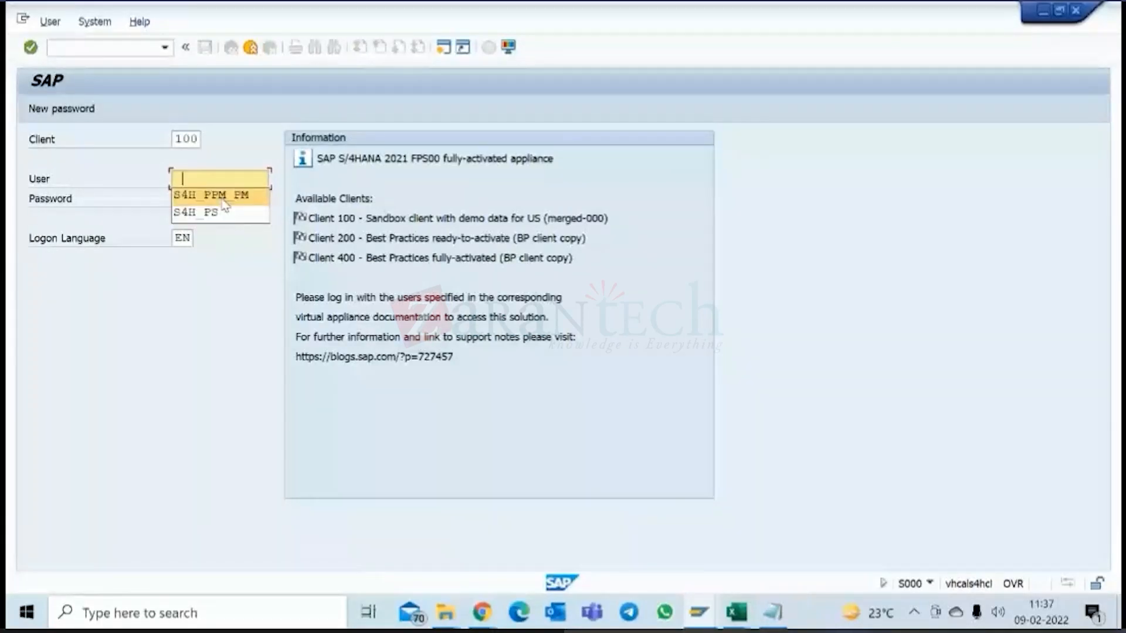
click(224, 197)
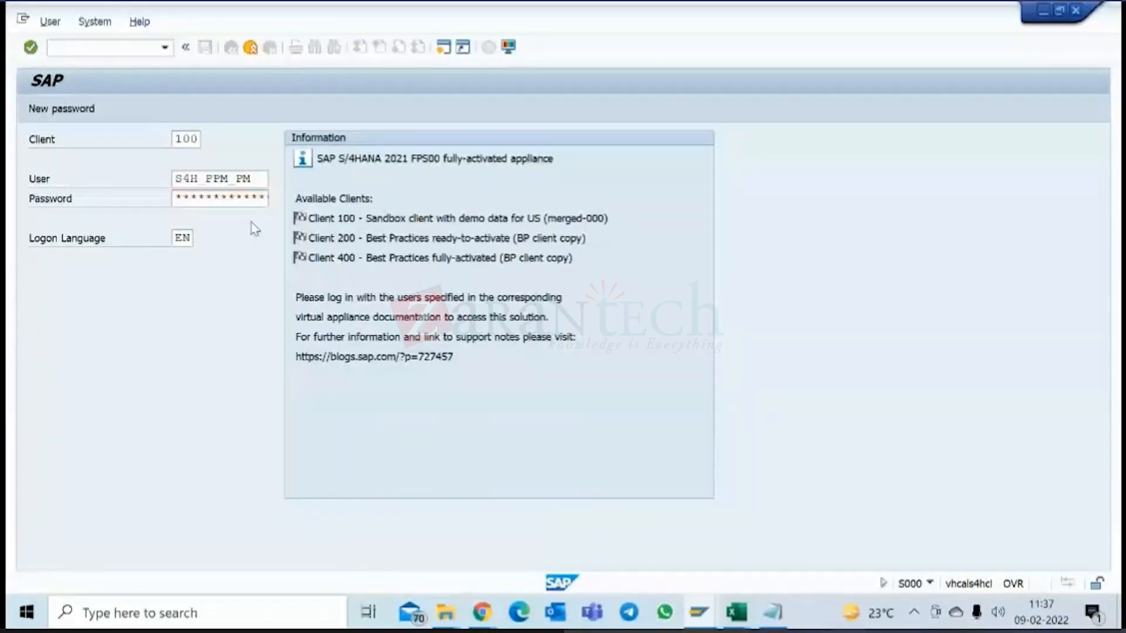
key(Return)
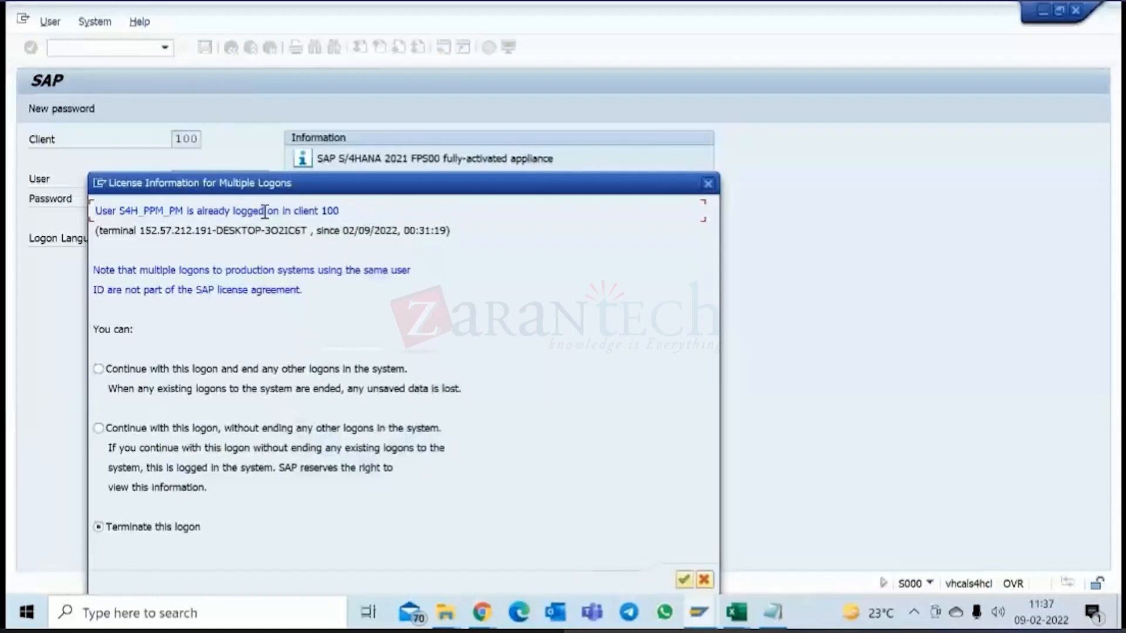
click(150, 371)
key(Return)
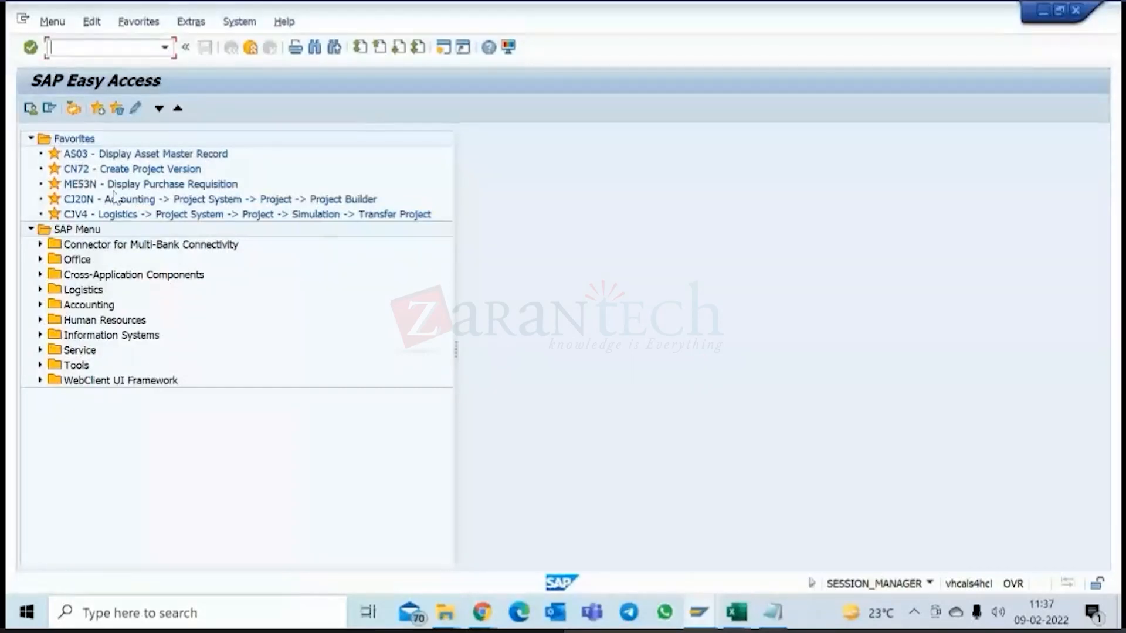
Open project C-10051 in Project Builder (CJ20N) and display the High level project plan activity of the Prepare network.
double_click(115, 198)
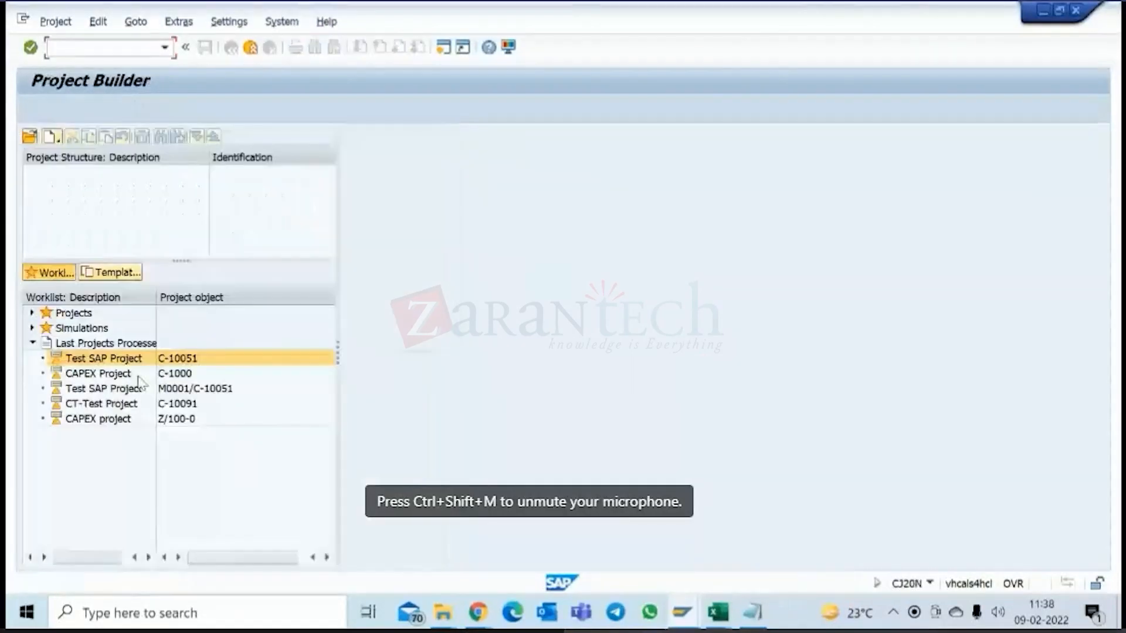
double_click(138, 362)
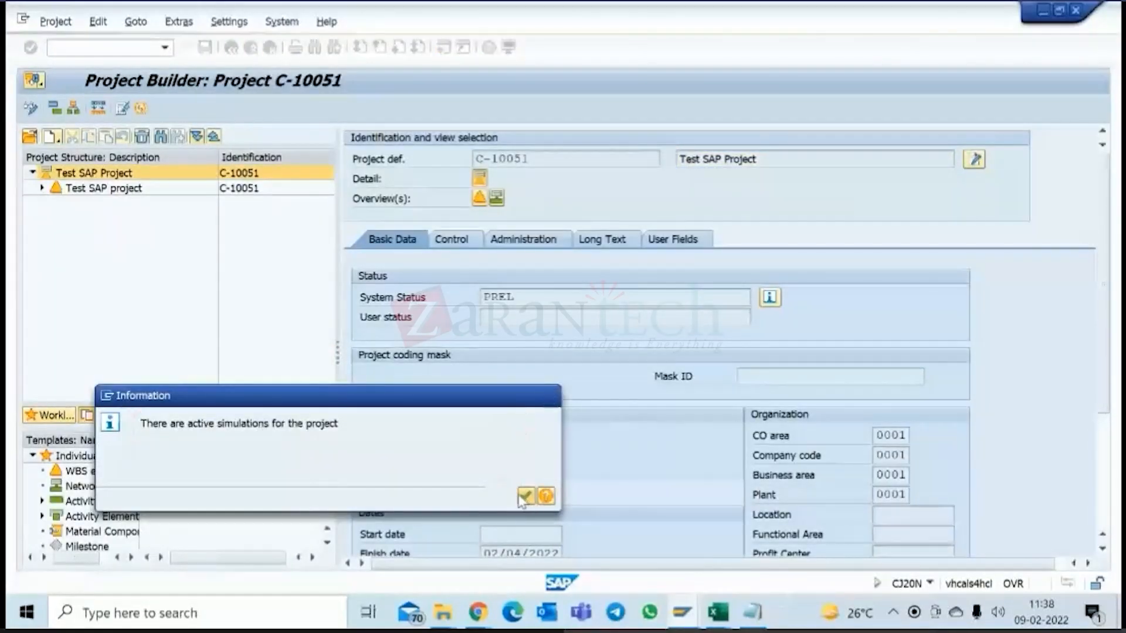
click(526, 496)
click(147, 233)
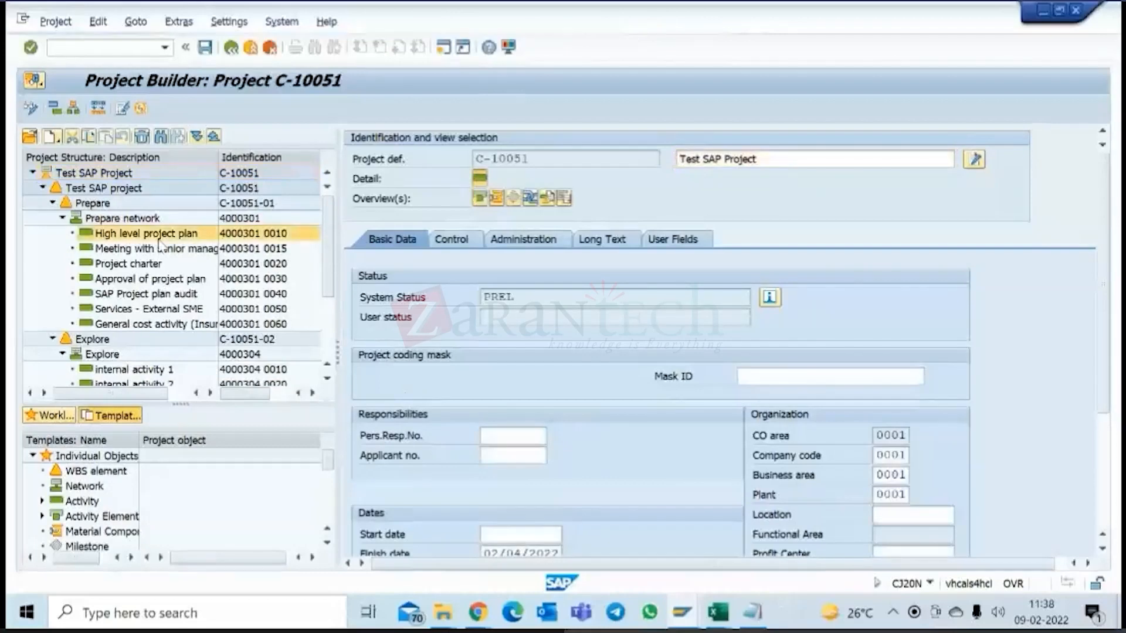
Examine the control key and activity type in the general data of the High level project plan activity.
click(807, 297)
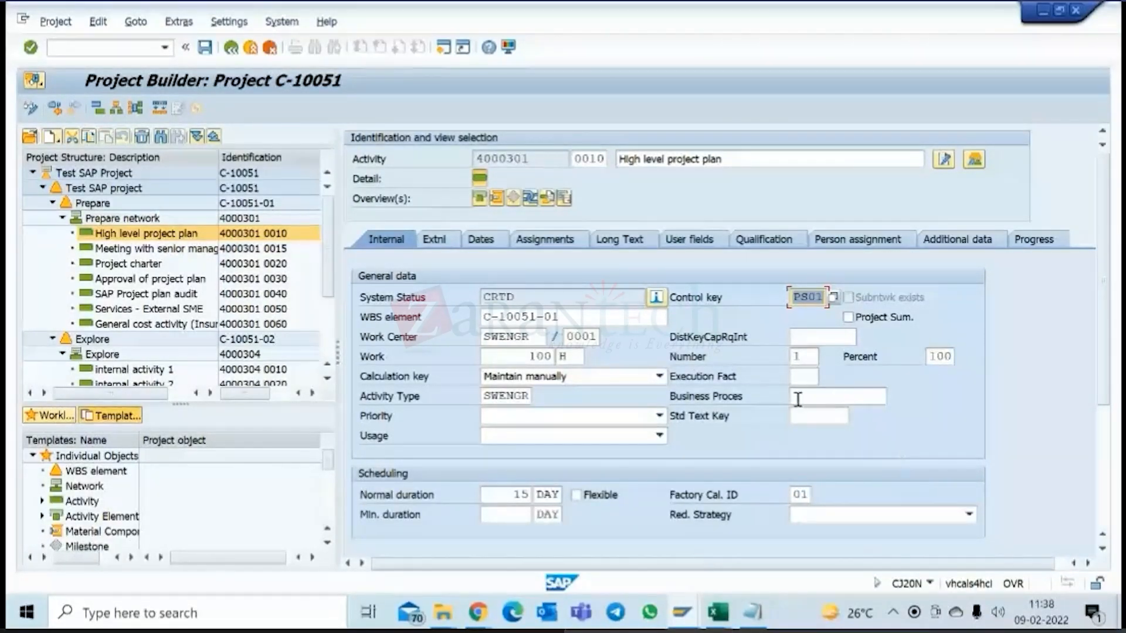
click(799, 298)
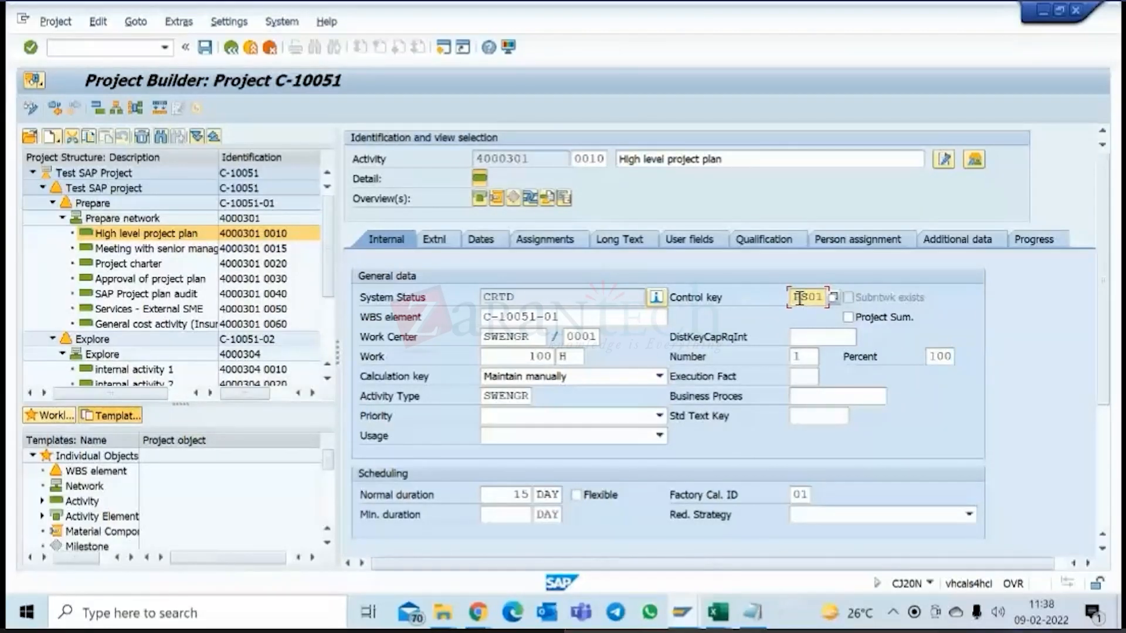
double_click(487, 397)
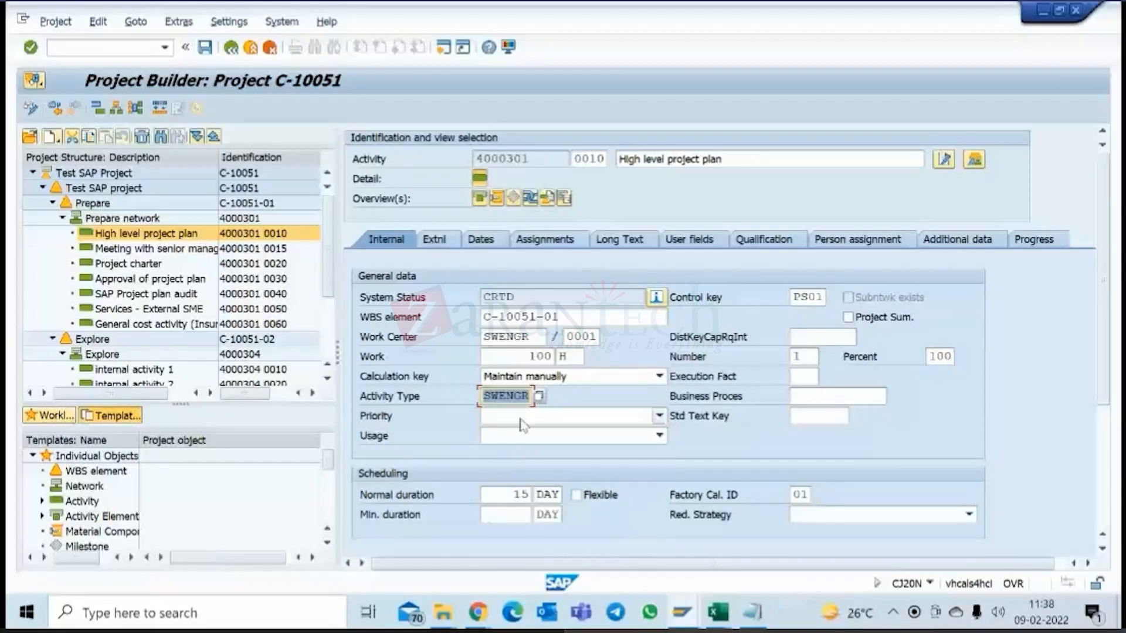
click(495, 399)
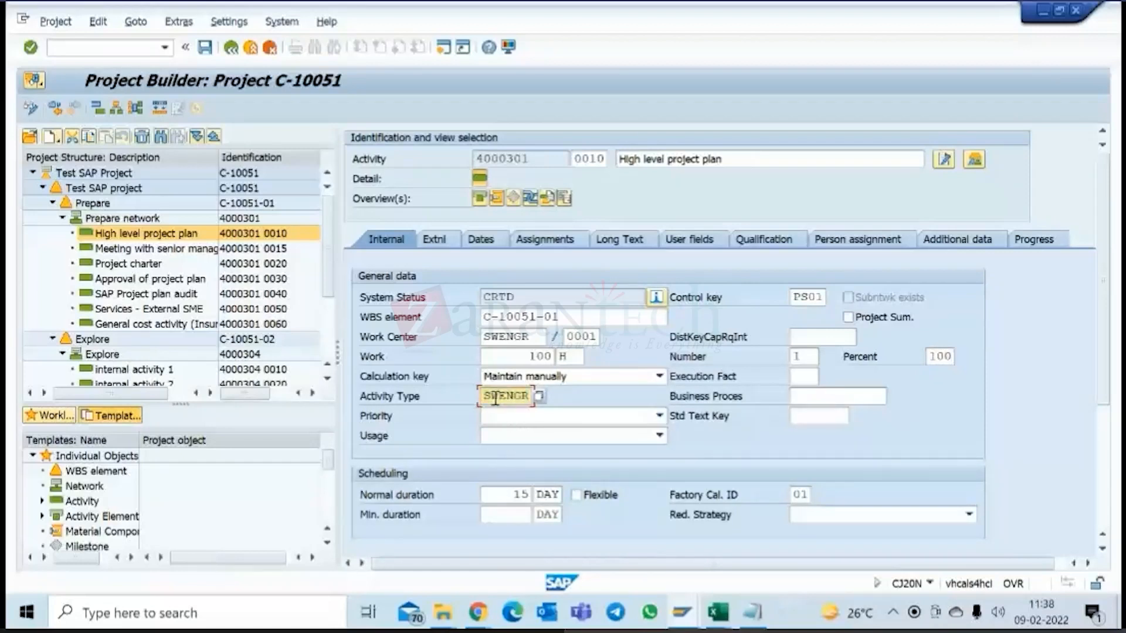
drag(496, 399, 445, 397)
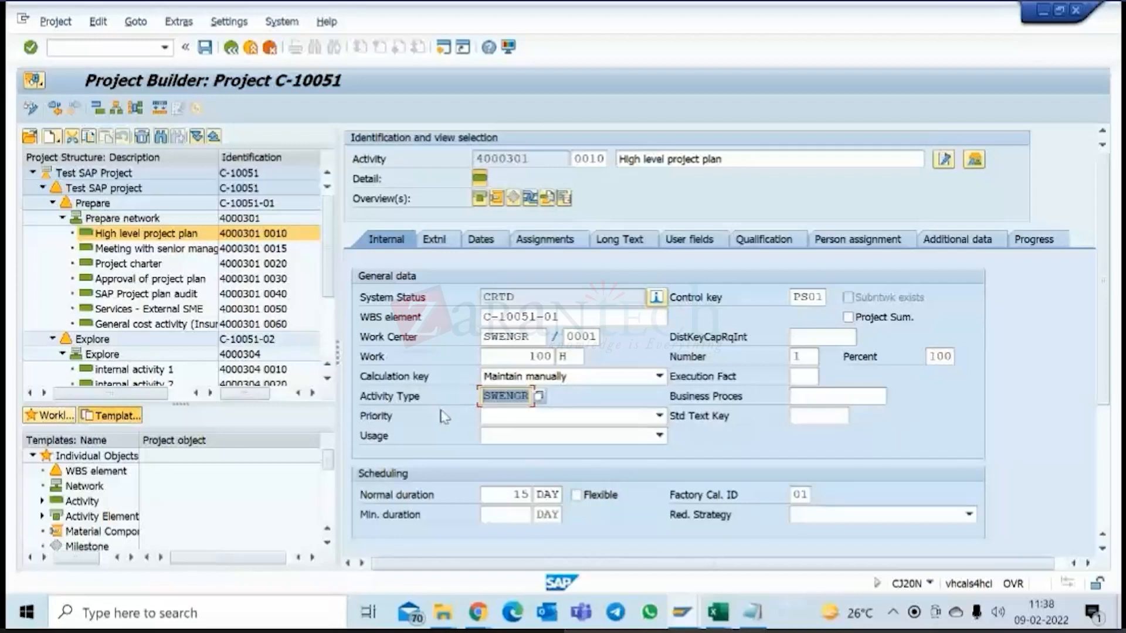
click(893, 612)
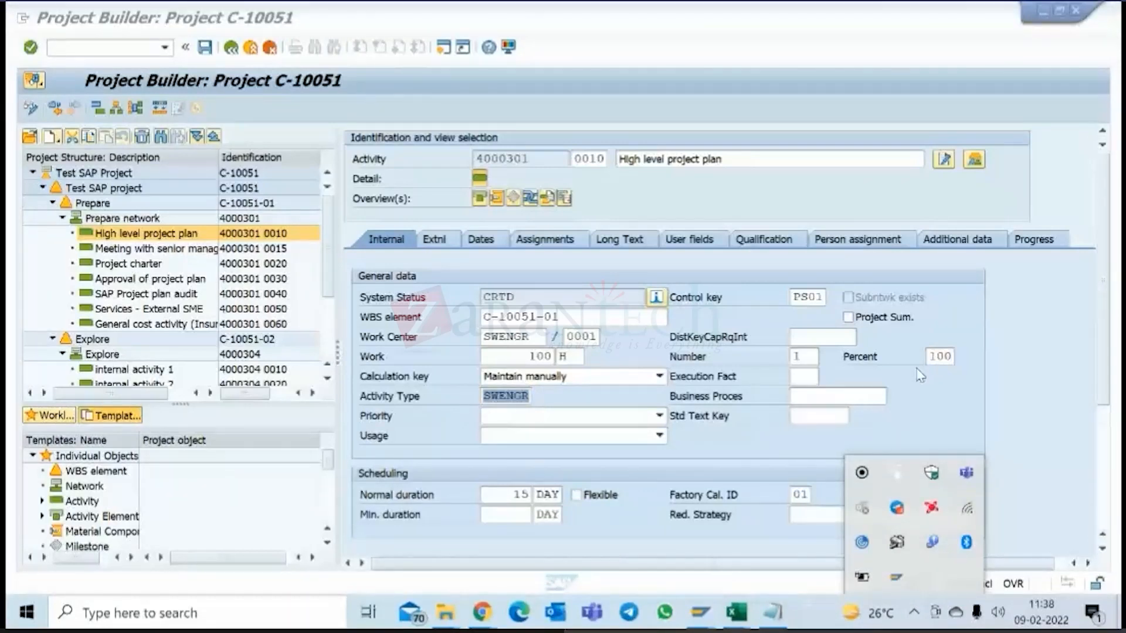
click(825, 297)
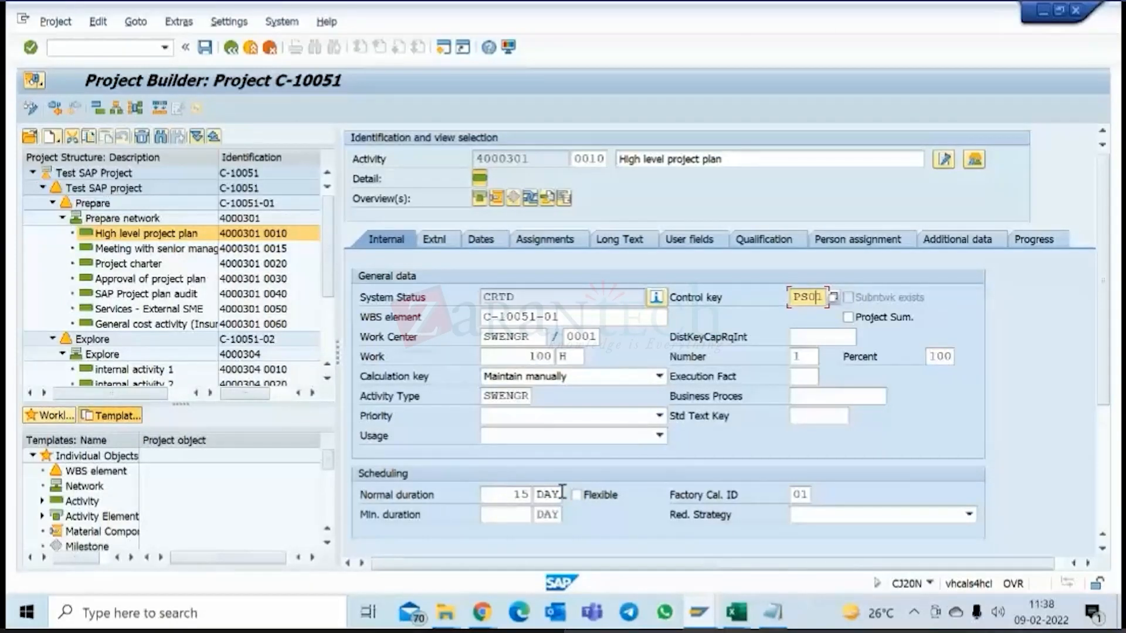
click(491, 392)
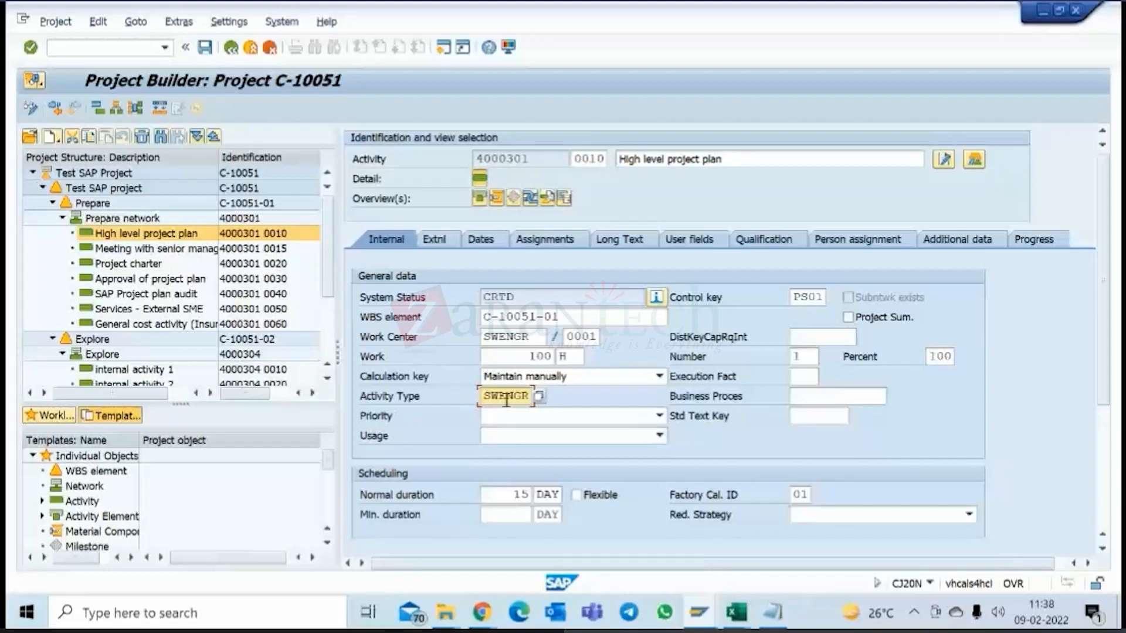
Compare the activity type with the control key of the High level project plan activity.
drag(484, 397, 524, 397)
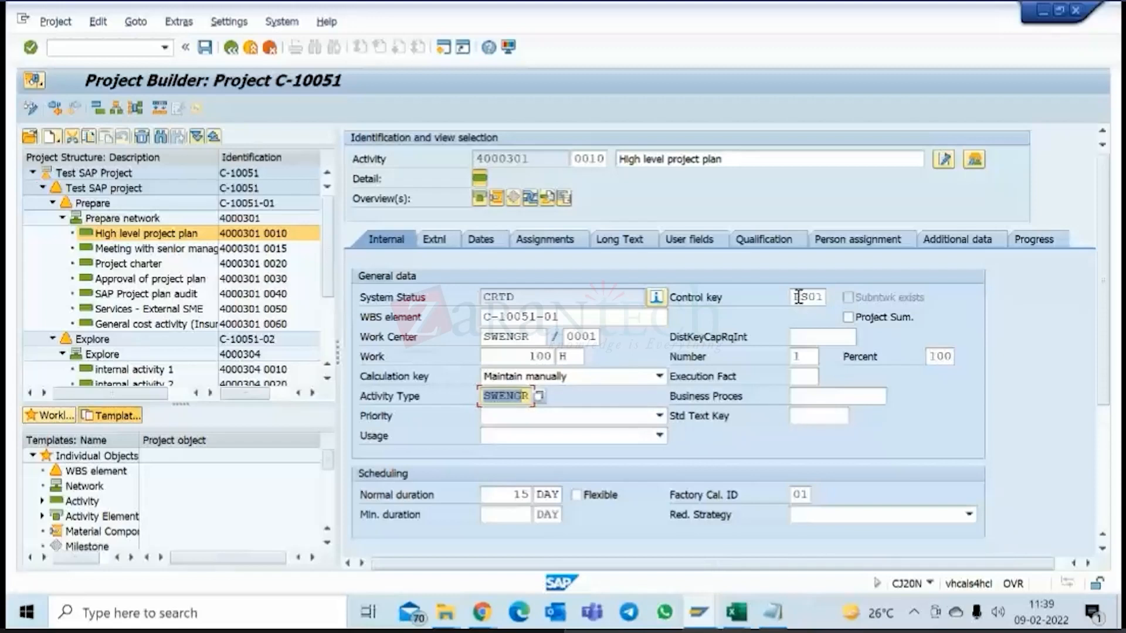
drag(795, 297, 821, 296)
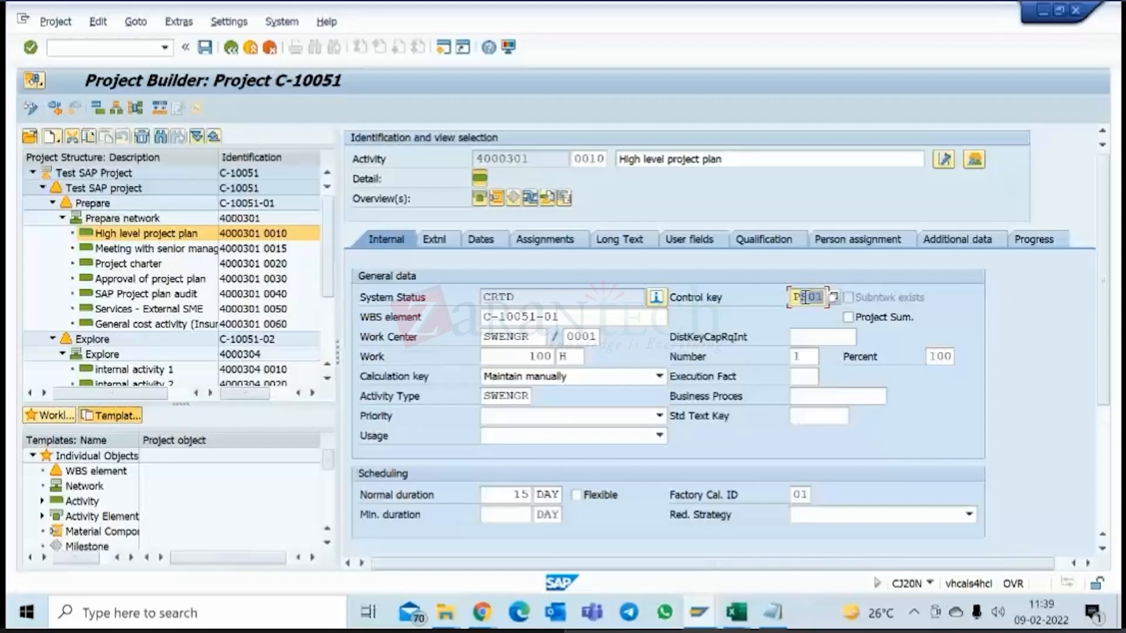
double_click(806, 297)
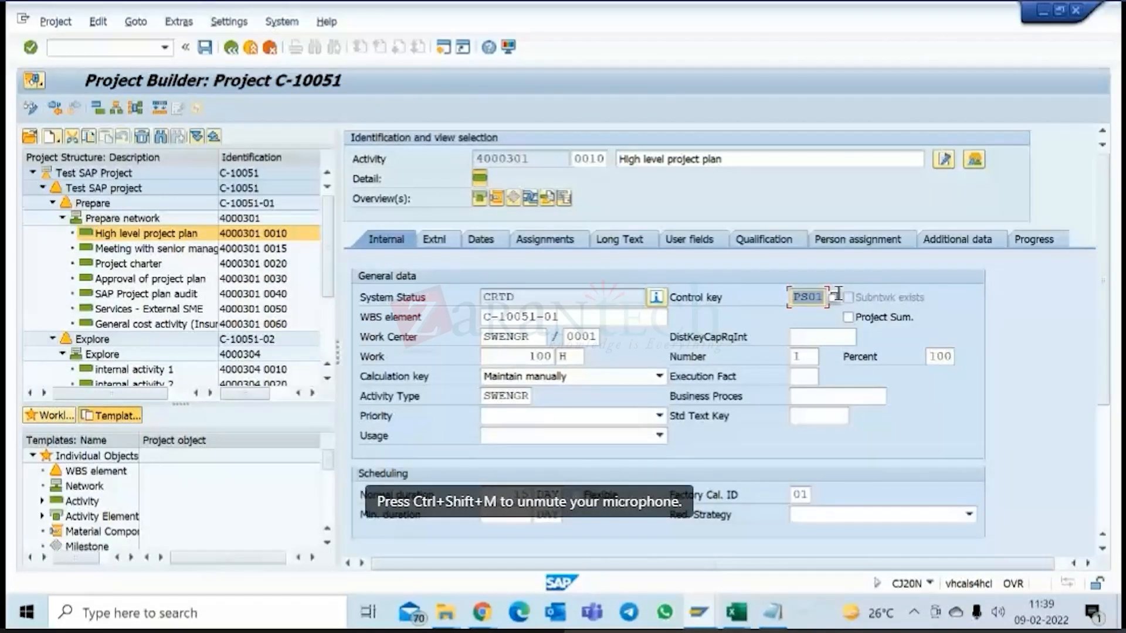
click(522, 397)
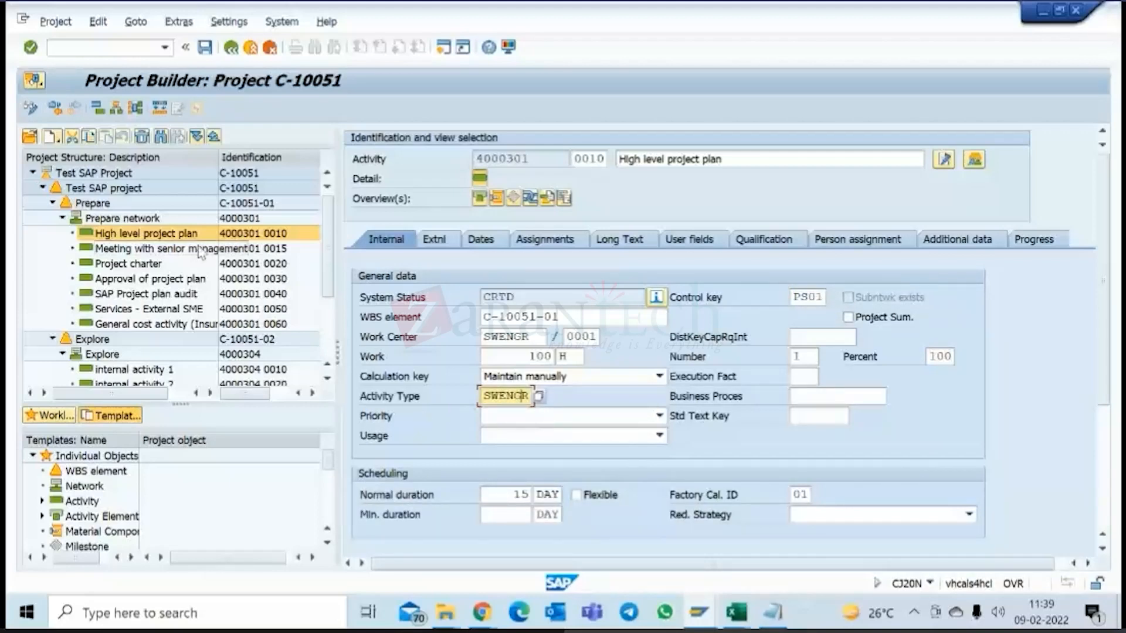
Check the basic data of the Prepare WBS element and open the network graphic for the Prepare network.
click(92, 203)
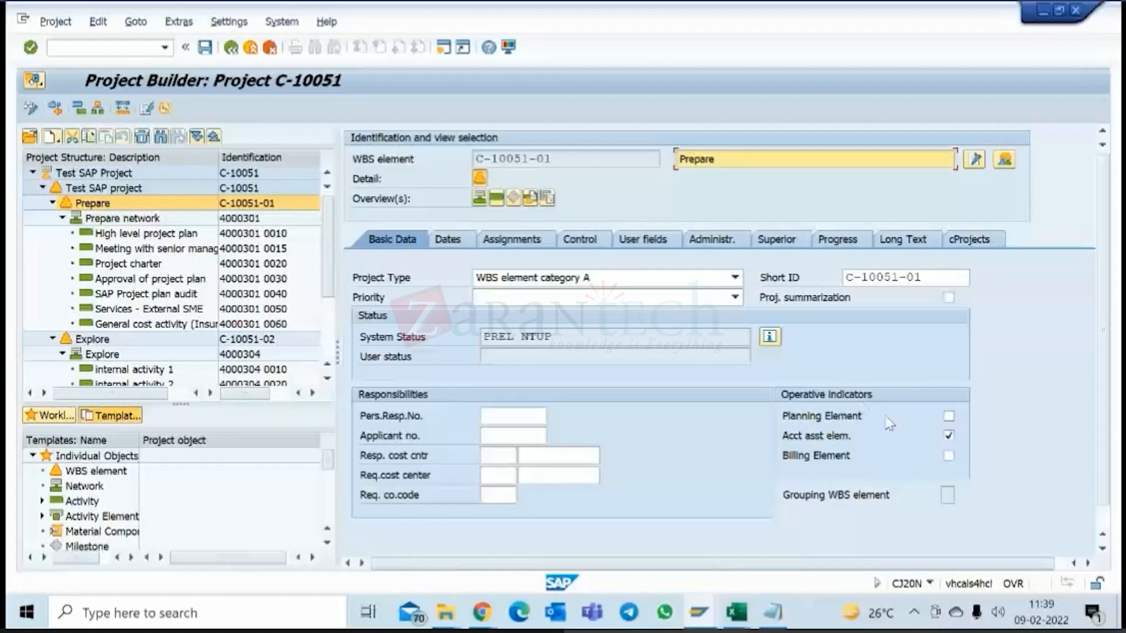
click(191, 218)
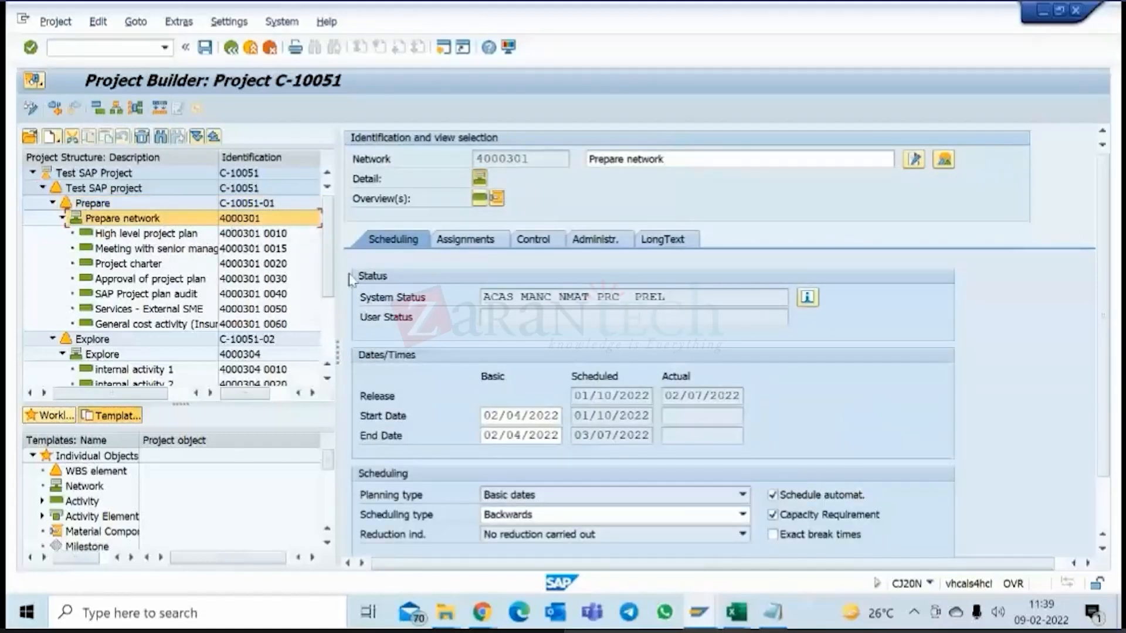
click(136, 108)
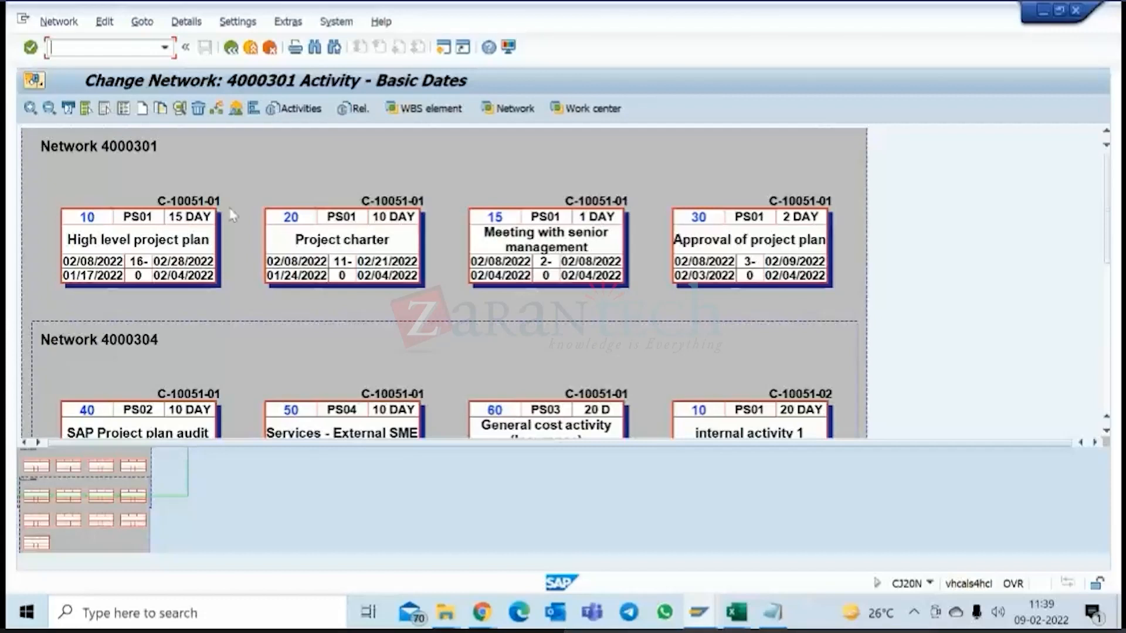
Review the activity number, description and normal duration in the detail data of the High level project plan activity, leaving without changes.
double_click(210, 229)
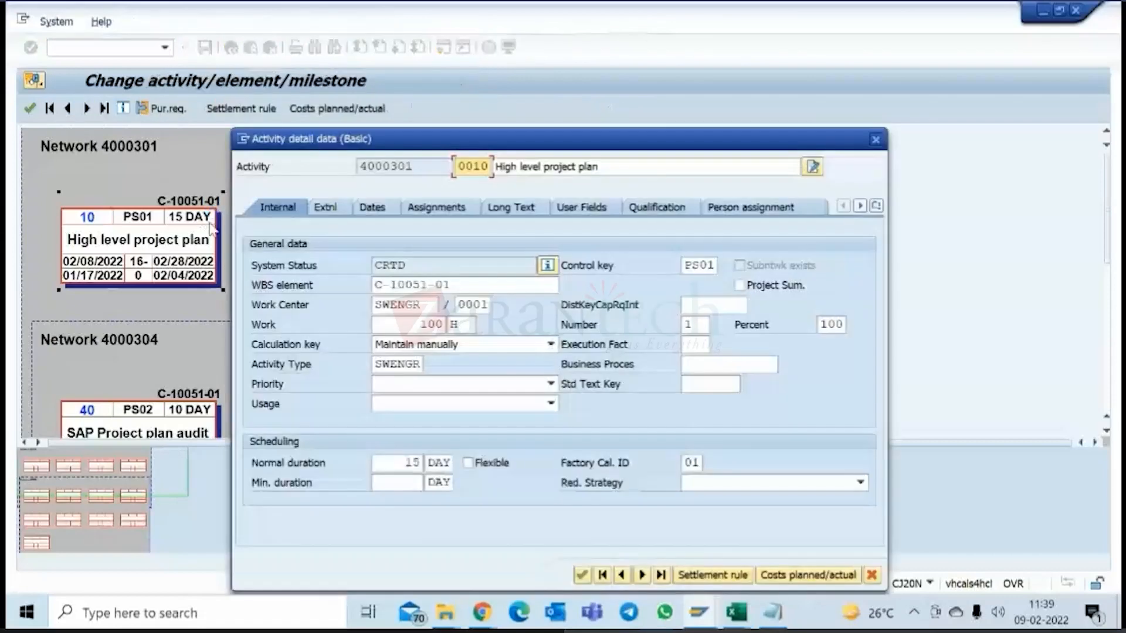
double_click(414, 462)
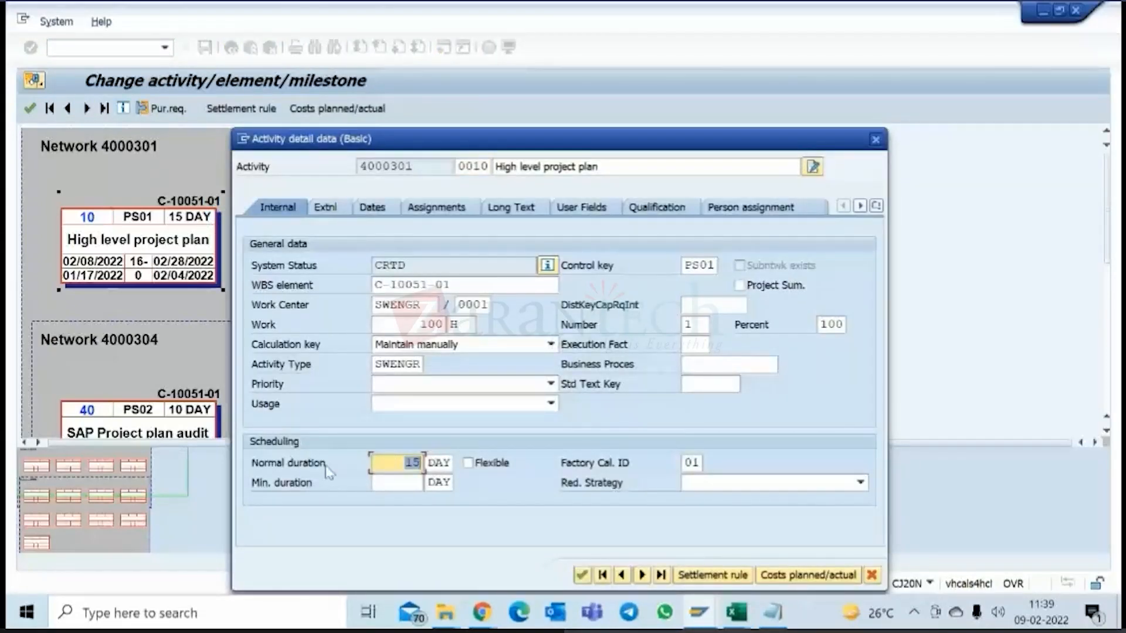
click(481, 166)
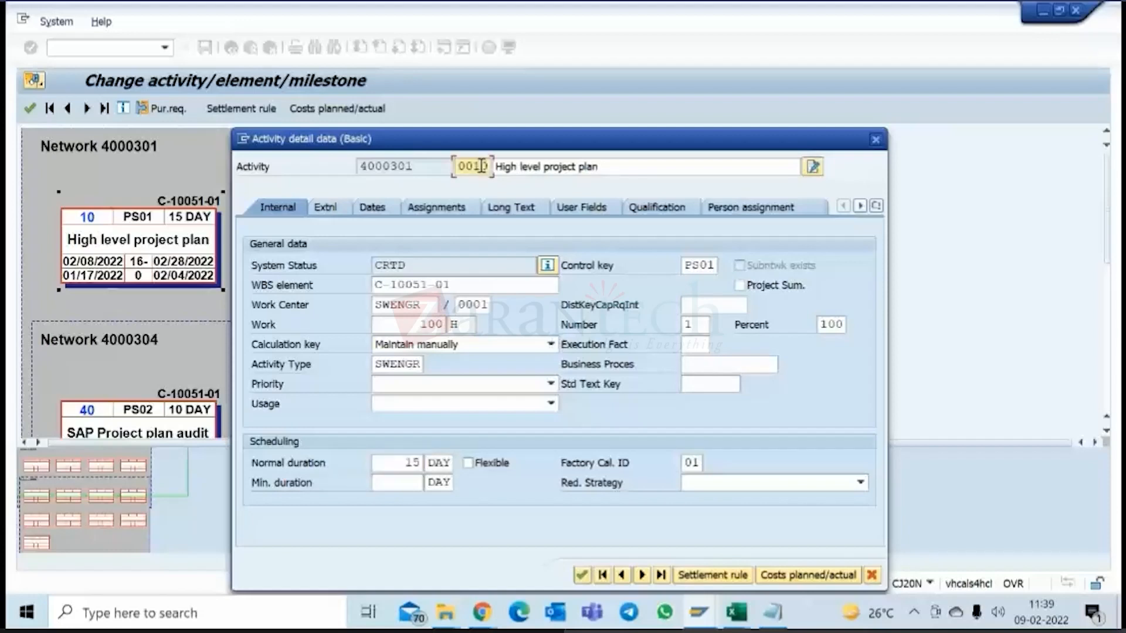
drag(604, 167, 502, 169)
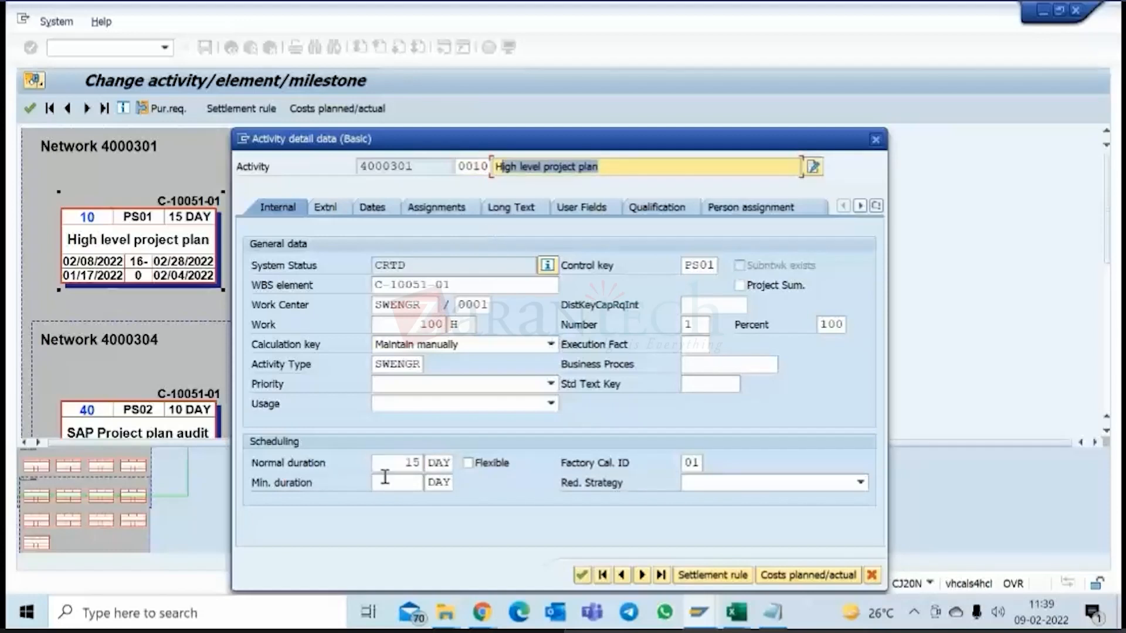
click(412, 463)
double_click(413, 463)
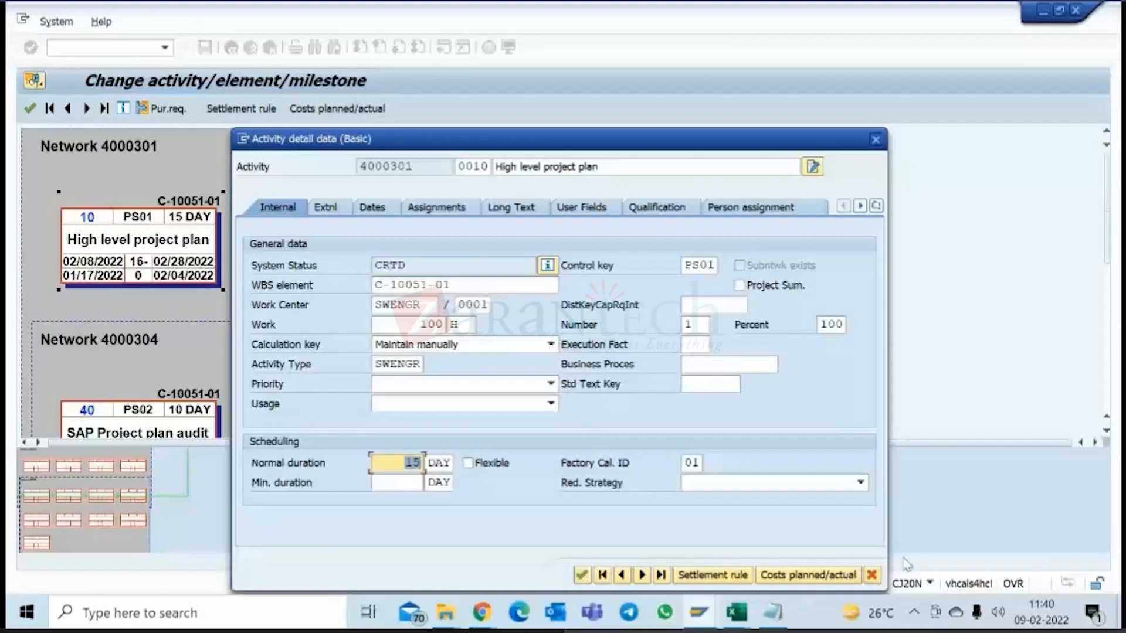
click(874, 575)
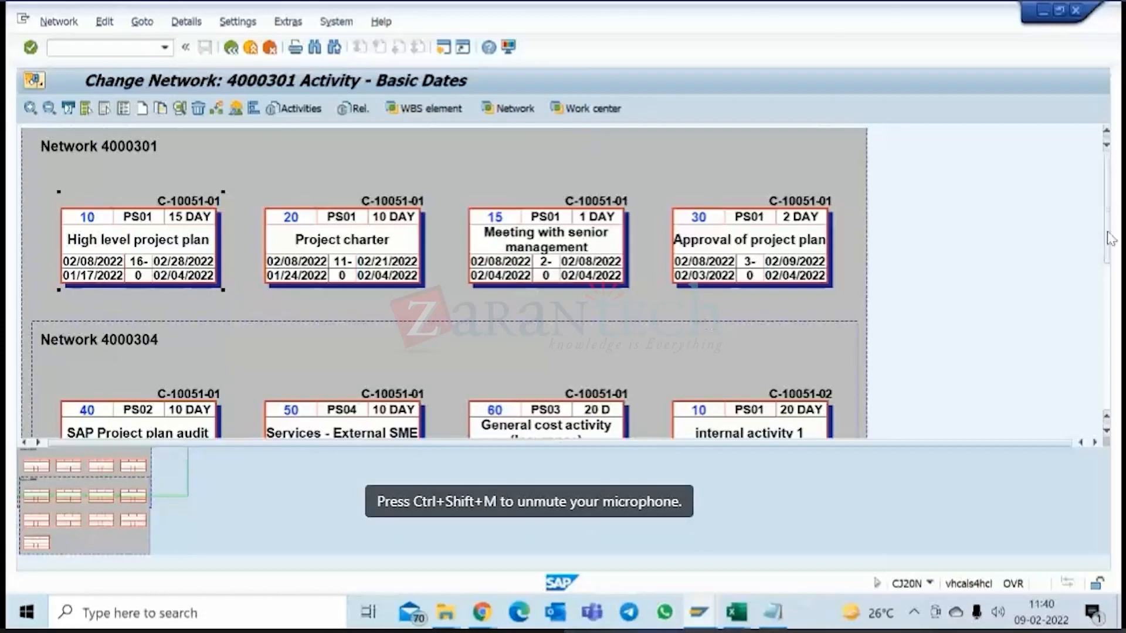
Look over the activity boxes of networks 4000301 and 4000304 in the network graphic.
scroll(1114, 282, down, 3)
scroll(1114, 282, down, 1)
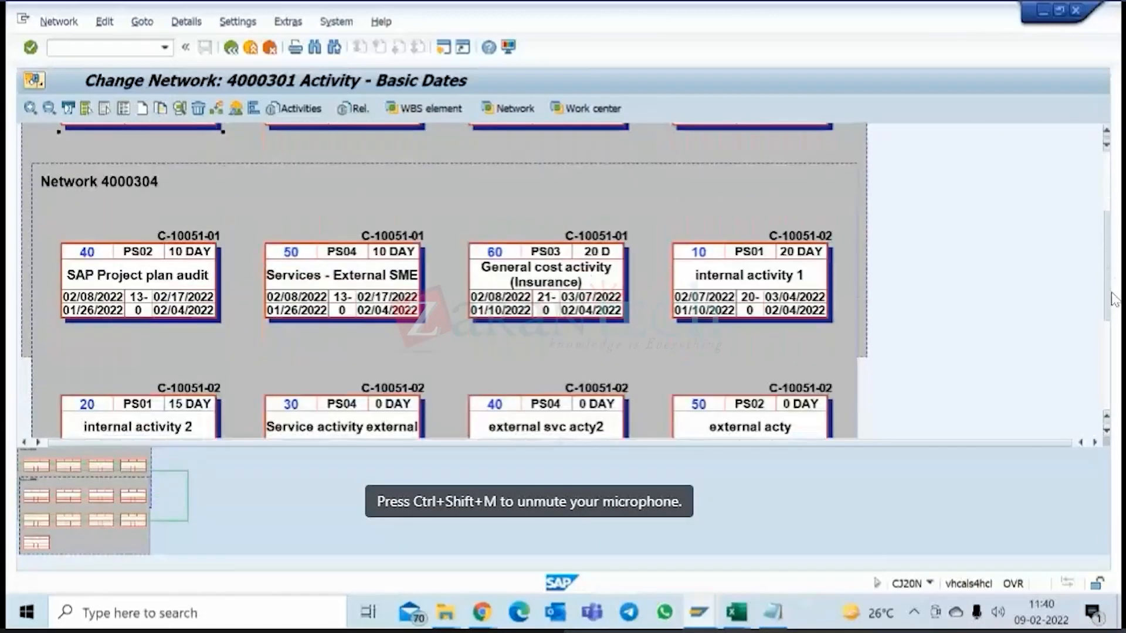
scroll(1108, 264, up, 4)
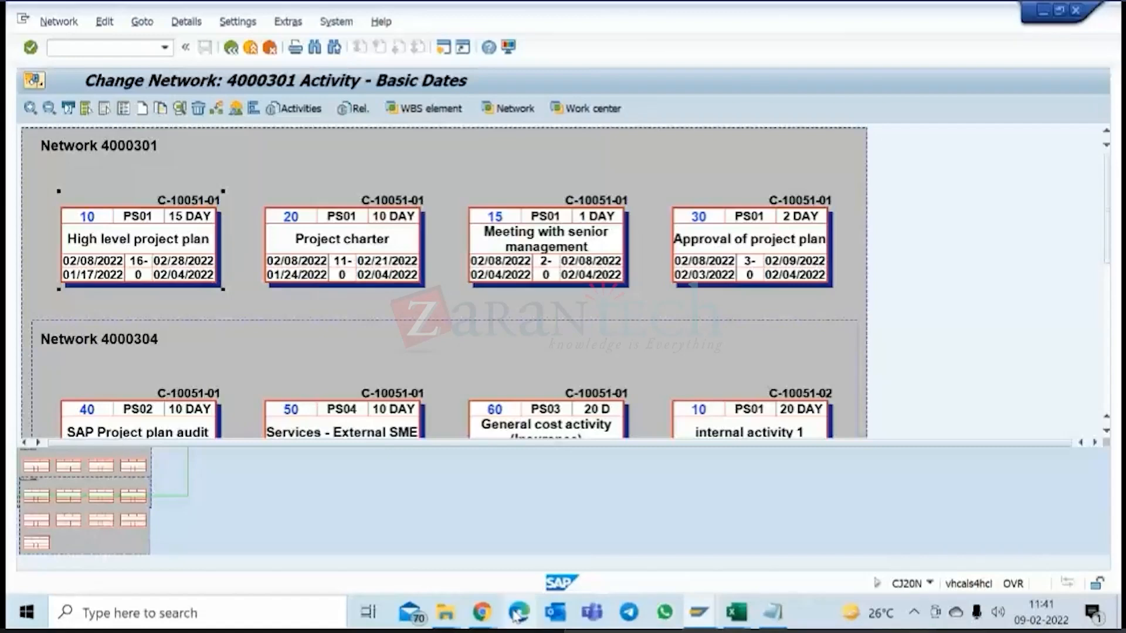
Switch to the Module 4 - Project Planning presentation in Chrome and browse the slides from Planning Dates to External Procurement.
click(481, 612)
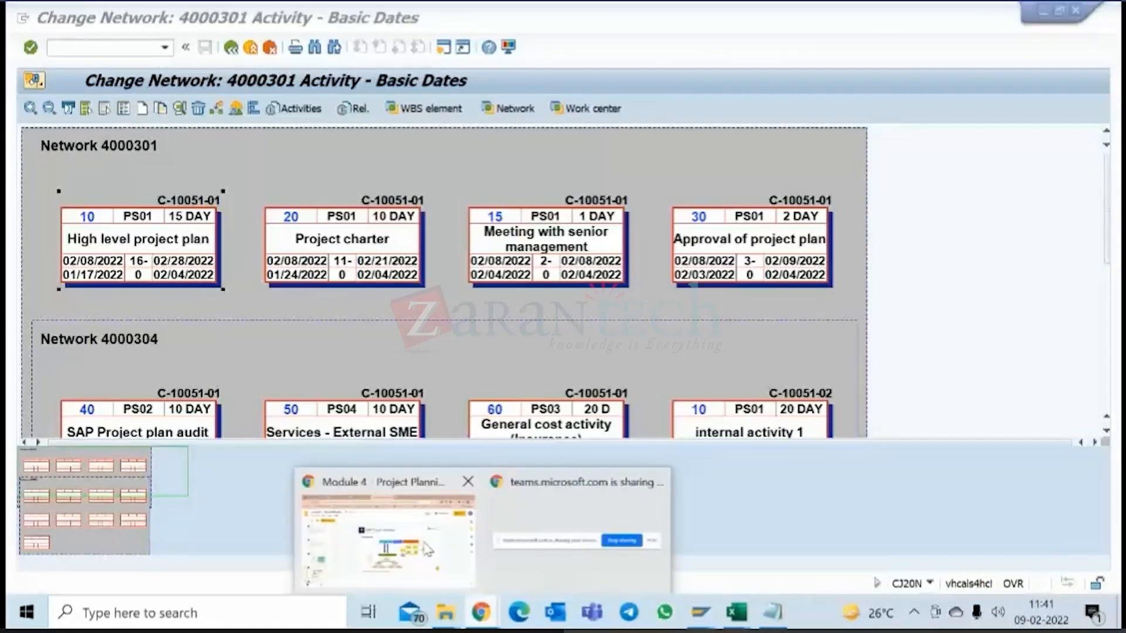
click(426, 550)
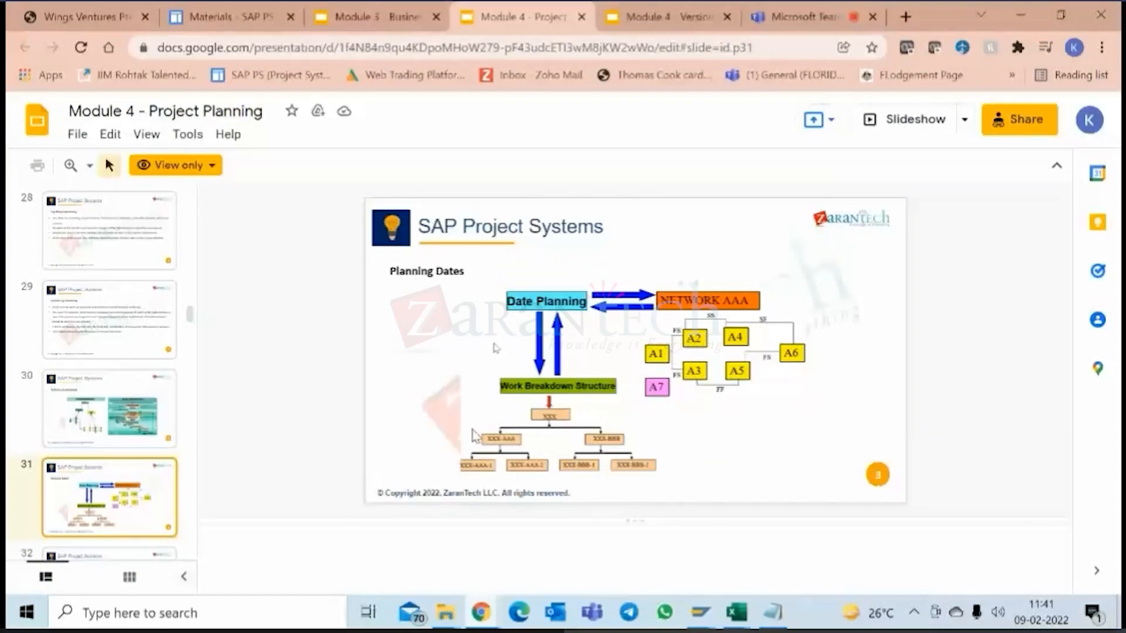
scroll(475, 436, down, 6)
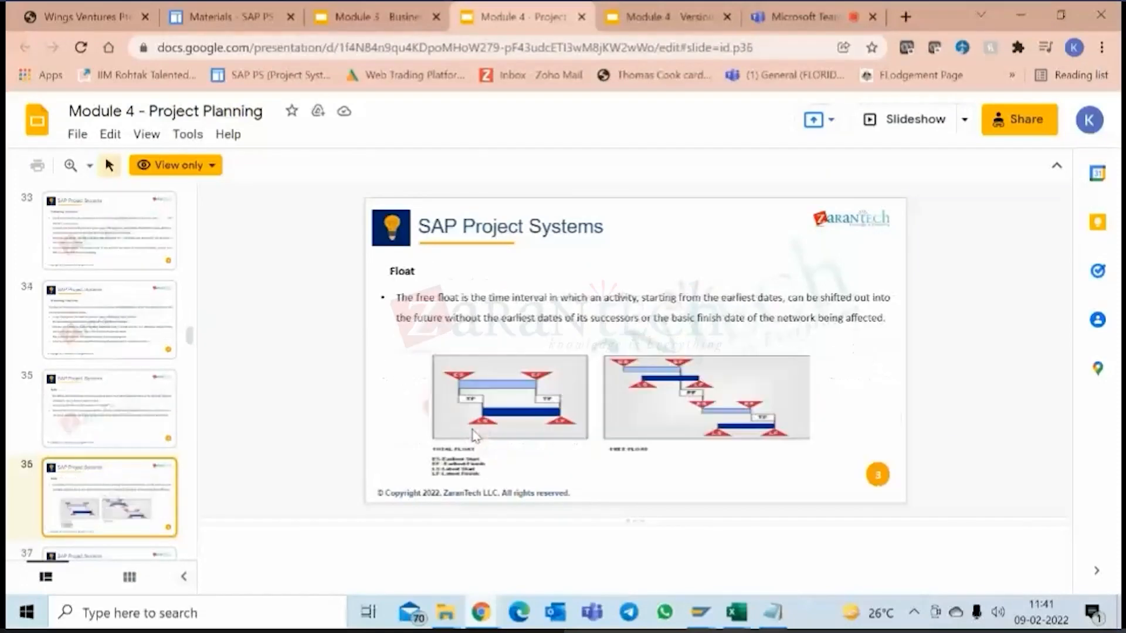
scroll(475, 436, down, 5)
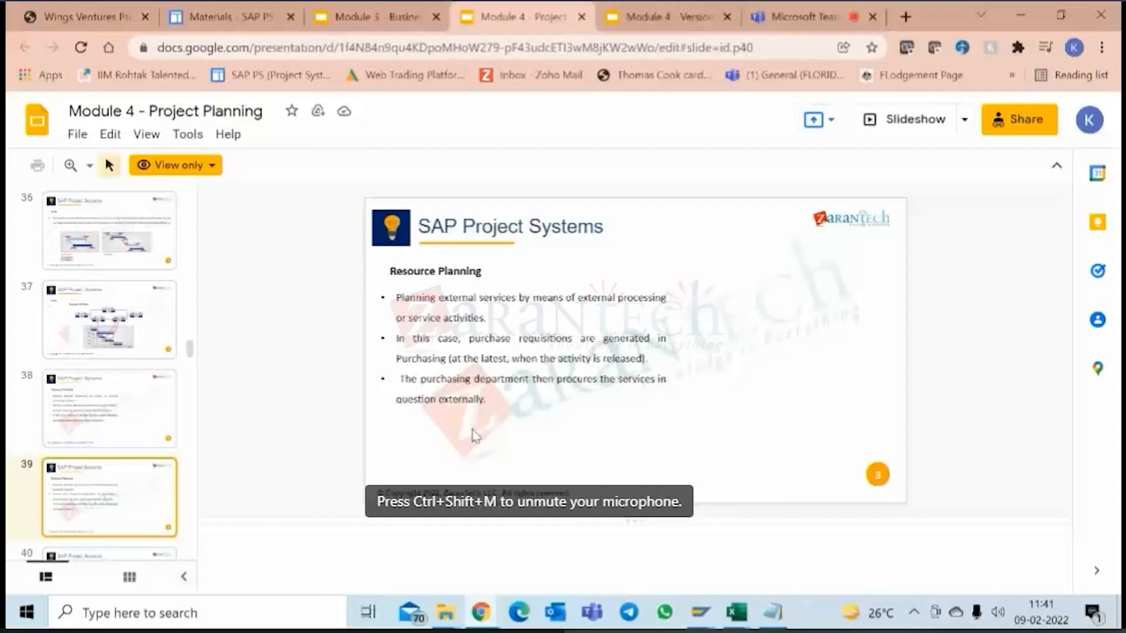
scroll(475, 436, down, 4)
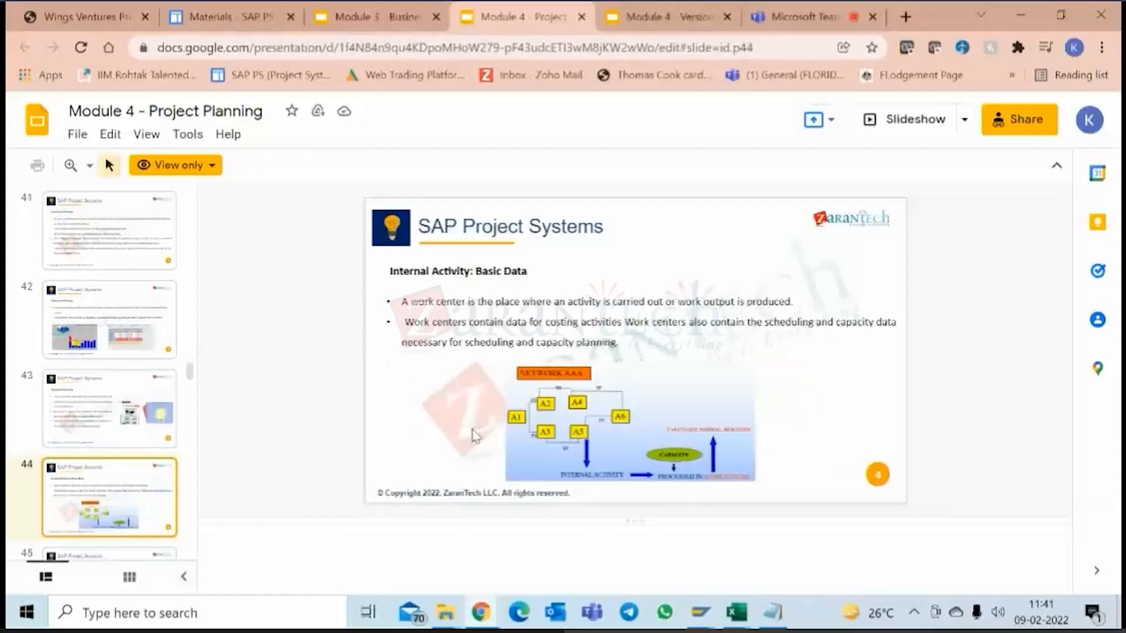
scroll(474, 436, down, 4)
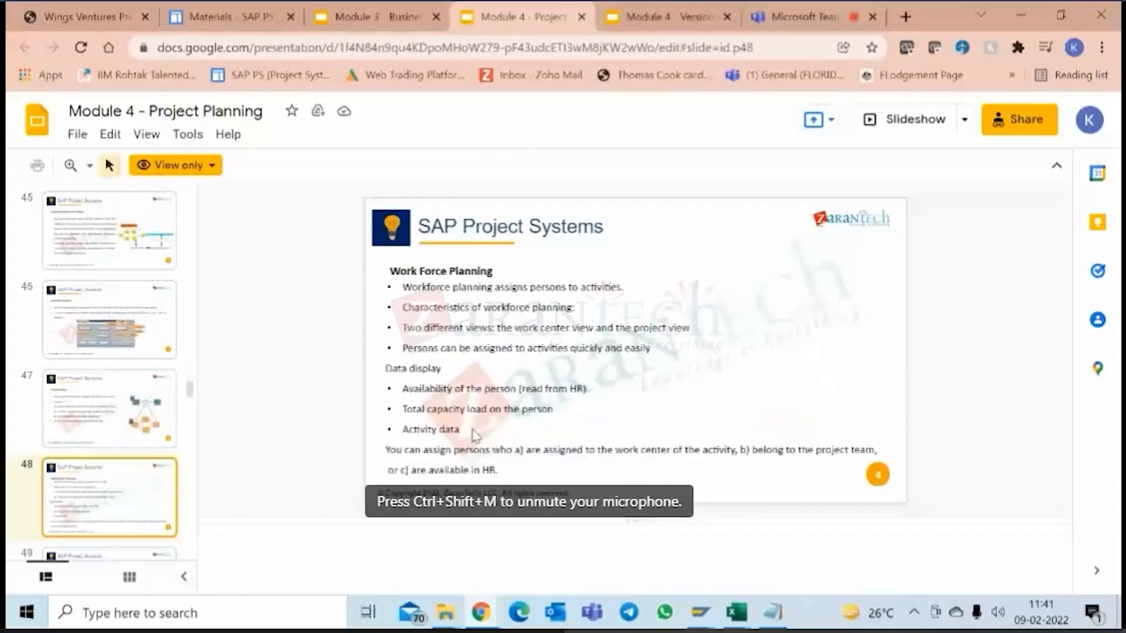
scroll(475, 436, down, 3)
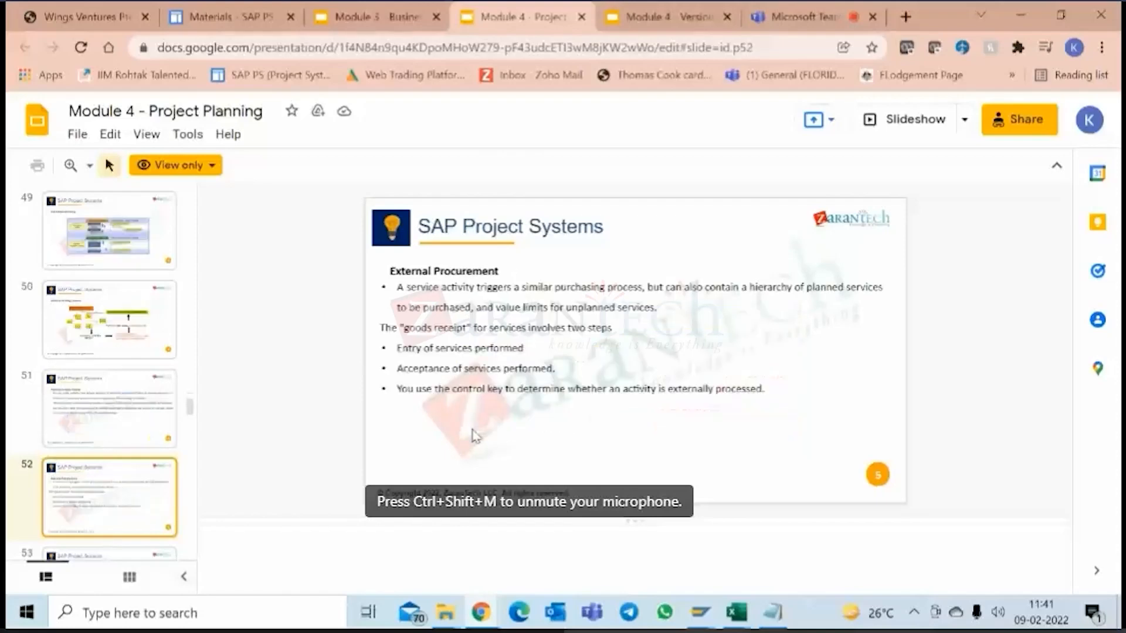
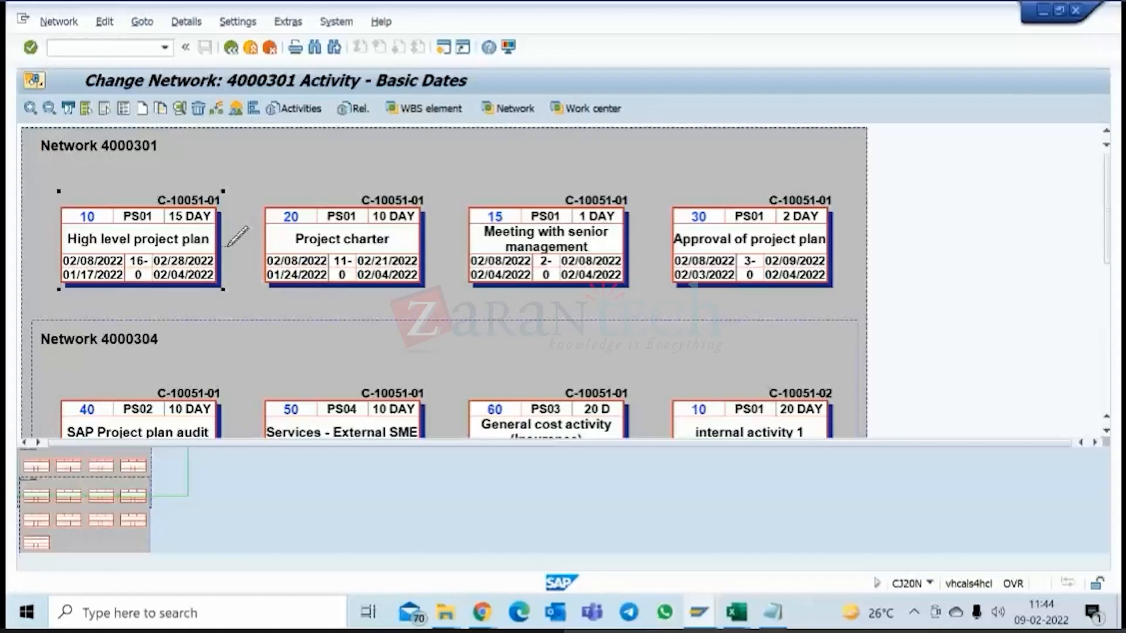
Leave the network graphic of network 4000301 and save project C-10051.
click(232, 48)
click(583, 270)
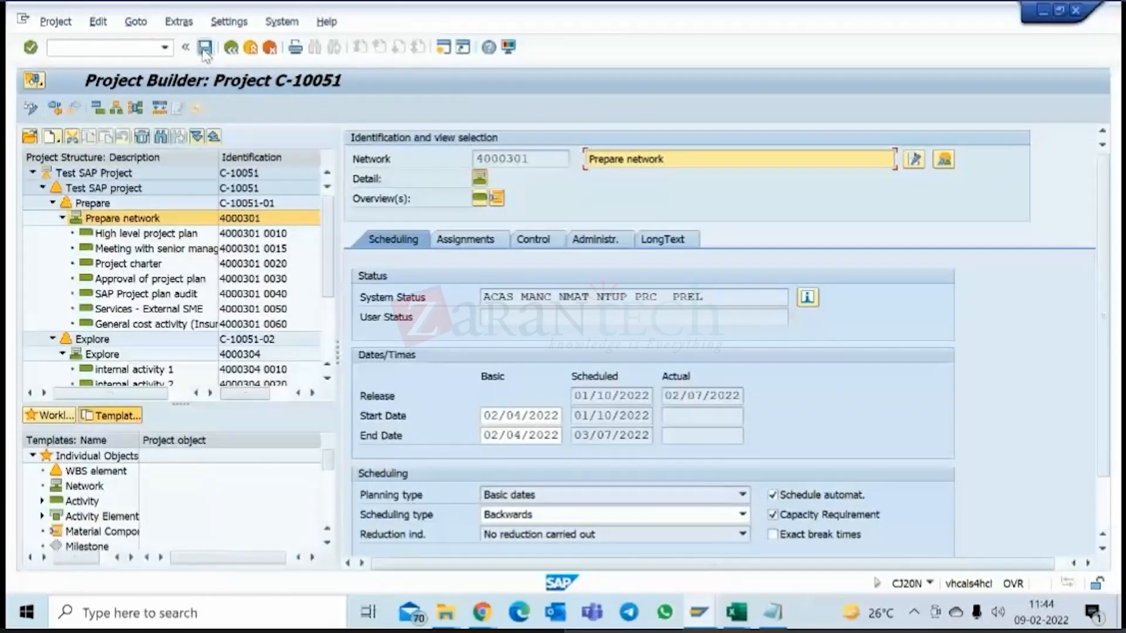
click(203, 50)
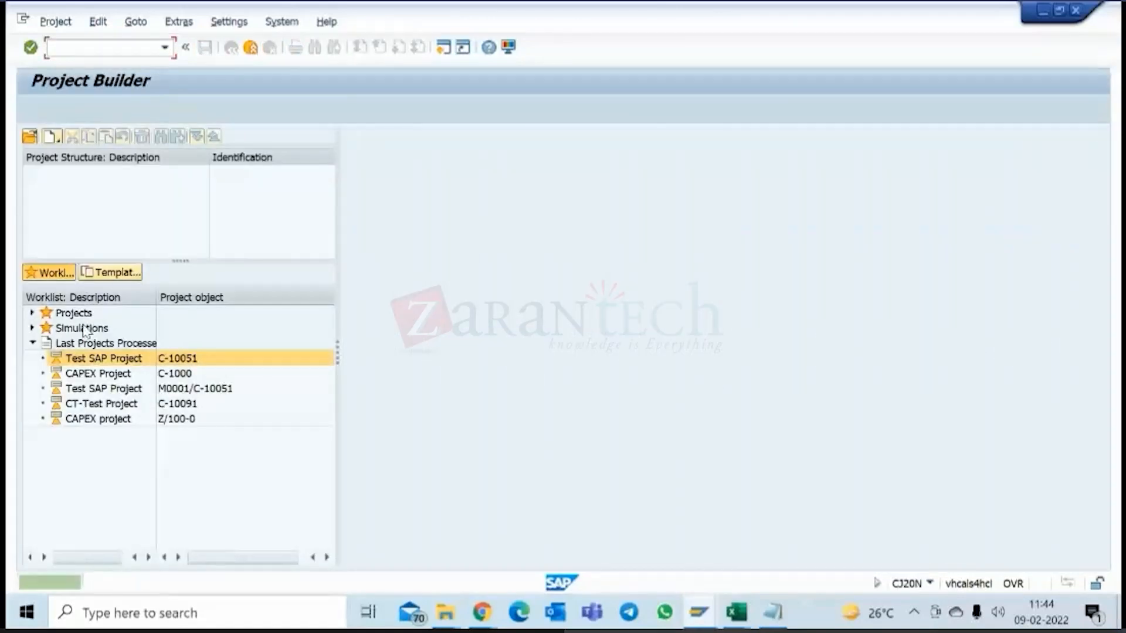
Reopen project C-10051 in the Project Builder and open the network graphic for the Prepare network.
double_click(111, 359)
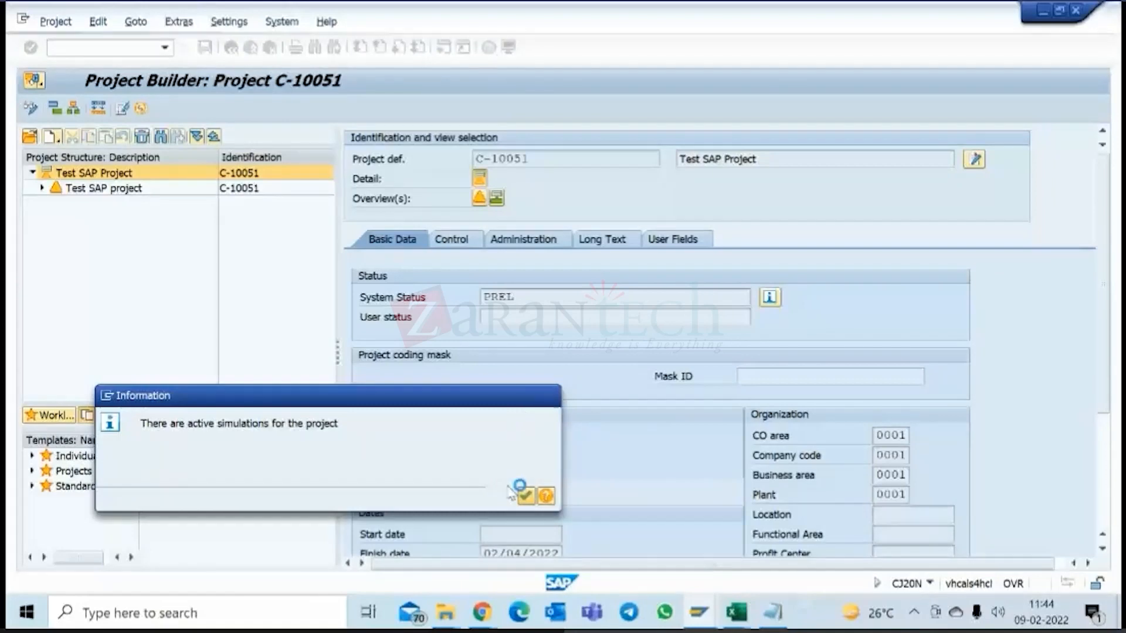
click(526, 496)
click(128, 221)
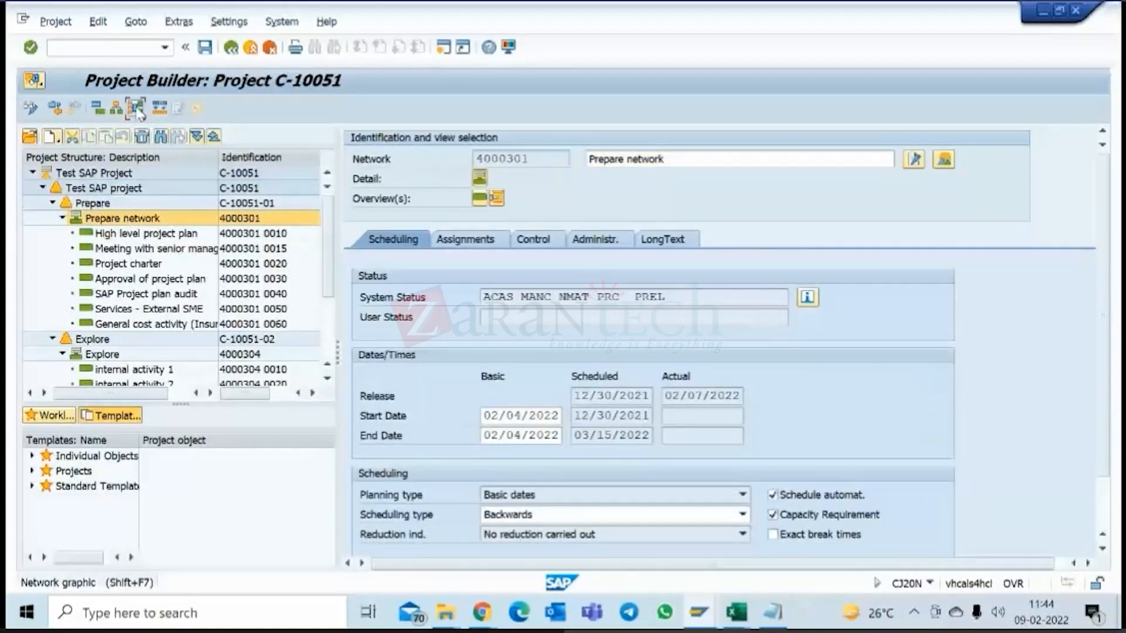
click(137, 111)
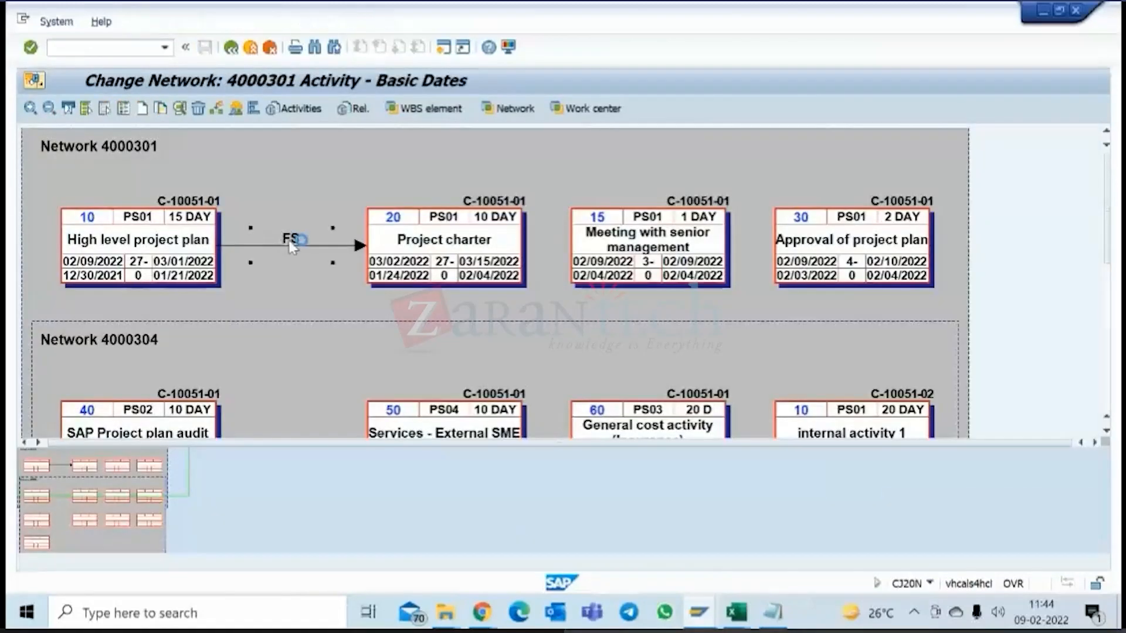
Review the available relationship types for the link from High level project plan to Project charter, leaving without changes.
double_click(288, 240)
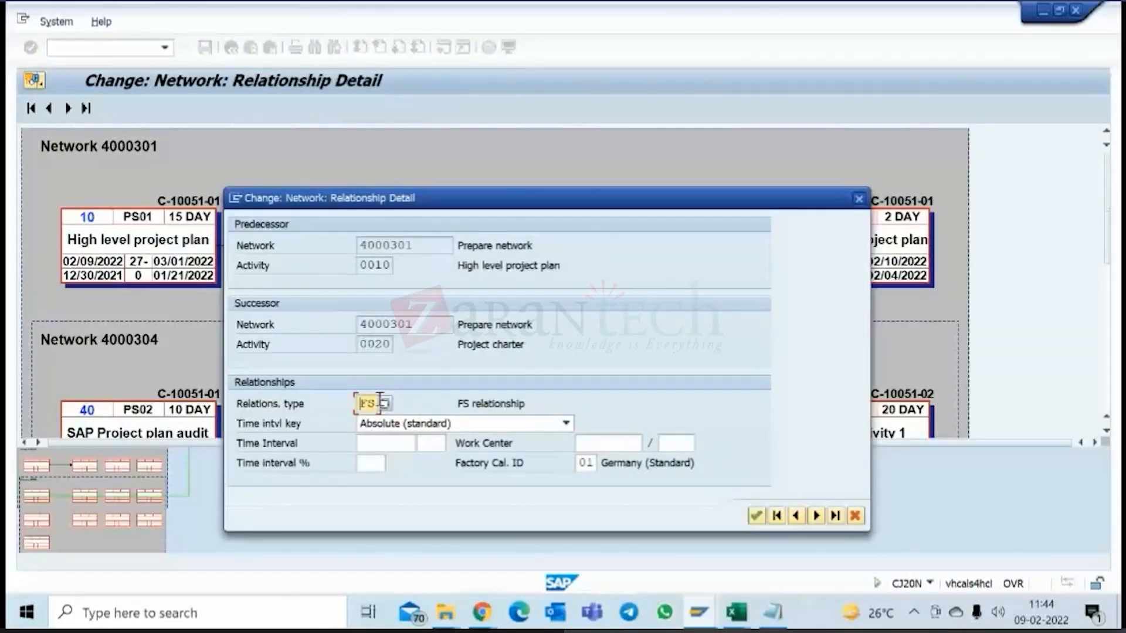
key(Return)
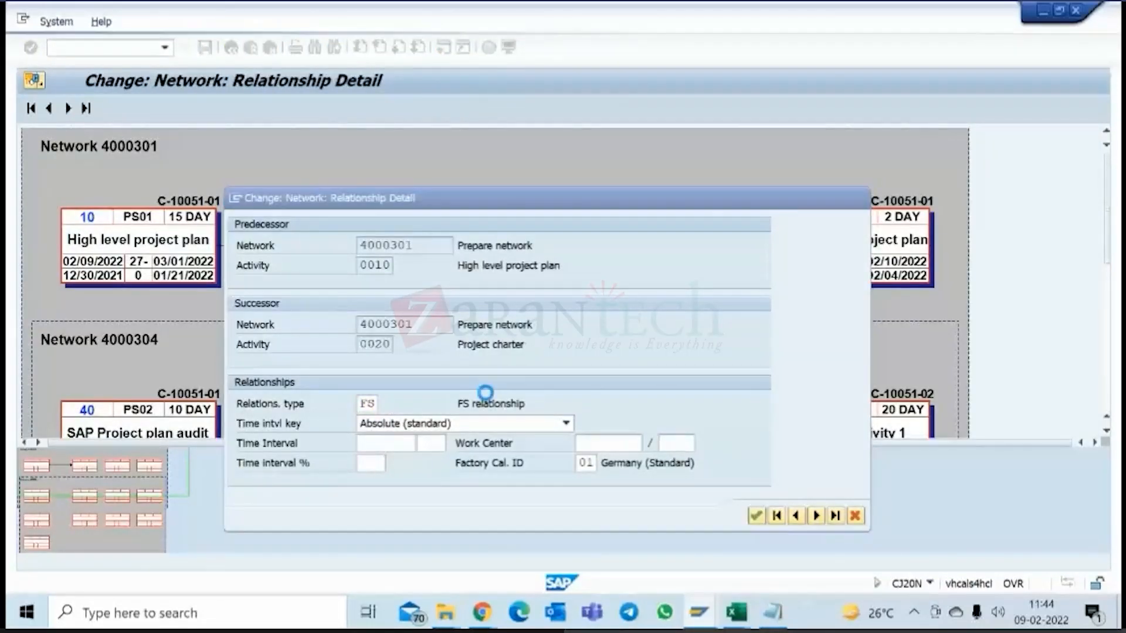
drag(382, 204, 758, 212)
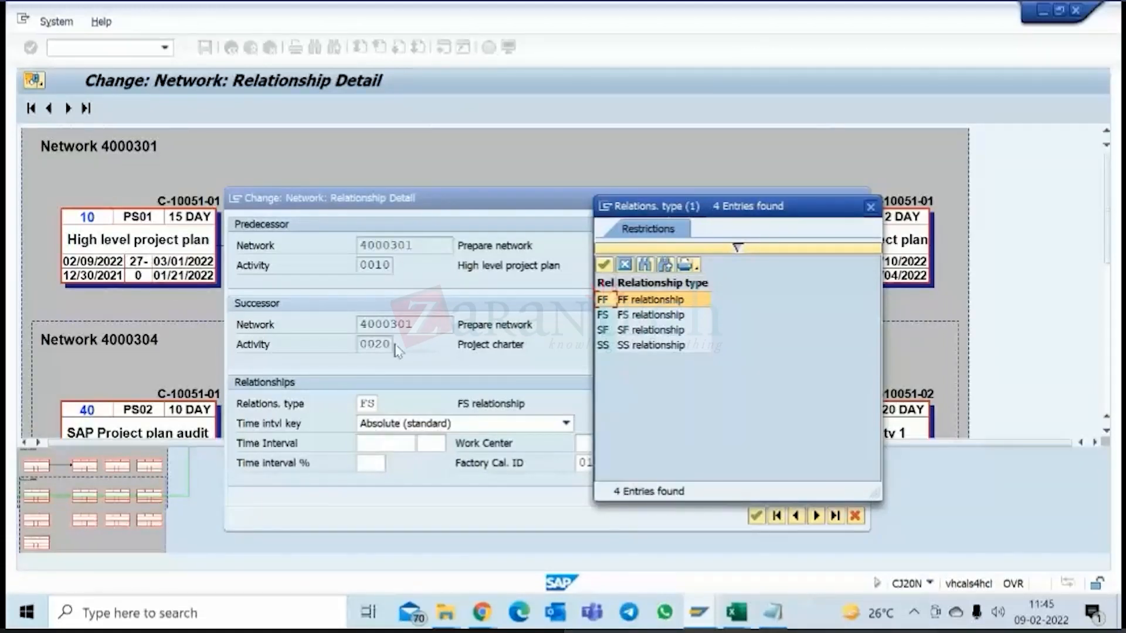
click(613, 317)
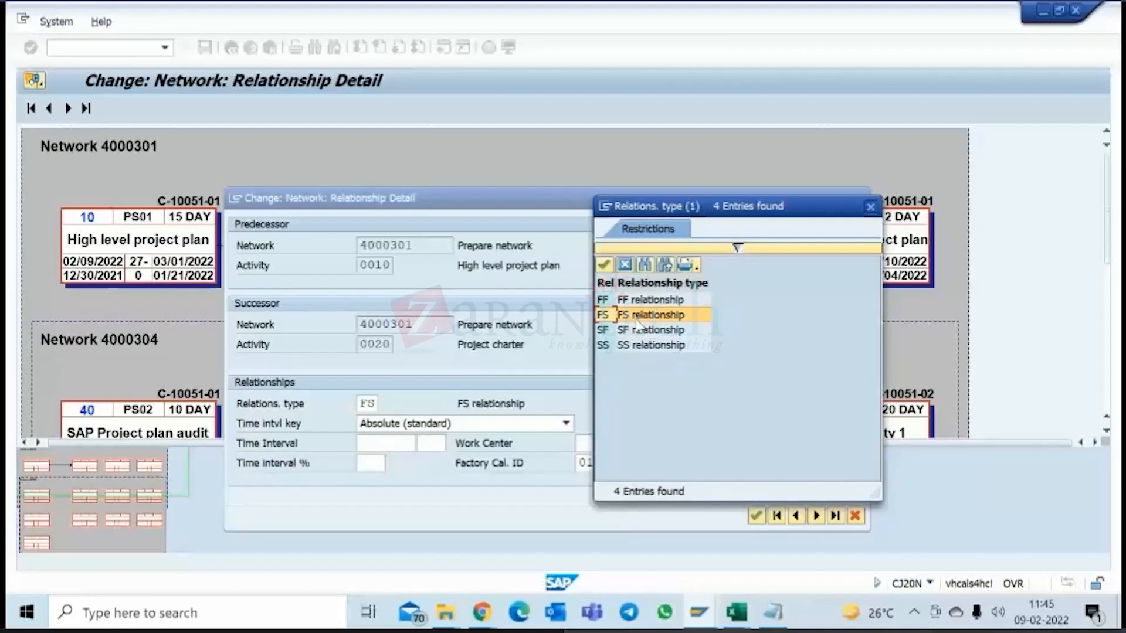
click(604, 331)
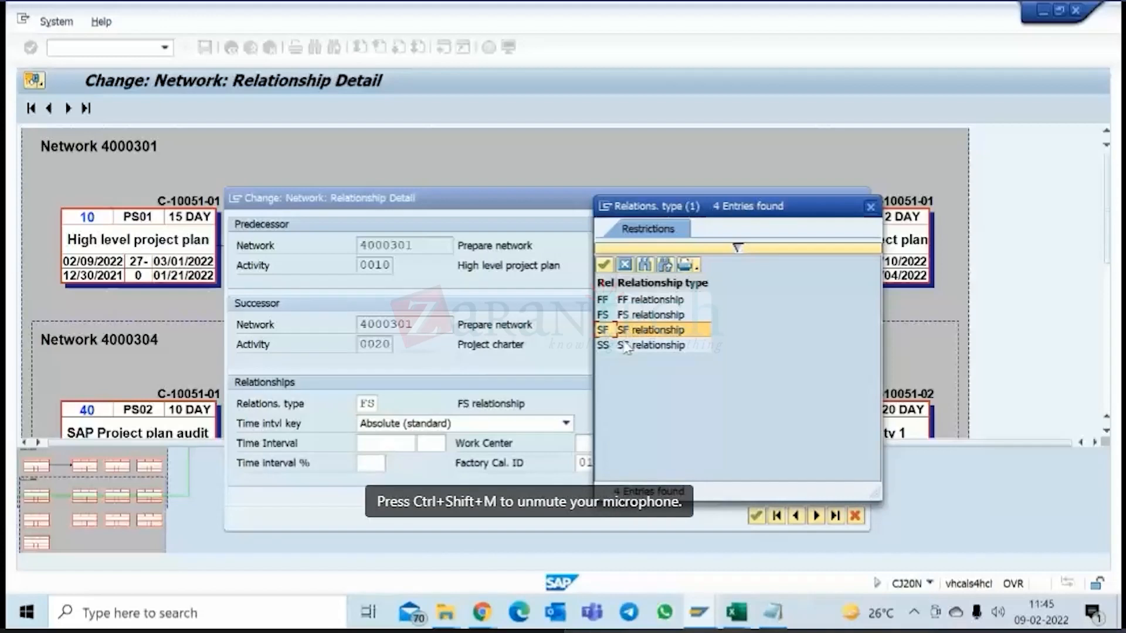
click(613, 346)
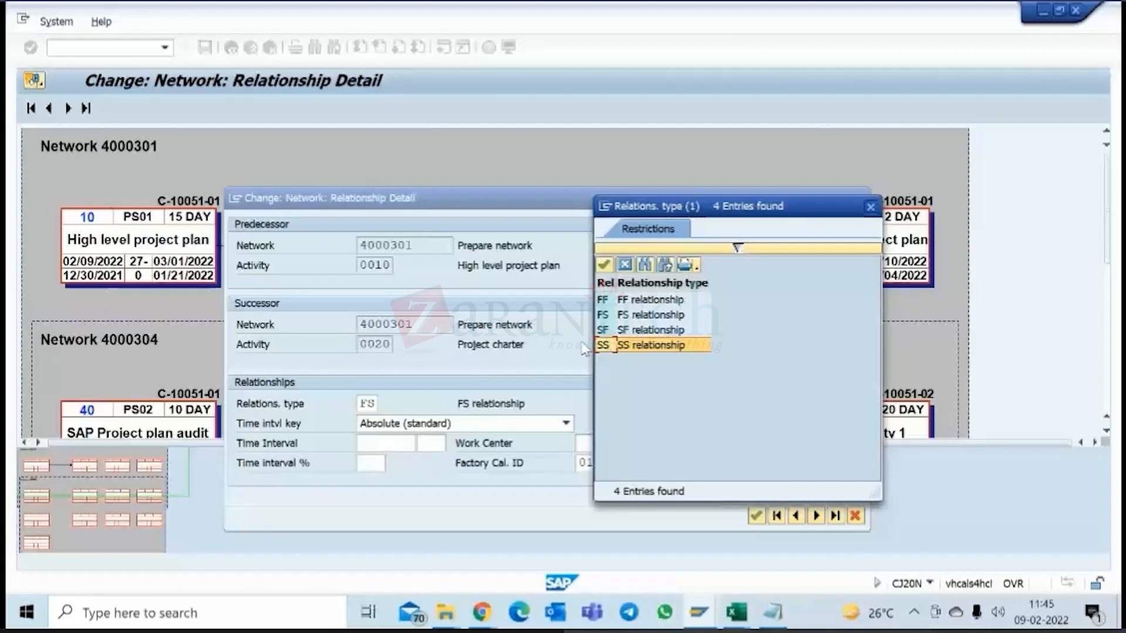
click(613, 331)
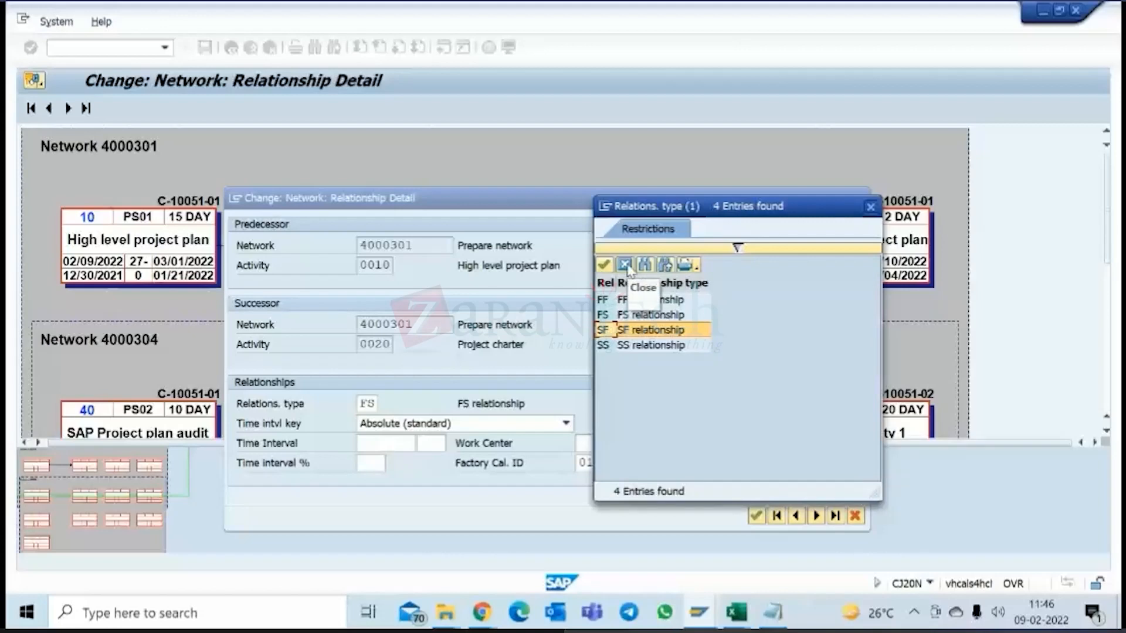
click(625, 266)
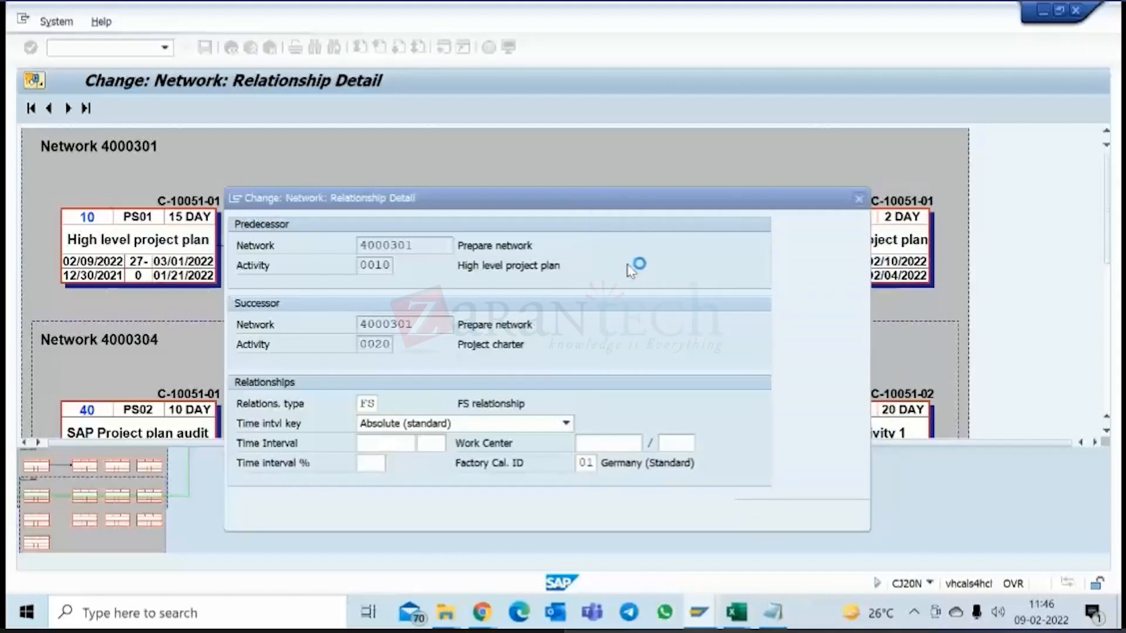
click(855, 515)
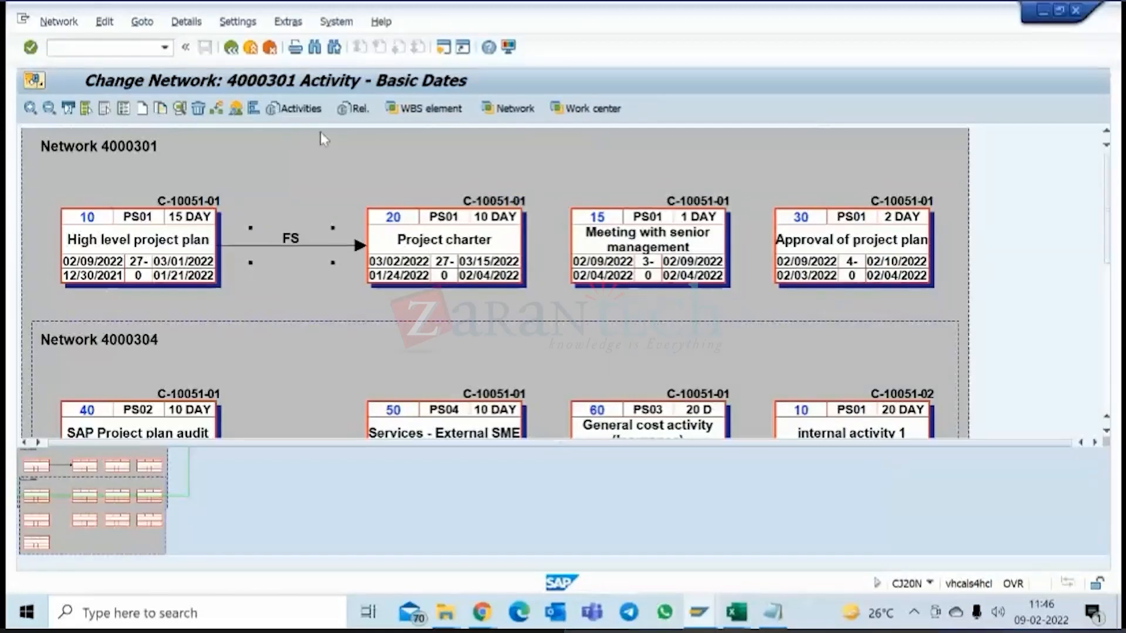
Connect Meeting with senior management to Approval of project plan with an SS relationship in the network graphic.
click(218, 110)
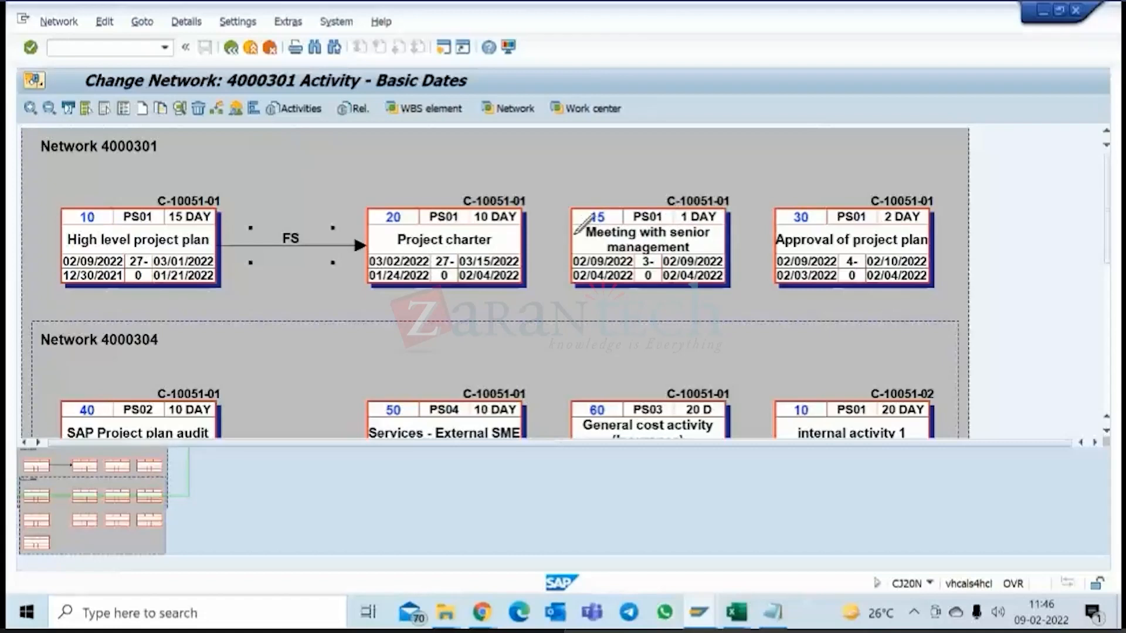
drag(579, 232, 780, 224)
drag(780, 223, 781, 223)
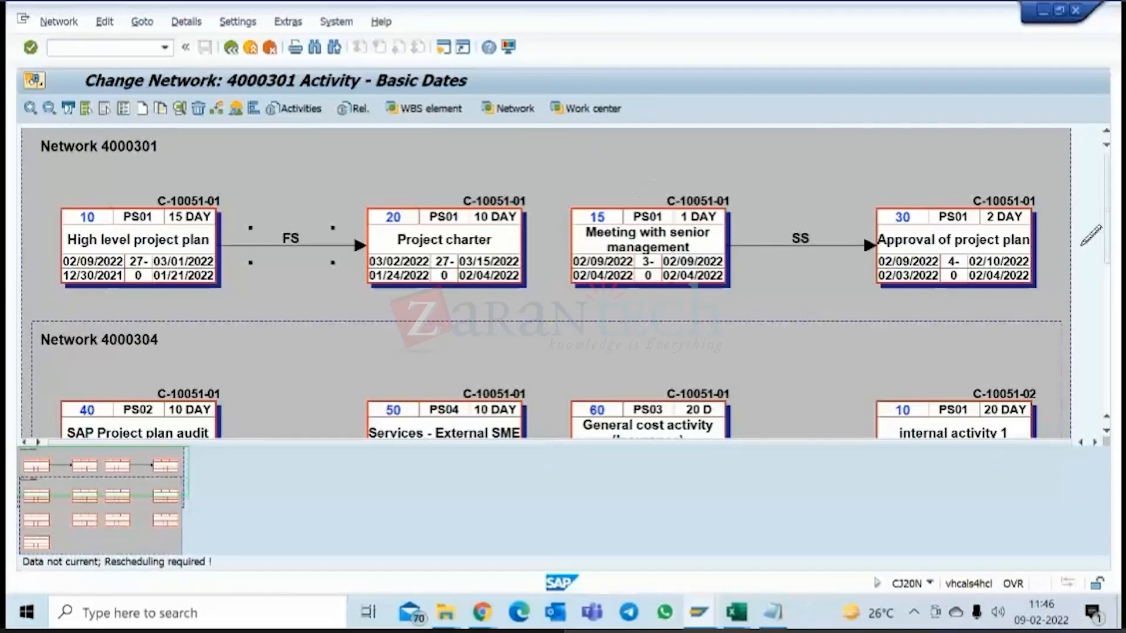
click(1059, 10)
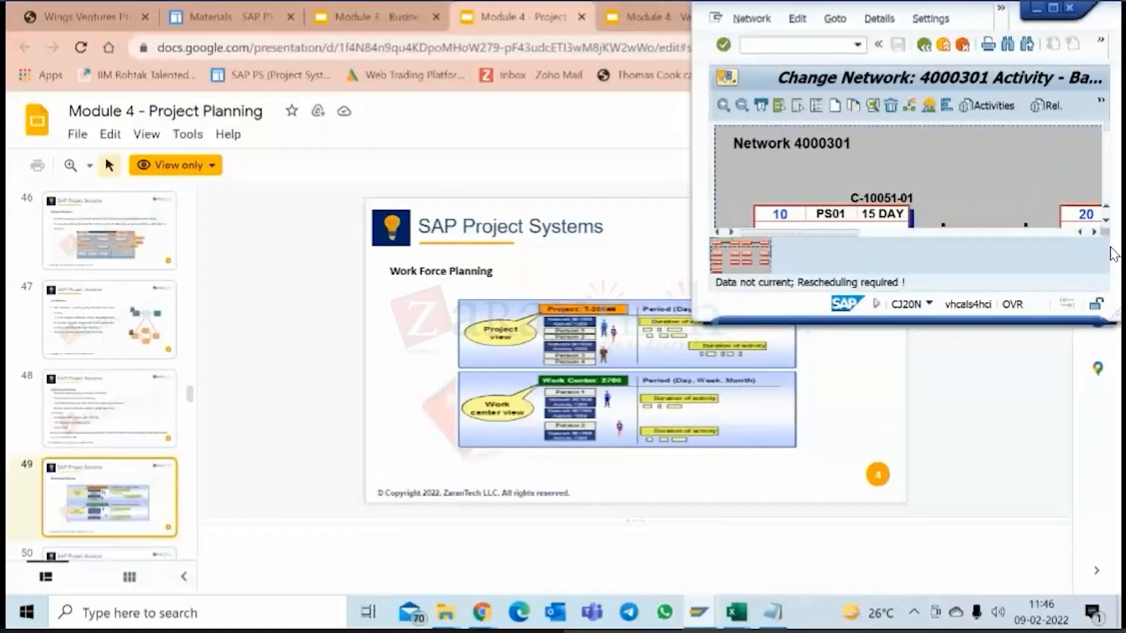
click(1054, 10)
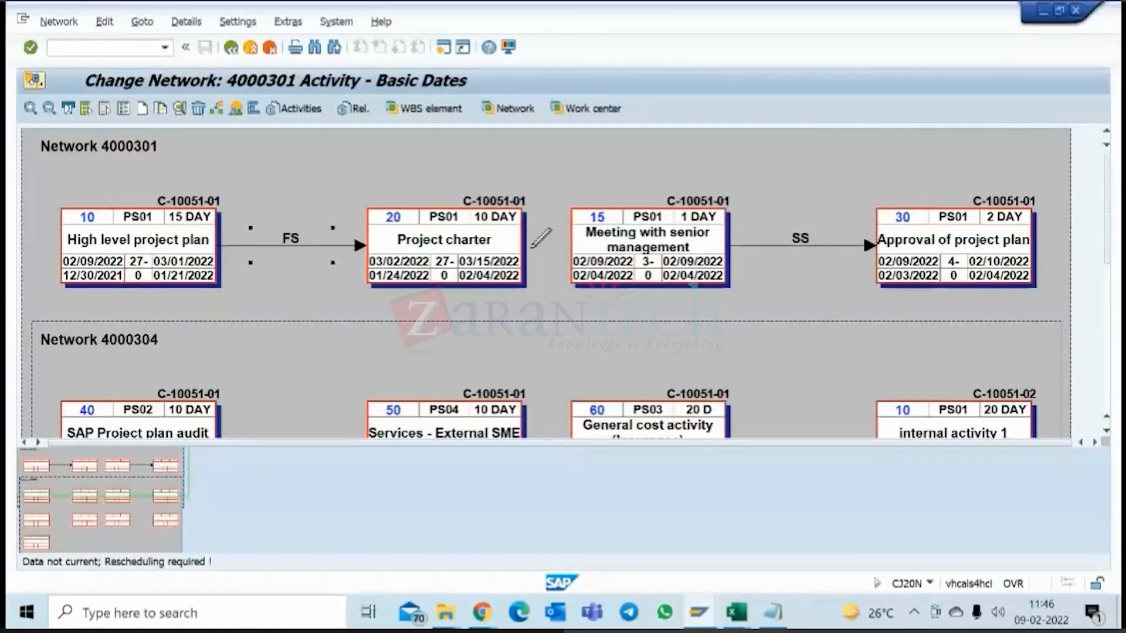
Connect Project charter to Meeting with senior management as FF, and SAP Project plan audit to Services - External SME as SF.
mouse_move(527, 240)
mouse_down()
mouse_move(623, 286)
mouse_move(725, 287)
mouse_move(736, 254)
mouse_move(553, 278)
mouse_move(516, 233)
mouse_move(593, 309)
mouse_move(748, 248)
mouse_move(740, 253)
mouse_up()
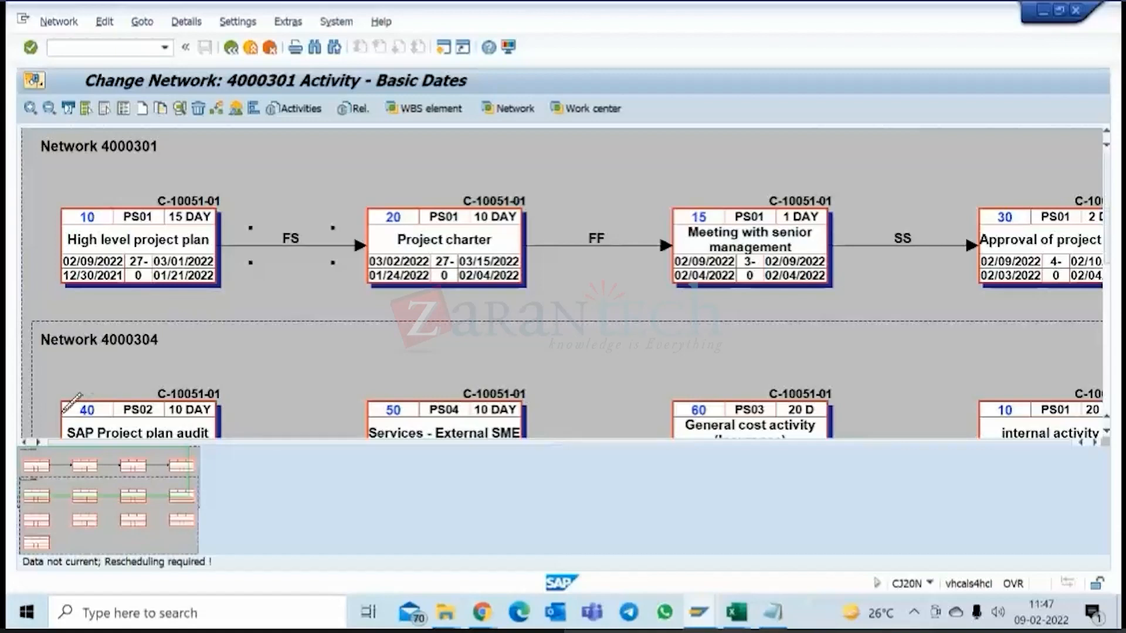
drag(66, 409, 523, 410)
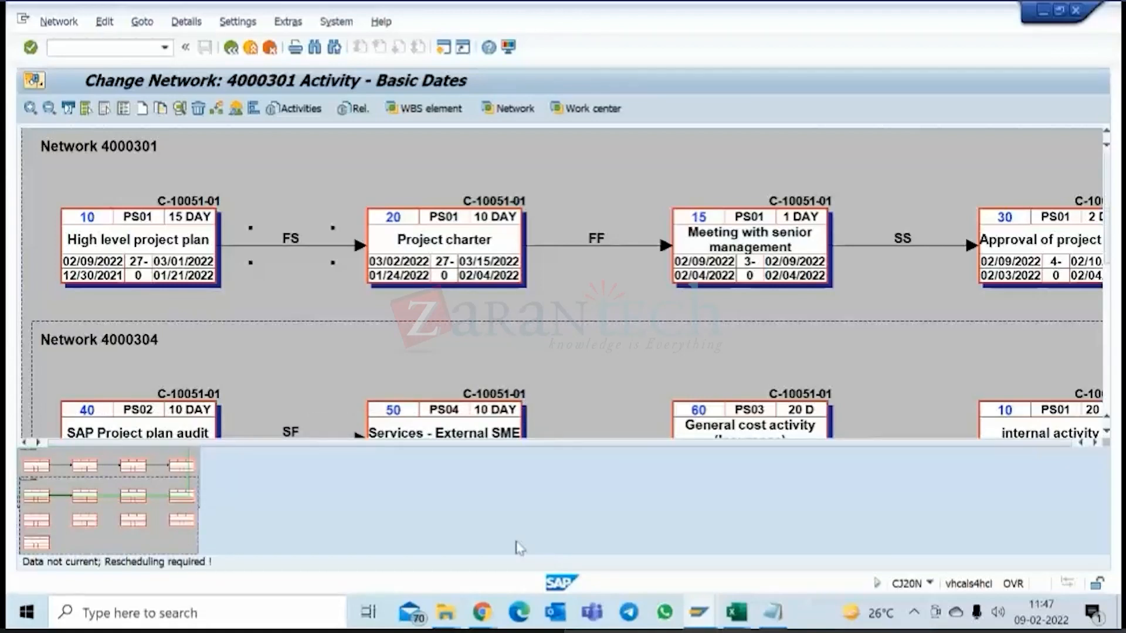
drag(188, 496, 247, 511)
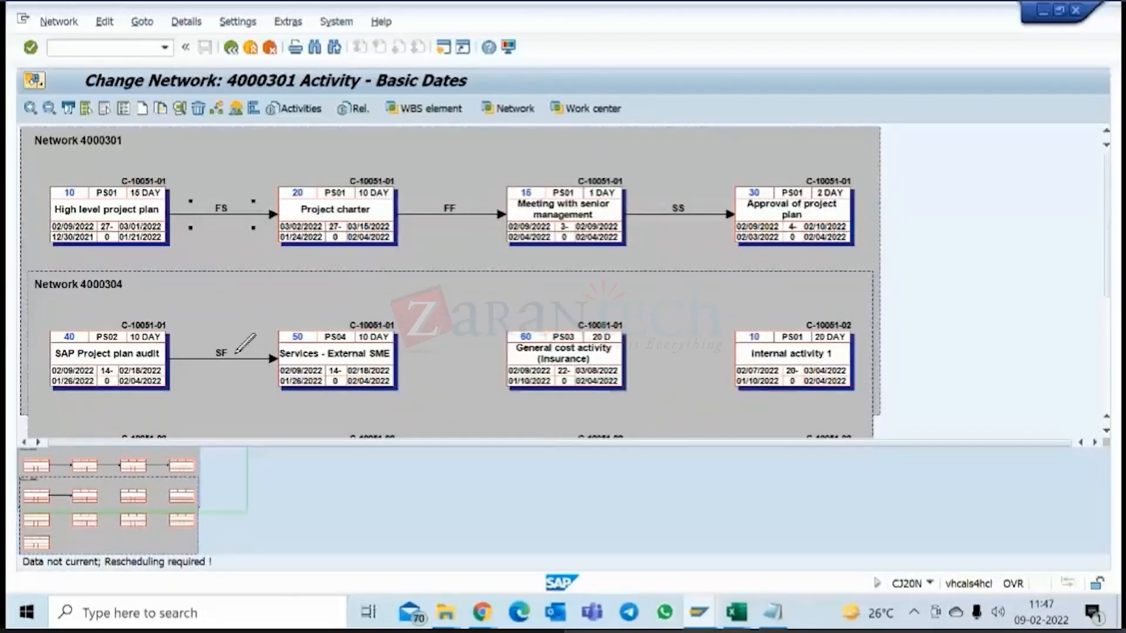
Set a time interval of 7 DAY on the FS relationship between High level project plan and Project charter.
double_click(228, 209)
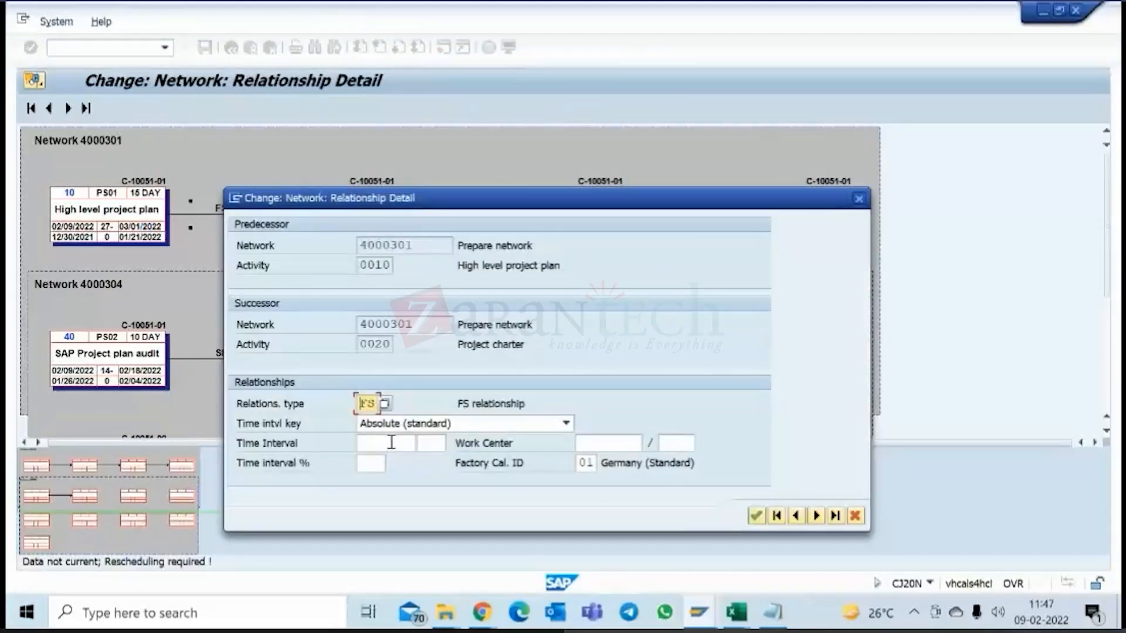
click(391, 442)
text(7)
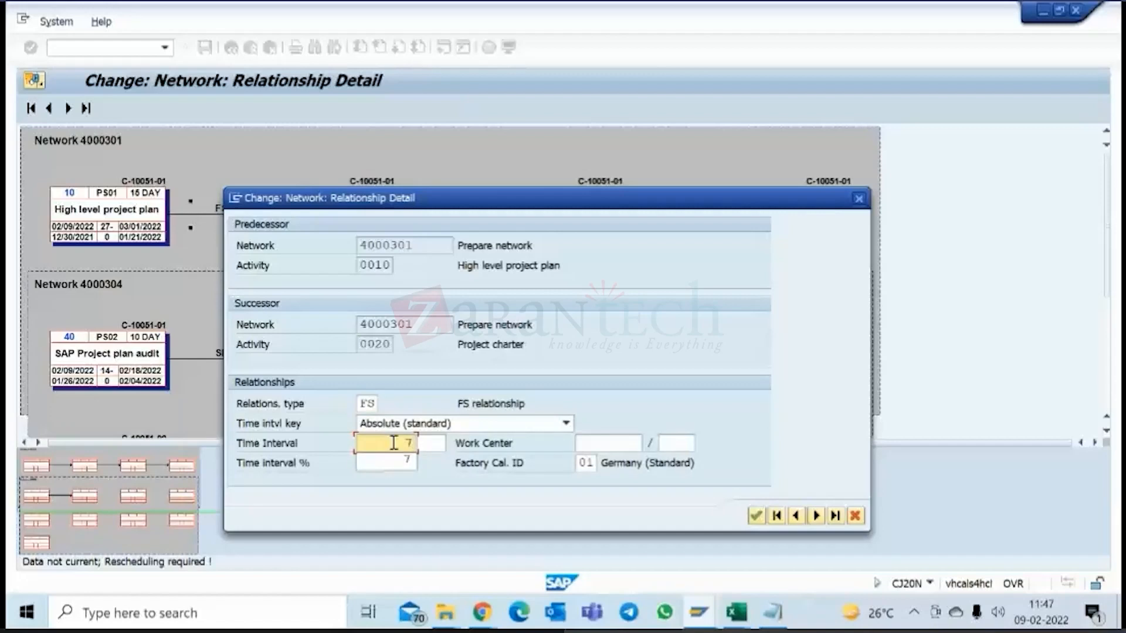
click(424, 443)
text(da)
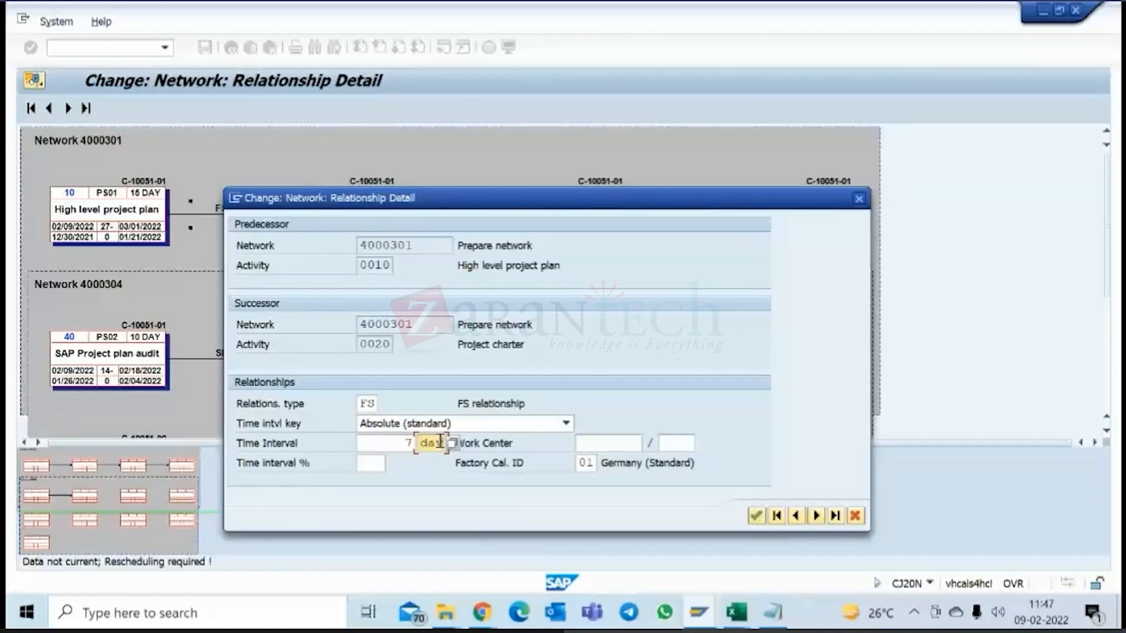
key(Return)
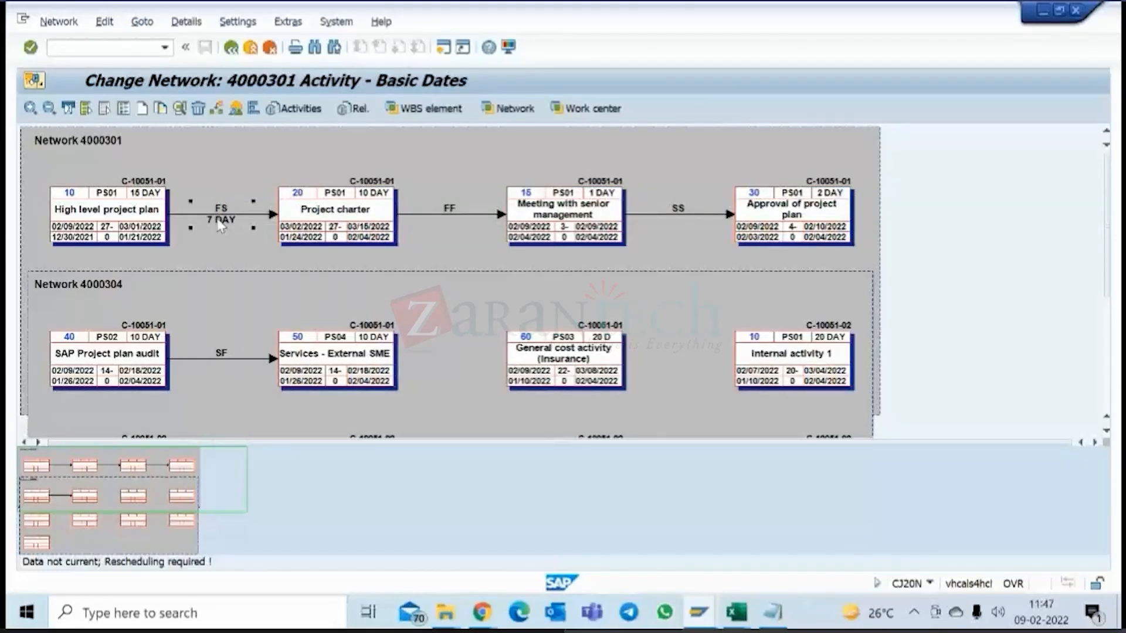
Make the FS relationship's time interval between High level project plan and Project charter negative, at -7 days.
double_click(226, 225)
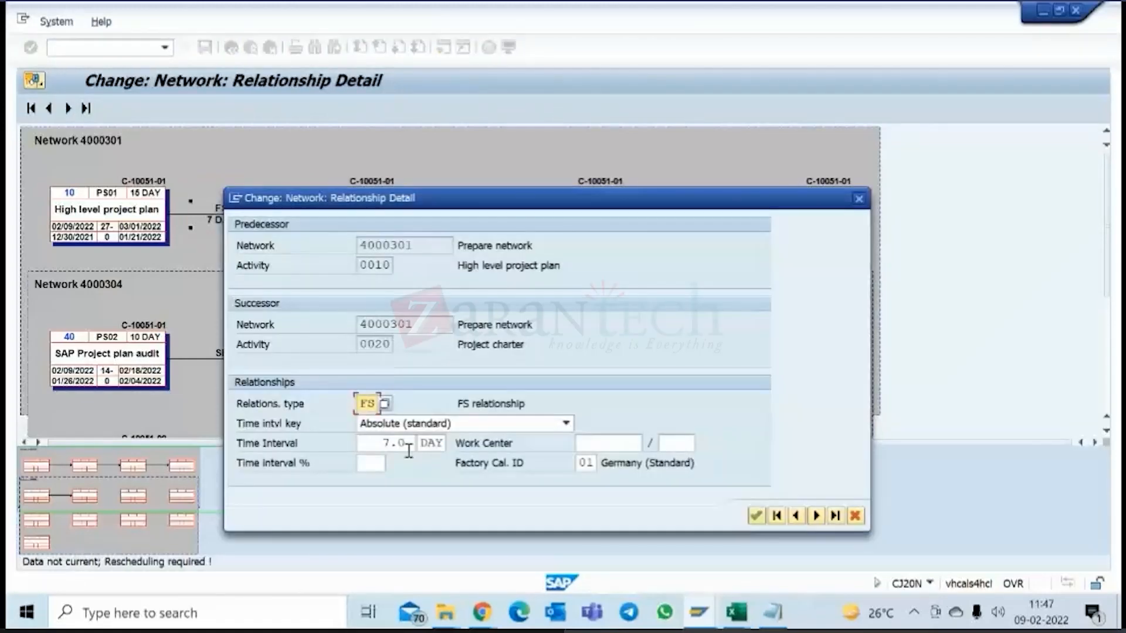
click(409, 445)
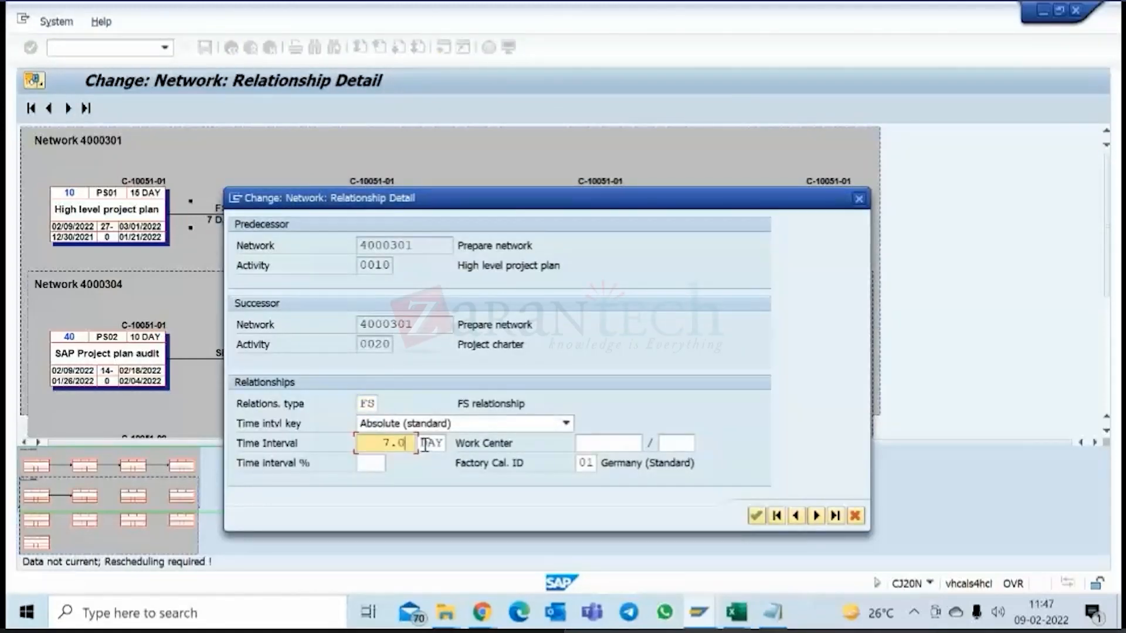
key(Left)
key(Left)
key(Left)
text(-7)
key(Delete)
key(Return)
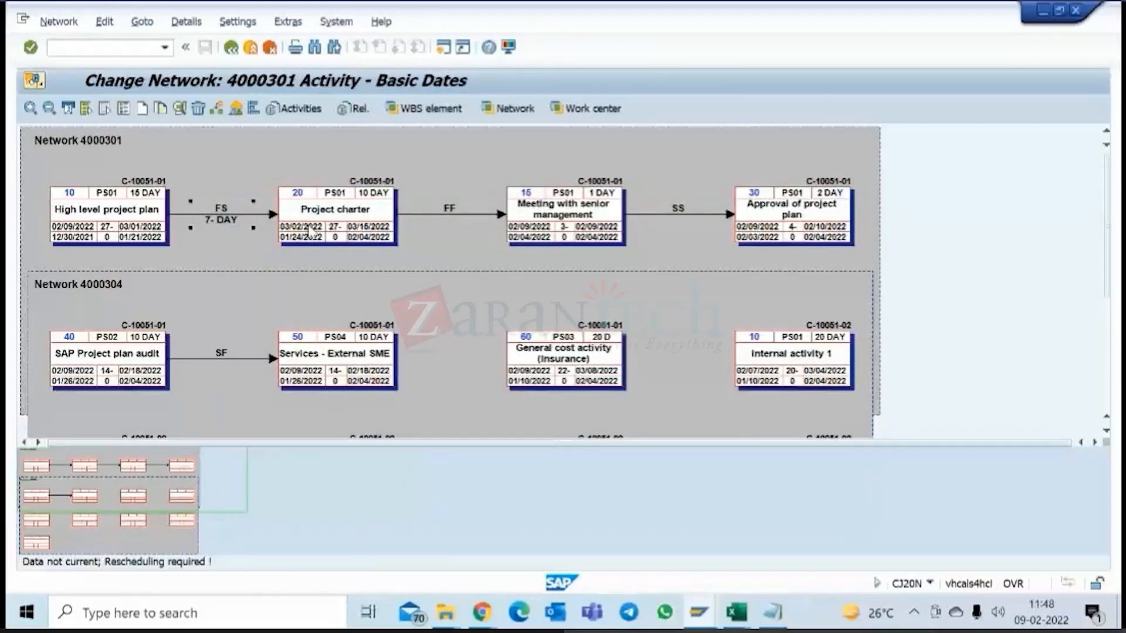
Set the time interval of the FS relationship from High level project plan to Project charter to -8 days and recheck its details.
double_click(224, 223)
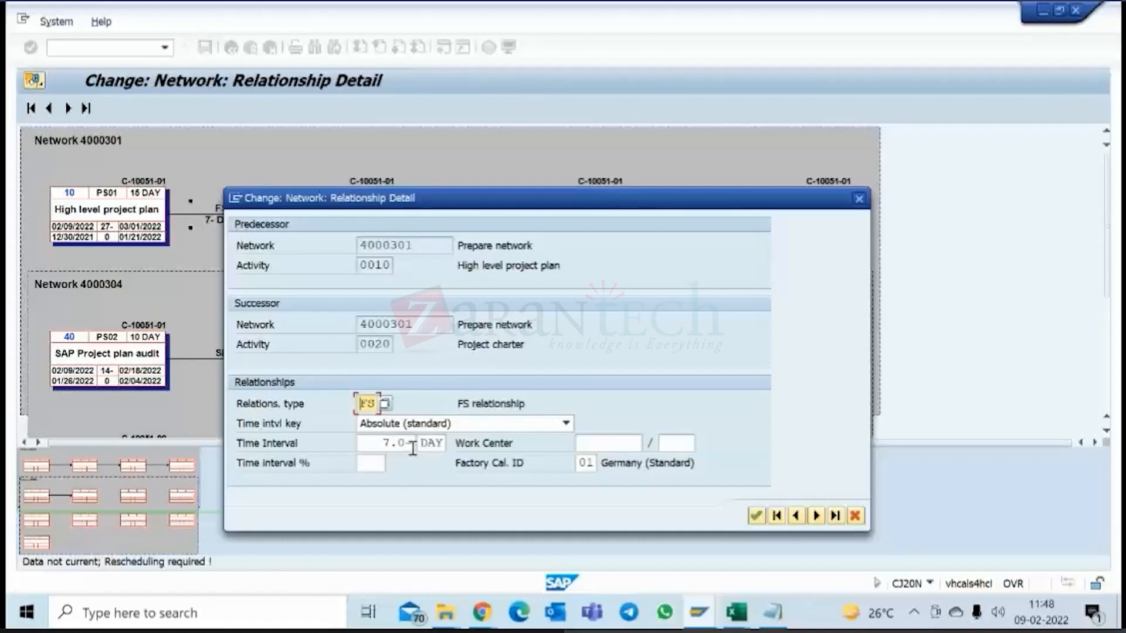
drag(383, 442, 433, 440)
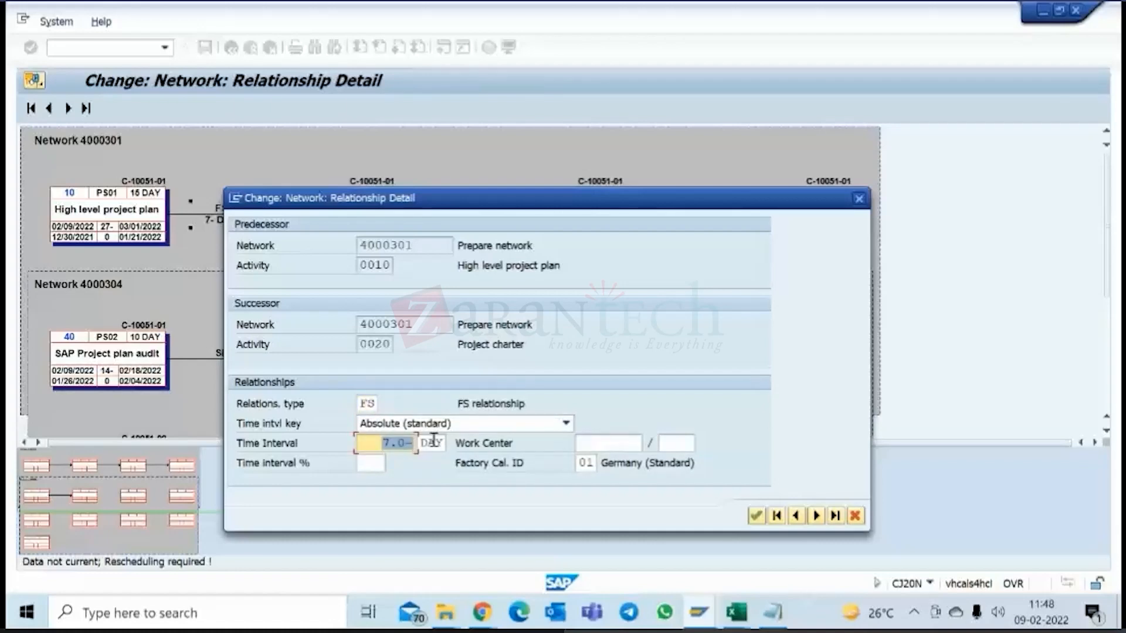
text(-7)
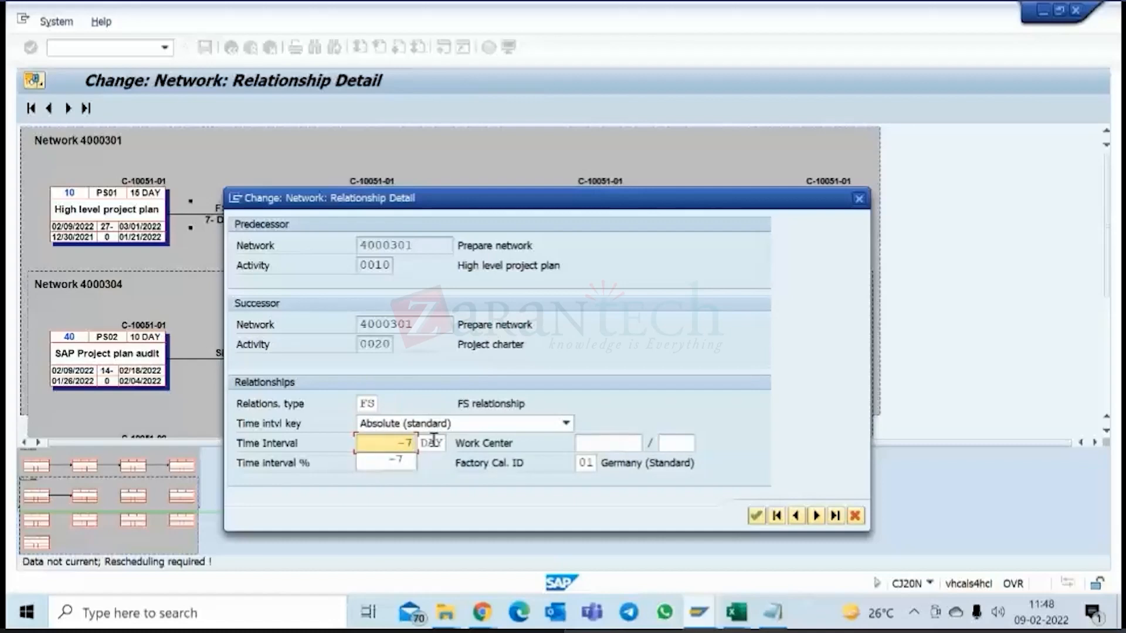
key(BackSpace)
text(8)
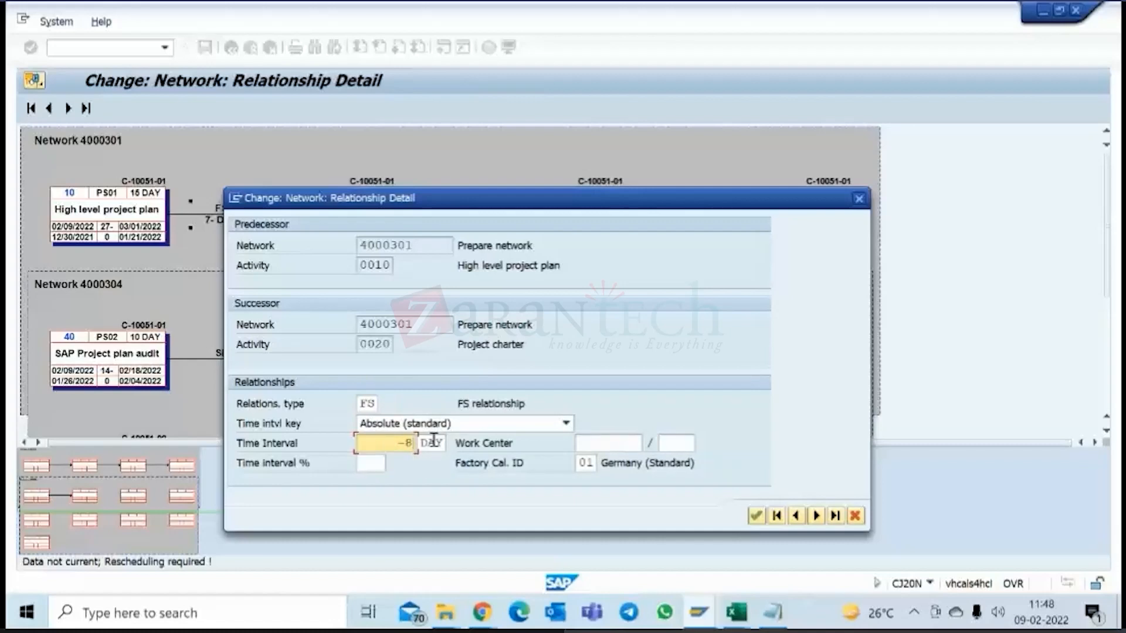
key(Return)
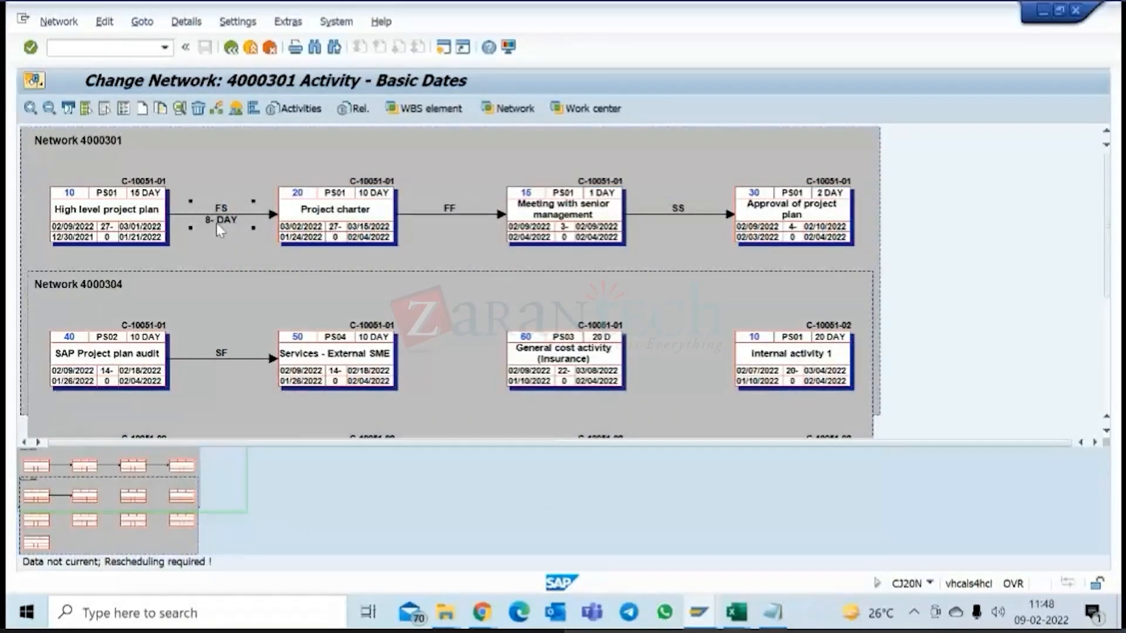
double_click(217, 223)
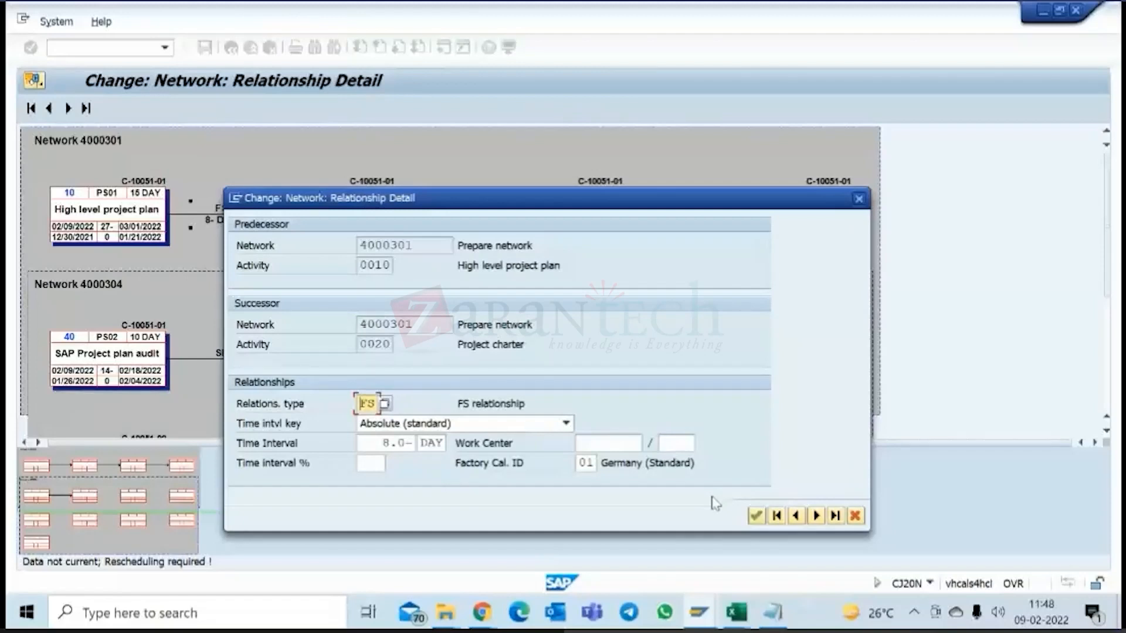
click(755, 518)
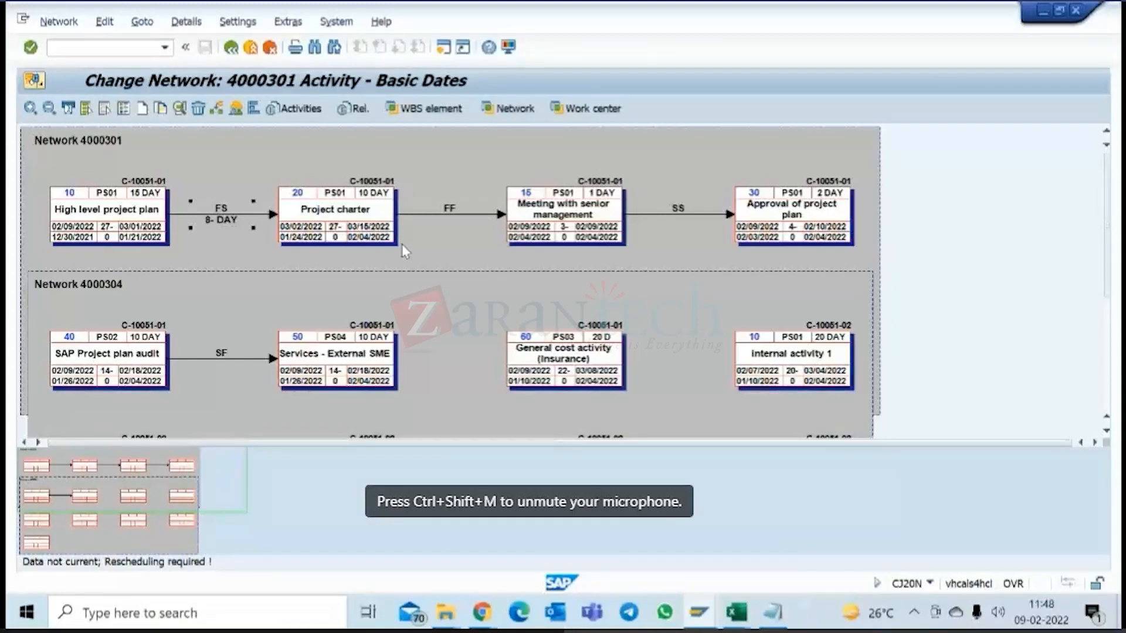
Leave the graphic of network 4000301, saving the node changes, and return to the structure of project C-10051.
click(231, 49)
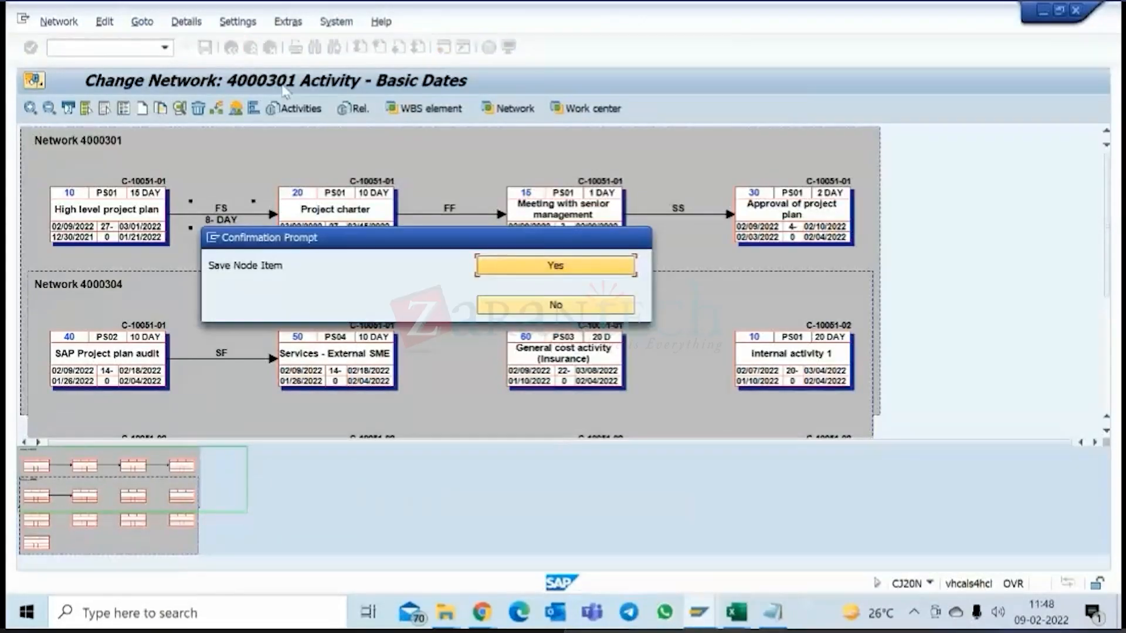
click(543, 267)
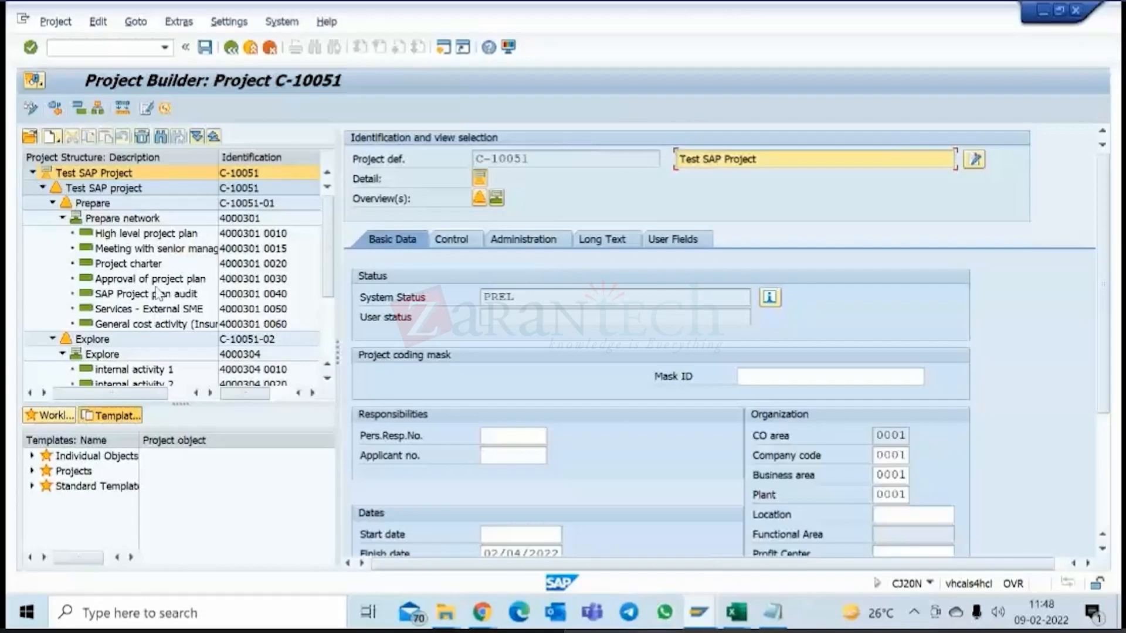
scroll(179, 274, down, 1)
scroll(178, 274, down, 2)
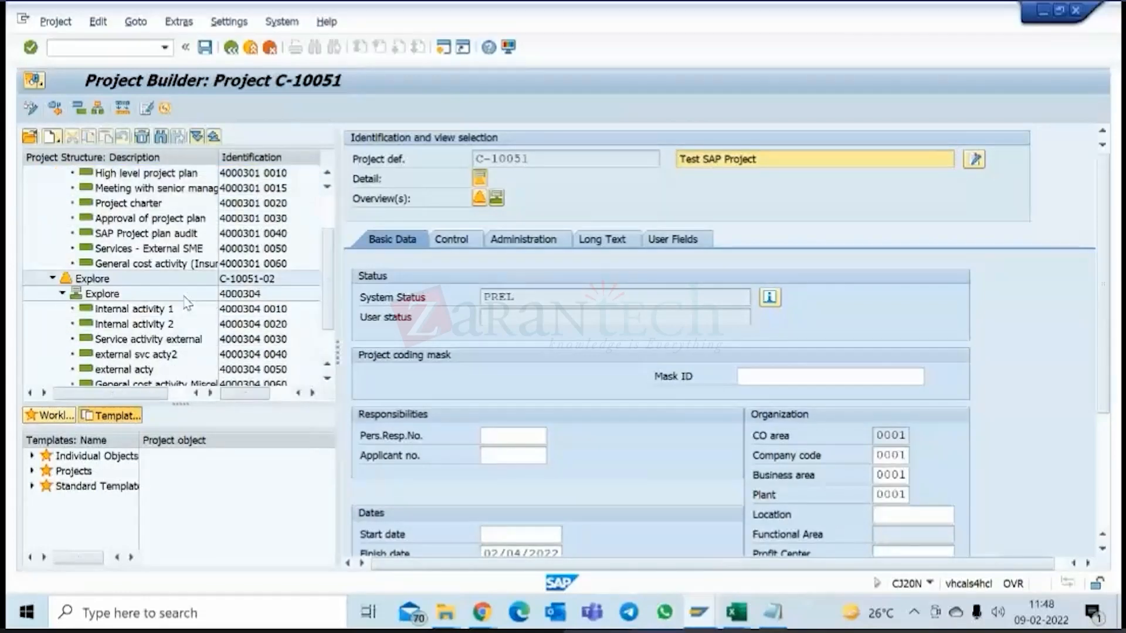
scroll(175, 271, up, 3)
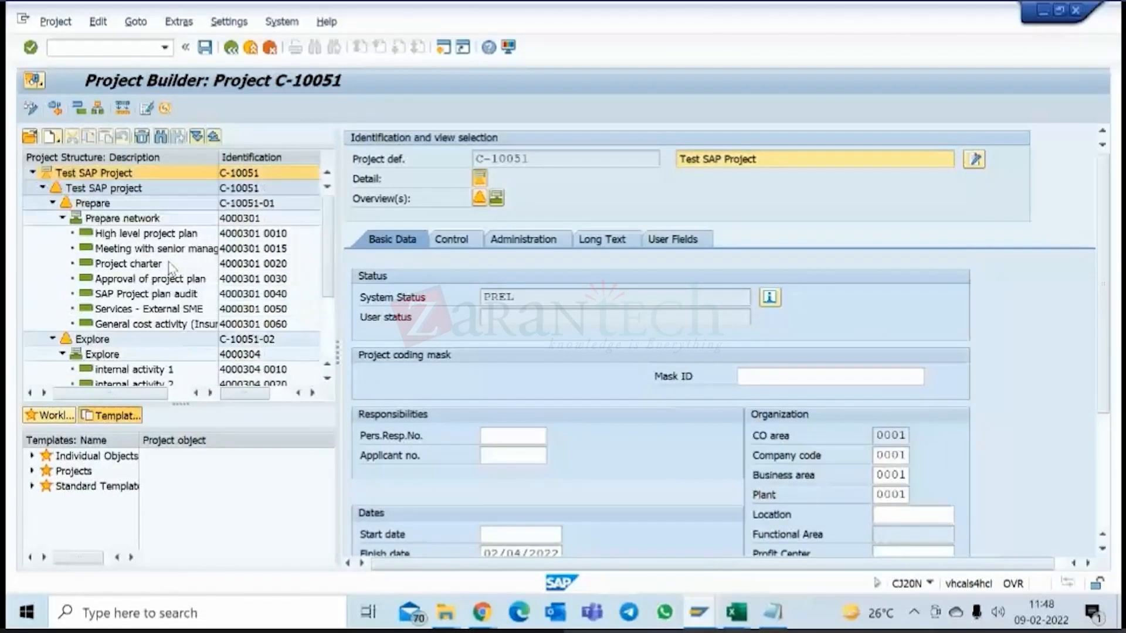
Open the activity overview of Prepare network and check the normal durations of its internally processed activities.
click(126, 220)
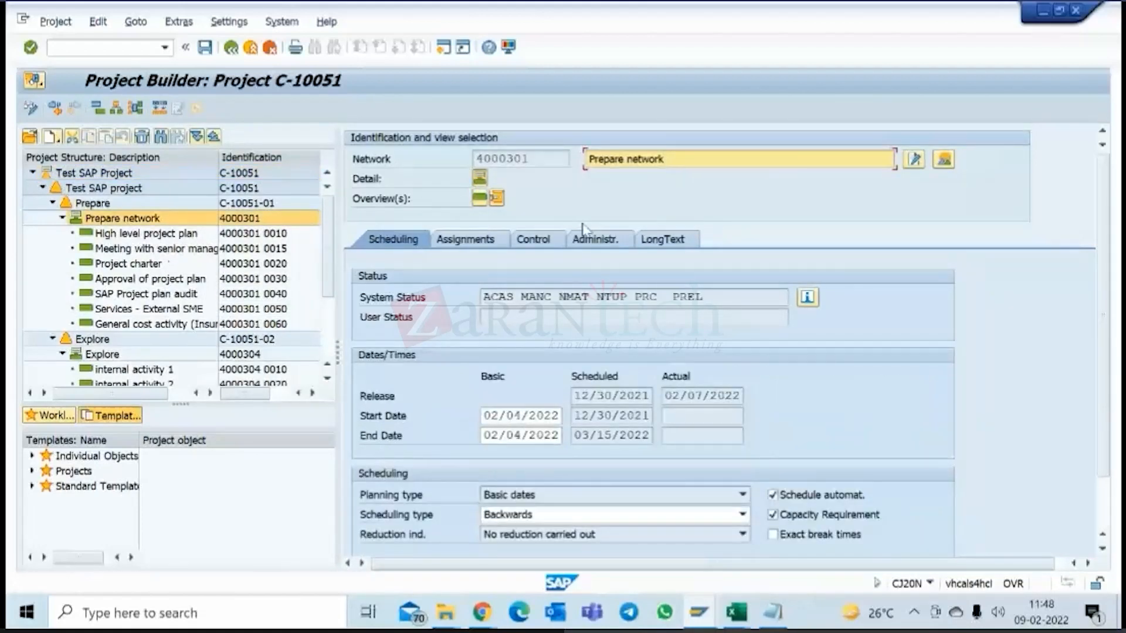
click(480, 201)
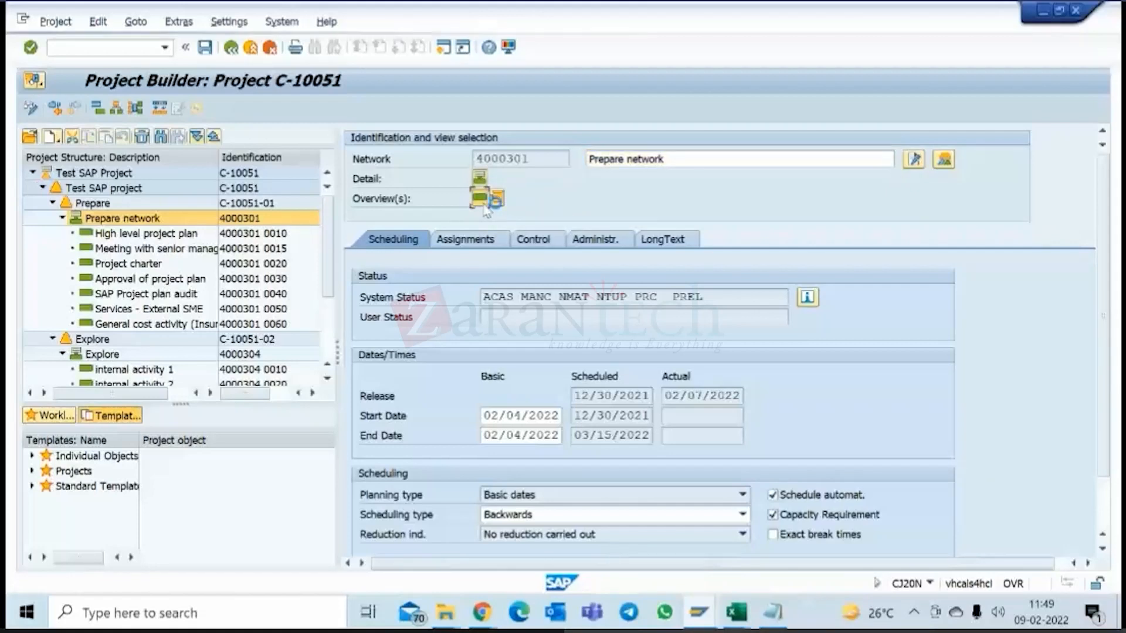
click(749, 354)
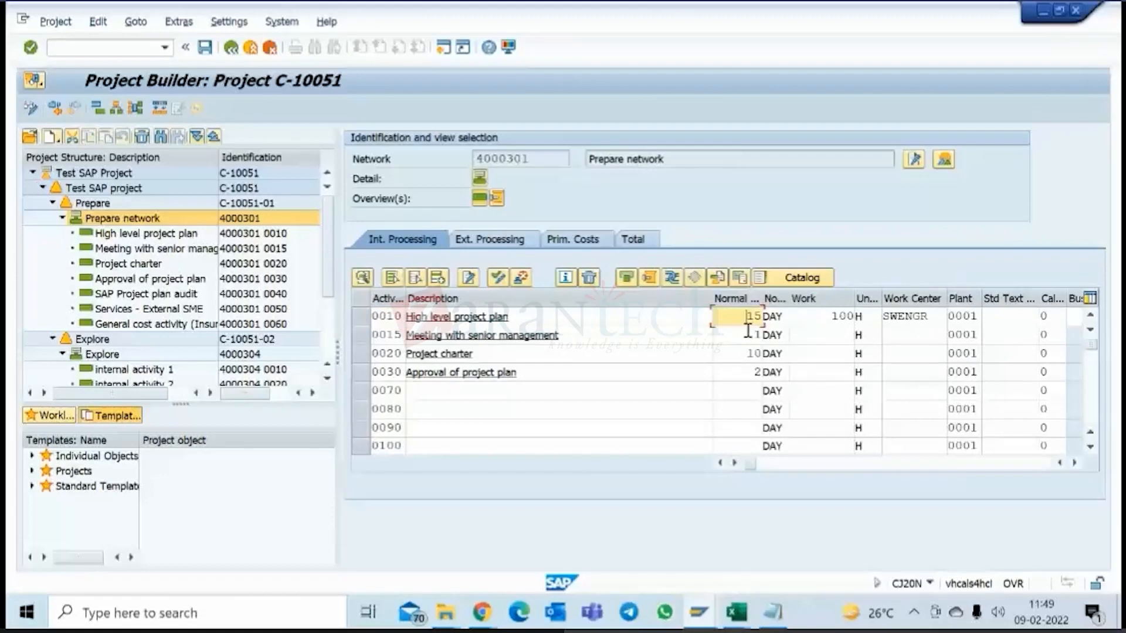
click(745, 372)
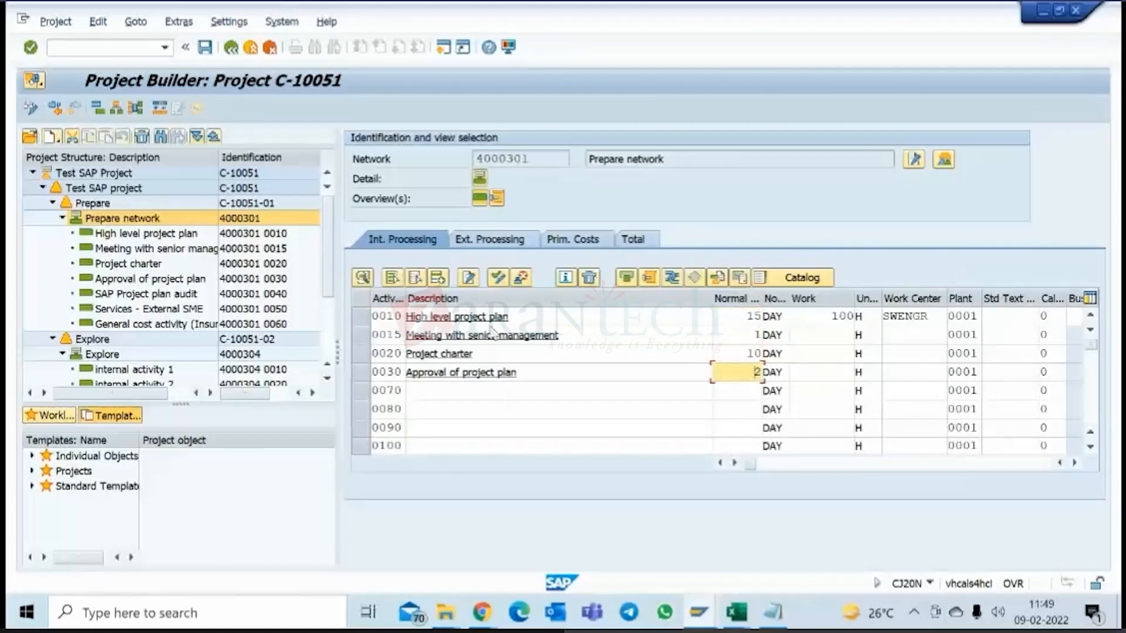
click(748, 317)
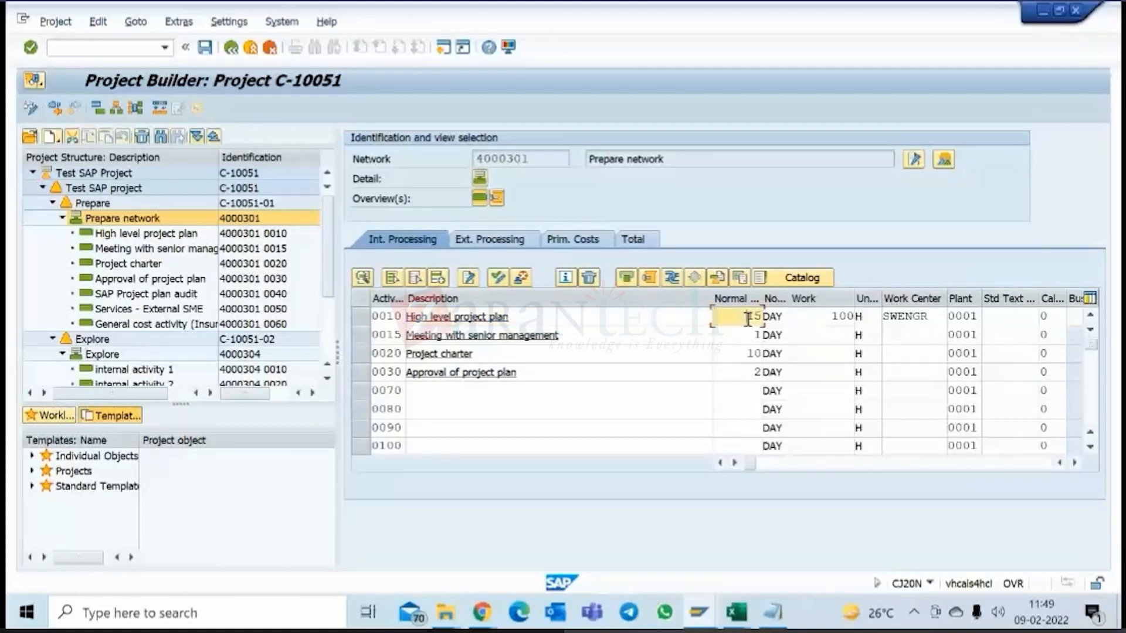
List the externally processed activities of Prepare network and check the planned delivery time of SAP Project plan audit.
click(489, 239)
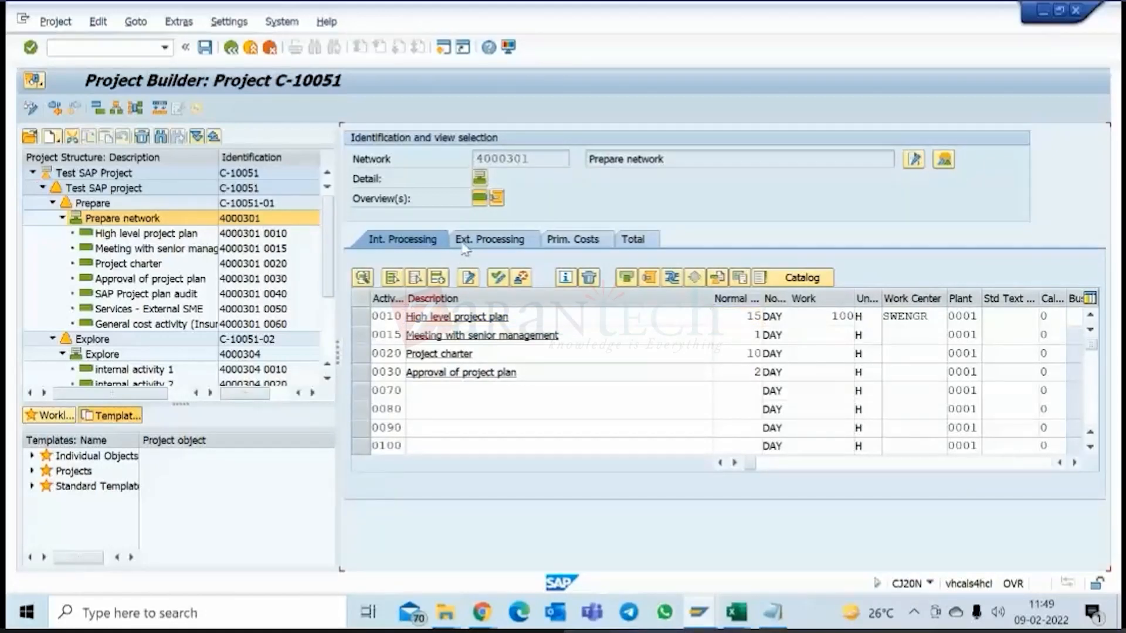
drag(452, 467, 339, 515)
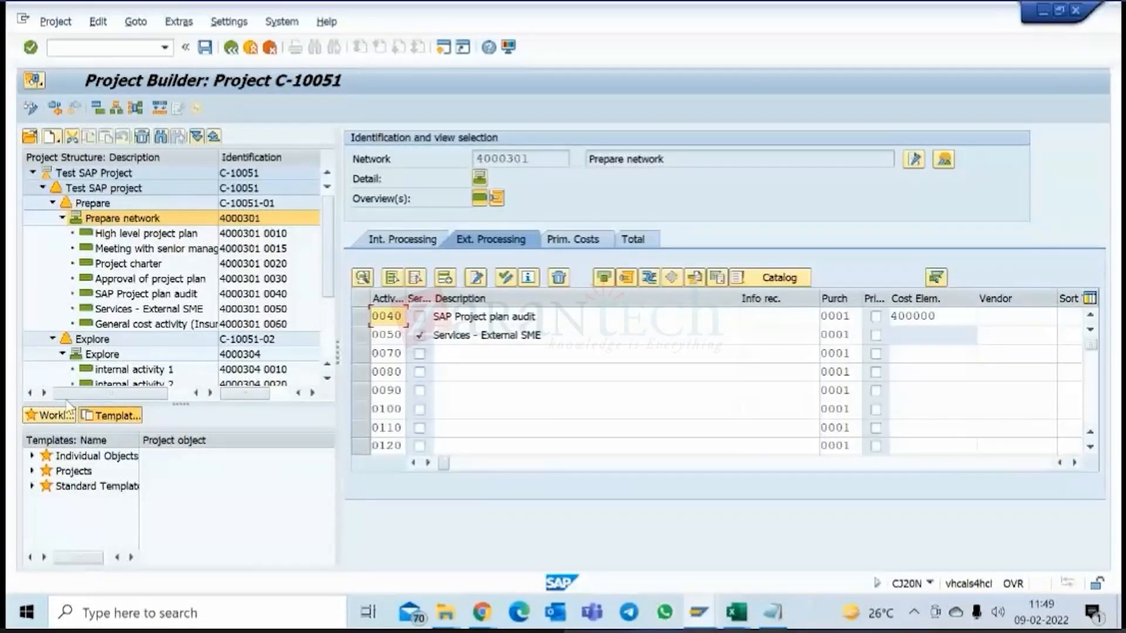
click(160, 293)
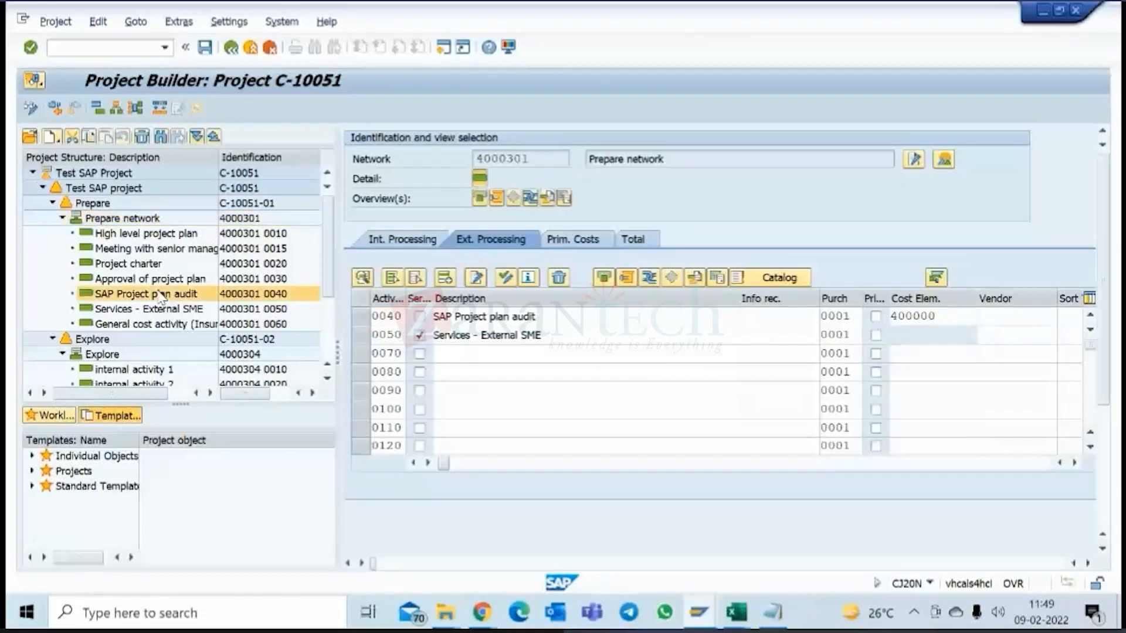
double_click(502, 453)
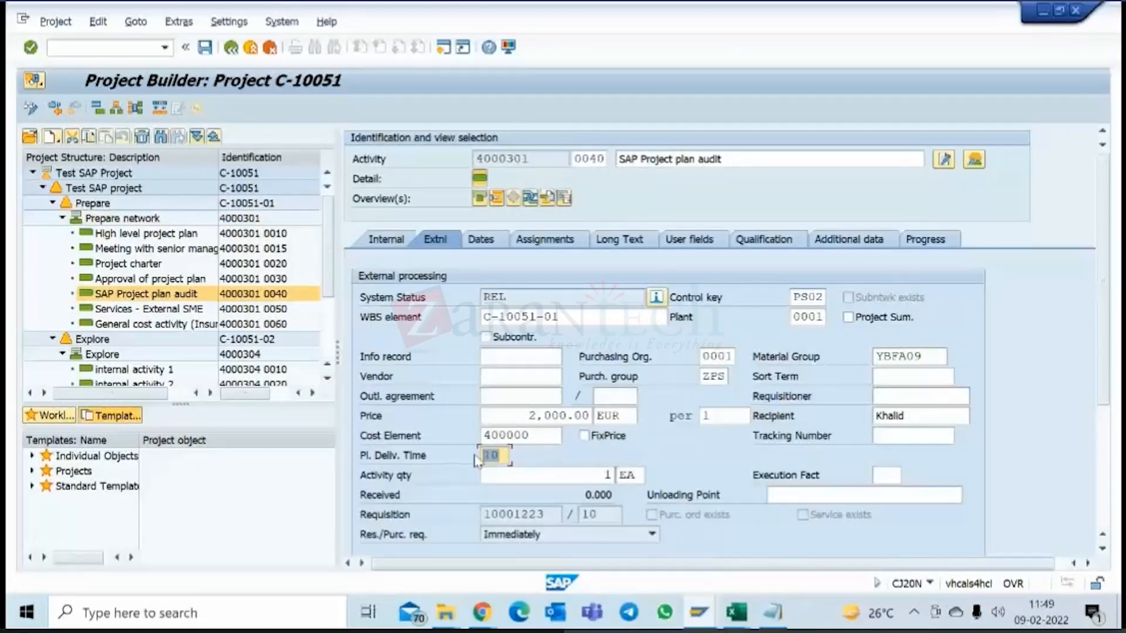
Check the planned delivery time of Services - External SME and the normal duration of General cost activity (Insurance).
click(172, 312)
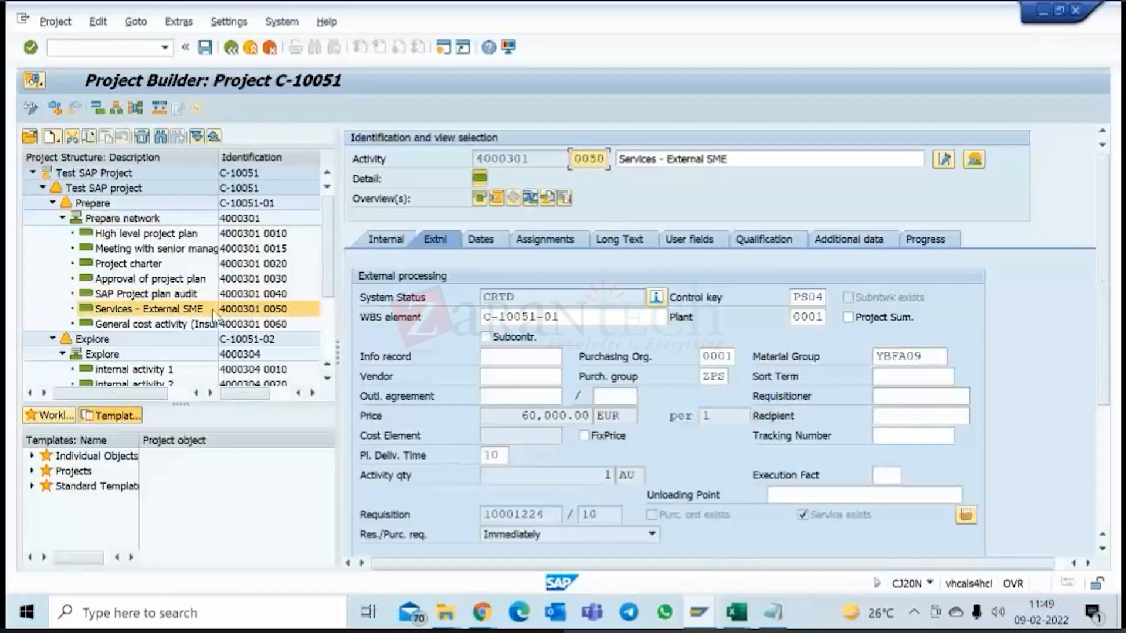
drag(502, 456, 478, 466)
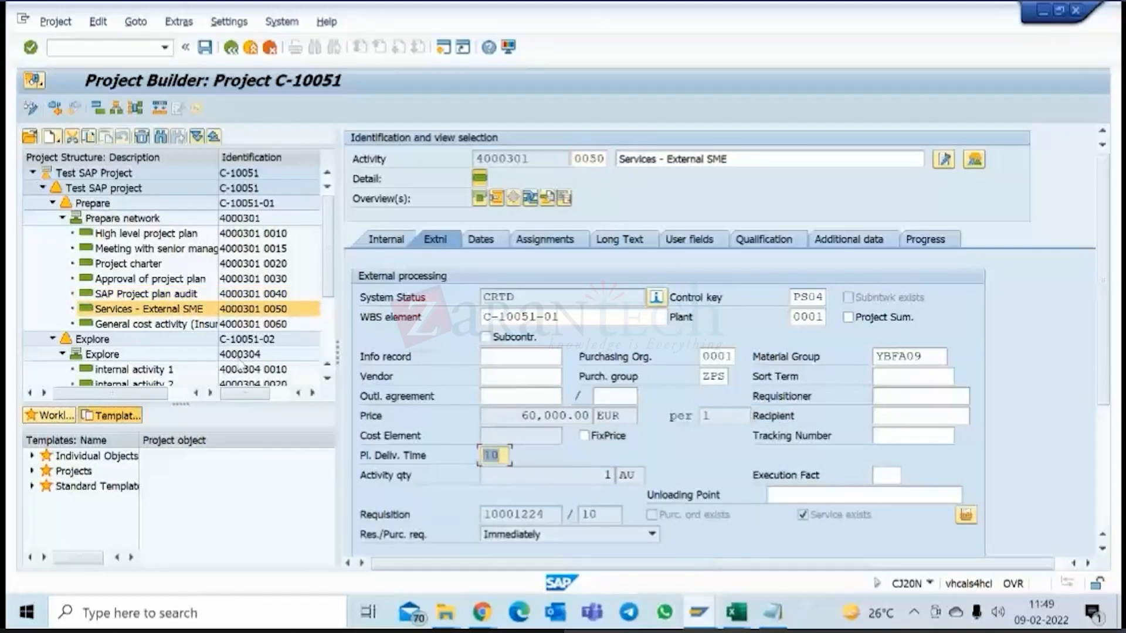
click(153, 324)
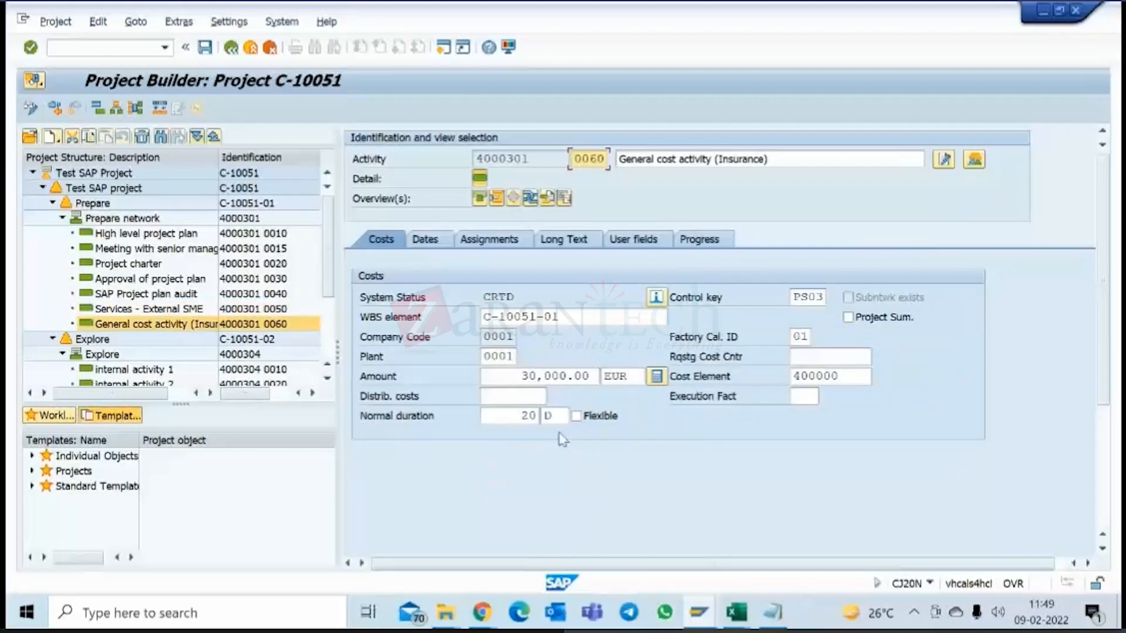
double_click(520, 416)
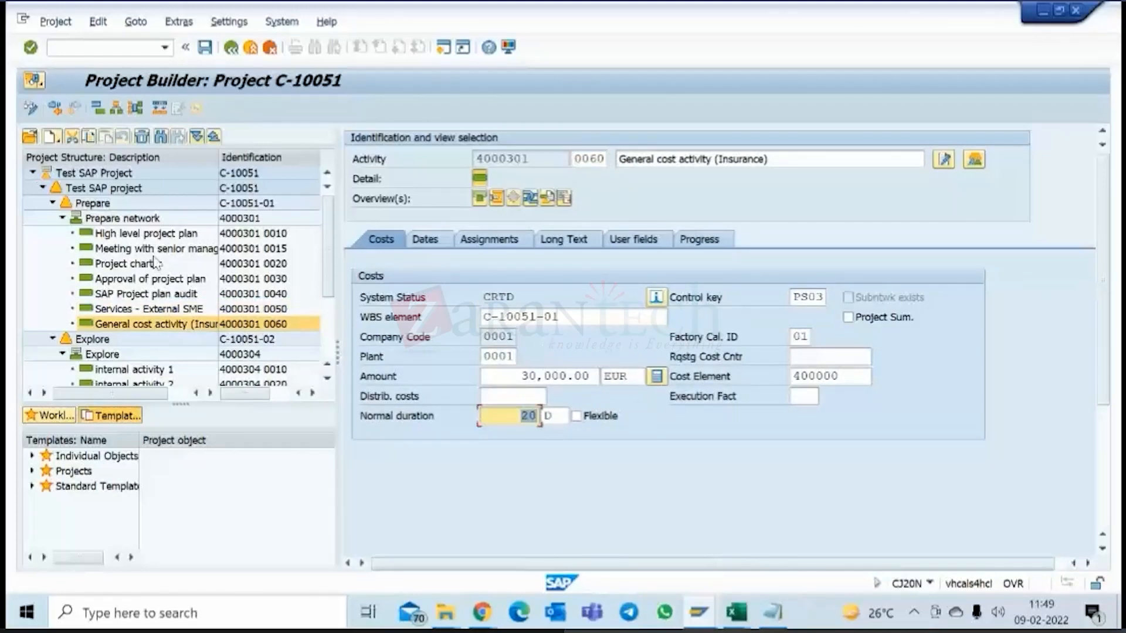
Examine the durations and relationships in the network graphic of Prepare network, and return to the project structure.
click(135, 221)
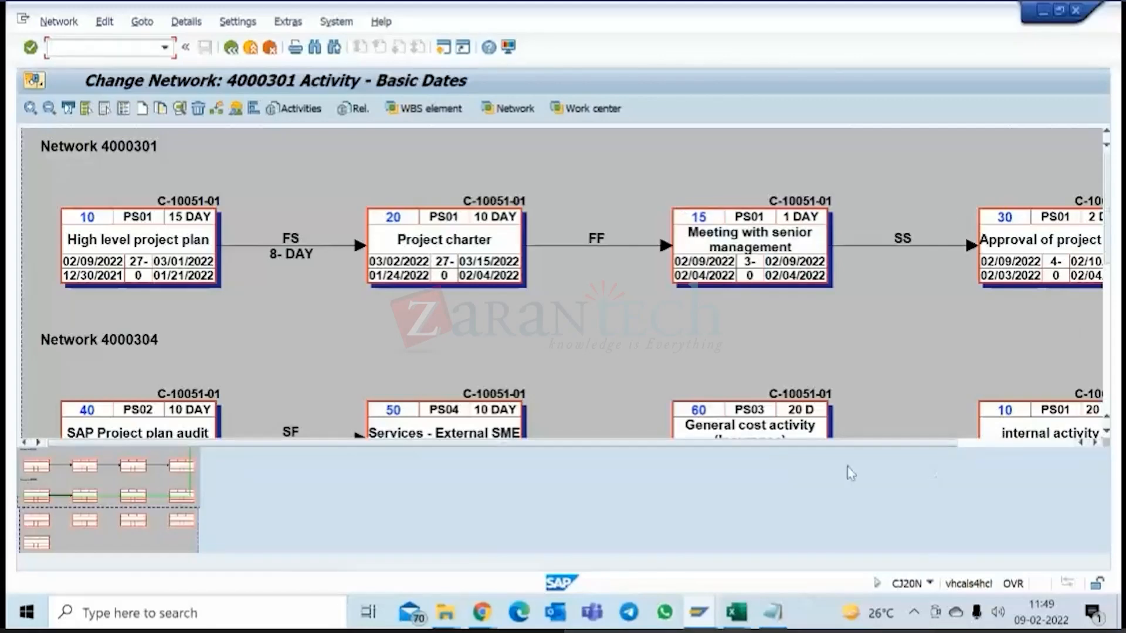
drag(912, 441, 672, 455)
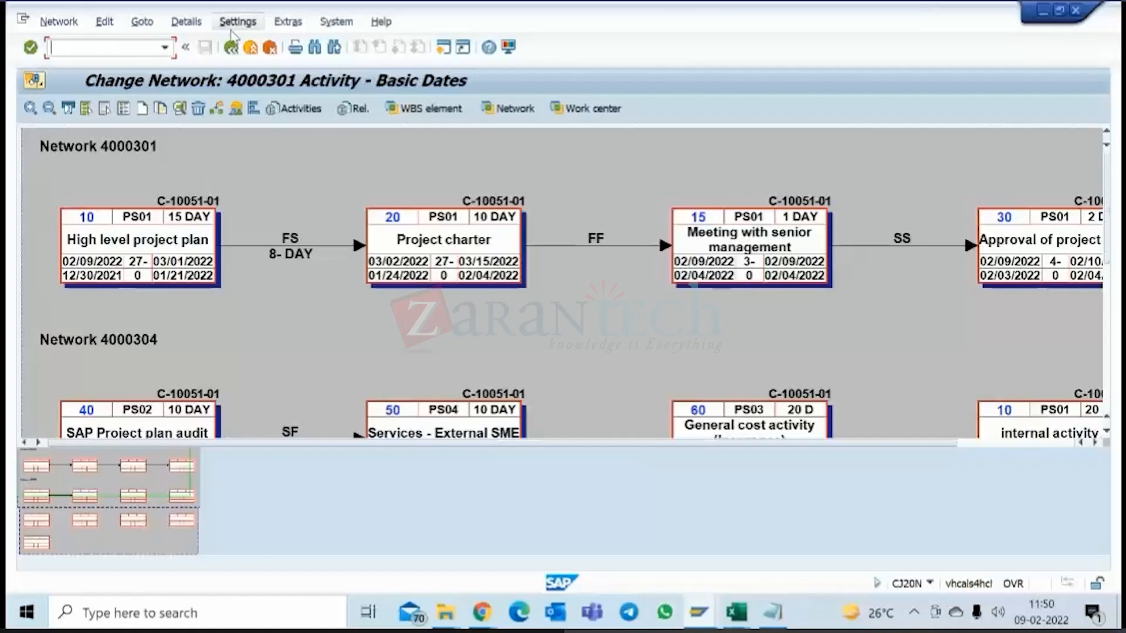
click(231, 48)
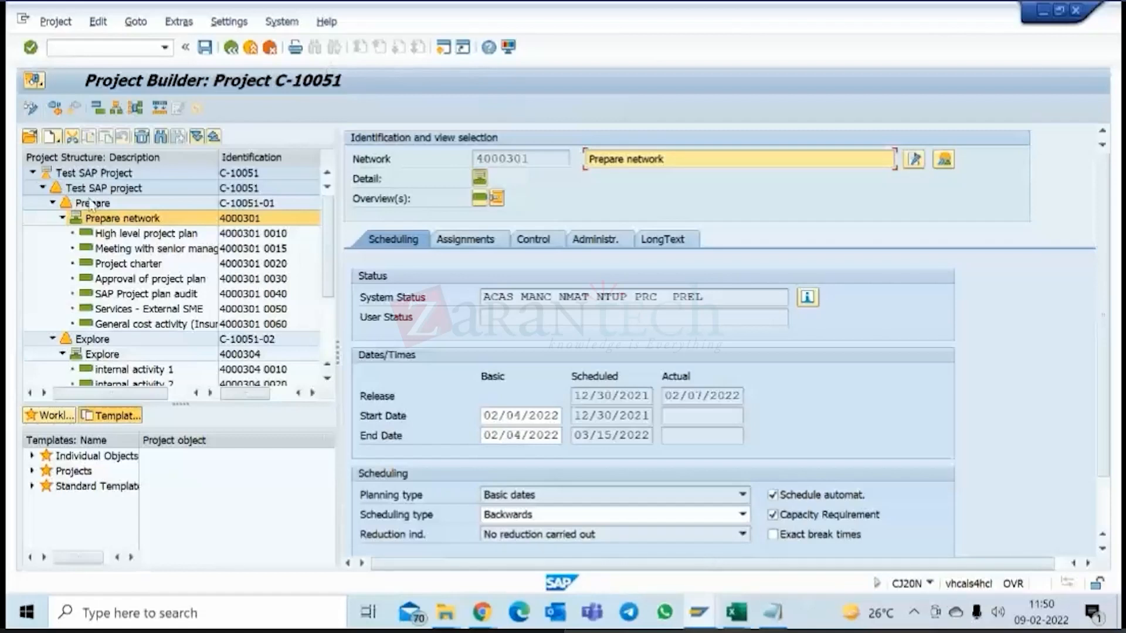
Switch from project C-10051 to CAPEX Project C-1000, examine its fully expanded structure and leave it.
scroll(160, 236, down, 5)
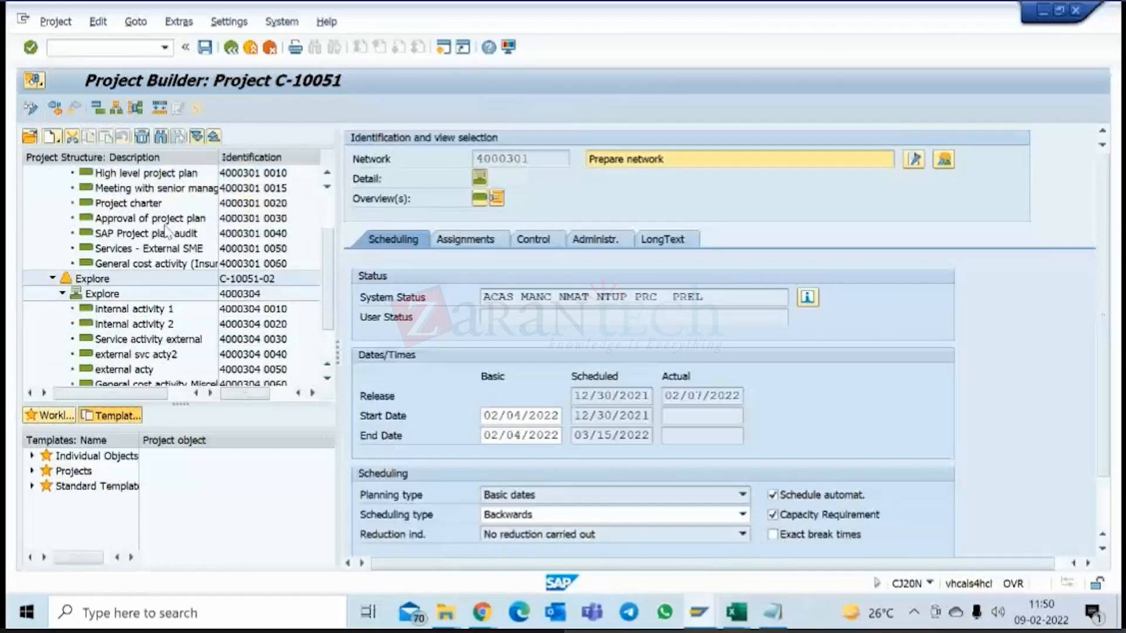
click(229, 54)
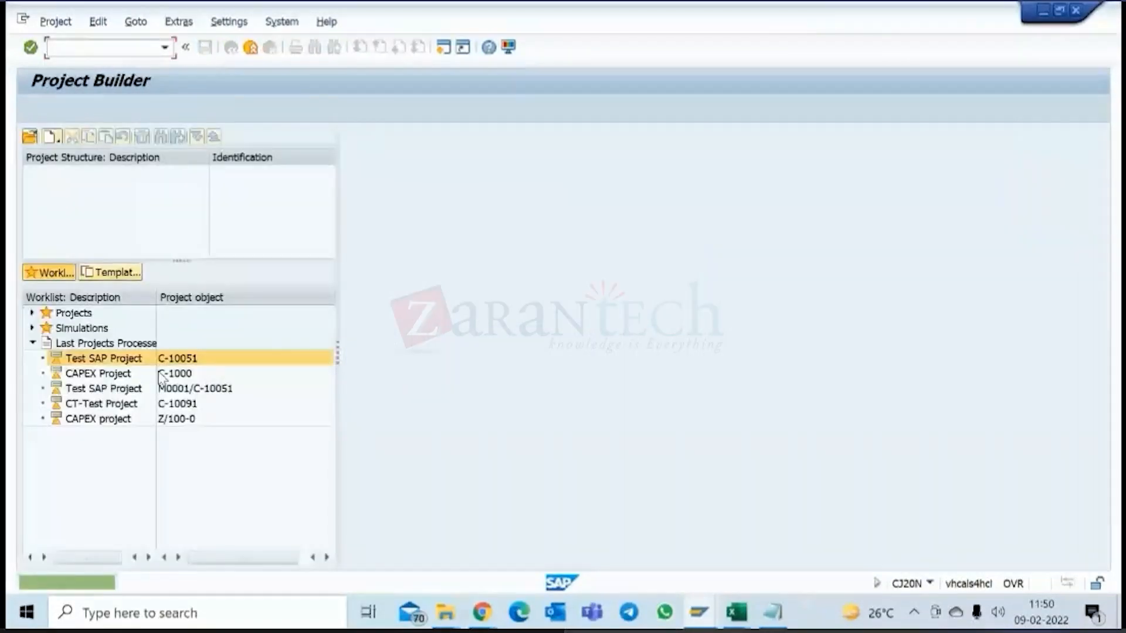
double_click(132, 375)
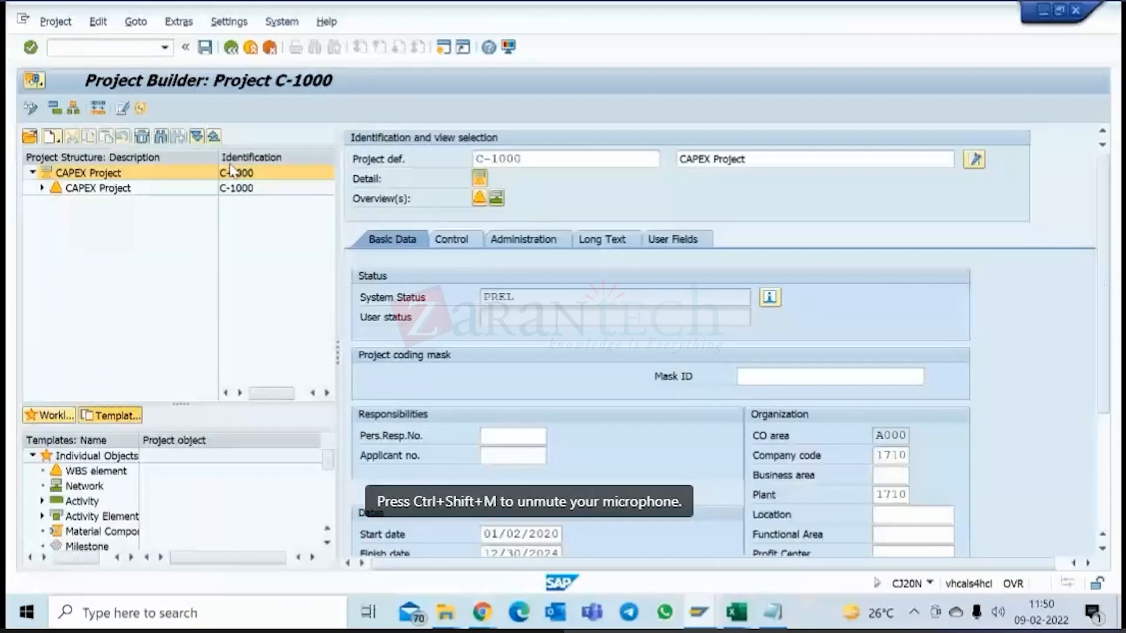
click(196, 138)
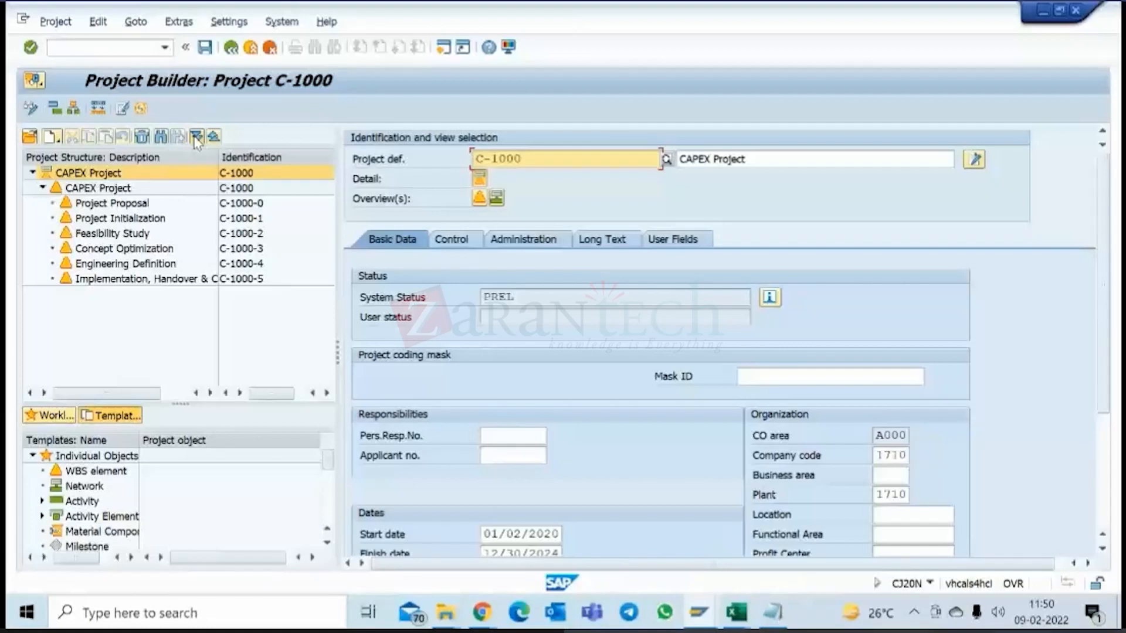
click(251, 48)
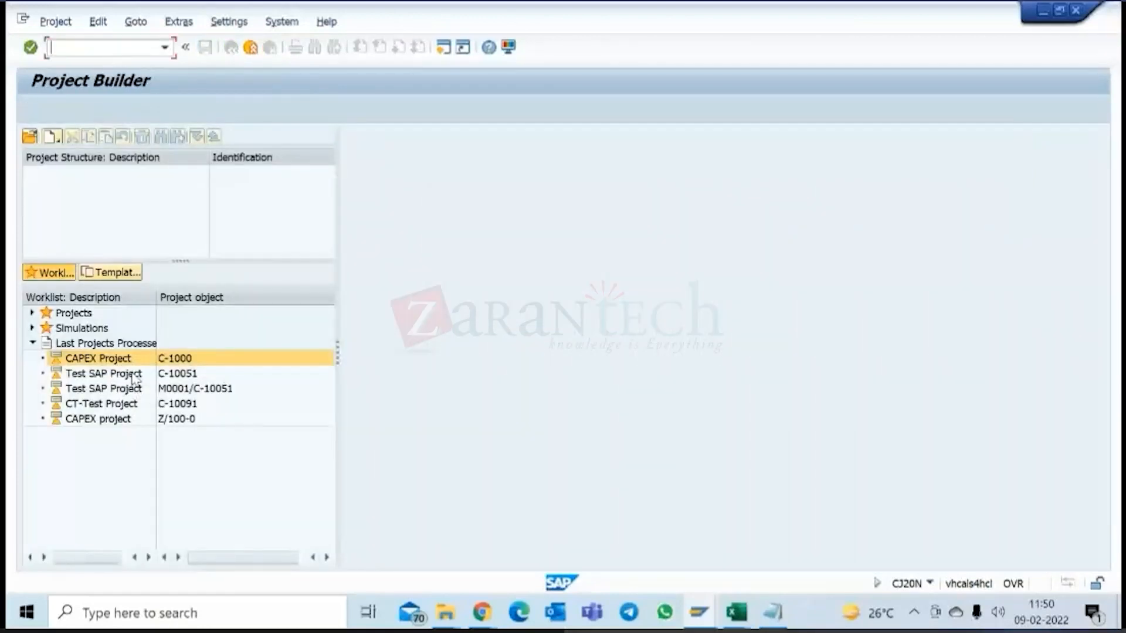
double_click(134, 375)
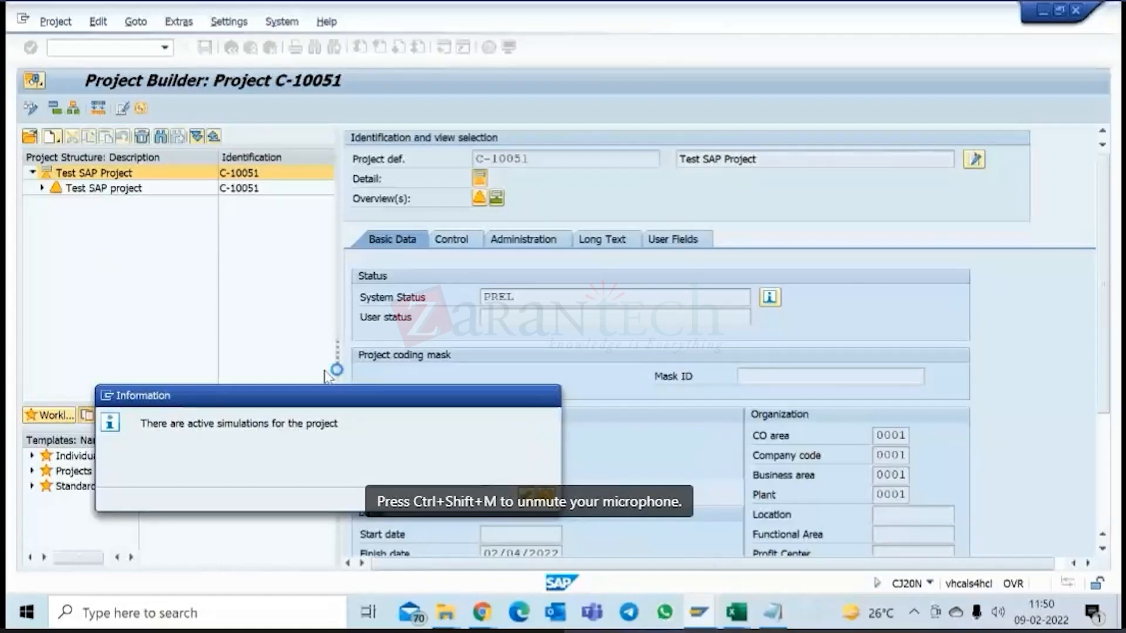
key(Return)
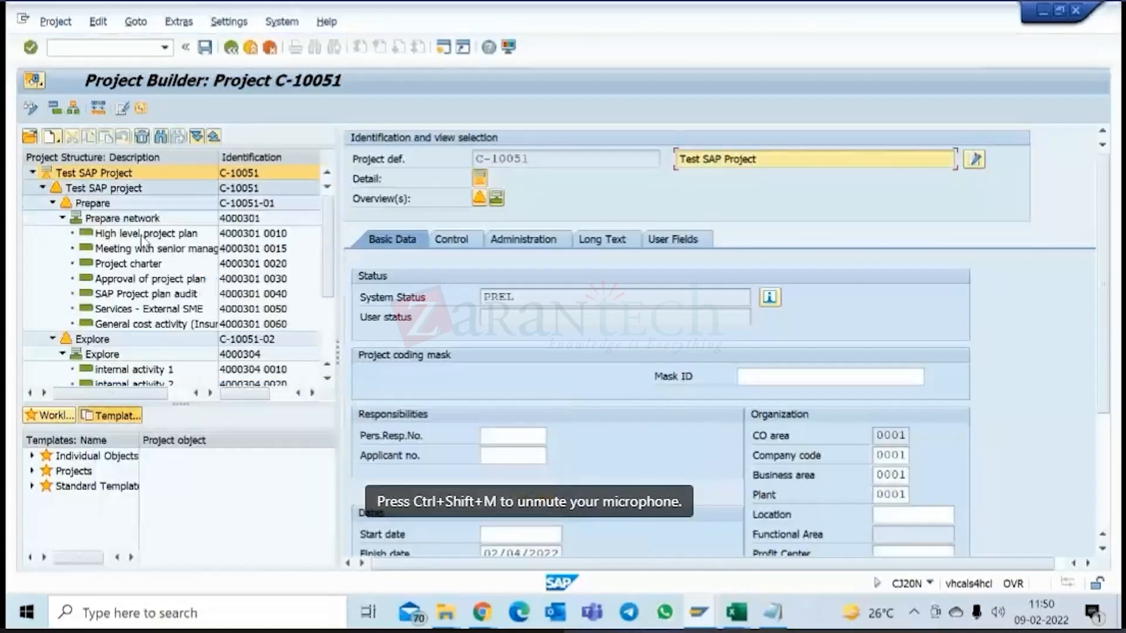
click(231, 49)
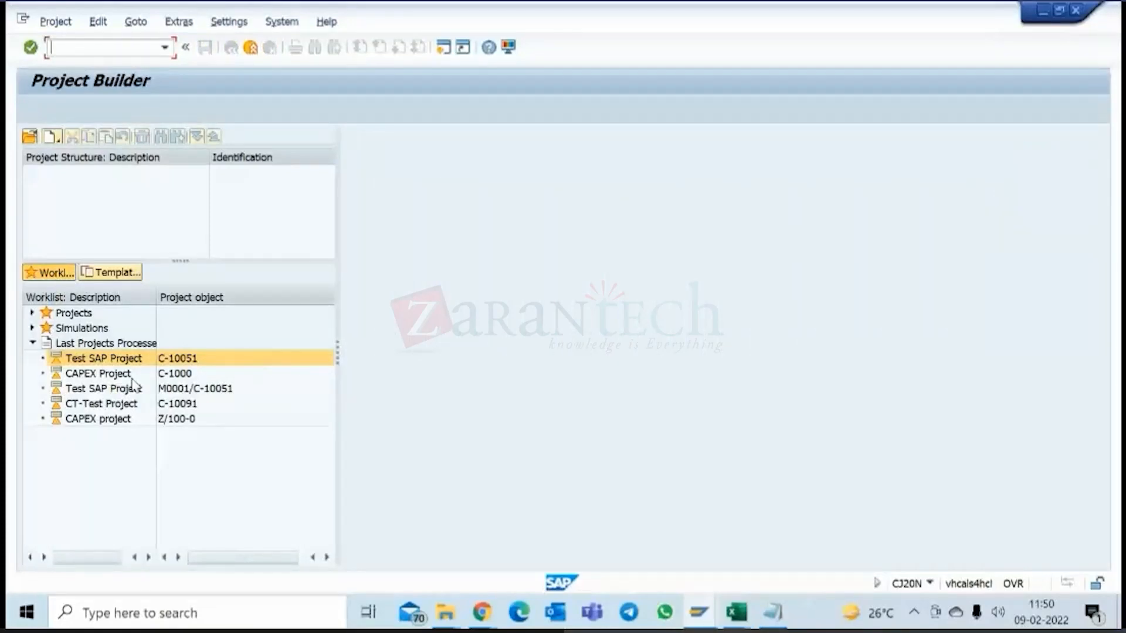
Open CAPEX Project C-1000 and view the basic data of its Concept Optimization WBS element.
click(132, 377)
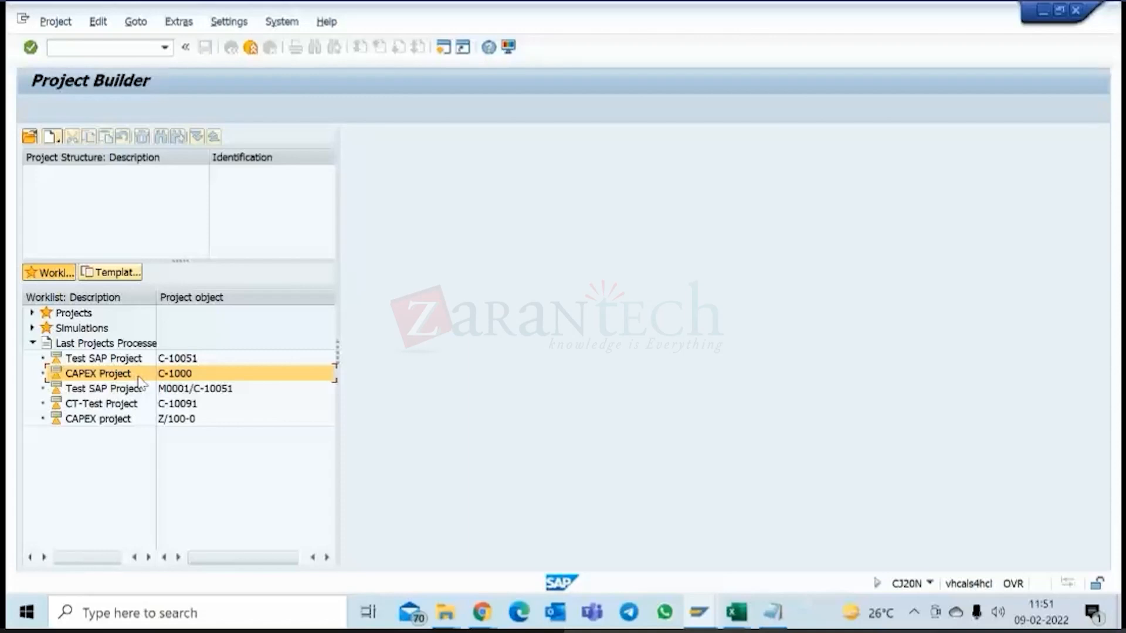
double_click(139, 377)
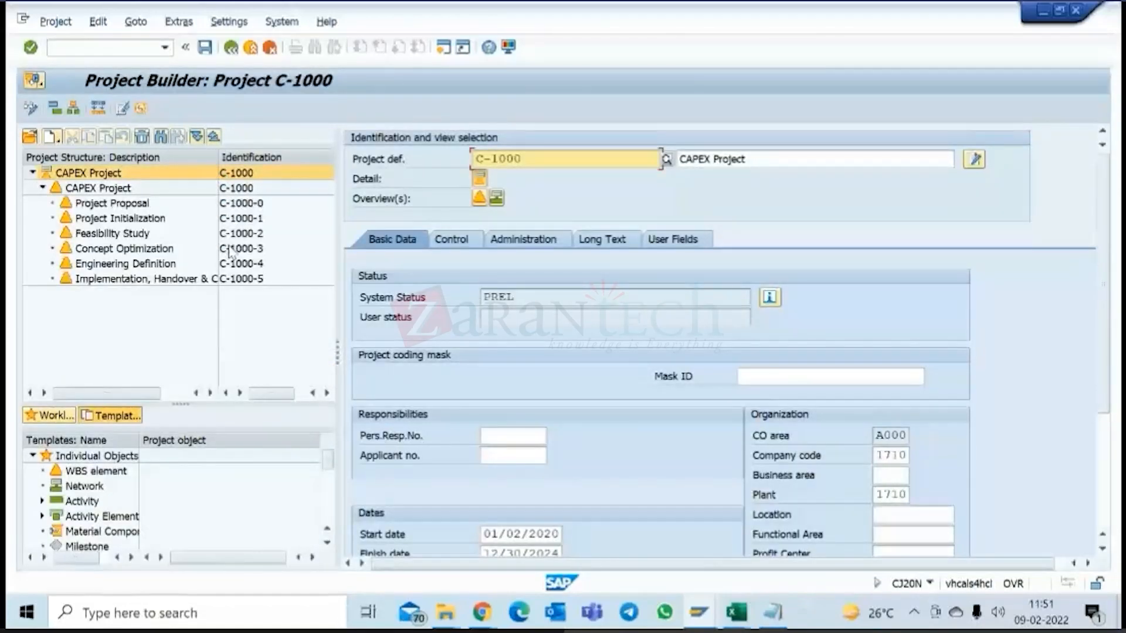
click(230, 248)
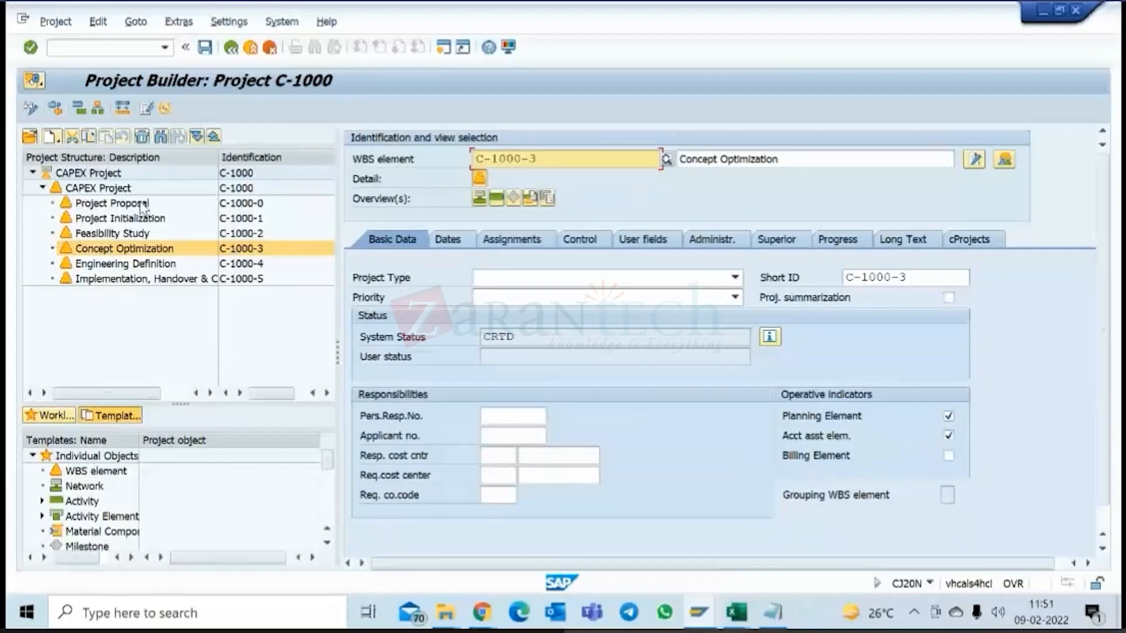
Review the WBS element overview of project C-1000 and view the details of Implementation, Handover & Completion.
click(129, 174)
click(479, 198)
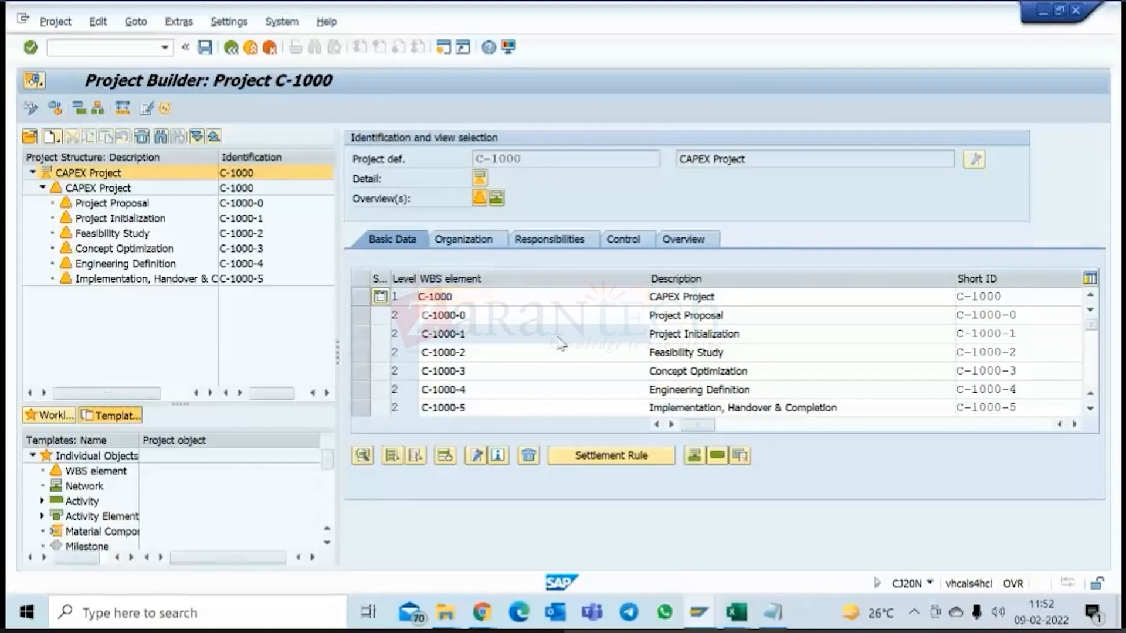
scroll(558, 336, down, 2)
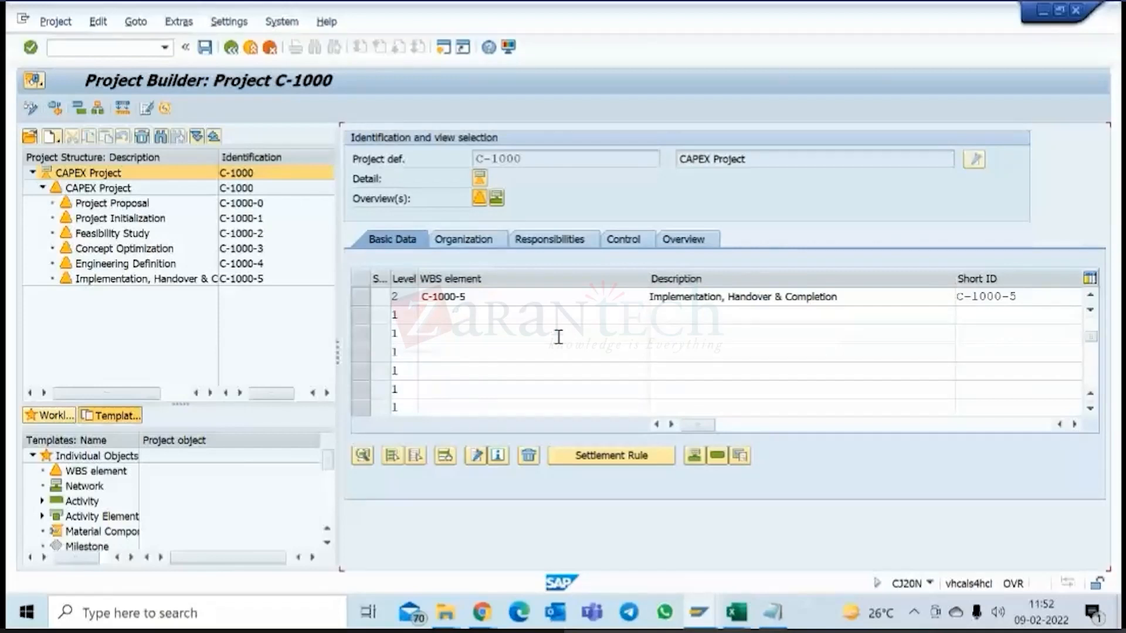
scroll(559, 336, up, 2)
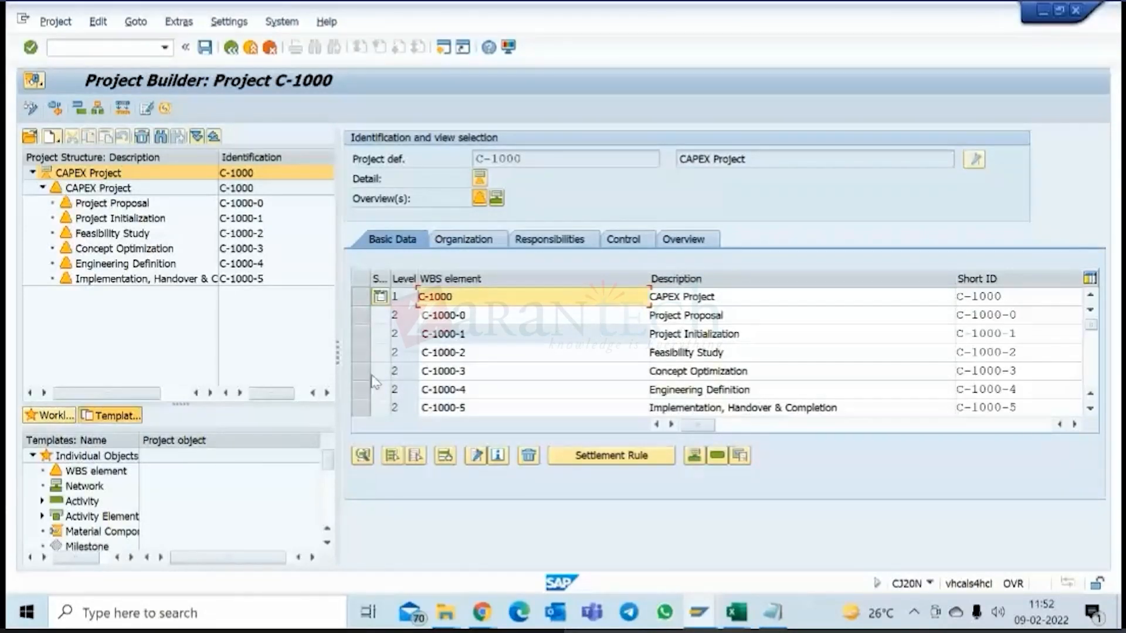
click(145, 283)
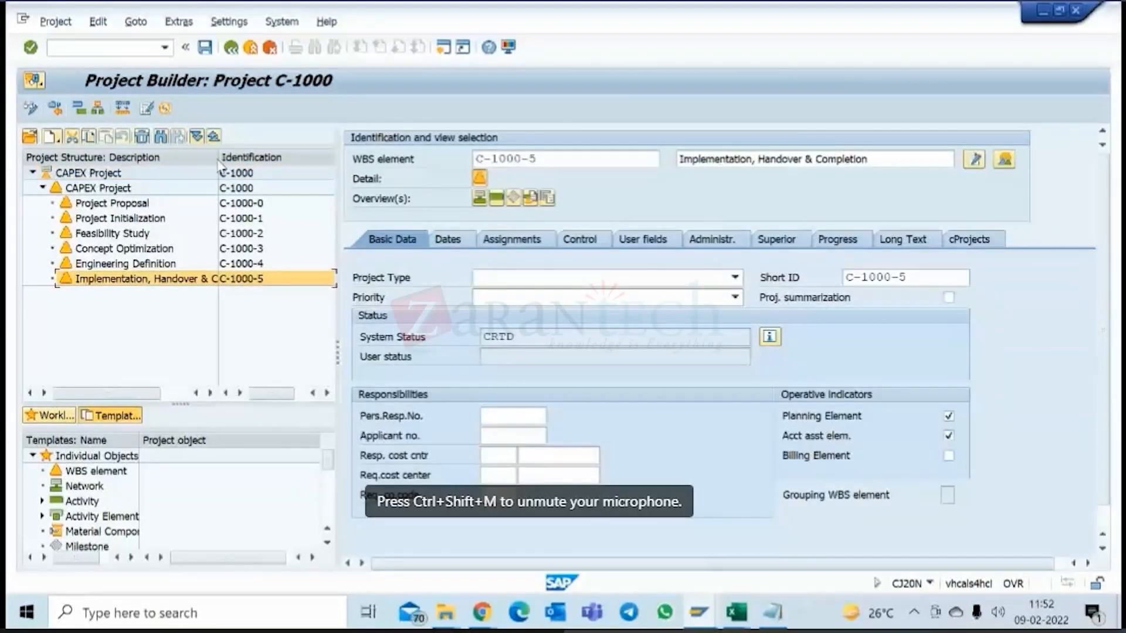
View the basic data of the CAPEX Project C-1000 definition and leave the project.
click(127, 173)
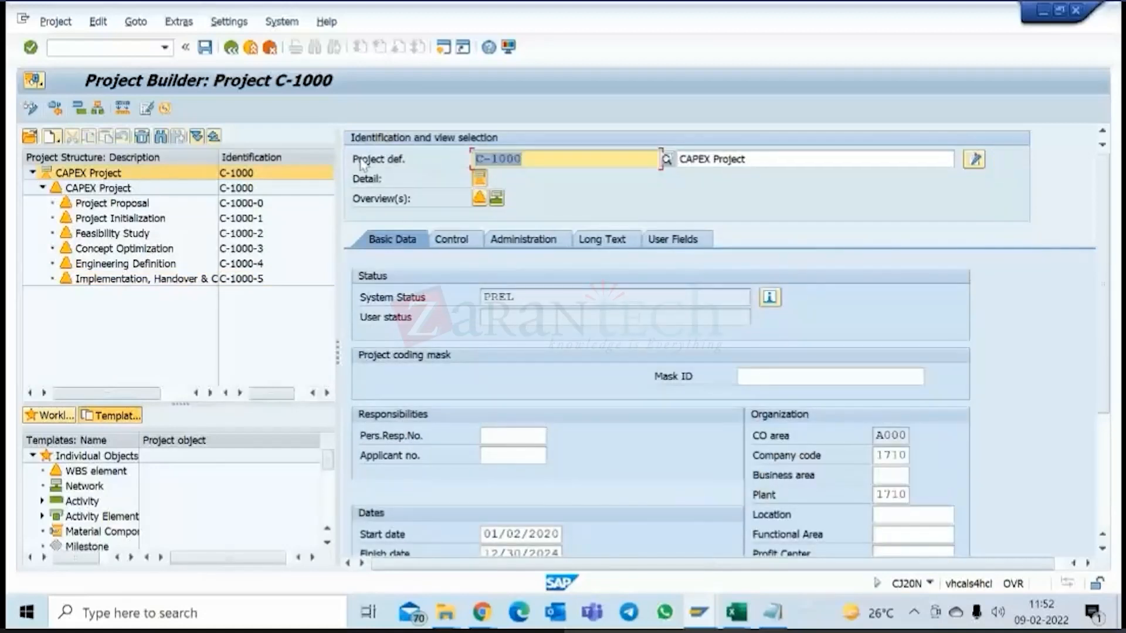
click(374, 139)
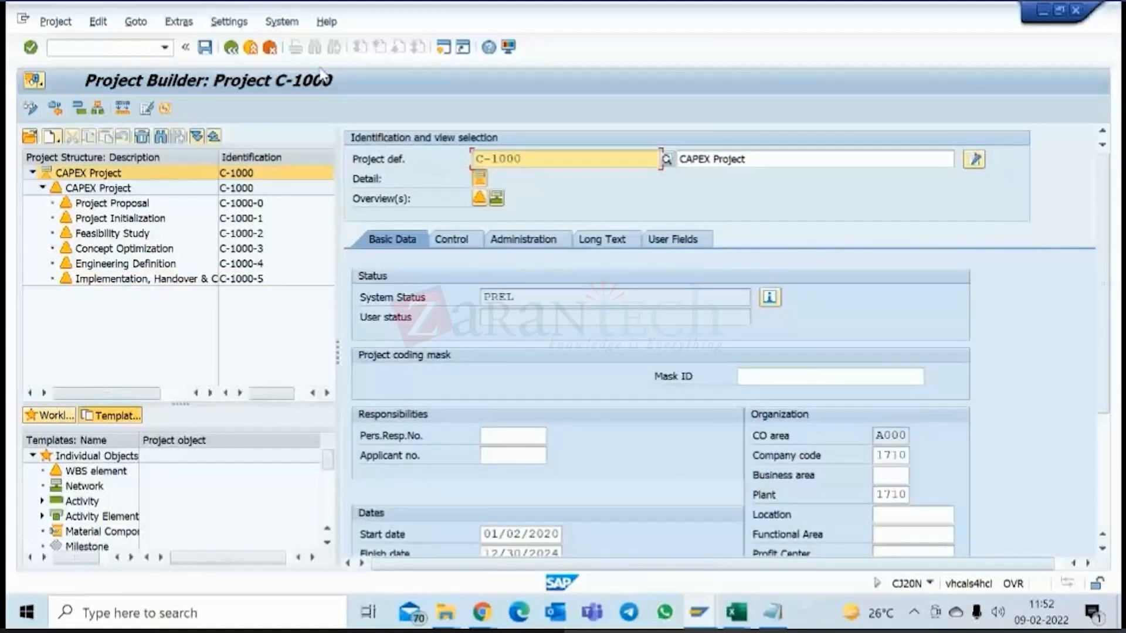
click(232, 48)
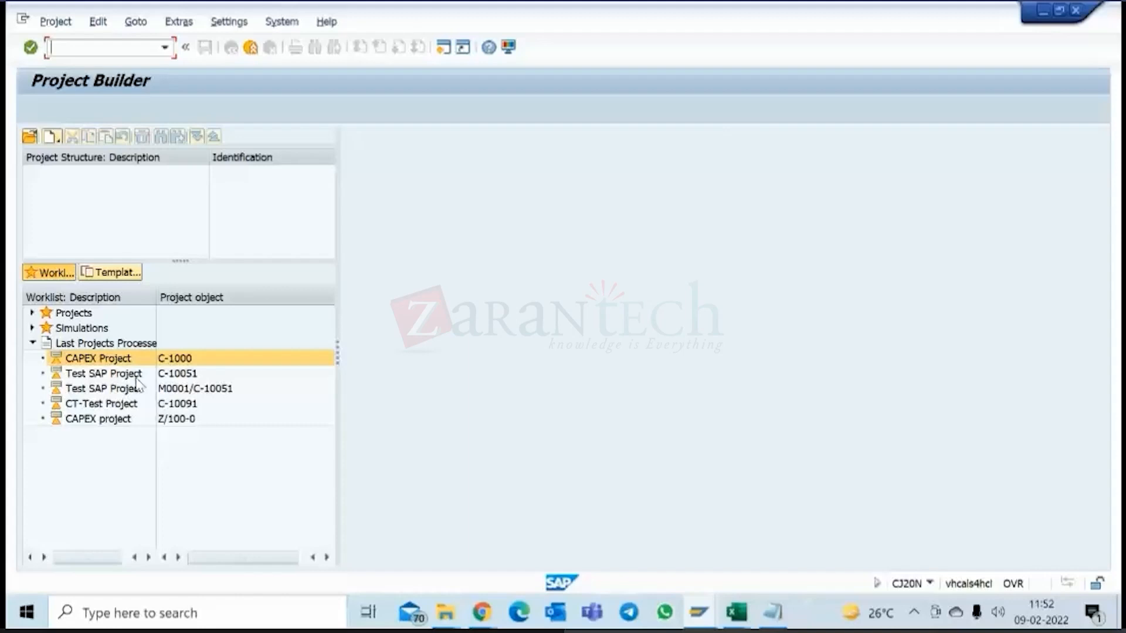
Open Test SAP Project C-10051 and view the normal duration of its General cost activity (Insurance).
click(112, 376)
double_click(111, 374)
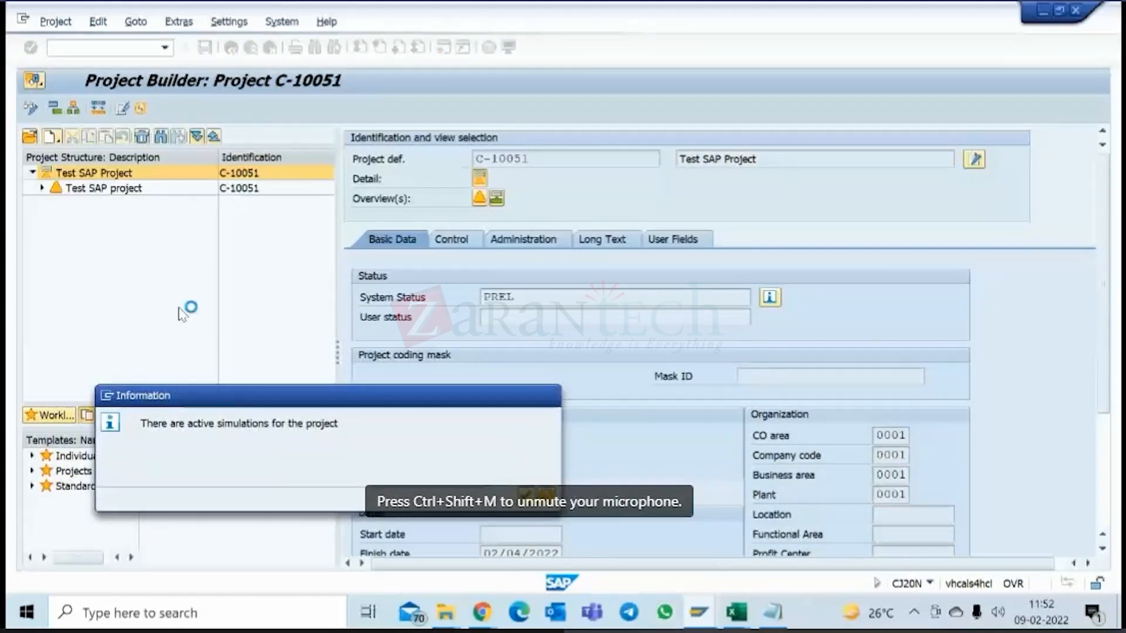
key(Return)
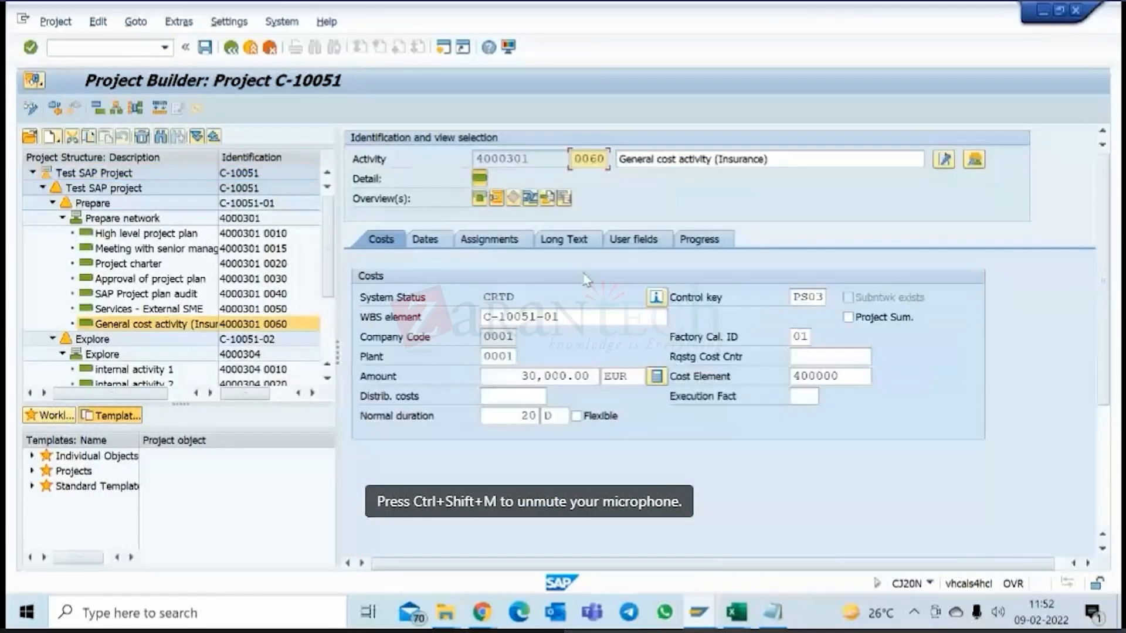
drag(513, 419, 547, 417)
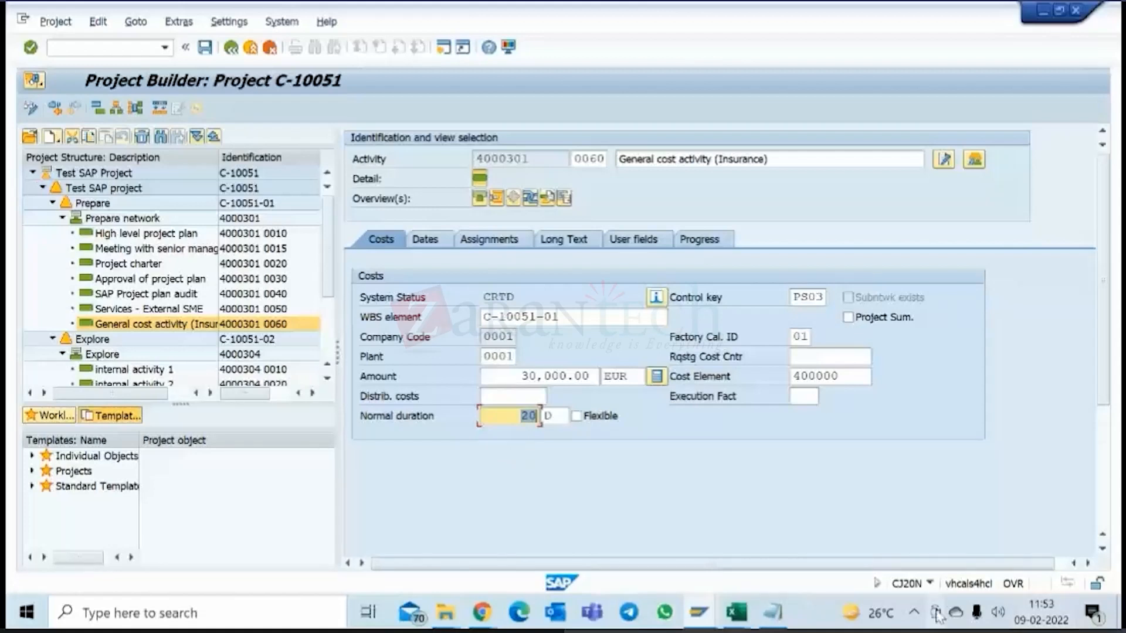
click(914, 613)
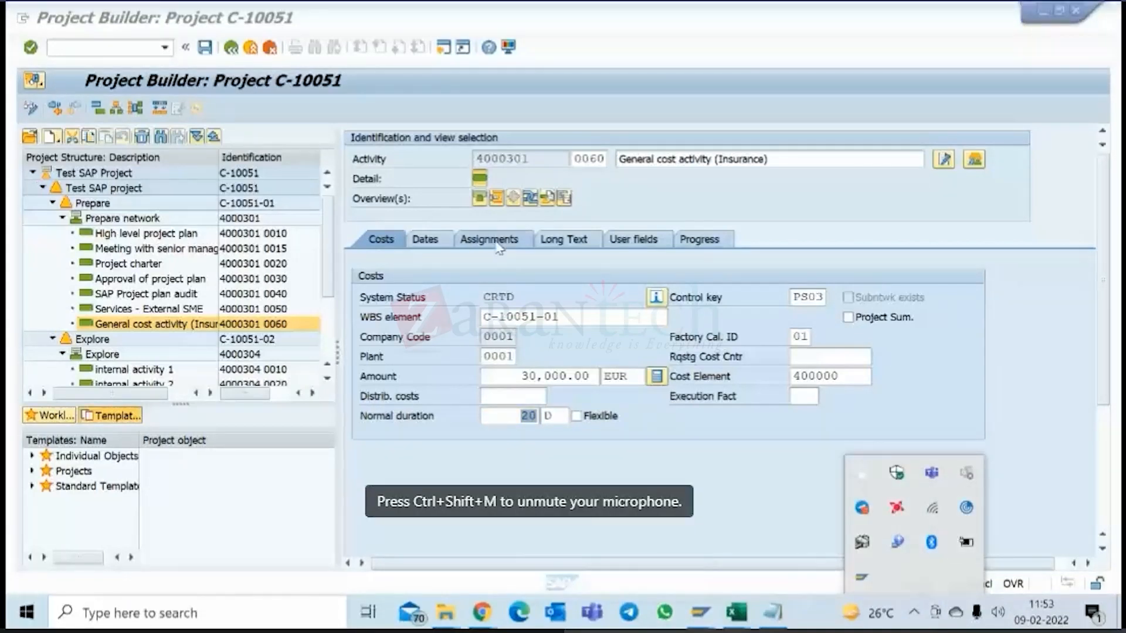
click(529, 273)
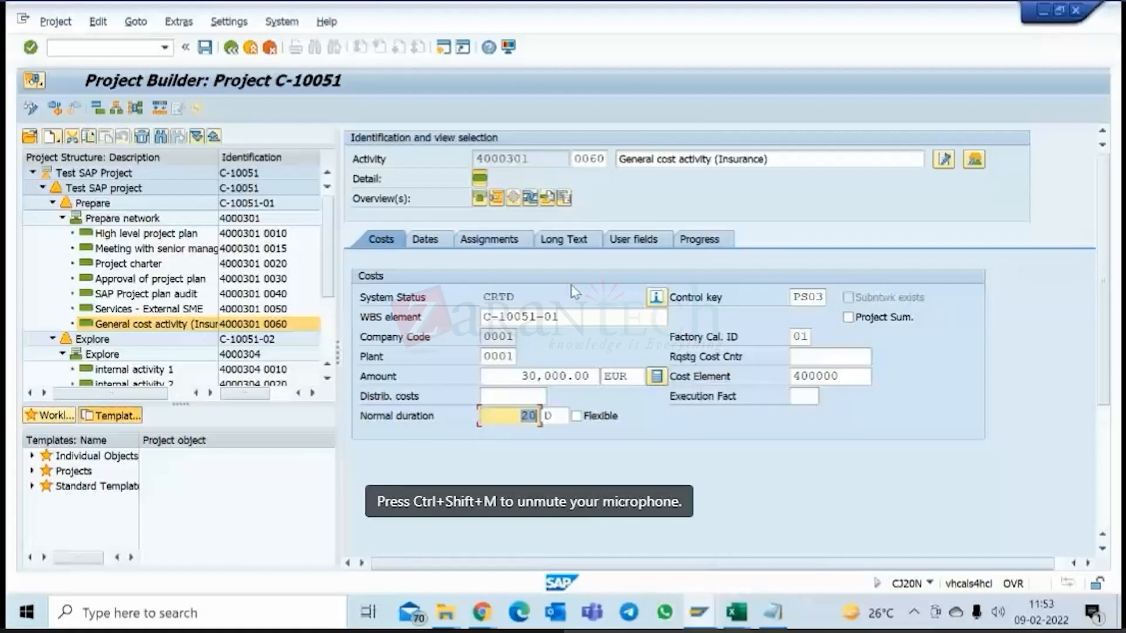
click(698, 612)
click(778, 539)
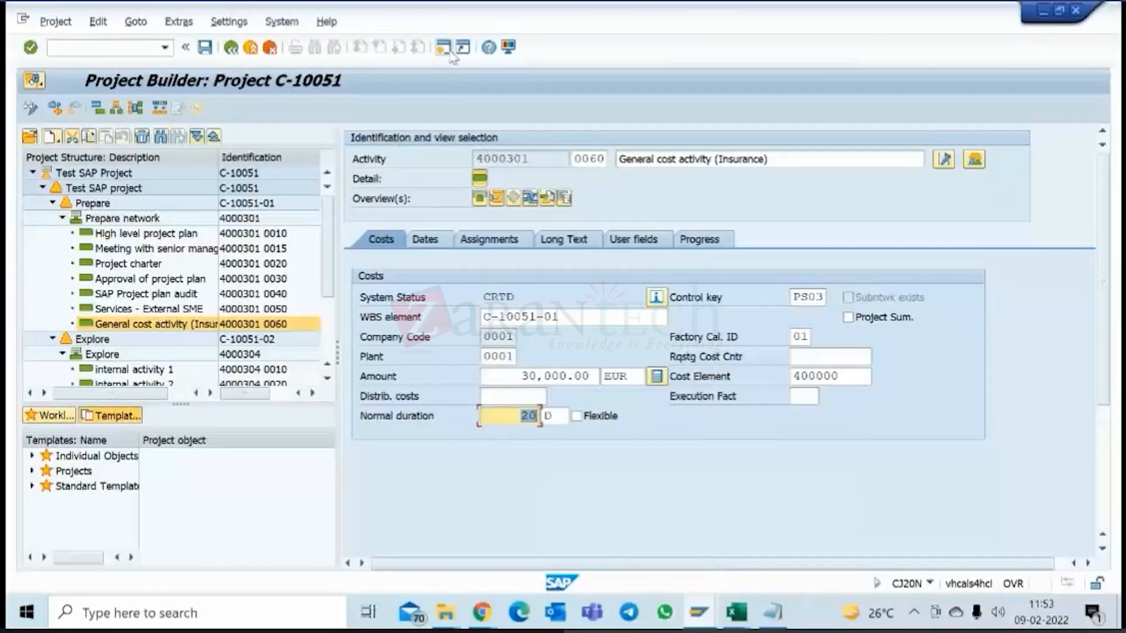
Open a new SAP session and expand the Accounting area of the SAP menu.
click(444, 47)
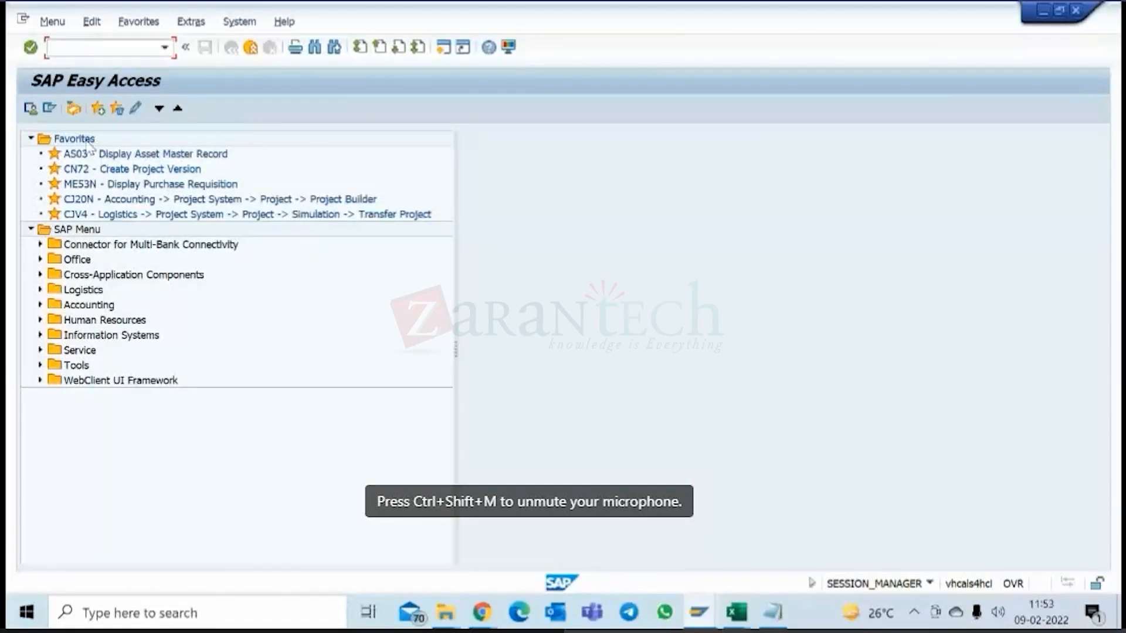
click(40, 304)
mouse_move(481, 612)
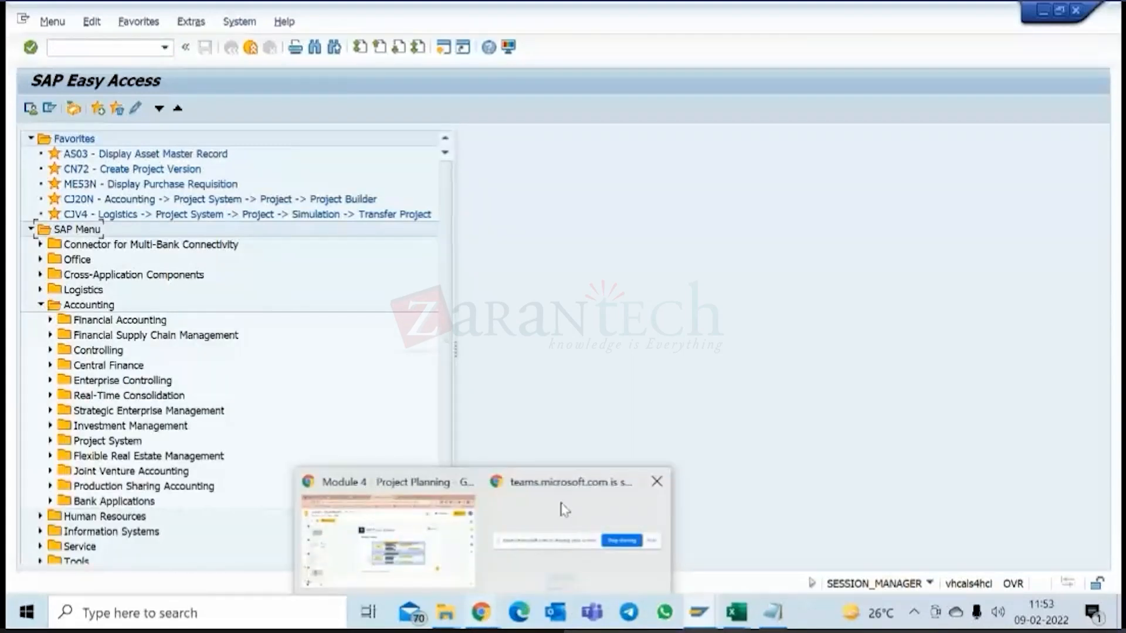
click(561, 537)
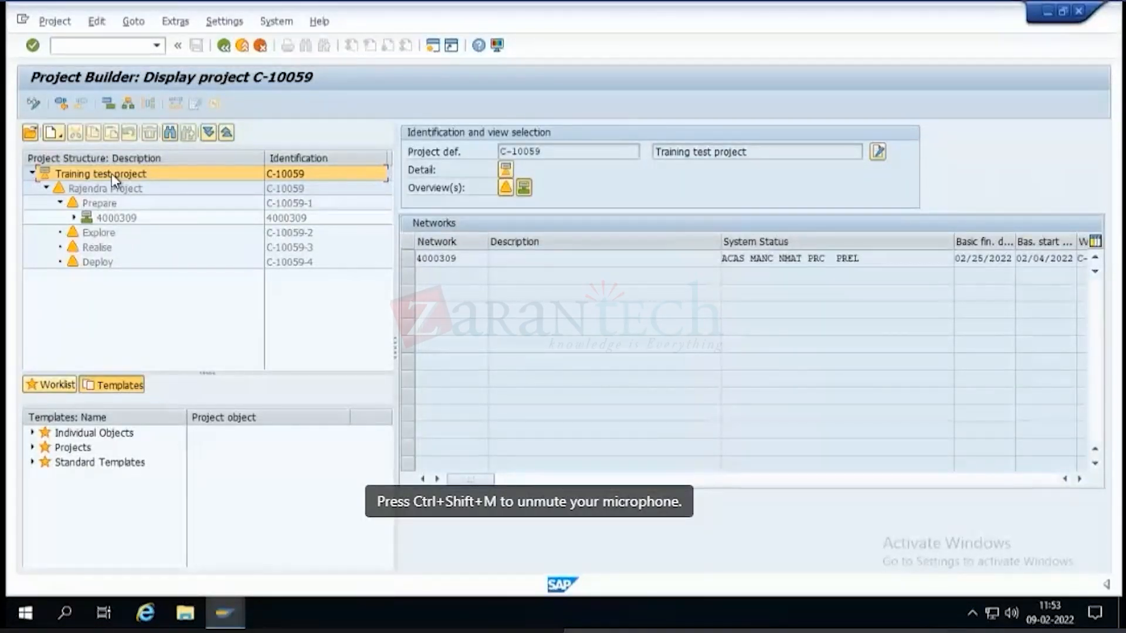
Try to switch project C-10059 to change mode, and review its WBS element overview including the responsibilities.
click(34, 105)
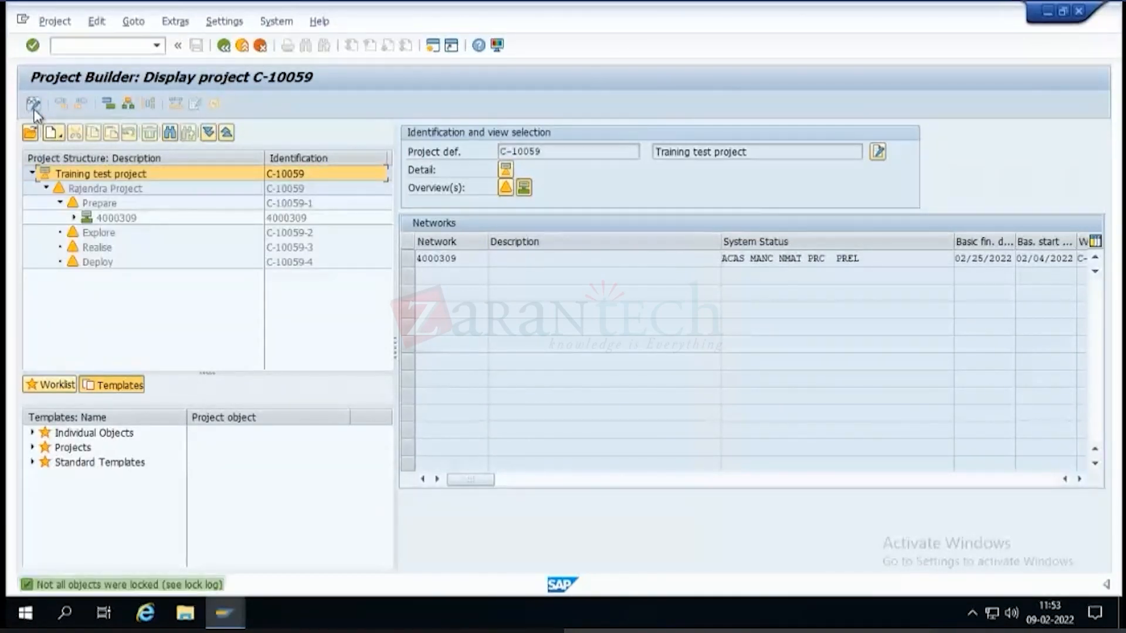
click(505, 188)
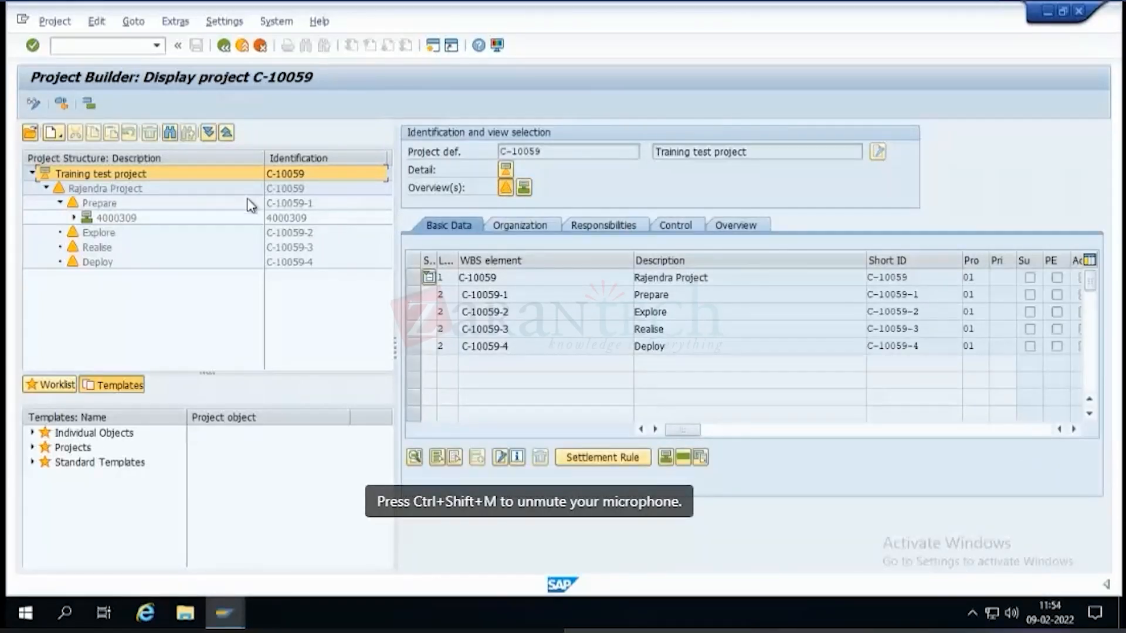
click(522, 230)
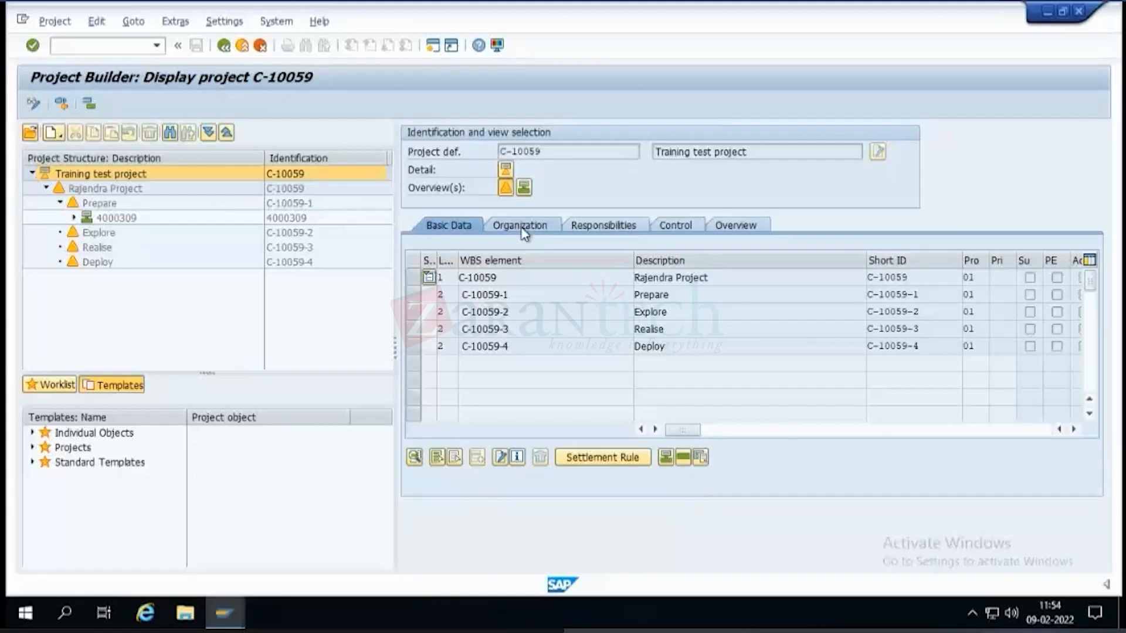
click(593, 233)
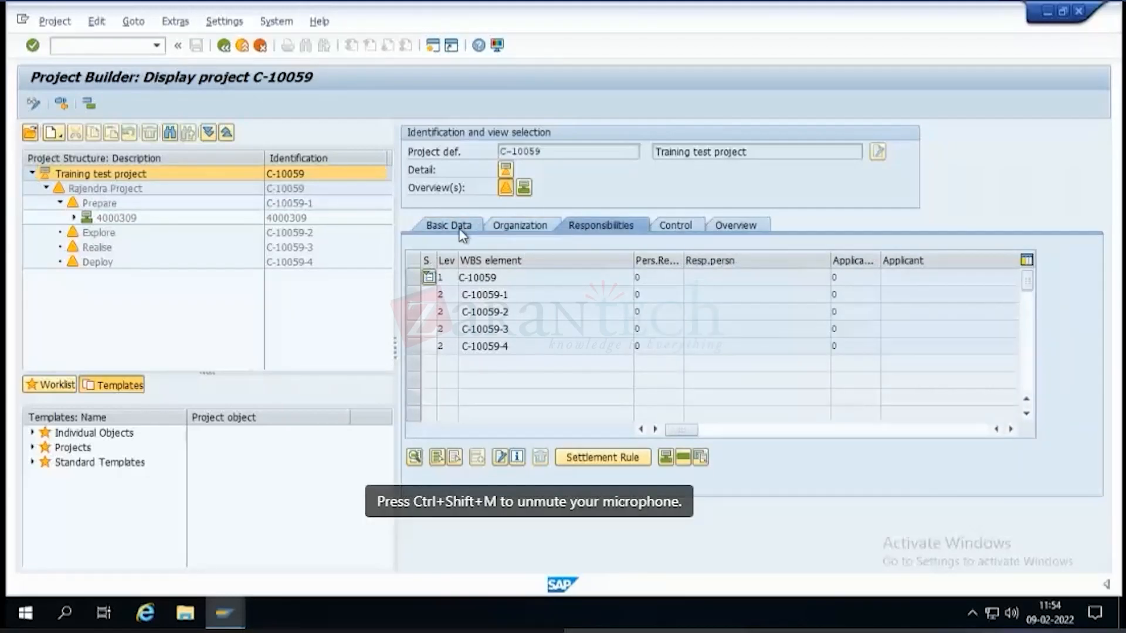
click(462, 235)
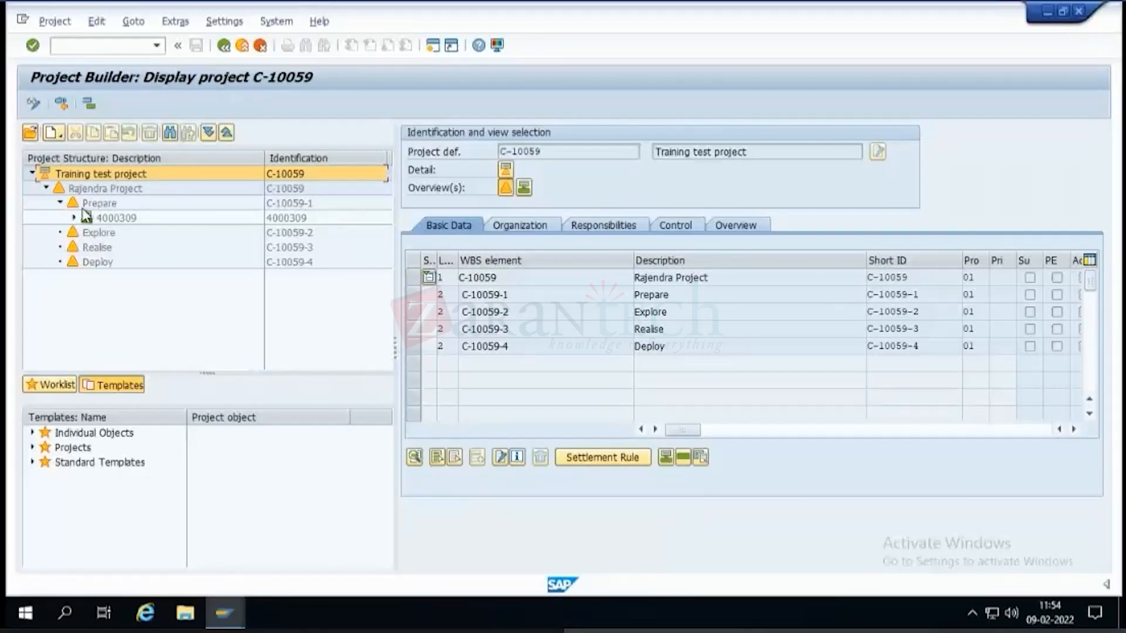
Expand the full structure of C-10059 and view the dates of WBS element Prepare and network 4000309.
click(208, 133)
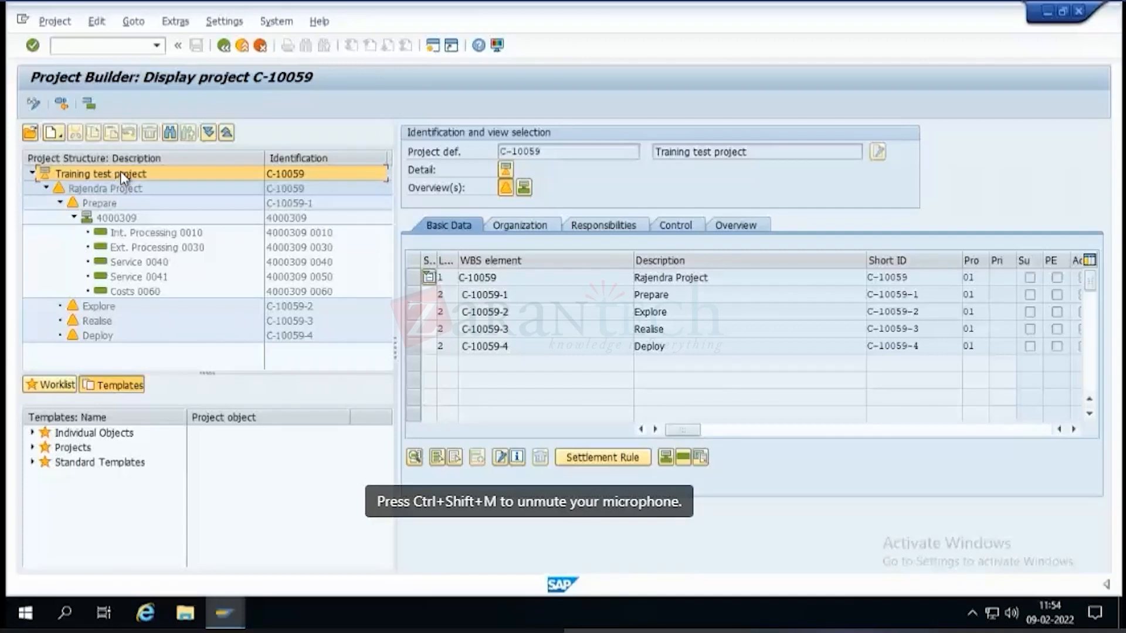
click(113, 204)
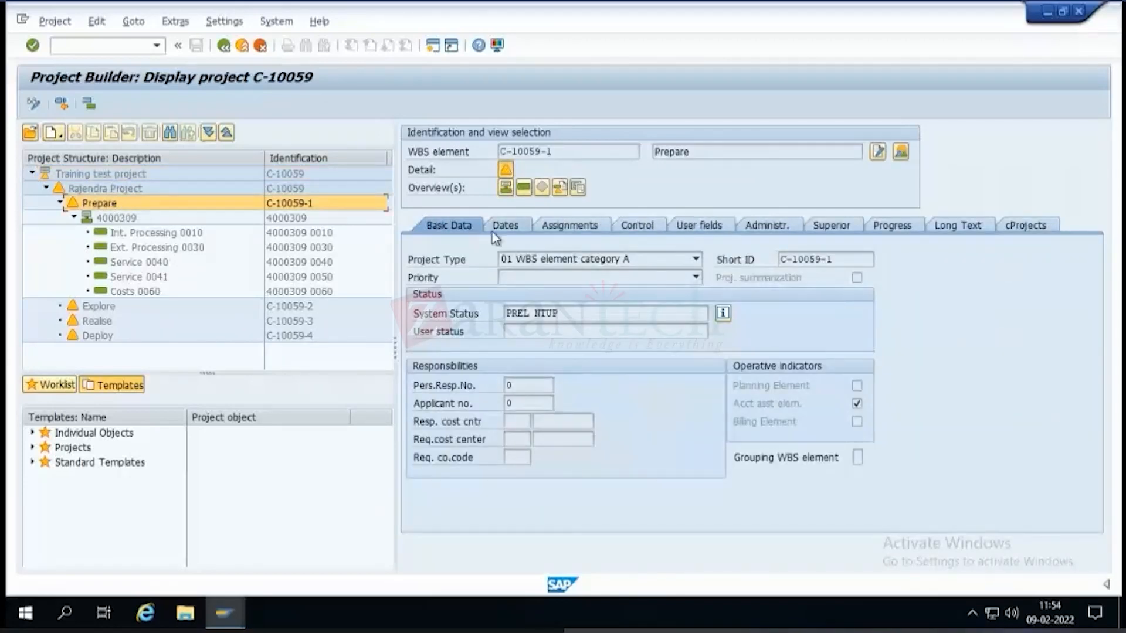
click(497, 229)
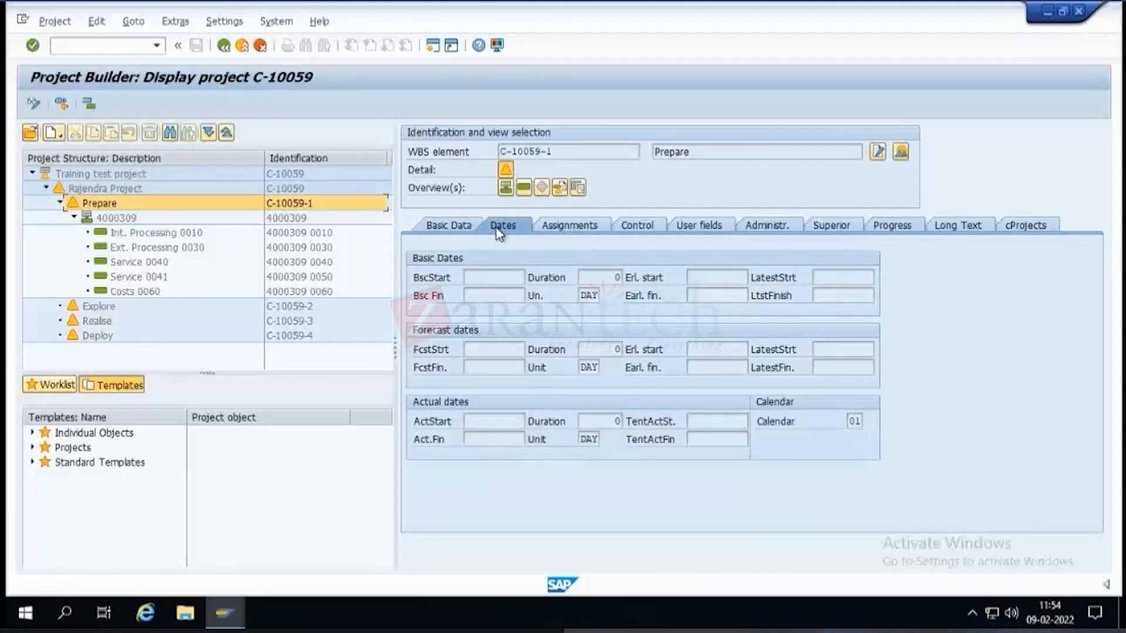
click(112, 219)
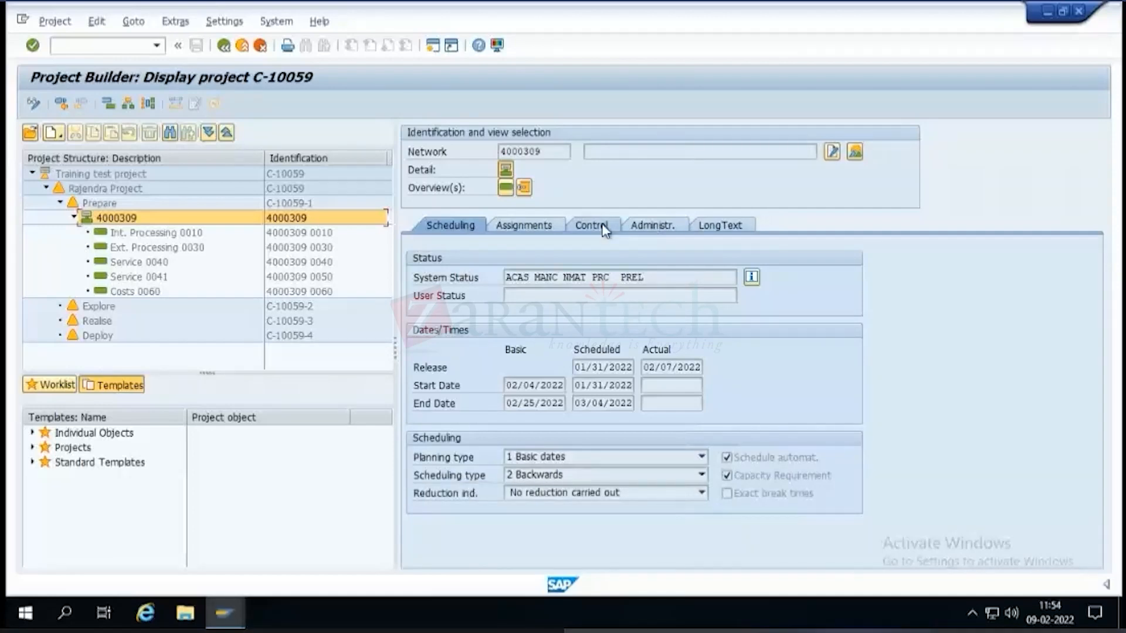
View the normal duration of activity Int. Processing 0010 and the external processing data of Ext. Processing 0030.
click(153, 231)
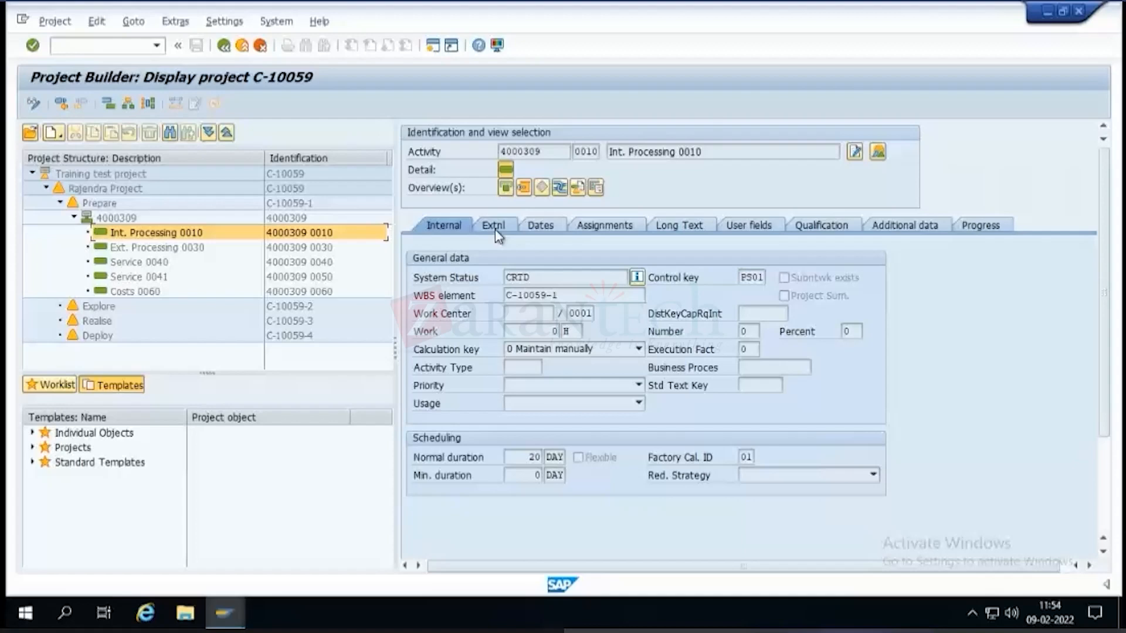
click(530, 456)
drag(529, 457, 553, 457)
click(179, 252)
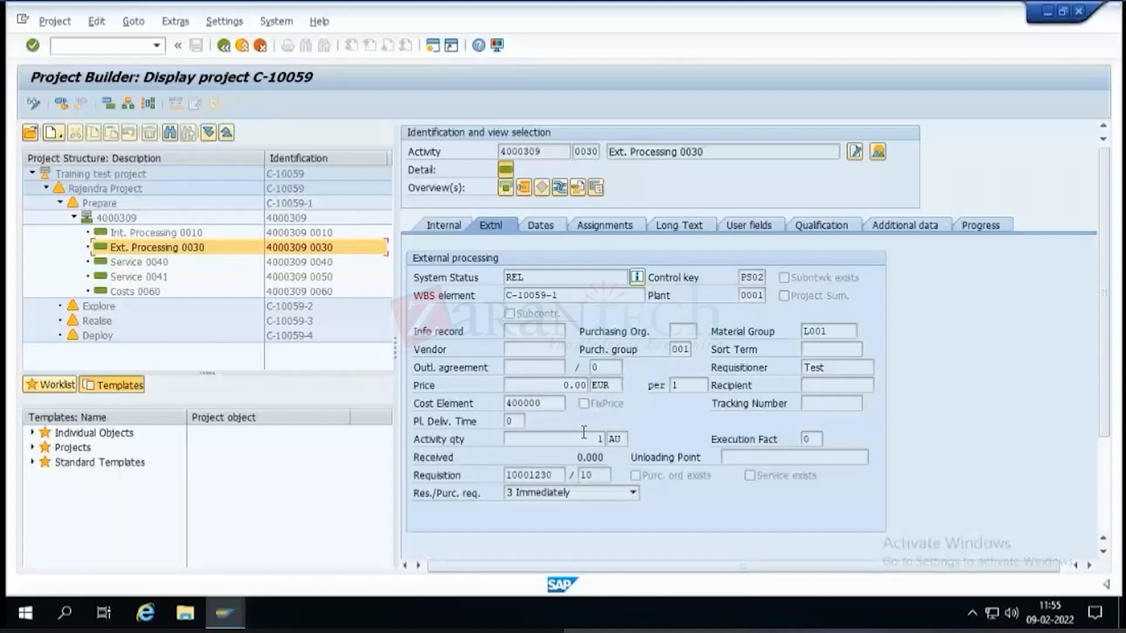
Try to switch network 4000309 to change mode and view its Int. Processing 0010 activity.
click(31, 106)
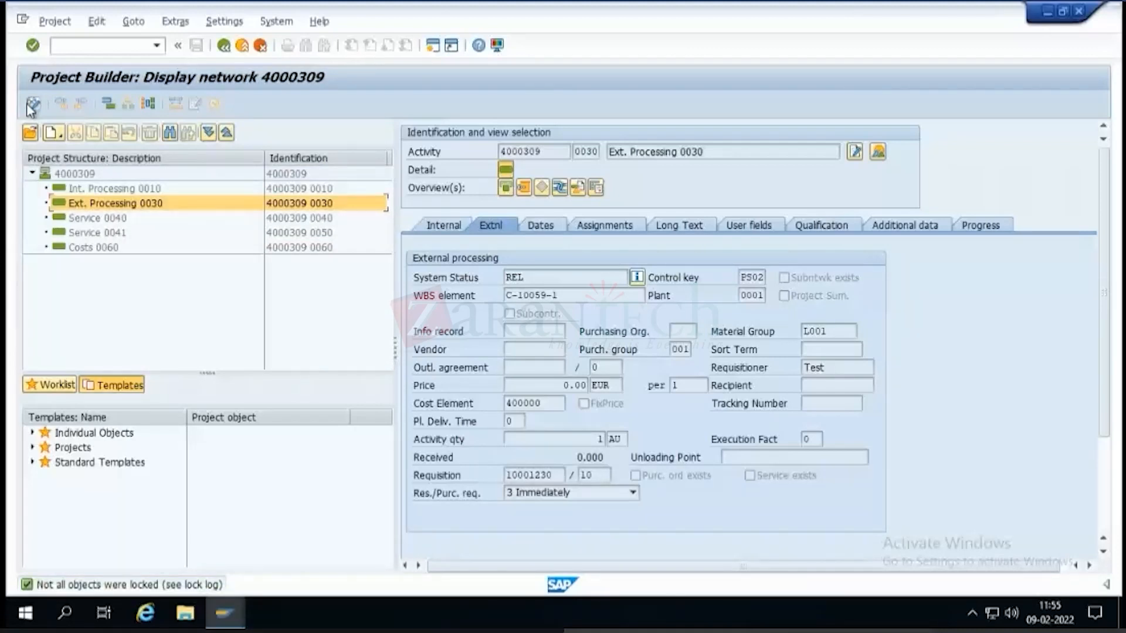
double_click(127, 193)
key(super+s)
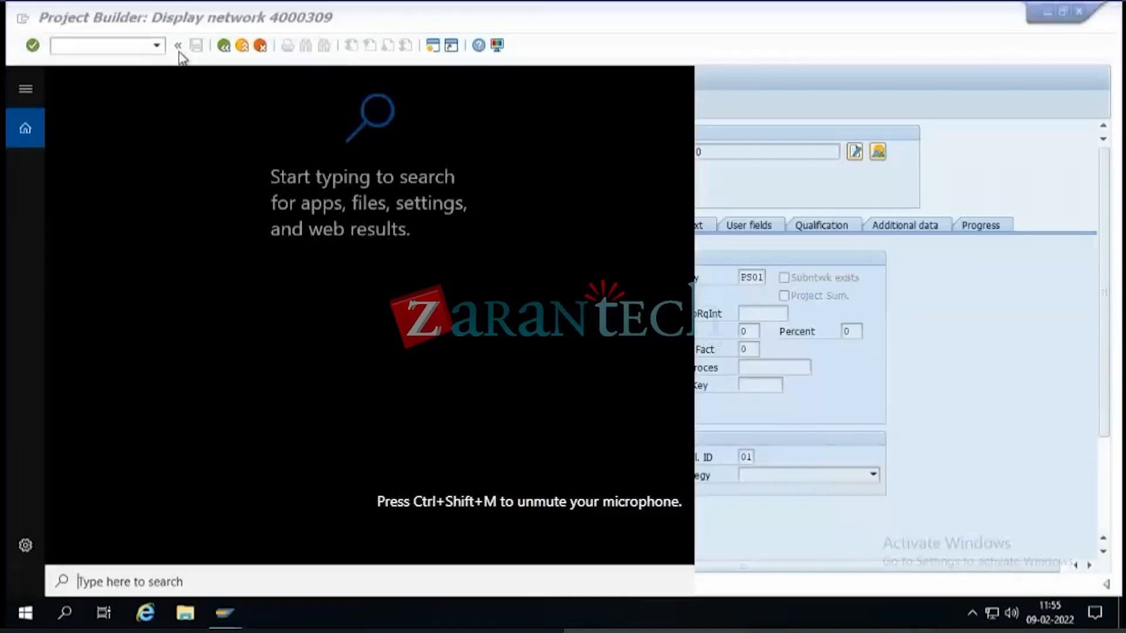
click(763, 55)
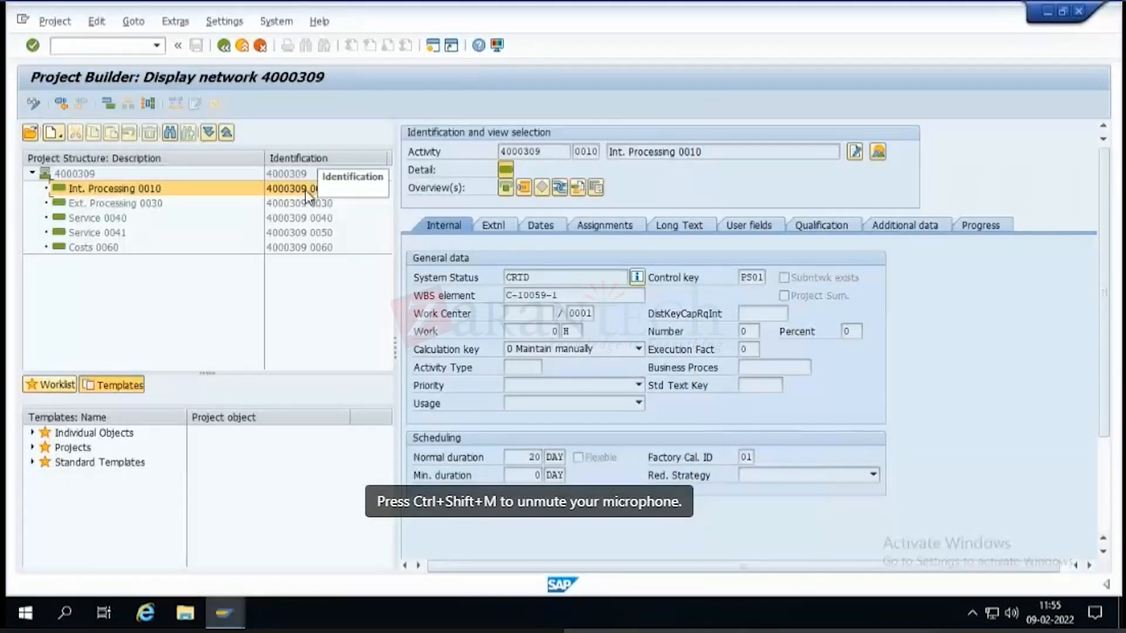
Leave the network display and Project Builder without logging off, and restart it with transaction cj20n.
click(225, 48)
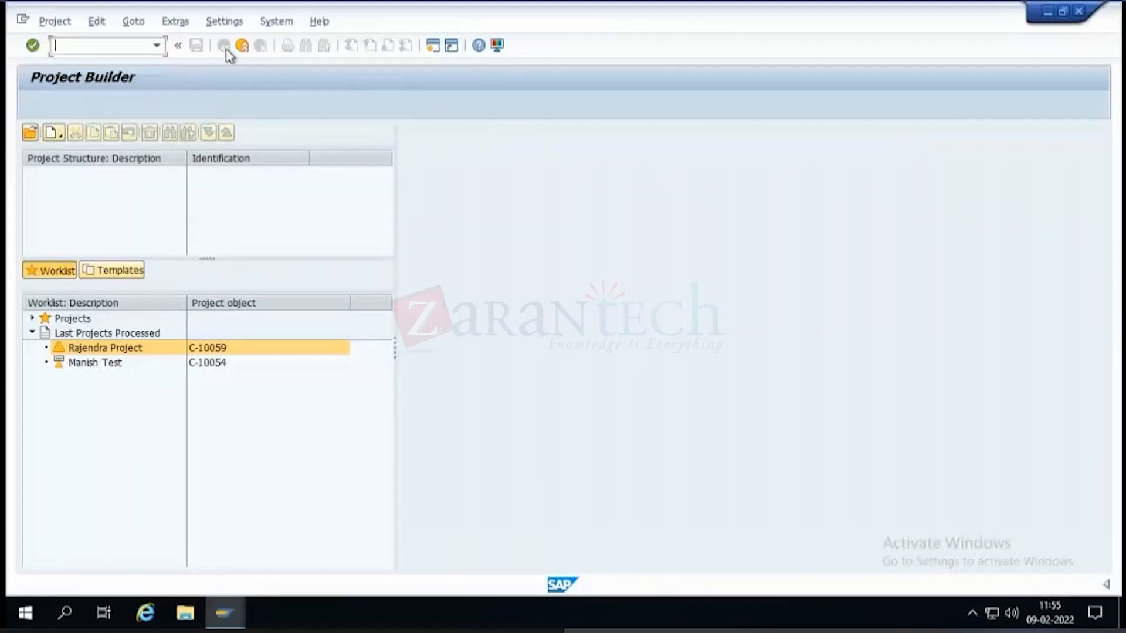
click(241, 45)
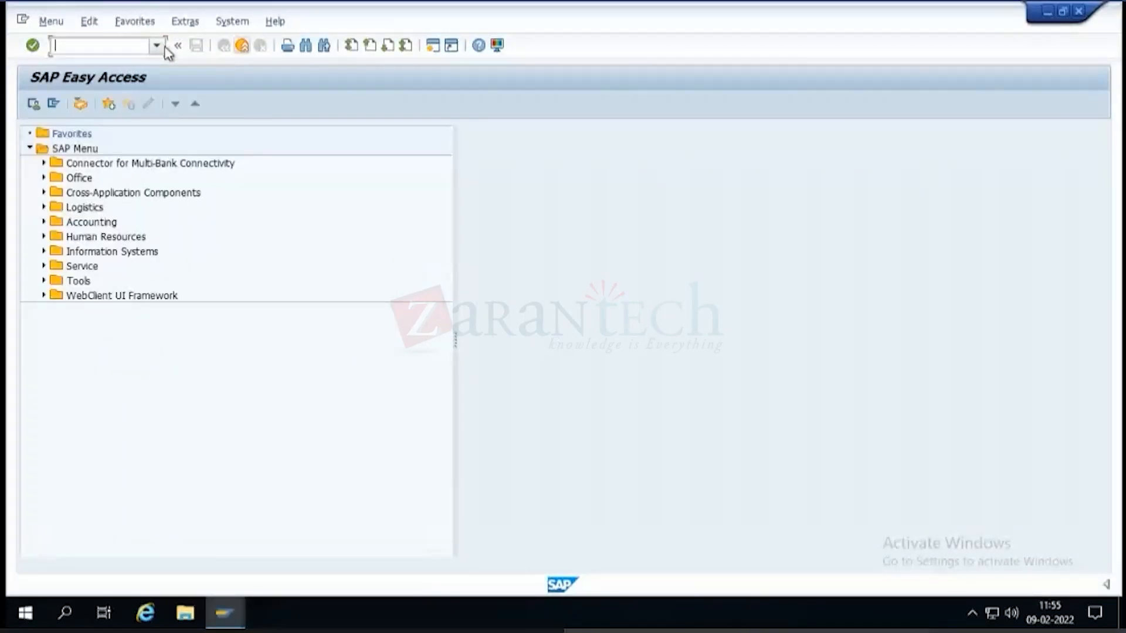
click(242, 45)
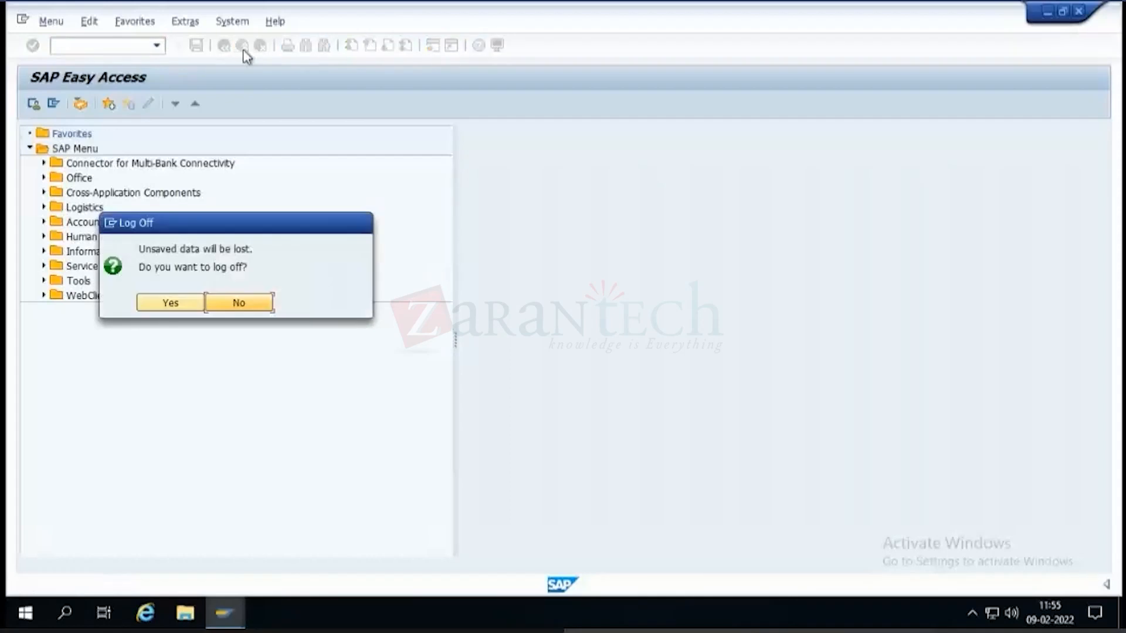
click(242, 303)
click(155, 48)
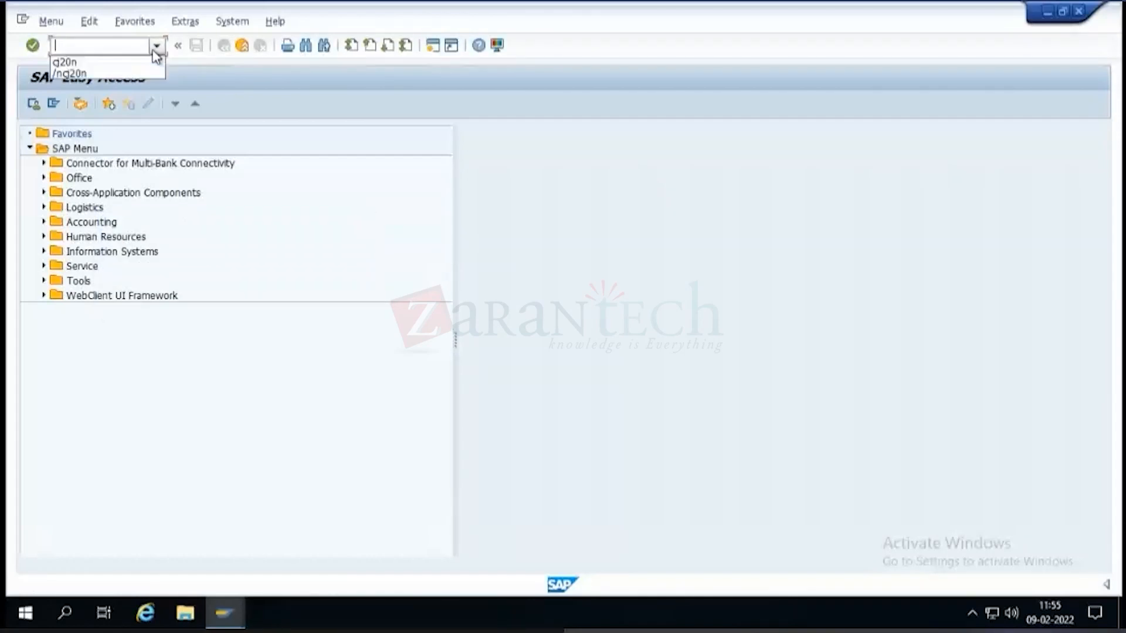
click(124, 62)
click(118, 50)
key(Return)
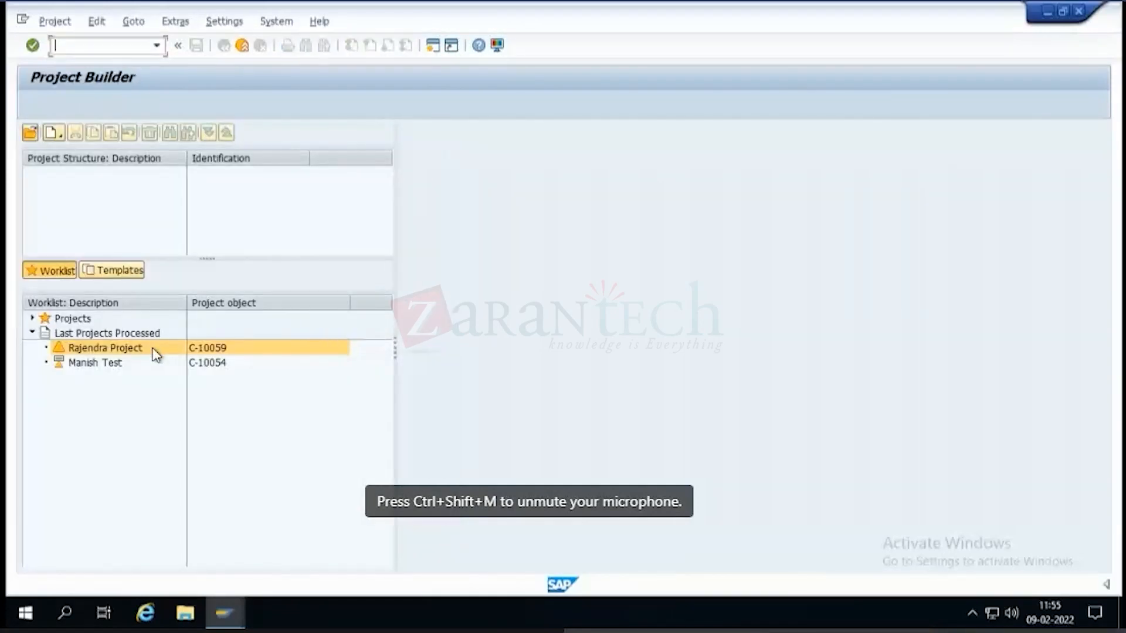
Open subproject C-10059 from the last processed projects and view the basic data of its Explore WBS element.
double_click(154, 350)
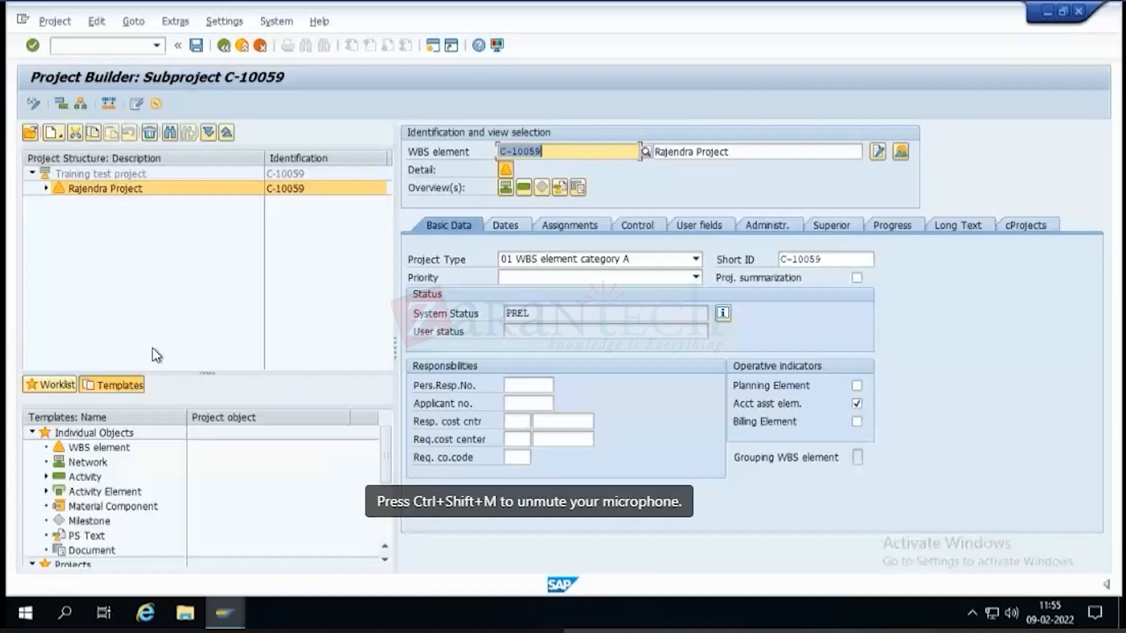
click(208, 139)
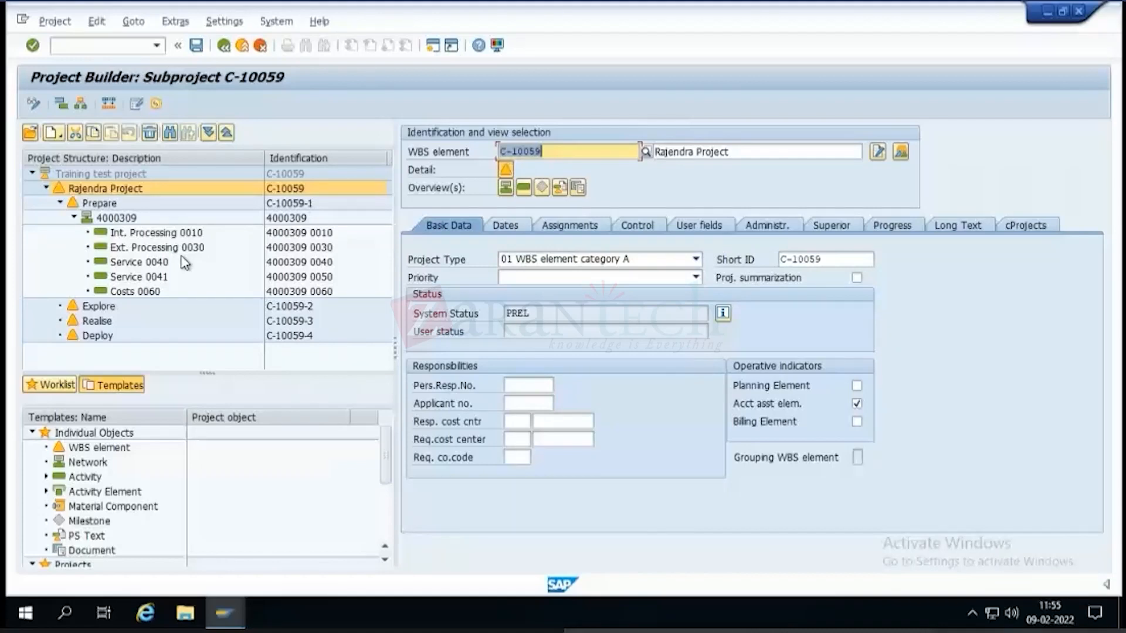
click(60, 203)
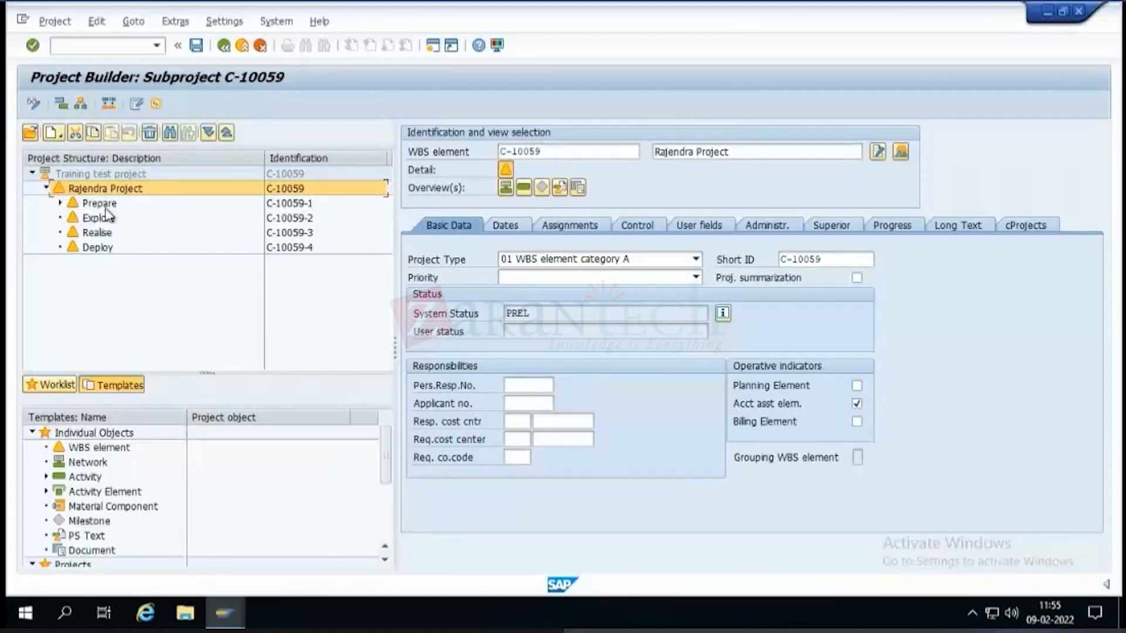
click(107, 219)
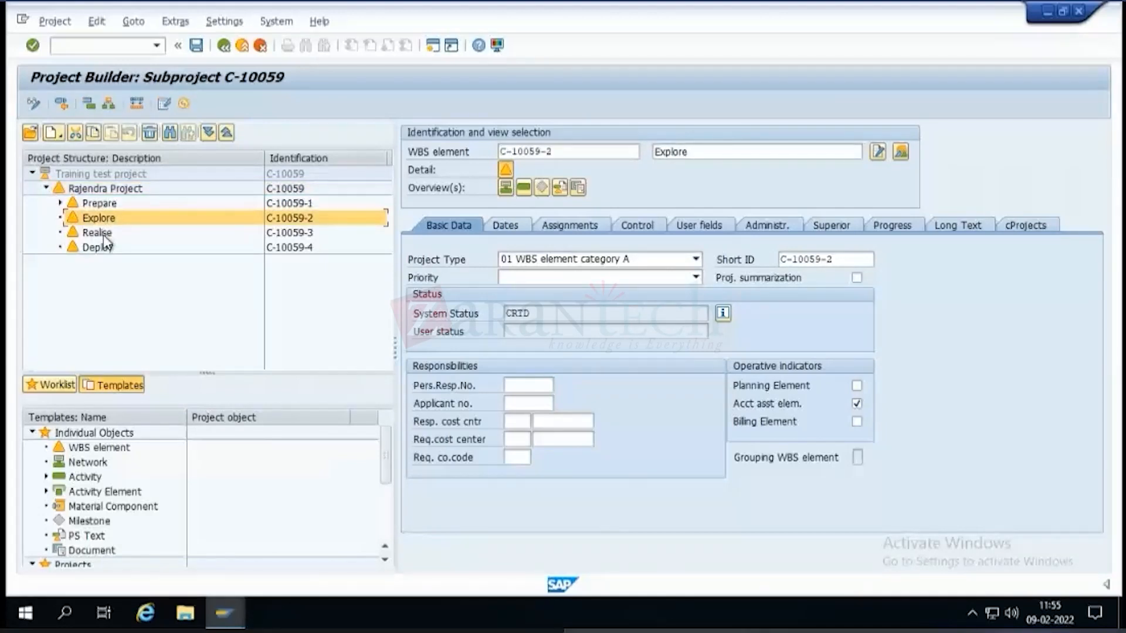
View the basic data of the Realise, Deploy and Prepare WBS elements of subproject C-10059.
click(99, 233)
click(102, 247)
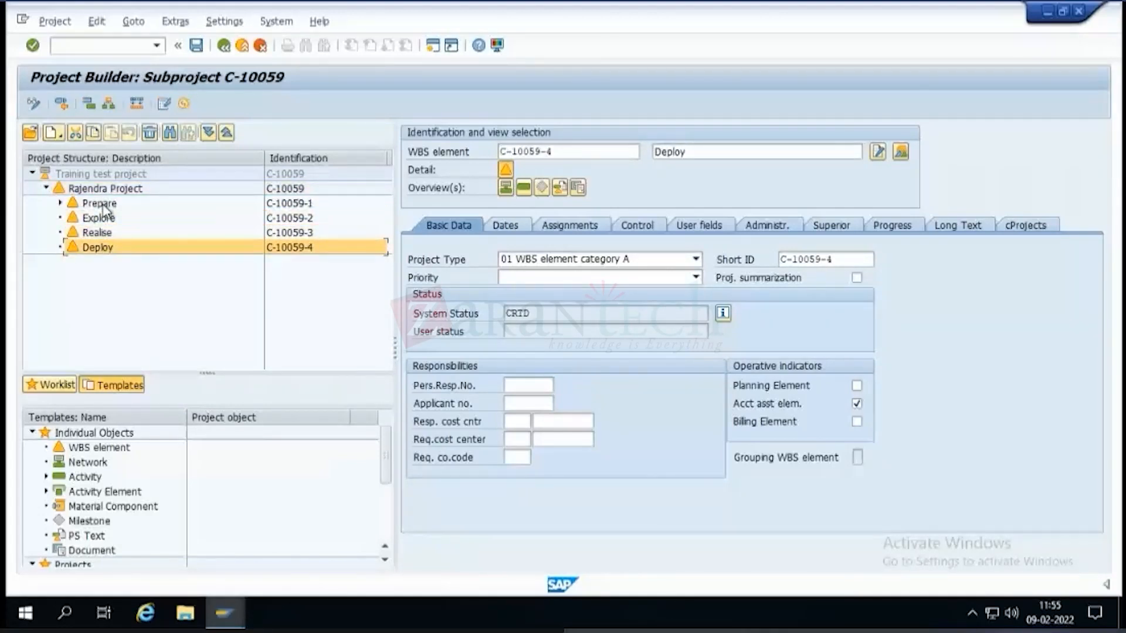
click(103, 205)
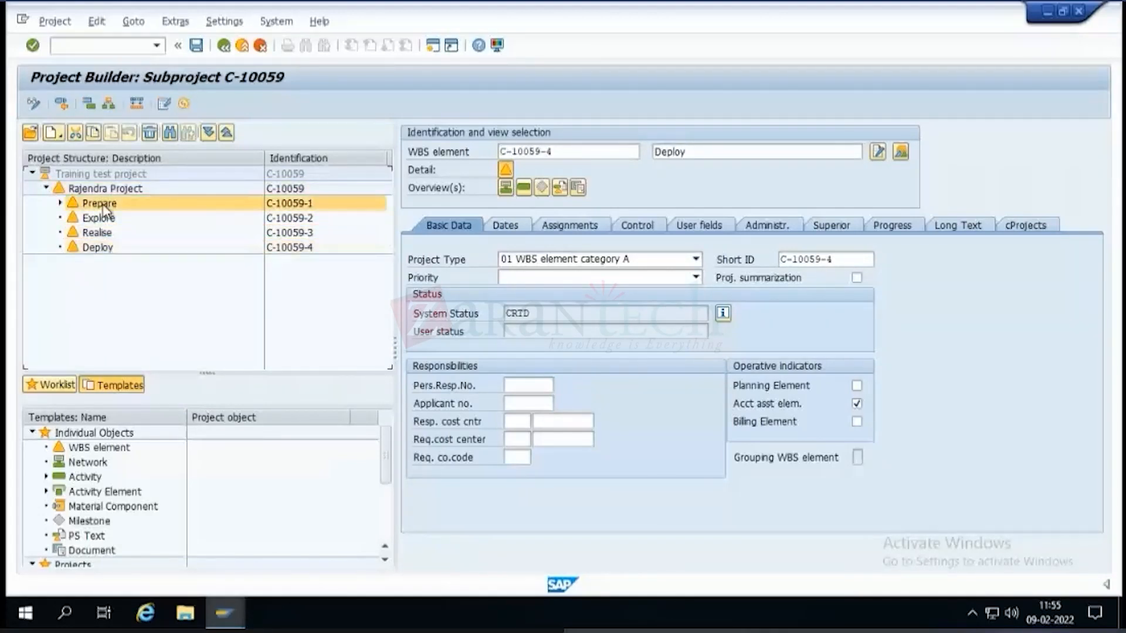
Expand the Prepare WBS element and review the external processing data and activity quantity of activity Ext. Processing 0030.
click(60, 203)
click(142, 234)
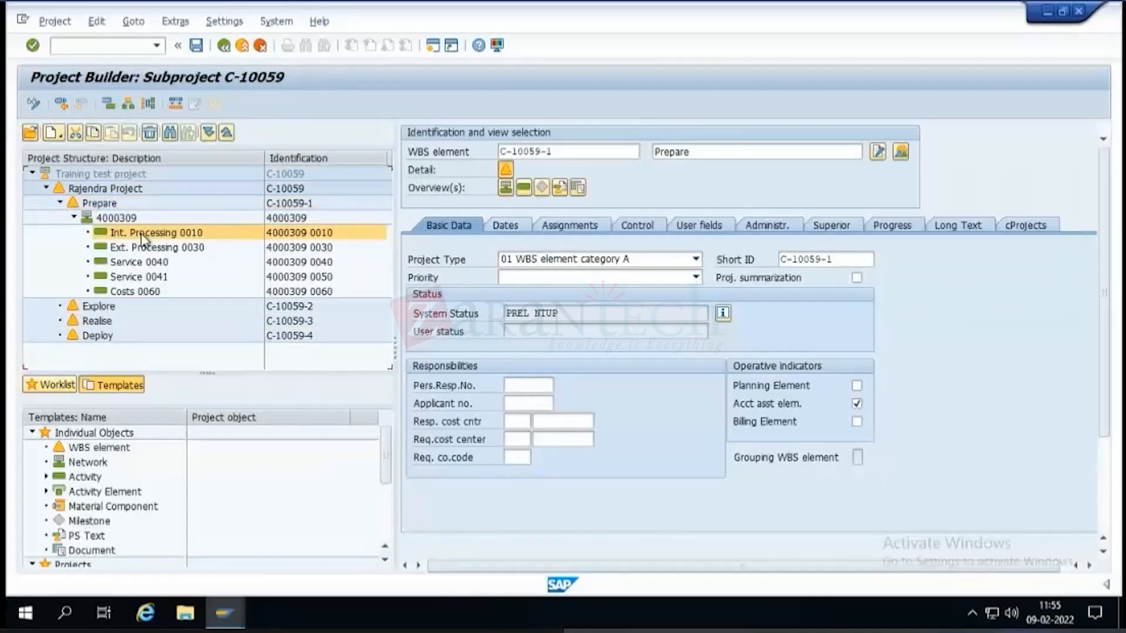
click(145, 248)
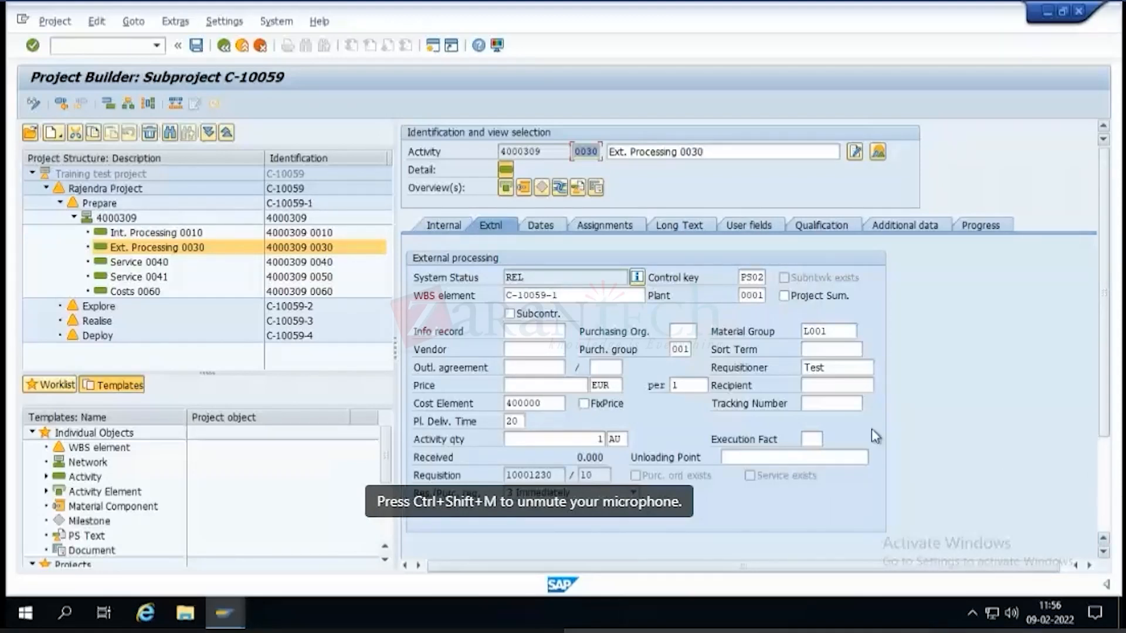
click(539, 439)
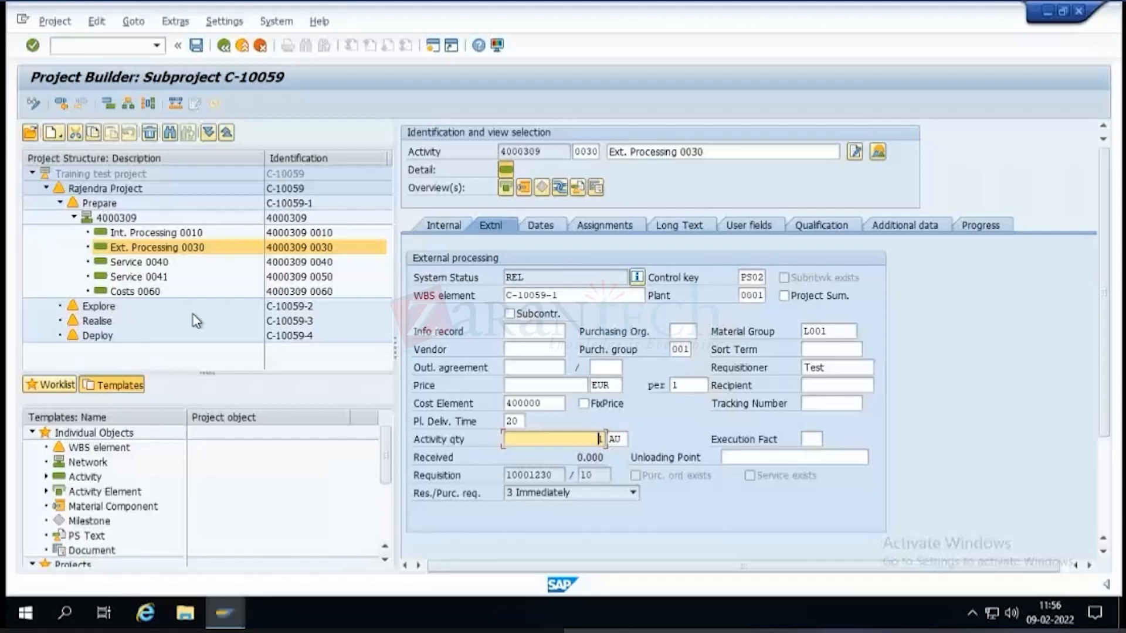
Set the planned delivery time of activity Service 0040 to 30.
click(141, 262)
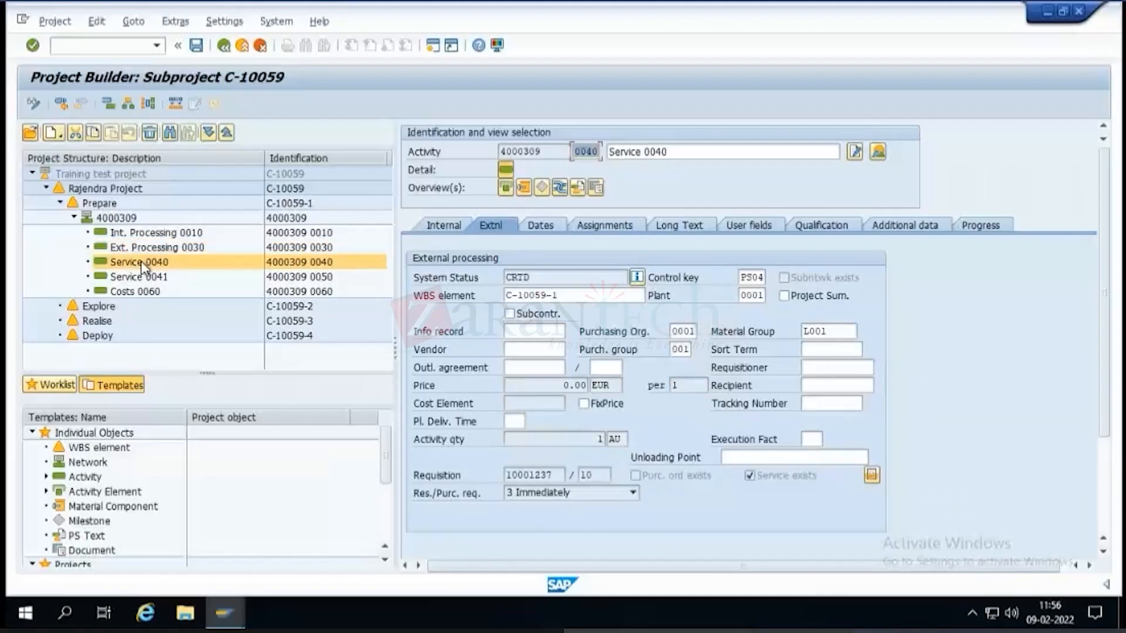
click(140, 261)
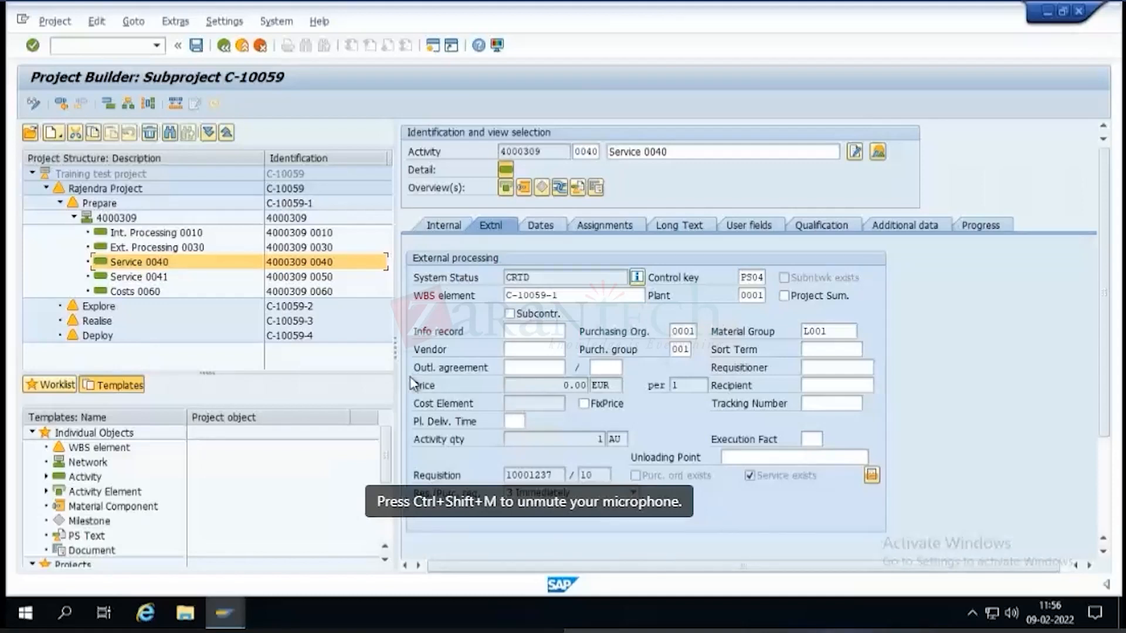
click(515, 421)
text(30)
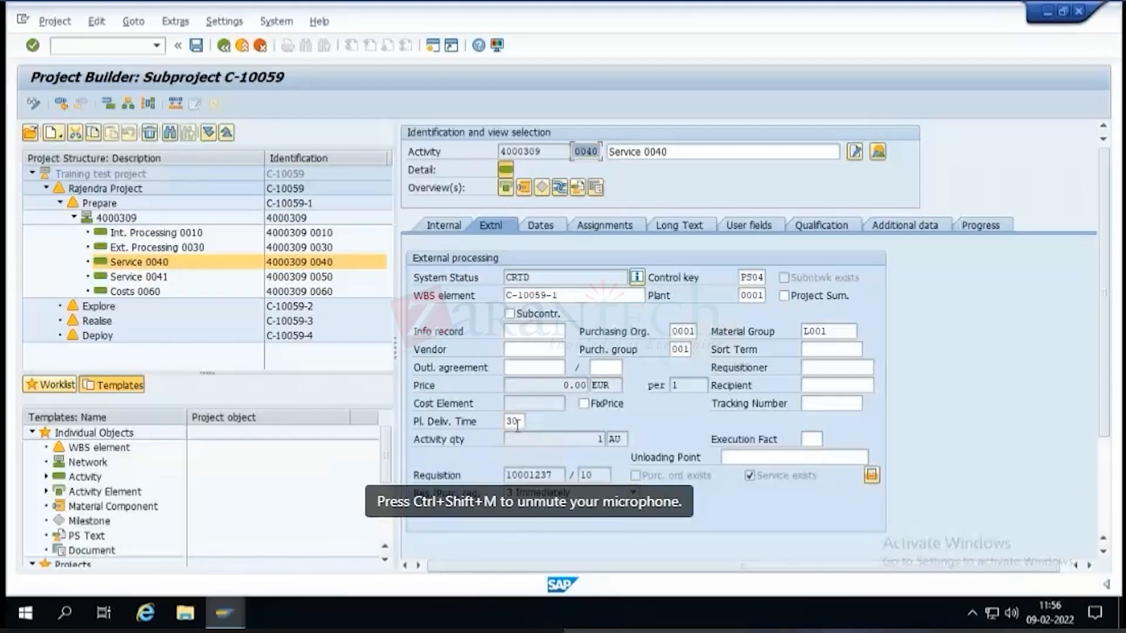
Set the planned delivery time of activity Service 0041 to 25, check activity Costs 0060 and save the project.
click(139, 280)
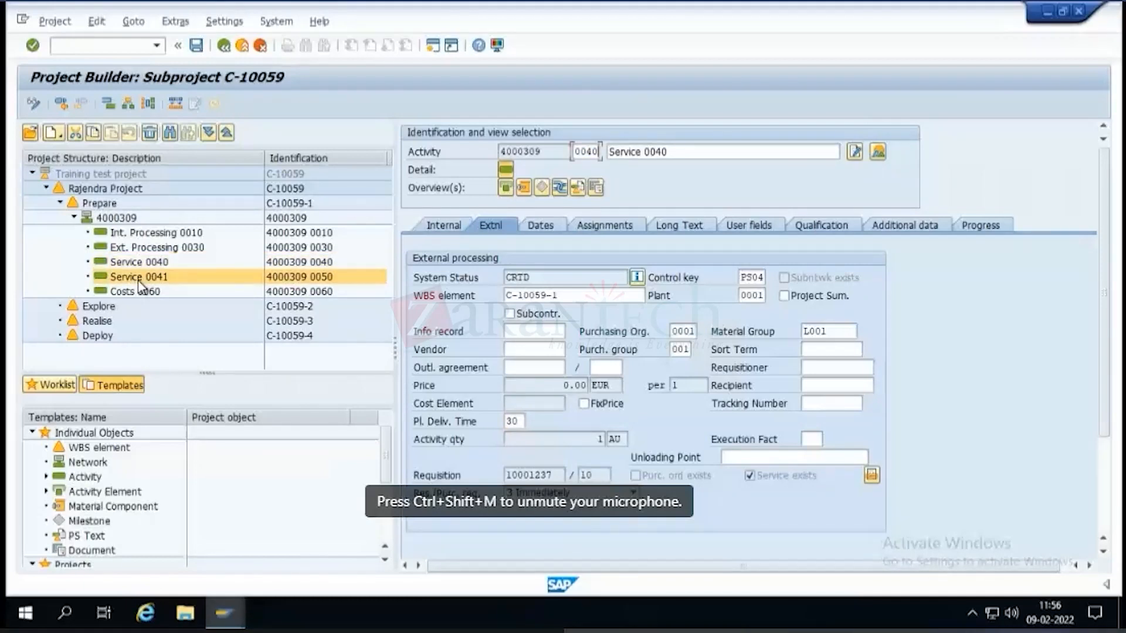
click(521, 420)
text(25)
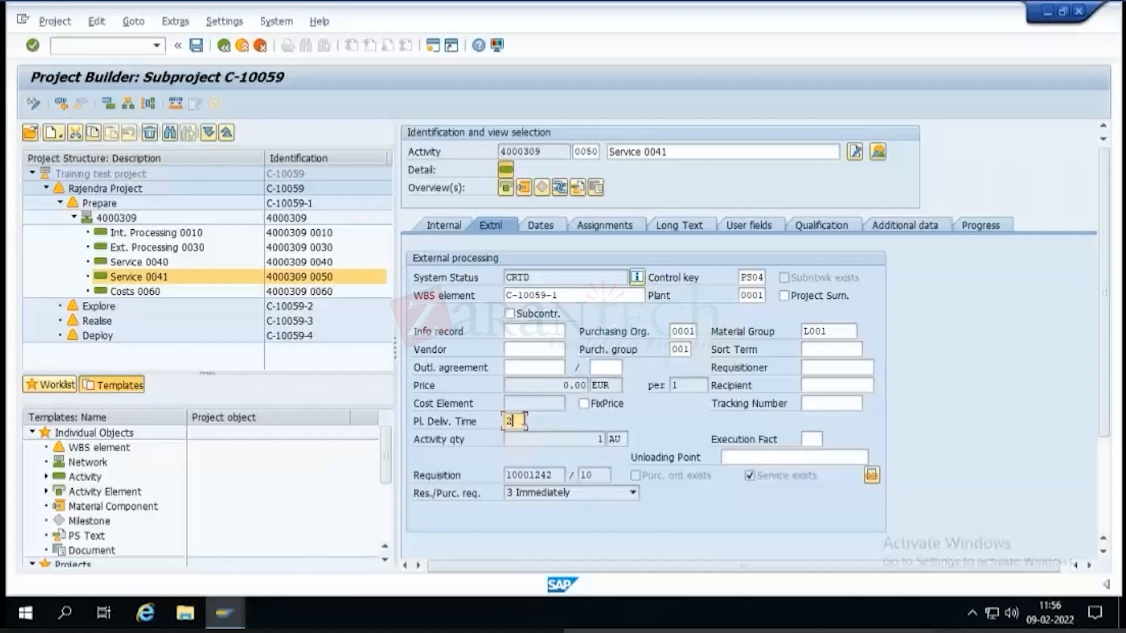
click(123, 292)
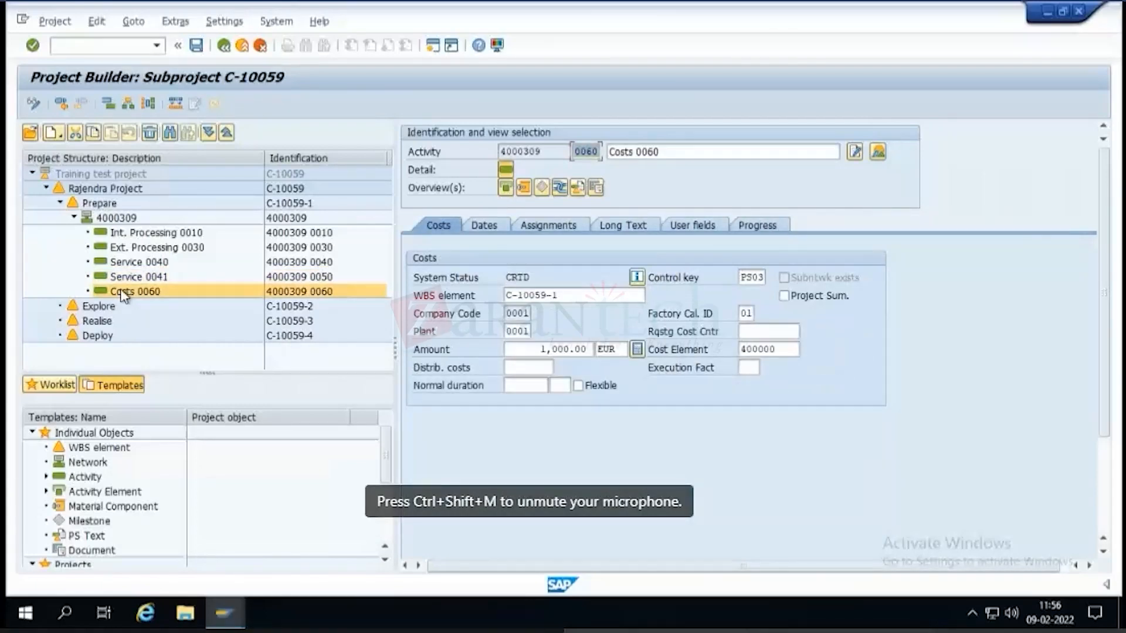
click(196, 45)
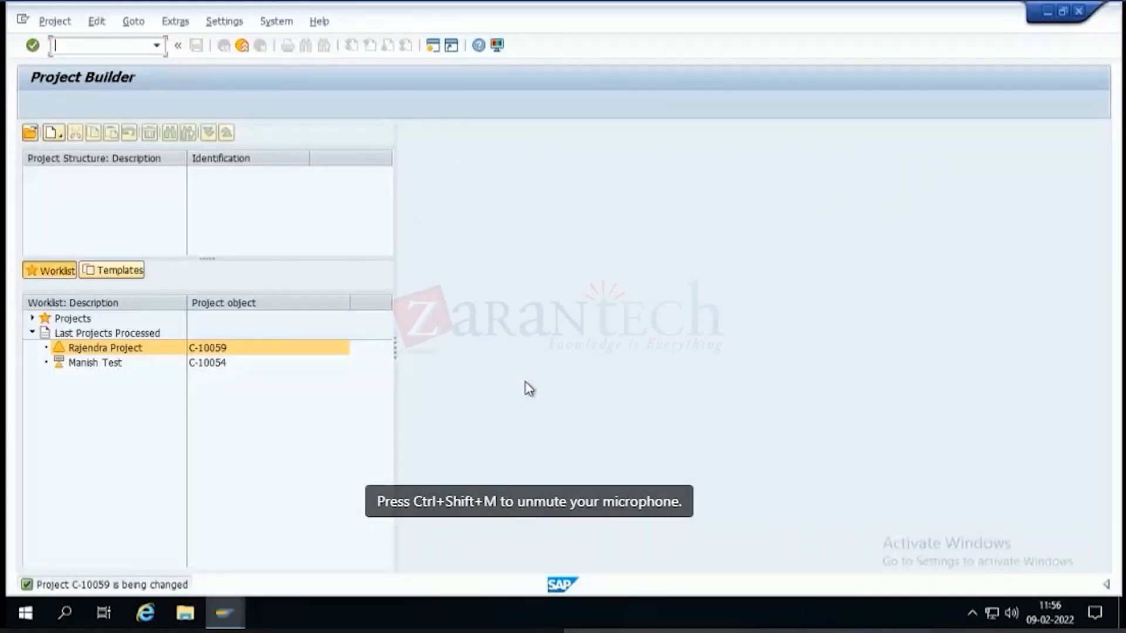
Reopen subproject C-10059 from the last processed projects, expand its whole structure and open activity Costs 0060.
click(125, 351)
double_click(124, 350)
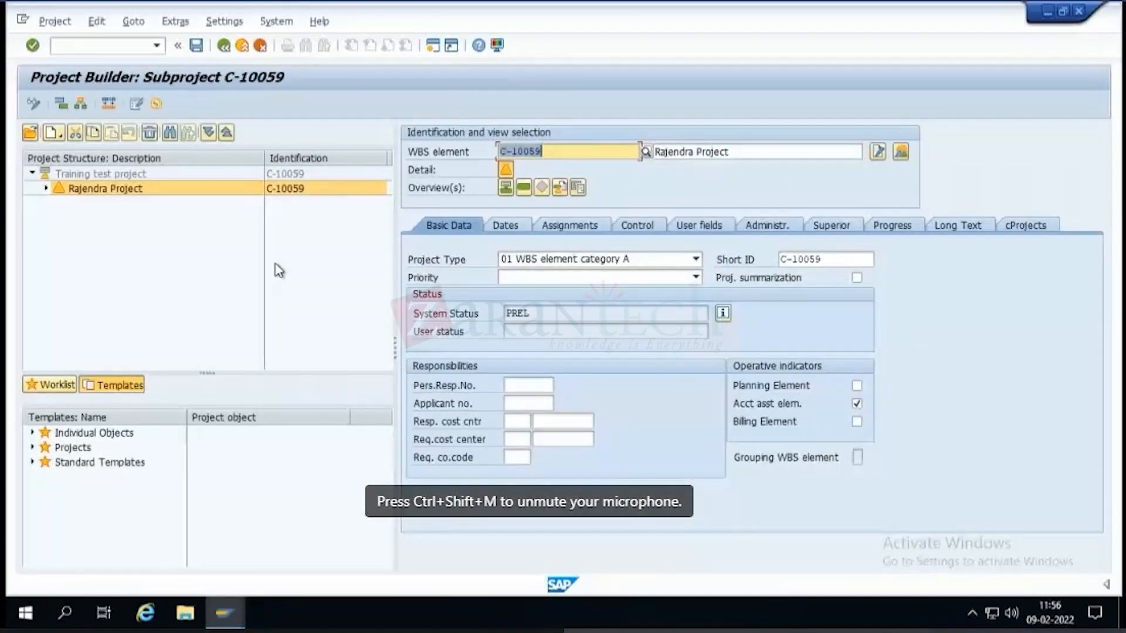
click(208, 133)
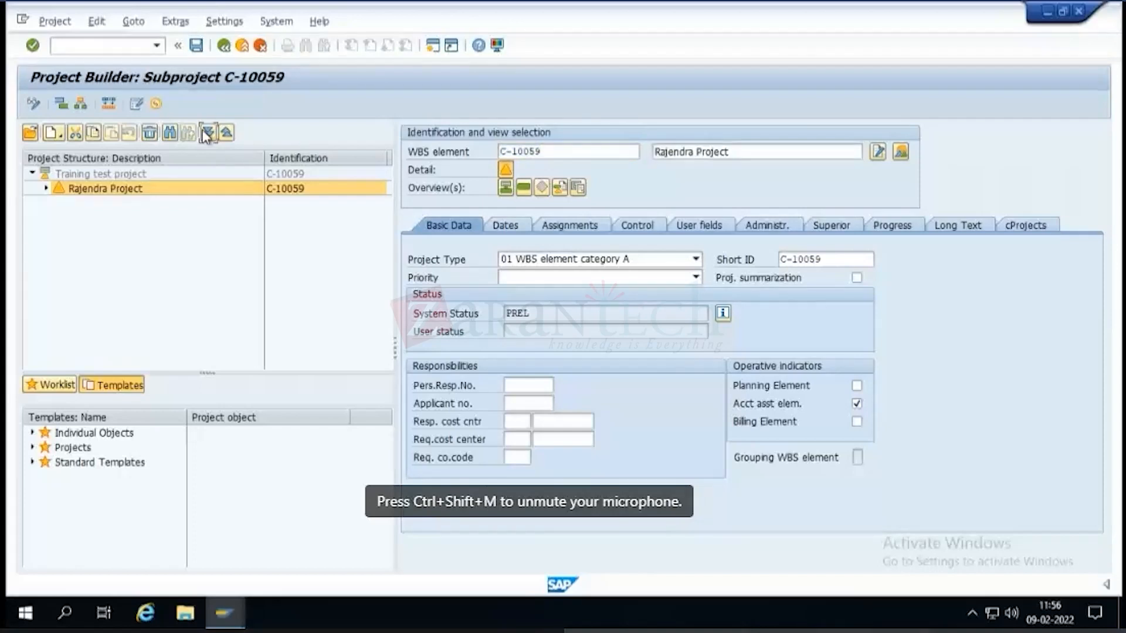
click(167, 291)
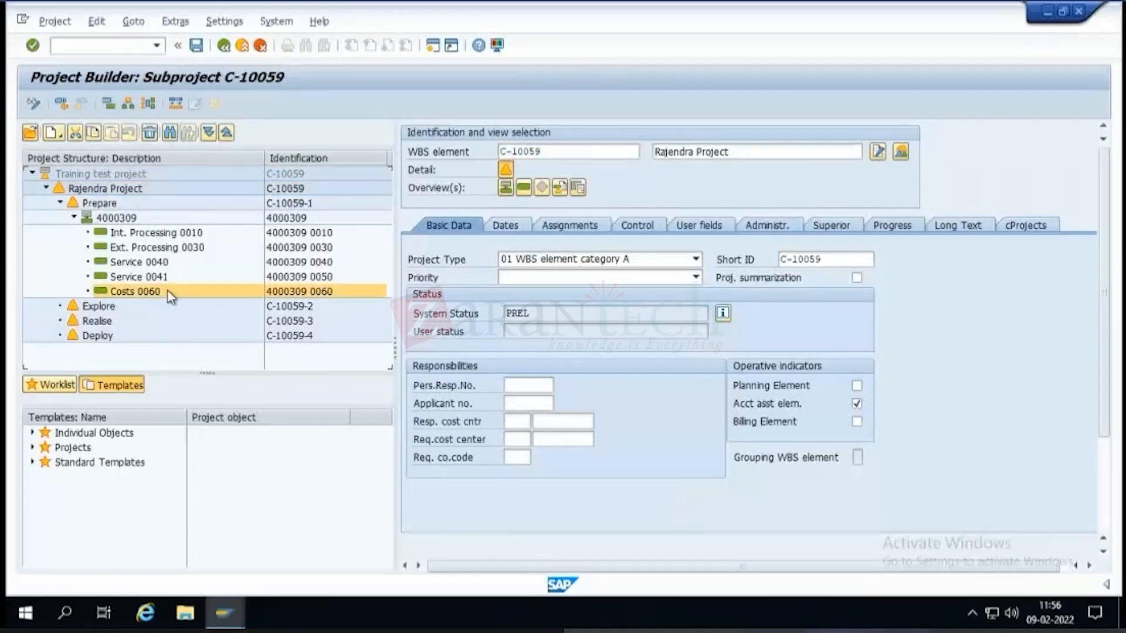
Set the normal duration of activity Costs 0060 to 15 with time unit d and save the project.
click(526, 384)
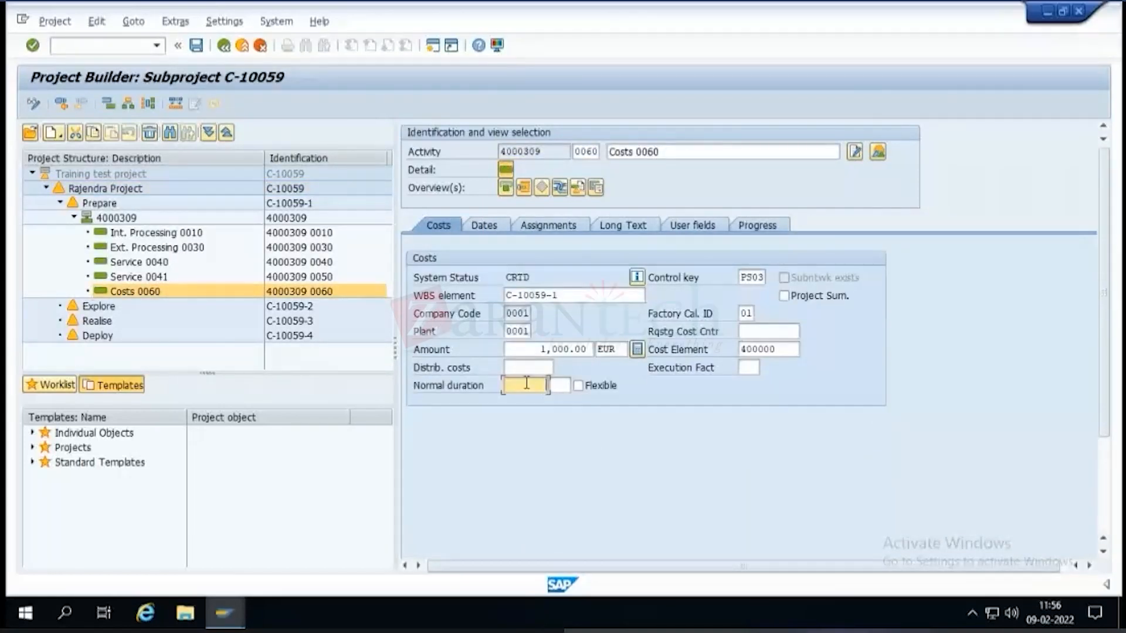
text(15)
click(196, 45)
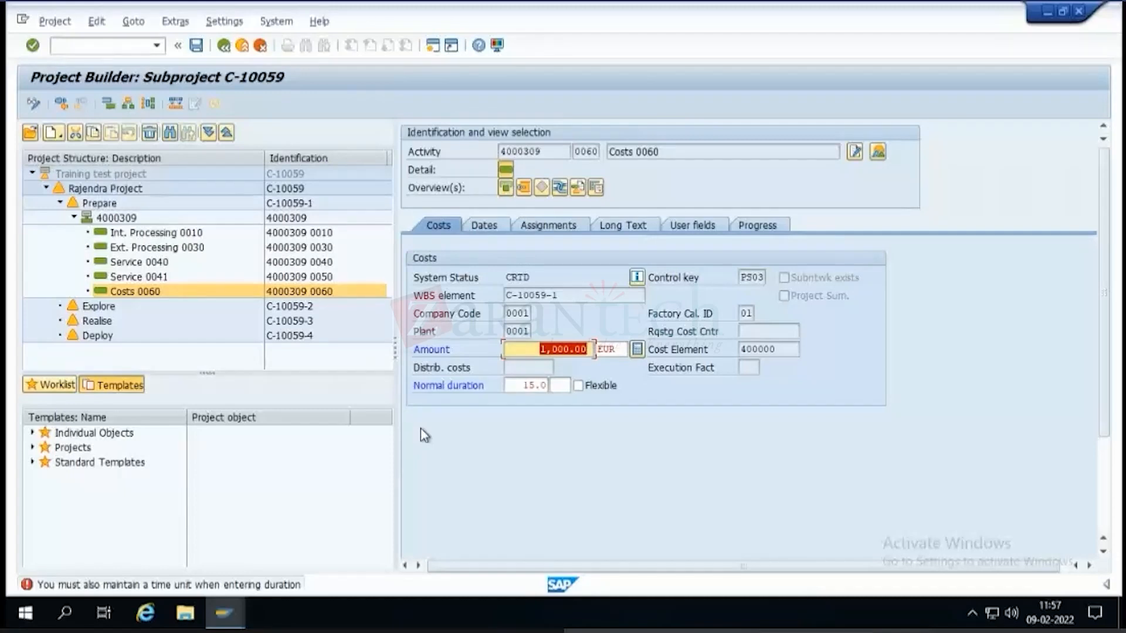
click(561, 386)
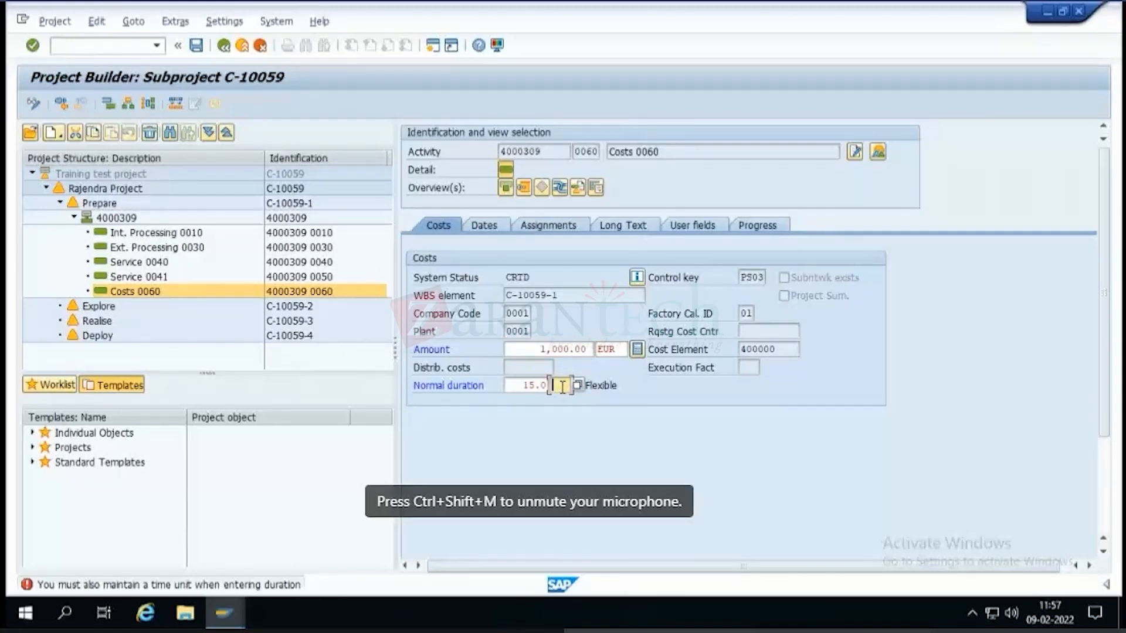
text(d)
key(Return)
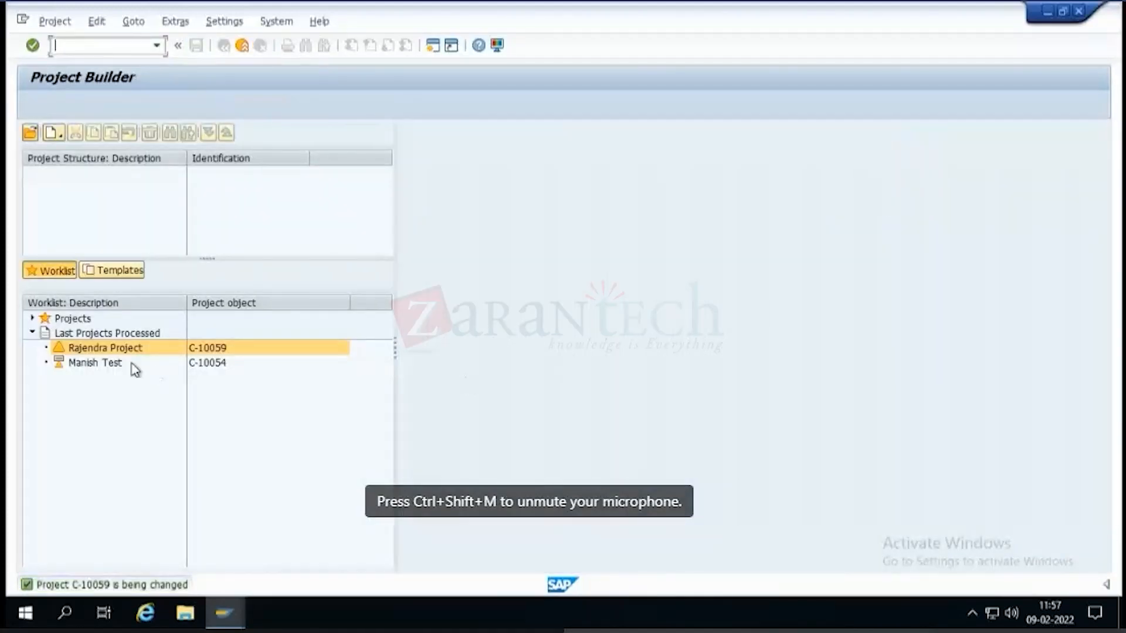
Open subproject C-10059 again from the last processed projects and expand its full structure for review.
double_click(132, 347)
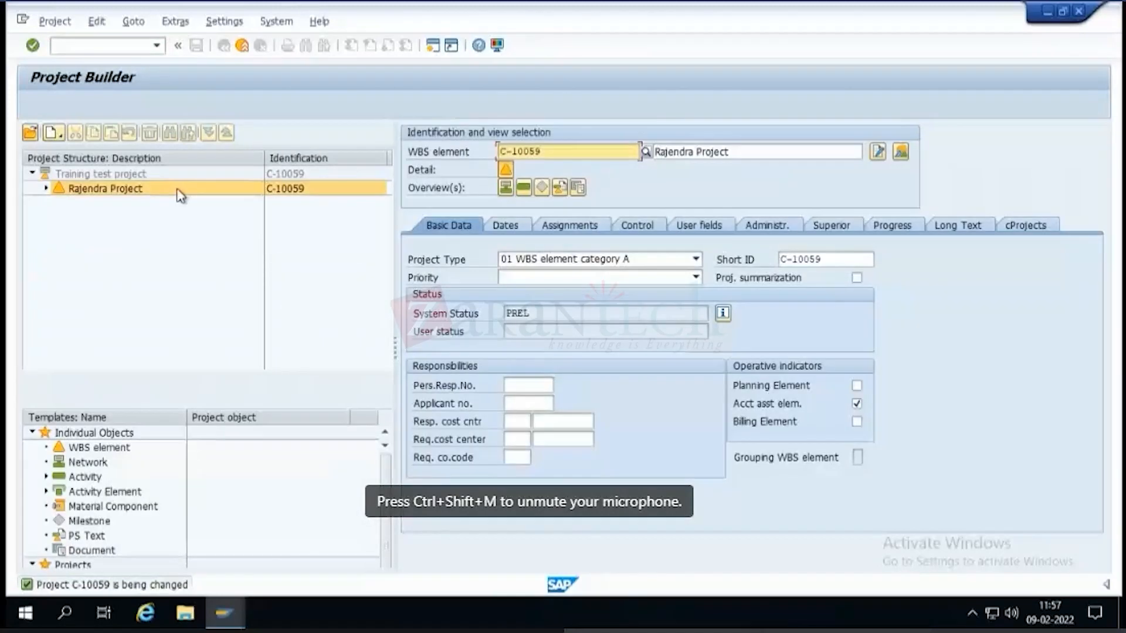
click(178, 191)
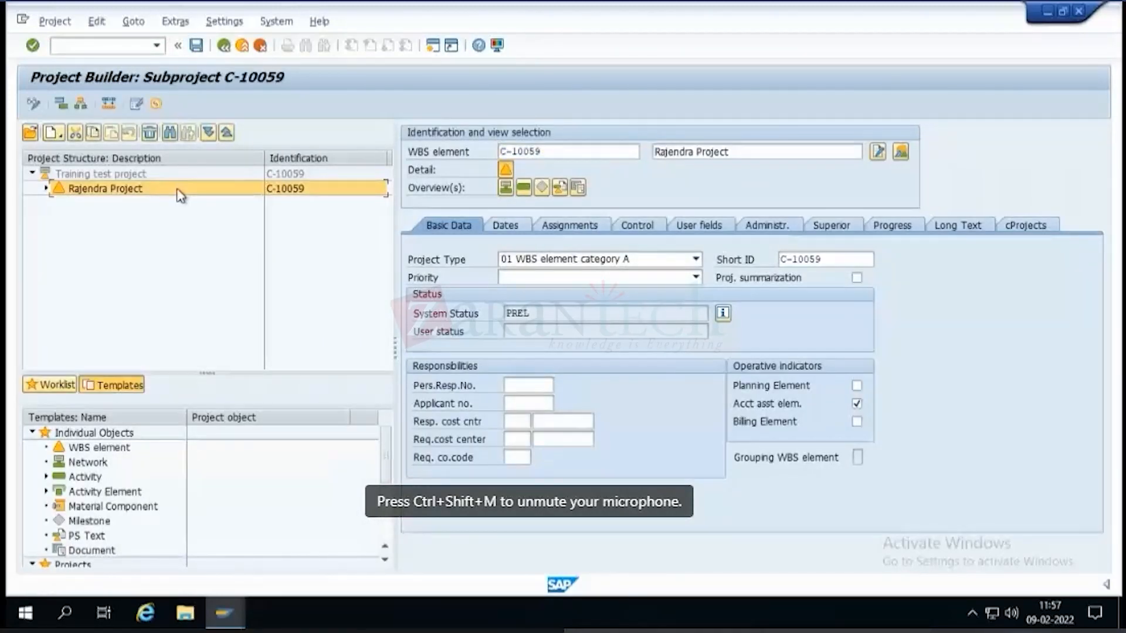
click(209, 133)
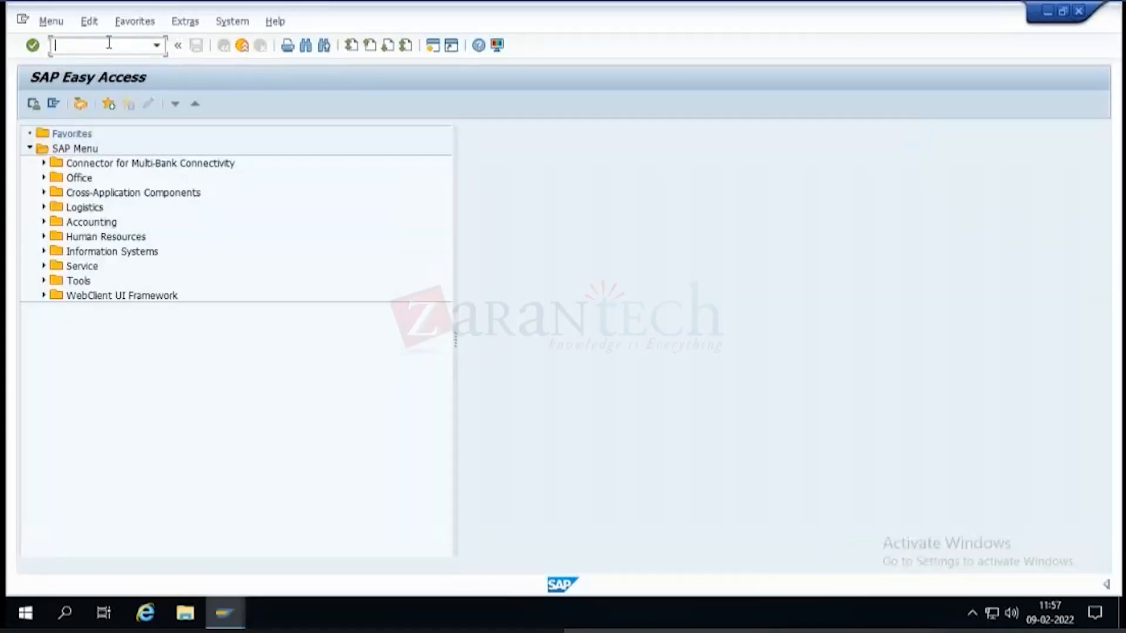
Restart the Project Builder from the previously entered transaction codes.
click(157, 46)
click(102, 73)
key(Return)
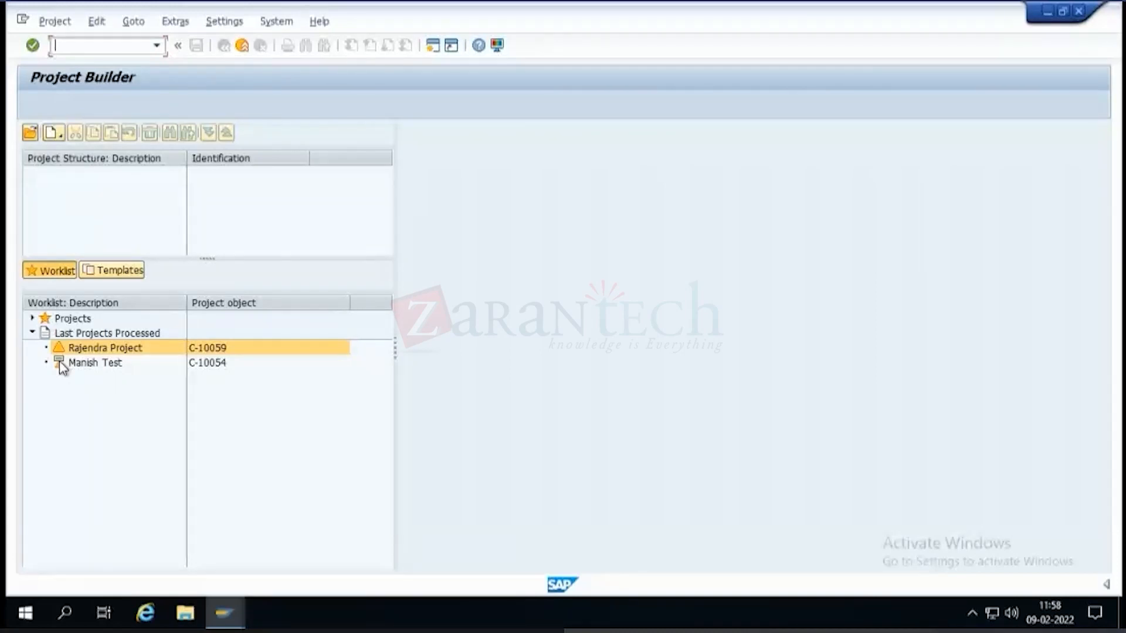
Search project definitions for C-1*, open Training test project C-10059, and return to the Project Builder start screen.
click(29, 134)
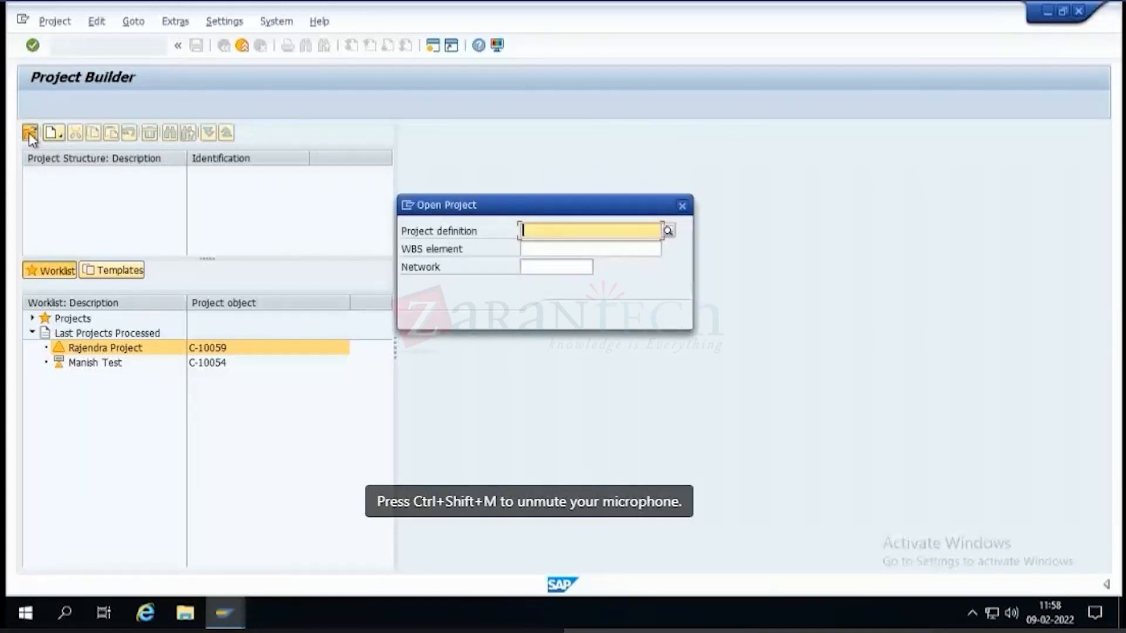
click(668, 232)
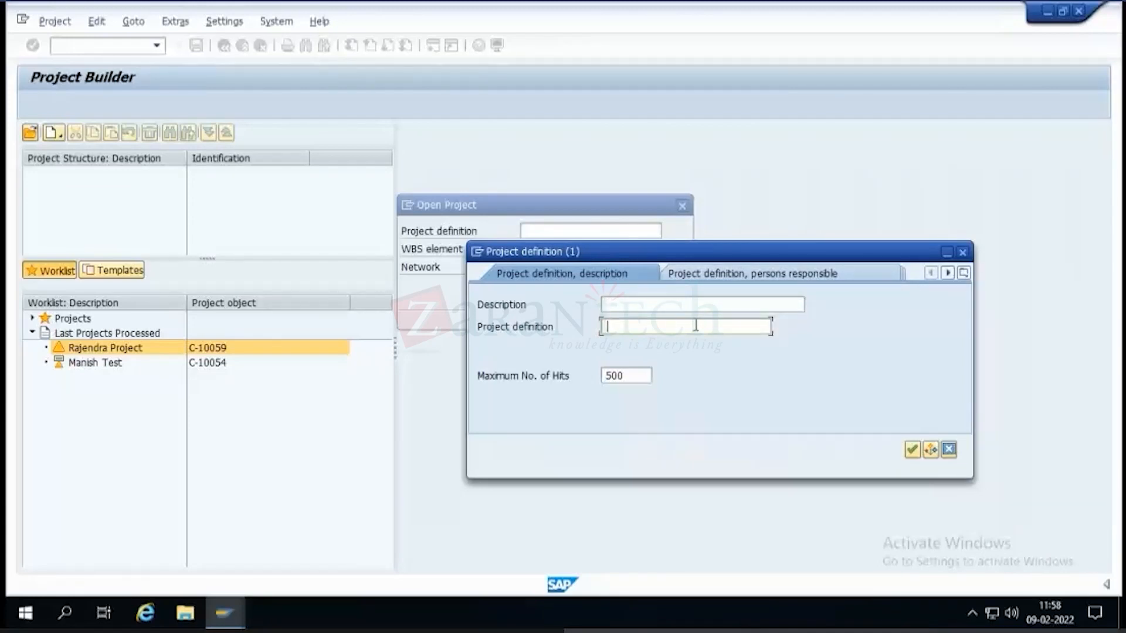
text(C-1*)
click(918, 449)
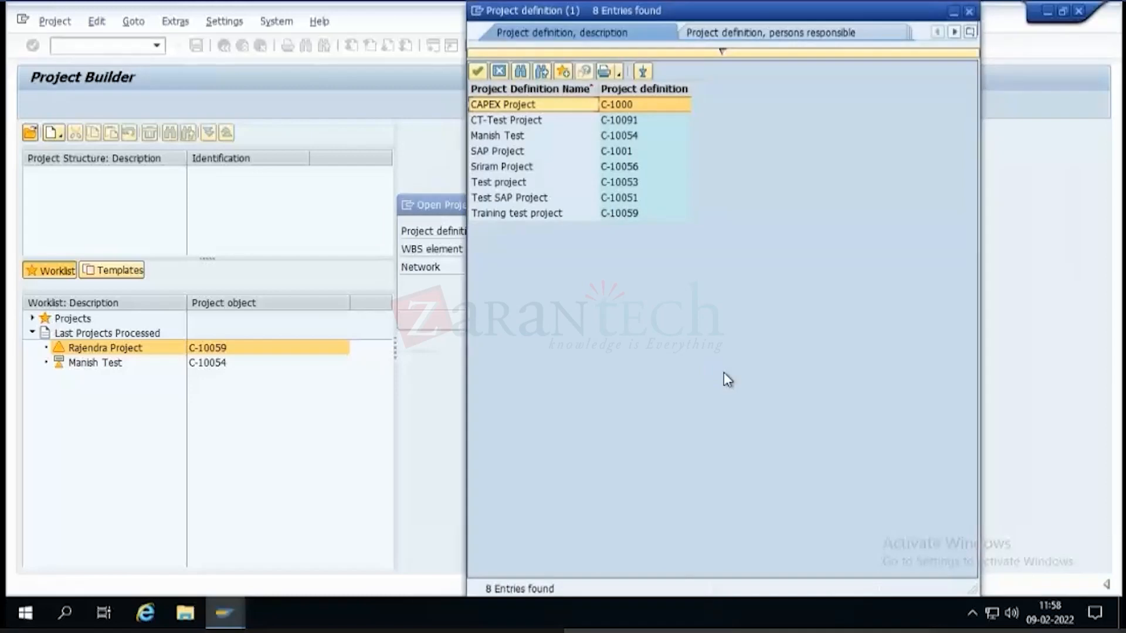
double_click(549, 216)
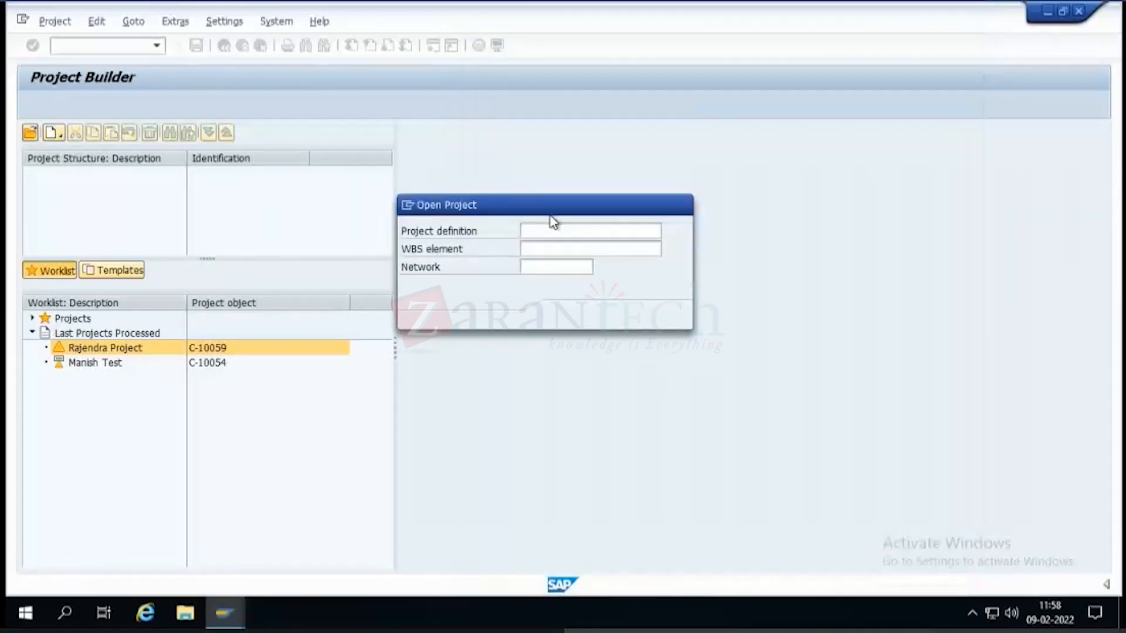
click(569, 316)
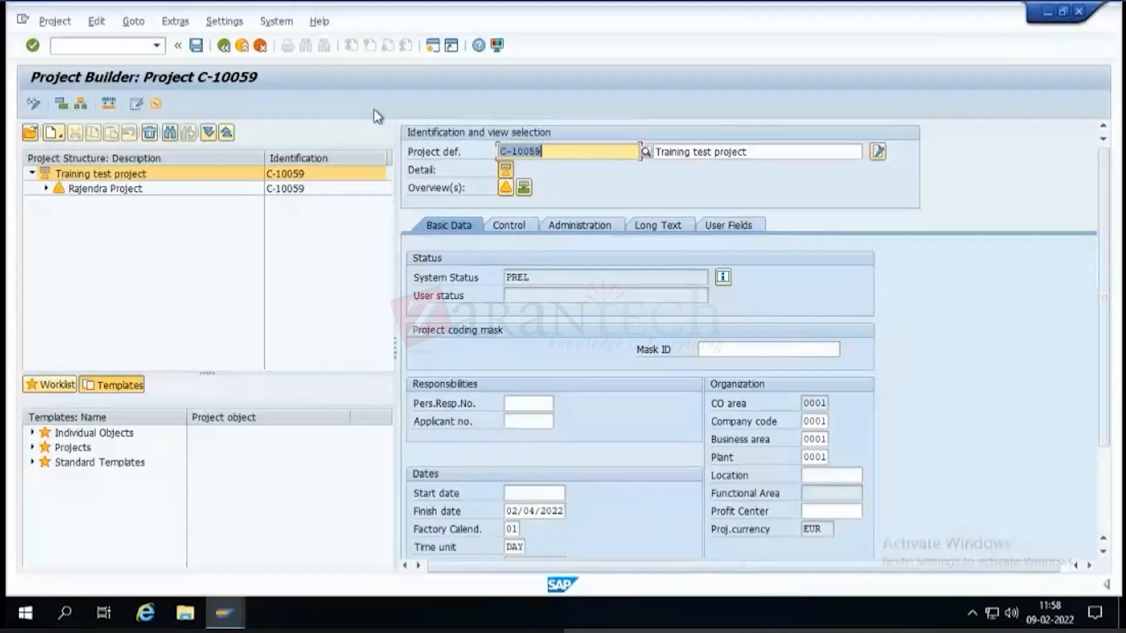
click(661, 152)
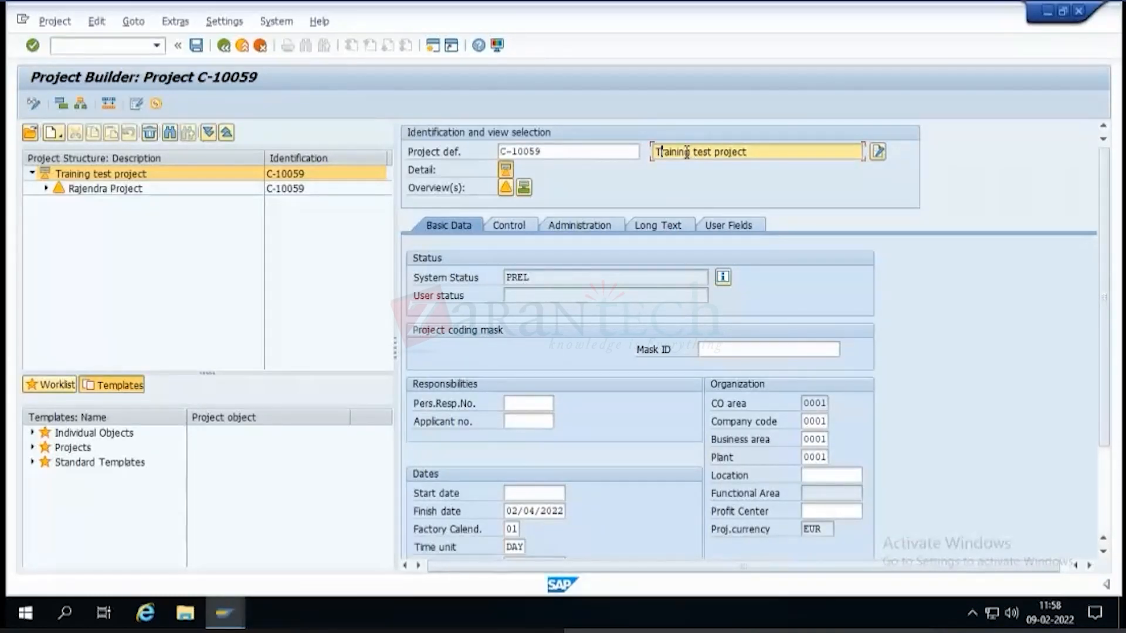
click(230, 47)
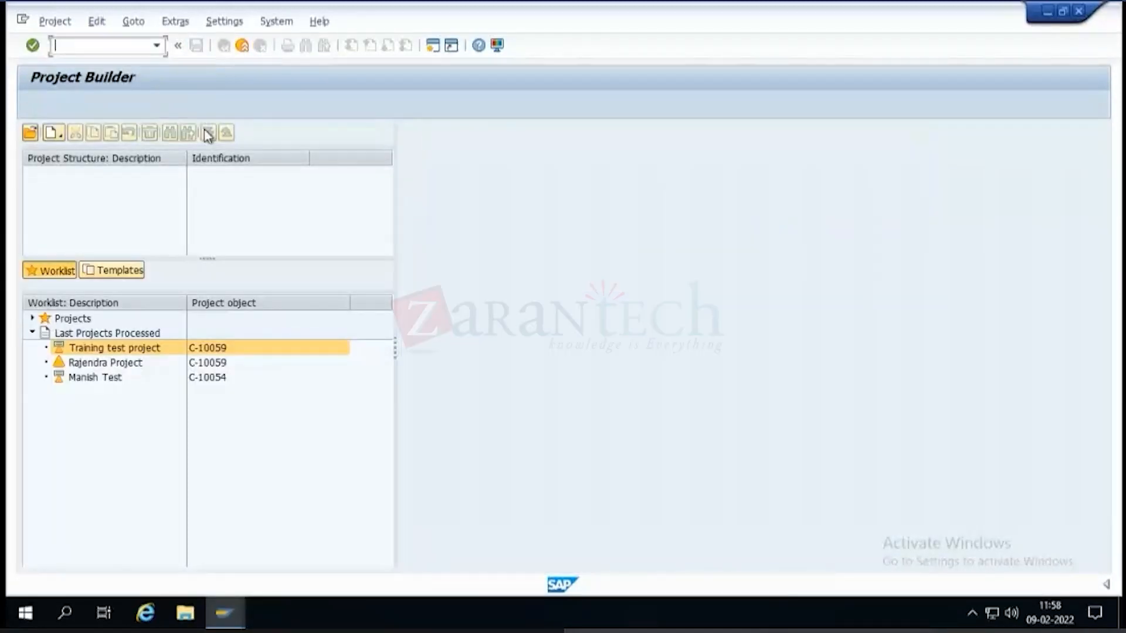
Replace "Training" in the description of project definition C-10059 with the person's first name, save, and reopen the project.
double_click(141, 350)
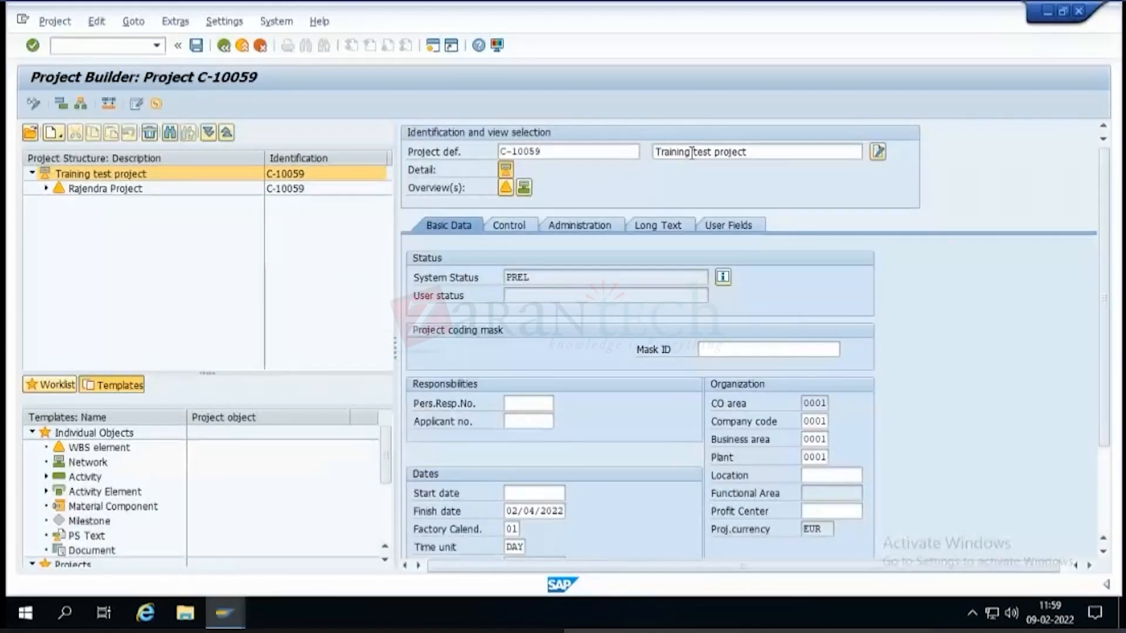
drag(689, 152, 578, 156)
text(Rajendra)
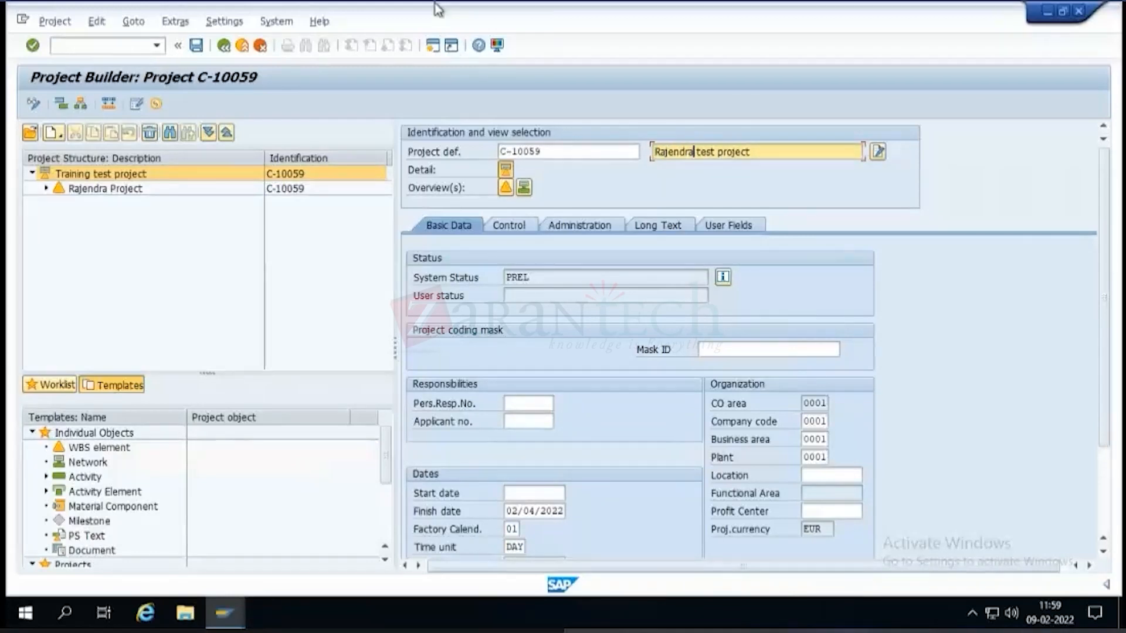
click(196, 49)
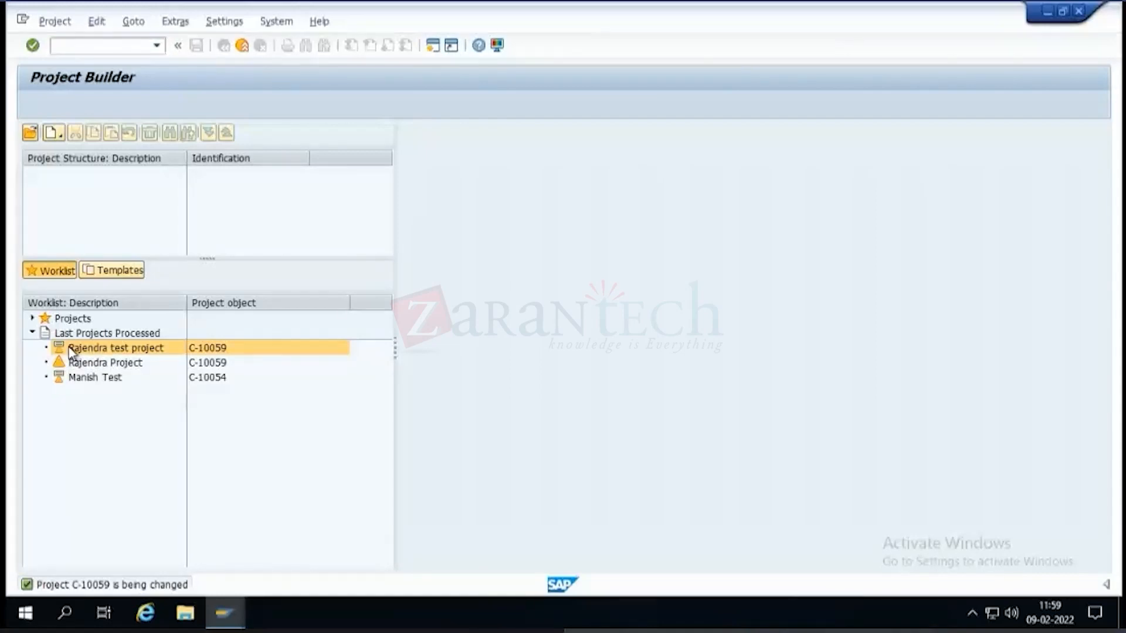
double_click(71, 349)
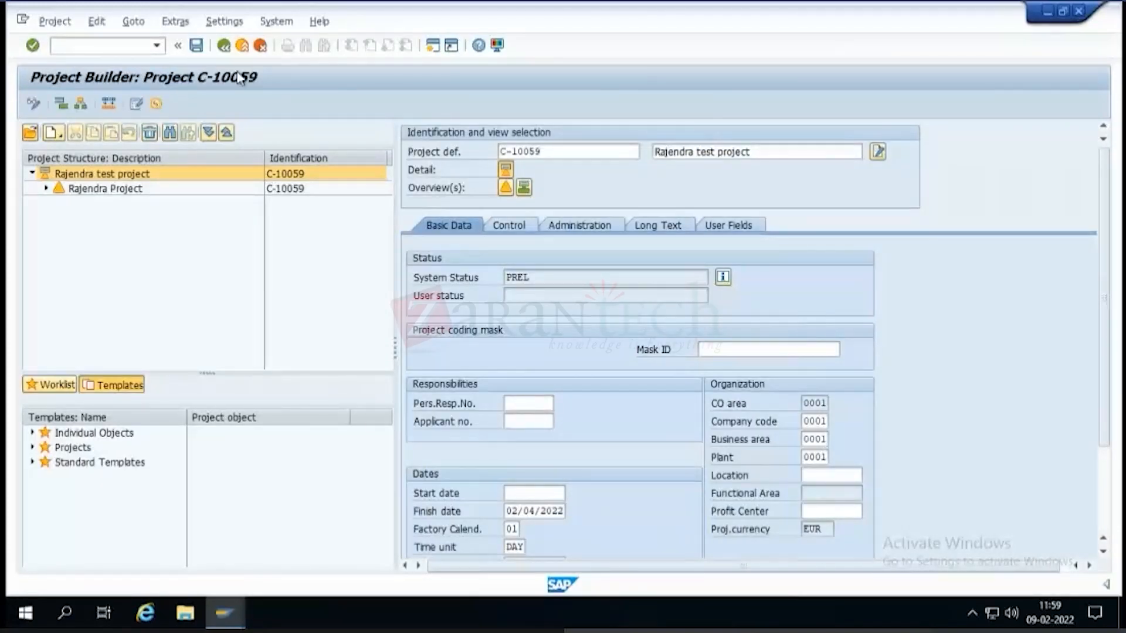
Expand the full structure of project C-10059 and review activity Costs 0060, network 4000309 and activity Int. Processing 0010.
click(209, 133)
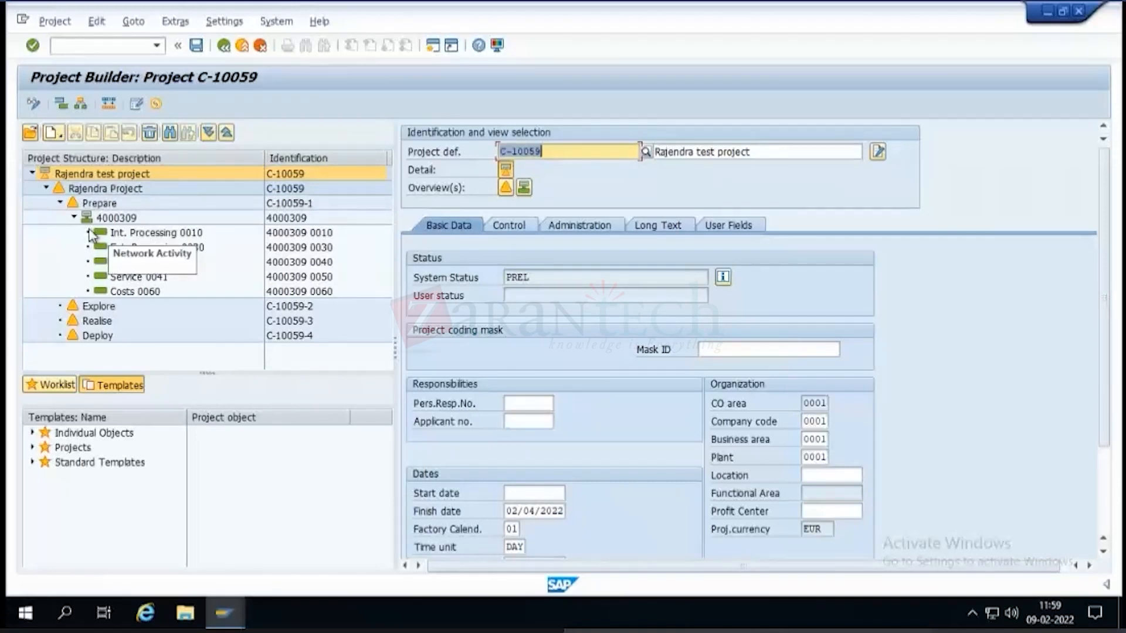
click(138, 293)
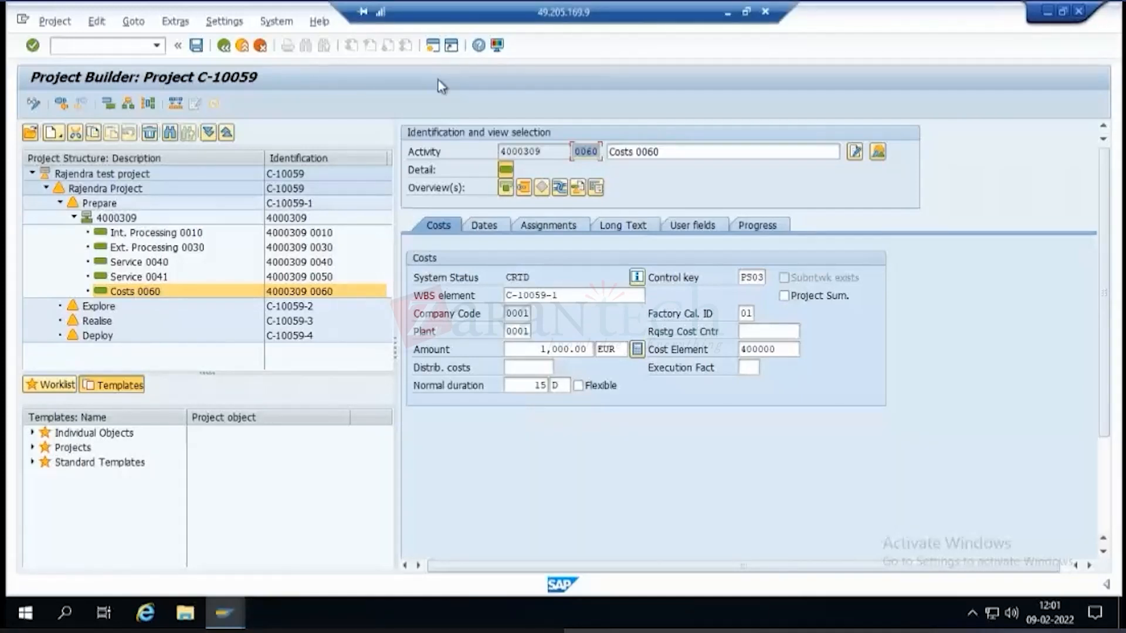
click(113, 218)
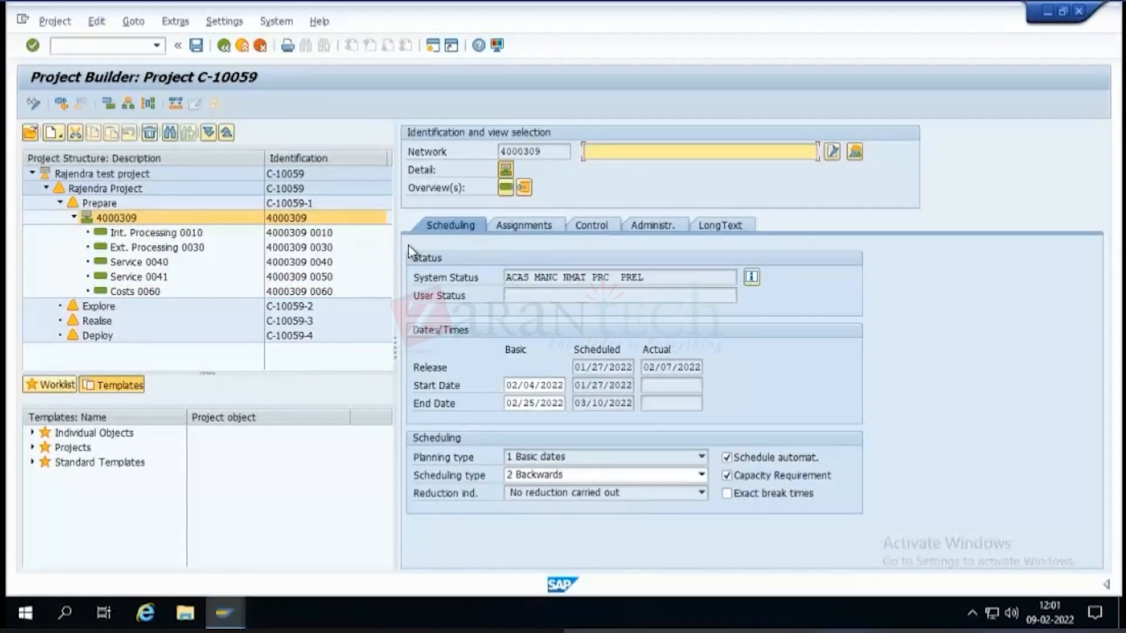
click(140, 234)
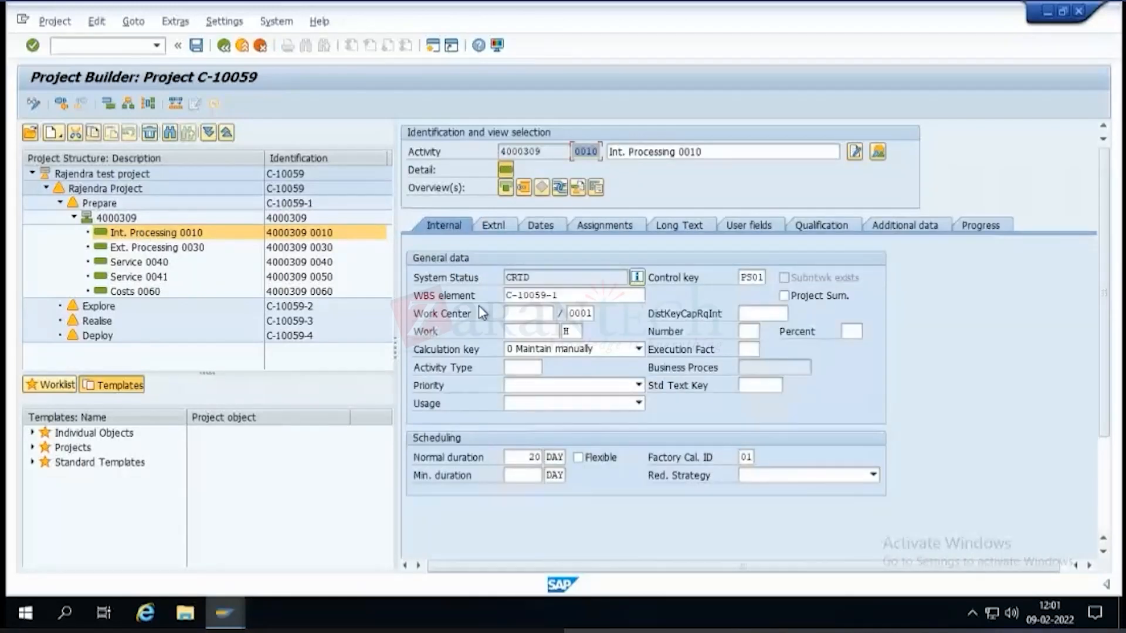
click(521, 315)
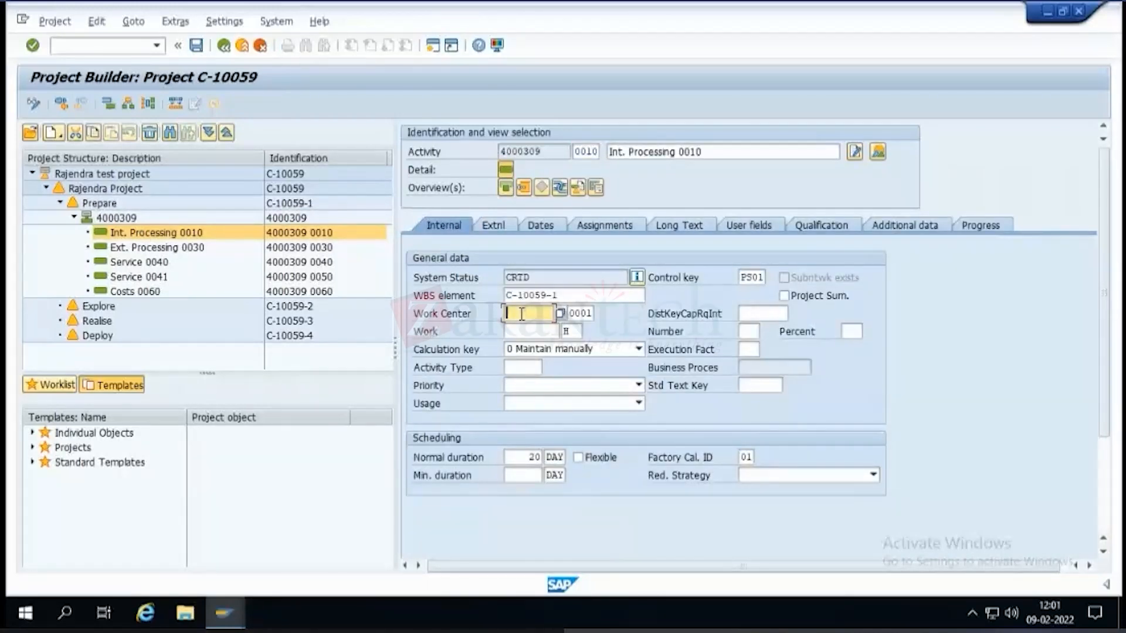
Open the network graphic and connect Int. Processing 0010 to Ext. Processing 0030 with an FS relationship.
mouse_move(762, 12)
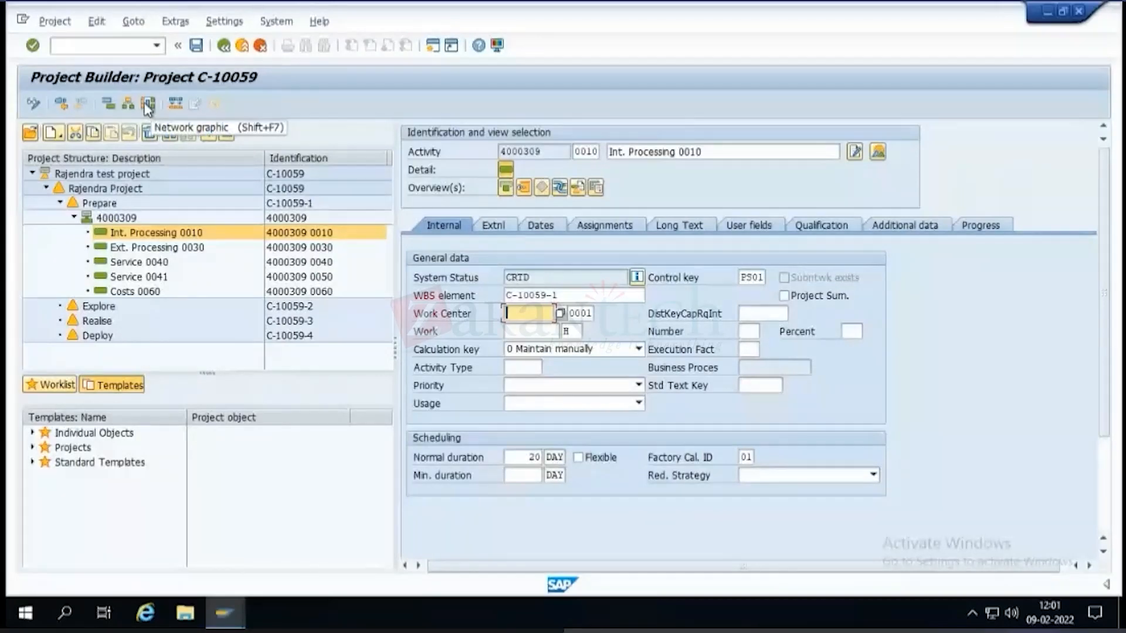
click(148, 106)
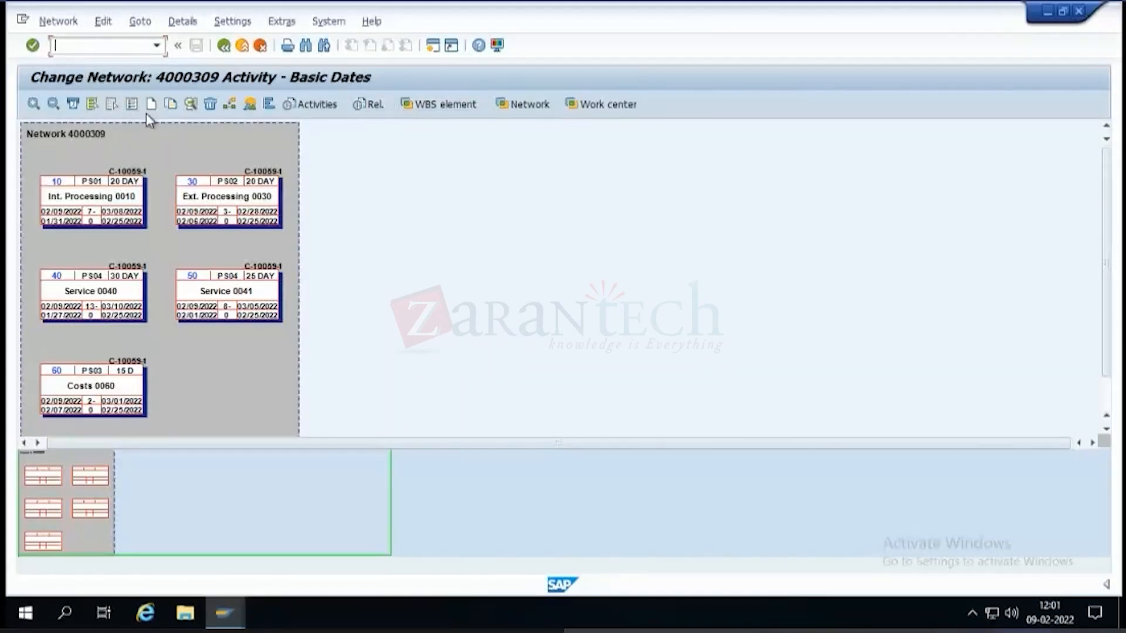
click(34, 105)
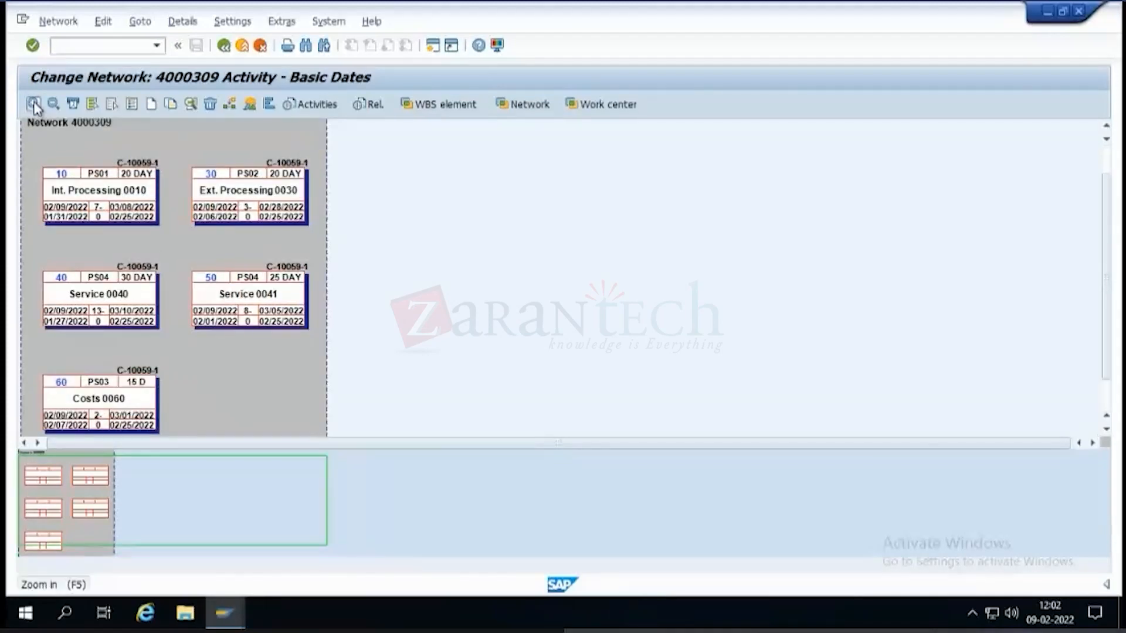
click(229, 106)
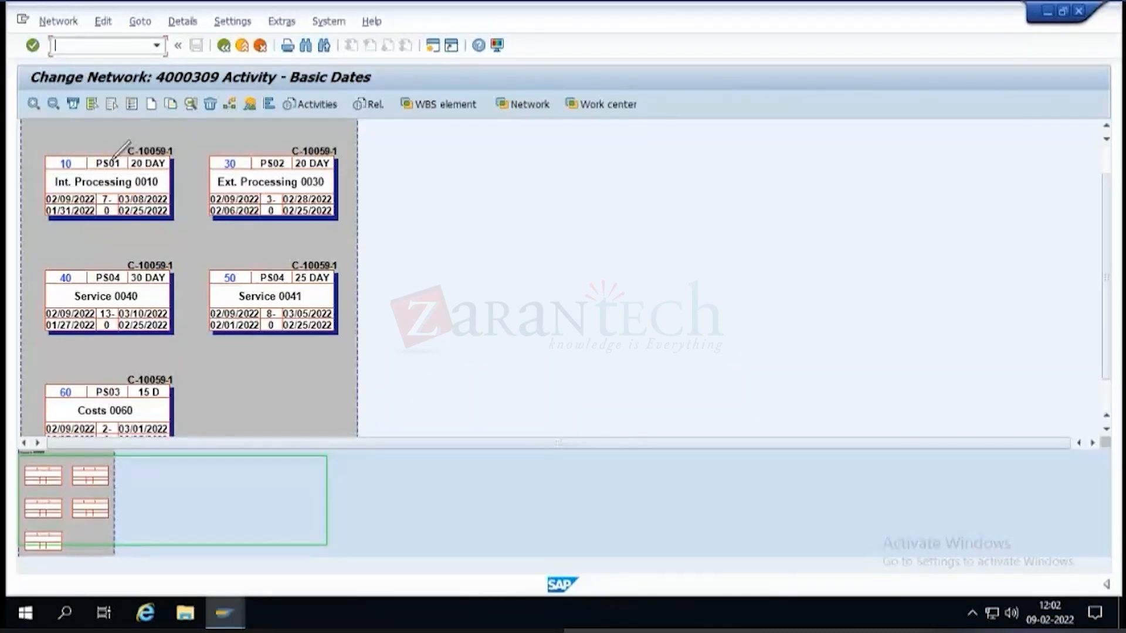
drag(163, 182, 214, 184)
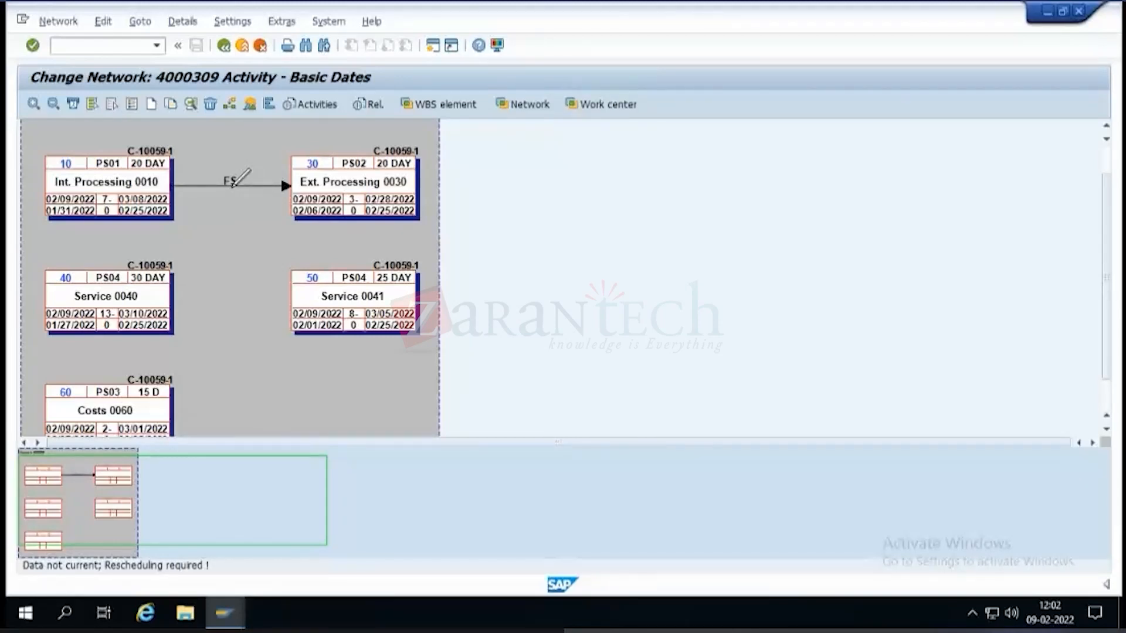
Set a time interval of 5 D on the FS relationship between Int. Processing 0010 and Ext. Processing 0030.
double_click(235, 189)
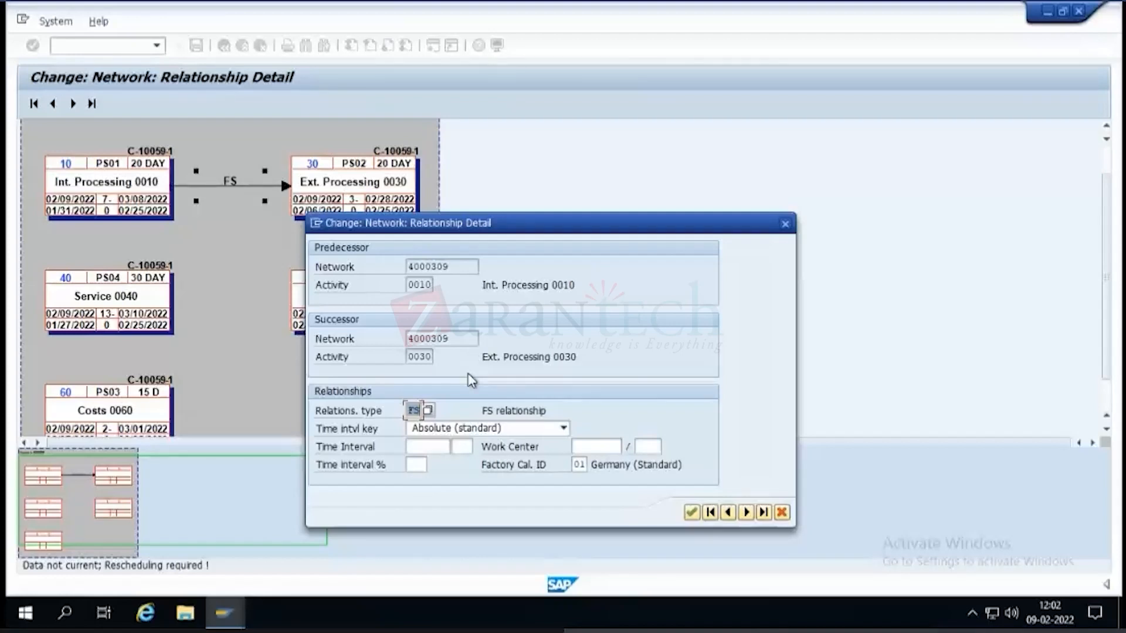
click(441, 447)
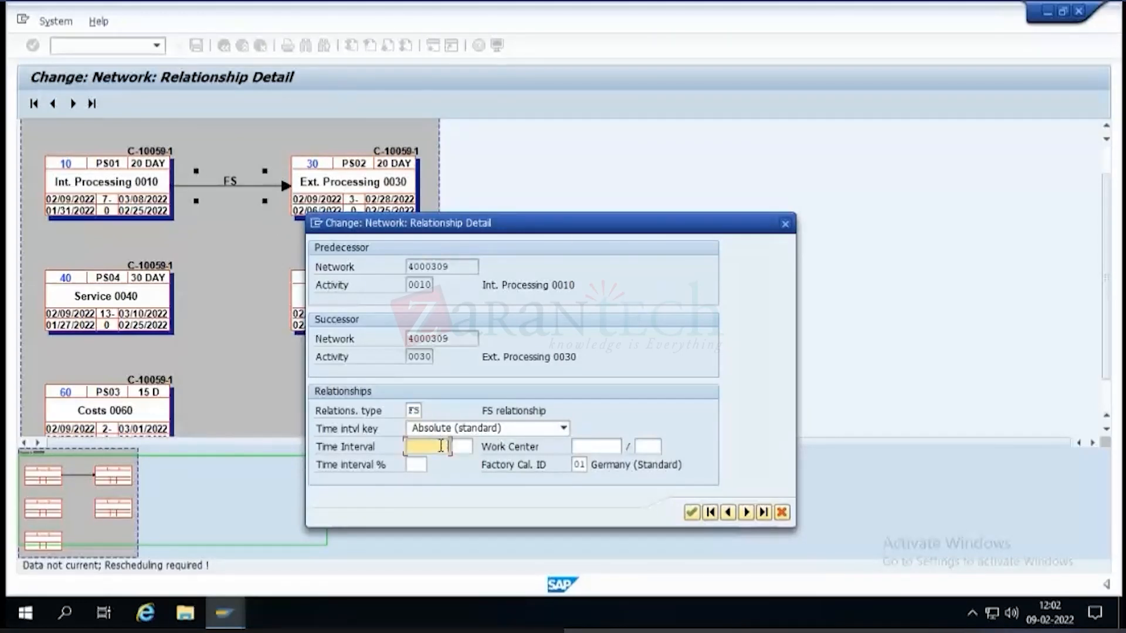
text(5)
click(463, 446)
text(d)
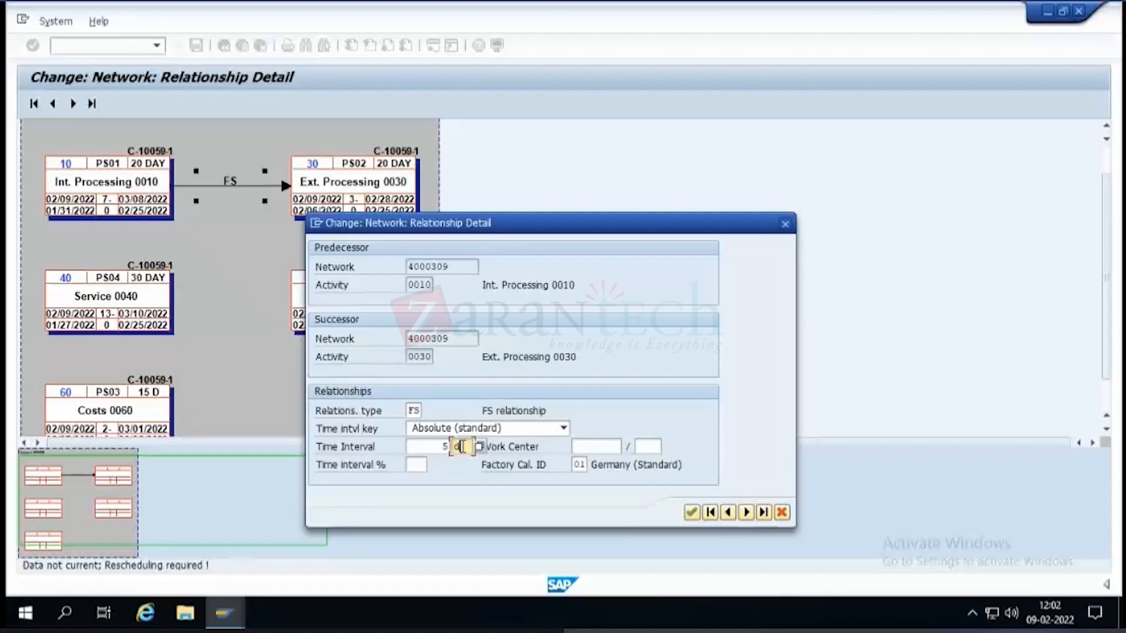
click(432, 446)
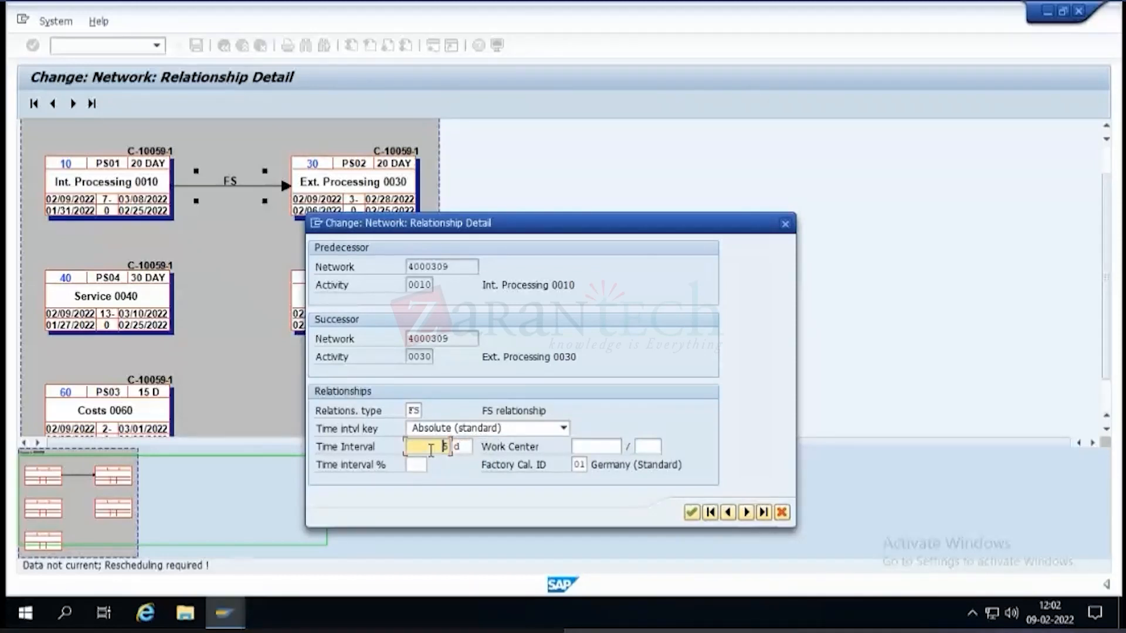
click(692, 513)
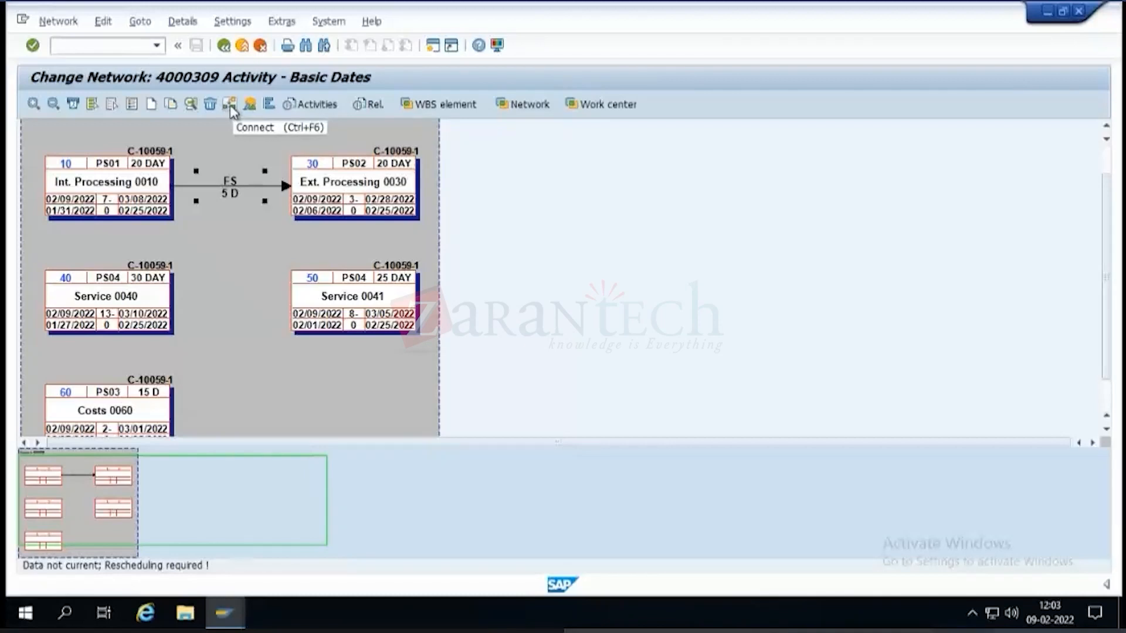
Connect Service 0040 to Service 0041 with an SS relationship and leave the network graphic without saving the node items.
click(417, 184)
mouse_move(417, 184)
mouse_down()
mouse_move(432, 186)
mouse_move(405, 193)
mouse_move(416, 188)
mouse_up()
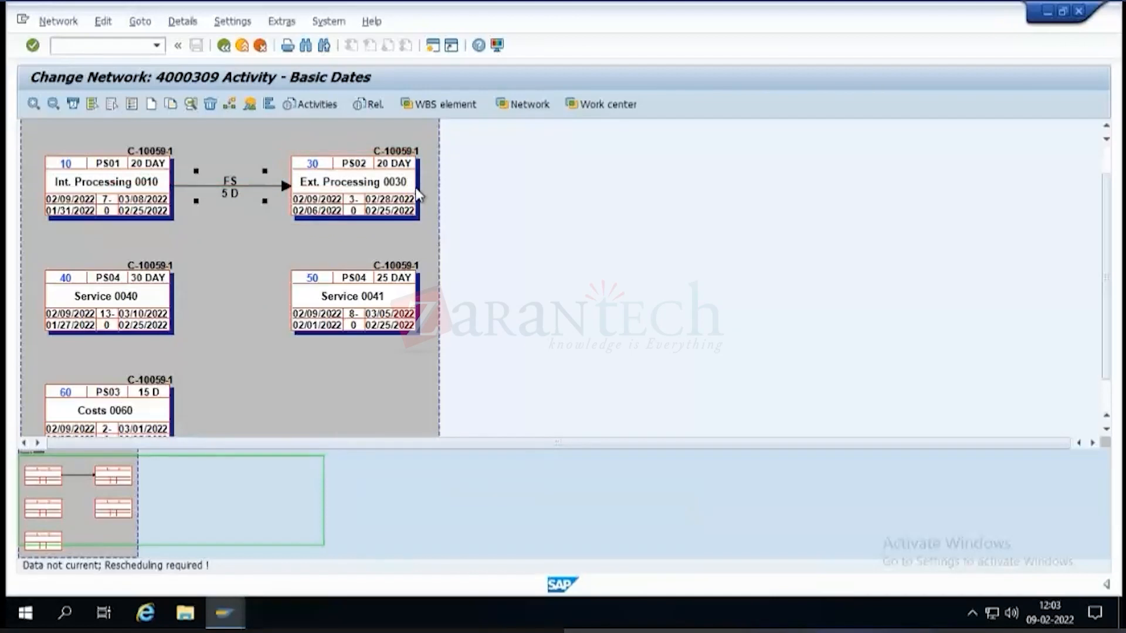
click(231, 111)
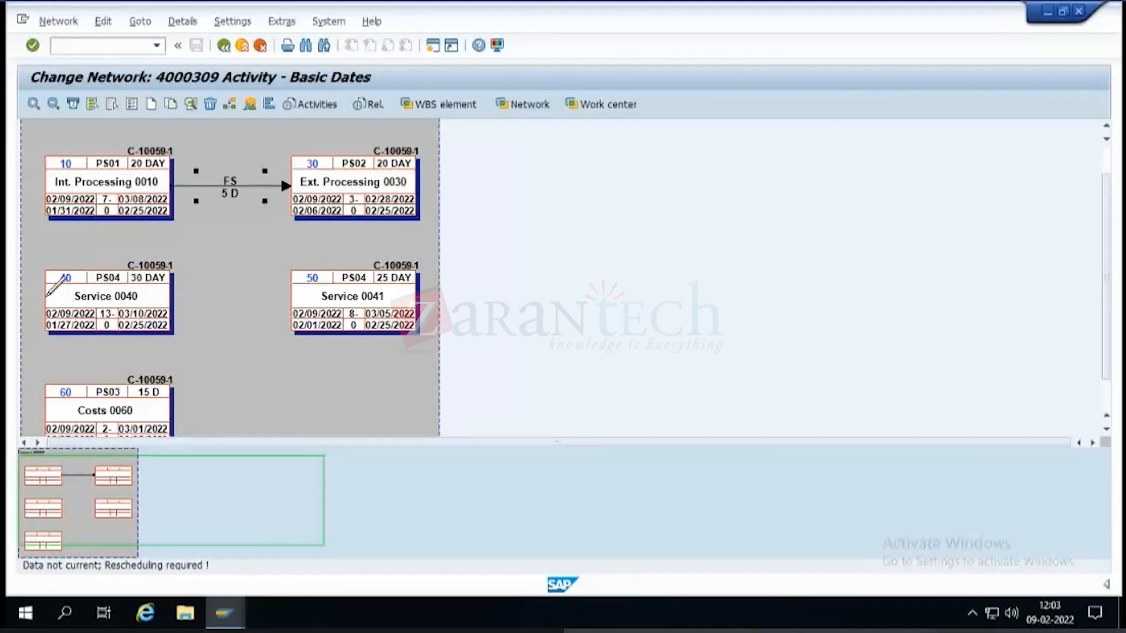
mouse_move(47, 296)
mouse_down()
mouse_move(57, 253)
mouse_move(288, 209)
mouse_move(294, 293)
mouse_up()
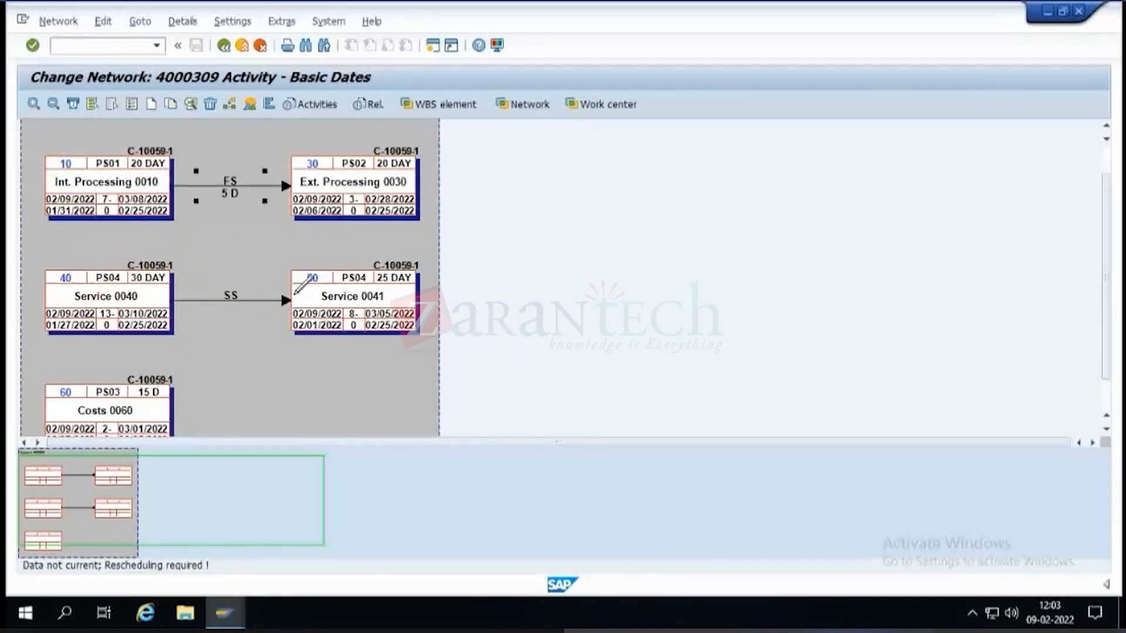
click(224, 47)
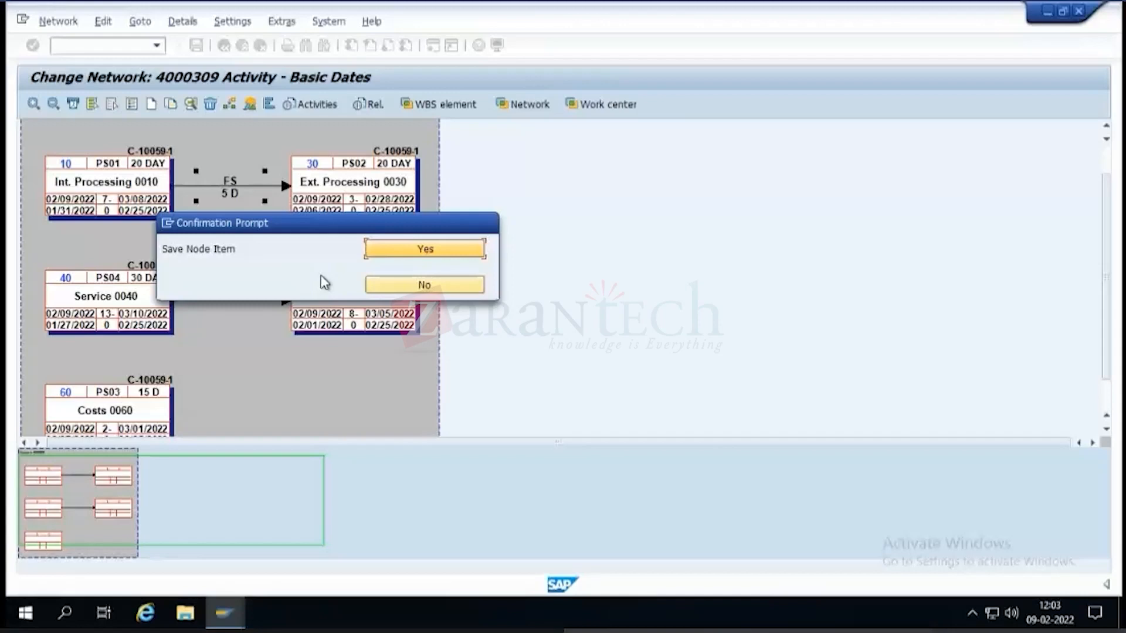
click(423, 287)
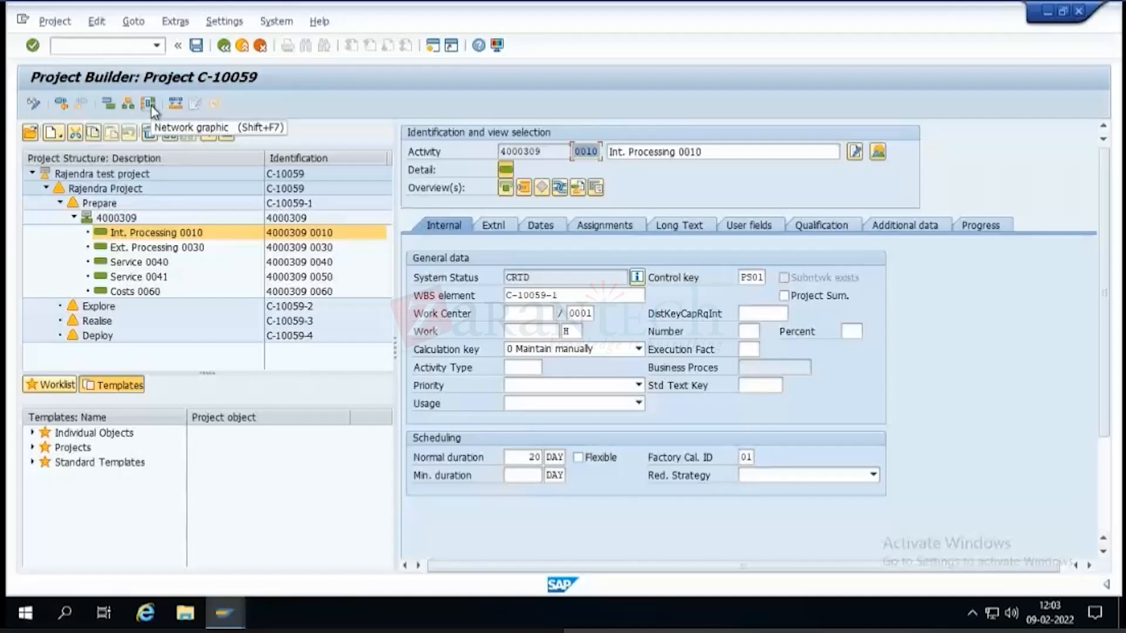
Reopen the graphic of network 4000309, connect Ext. Processing 0030 to Costs 0060 with an SS relationship, and check its details.
click(131, 218)
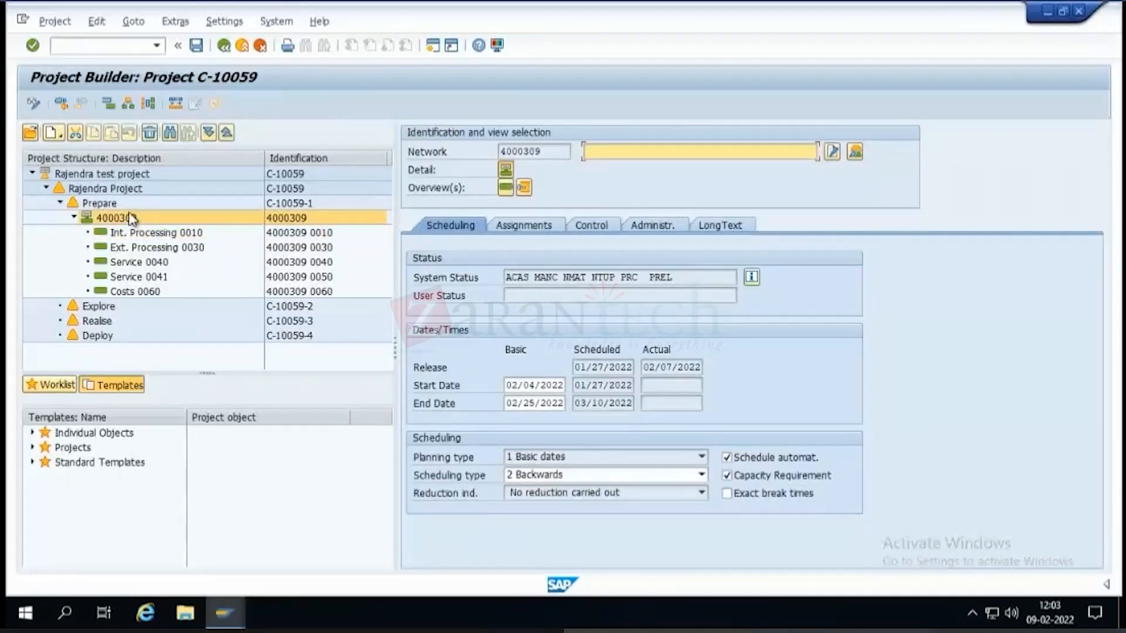
click(153, 103)
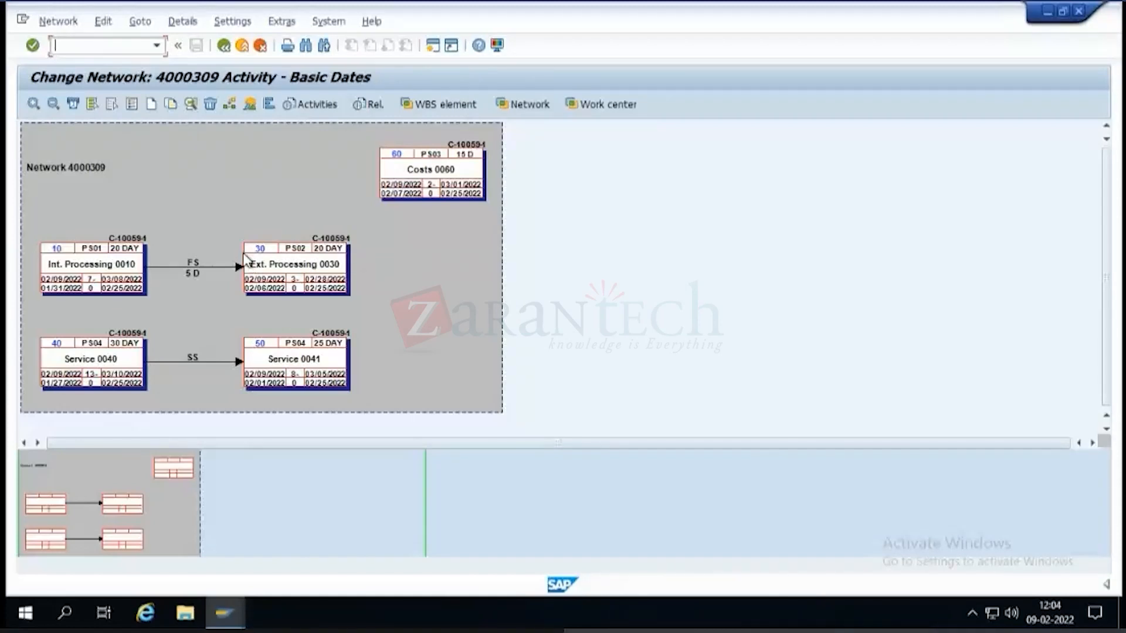
drag(249, 258, 250, 262)
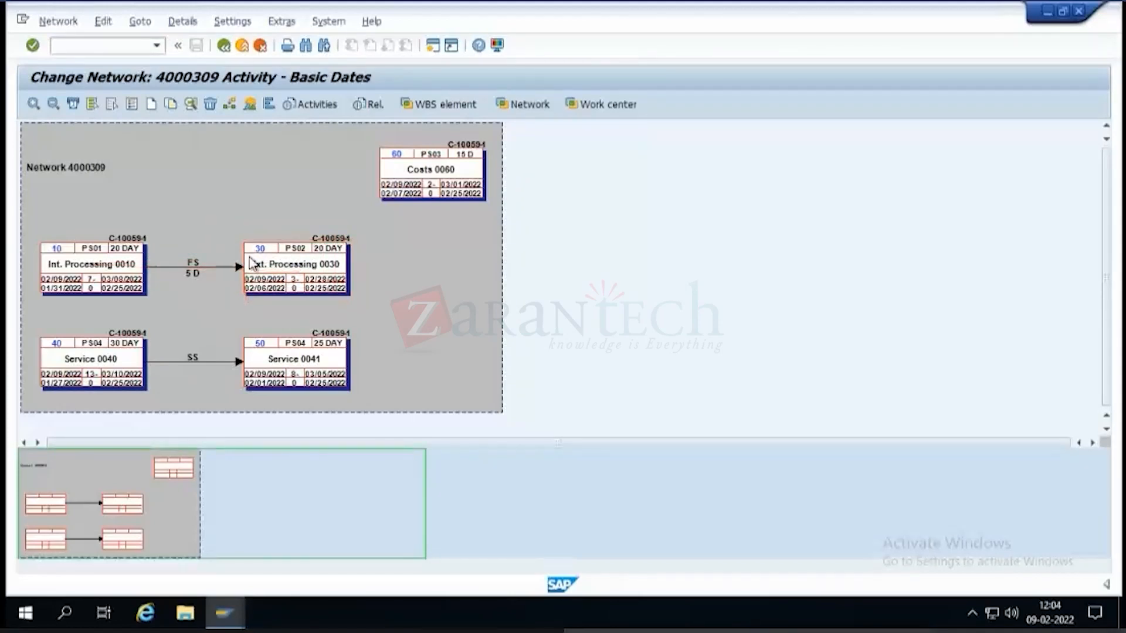
click(230, 105)
drag(246, 258, 380, 167)
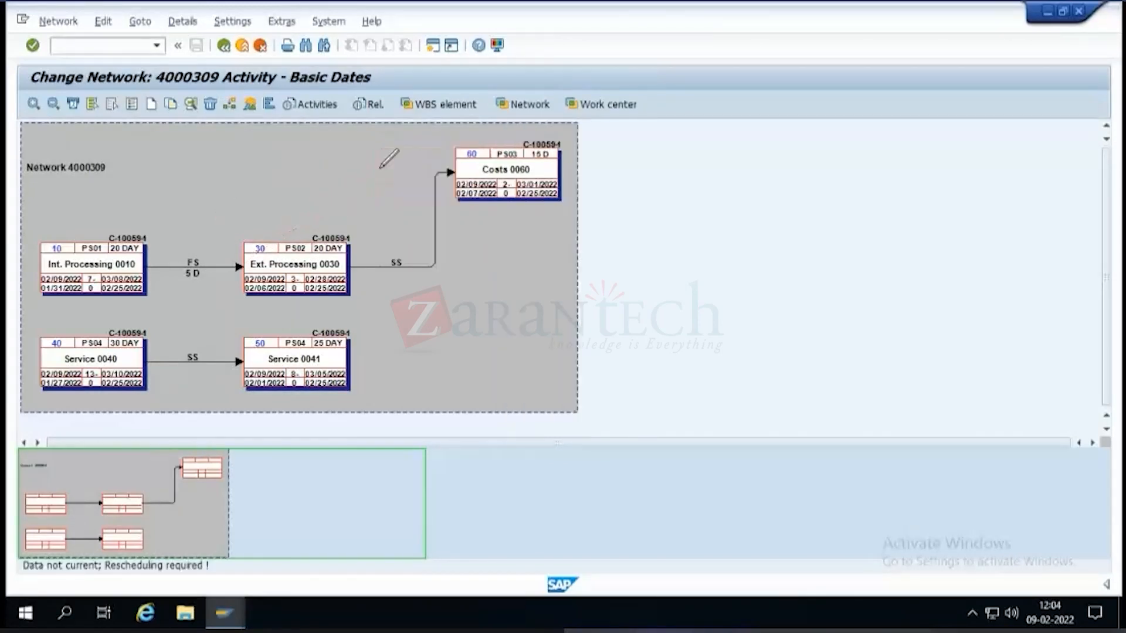
click(434, 224)
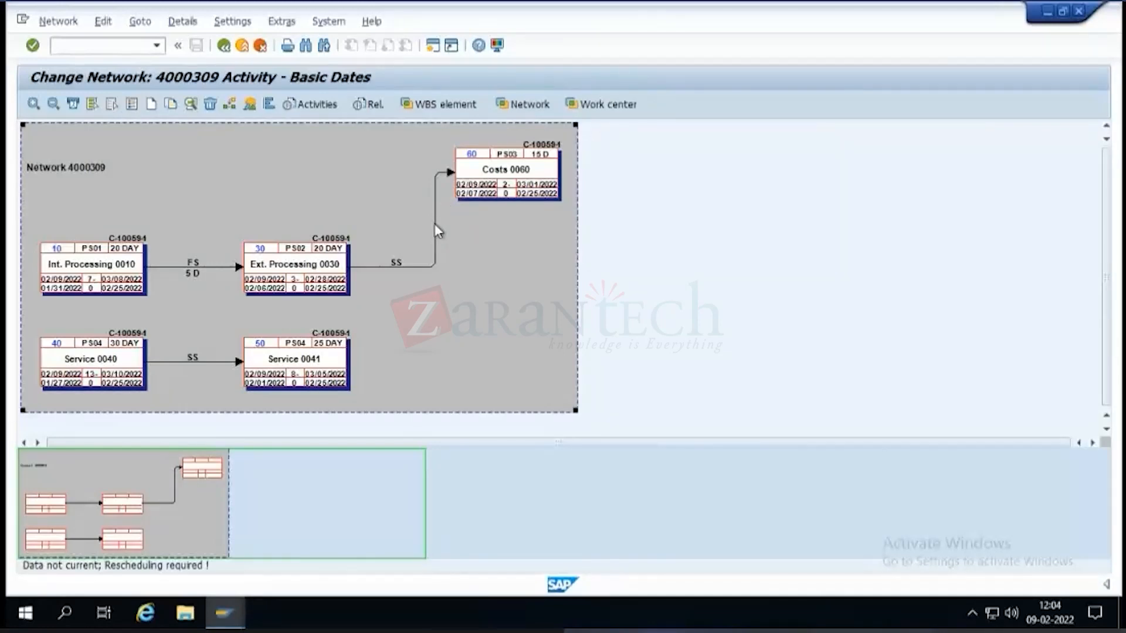
double_click(432, 264)
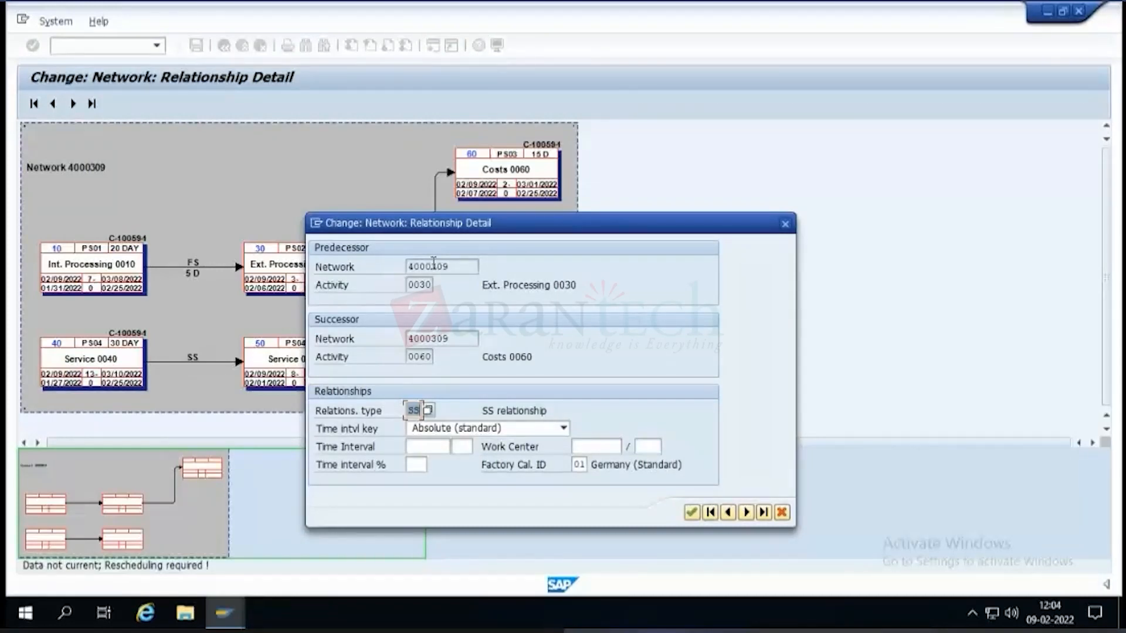
click(781, 512)
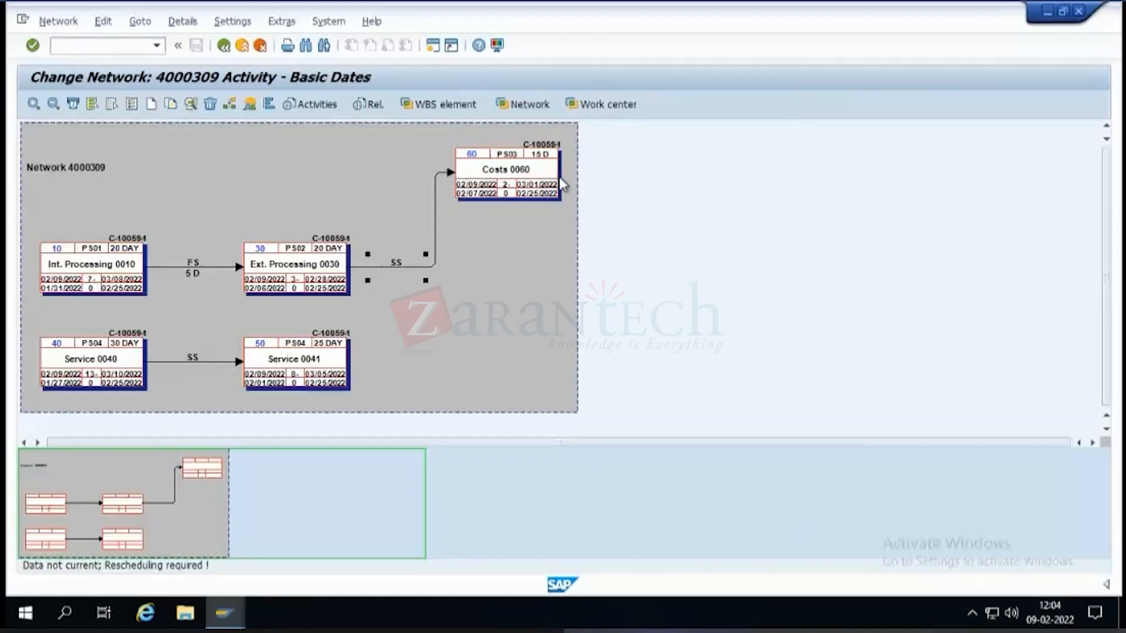
Connect Costs 0060 to Service 0040 with an FS relationship and leave the network graphic, saving the node items.
click(230, 106)
mouse_move(554, 175)
mouse_down()
mouse_move(581, 215)
mouse_move(38, 345)
mouse_up()
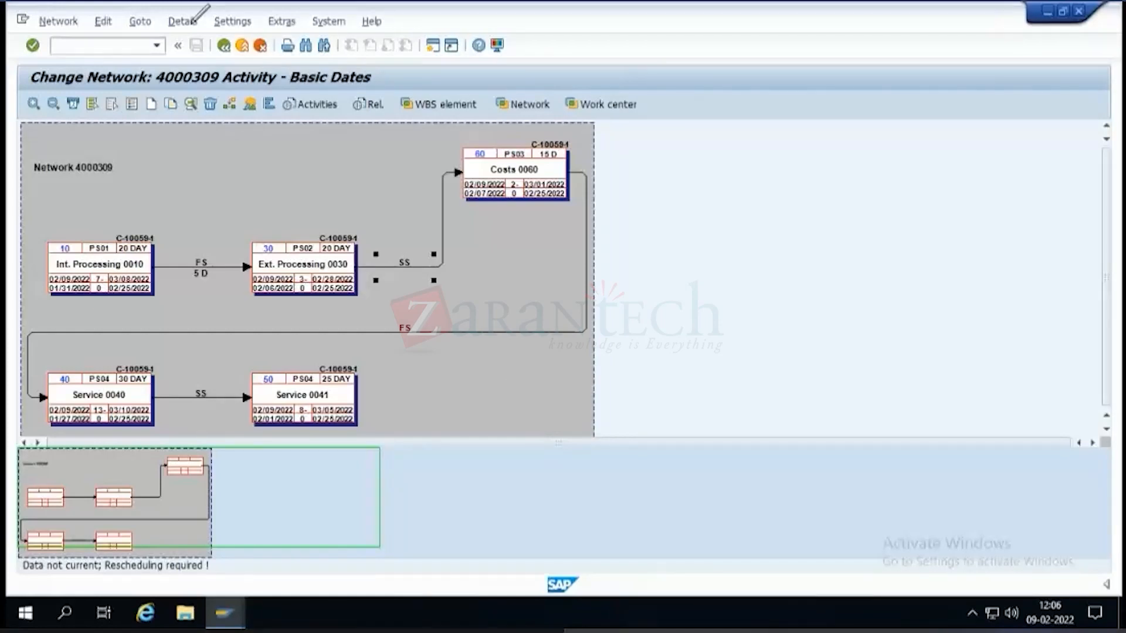
click(687, 185)
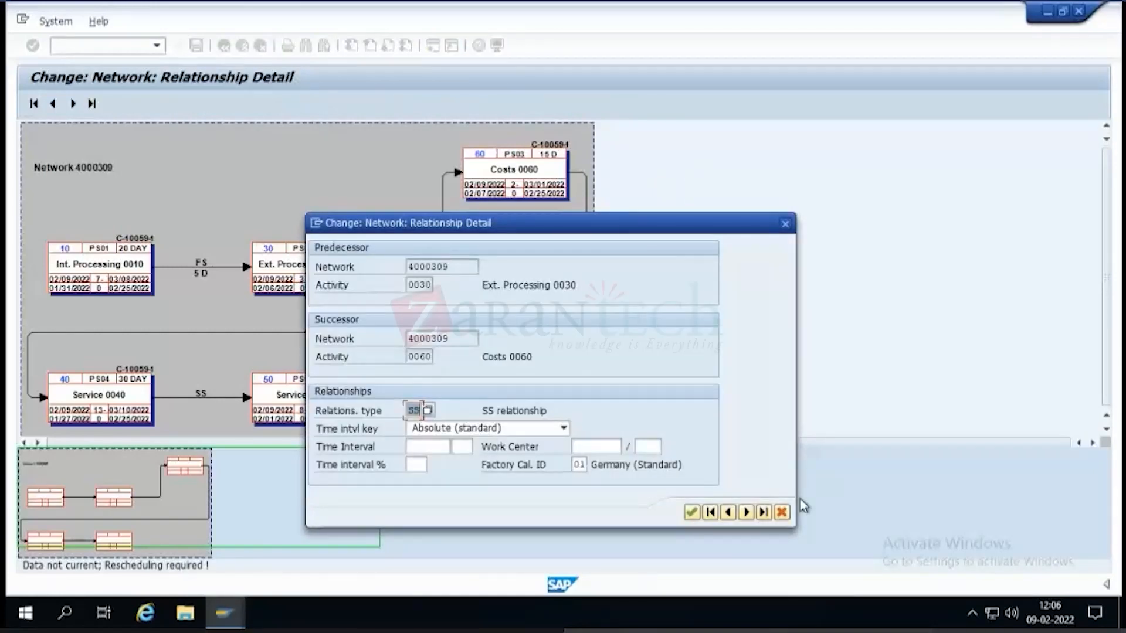
key(Return)
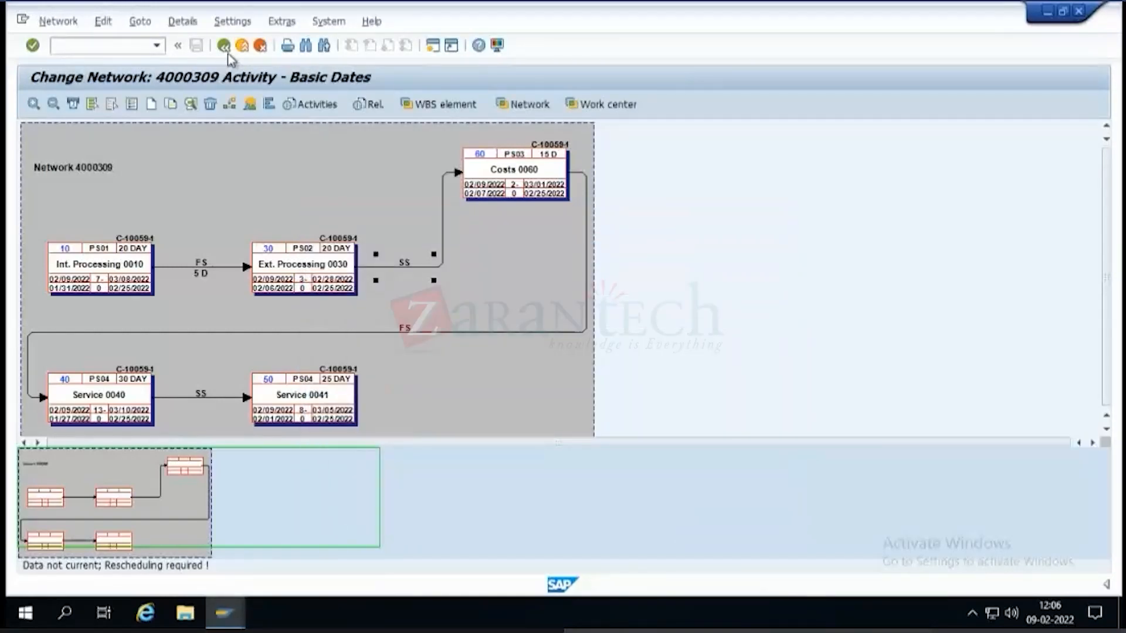
click(223, 45)
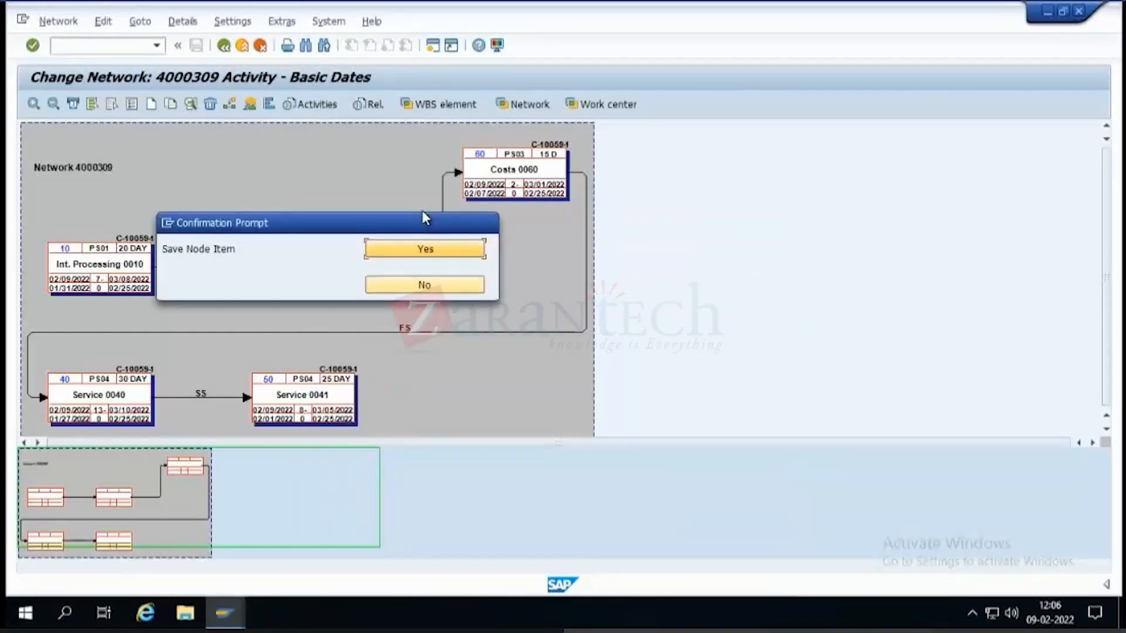
click(428, 252)
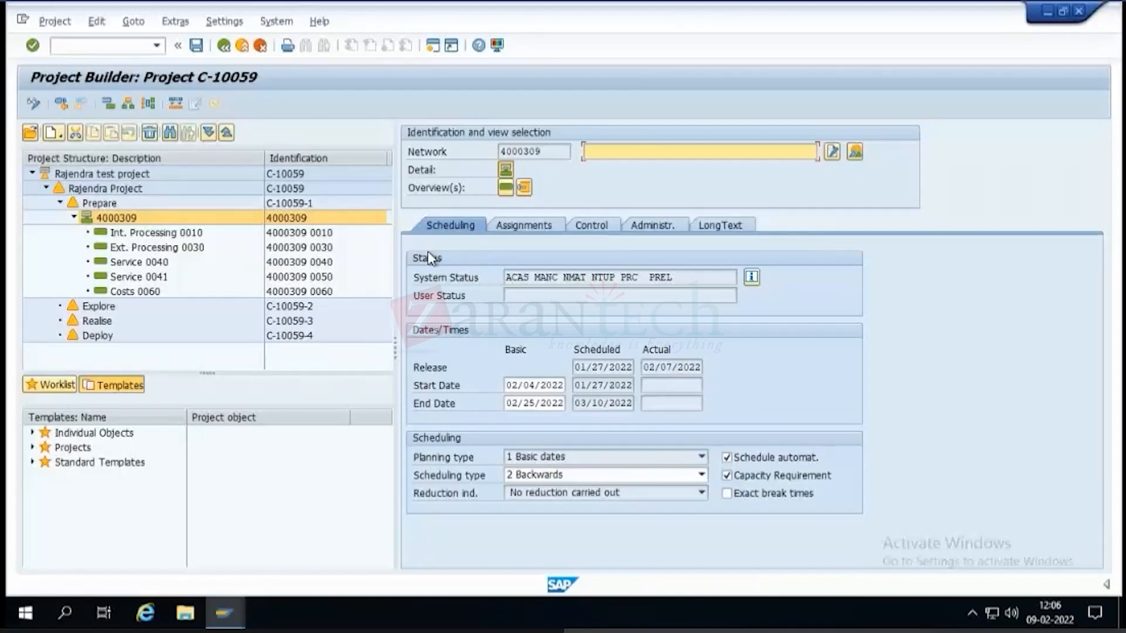
Try to switch project definition C-10059 to display mode.
click(109, 174)
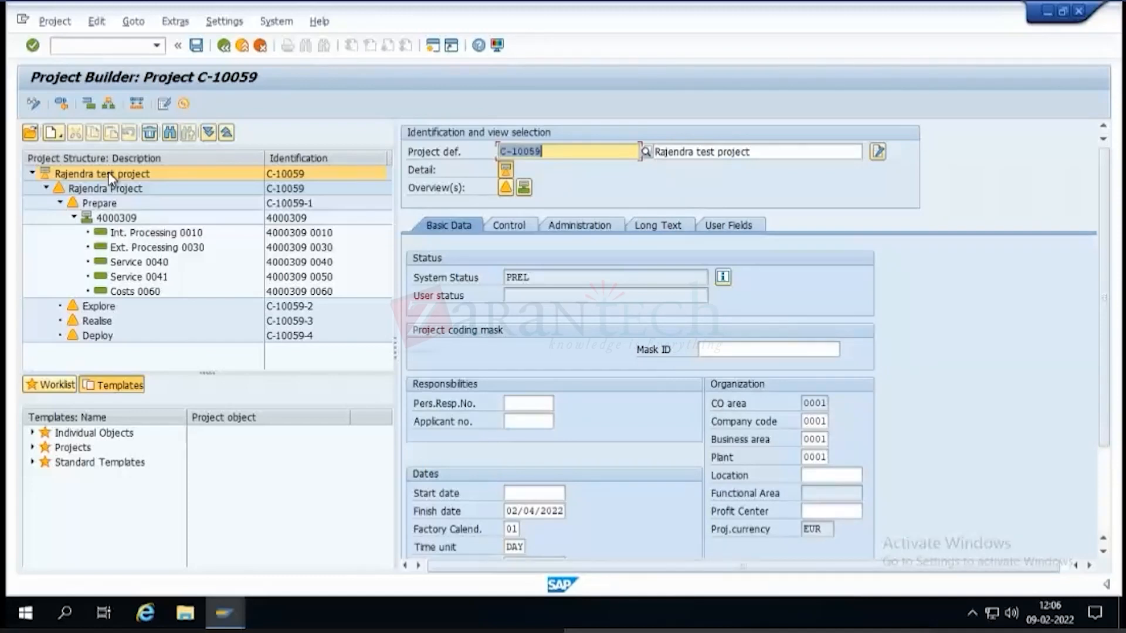
click(35, 105)
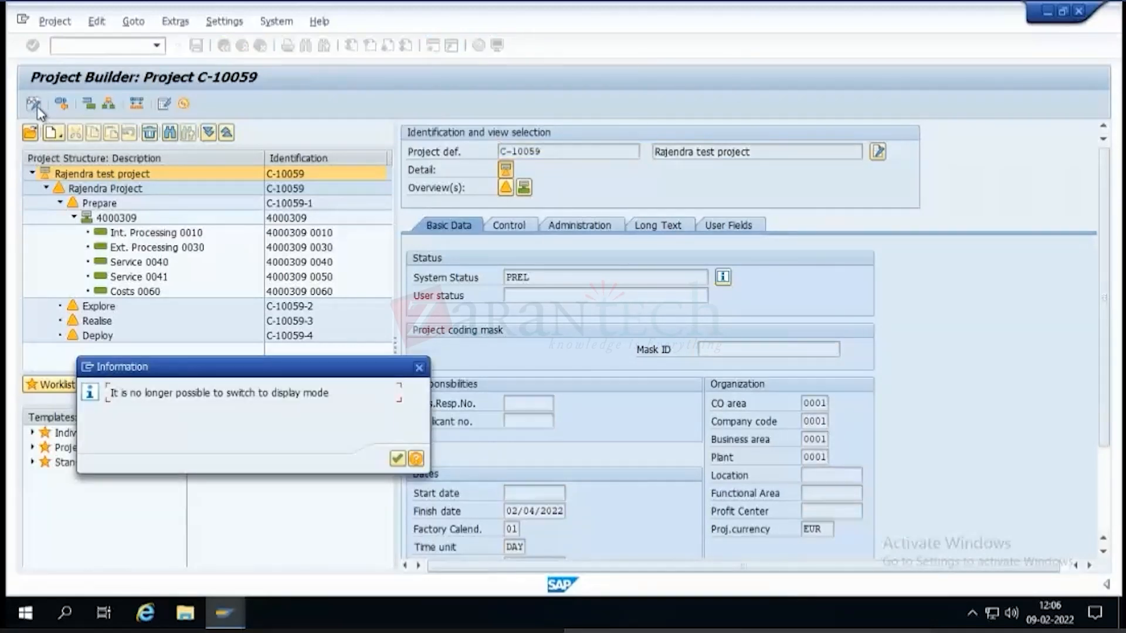
click(399, 458)
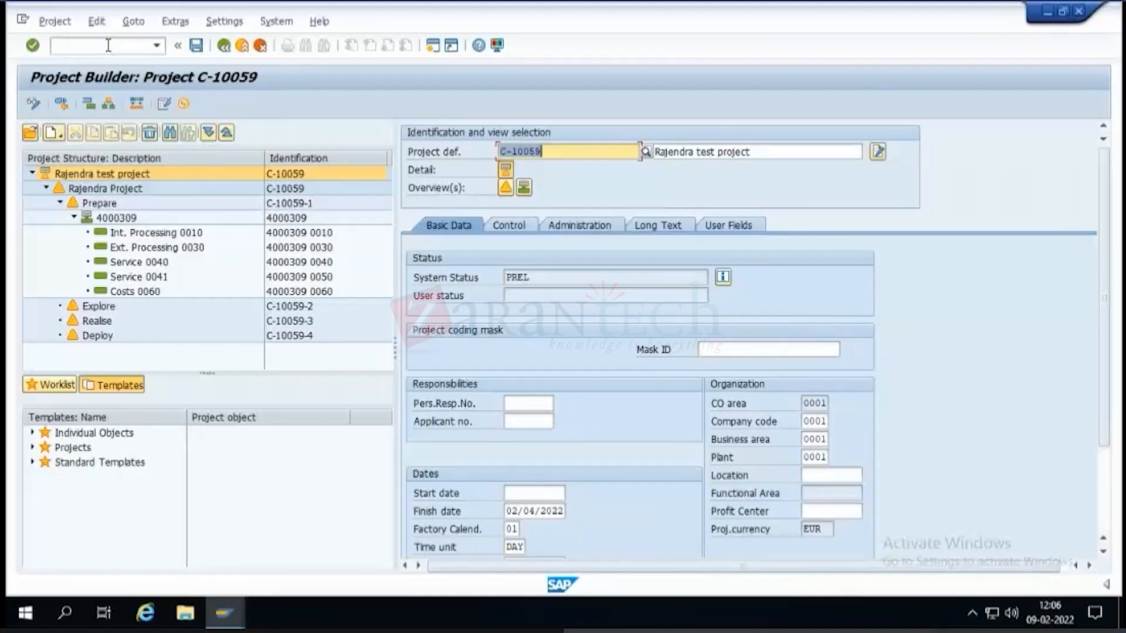
Schedule the dates of project definition C-10059 and save the project.
click(97, 22)
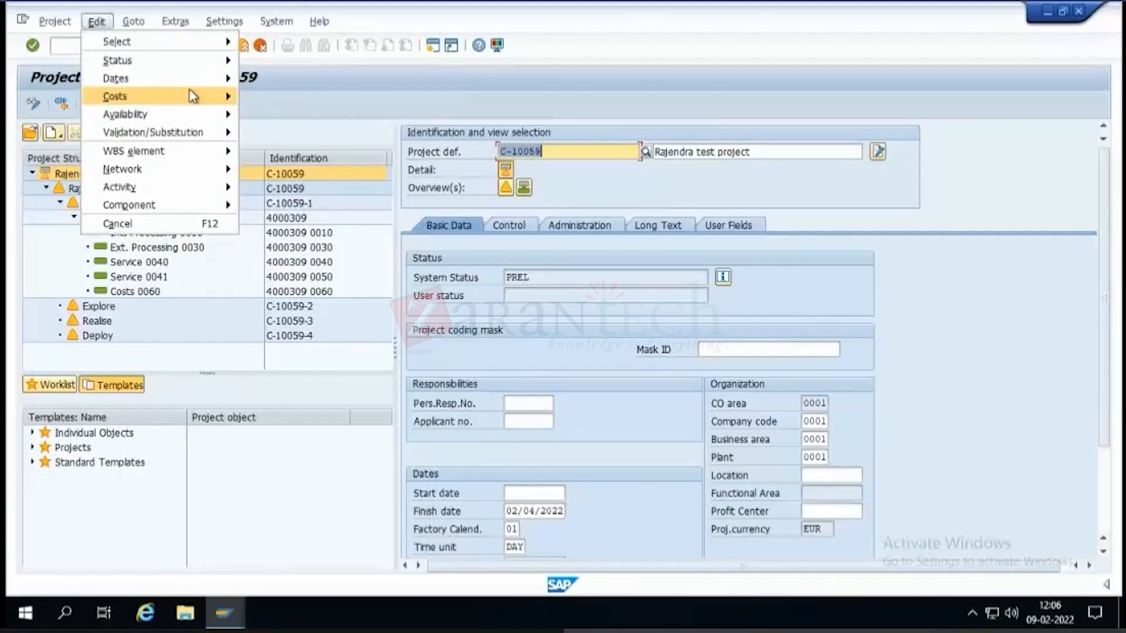
mouse_move(222, 82)
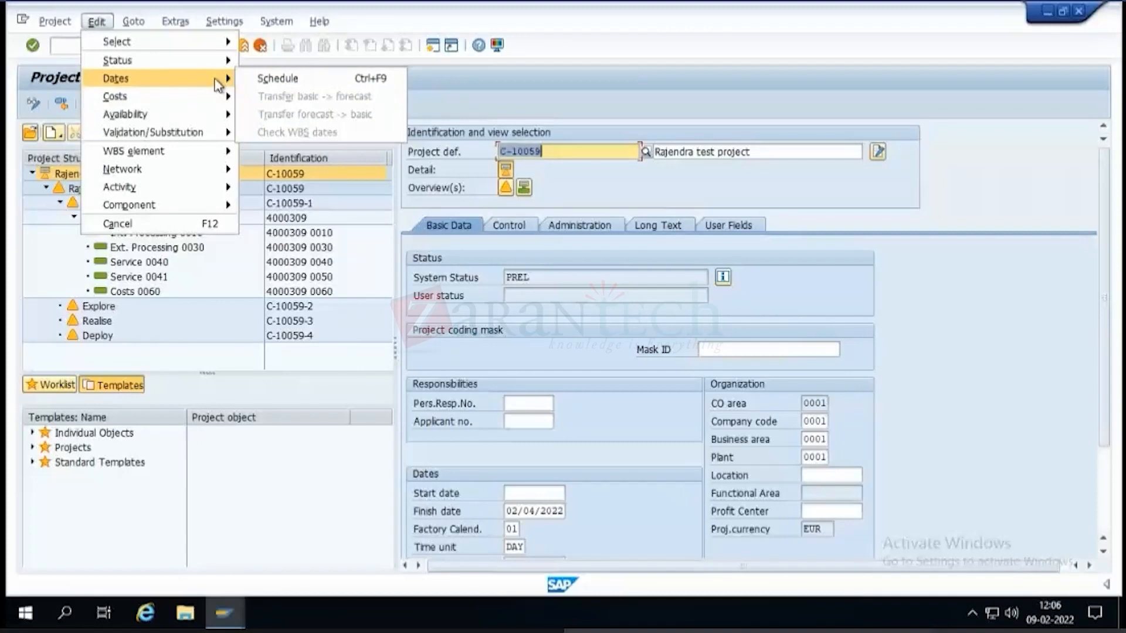
click(271, 80)
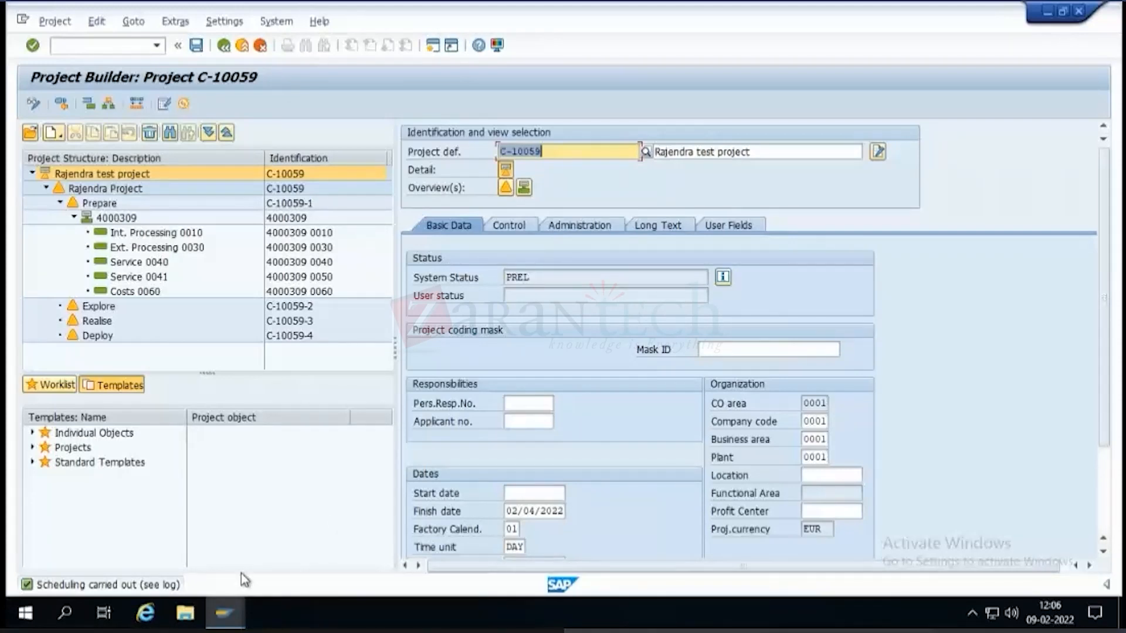
click(197, 46)
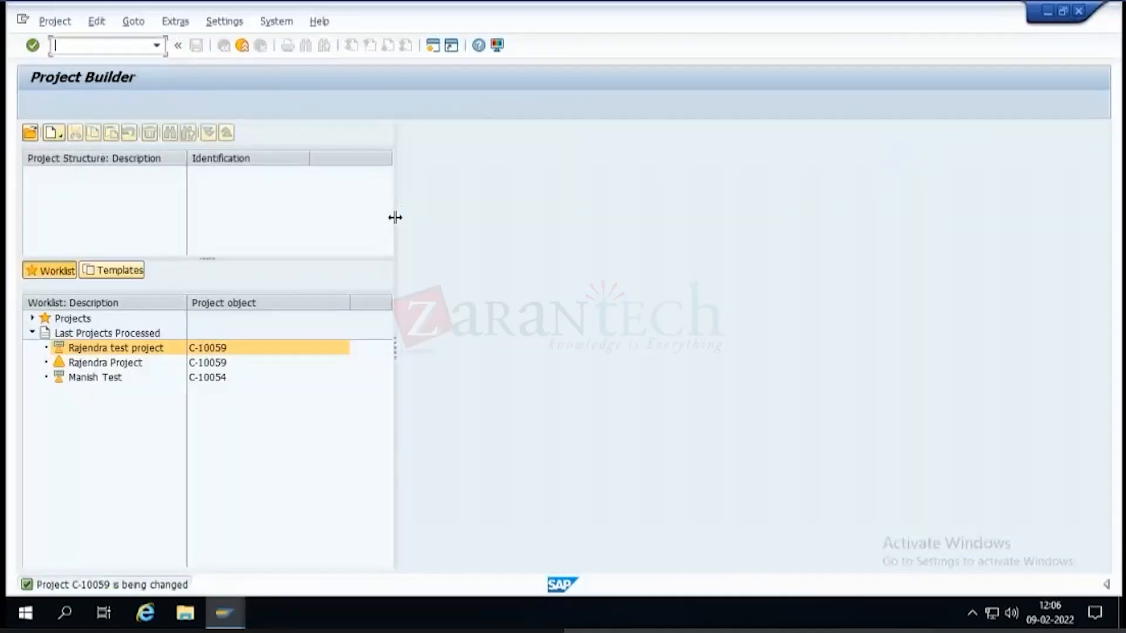
Reopen project definition C-10059 from the last processed projects.
double_click(128, 349)
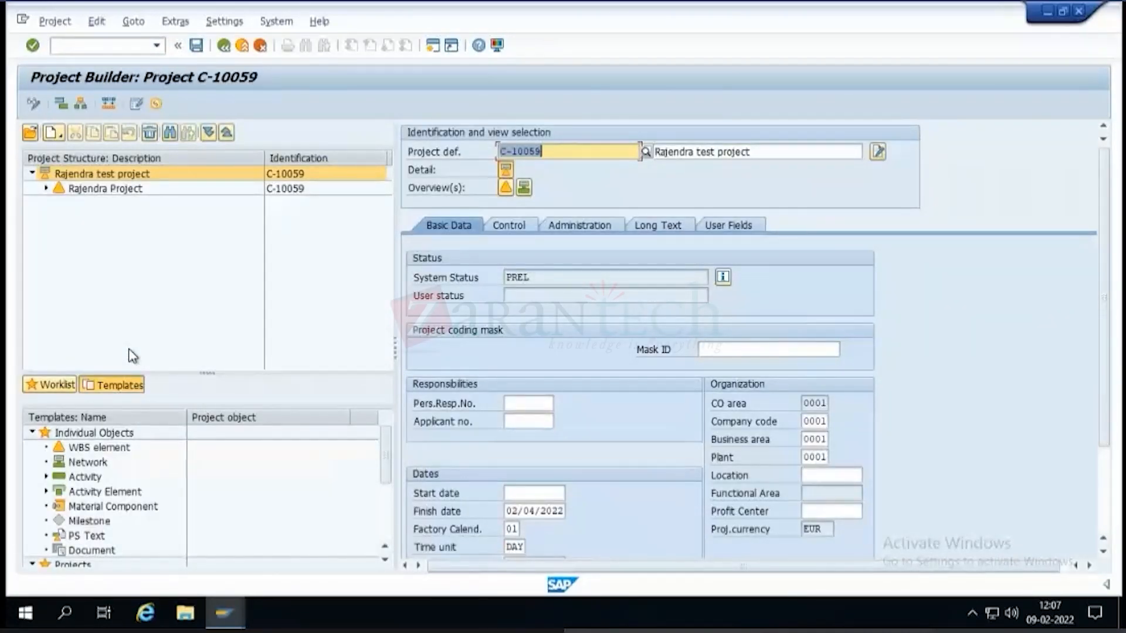
mouse_move(451, 8)
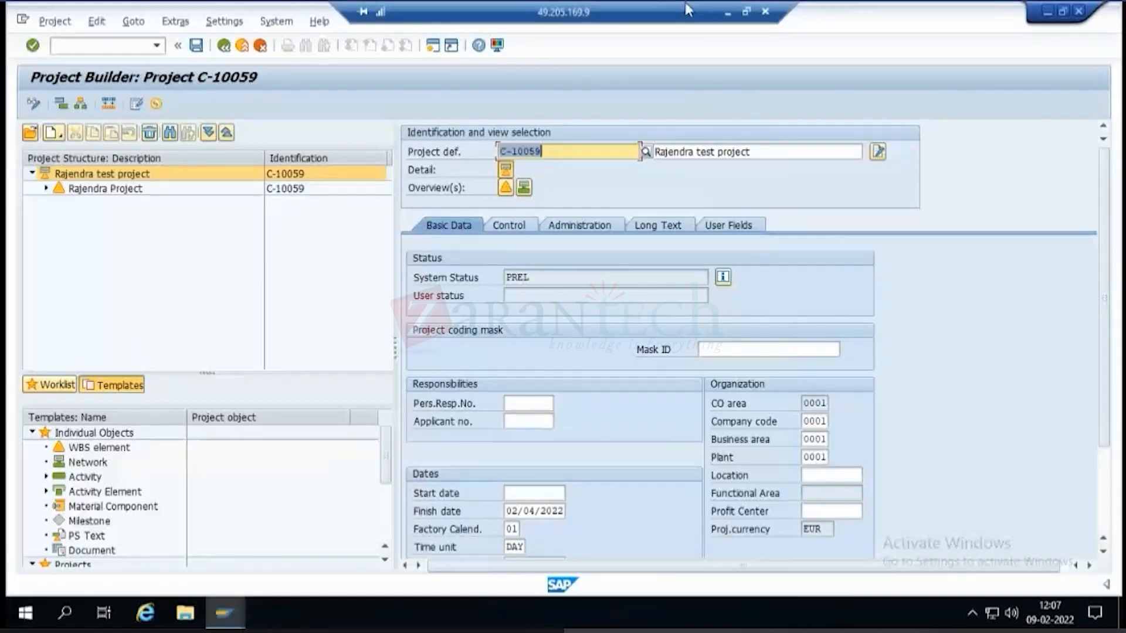